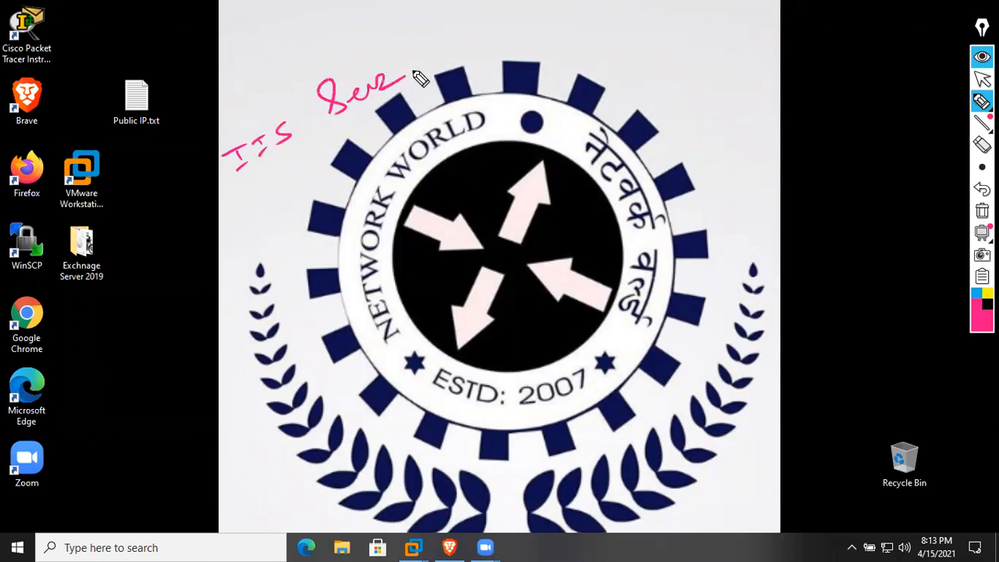
Finish the pink 'IIS Server in Nepal' note with an arrow to the logo and circle it
{"action": "mouse_move", "coordinate": [187, 186]}
{"action": "left_mouse_down"}
{"action": "mouse_move", "coordinate": [424, 90]}
{"action": "mouse_move", "coordinate": [421, 100]}
{"action": "left_mouse_up"}
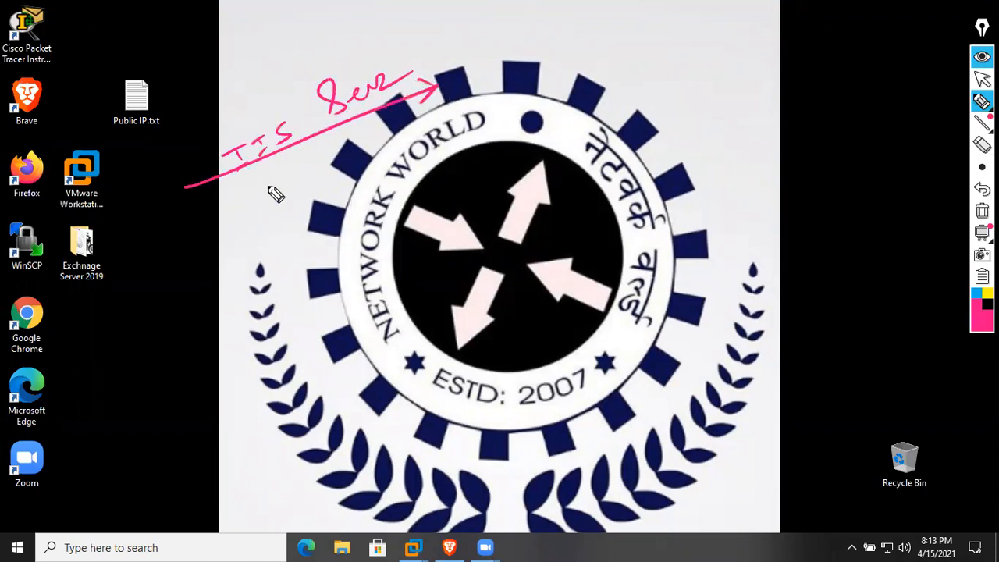
{"action": "mouse_move", "coordinate": [265, 181]}
{"action": "left_mouse_down"}
{"action": "mouse_move", "coordinate": [304, 183]}
{"action": "mouse_move", "coordinate": [380, 135]}
{"action": "left_mouse_up"}
{"action": "left_click_drag", "start_coordinate": [241, 216], "coordinate": [364, 178]}
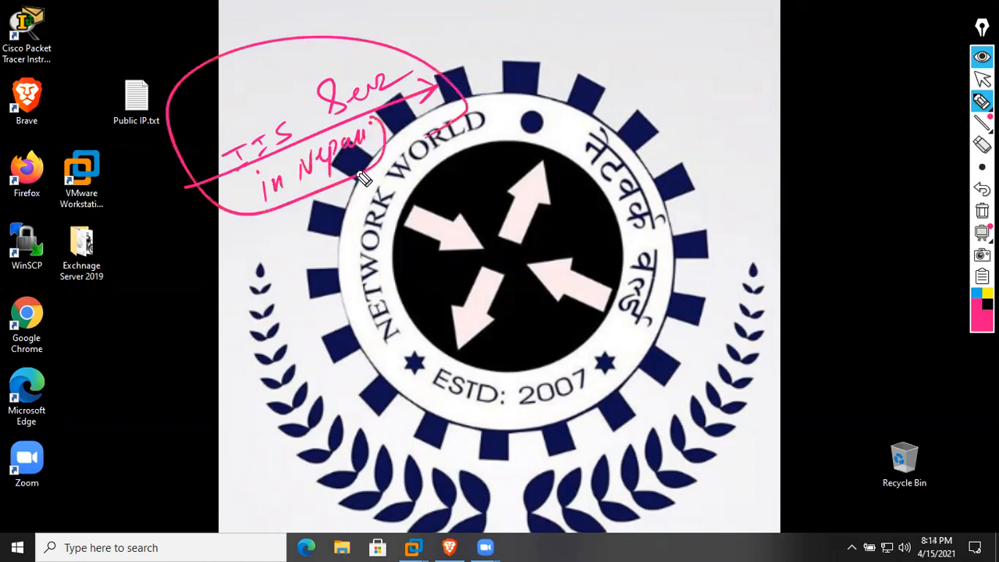
Clear all ink from the screen and reselect the standard pen
{"action": "left_click", "coordinate": [982, 211]}
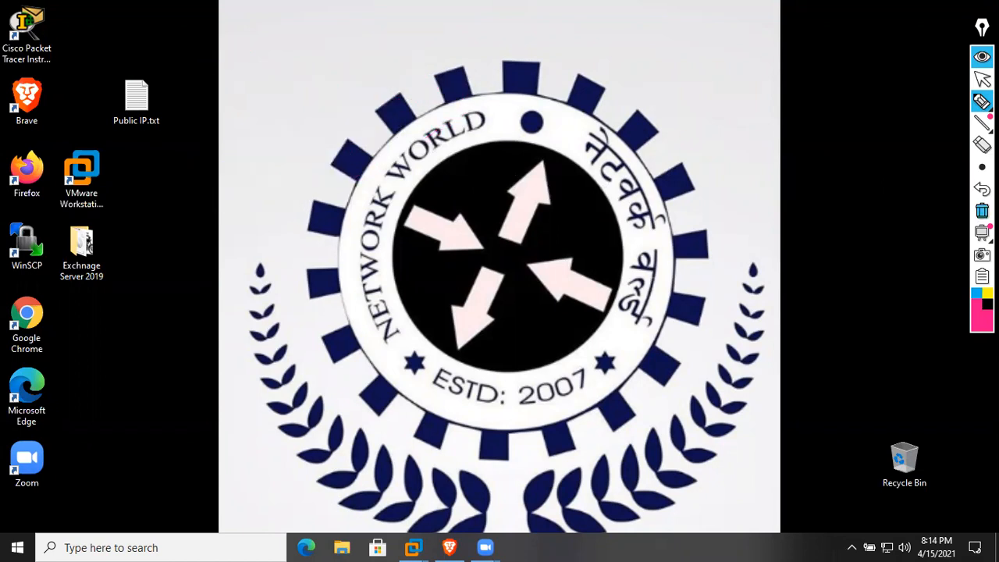
{"action": "mouse_move", "coordinate": [981, 102]}
{"action": "left_click", "coordinate": [918, 103]}
Launch Notepad by recalling 'notepad' in the Run history, then maximize its window
{"action": "key", "text": "super+r"}
{"action": "key", "text": "Down"}
{"action": "key", "text": "Down"}
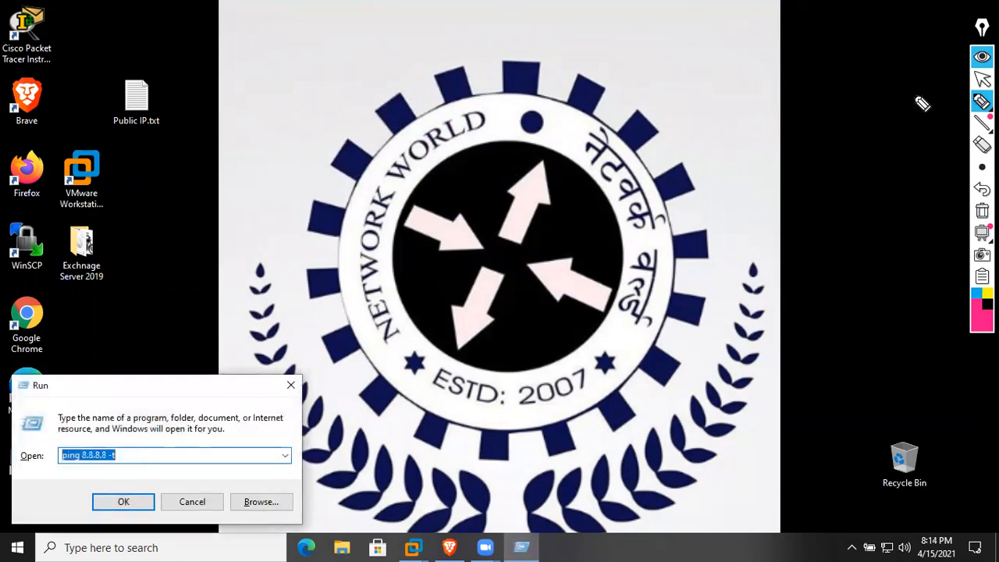
{"action": "key", "text": "Down"}
{"action": "key", "text": "Down"}
{"action": "key", "text": "Down"}
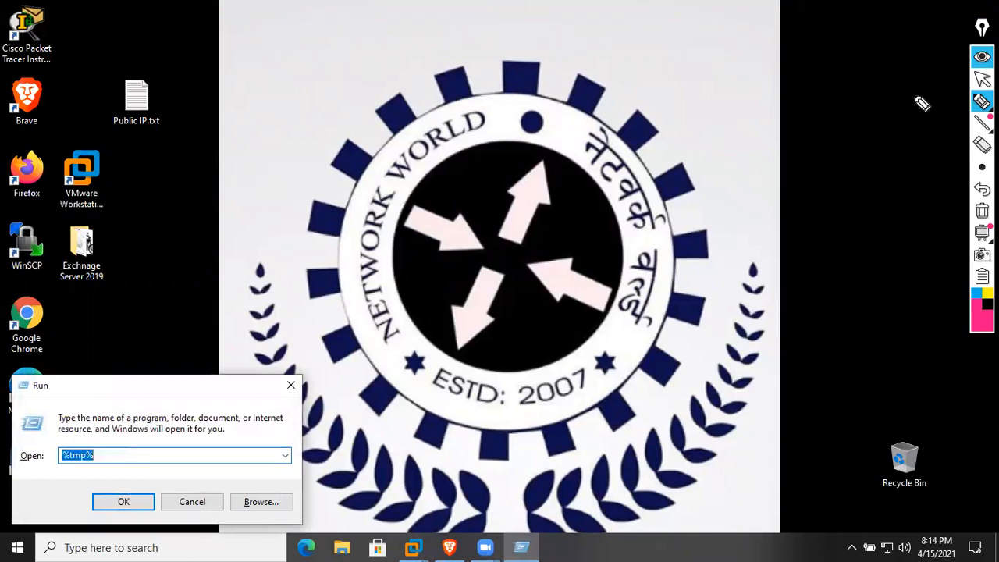
{"action": "key", "text": "Return"}
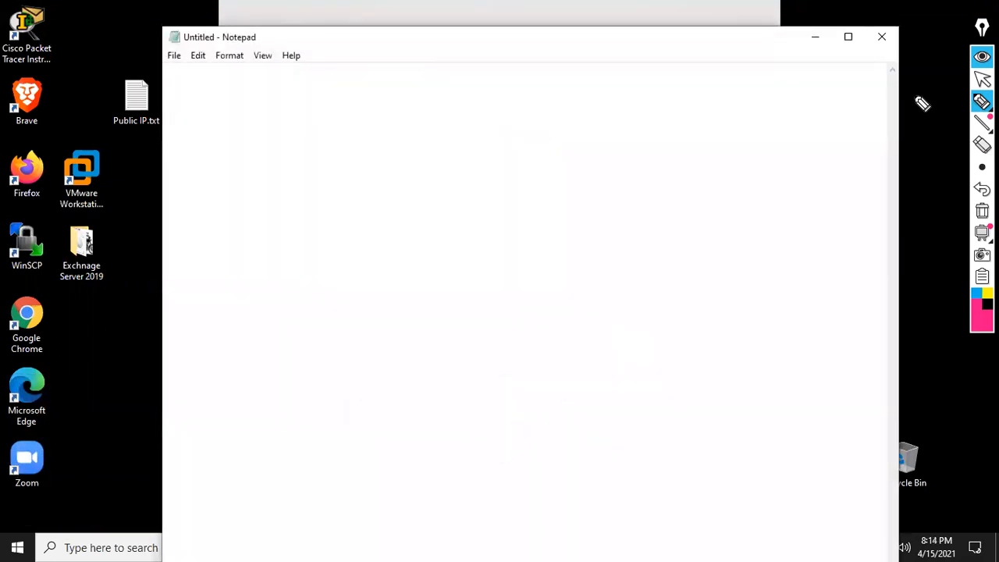
{"action": "left_click", "coordinate": [982, 78]}
{"action": "left_click", "coordinate": [851, 36]}
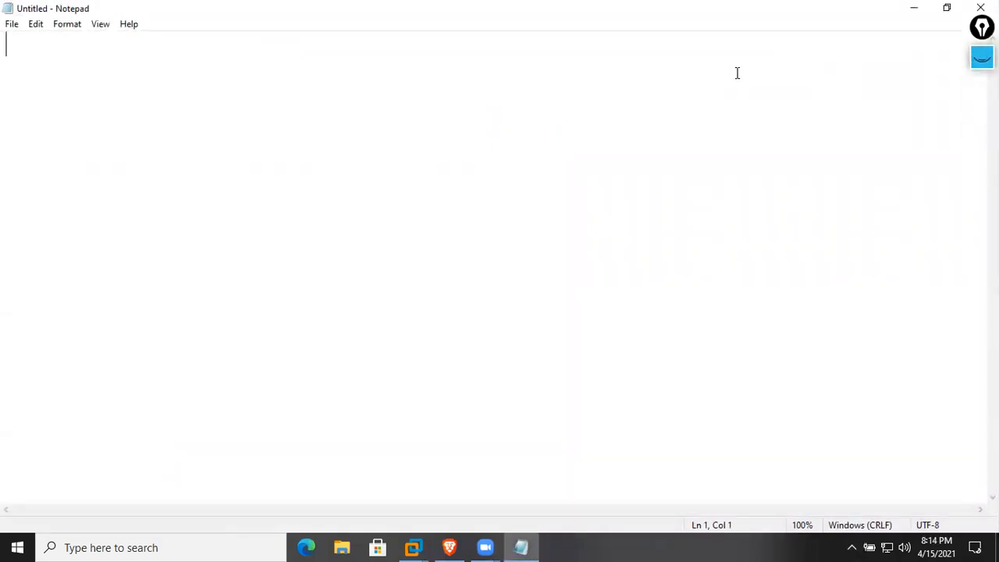
Type the heading 'IIS - Internet Information Services .' and select the annotation pen
{"action": "type", "text": "IIS - Internet"}
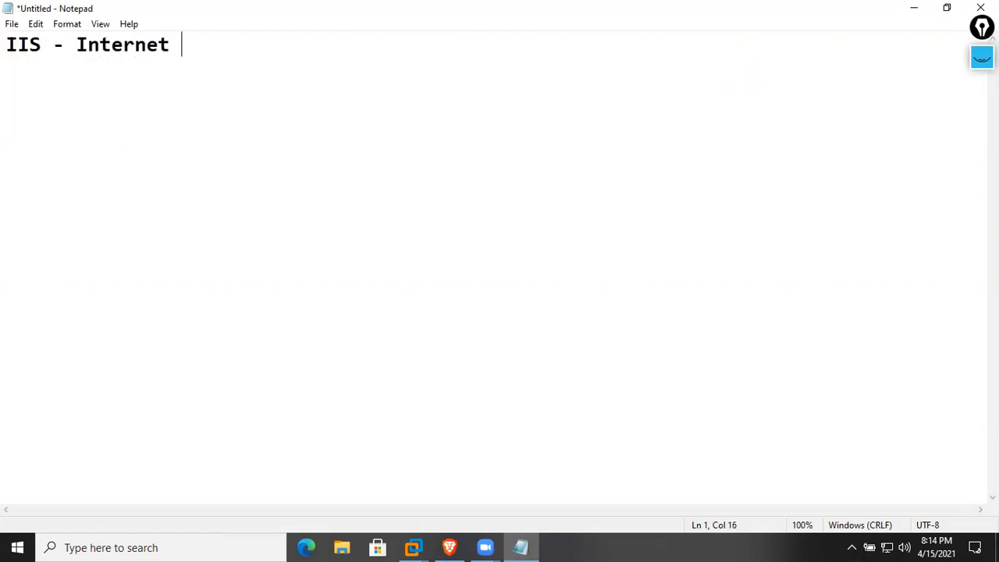
{"action": "type", "text": "nformation Services ."}
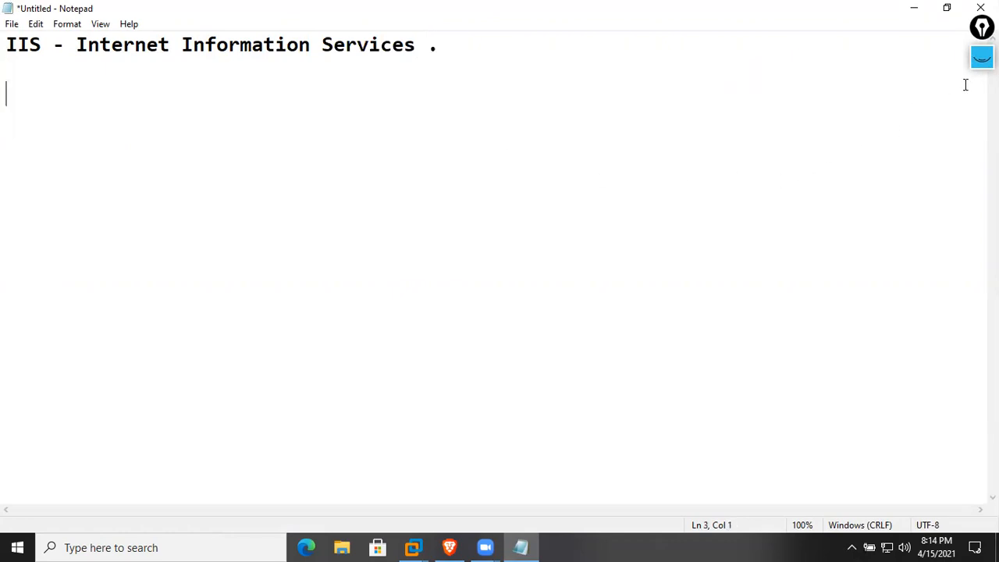
{"action": "left_click", "coordinate": [982, 57]}
{"action": "left_click", "coordinate": [982, 100]}
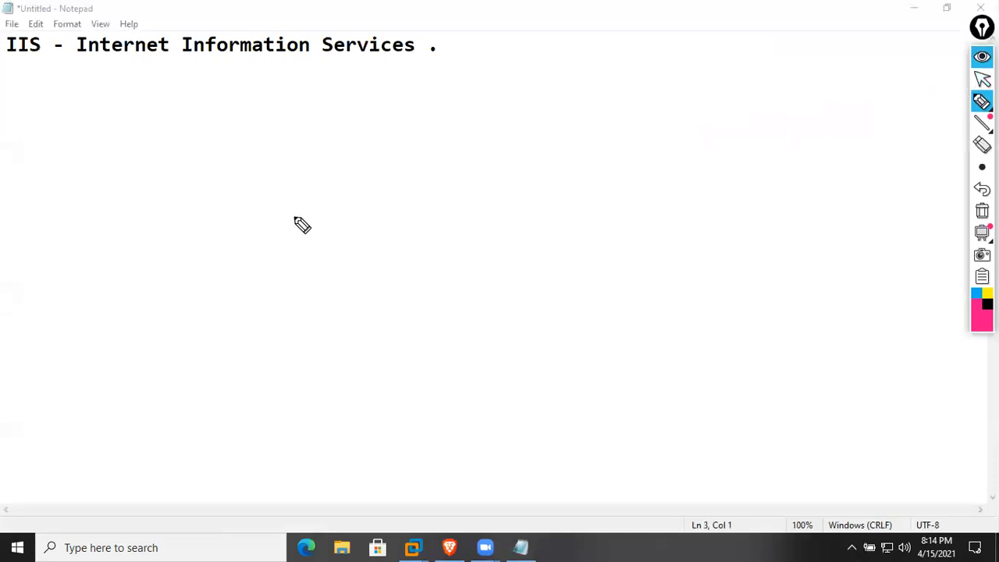
{"action": "mouse_move", "coordinate": [171, 269]}
{"action": "left_mouse_down"}
{"action": "mouse_move", "coordinate": [199, 252]}
{"action": "mouse_move", "coordinate": [199, 267]}
{"action": "left_mouse_up"}
{"action": "mouse_move", "coordinate": [207, 243]}
{"action": "left_mouse_down"}
{"action": "mouse_move", "coordinate": [218, 237]}
{"action": "mouse_move", "coordinate": [220, 252]}
{"action": "left_mouse_up"}
{"action": "mouse_move", "coordinate": [227, 233]}
{"action": "left_mouse_down"}
{"action": "mouse_move", "coordinate": [233, 227]}
{"action": "mouse_move", "coordinate": [221, 249]}
{"action": "left_mouse_up"}
{"action": "mouse_move", "coordinate": [259, 214]}
{"action": "left_mouse_down"}
{"action": "mouse_move", "coordinate": [250, 236]}
{"action": "mouse_move", "coordinate": [290, 206]}
{"action": "left_mouse_up"}
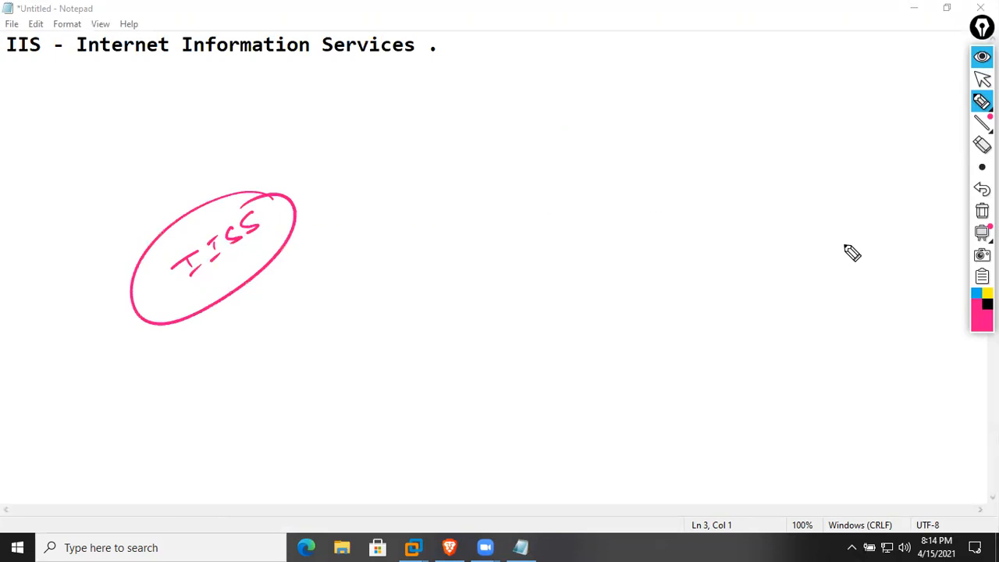
{"action": "left_click", "coordinate": [987, 304]}
{"action": "mouse_move", "coordinate": [354, 297]}
{"action": "left_mouse_down"}
{"action": "mouse_move", "coordinate": [367, 276]}
{"action": "mouse_move", "coordinate": [457, 229]}
{"action": "mouse_move", "coordinate": [556, 141]}
{"action": "left_mouse_up"}
{"action": "mouse_move", "coordinate": [417, 314]}
{"action": "left_mouse_down"}
{"action": "mouse_move", "coordinate": [571, 204]}
{"action": "mouse_move", "coordinate": [620, 134]}
{"action": "mouse_move", "coordinate": [624, 145]}
{"action": "mouse_move", "coordinate": [732, 78]}
{"action": "mouse_move", "coordinate": [746, 15]}
{"action": "left_mouse_up"}
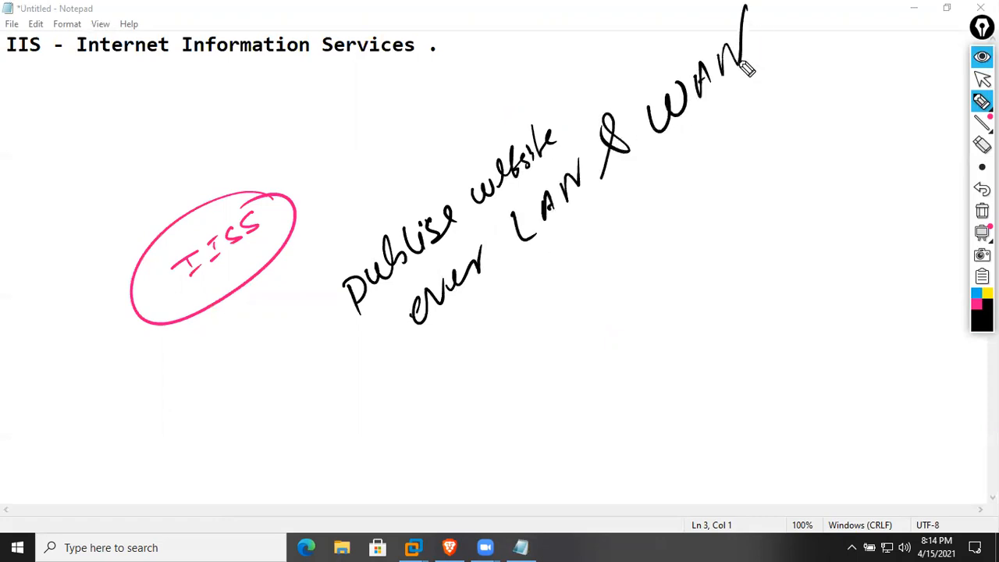
{"action": "mouse_move", "coordinate": [453, 334]}
{"action": "left_mouse_down"}
{"action": "mouse_move", "coordinate": [492, 317]}
{"action": "mouse_move", "coordinate": [525, 326]}
{"action": "mouse_move", "coordinate": [586, 253]}
{"action": "mouse_move", "coordinate": [602, 275]}
{"action": "left_mouse_up"}
{"action": "left_click_drag", "start_coordinate": [329, 259], "coordinate": [345, 345]}
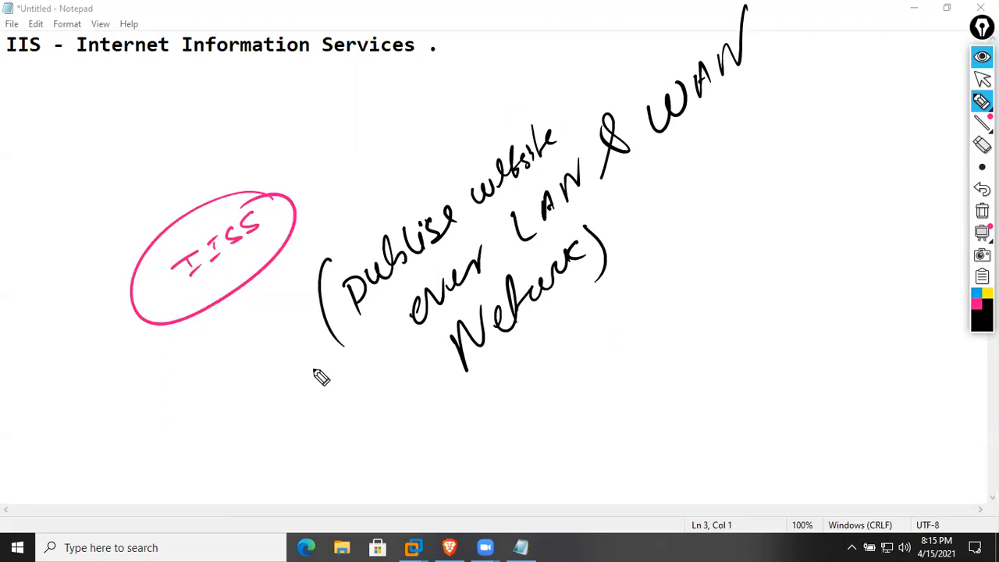
{"action": "mouse_move", "coordinate": [6, 67]}
{"action": "left_mouse_down"}
{"action": "mouse_move", "coordinate": [314, 85]}
{"action": "mouse_move", "coordinate": [457, 72]}
{"action": "left_mouse_up"}
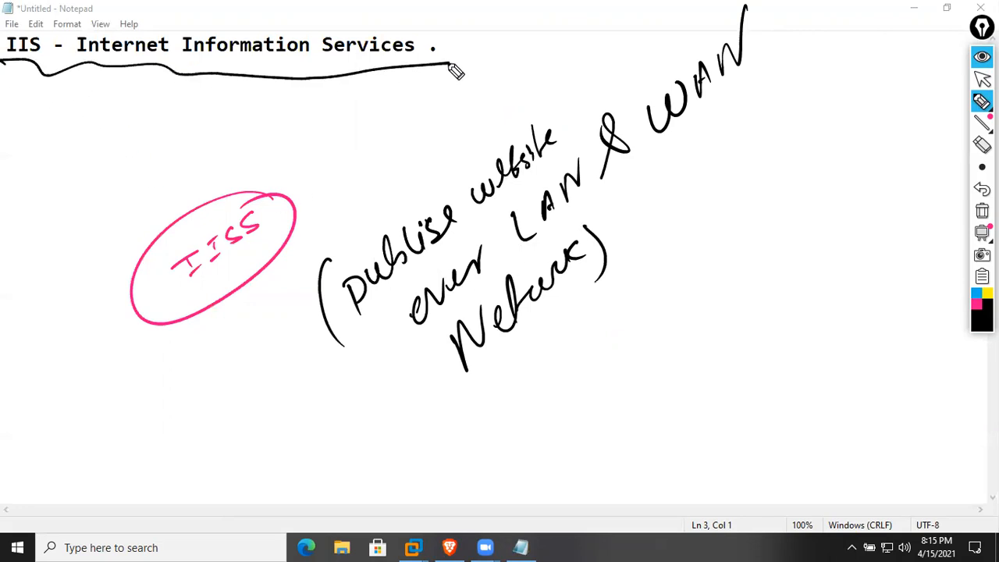
{"action": "left_click", "coordinate": [976, 303]}
{"action": "mouse_move", "coordinate": [78, 160]}
{"action": "left_mouse_down"}
{"action": "mouse_move", "coordinate": [74, 168]}
{"action": "mouse_move", "coordinate": [134, 167]}
{"action": "mouse_move", "coordinate": [109, 125]}
{"action": "mouse_move", "coordinate": [160, 125]}
{"action": "left_mouse_up"}
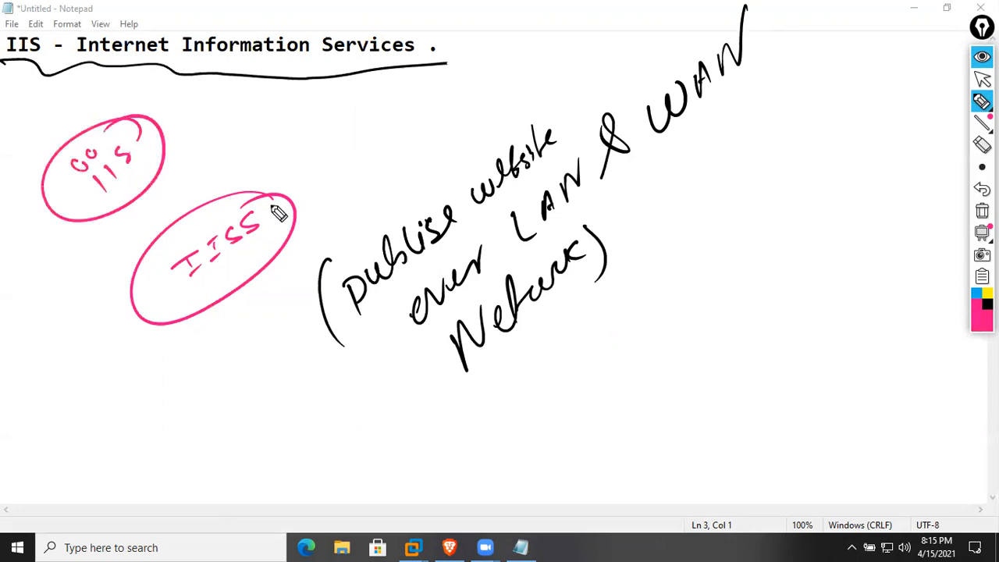
{"action": "left_click", "coordinate": [982, 211]}
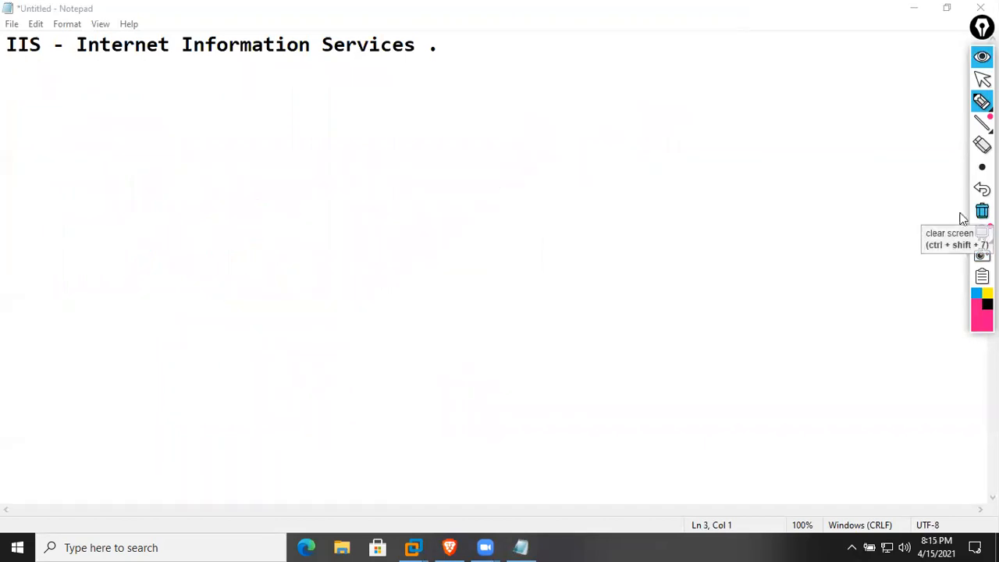
{"action": "left_click_drag", "start_coordinate": [247, 245], "coordinate": [277, 275]}
{"action": "left_click_drag", "start_coordinate": [304, 236], "coordinate": [303, 234]}
{"action": "left_click_drag", "start_coordinate": [316, 226], "coordinate": [352, 232]}
{"action": "mouse_move", "coordinate": [404, 155]}
{"action": "left_mouse_down"}
{"action": "mouse_move", "coordinate": [422, 178]}
{"action": "mouse_move", "coordinate": [398, 191]}
{"action": "left_mouse_up"}
{"action": "left_click_drag", "start_coordinate": [426, 164], "coordinate": [480, 138]}
{"action": "left_click_drag", "start_coordinate": [168, 345], "coordinate": [488, 154]}
{"action": "left_click_drag", "start_coordinate": [331, 298], "coordinate": [422, 238]}
{"action": "left_click_drag", "start_coordinate": [449, 102], "coordinate": [490, 112]}
{"action": "left_click_drag", "start_coordinate": [527, 179], "coordinate": [493, 236]}
{"action": "mouse_move", "coordinate": [203, 232]}
{"action": "left_mouse_down"}
{"action": "mouse_move", "coordinate": [212, 361]}
{"action": "mouse_move", "coordinate": [293, 358]}
{"action": "left_mouse_up"}
{"action": "left_click_drag", "start_coordinate": [161, 444], "coordinate": [566, 234]}
{"action": "left_click_drag", "start_coordinate": [531, 232], "coordinate": [538, 269]}
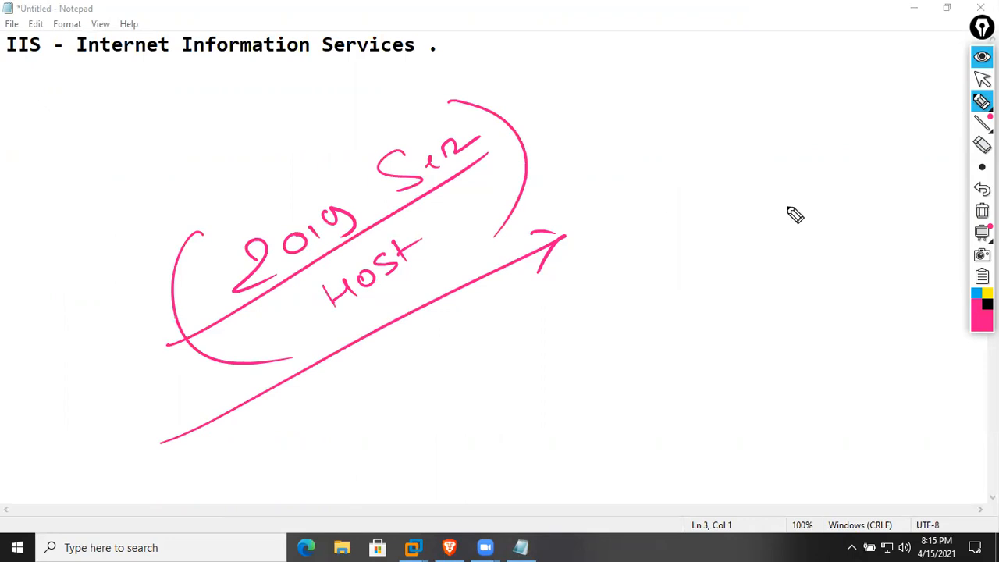
{"action": "left_click", "coordinate": [982, 211]}
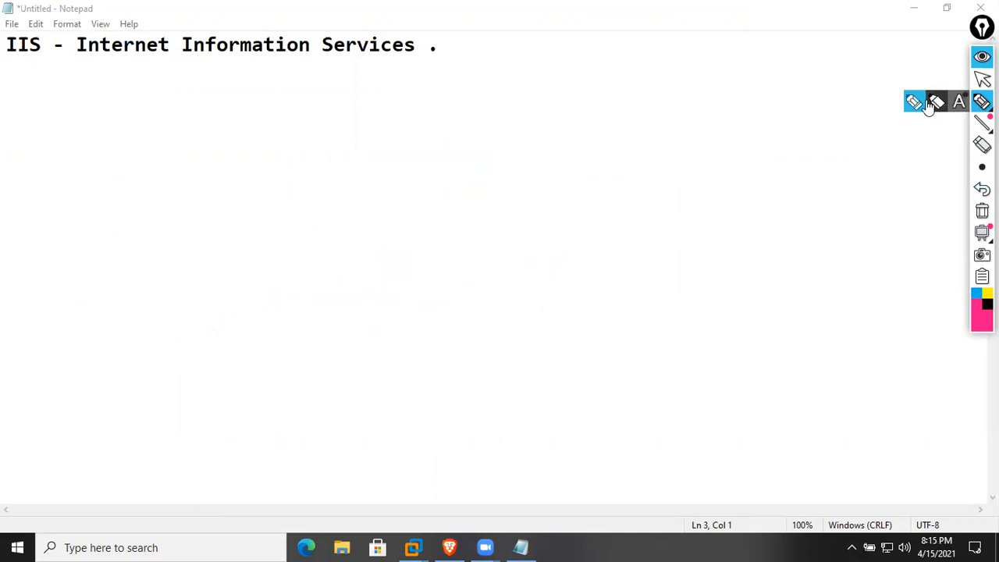
{"action": "left_click", "coordinate": [976, 294]}
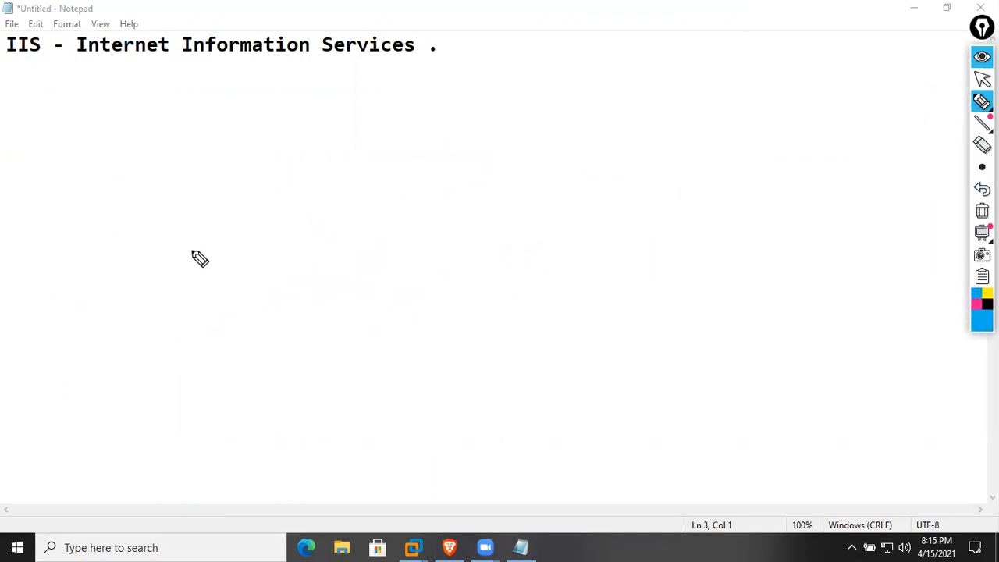
{"action": "mouse_move", "coordinate": [150, 282]}
{"action": "left_mouse_down"}
{"action": "mouse_move", "coordinate": [178, 267]}
{"action": "mouse_move", "coordinate": [173, 275]}
{"action": "left_mouse_up"}
{"action": "left_click_drag", "start_coordinate": [148, 258], "coordinate": [149, 321]}
{"action": "mouse_move", "coordinate": [226, 263]}
{"action": "left_mouse_down"}
{"action": "mouse_move", "coordinate": [380, 144]}
{"action": "mouse_move", "coordinate": [407, 148]}
{"action": "mouse_move", "coordinate": [432, 117]}
{"action": "mouse_move", "coordinate": [449, 115]}
{"action": "left_mouse_up"}
{"action": "mouse_move", "coordinate": [192, 341]}
{"action": "left_mouse_down"}
{"action": "mouse_move", "coordinate": [205, 334]}
{"action": "mouse_move", "coordinate": [219, 357]}
{"action": "left_mouse_up"}
{"action": "mouse_move", "coordinate": [249, 312]}
{"action": "left_mouse_down"}
{"action": "mouse_move", "coordinate": [252, 286]}
{"action": "mouse_move", "coordinate": [290, 286]}
{"action": "mouse_move", "coordinate": [362, 254]}
{"action": "mouse_move", "coordinate": [363, 239]}
{"action": "mouse_move", "coordinate": [442, 190]}
{"action": "mouse_move", "coordinate": [468, 158]}
{"action": "mouse_move", "coordinate": [495, 151]}
{"action": "mouse_move", "coordinate": [508, 123]}
{"action": "mouse_move", "coordinate": [541, 103]}
{"action": "mouse_move", "coordinate": [540, 145]}
{"action": "left_mouse_up"}
{"action": "left_click_drag", "start_coordinate": [375, 188], "coordinate": [403, 244]}
{"action": "left_click_drag", "start_coordinate": [352, 125], "coordinate": [358, 167]}
{"action": "left_click_drag", "start_coordinate": [428, 81], "coordinate": [462, 145]}
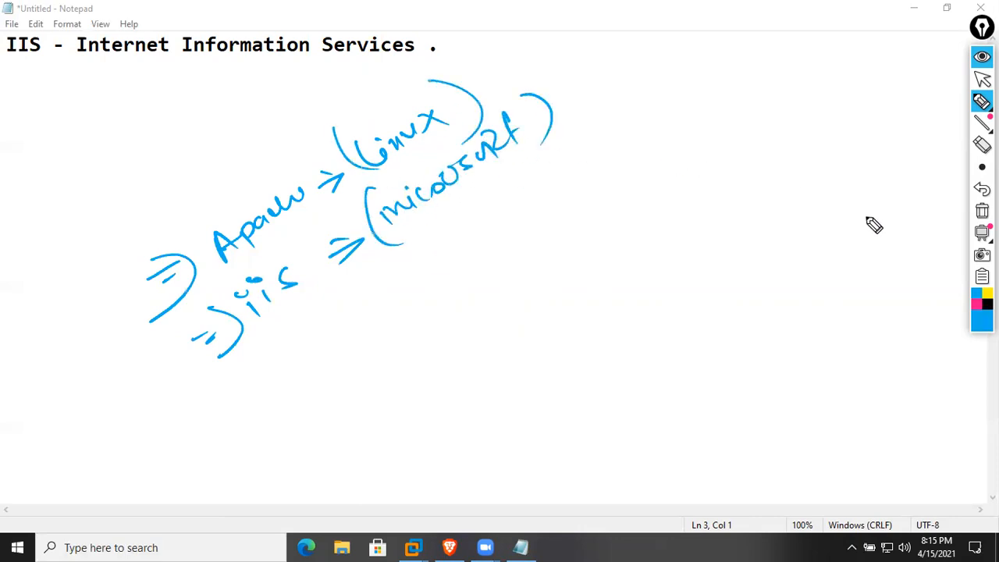
{"action": "left_click", "coordinate": [977, 304]}
{"action": "mouse_move", "coordinate": [221, 358]}
{"action": "left_mouse_down"}
{"action": "mouse_move", "coordinate": [290, 318]}
{"action": "mouse_move", "coordinate": [285, 342]}
{"action": "left_mouse_up"}
{"action": "left_click_drag", "start_coordinate": [184, 301], "coordinate": [311, 230]}
{"action": "left_click_drag", "start_coordinate": [289, 226], "coordinate": [310, 231]}
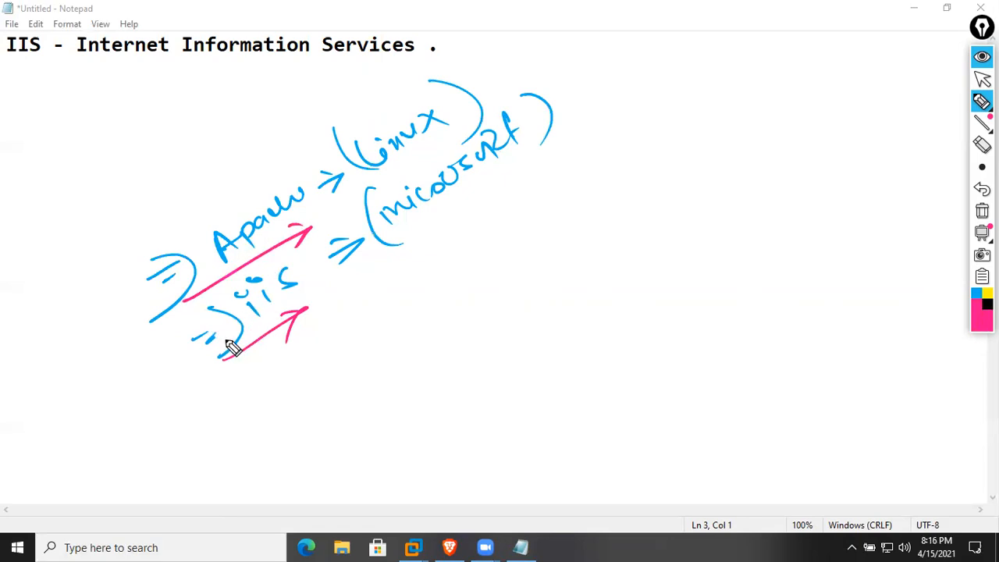
{"action": "left_click_drag", "start_coordinate": [125, 380], "coordinate": [163, 373]}
{"action": "mouse_move", "coordinate": [121, 351]}
{"action": "left_mouse_down"}
{"action": "mouse_move", "coordinate": [148, 403]}
{"action": "mouse_move", "coordinate": [121, 406]}
{"action": "left_mouse_up"}
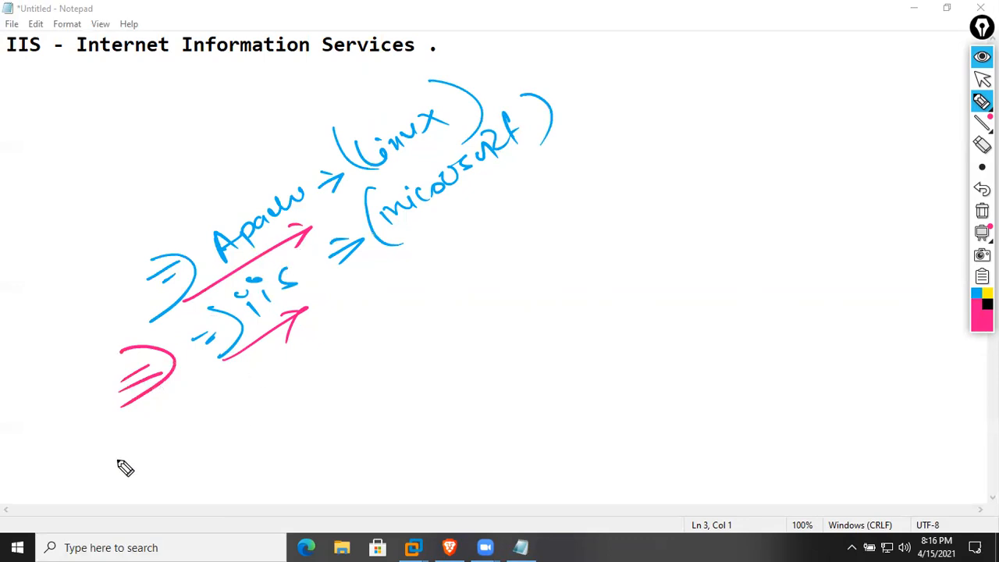
{"action": "left_click_drag", "start_coordinate": [114, 460], "coordinate": [583, 179]}
{"action": "left_click", "coordinate": [988, 303]}
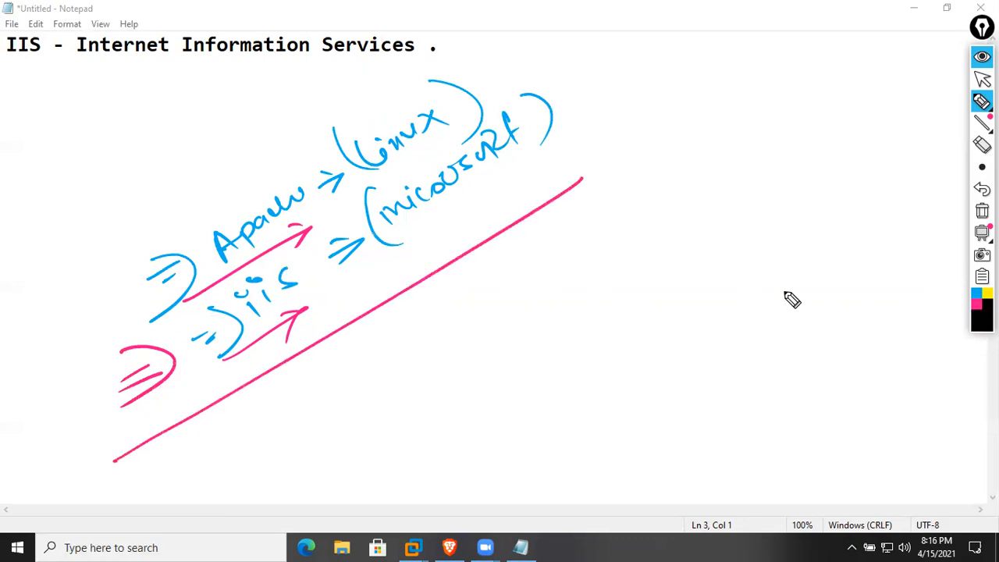
{"action": "left_click_drag", "start_coordinate": [380, 364], "coordinate": [394, 357]}
{"action": "left_click_drag", "start_coordinate": [388, 359], "coordinate": [395, 379]}
{"action": "mouse_move", "coordinate": [387, 382]}
{"action": "left_mouse_down"}
{"action": "mouse_move", "coordinate": [403, 373]}
{"action": "mouse_move", "coordinate": [409, 345]}
{"action": "left_mouse_up"}
{"action": "left_click_drag", "start_coordinate": [410, 345], "coordinate": [415, 361]}
{"action": "left_click_drag", "start_coordinate": [428, 305], "coordinate": [463, 372]}
{"action": "mouse_move", "coordinate": [470, 282]}
{"action": "left_mouse_down"}
{"action": "mouse_move", "coordinate": [460, 325]}
{"action": "mouse_move", "coordinate": [478, 296]}
{"action": "left_mouse_up"}
{"action": "left_click_drag", "start_coordinate": [500, 287], "coordinate": [490, 302]}
{"action": "left_click_drag", "start_coordinate": [507, 270], "coordinate": [516, 309]}
{"action": "left_click_drag", "start_coordinate": [529, 241], "coordinate": [537, 304]}
{"action": "left_click_drag", "start_coordinate": [565, 227], "coordinate": [645, 175]}
{"action": "left_click_drag", "start_coordinate": [629, 204], "coordinate": [645, 178]}
{"action": "left_click_drag", "start_coordinate": [616, 171], "coordinate": [624, 168]}
{"action": "left_click_drag", "start_coordinate": [654, 122], "coordinate": [678, 160]}
{"action": "left_click_drag", "start_coordinate": [698, 100], "coordinate": [691, 147]}
{"action": "left_click_drag", "start_coordinate": [685, 126], "coordinate": [740, 117]}
{"action": "mouse_move", "coordinate": [670, 179]}
{"action": "left_mouse_down"}
{"action": "mouse_move", "coordinate": [754, 121]}
{"action": "mouse_move", "coordinate": [748, 141]}
{"action": "left_mouse_up"}
{"action": "left_click_drag", "start_coordinate": [408, 407], "coordinate": [429, 396]}
{"action": "mouse_move", "coordinate": [419, 402]}
{"action": "left_mouse_down"}
{"action": "mouse_move", "coordinate": [426, 426]}
{"action": "mouse_move", "coordinate": [444, 422]}
{"action": "left_mouse_up"}
{"action": "left_click_drag", "start_coordinate": [442, 399], "coordinate": [445, 426]}
{"action": "mouse_move", "coordinate": [444, 406]}
{"action": "left_mouse_down"}
{"action": "mouse_move", "coordinate": [454, 393]}
{"action": "mouse_move", "coordinate": [462, 414]}
{"action": "left_mouse_up"}
{"action": "mouse_move", "coordinate": [502, 337]}
{"action": "left_mouse_down"}
{"action": "mouse_move", "coordinate": [487, 406]}
{"action": "mouse_move", "coordinate": [524, 353]}
{"action": "left_mouse_up"}
{"action": "mouse_move", "coordinate": [539, 343]}
{"action": "left_mouse_down"}
{"action": "mouse_move", "coordinate": [535, 363]}
{"action": "mouse_move", "coordinate": [558, 343]}
{"action": "left_mouse_up"}
{"action": "left_click_drag", "start_coordinate": [561, 284], "coordinate": [560, 339]}
{"action": "mouse_move", "coordinate": [592, 282]}
{"action": "left_mouse_down"}
{"action": "mouse_move", "coordinate": [613, 295]}
{"action": "mouse_move", "coordinate": [645, 286]}
{"action": "left_mouse_up"}
{"action": "left_click_drag", "start_coordinate": [647, 248], "coordinate": [651, 275]}
{"action": "left_click_drag", "start_coordinate": [663, 235], "coordinate": [676, 253]}
{"action": "left_click_drag", "start_coordinate": [672, 217], "coordinate": [686, 230]}
{"action": "left_click_drag", "start_coordinate": [698, 183], "coordinate": [726, 213]}
{"action": "left_click_drag", "start_coordinate": [733, 160], "coordinate": [736, 192]}
{"action": "mouse_move", "coordinate": [730, 188]}
{"action": "left_mouse_down"}
{"action": "mouse_move", "coordinate": [748, 177]}
{"action": "mouse_move", "coordinate": [756, 188]}
{"action": "left_mouse_up"}
{"action": "left_click_drag", "start_coordinate": [748, 178], "coordinate": [768, 165]}
{"action": "mouse_move", "coordinate": [771, 157]}
{"action": "left_mouse_down"}
{"action": "mouse_move", "coordinate": [777, 192]}
{"action": "mouse_move", "coordinate": [778, 177]}
{"action": "left_mouse_up"}
{"action": "left_click_drag", "start_coordinate": [817, 143], "coordinate": [800, 176]}
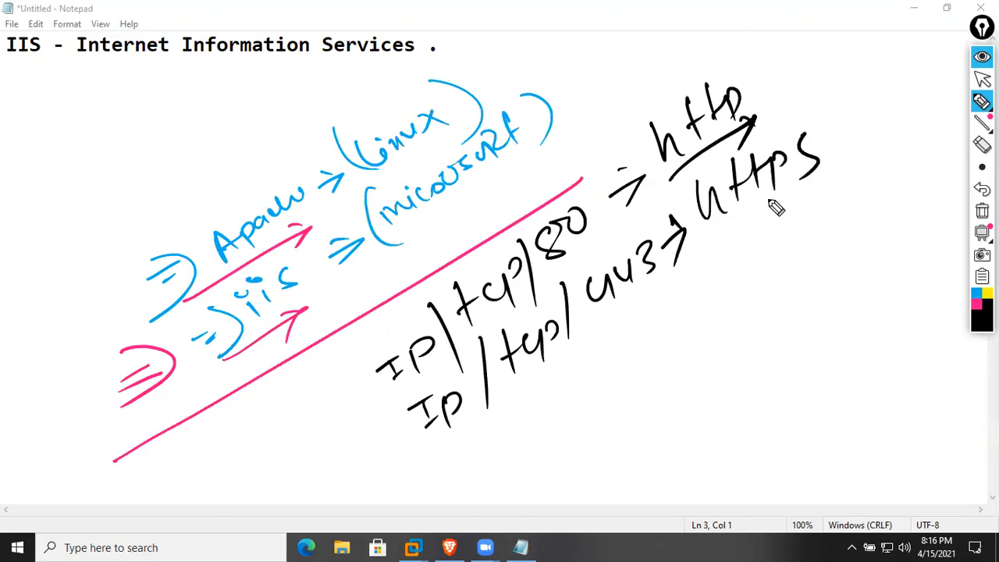
{"action": "left_click", "coordinate": [976, 309]}
{"action": "left_click_drag", "start_coordinate": [317, 381], "coordinate": [373, 311]}
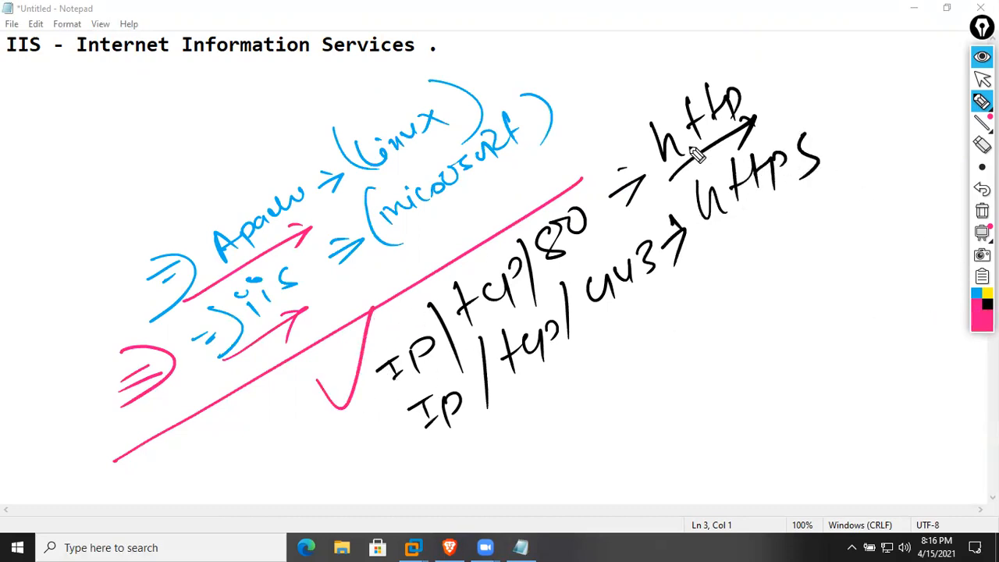
{"action": "left_click_drag", "start_coordinate": [732, 69], "coordinate": [761, 140]}
{"action": "left_click_drag", "start_coordinate": [650, 104], "coordinate": [695, 191]}
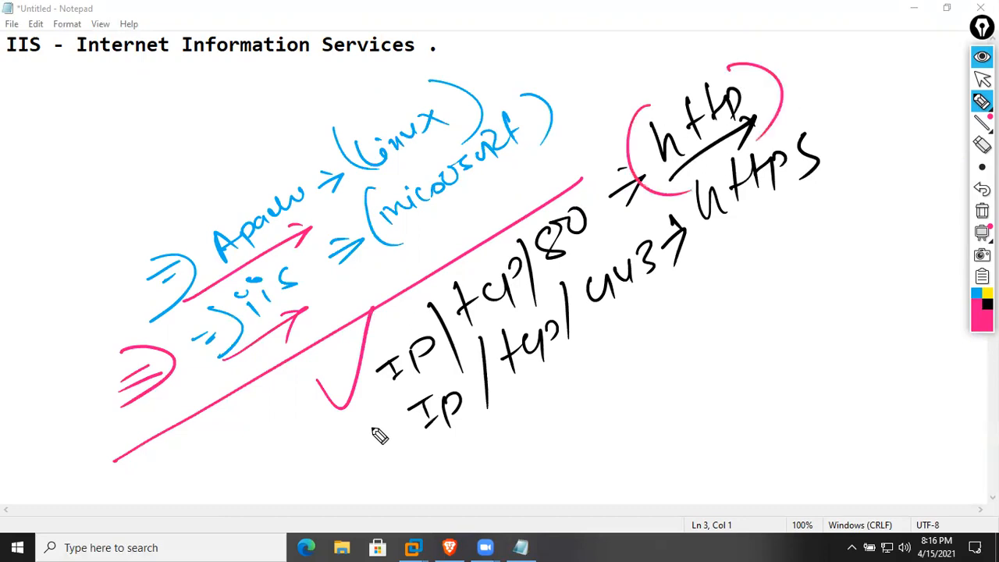
{"action": "left_click_drag", "start_coordinate": [359, 452], "coordinate": [383, 404]}
{"action": "mouse_move", "coordinate": [374, 489]}
{"action": "left_mouse_down"}
{"action": "mouse_move", "coordinate": [798, 202]}
{"action": "mouse_move", "coordinate": [763, 212]}
{"action": "mouse_move", "coordinate": [785, 233]}
{"action": "left_mouse_up"}
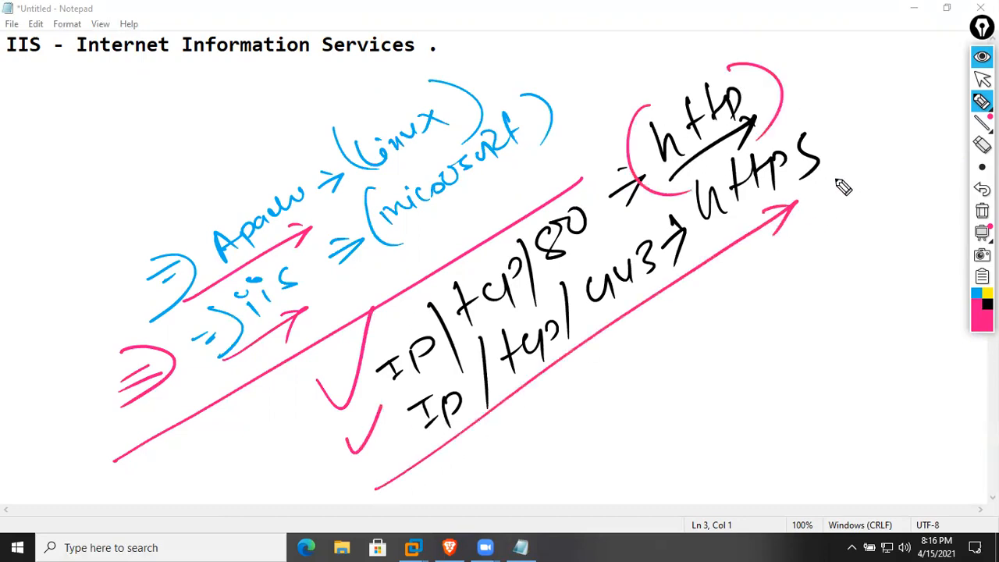
{"action": "left_click", "coordinate": [983, 211]}
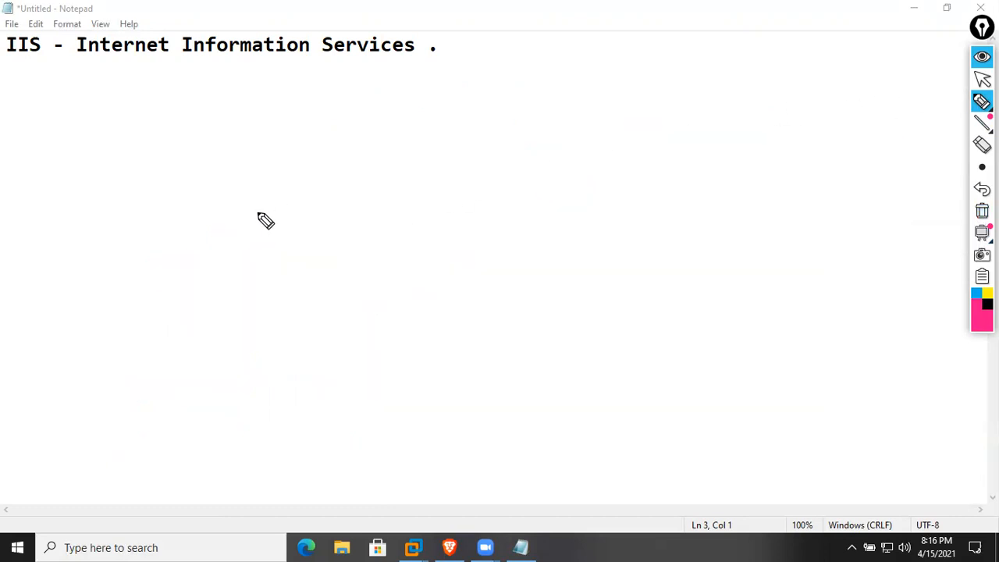
Draw a pink box containing a black web server sketch linked to a client machine
{"action": "mouse_move", "coordinate": [87, 273]}
{"action": "left_mouse_down"}
{"action": "mouse_move", "coordinate": [492, 118]}
{"action": "mouse_move", "coordinate": [552, 231]}
{"action": "mouse_move", "coordinate": [106, 302]}
{"action": "left_mouse_up"}
{"action": "left_click_drag", "start_coordinate": [119, 349], "coordinate": [562, 238]}
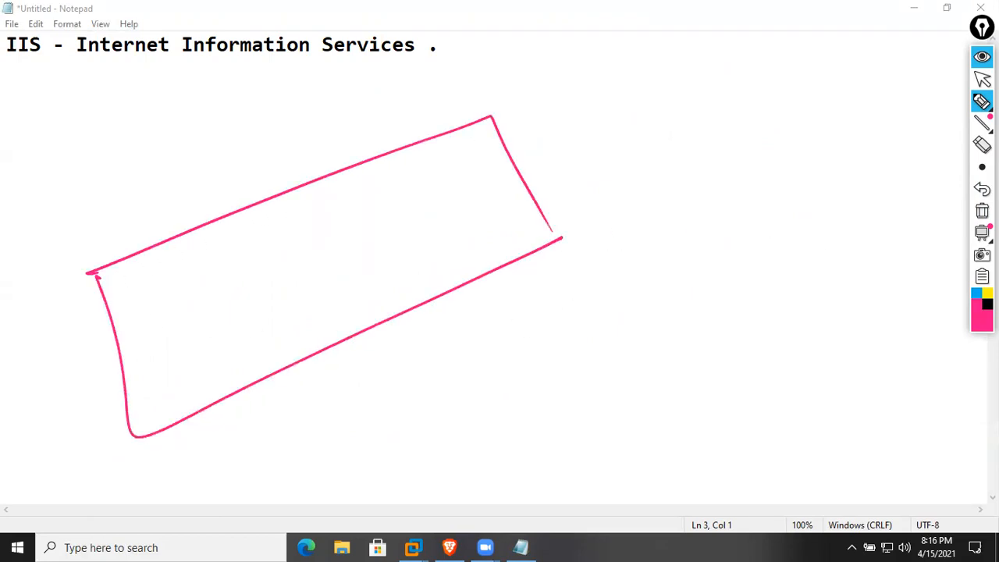
{"action": "left_click", "coordinate": [988, 304]}
{"action": "mouse_move", "coordinate": [129, 275]}
{"action": "left_mouse_down"}
{"action": "mouse_move", "coordinate": [156, 269]}
{"action": "mouse_move", "coordinate": [130, 242]}
{"action": "mouse_move", "coordinate": [187, 201]}
{"action": "mouse_move", "coordinate": [245, 217]}
{"action": "left_mouse_up"}
{"action": "mouse_move", "coordinate": [341, 233]}
{"action": "left_mouse_down"}
{"action": "mouse_move", "coordinate": [347, 208]}
{"action": "mouse_move", "coordinate": [353, 232]}
{"action": "left_mouse_up"}
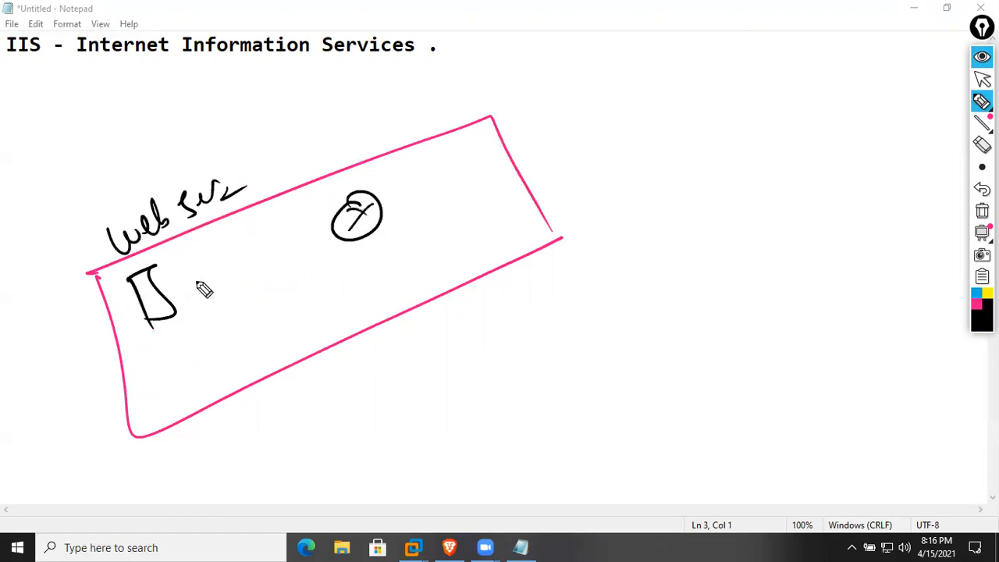
{"action": "left_click_drag", "start_coordinate": [161, 292], "coordinate": [326, 237]}
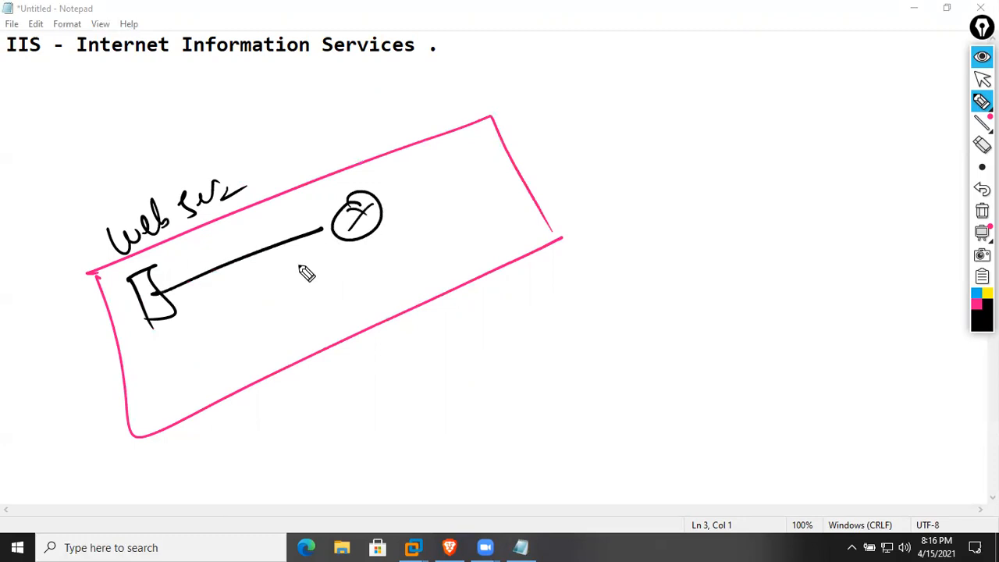
{"action": "mouse_move", "coordinate": [265, 286]}
{"action": "left_mouse_down"}
{"action": "mouse_move", "coordinate": [234, 285]}
{"action": "mouse_move", "coordinate": [257, 239]}
{"action": "mouse_move", "coordinate": [279, 356]}
{"action": "mouse_move", "coordinate": [324, 285]}
{"action": "mouse_move", "coordinate": [324, 306]}
{"action": "left_mouse_up"}
{"action": "left_click_drag", "start_coordinate": [258, 262], "coordinate": [327, 305]}
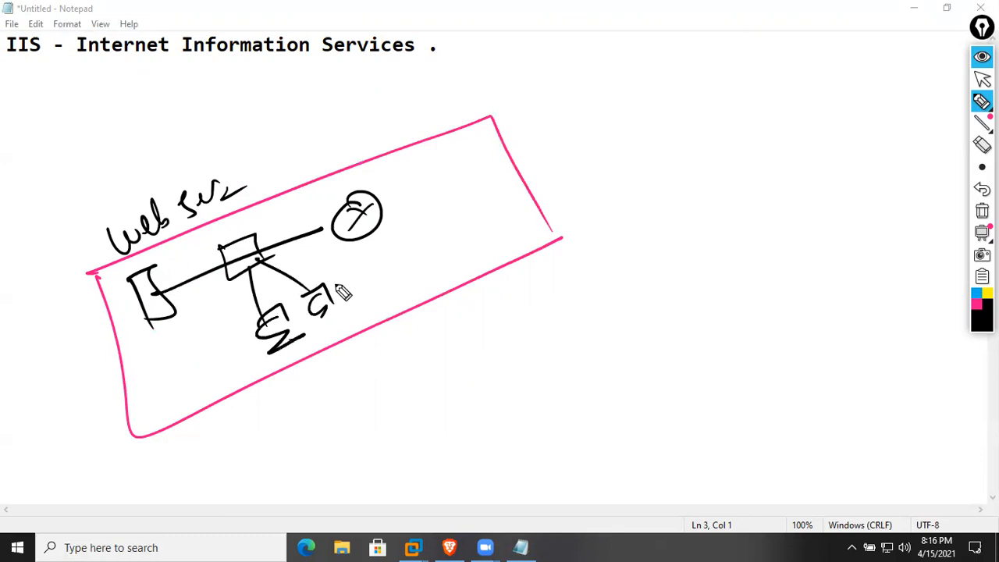
In pink, draw an arrow from server to client and link it to an internet cloud
{"action": "left_click", "coordinate": [976, 303]}
{"action": "left_click_drag", "start_coordinate": [131, 264], "coordinate": [284, 310]}
{"action": "mouse_move", "coordinate": [273, 267]}
{"action": "left_mouse_down"}
{"action": "mouse_move", "coordinate": [353, 291]}
{"action": "mouse_move", "coordinate": [334, 254]}
{"action": "left_mouse_up"}
{"action": "mouse_move", "coordinate": [382, 209]}
{"action": "left_mouse_down"}
{"action": "mouse_move", "coordinate": [639, 119]}
{"action": "mouse_move", "coordinate": [633, 130]}
{"action": "mouse_move", "coordinate": [782, 122]}
{"action": "mouse_move", "coordinate": [676, 69]}
{"action": "left_mouse_up"}
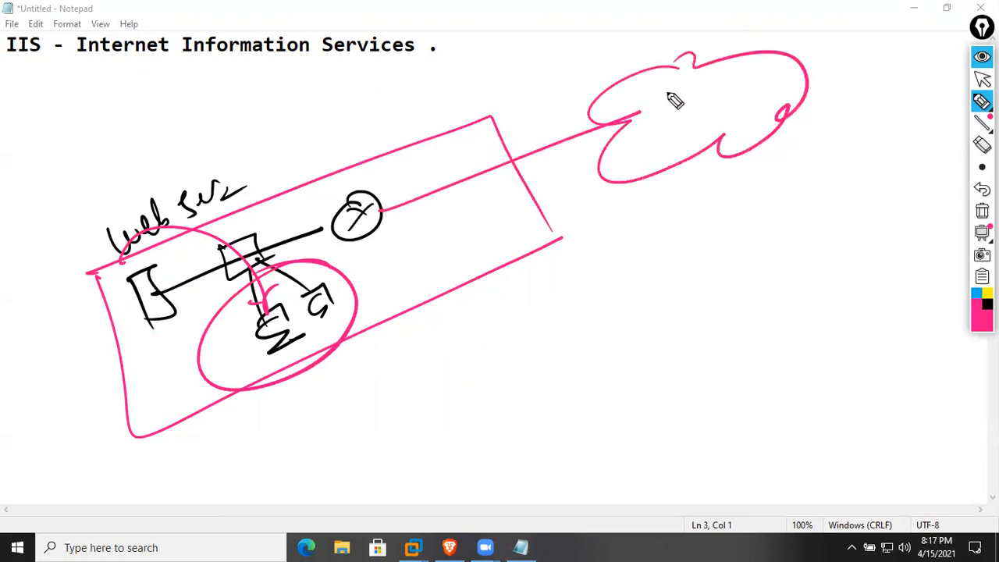
In black, sketch client machines connected to the cloud and label it as the internet
{"action": "left_click", "coordinate": [987, 304]}
{"action": "mouse_move", "coordinate": [697, 153]}
{"action": "left_mouse_down"}
{"action": "mouse_move", "coordinate": [720, 222]}
{"action": "mouse_move", "coordinate": [759, 225]}
{"action": "left_mouse_up"}
{"action": "mouse_move", "coordinate": [792, 169]}
{"action": "left_mouse_down"}
{"action": "mouse_move", "coordinate": [805, 201]}
{"action": "mouse_move", "coordinate": [821, 200]}
{"action": "left_mouse_up"}
{"action": "left_click_drag", "start_coordinate": [762, 135], "coordinate": [798, 153]}
{"action": "left_click_drag", "start_coordinate": [867, 141], "coordinate": [890, 157]}
{"action": "mouse_move", "coordinate": [801, 108]}
{"action": "left_mouse_down"}
{"action": "mouse_move", "coordinate": [876, 139]}
{"action": "mouse_move", "coordinate": [895, 167]}
{"action": "left_mouse_up"}
{"action": "left_click_drag", "start_coordinate": [687, 109], "coordinate": [757, 90]}
{"action": "left_click_drag", "start_coordinate": [681, 131], "coordinate": [758, 102]}
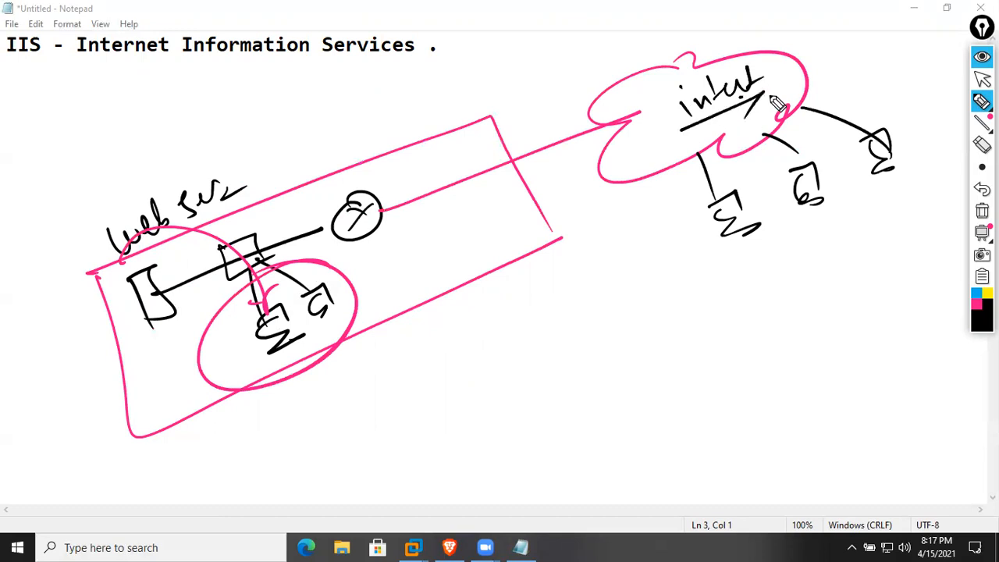
Write and circle a blue 'IIS' label at the upper left
{"action": "left_click", "coordinate": [977, 293]}
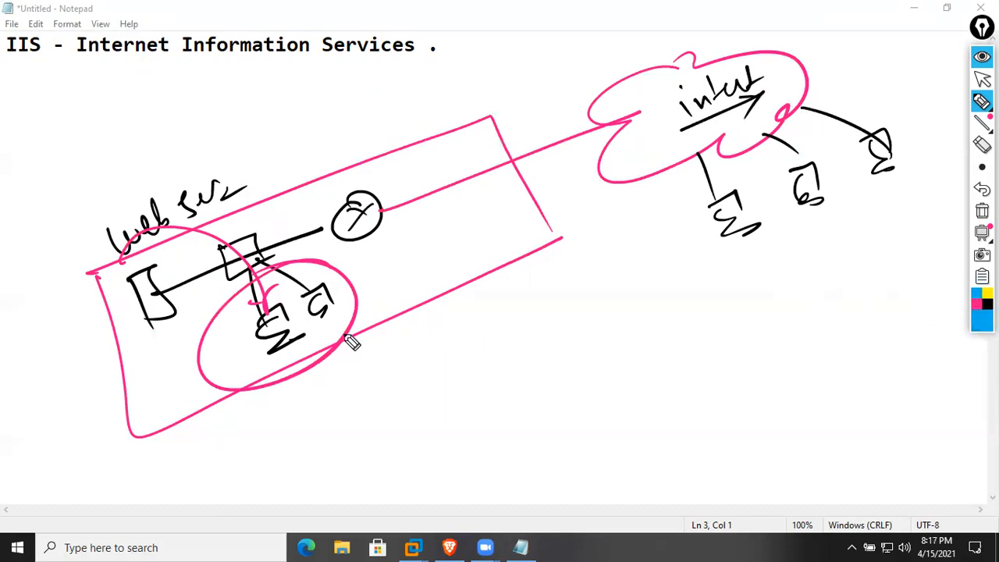
{"action": "left_click_drag", "start_coordinate": [54, 181], "coordinate": [82, 166]}
{"action": "left_click_drag", "start_coordinate": [71, 174], "coordinate": [74, 191]}
{"action": "mouse_move", "coordinate": [69, 189]}
{"action": "left_mouse_down"}
{"action": "mouse_move", "coordinate": [115, 159]}
{"action": "mouse_move", "coordinate": [128, 166]}
{"action": "left_mouse_up"}
{"action": "left_click_drag", "start_coordinate": [50, 233], "coordinate": [153, 169]}
{"action": "left_click_drag", "start_coordinate": [144, 122], "coordinate": [109, 122]}
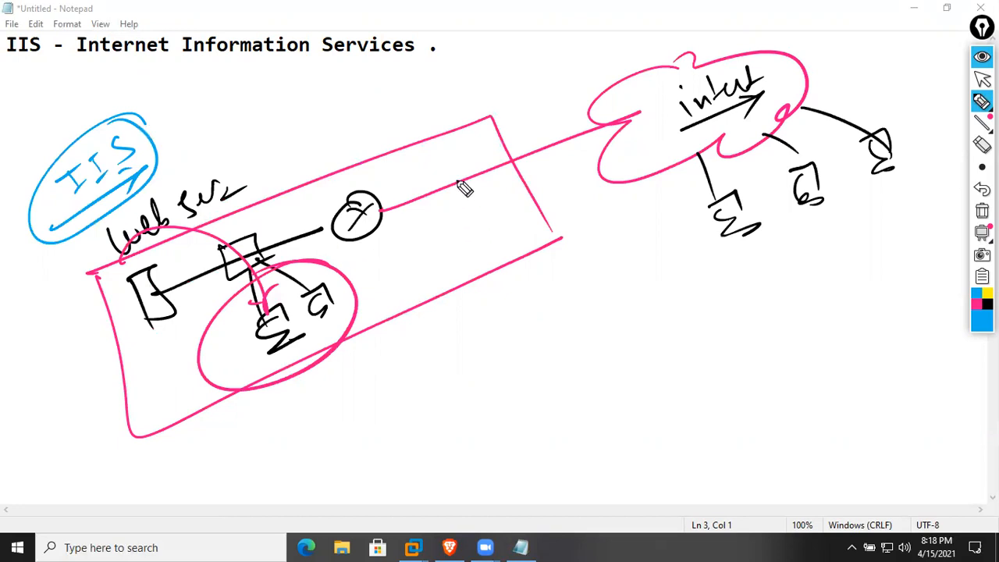
Circle the web server in blue and write a circled 'iis' label below the sketch
{"action": "left_click_drag", "start_coordinate": [146, 256], "coordinate": [110, 283]}
{"action": "mouse_move", "coordinate": [414, 353]}
{"action": "left_mouse_down"}
{"action": "mouse_move", "coordinate": [431, 376]}
{"action": "mouse_move", "coordinate": [410, 342]}
{"action": "left_mouse_up"}
{"action": "left_click_drag", "start_coordinate": [435, 341], "coordinate": [450, 358]}
{"action": "left_click_drag", "start_coordinate": [421, 325], "coordinate": [428, 326]}
{"action": "mouse_move", "coordinate": [461, 320]}
{"action": "left_mouse_down"}
{"action": "mouse_move", "coordinate": [448, 332]}
{"action": "mouse_move", "coordinate": [454, 349]}
{"action": "left_mouse_up"}
{"action": "mouse_move", "coordinate": [461, 305]}
{"action": "left_mouse_down"}
{"action": "mouse_move", "coordinate": [501, 356]}
{"action": "mouse_move", "coordinate": [456, 303]}
{"action": "left_mouse_up"}
Add 'web' and '2019' beside a blue divider, then clear all ink and collapse the toolbar
{"action": "left_click_drag", "start_coordinate": [509, 251], "coordinate": [556, 406]}
{"action": "mouse_move", "coordinate": [542, 285]}
{"action": "left_mouse_down"}
{"action": "mouse_move", "coordinate": [592, 294]}
{"action": "mouse_move", "coordinate": [631, 250]}
{"action": "mouse_move", "coordinate": [625, 269]}
{"action": "left_mouse_up"}
{"action": "left_click_drag", "start_coordinate": [554, 332], "coordinate": [657, 266]}
{"action": "left_click_drag", "start_coordinate": [377, 455], "coordinate": [723, 232]}
{"action": "mouse_move", "coordinate": [600, 356]}
{"action": "left_mouse_down"}
{"action": "mouse_move", "coordinate": [631, 377]}
{"action": "mouse_move", "coordinate": [640, 351]}
{"action": "left_mouse_up"}
{"action": "left_click_drag", "start_coordinate": [664, 334], "coordinate": [668, 356]}
{"action": "mouse_move", "coordinate": [697, 316]}
{"action": "left_mouse_down"}
{"action": "mouse_move", "coordinate": [698, 343]}
{"action": "mouse_move", "coordinate": [680, 328]}
{"action": "left_mouse_up"}
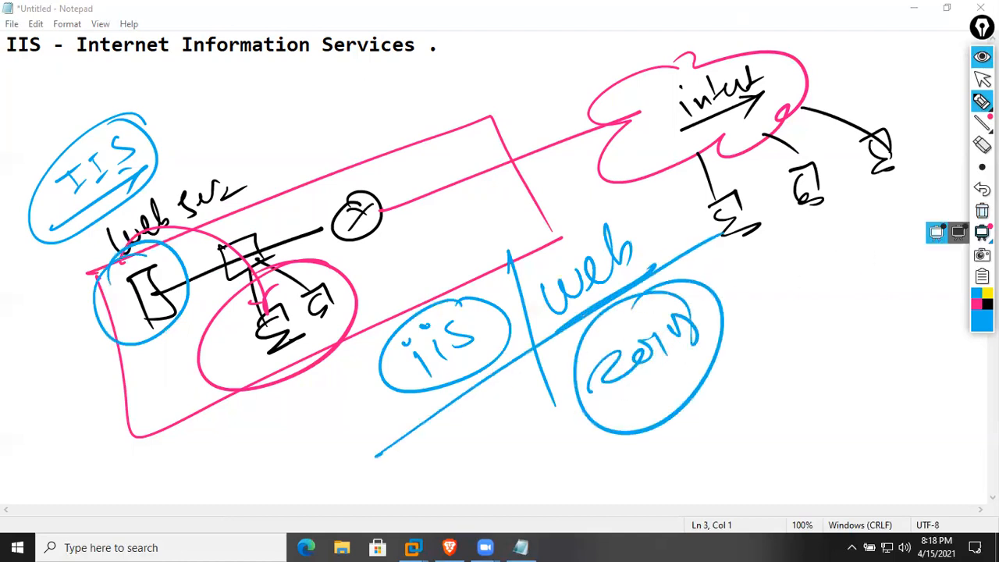
{"action": "left_click", "coordinate": [982, 231]}
{"action": "left_click", "coordinate": [983, 56]}
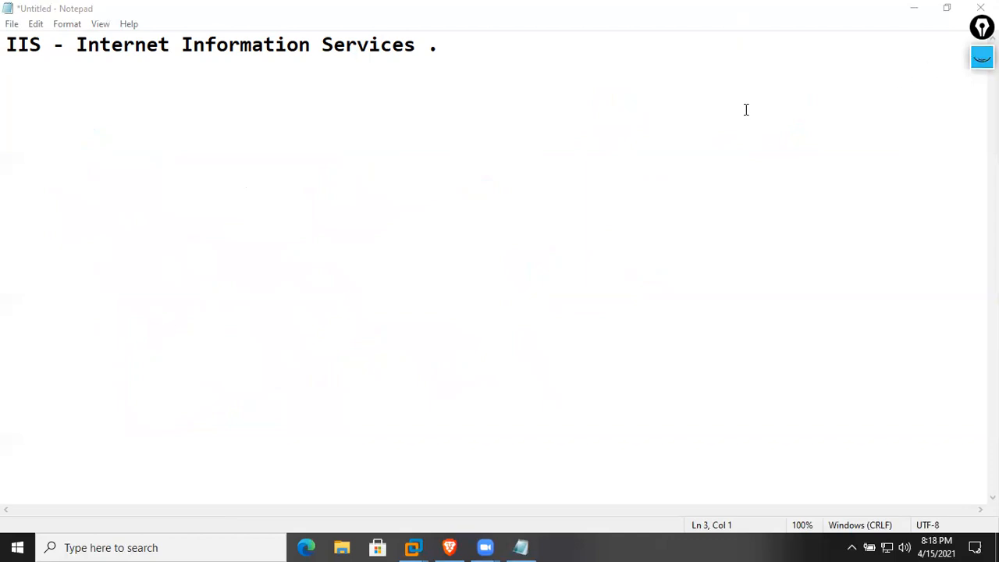
Bring the SRV1 VM to the front and open Server Manager's Local Server page
{"action": "mouse_move", "coordinate": [413, 548]}
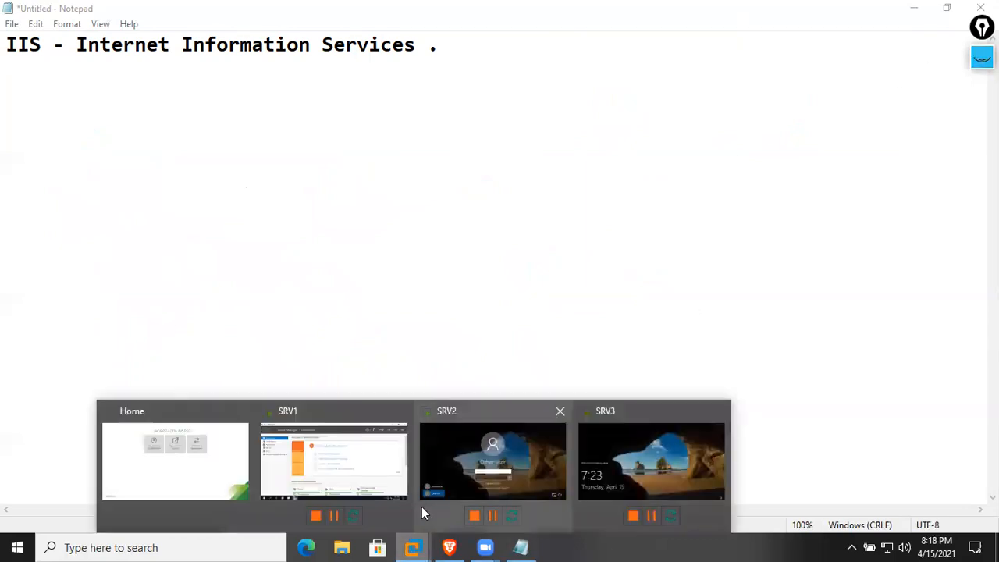
{"action": "left_click", "coordinate": [361, 481]}
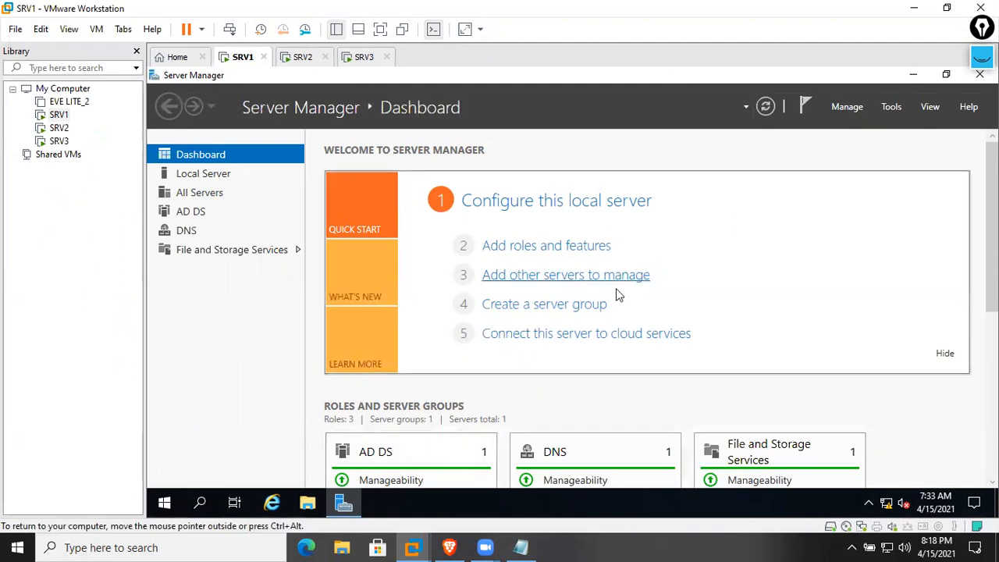
{"action": "right_click", "coordinate": [887, 503]}
{"action": "left_click", "coordinate": [290, 288]}
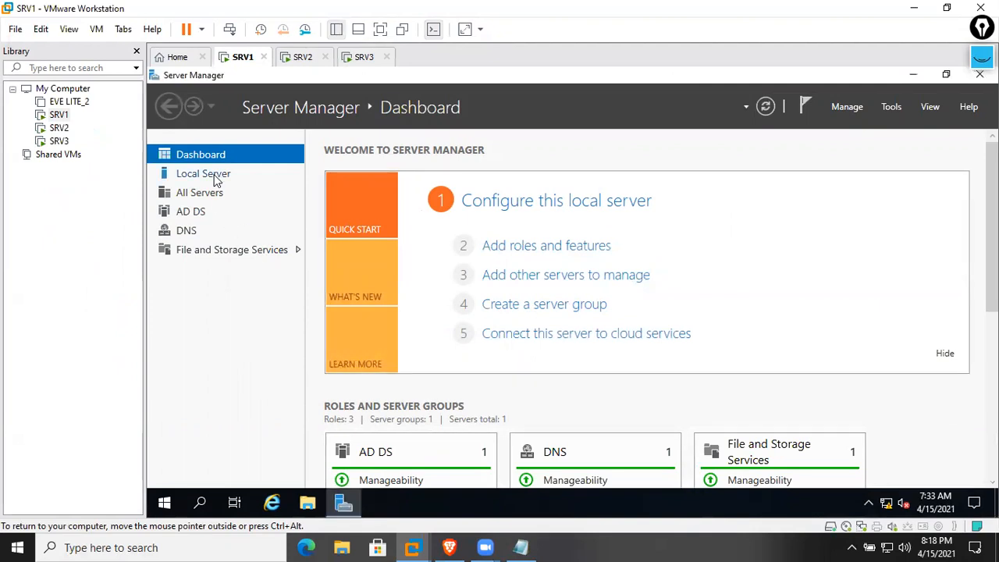
{"action": "left_click", "coordinate": [217, 178]}
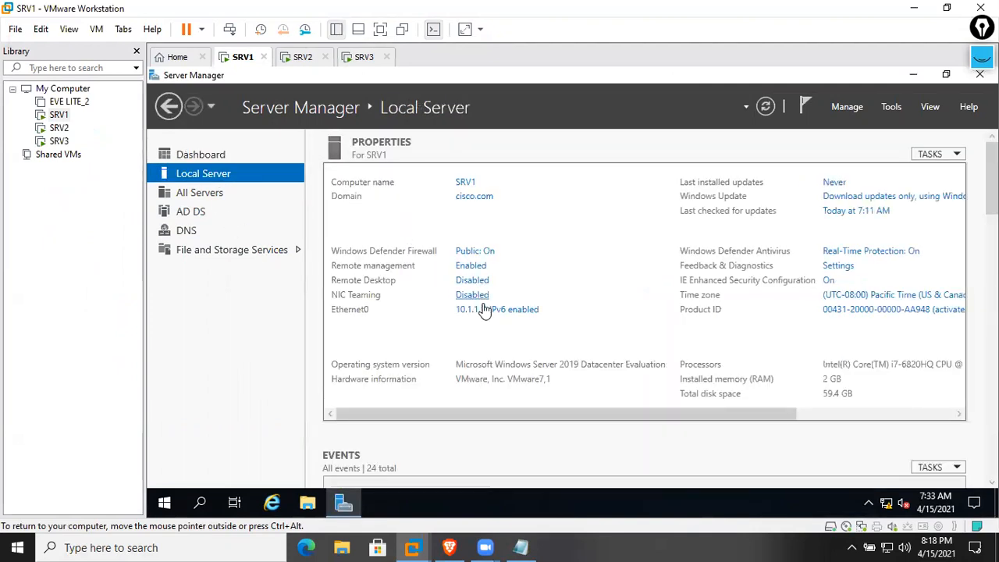
Check Ethernet0's IPv4 settings (10.1.1.1, DNS 127.0.0.1) and close without changes
{"action": "left_click", "coordinate": [480, 309]}
{"action": "left_click", "coordinate": [398, 170]}
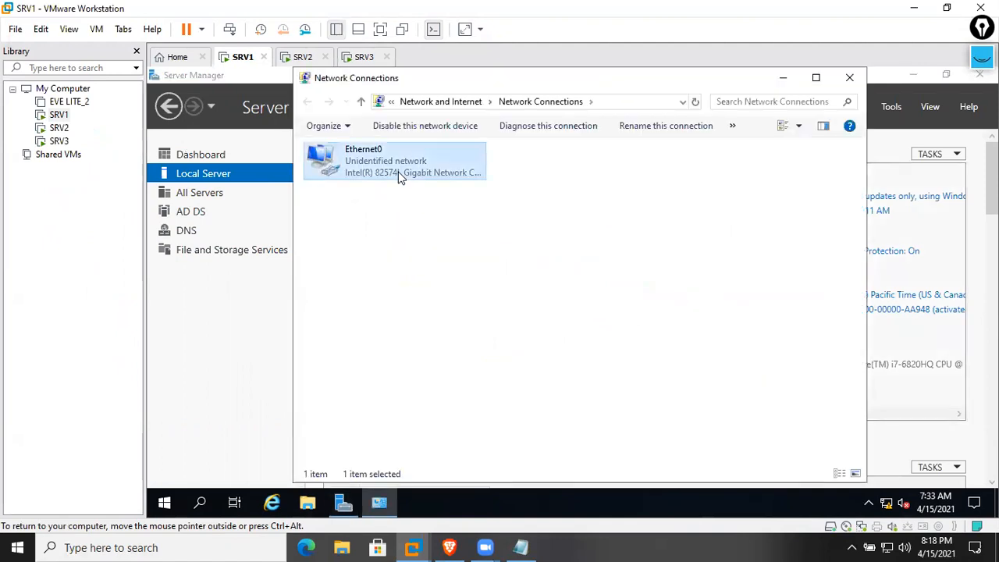
{"action": "right_click", "coordinate": [398, 170]}
{"action": "left_click", "coordinate": [430, 313]}
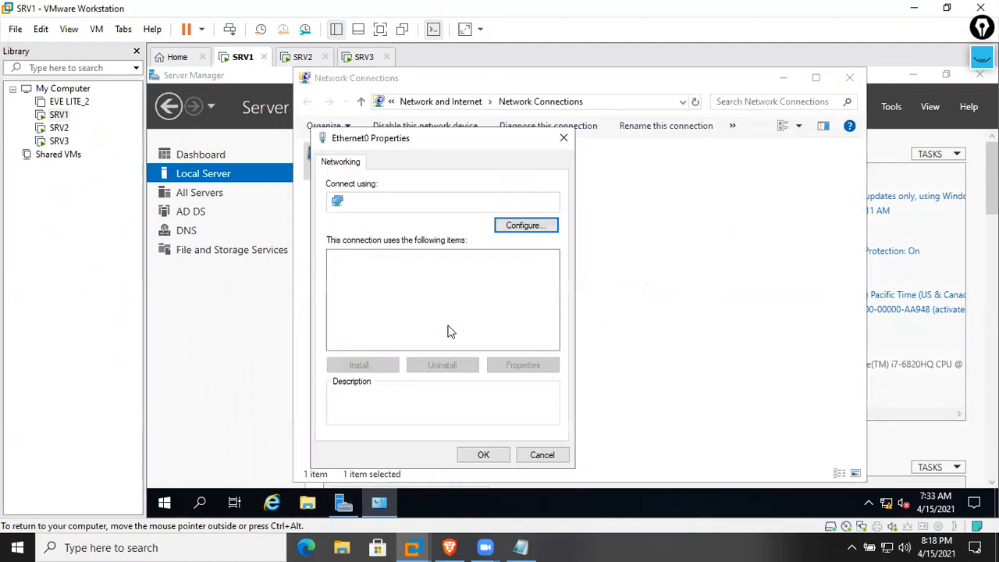
{"action": "double_click", "coordinate": [455, 294]}
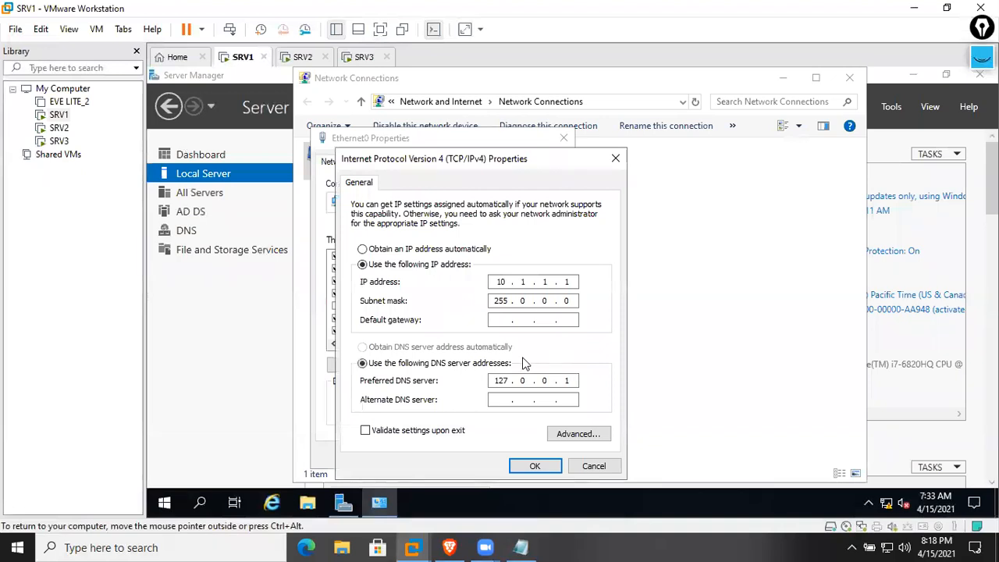
{"action": "left_click", "coordinate": [594, 466]}
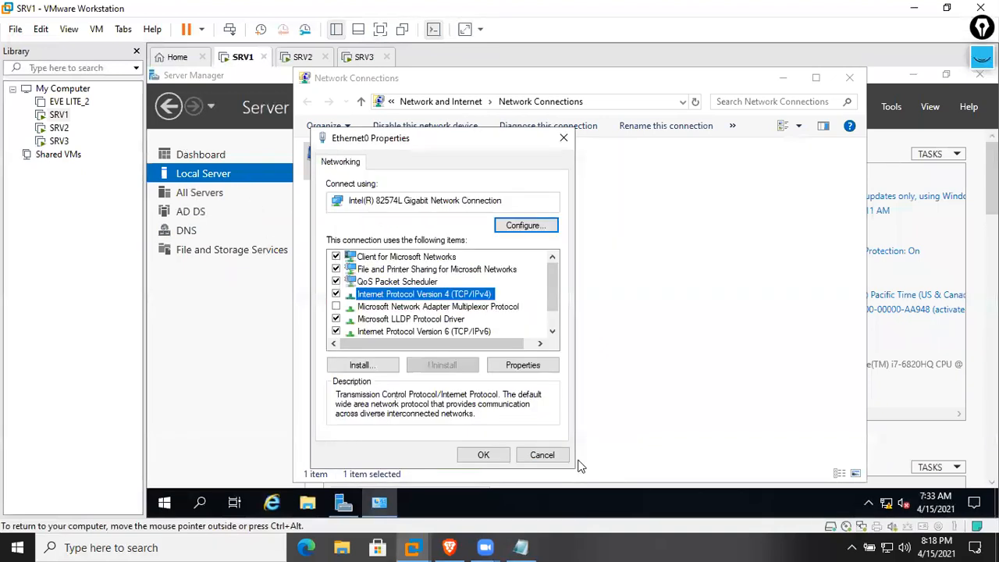
{"action": "left_click", "coordinate": [539, 455]}
{"action": "left_click", "coordinate": [849, 78]}
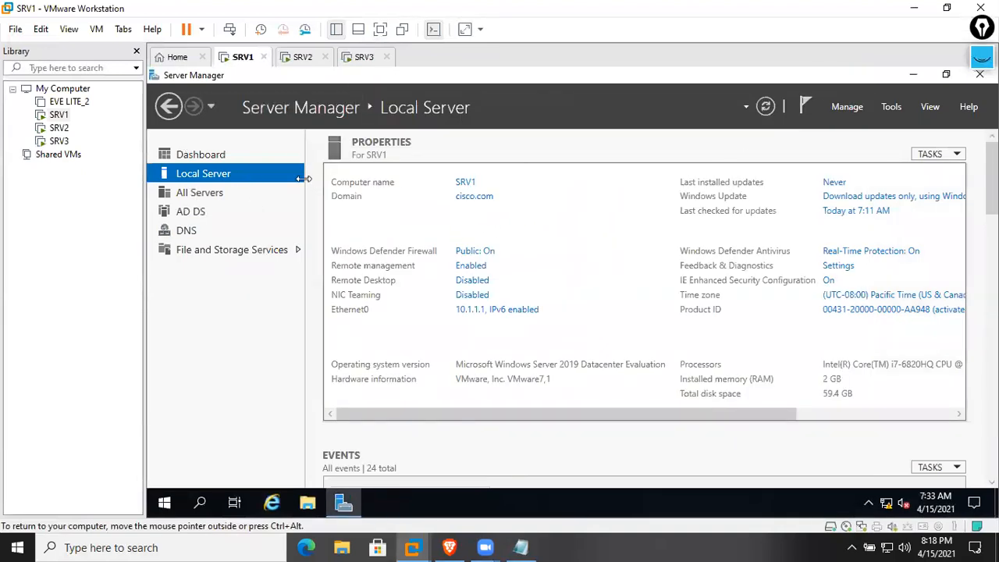
Relaunch Server Manager and open the Add Roles and Features wizard, maximized
{"action": "left_click", "coordinate": [239, 155]}
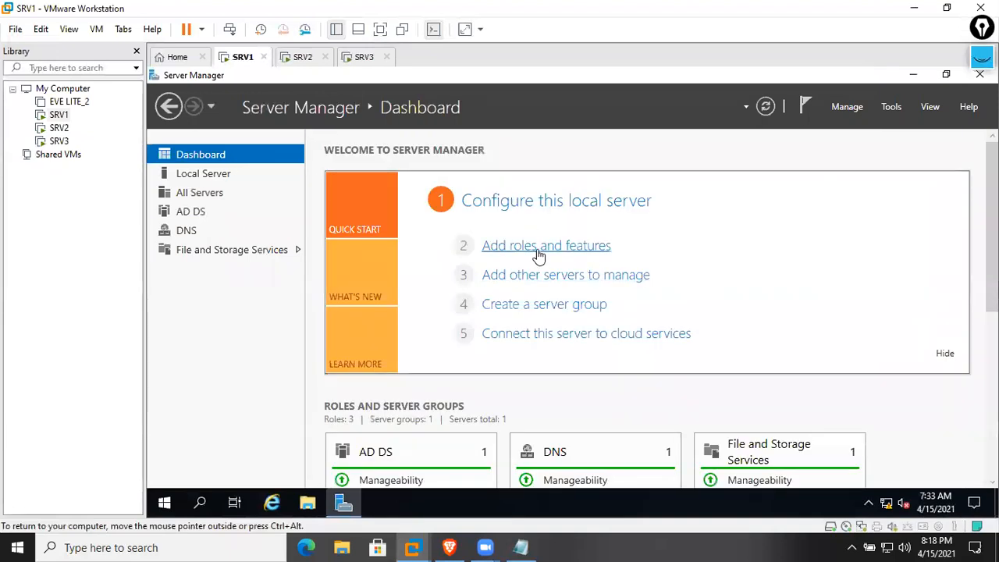
{"action": "left_click", "coordinate": [981, 75]}
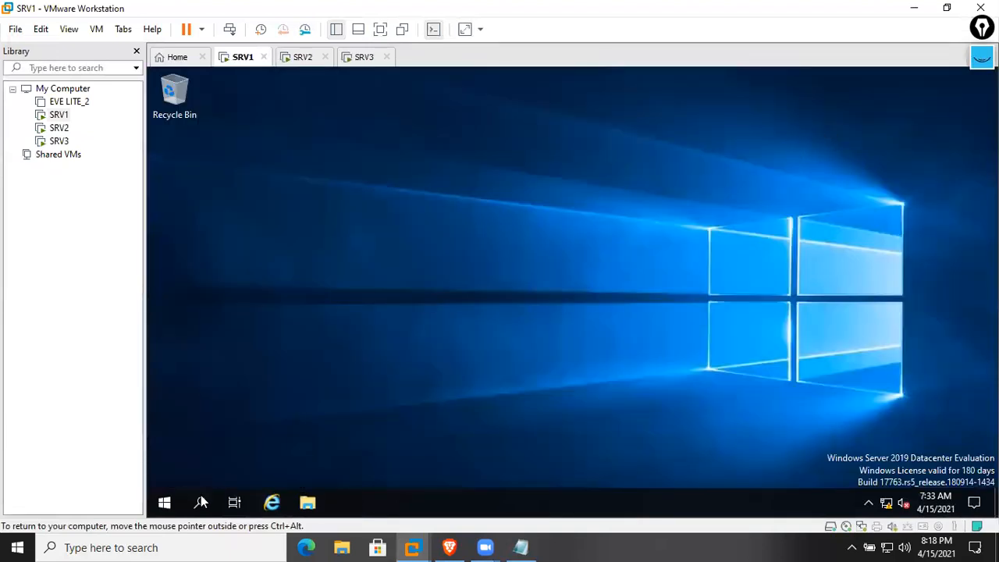
{"action": "left_click", "coordinate": [164, 502]}
{"action": "left_click", "coordinate": [409, 224]}
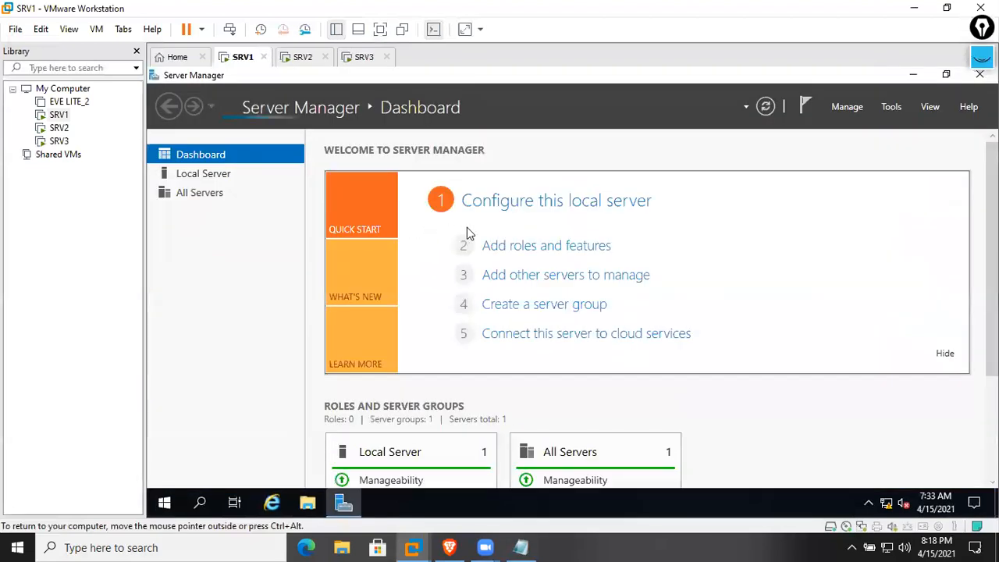
{"action": "left_click", "coordinate": [543, 251]}
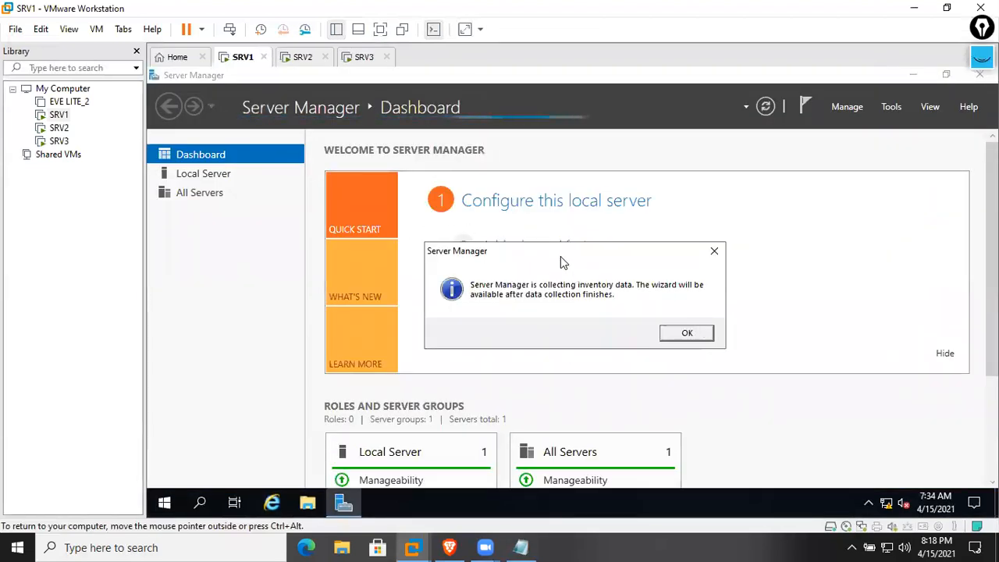
{"action": "left_click", "coordinate": [678, 335]}
{"action": "left_click", "coordinate": [589, 251]}
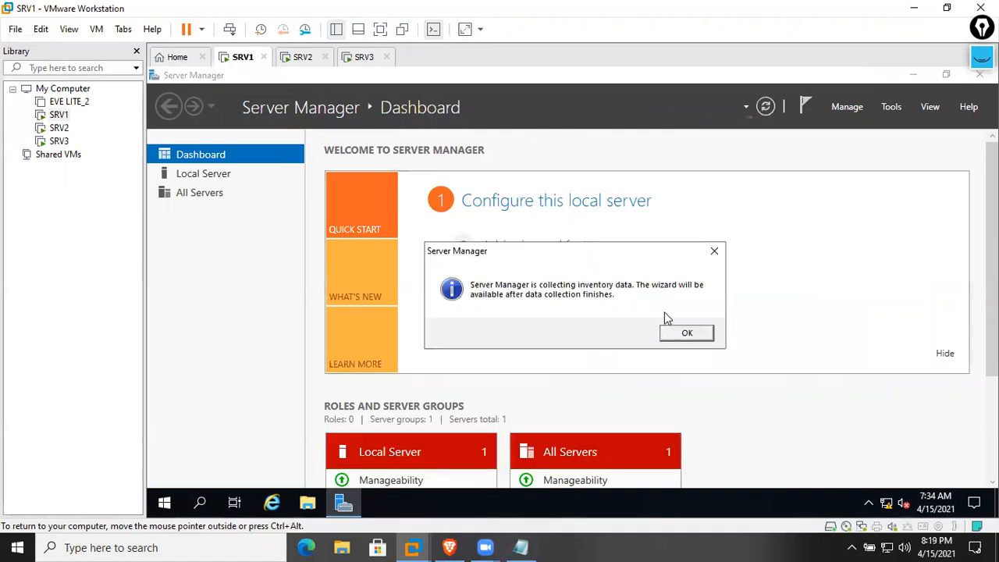
{"action": "left_click", "coordinate": [680, 337]}
{"action": "left_click", "coordinate": [576, 254]}
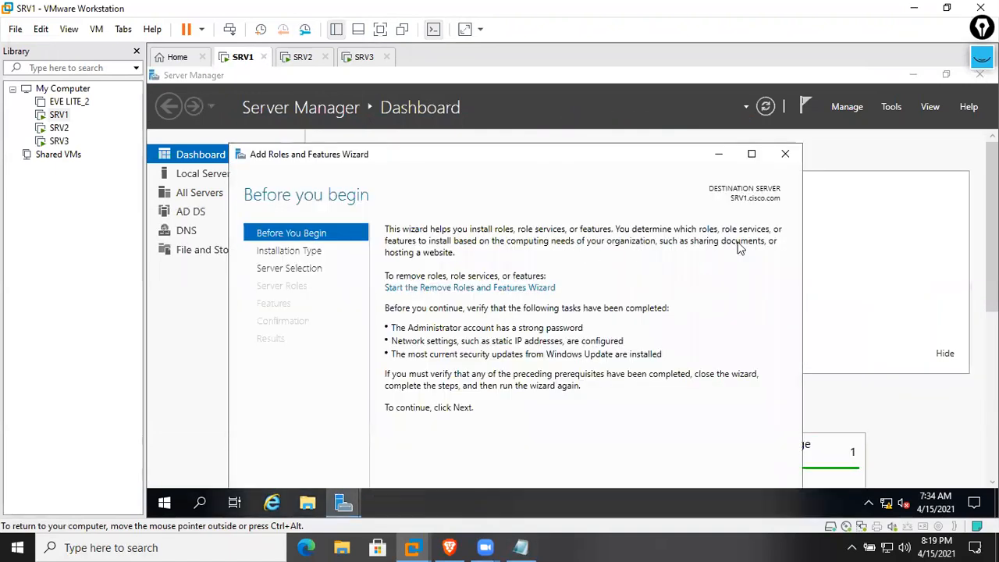
{"action": "left_click", "coordinate": [755, 155]}
Select Web Server (IIS) with management tools on SRV1, keep defaults, and install
{"action": "left_click", "coordinate": [812, 475]}
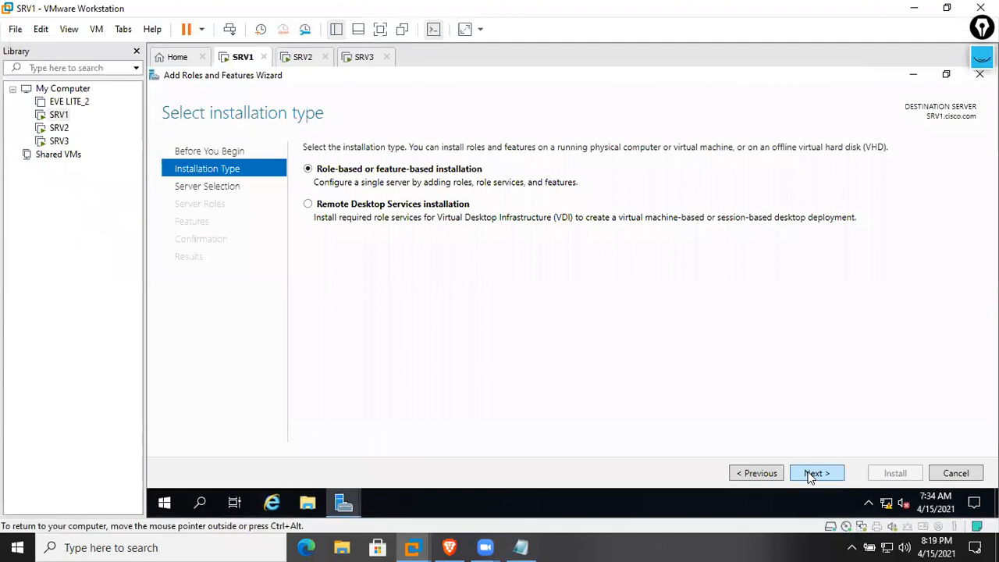
{"action": "left_click", "coordinate": [812, 475]}
{"action": "left_click", "coordinate": [812, 475]}
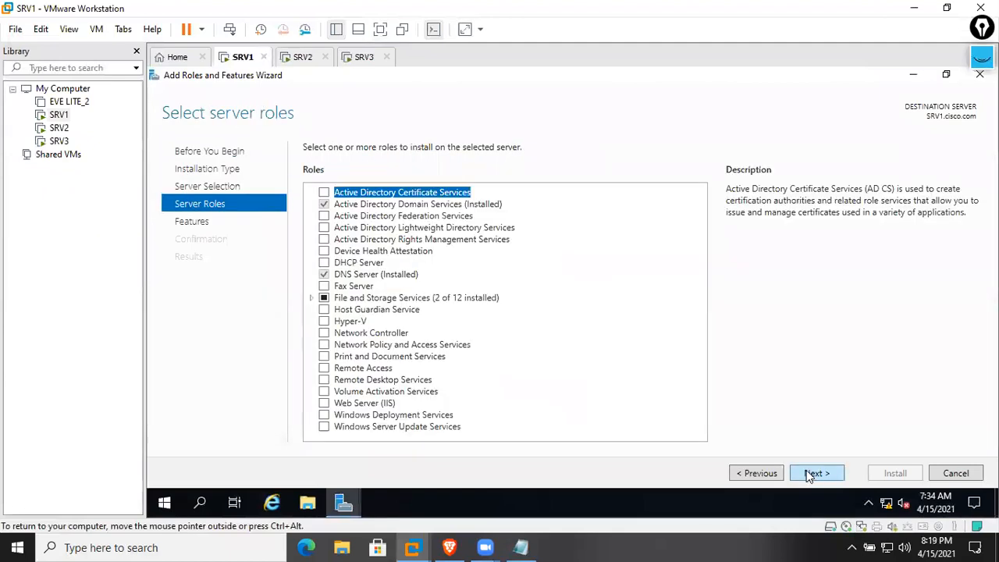
{"action": "left_click", "coordinate": [324, 403]}
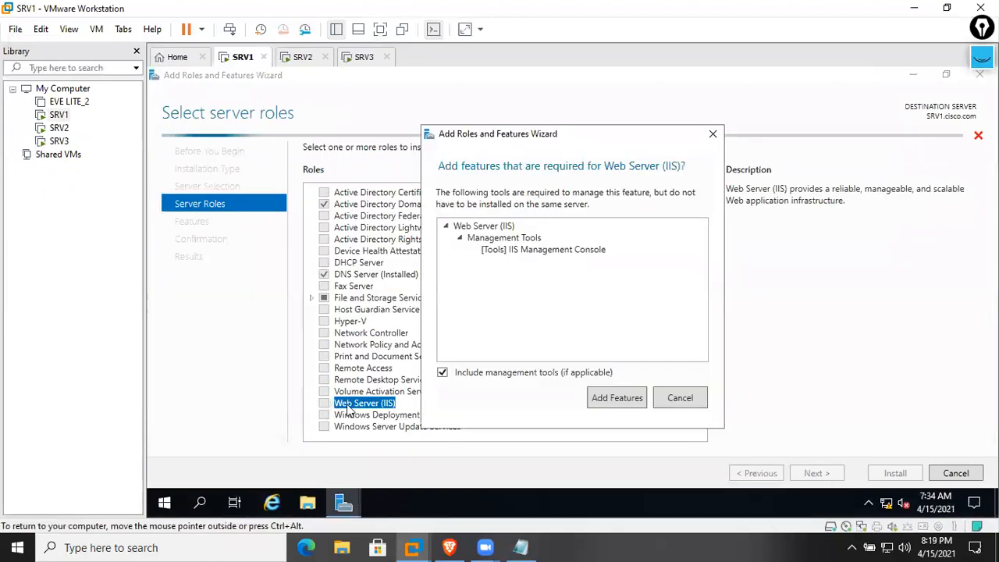
{"action": "left_click", "coordinate": [616, 398]}
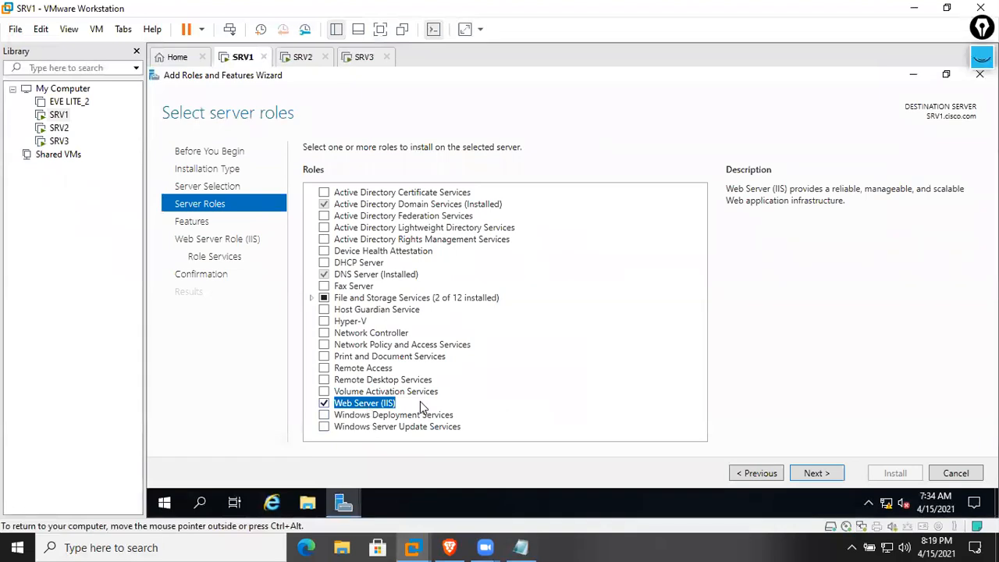
{"action": "left_click", "coordinate": [804, 474]}
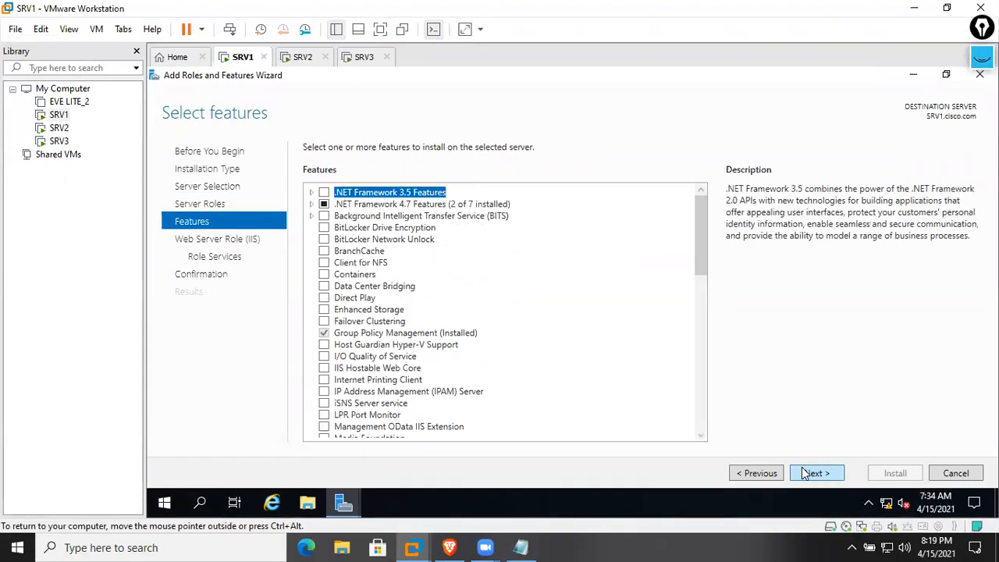
{"action": "left_click", "coordinate": [815, 472]}
{"action": "left_click", "coordinate": [829, 473]}
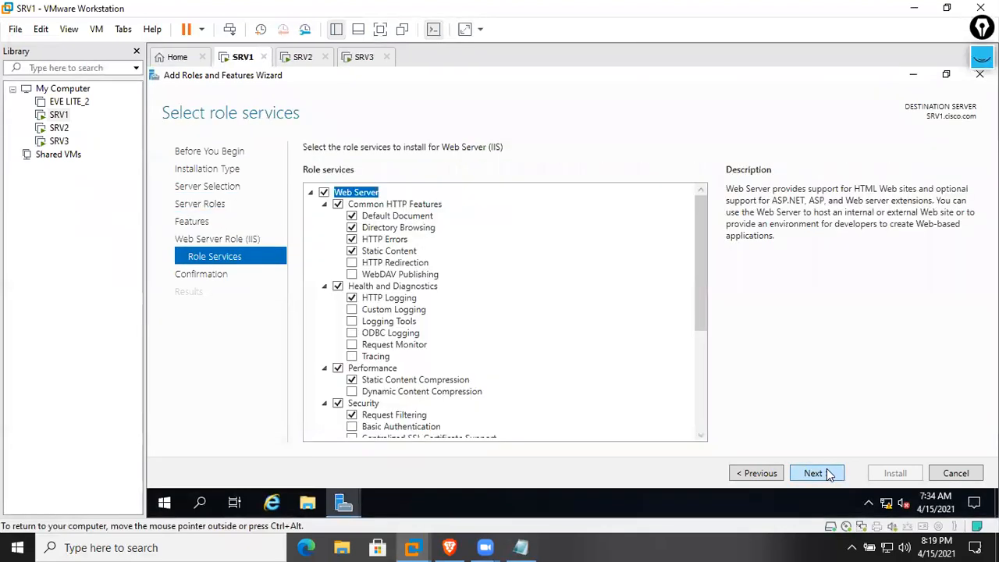
{"action": "left_click", "coordinate": [828, 473]}
{"action": "left_click", "coordinate": [902, 474]}
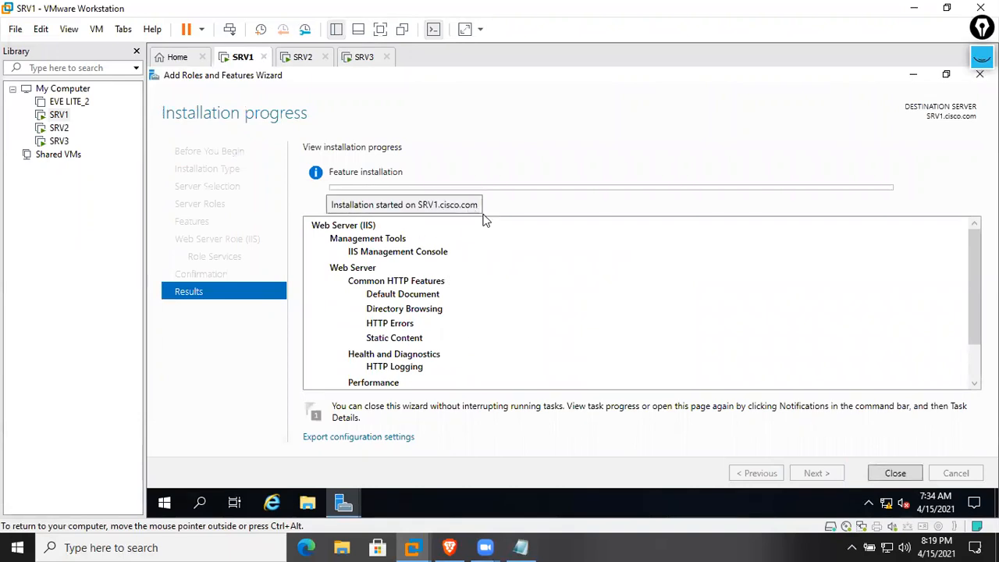
Open a command prompt on SRV1 and ping cisco.com
{"action": "key", "text": "super+r"}
{"action": "type", "text": "cmd"}
{"action": "key", "text": "Return"}
{"action": "key", "text": "Return"}
{"action": "key", "text": "Return"}
{"action": "key", "text": "Return"}
{"action": "key", "text": "Return"}
{"action": "key", "text": "Return"}
{"action": "key", "text": "Return"}
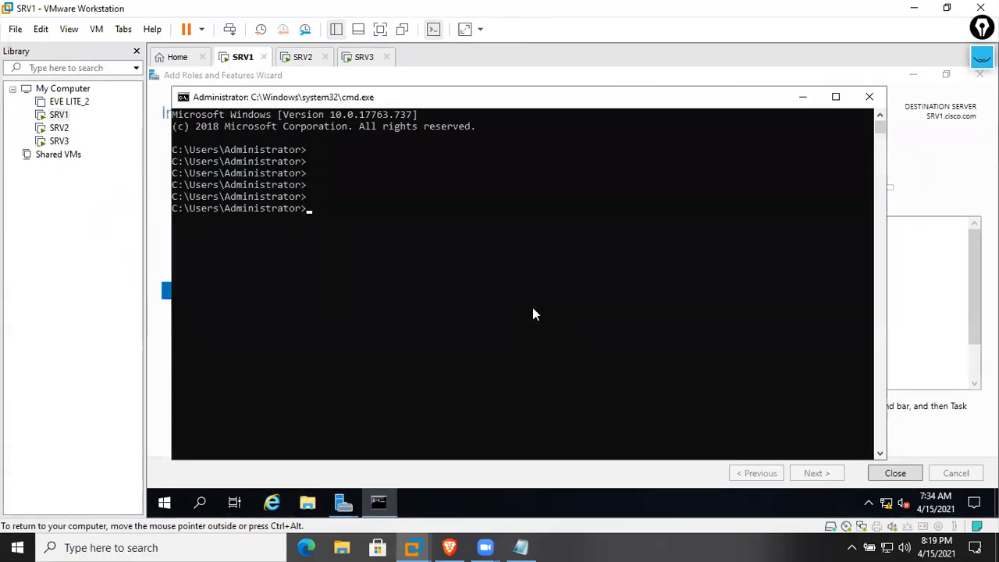
{"action": "type", "text": "ping cisco.com"}
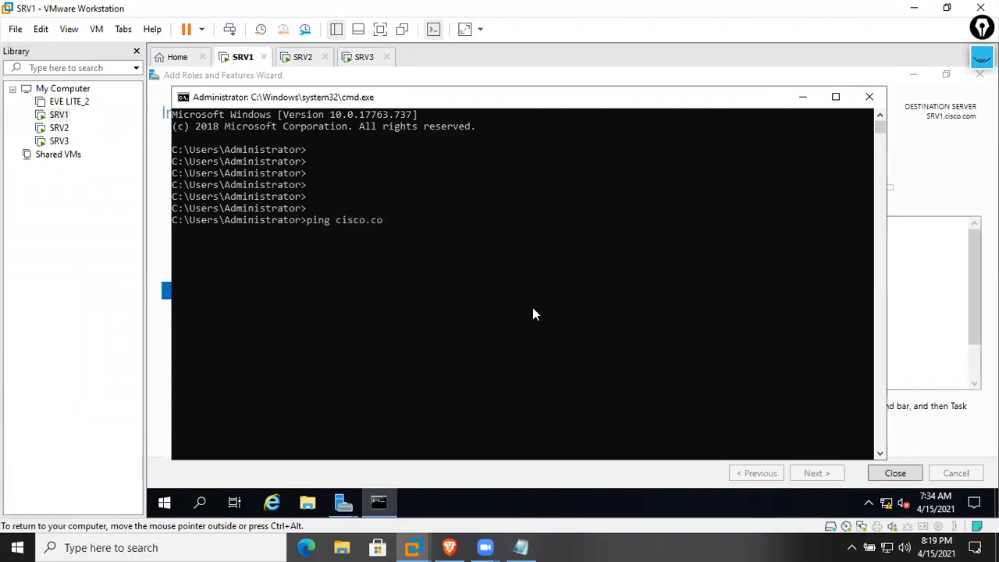
{"action": "key", "text": "Return"}
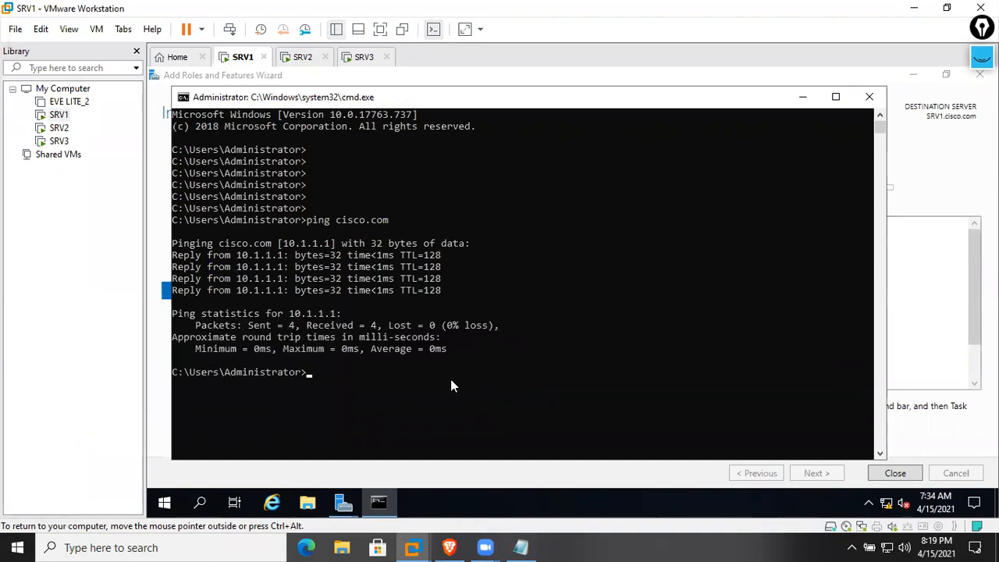
Ping srv1, then minimize the command prompt to reveal the installation progress
{"action": "left_click", "coordinate": [345, 503]}
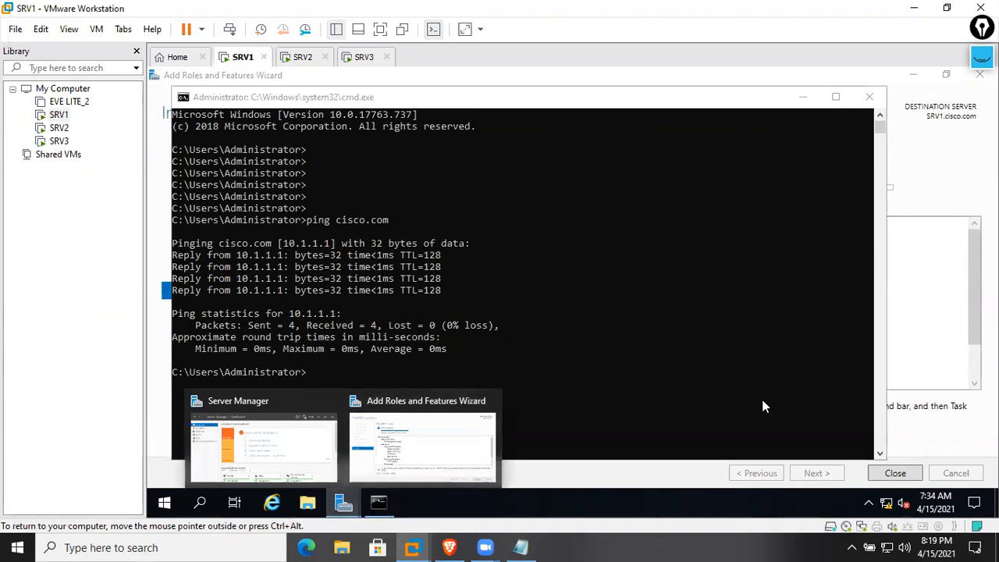
{"action": "left_click", "coordinate": [360, 223]}
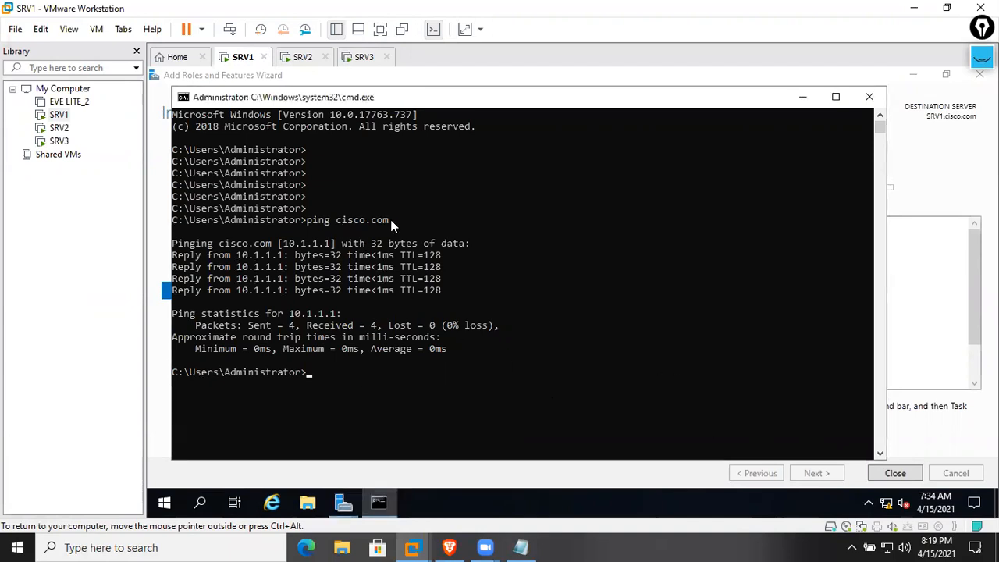
{"action": "left_click_drag", "start_coordinate": [391, 220], "coordinate": [335, 220]}
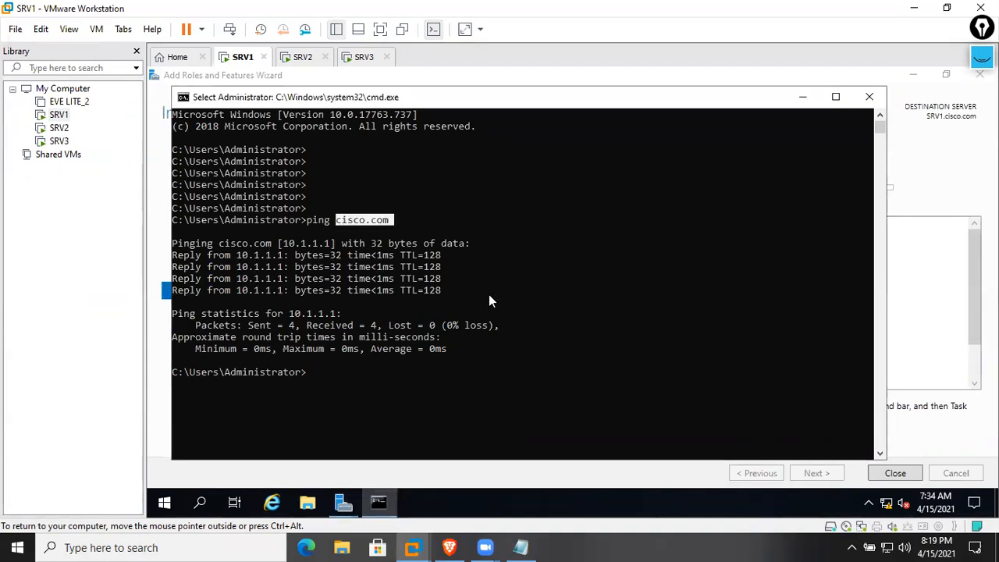
{"action": "type", "text": "ping srv1"}
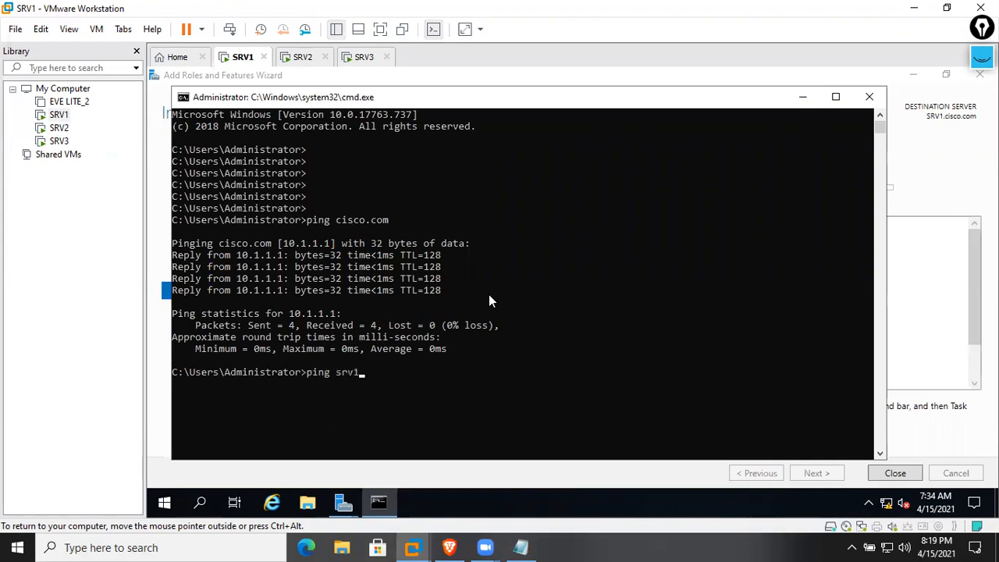
{"action": "key", "text": "Return"}
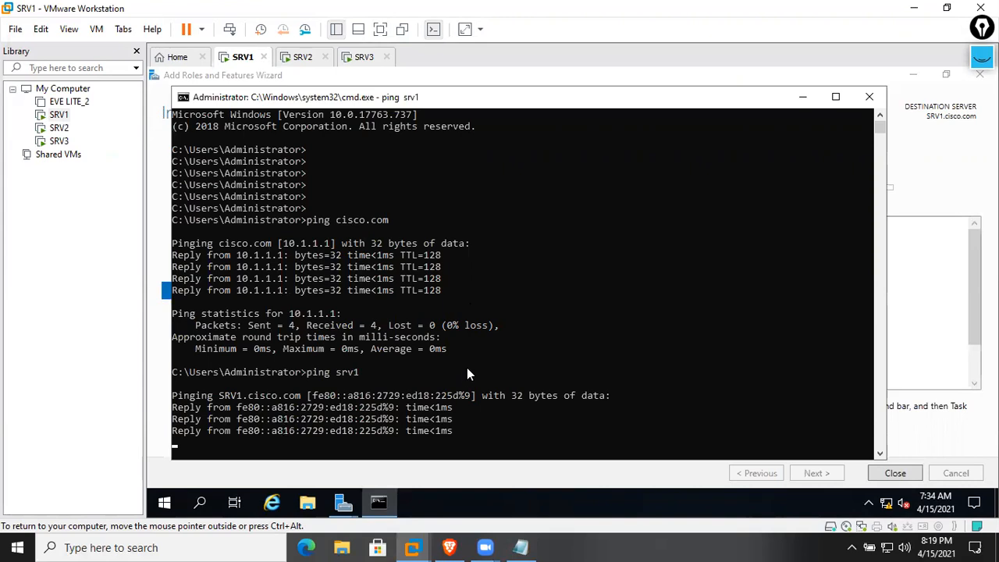
{"action": "left_click", "coordinate": [802, 98]}
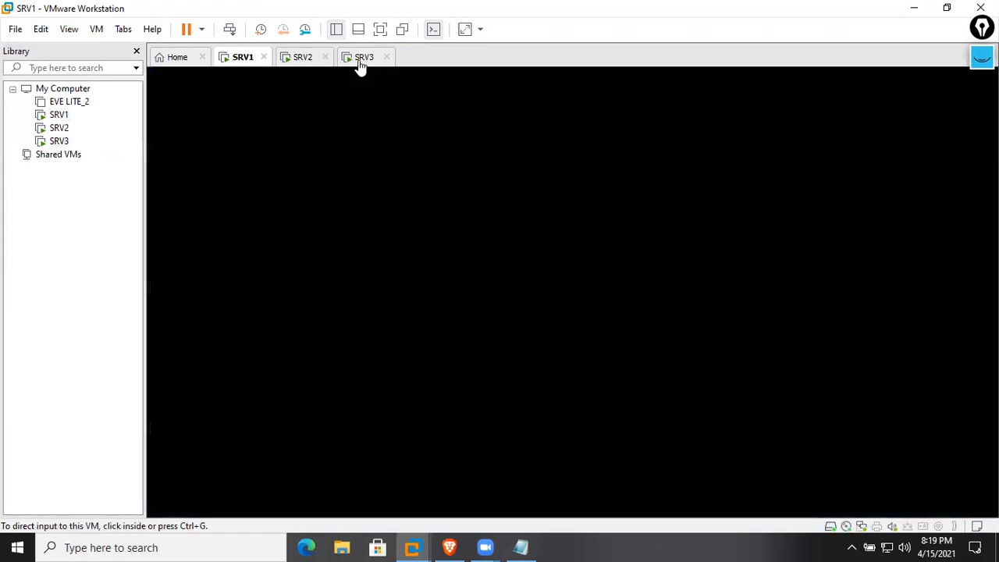
Power off the SRV3 virtual machine and confirm
{"action": "left_click", "coordinate": [361, 58]}
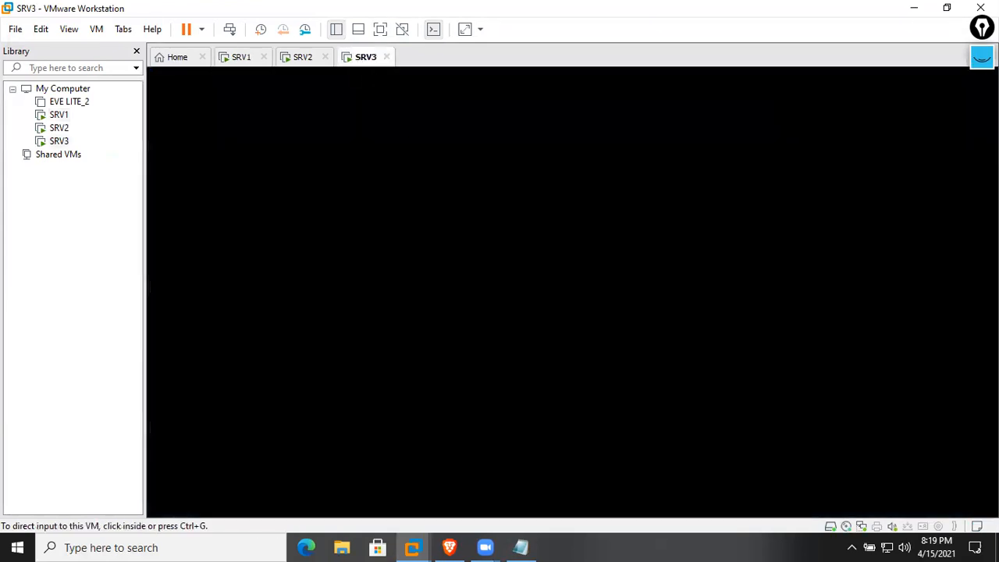
{"action": "right_click", "coordinate": [373, 60]}
{"action": "mouse_move", "coordinate": [412, 89]}
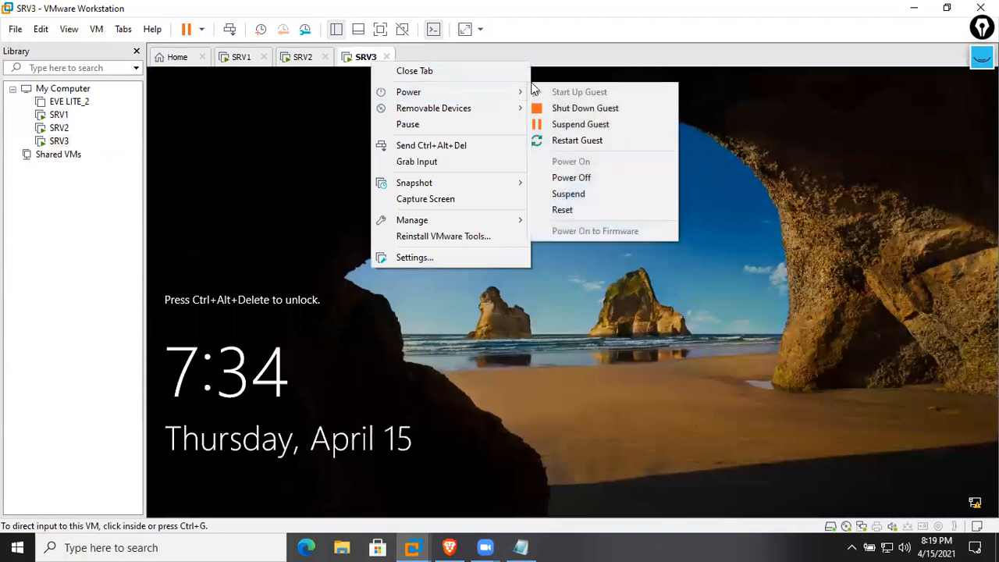
{"action": "left_click", "coordinate": [593, 178]}
{"action": "left_click", "coordinate": [534, 310]}
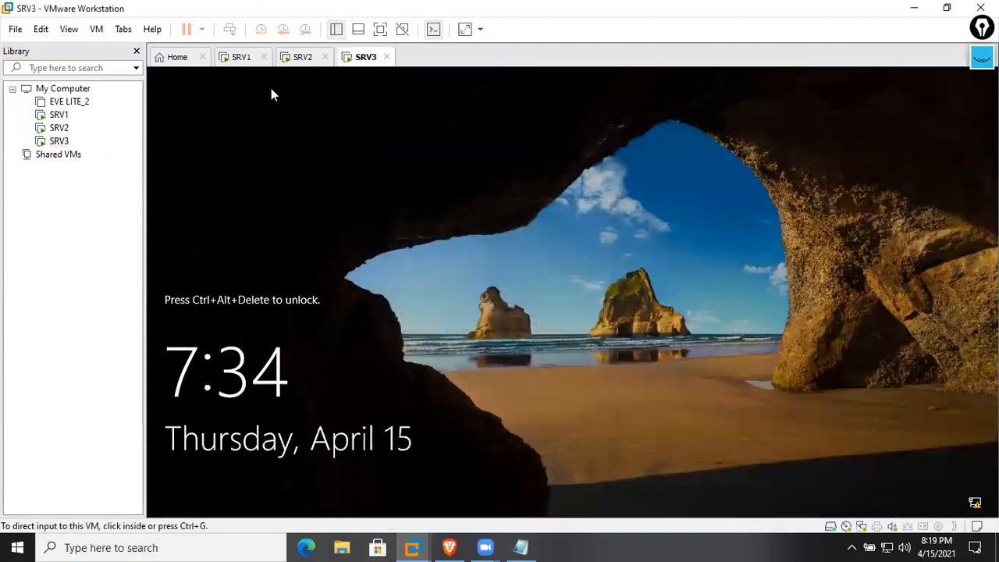
Close the powered-off SRV3 tab and return to SRV1
{"action": "left_click", "coordinate": [236, 58]}
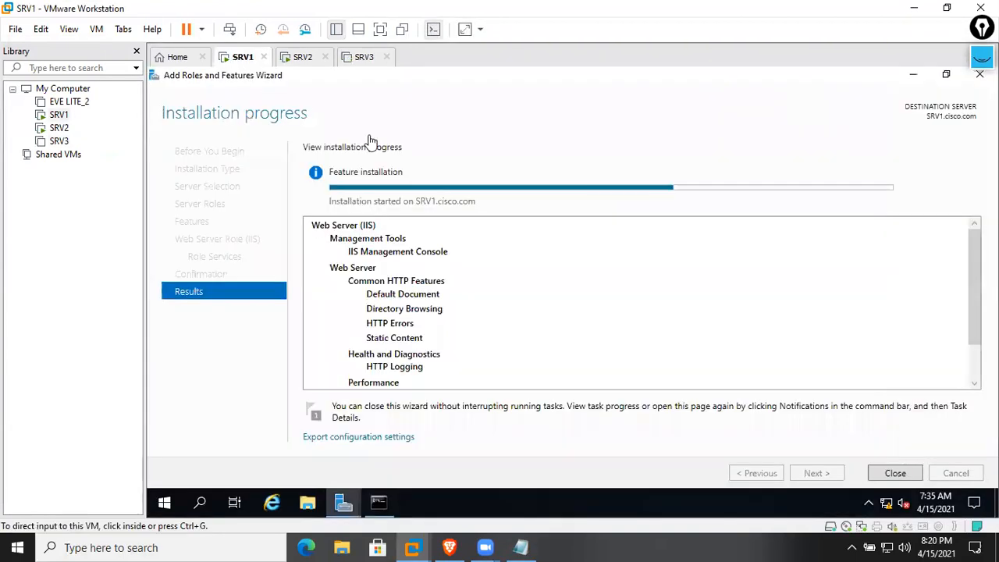
{"action": "left_click", "coordinate": [355, 61]}
{"action": "left_click", "coordinate": [387, 57]}
{"action": "left_click", "coordinate": [243, 58]}
Glance at SRV2 a couple of times, ending back on SRV1's installation progress
{"action": "left_click", "coordinate": [293, 63]}
{"action": "left_click", "coordinate": [239, 63]}
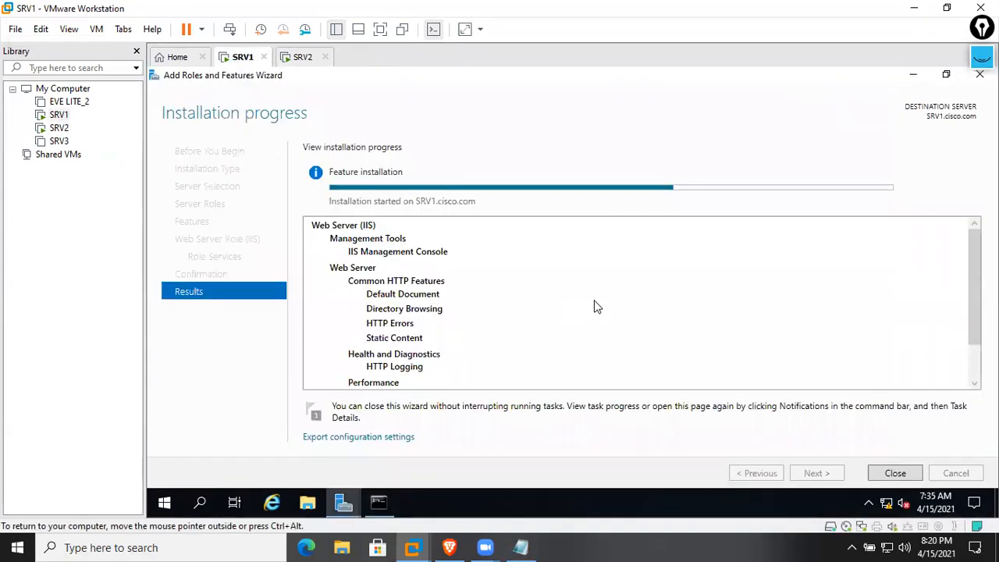
{"action": "scroll", "coordinate": [591, 303], "scroll_direction": "down", "scroll_amount": 1}
{"action": "scroll", "coordinate": [589, 303], "scroll_direction": "up", "scroll_amount": 1}
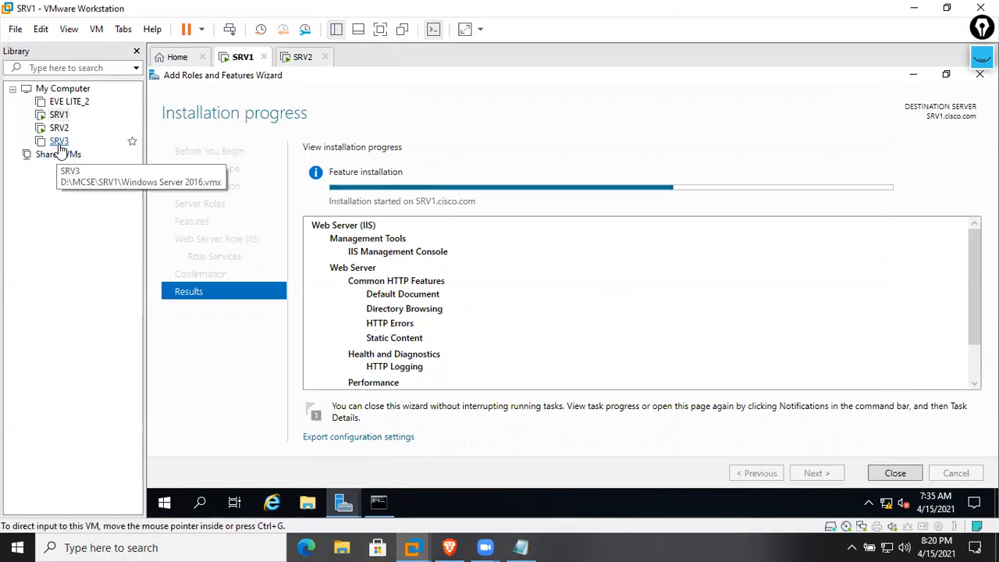
{"action": "left_click", "coordinate": [292, 63]}
{"action": "left_click", "coordinate": [245, 66]}
{"action": "left_click", "coordinate": [314, 61]}
{"action": "left_click", "coordinate": [241, 58]}
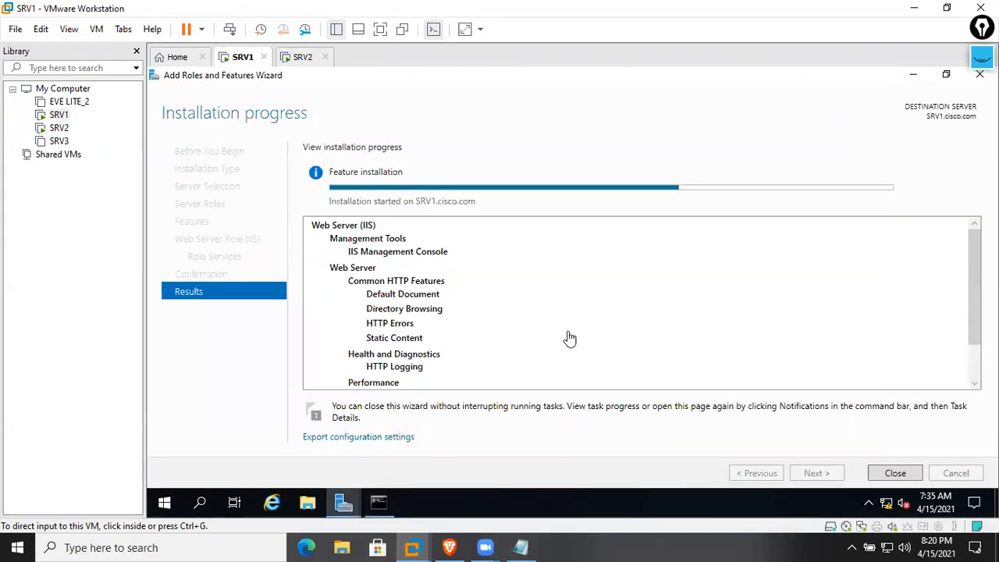
{"action": "scroll", "coordinate": [387, 319], "scroll_direction": "down", "scroll_amount": 1}
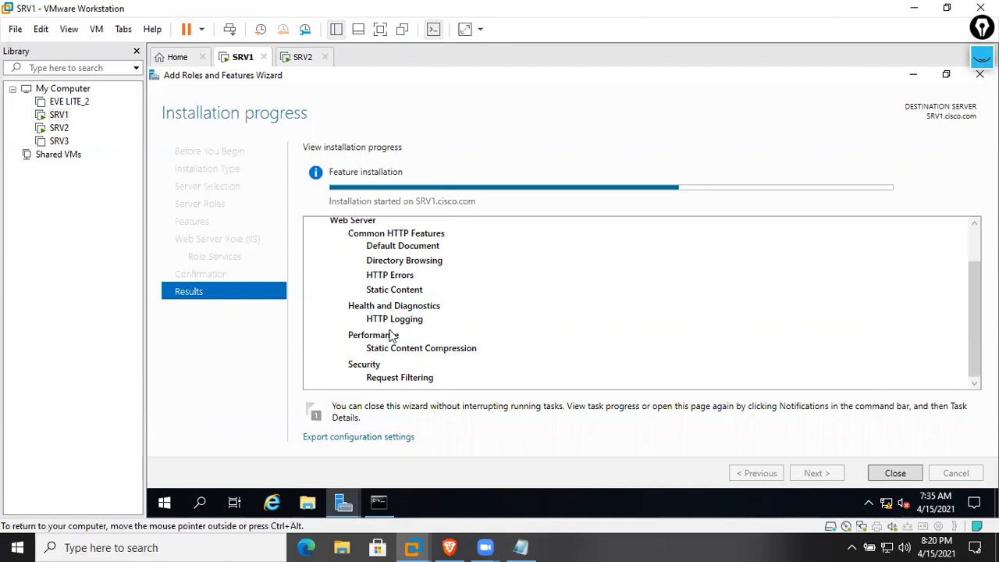
{"action": "scroll", "coordinate": [395, 352], "scroll_direction": "up", "scroll_amount": 1}
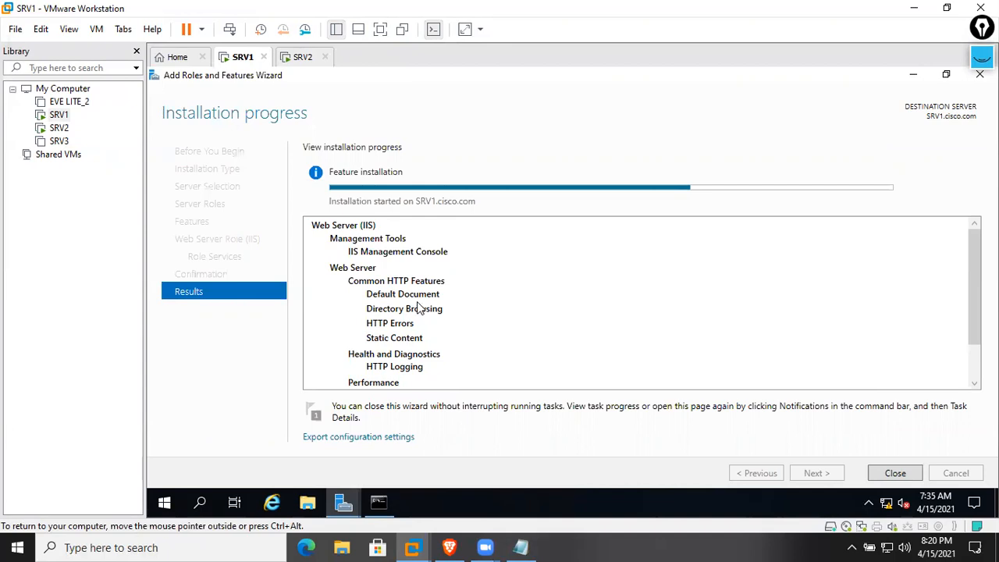
{"action": "scroll", "coordinate": [433, 320], "scroll_direction": "down", "scroll_amount": 1}
{"action": "scroll", "coordinate": [441, 347], "scroll_direction": "up", "scroll_amount": 1}
{"action": "scroll", "coordinate": [456, 349], "scroll_direction": "down", "scroll_amount": 1}
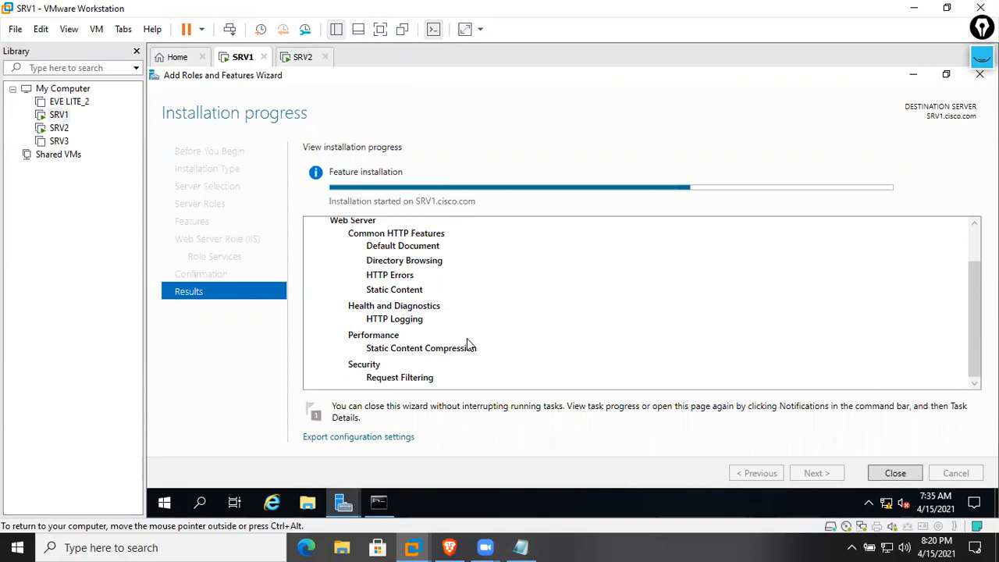
{"action": "scroll", "coordinate": [467, 340], "scroll_direction": "up", "scroll_amount": 2}
{"action": "scroll", "coordinate": [467, 339], "scroll_direction": "down", "scroll_amount": 2}
{"action": "scroll", "coordinate": [490, 303], "scroll_direction": "up", "scroll_amount": 1}
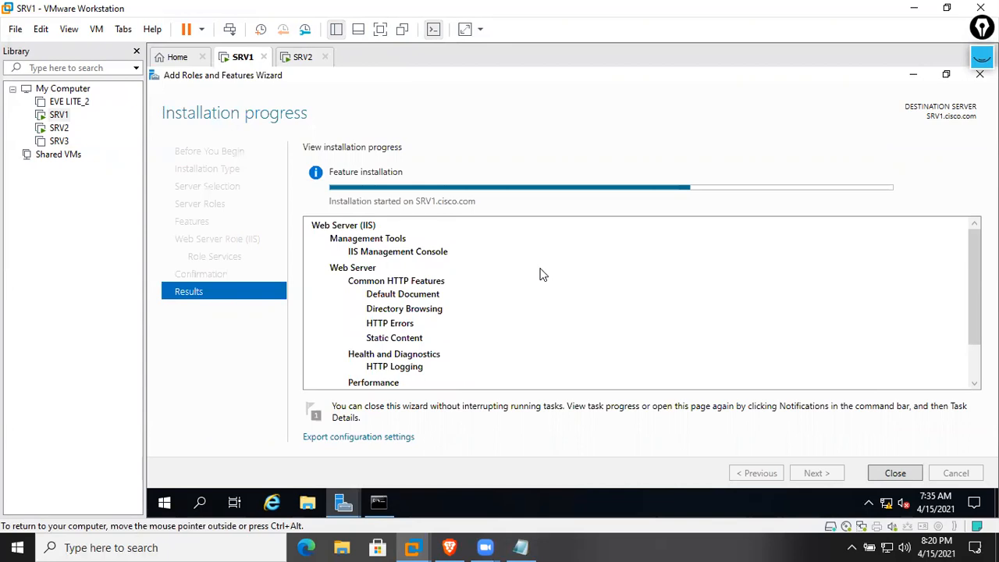
Browse in File Explorer to C:\inetpub\wwwroot on SRV1
{"action": "left_click", "coordinate": [307, 502]}
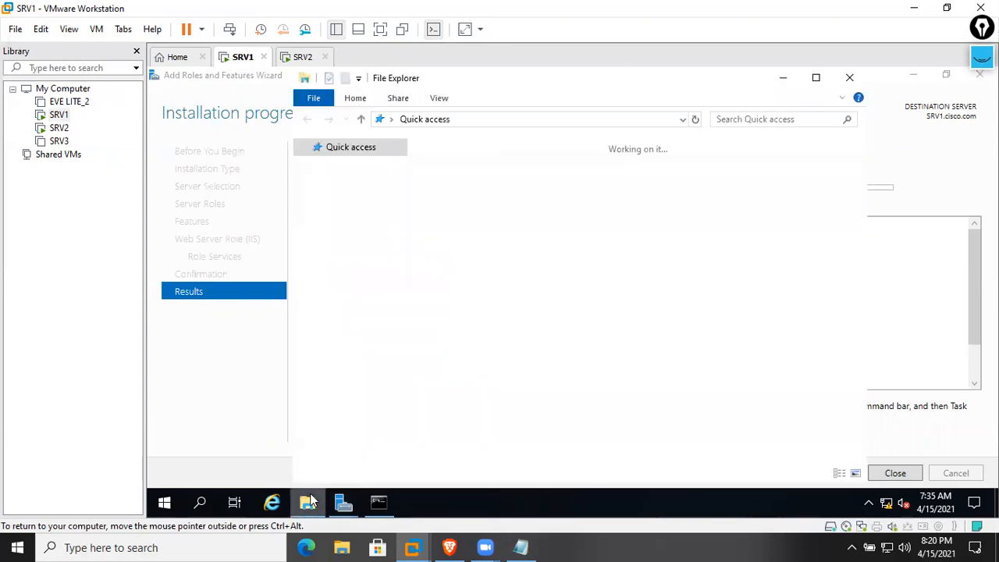
{"action": "left_click", "coordinate": [344, 249]}
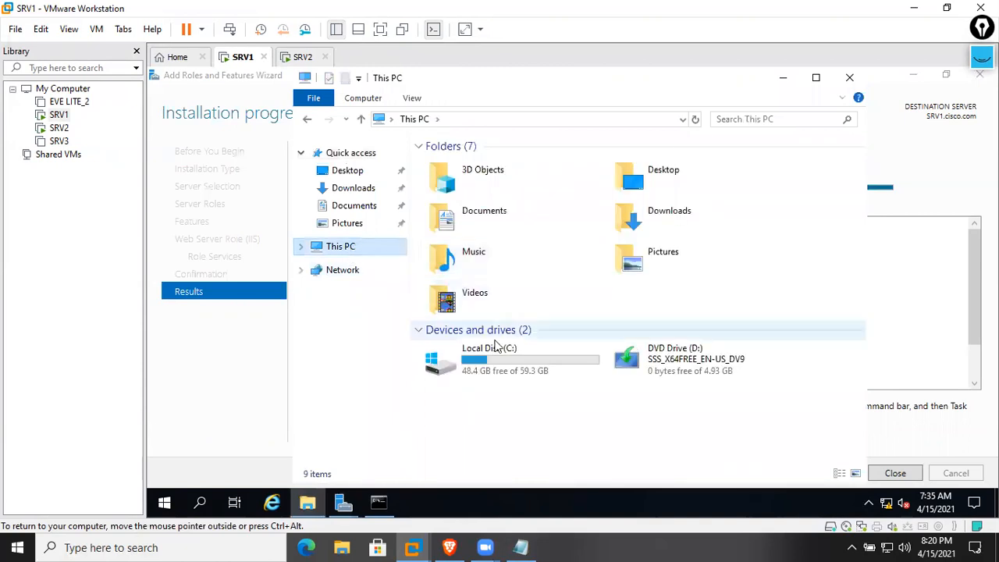
{"action": "left_click", "coordinate": [493, 355]}
{"action": "double_click", "coordinate": [493, 355]}
{"action": "double_click", "coordinate": [465, 164]}
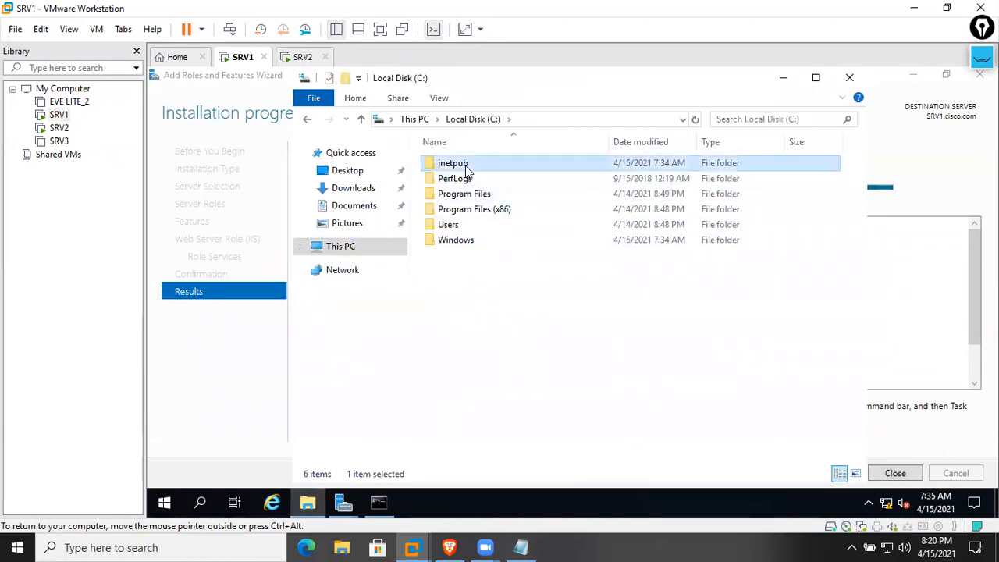
{"action": "double_click", "coordinate": [470, 224]}
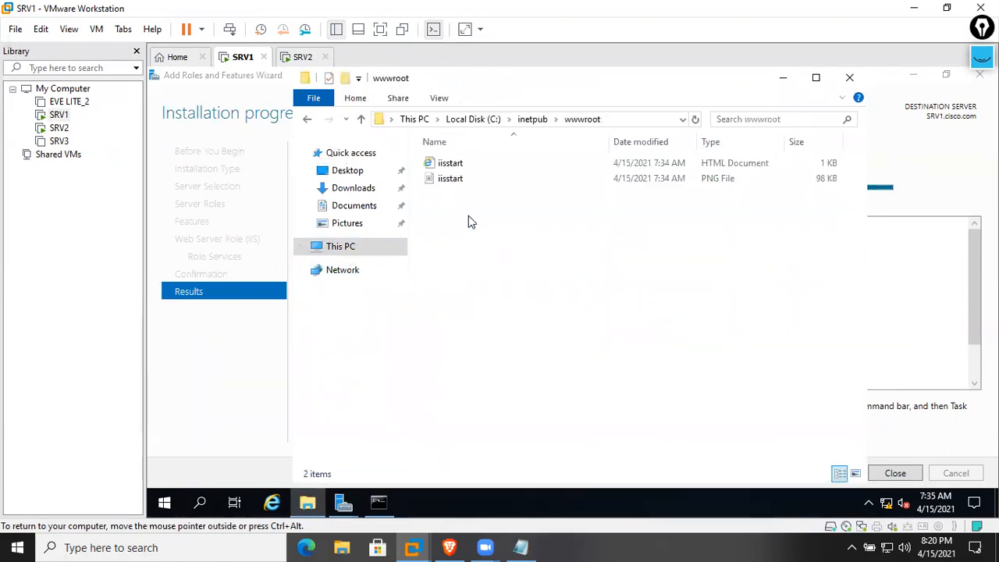
View iisstart.png in Paint, then close Paint and the wwwroot window
{"action": "left_click", "coordinate": [460, 182]}
{"action": "right_click", "coordinate": [461, 182]}
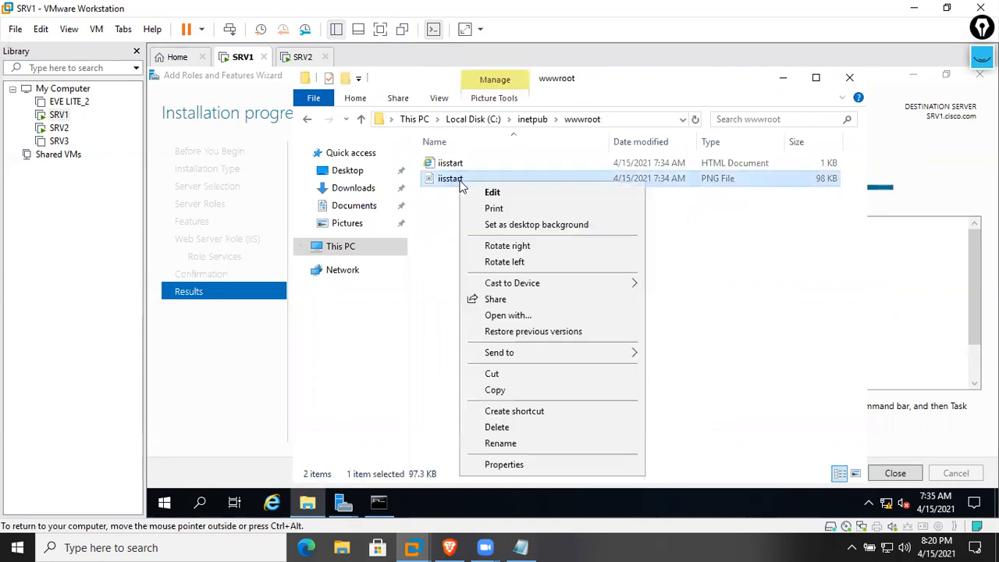
{"action": "left_click", "coordinate": [490, 192]}
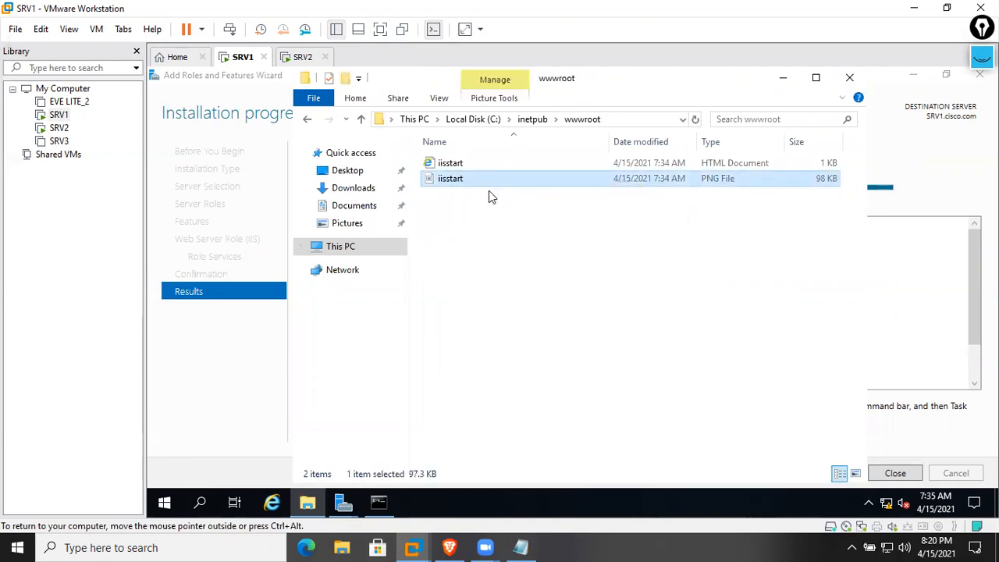
{"action": "scroll", "coordinate": [466, 305], "scroll_direction": "down", "scroll_amount": 5}
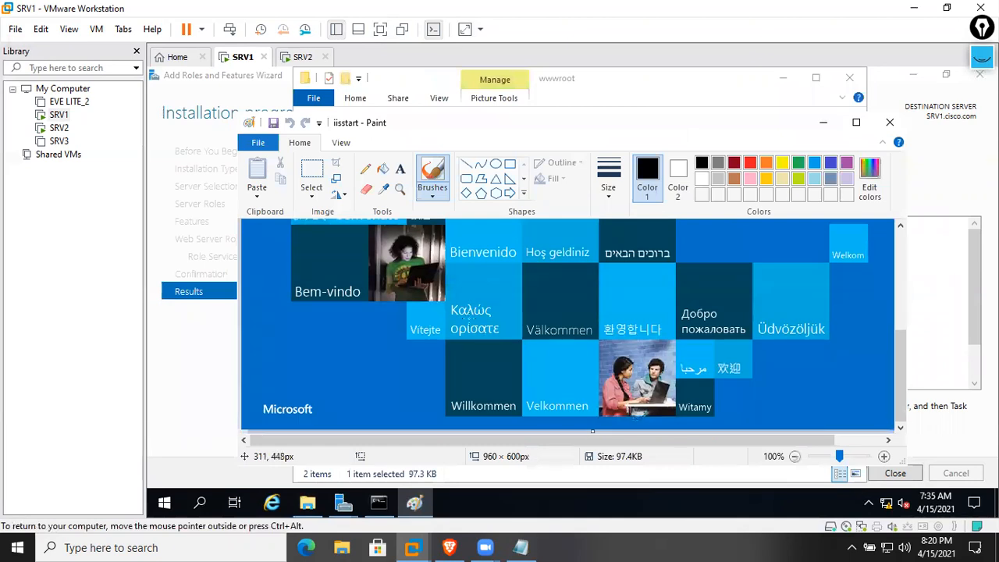
{"action": "scroll", "coordinate": [484, 311], "scroll_direction": "up", "scroll_amount": 5}
{"action": "scroll", "coordinate": [484, 312], "scroll_direction": "down", "scroll_amount": 5}
{"action": "left_click", "coordinate": [890, 121]}
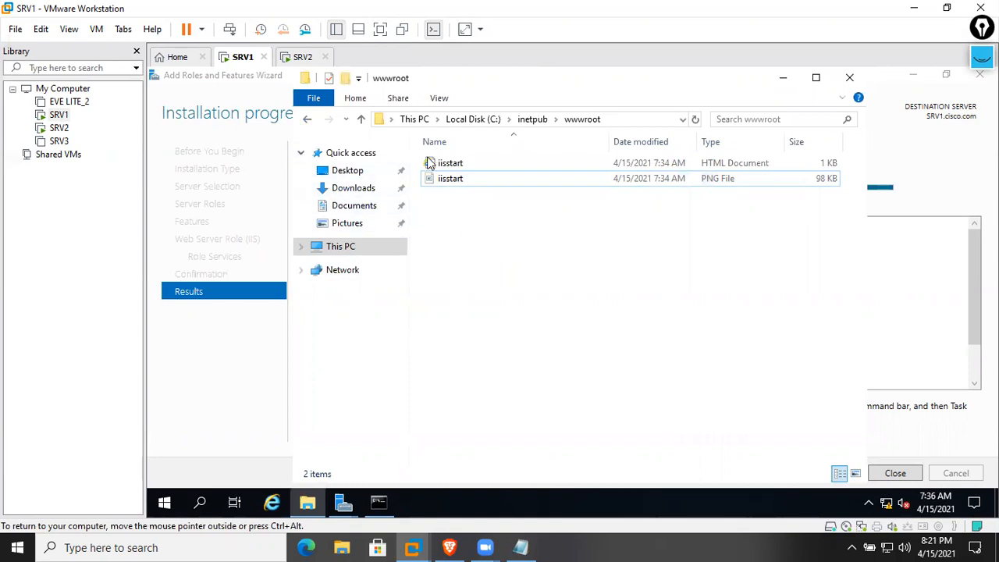
{"action": "left_click", "coordinate": [849, 78]}
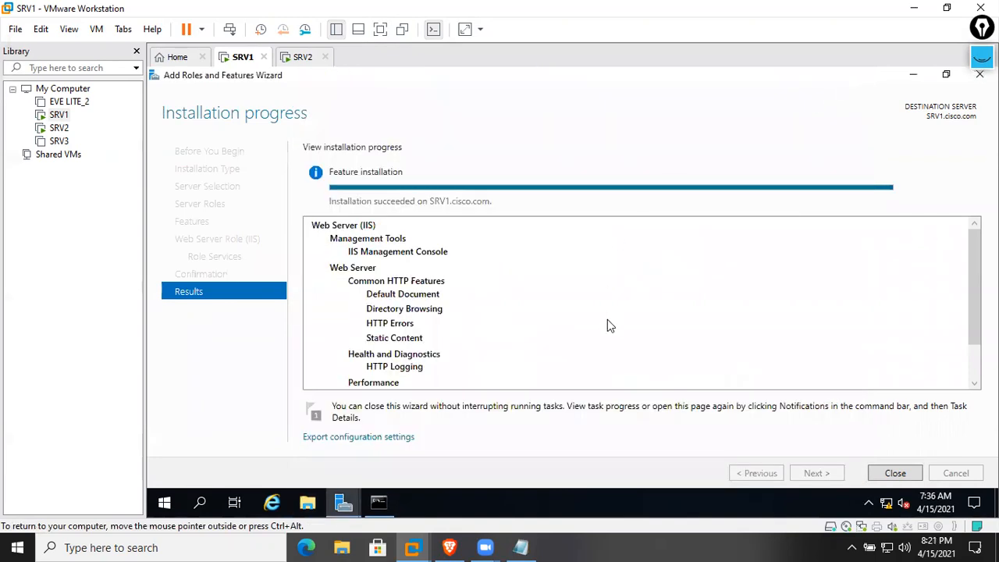
Close the finished installation wizard on SRV1
{"action": "scroll", "coordinate": [608, 325], "scroll_direction": "down", "scroll_amount": 2}
{"action": "scroll", "coordinate": [608, 329], "scroll_direction": "up", "scroll_amount": 2}
{"action": "scroll", "coordinate": [669, 373], "scroll_direction": "down", "scroll_amount": 2}
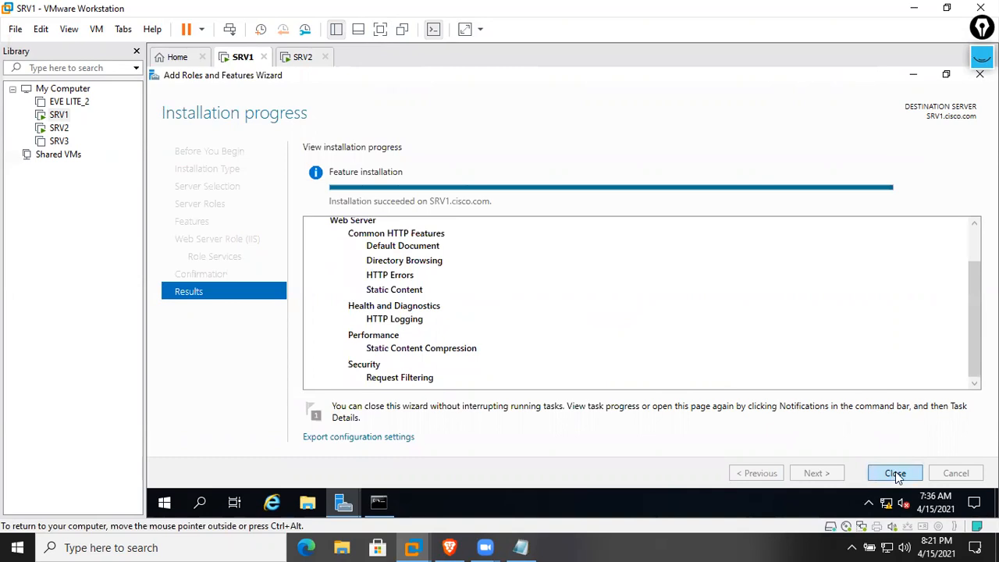
{"action": "left_click", "coordinate": [896, 474]}
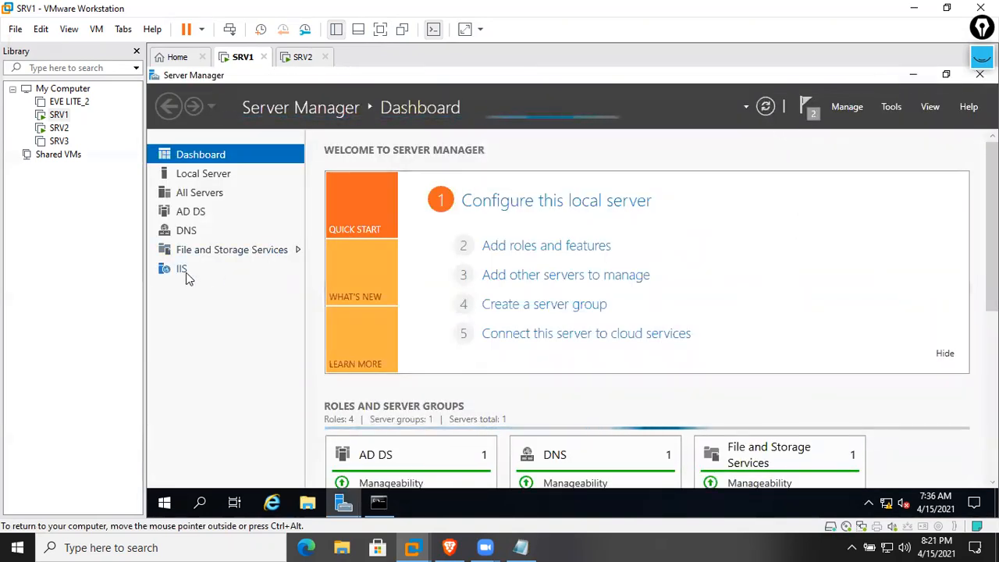
Launch IIS Manager, maximize it, and open Default Web Site under SRV1's Sites
{"action": "left_click", "coordinate": [896, 110]}
{"action": "left_click", "coordinate": [907, 339]}
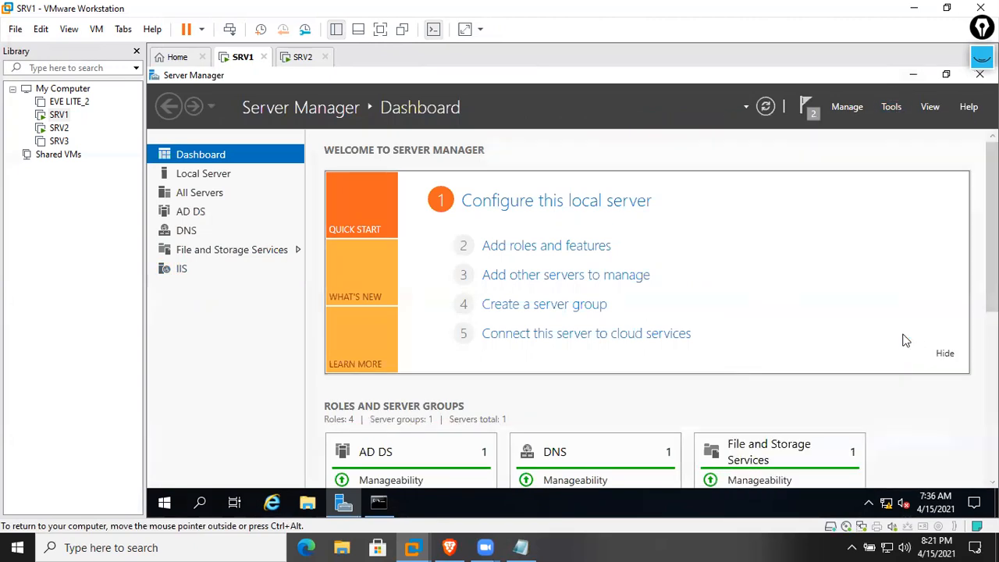
{"action": "left_click", "coordinate": [805, 154]}
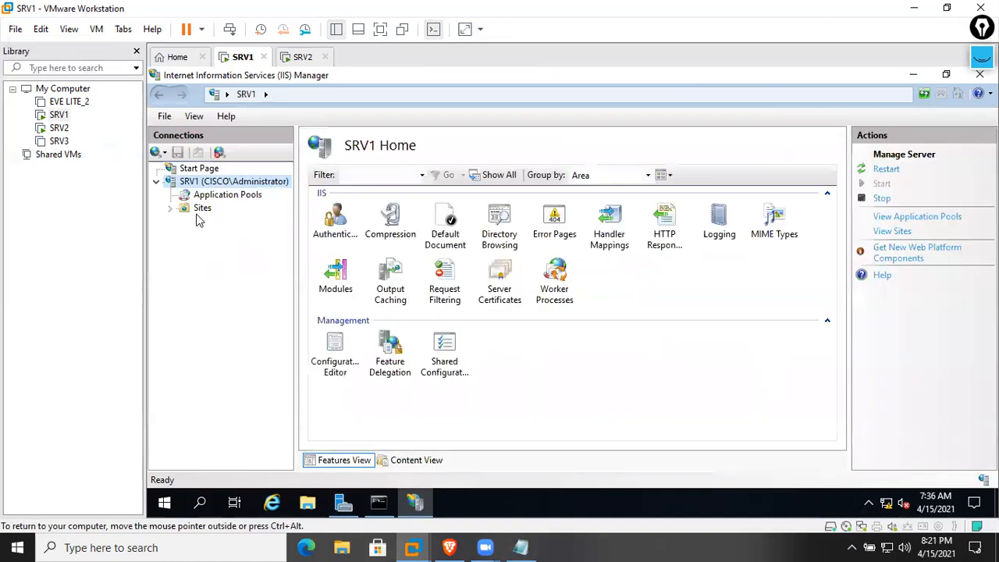
{"action": "left_click", "coordinate": [201, 208]}
{"action": "left_click", "coordinate": [226, 227]}
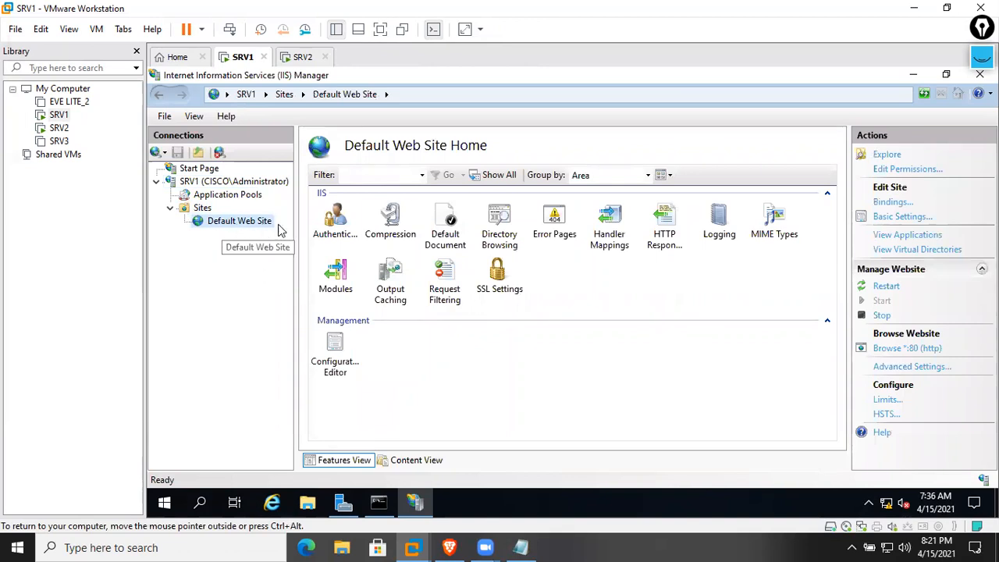
{"action": "left_click", "coordinate": [453, 374]}
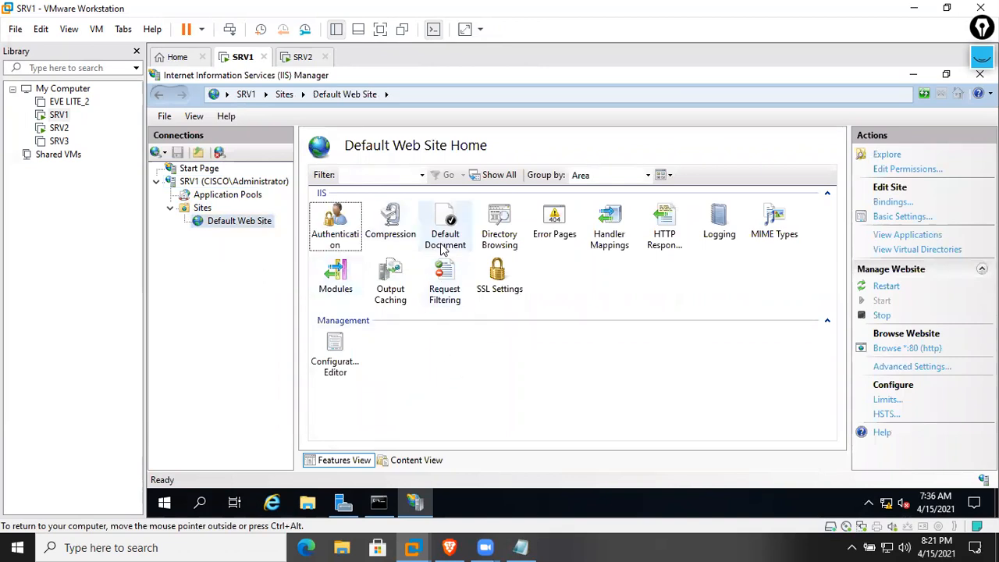
{"action": "left_click", "coordinate": [273, 503]}
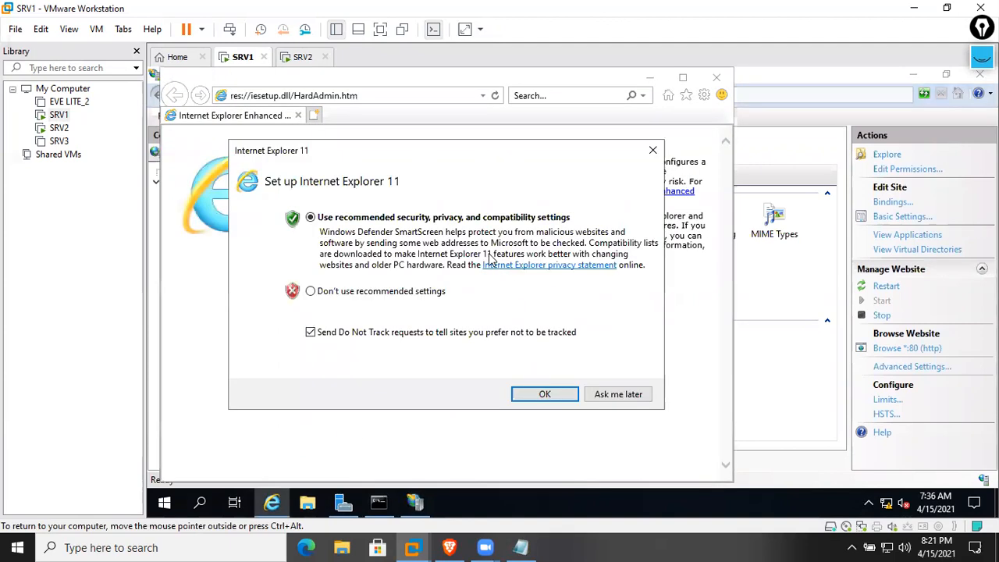
{"action": "left_click", "coordinate": [595, 393]}
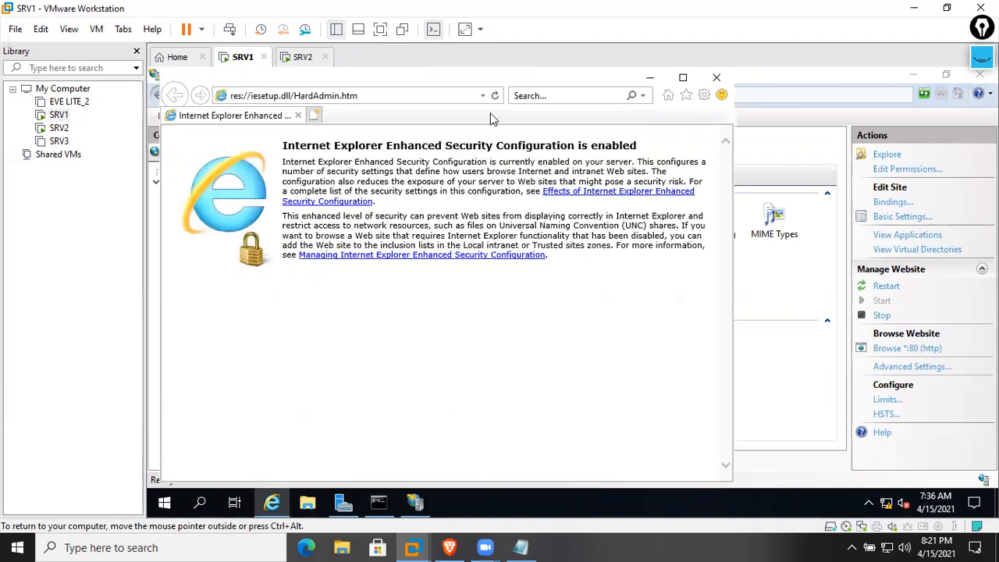
{"action": "left_click", "coordinate": [424, 101]}
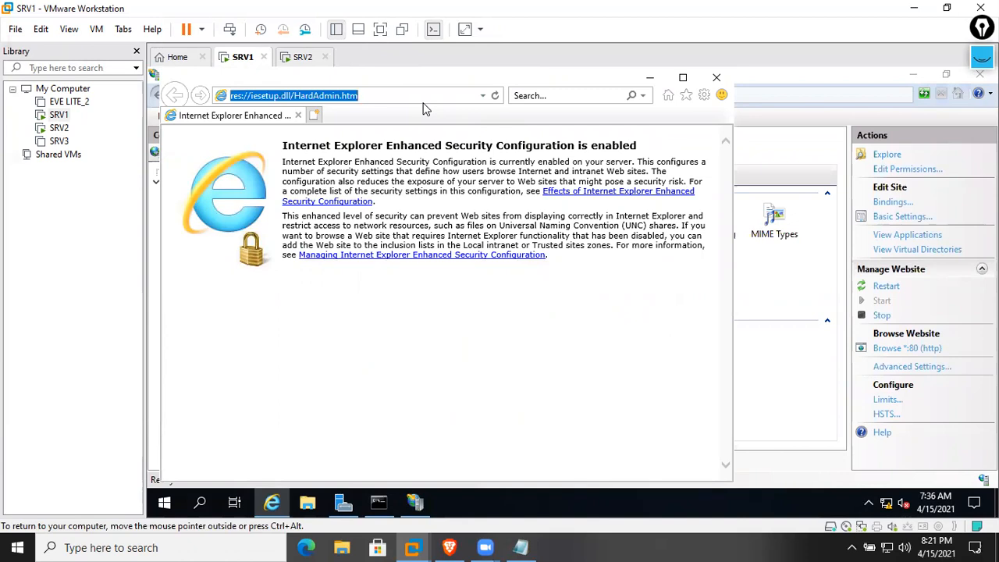
{"action": "type", "text": "c"}
{"action": "key", "text": "BackSpace"}
{"action": "type", "text": "http:///cisco.com"}
{"action": "key", "text": "Return"}
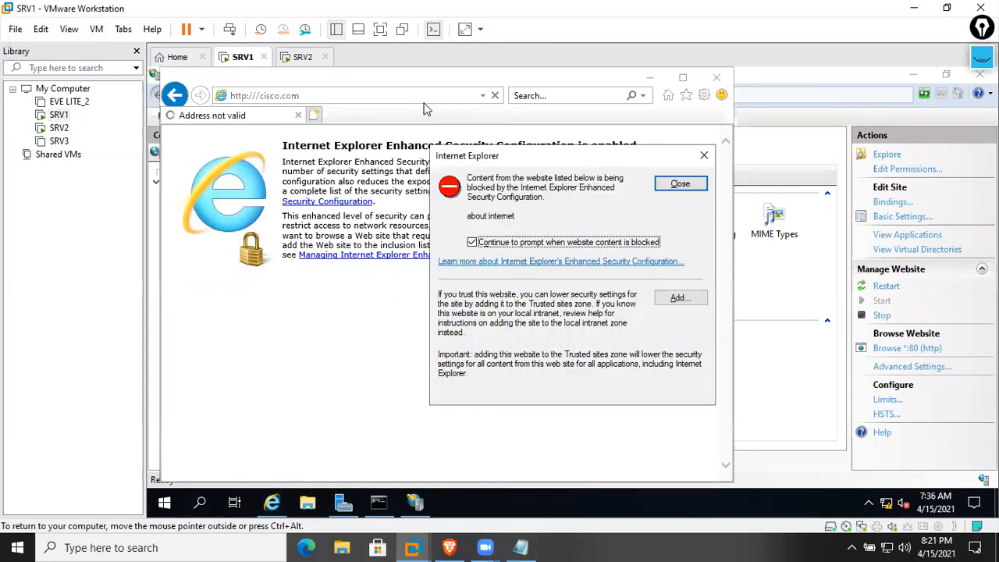
{"action": "left_click", "coordinate": [675, 185]}
{"action": "left_click", "coordinate": [339, 97]}
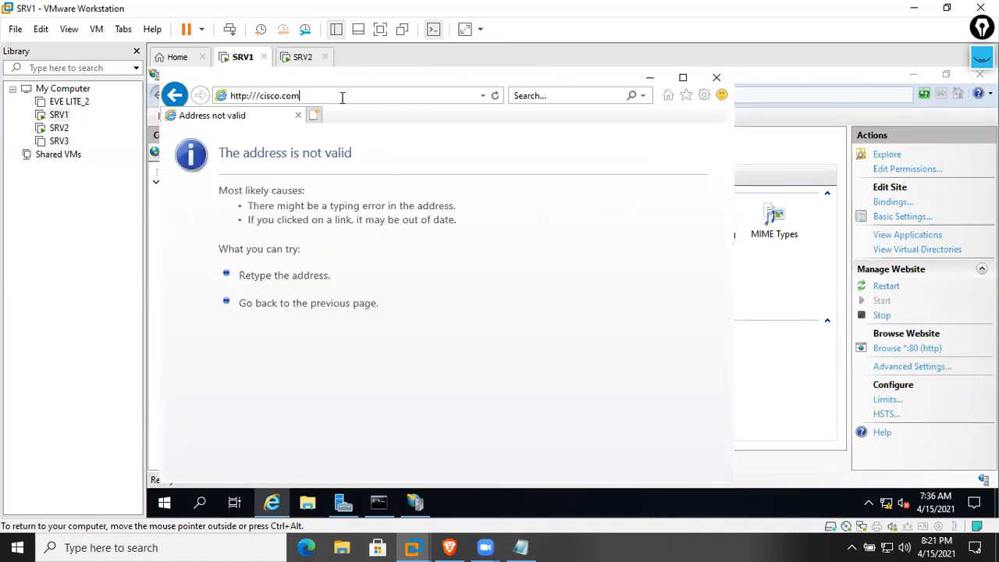
{"action": "key", "text": "Return"}
Move the browser aside and bring forward the command prompt showing pings to cisco.com and srv1
{"action": "left_click_drag", "start_coordinate": [371, 80], "coordinate": [516, 103]}
{"action": "left_click", "coordinate": [247, 264]}
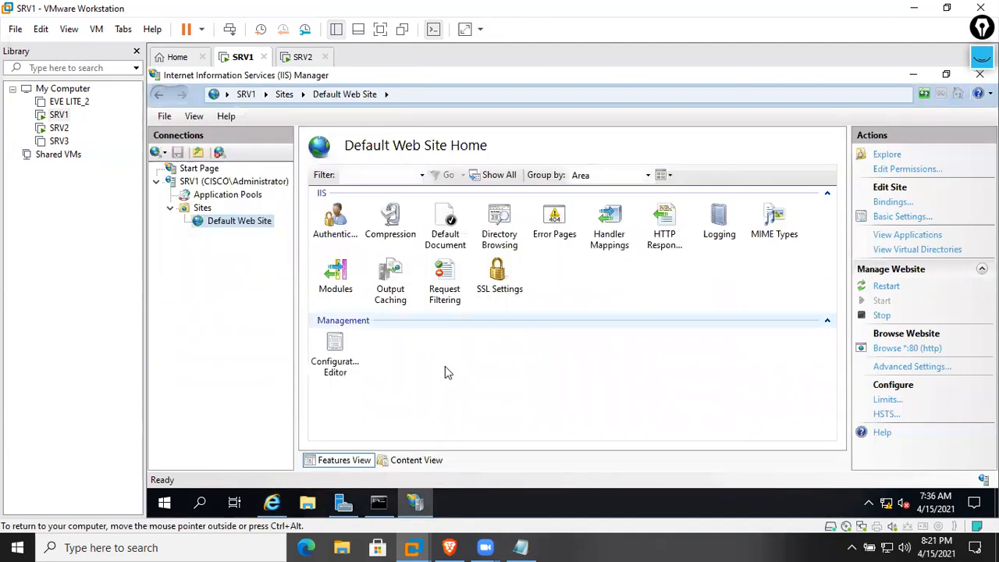
{"action": "left_click", "coordinate": [378, 502]}
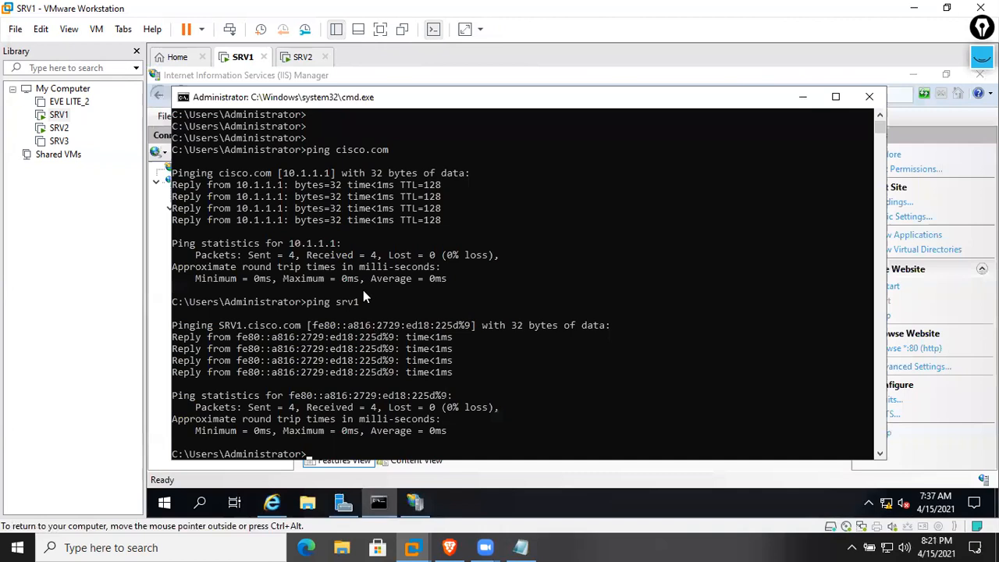
{"action": "left_click", "coordinate": [795, 99]}
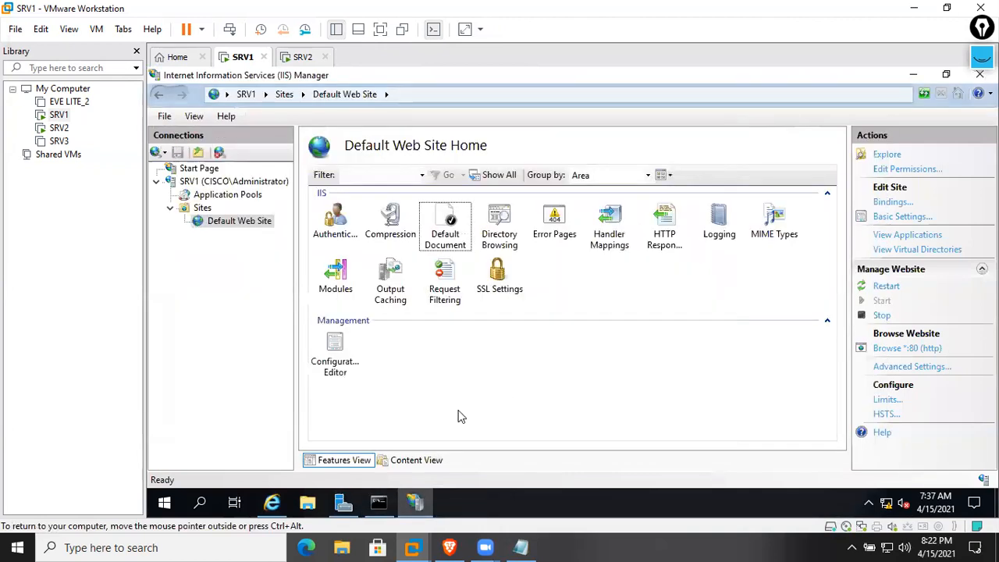
{"action": "left_click", "coordinate": [272, 502]}
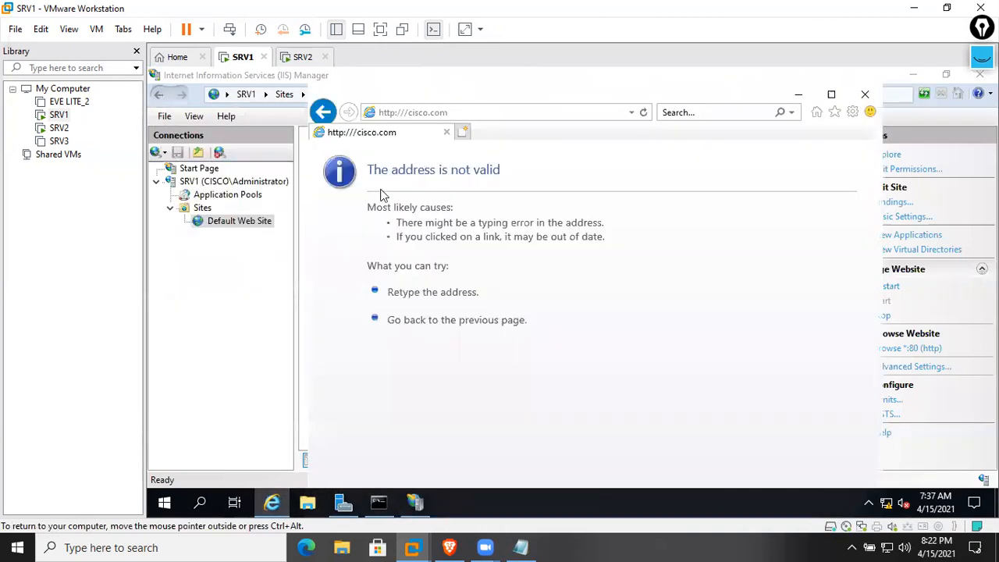
{"action": "left_click", "coordinate": [463, 114]}
{"action": "left_click", "coordinate": [463, 115]}
{"action": "key", "text": "Left"}
{"action": "key", "text": "BackSpace"}
{"action": "key", "text": "Return"}
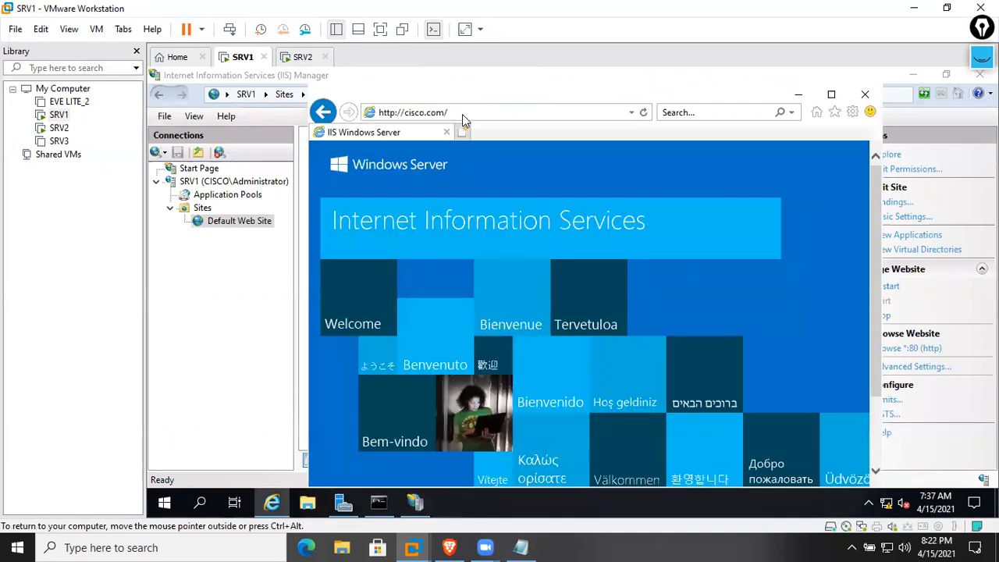
{"action": "left_click", "coordinate": [831, 94]}
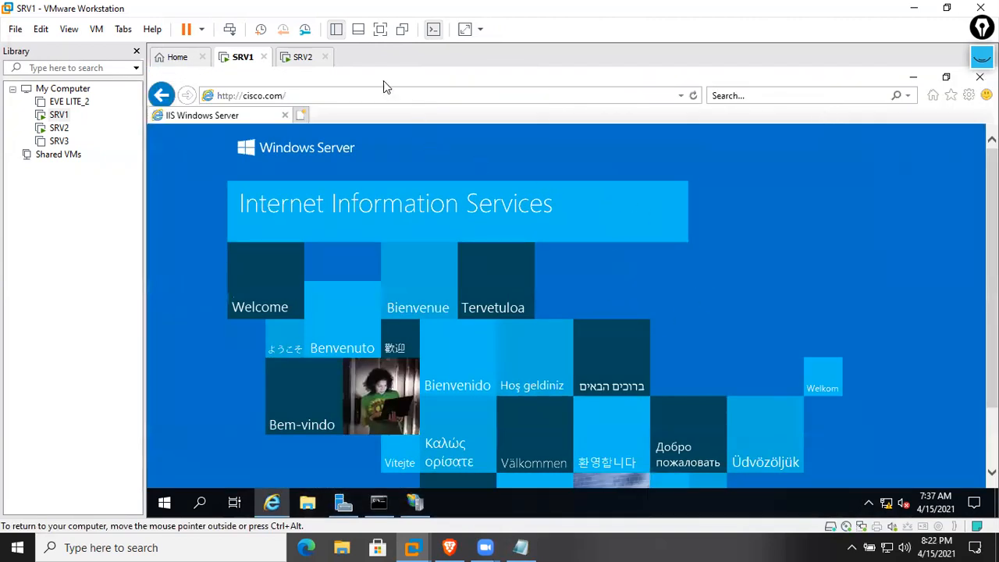
{"action": "left_click", "coordinate": [303, 57]}
{"action": "right_click", "coordinate": [303, 59]}
Sign in to SRV2 as Other user with the domain Administrator account and password, then return to SRV1
{"action": "left_click", "coordinate": [354, 145]}
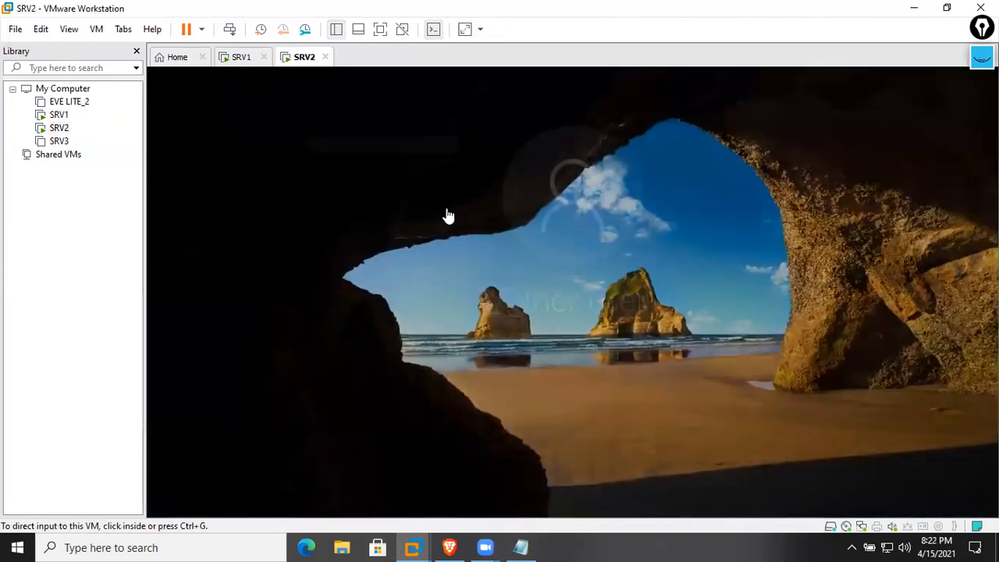
{"action": "left_click", "coordinate": [226, 477]}
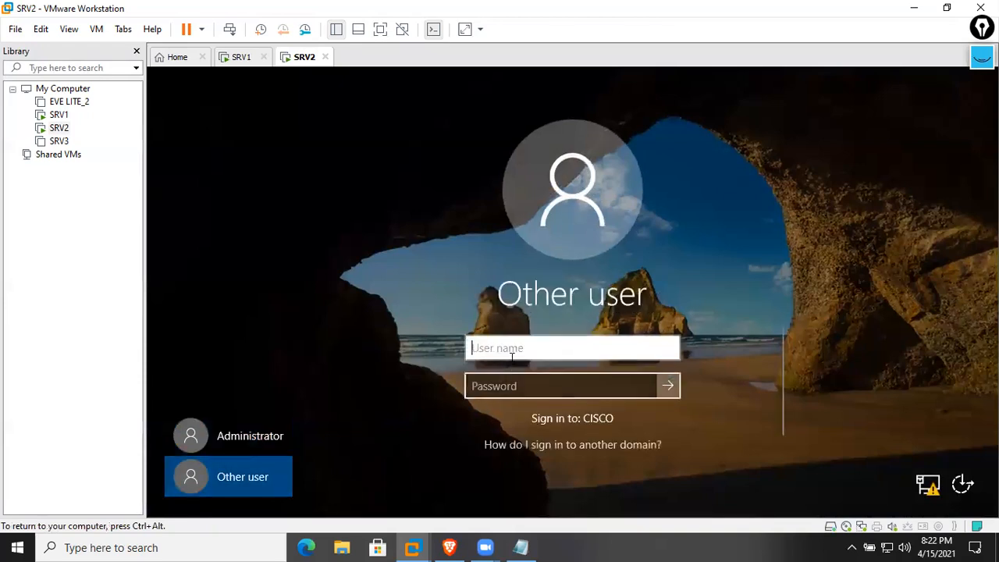
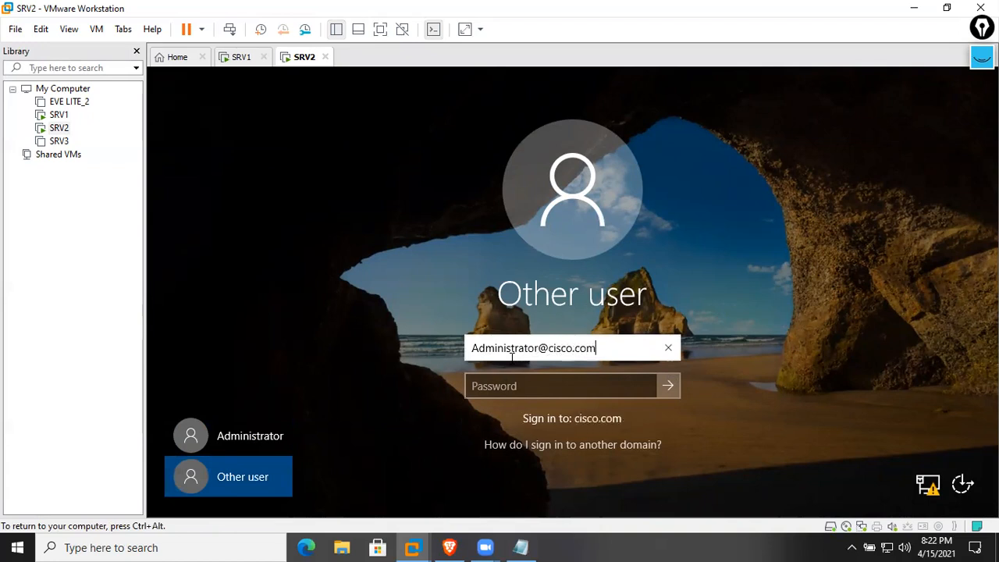
{"action": "key", "text": "Tab"}
{"action": "type", "text": "pass"}
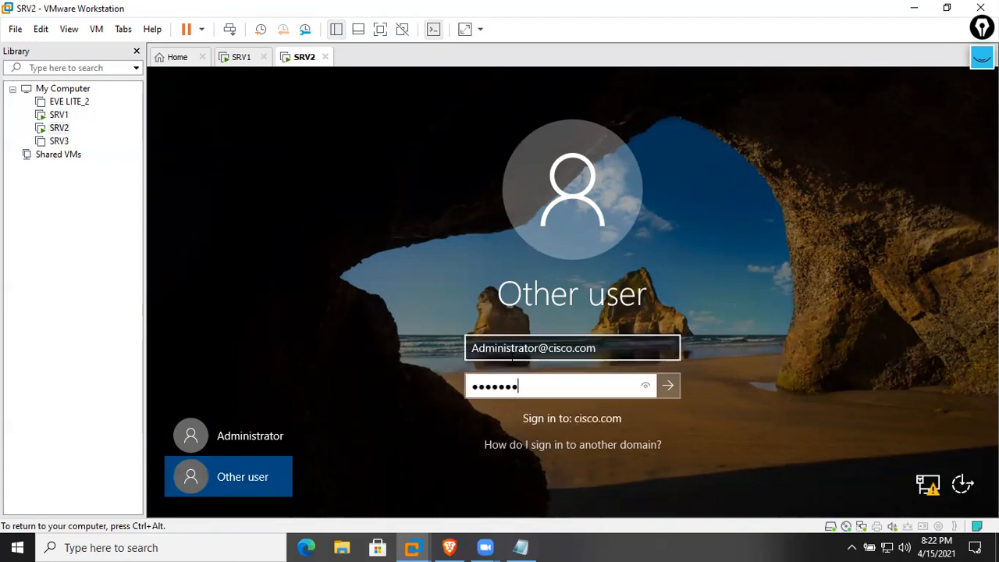
{"action": "key", "text": "Return"}
{"action": "key", "text": "Return"}
{"action": "type", "text": "Cisco"}
{"action": "key", "text": "Return"}
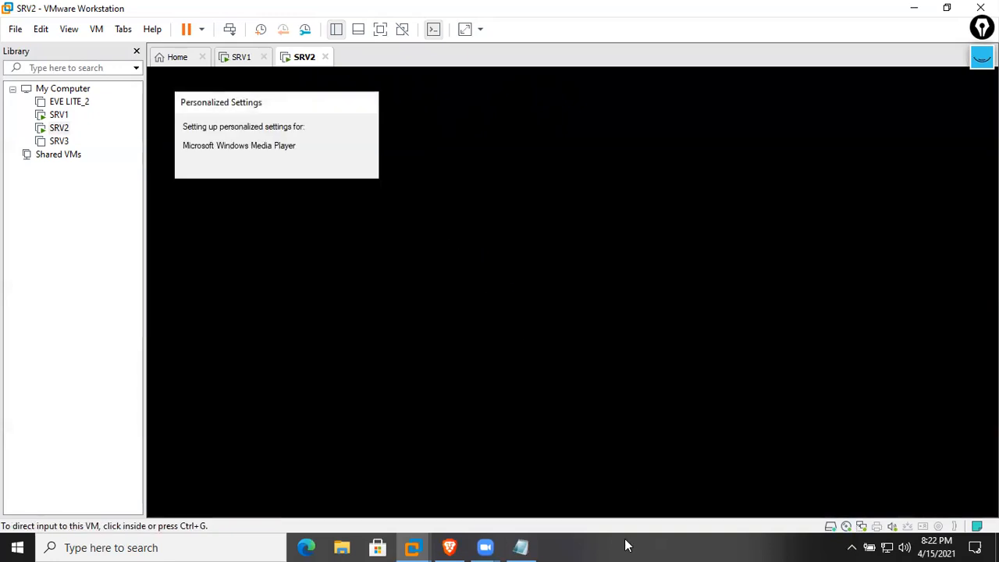
{"action": "left_click", "coordinate": [241, 60]}
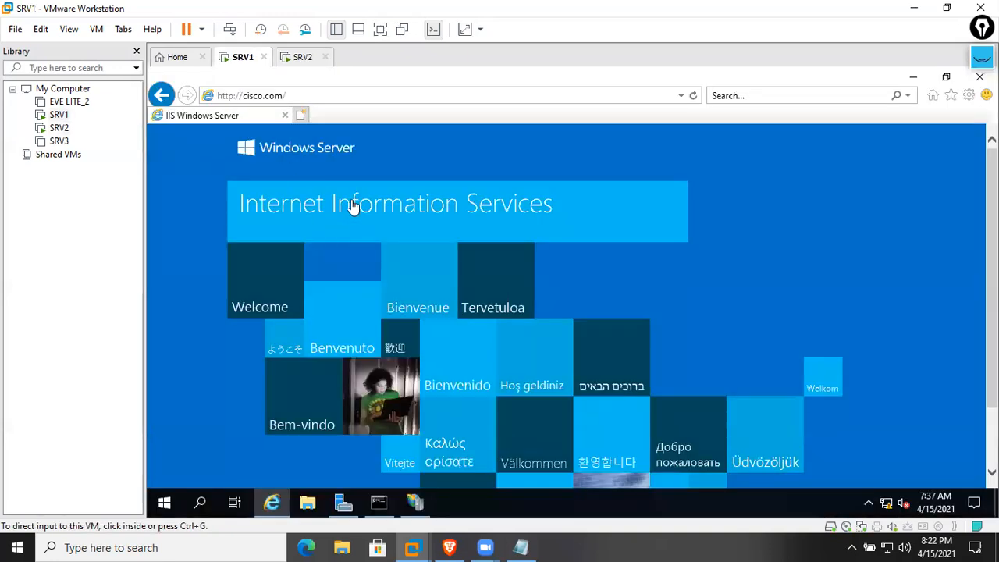
From IIS Manager, browse the Default Web Site on port 80 in Internet Explorer
{"action": "left_click", "coordinate": [356, 95]}
{"action": "left_click", "coordinate": [357, 95]}
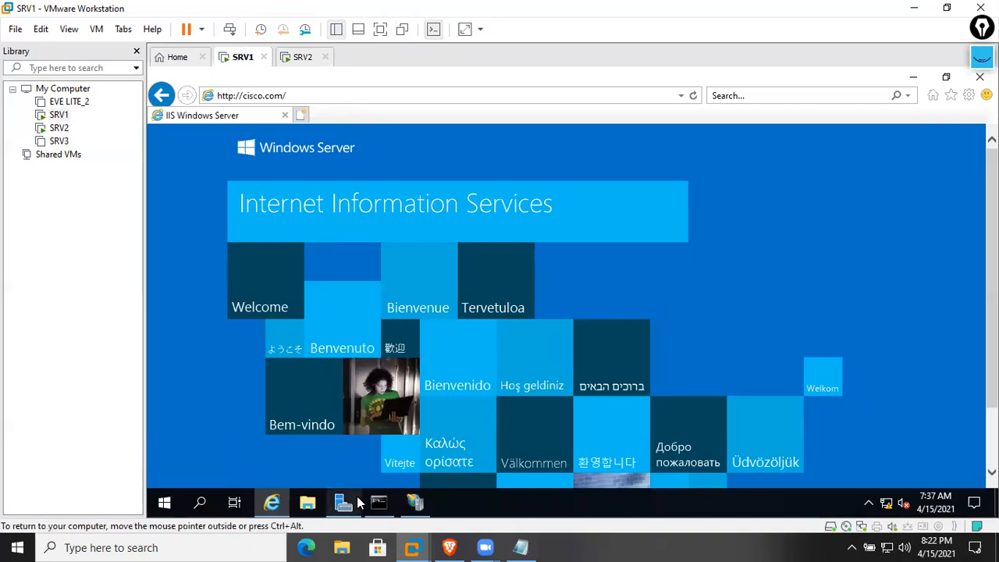
{"action": "left_click", "coordinate": [415, 502]}
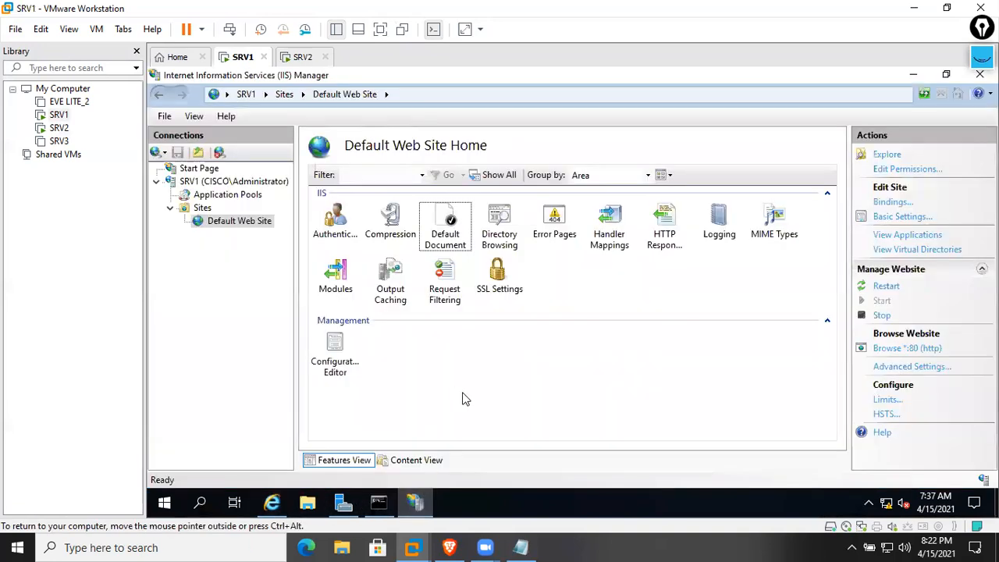
{"action": "left_click", "coordinate": [907, 357]}
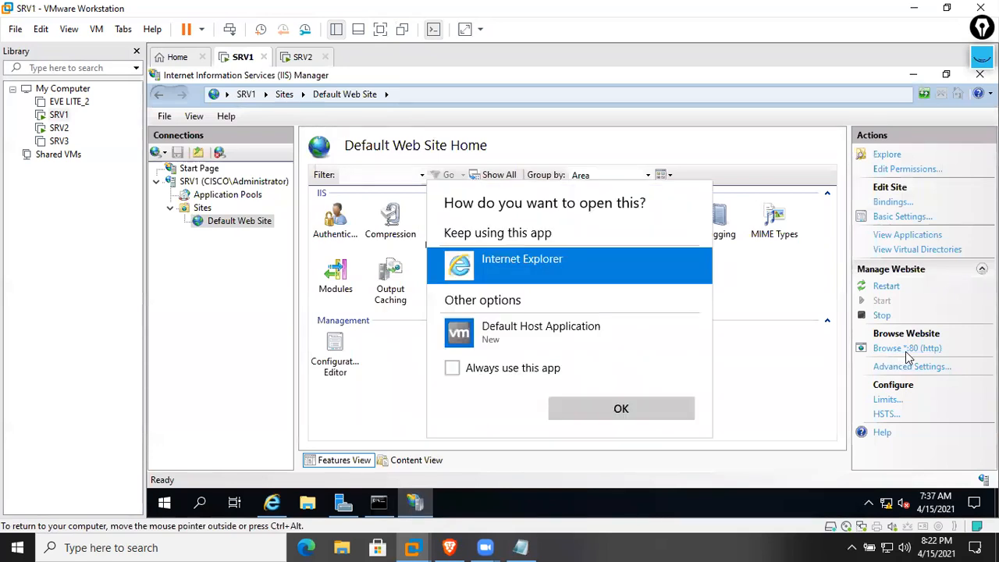
{"action": "left_click", "coordinate": [636, 415]}
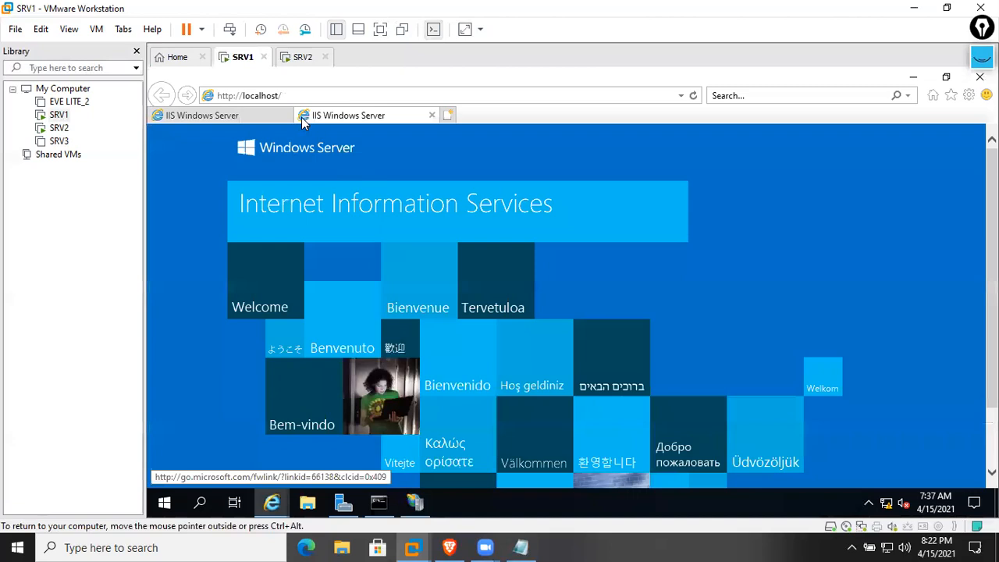
{"action": "left_click", "coordinate": [298, 96]}
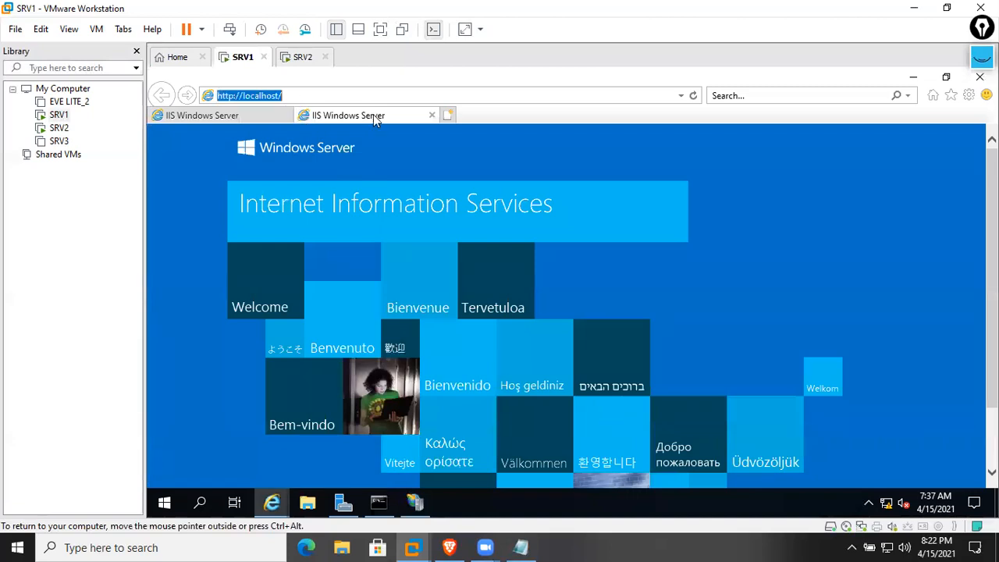
{"action": "left_click", "coordinate": [233, 117]}
{"action": "left_click", "coordinate": [294, 95]}
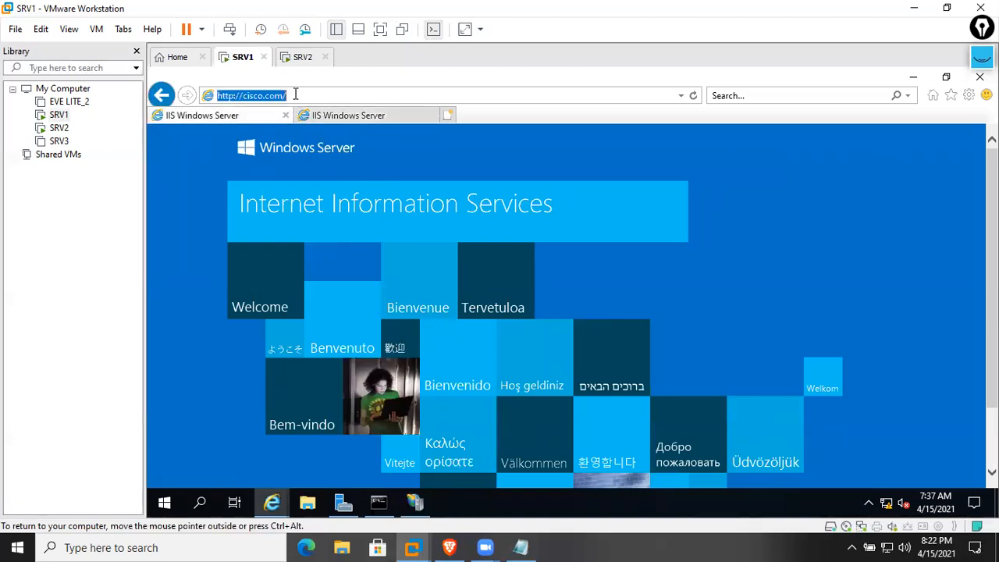
{"action": "left_click", "coordinate": [348, 115]}
{"action": "left_click", "coordinate": [450, 115]}
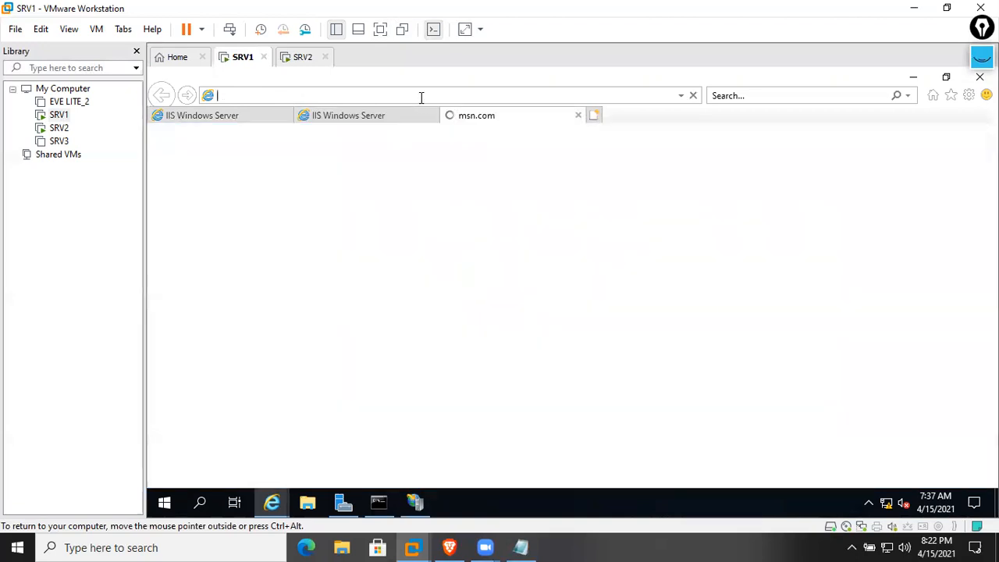
{"action": "type", "text": "http://"}
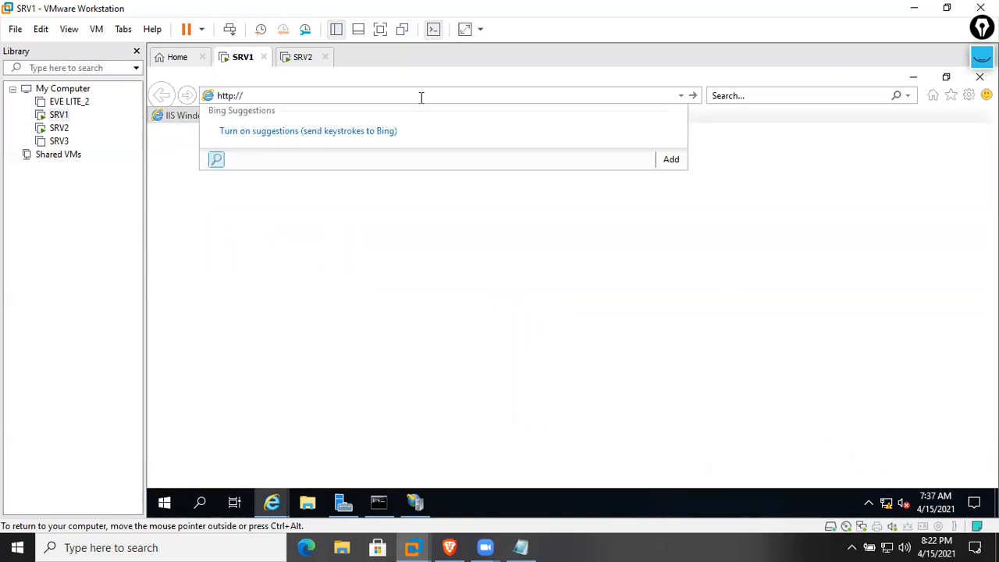
{"action": "type", "text": "10.1.1"}
{"action": "key", "text": "Return"}
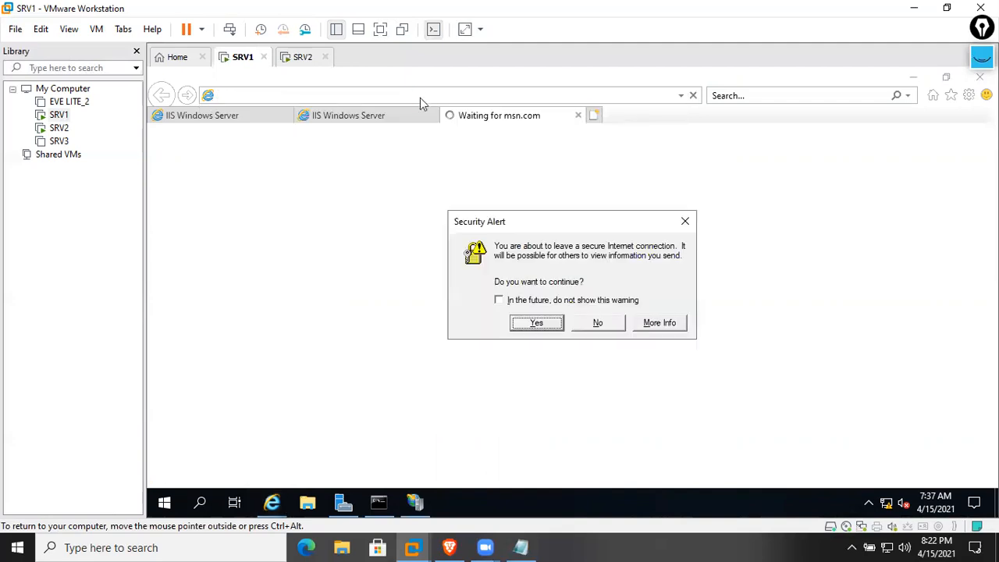
{"action": "left_click", "coordinate": [536, 324]}
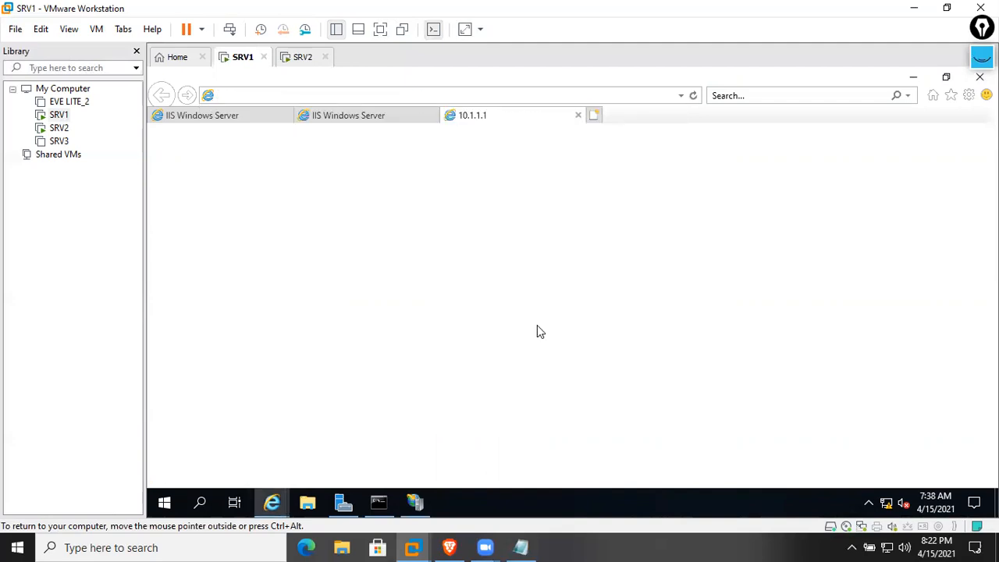
Review the open localhost, cisco.com and 10.1.1.1 tabs, then switch to SRV2
{"action": "left_click", "coordinate": [407, 117]}
{"action": "left_click", "coordinate": [499, 114]}
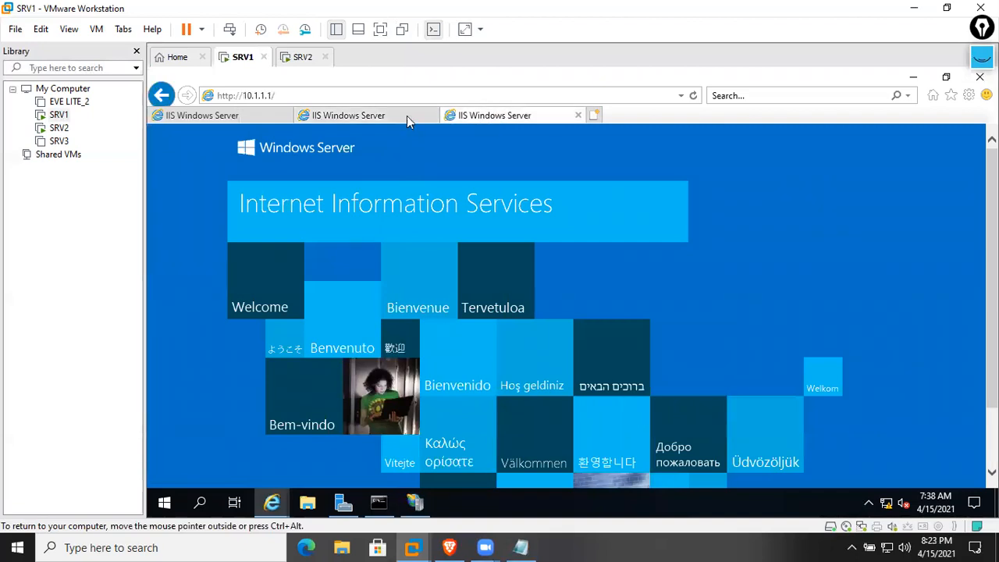
{"action": "left_click", "coordinate": [407, 115]}
{"action": "left_click", "coordinate": [256, 119]}
{"action": "left_click", "coordinate": [299, 59]}
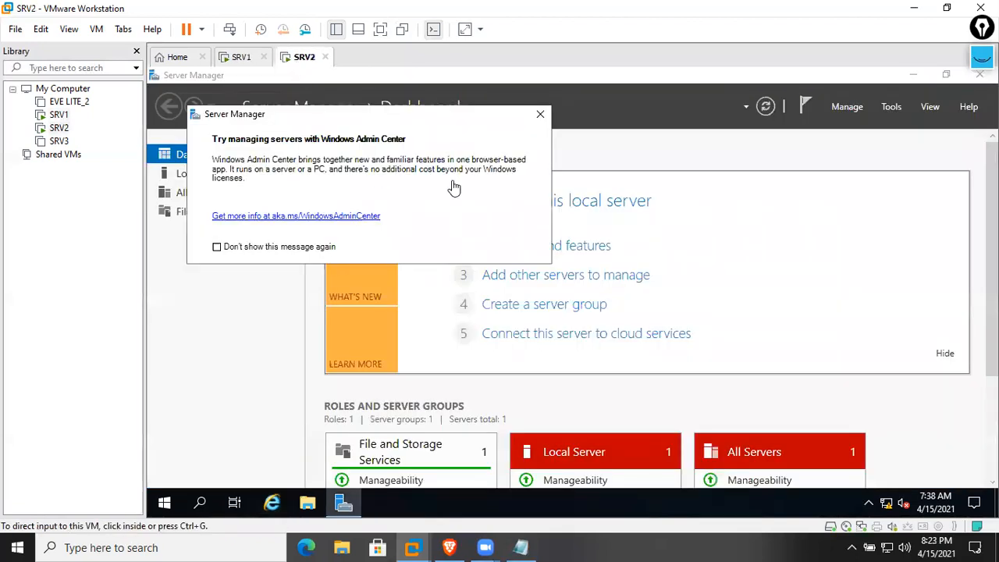
{"action": "left_click", "coordinate": [307, 246]}
{"action": "left_click", "coordinate": [539, 115]}
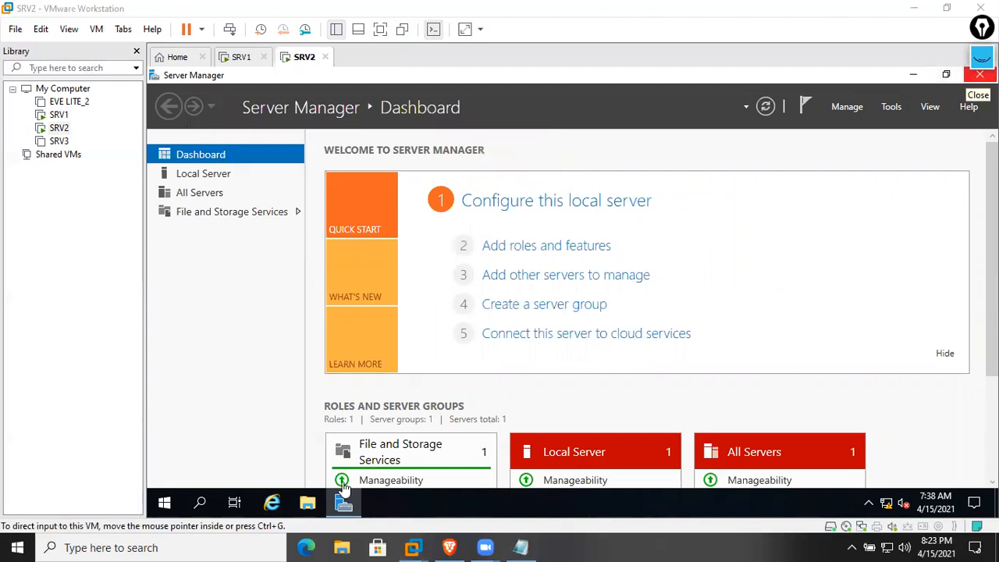
{"action": "left_click", "coordinate": [271, 502]}
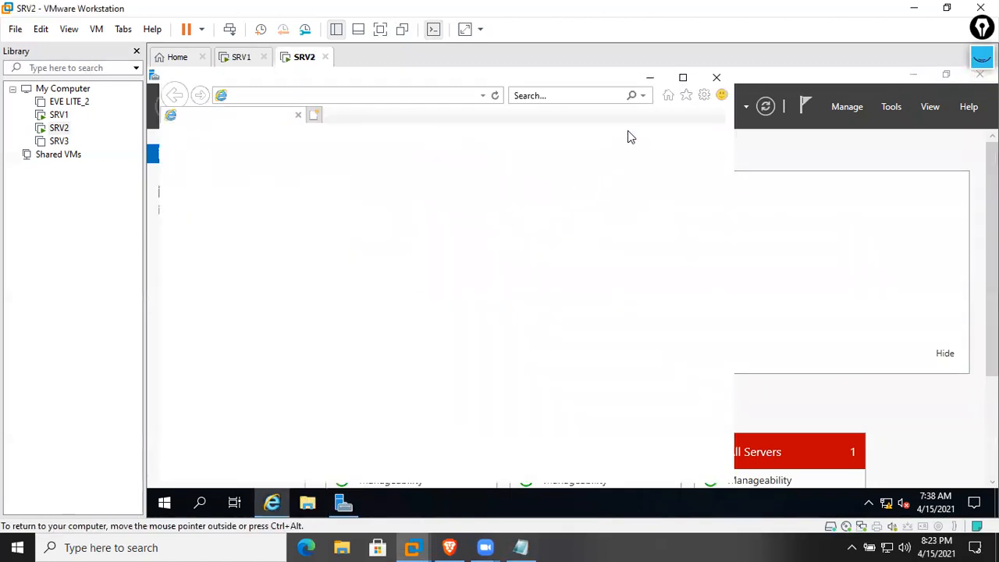
{"action": "left_click", "coordinate": [545, 394]}
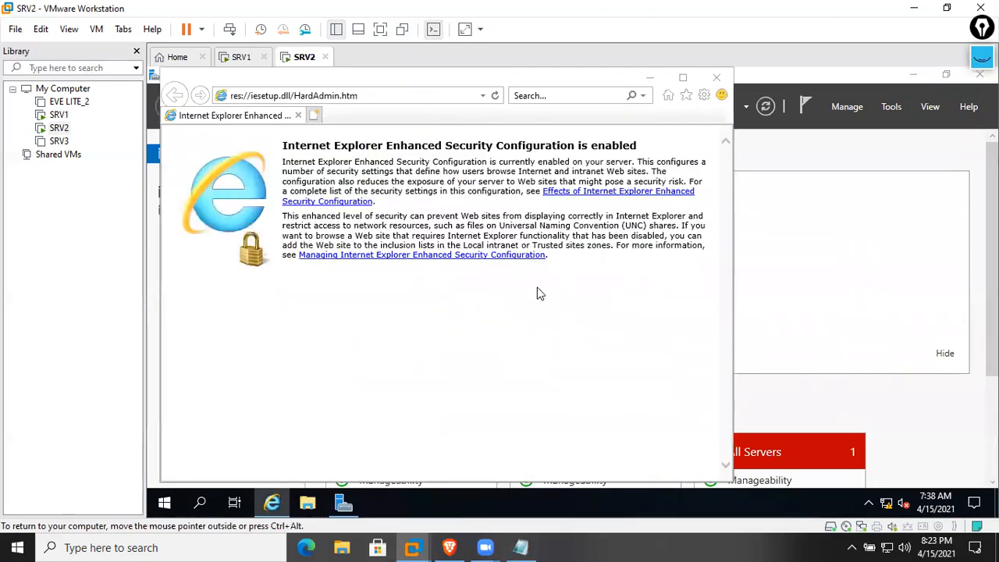
{"action": "left_click", "coordinate": [385, 95]}
{"action": "type", "text": "http://"}
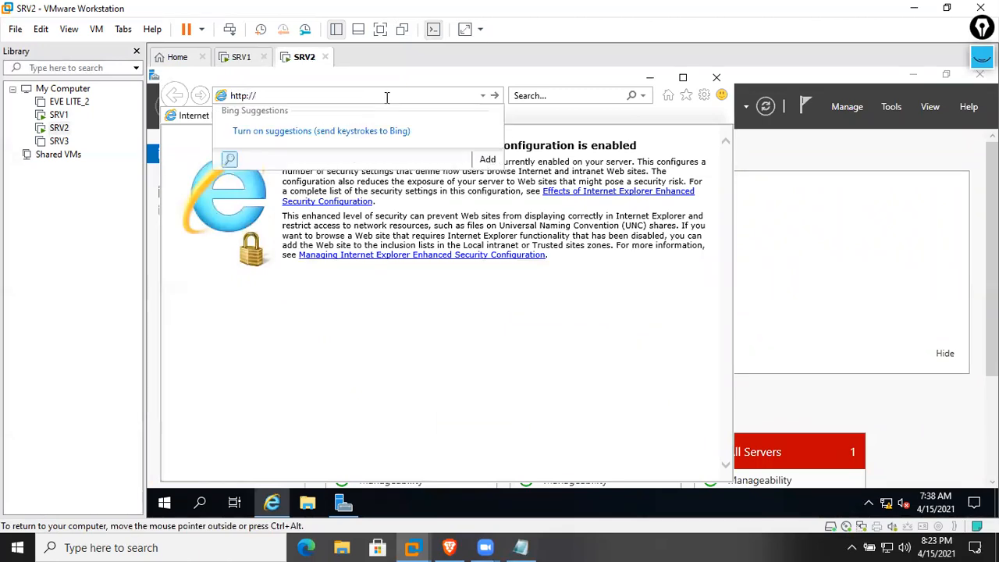
{"action": "type", "text": "cisco.com"}
{"action": "key", "text": "Return"}
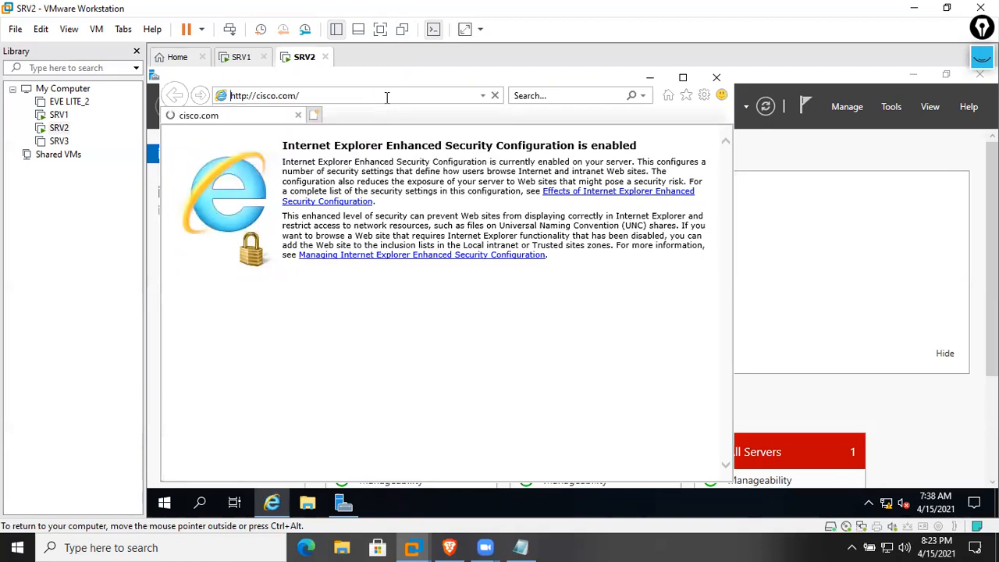
{"action": "left_click", "coordinate": [313, 114]}
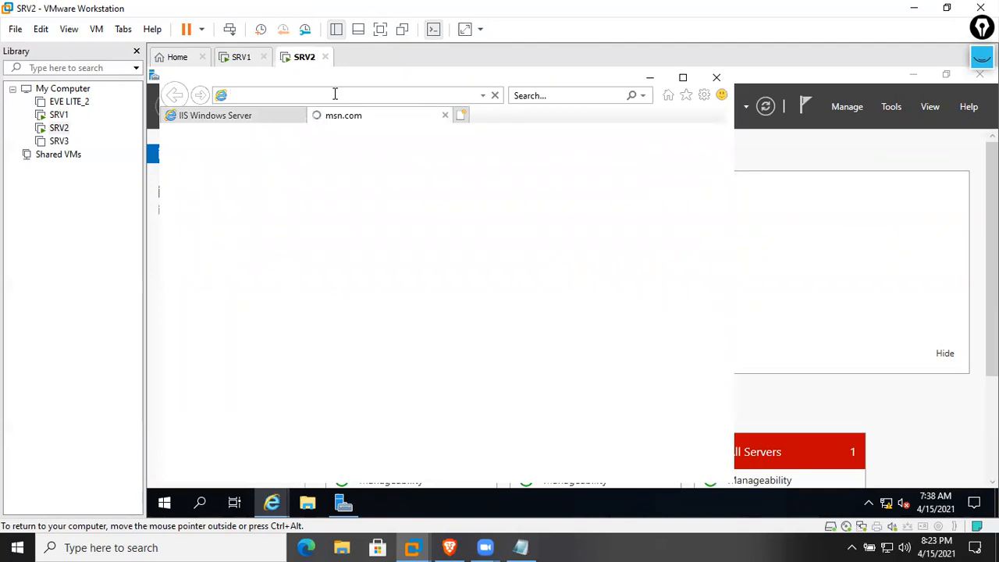
{"action": "type", "text": "http://"}
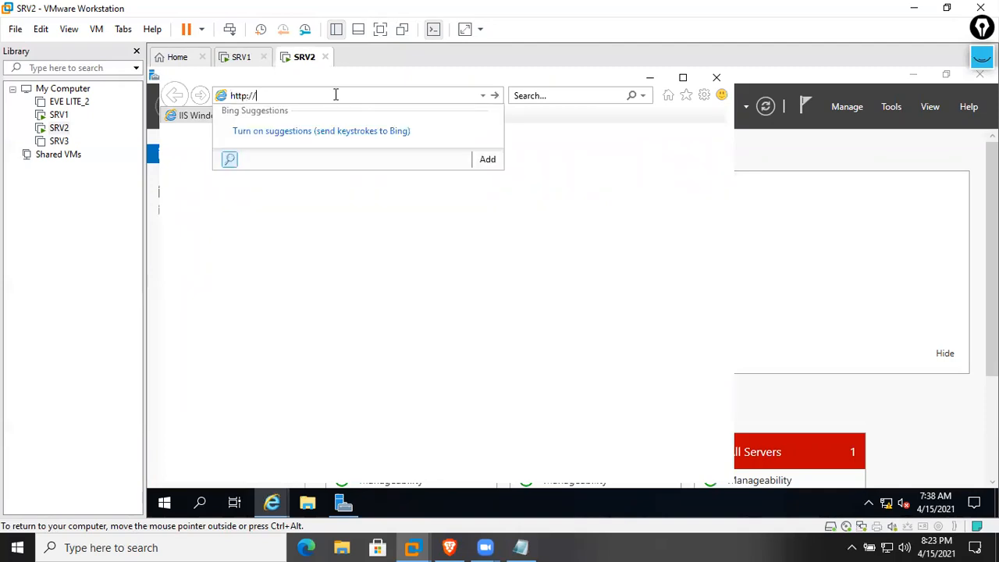
{"action": "type", "text": "10.1.1.1"}
{"action": "key", "text": "Return"}
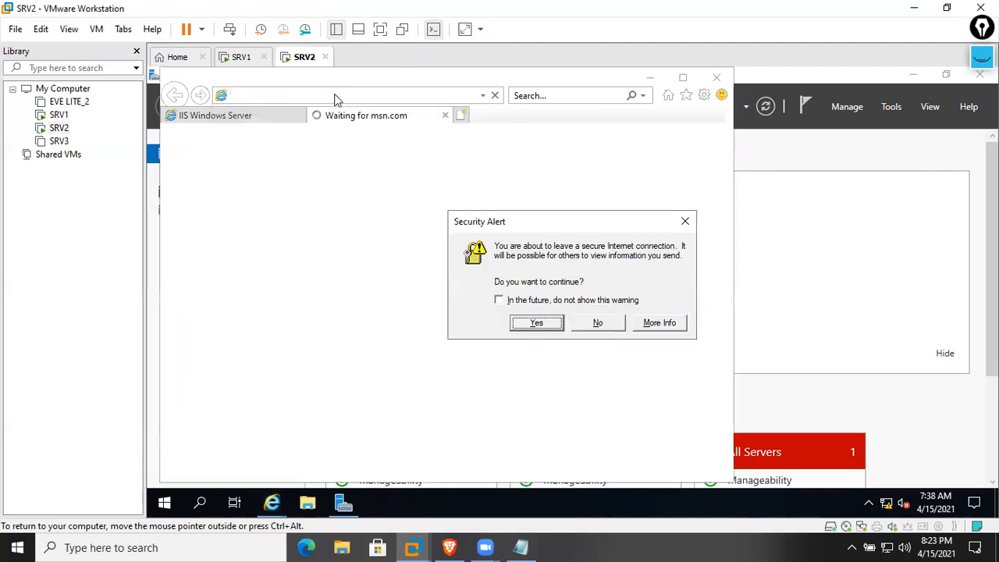
{"action": "left_click", "coordinate": [519, 323]}
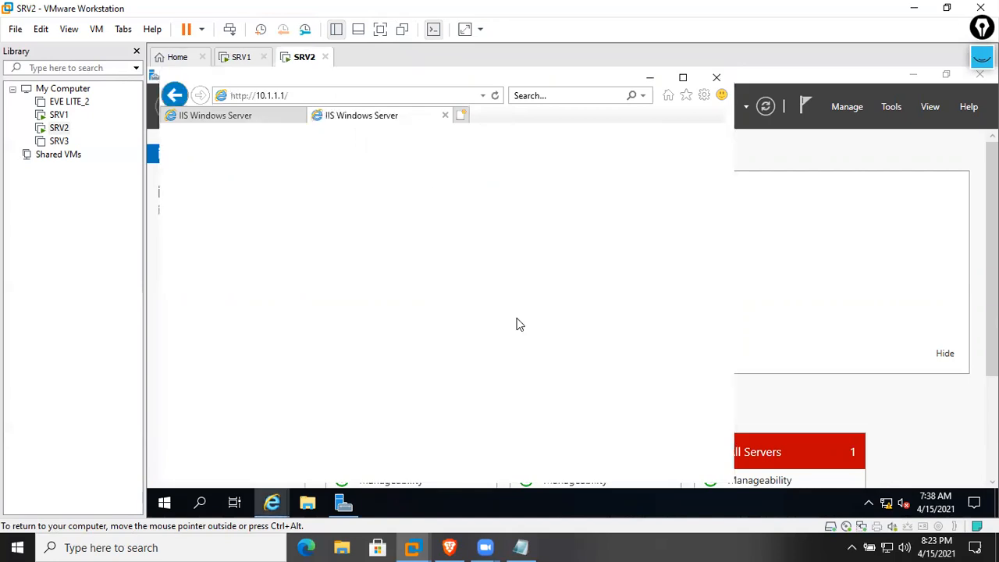
{"action": "left_click", "coordinate": [466, 116]}
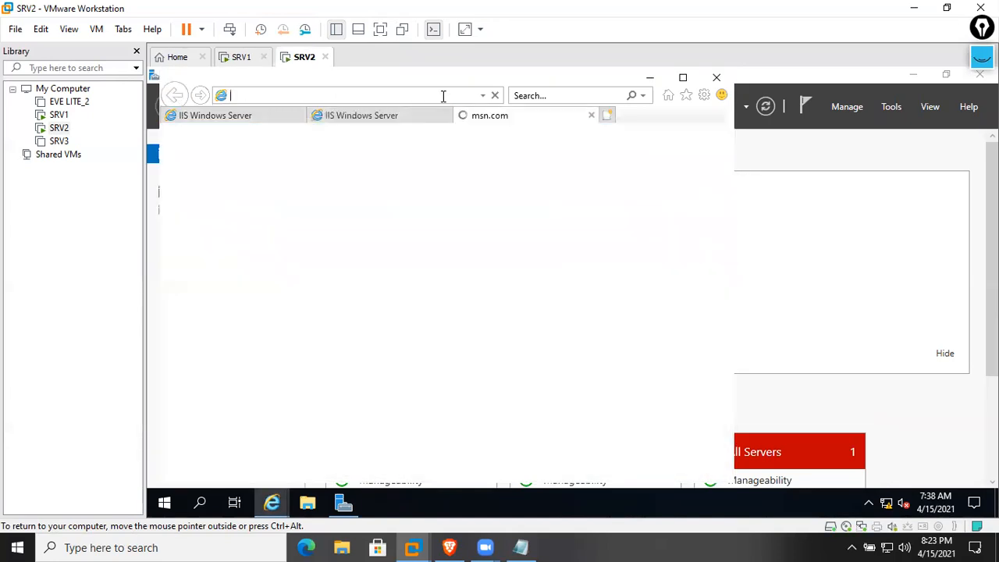
{"action": "left_click", "coordinate": [703, 158]}
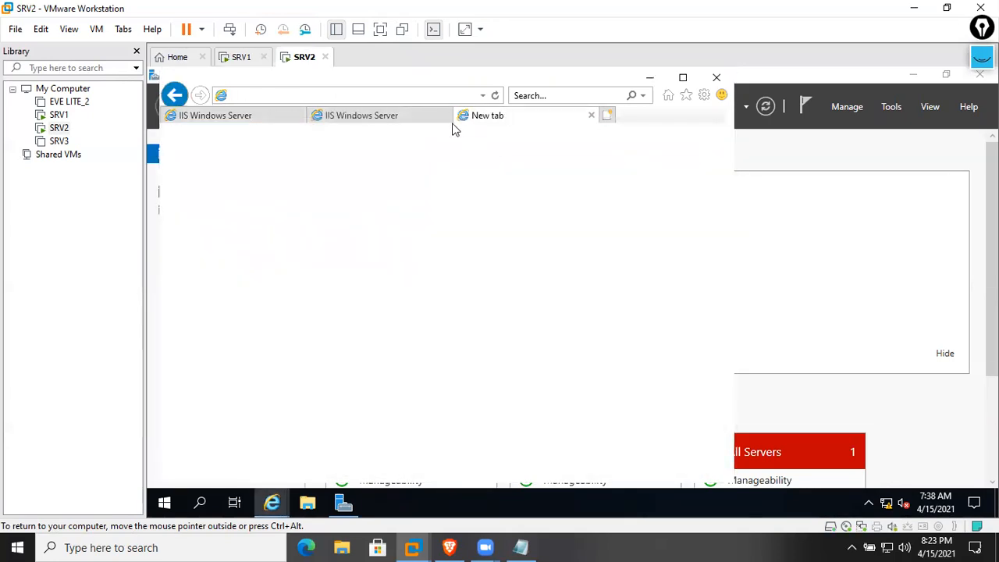
{"action": "type", "text": "http://"}
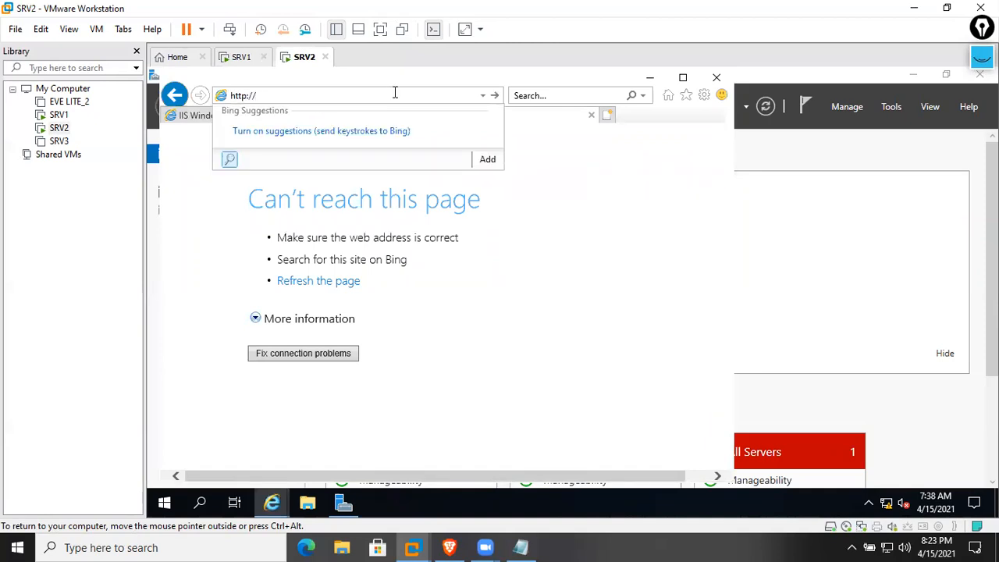
{"action": "type", "text": "SRV1"}
{"action": "key", "text": "Return"}
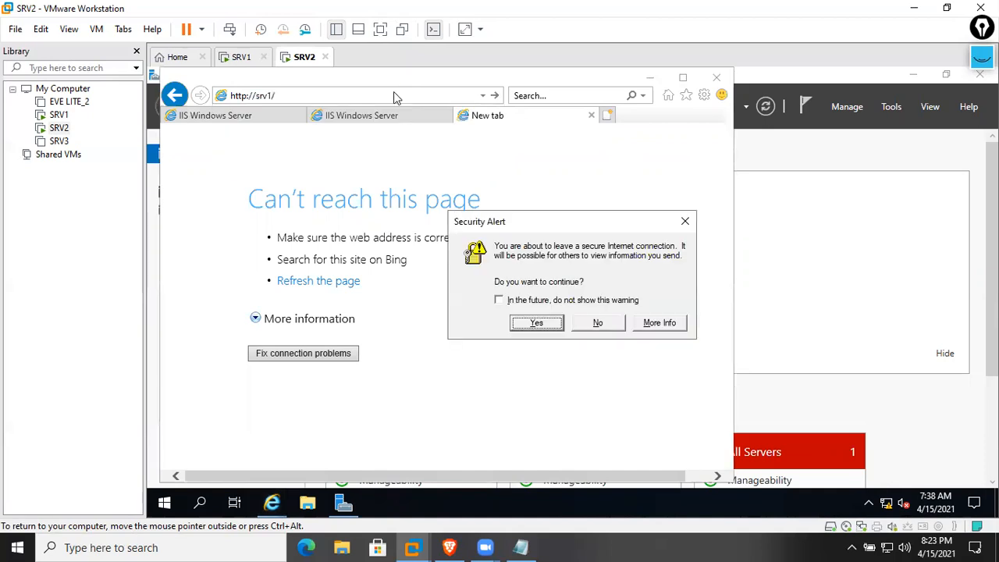
{"action": "left_click", "coordinate": [538, 325]}
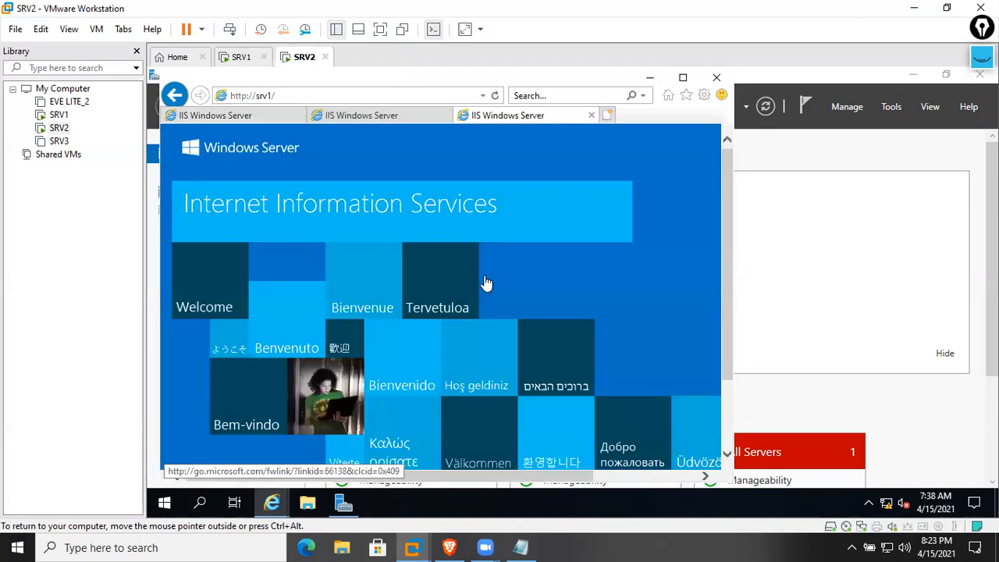
Compare the cisco.com, 10.1.1.1 and srv1 pages, then close all browser tabs
{"action": "left_click", "coordinate": [258, 115]}
{"action": "left_click", "coordinate": [415, 117]}
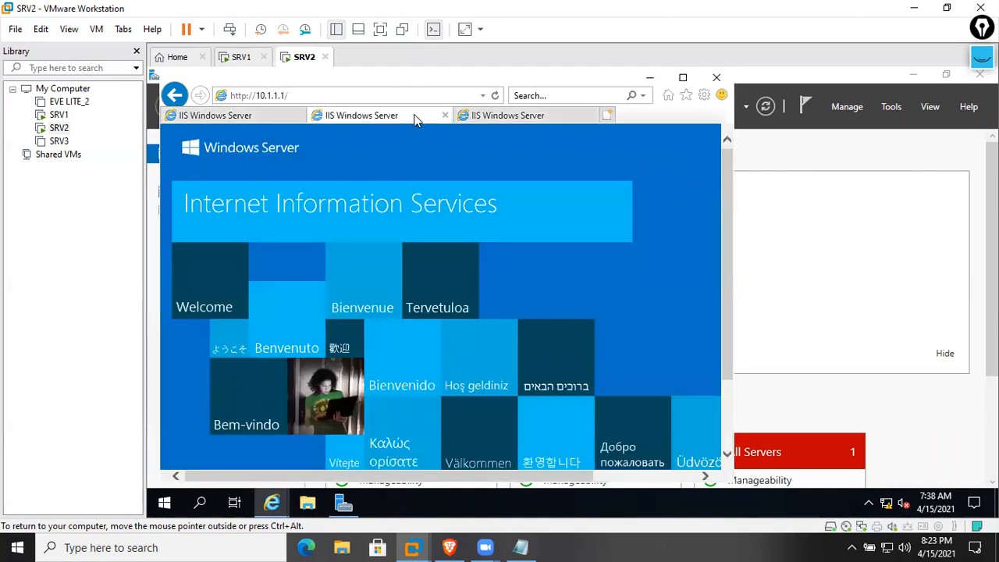
{"action": "left_click", "coordinate": [511, 117]}
{"action": "left_click", "coordinate": [370, 117]}
{"action": "left_click", "coordinate": [286, 117]}
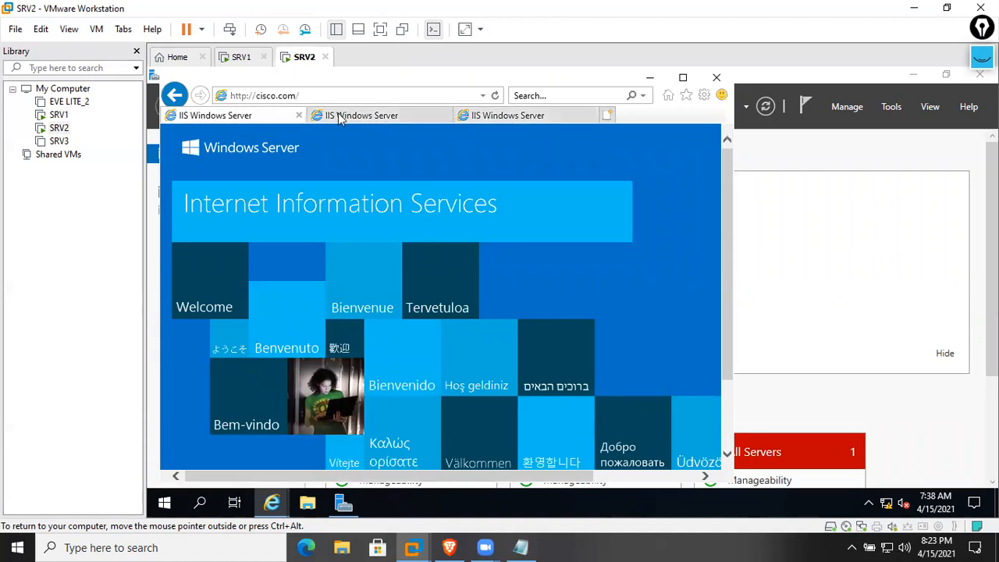
{"action": "left_click", "coordinate": [717, 79]}
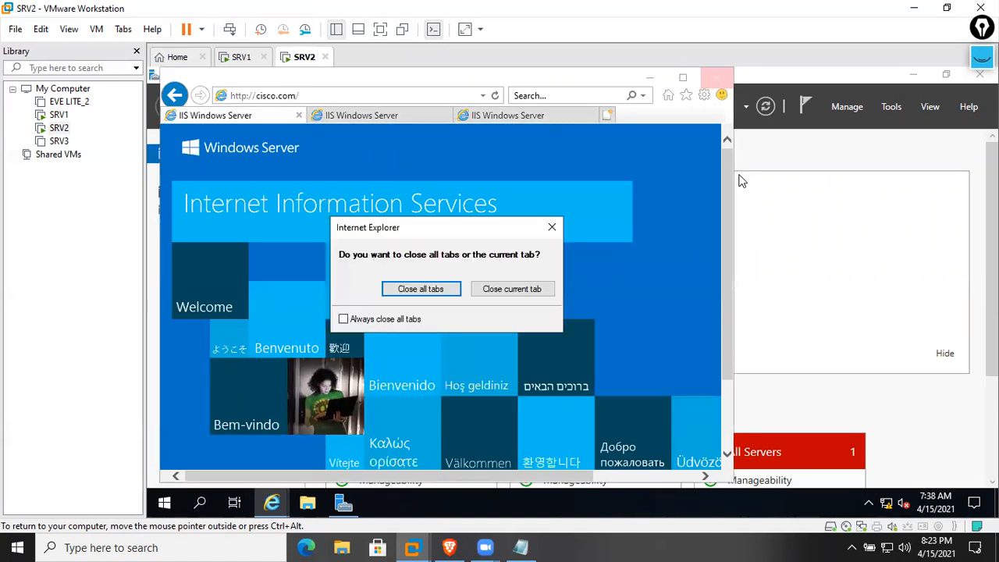
{"action": "left_click", "coordinate": [455, 289]}
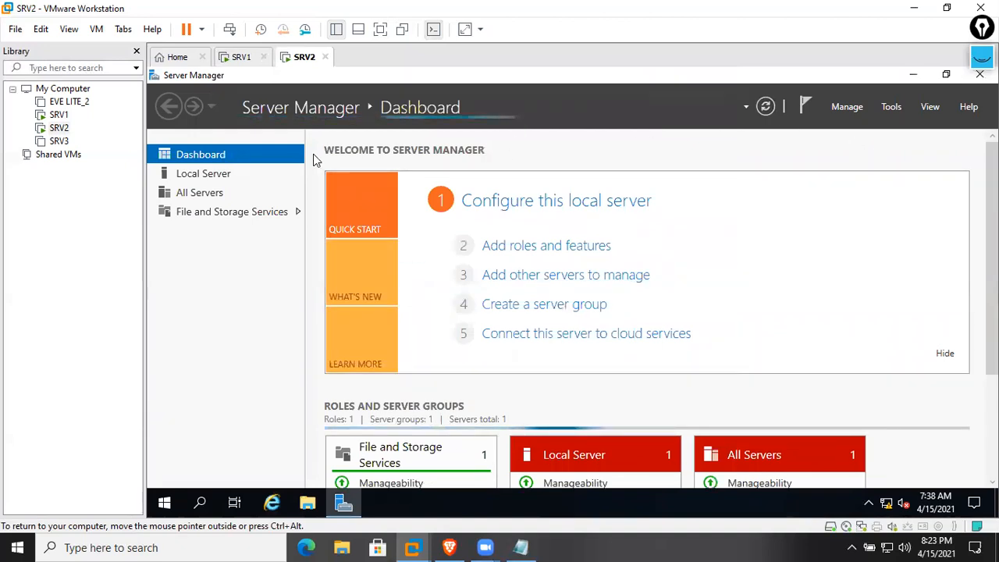
{"action": "left_click", "coordinate": [246, 61]}
{"action": "left_click", "coordinate": [308, 503]}
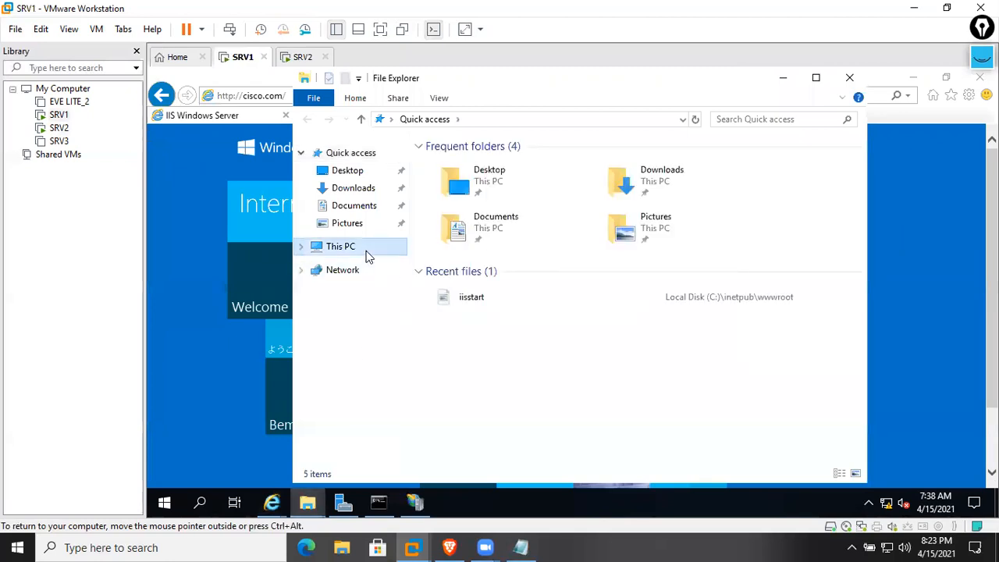
{"action": "left_click", "coordinate": [367, 255]}
{"action": "double_click", "coordinate": [539, 368]}
{"action": "left_click", "coordinate": [477, 164]}
{"action": "double_click", "coordinate": [477, 164]}
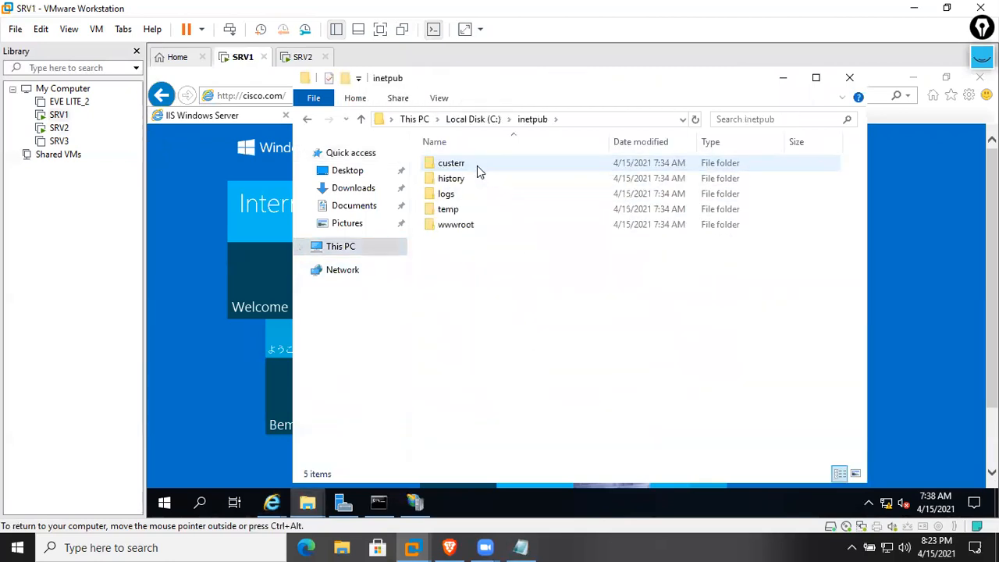
{"action": "double_click", "coordinate": [477, 231]}
{"action": "left_click_drag", "start_coordinate": [454, 212], "coordinate": [758, 378]}
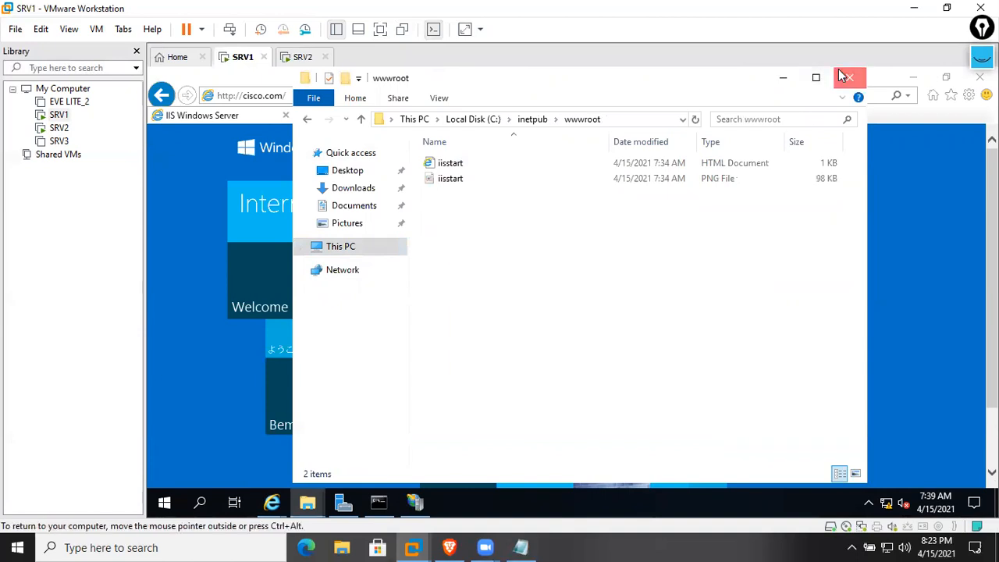
{"action": "left_click", "coordinate": [850, 77]}
{"action": "left_click", "coordinate": [849, 77]}
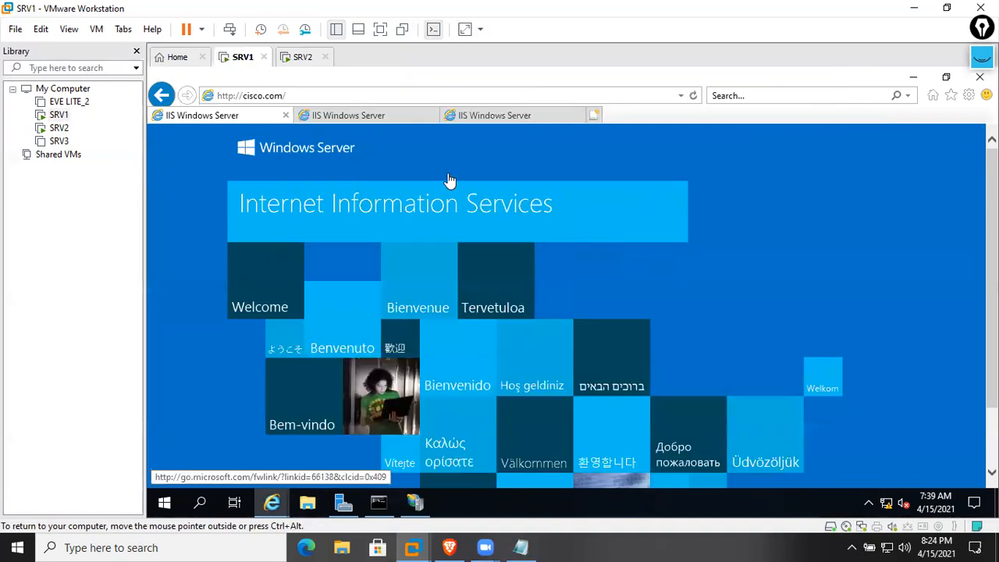
{"action": "left_click", "coordinate": [351, 115]}
{"action": "left_click", "coordinate": [233, 99]}
{"action": "left_click", "coordinate": [308, 95]}
{"action": "left_click", "coordinate": [256, 115]}
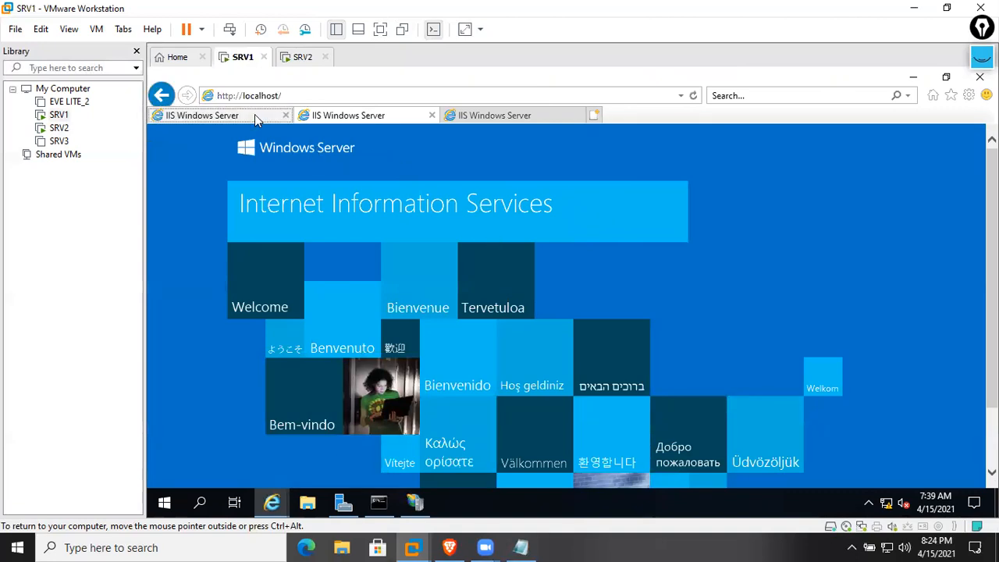
{"action": "left_click", "coordinate": [298, 57]}
{"action": "left_click", "coordinate": [242, 59]}
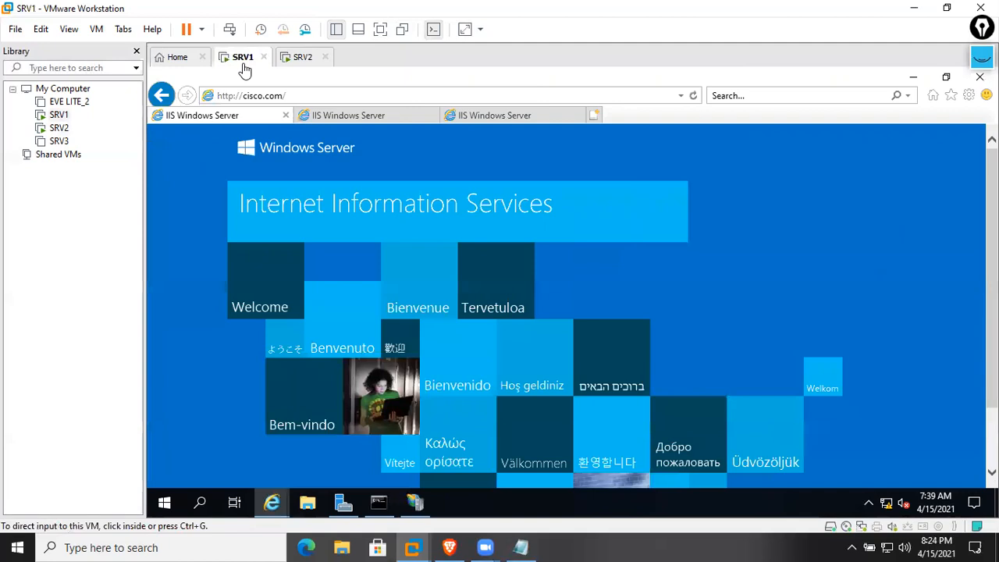
{"action": "left_click", "coordinate": [498, 116]}
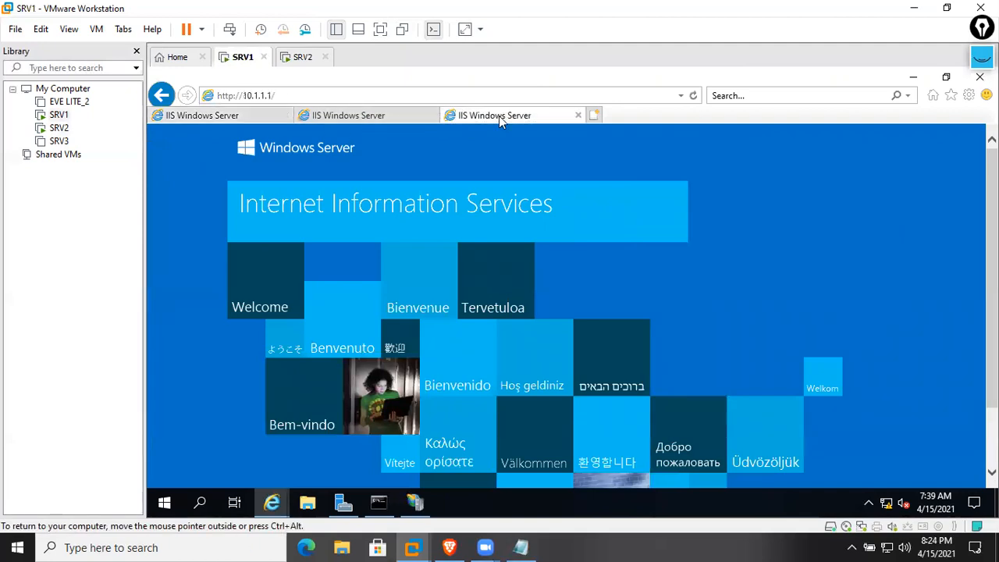
{"action": "left_click", "coordinate": [364, 118]}
{"action": "left_click", "coordinate": [256, 117]}
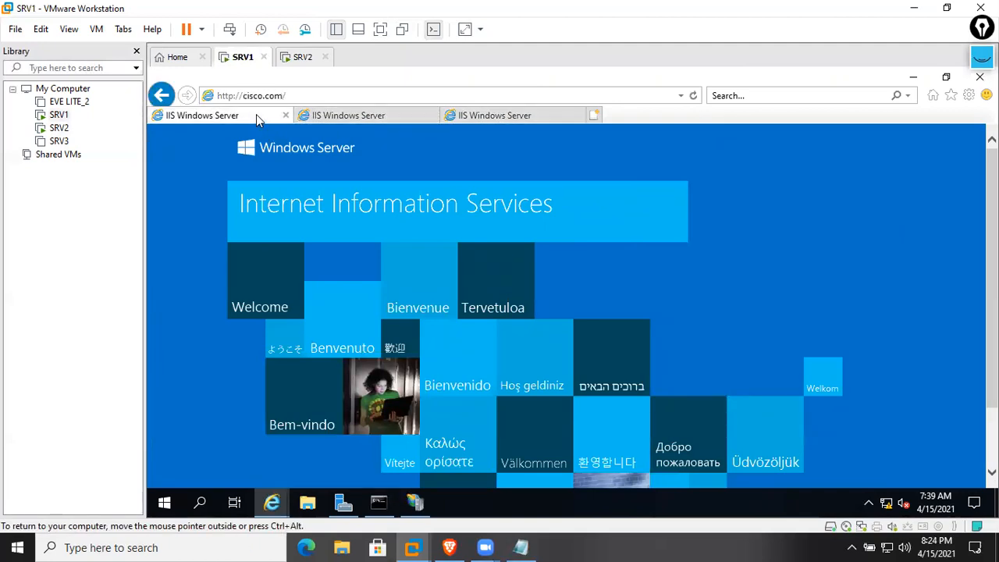
{"action": "left_click", "coordinate": [327, 97]}
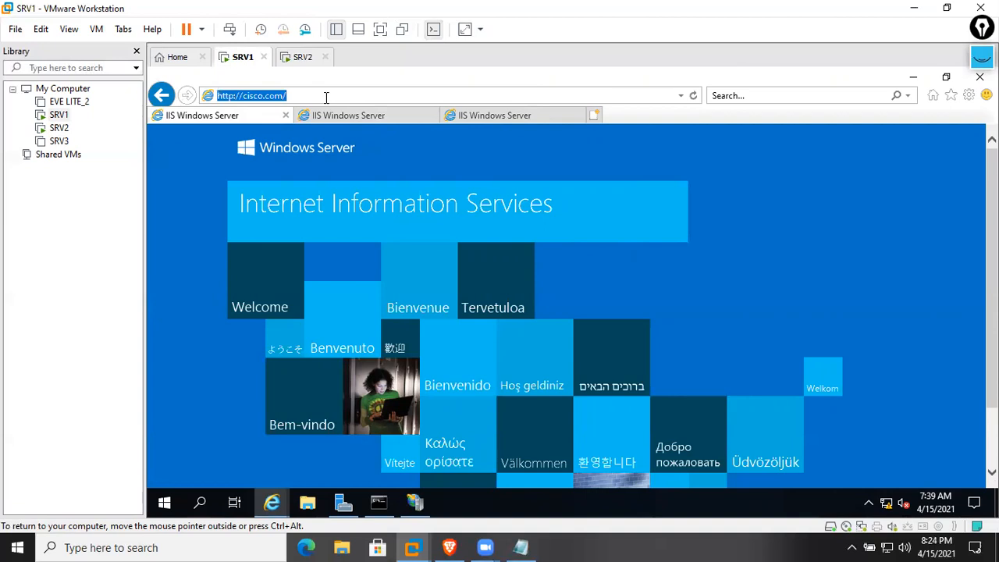
{"action": "left_click", "coordinate": [326, 97]}
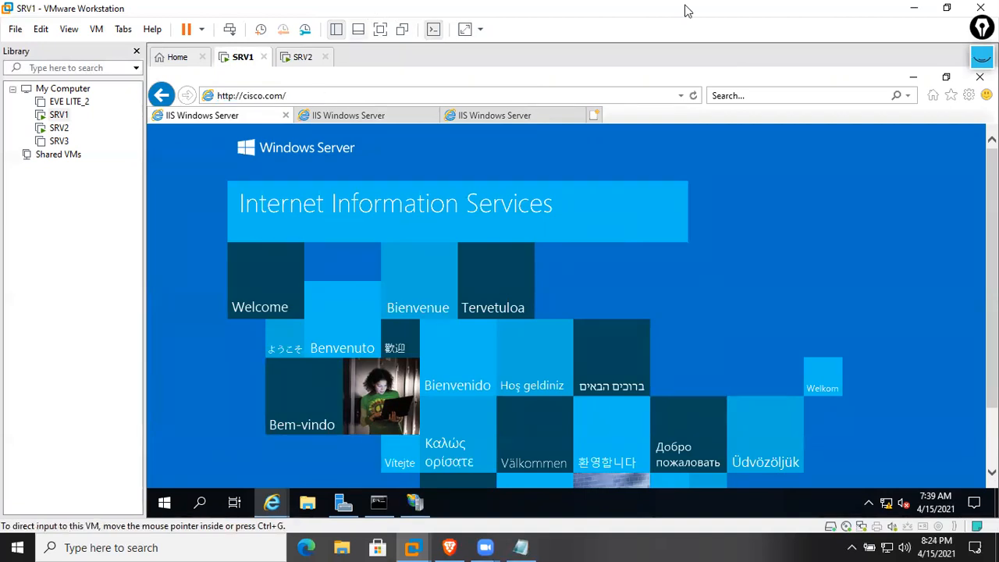
{"action": "left_click", "coordinate": [710, 12]}
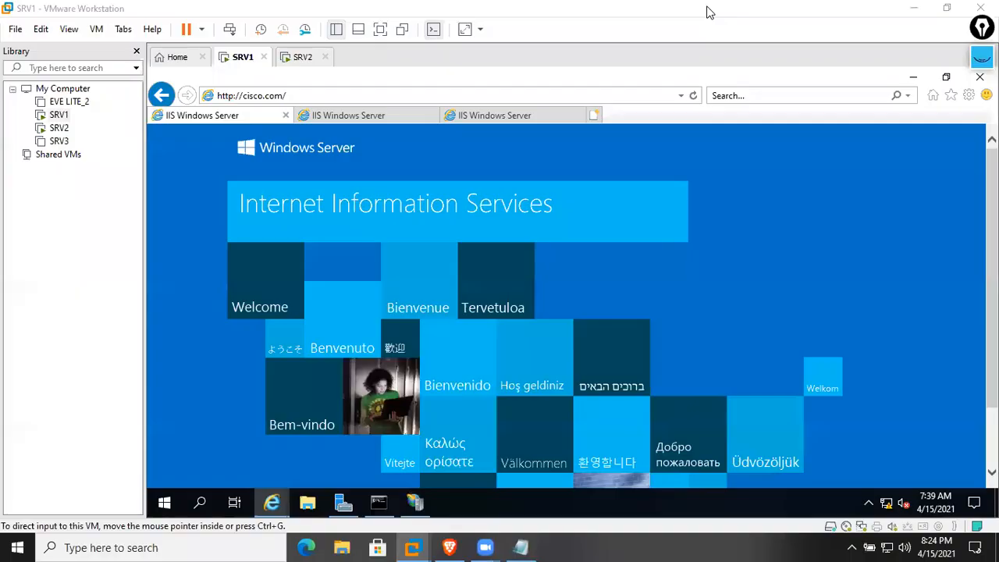
{"action": "left_click", "coordinate": [429, 116]}
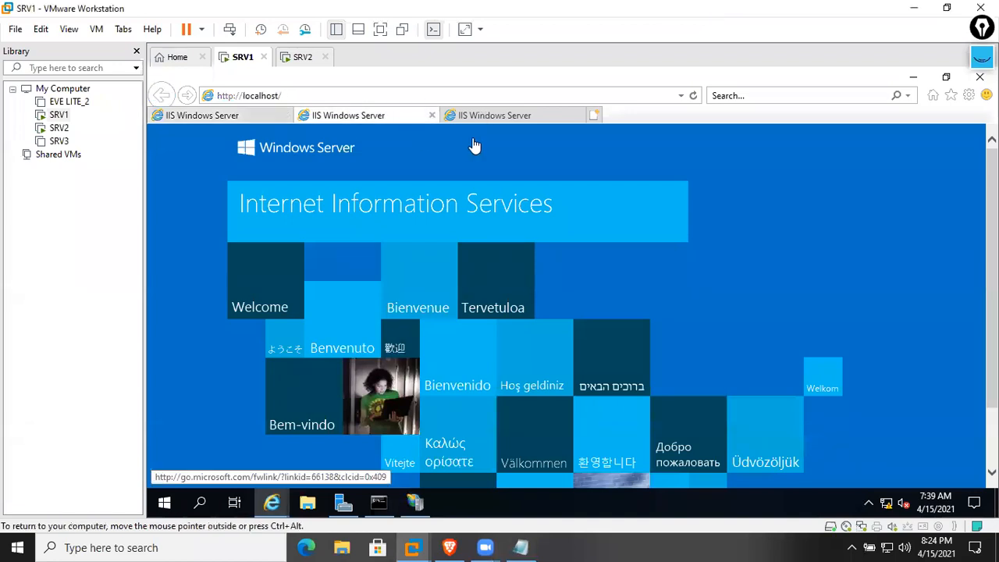
{"action": "left_click", "coordinate": [570, 116]}
{"action": "left_click", "coordinate": [370, 117]}
{"action": "left_click", "coordinate": [258, 115]}
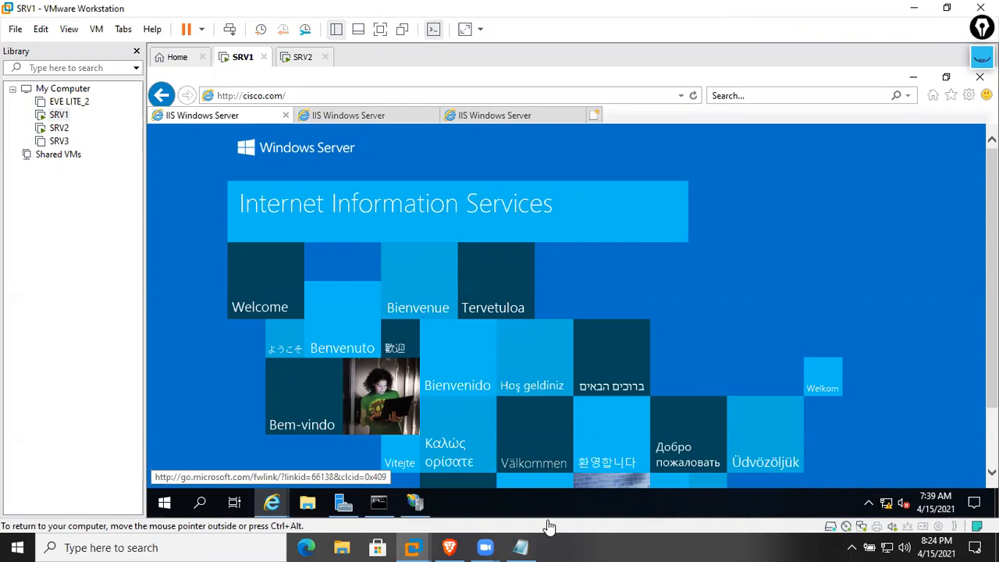
Type notes 'iis - https', 'Certificate Server', 'Certificate', 'Public Serve' and 'godaddy or digicert' in Notepad
{"action": "left_click", "coordinate": [521, 547]}
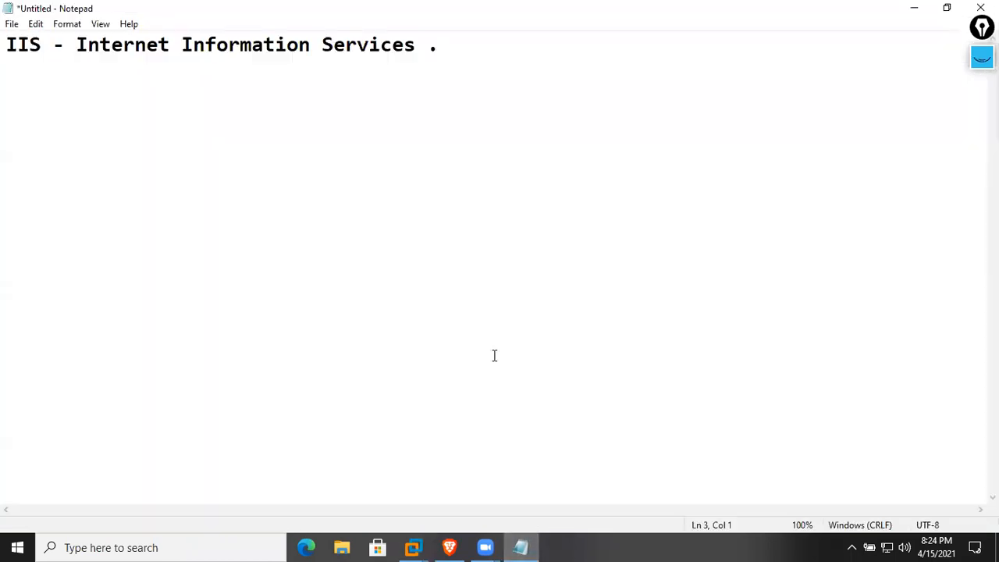
{"action": "type", "text": "is - https"}
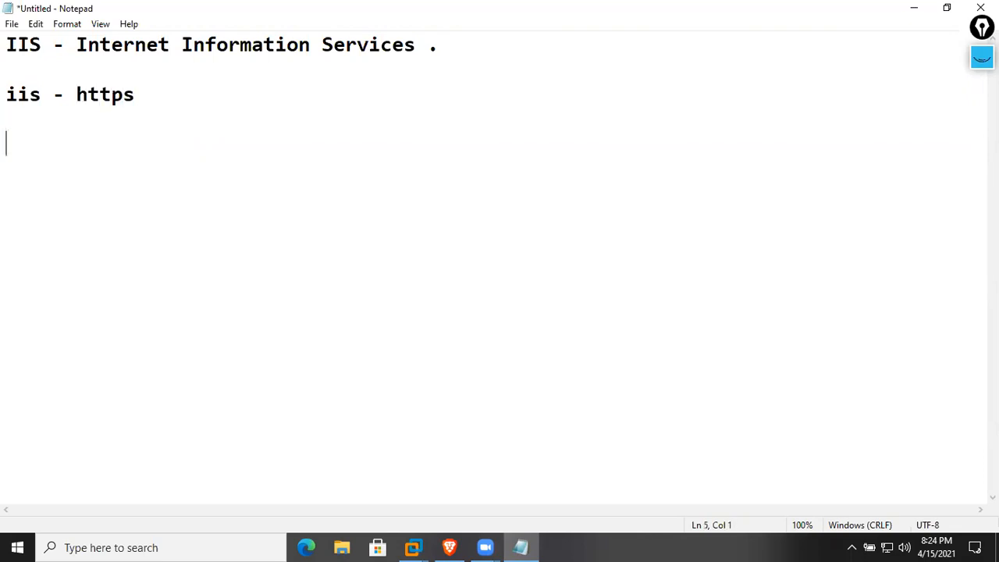
{"action": "type", "text": "tii"}
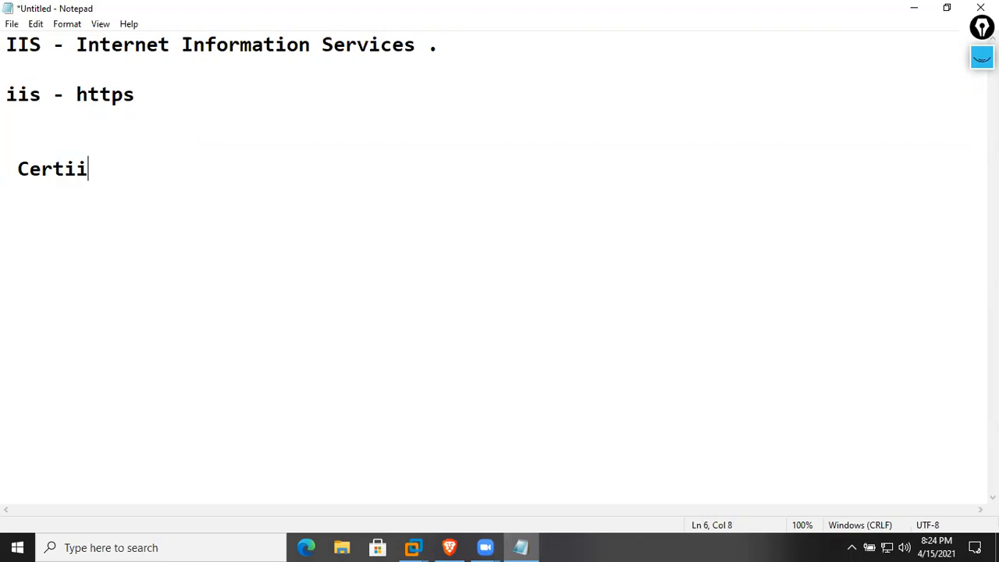
{"action": "key", "text": "BackSpace"}
{"action": "type", "text": "ficate Server"}
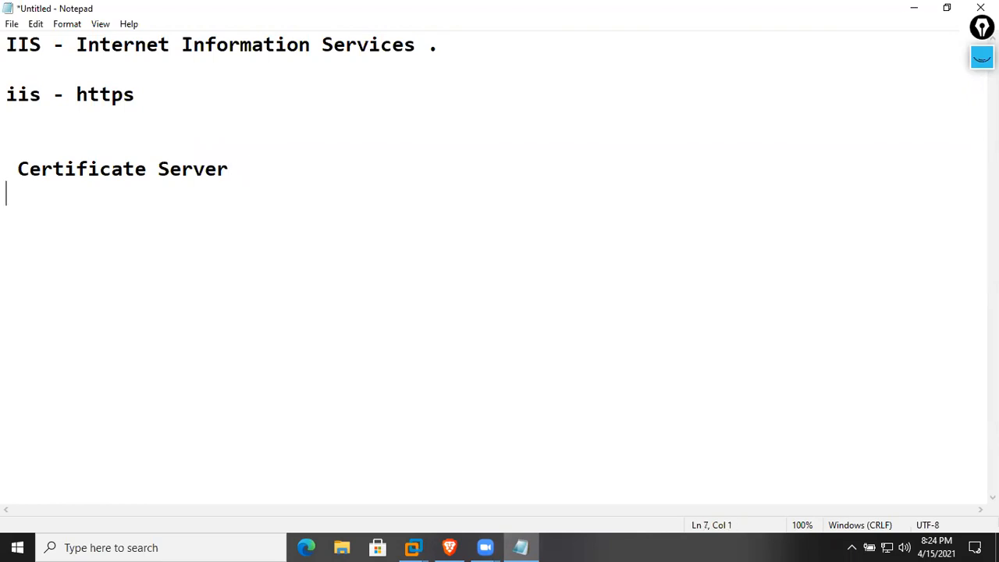
{"action": "type", "text": "ificate"}
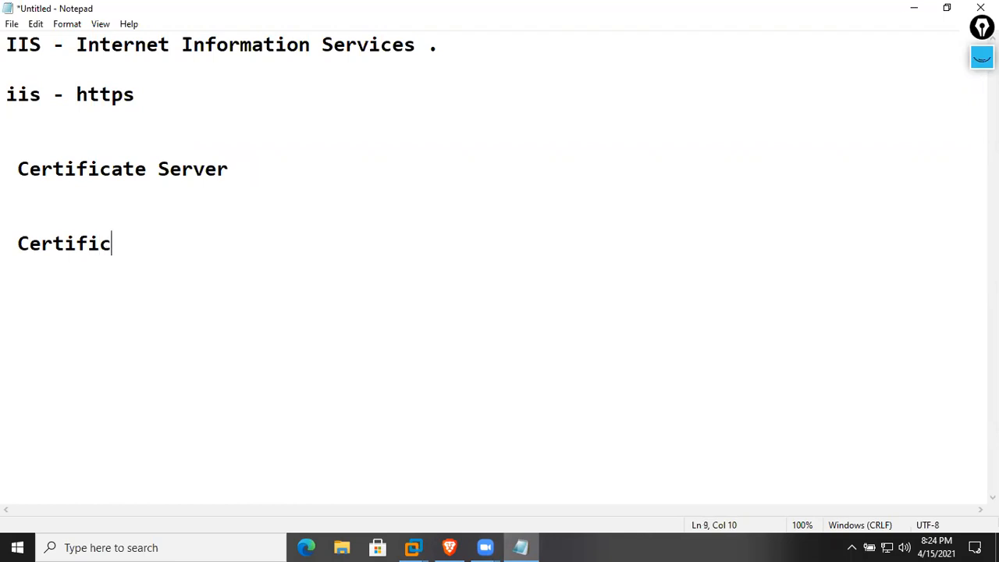
{"action": "key", "text": "Return"}
{"action": "key", "text": "Return"}
{"action": "type", "text": "Public Serve   g"}
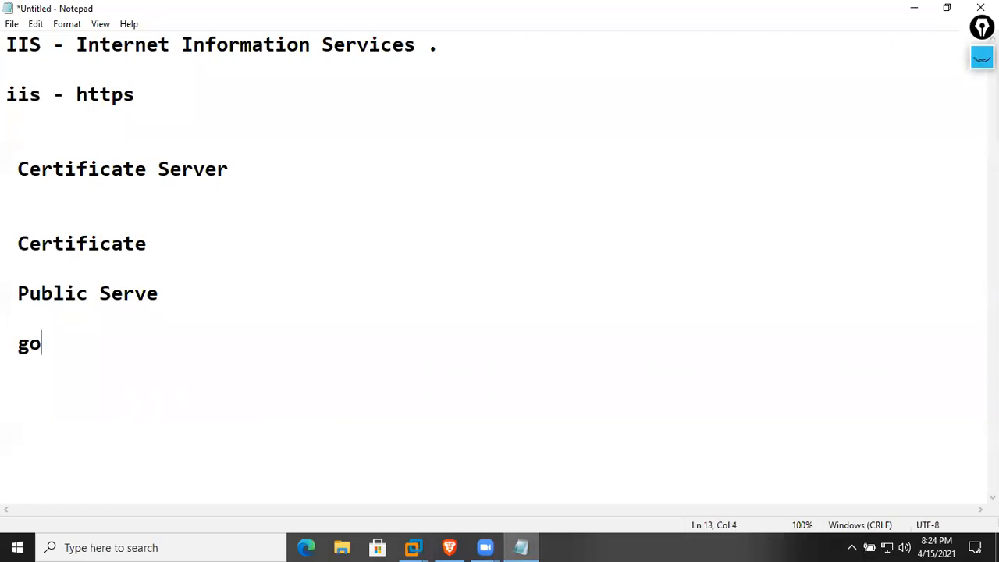
{"action": "type", "text": "odaddy opr"}
{"action": "key", "text": "BackSpace"}
{"action": "key", "text": "BackSpace"}
{"action": "type", "text": "r "}
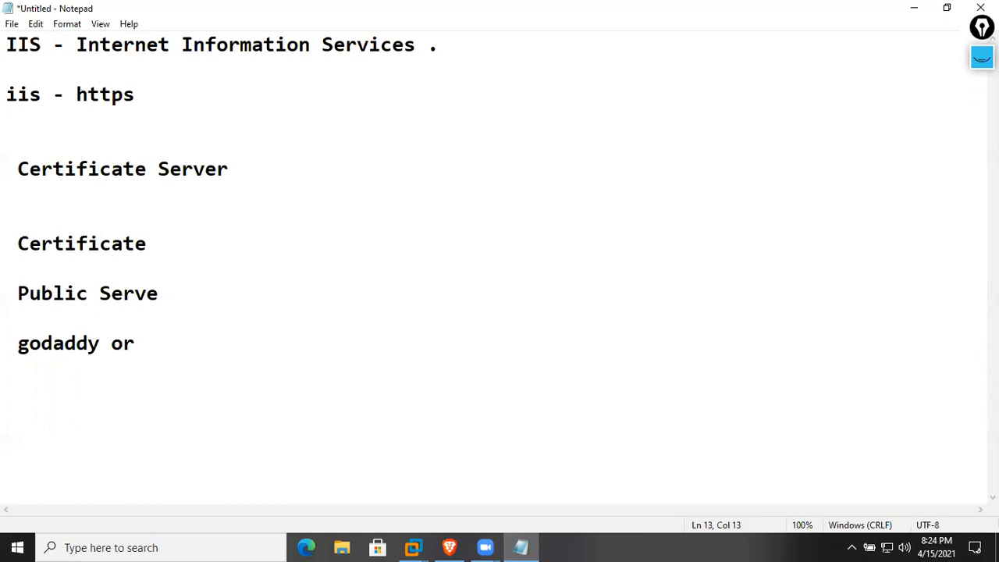
{"action": "type", "text": "digicert"}
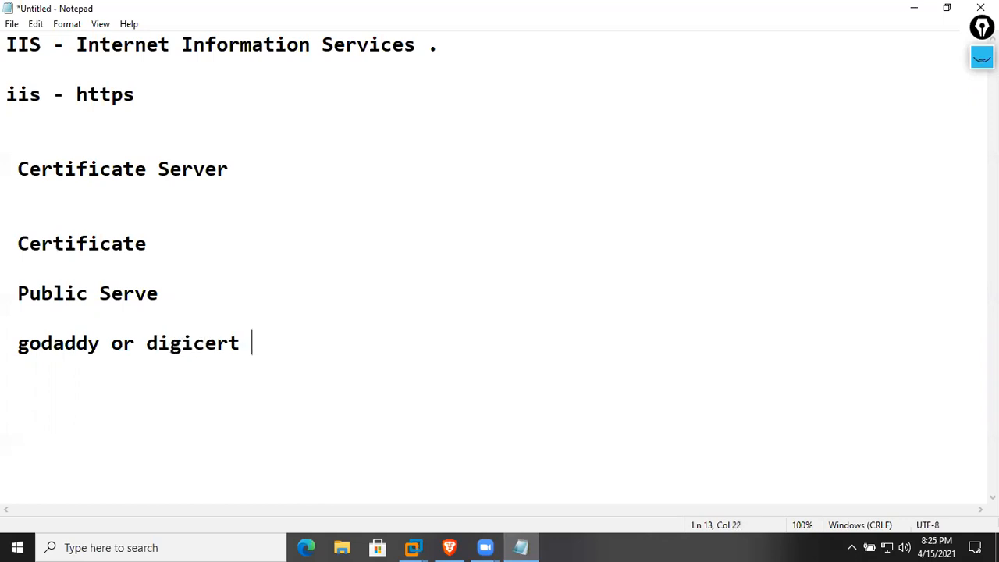
Highlight the Certificate Server through godaddy or digicert lines and the word https
{"action": "left_click_drag", "start_coordinate": [370, 450], "coordinate": [17, 244]}
{"action": "left_click", "coordinate": [265, 280]}
{"action": "left_click_drag", "start_coordinate": [256, 363], "coordinate": [26, 223]}
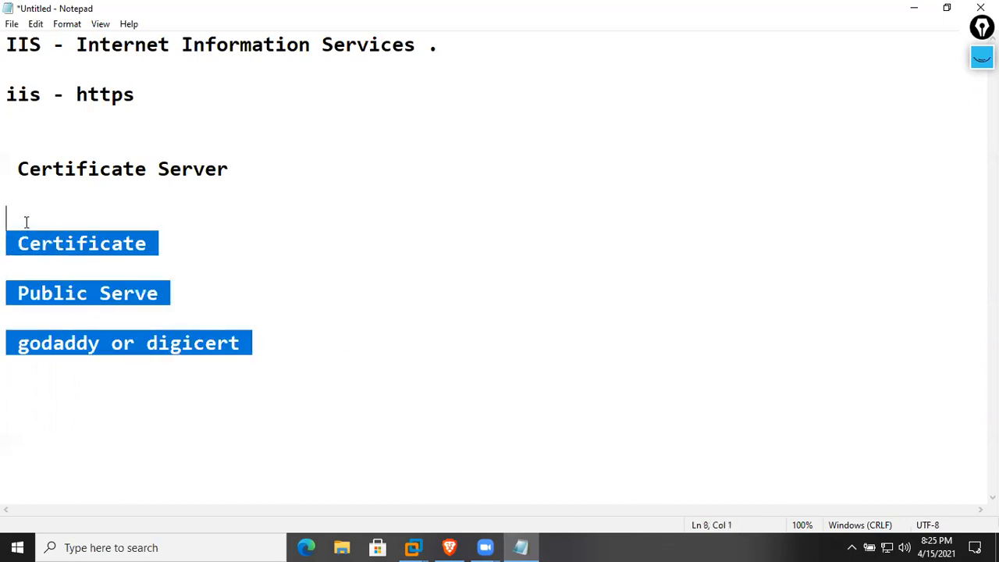
{"action": "left_click_drag", "start_coordinate": [252, 343], "coordinate": [7, 150]}
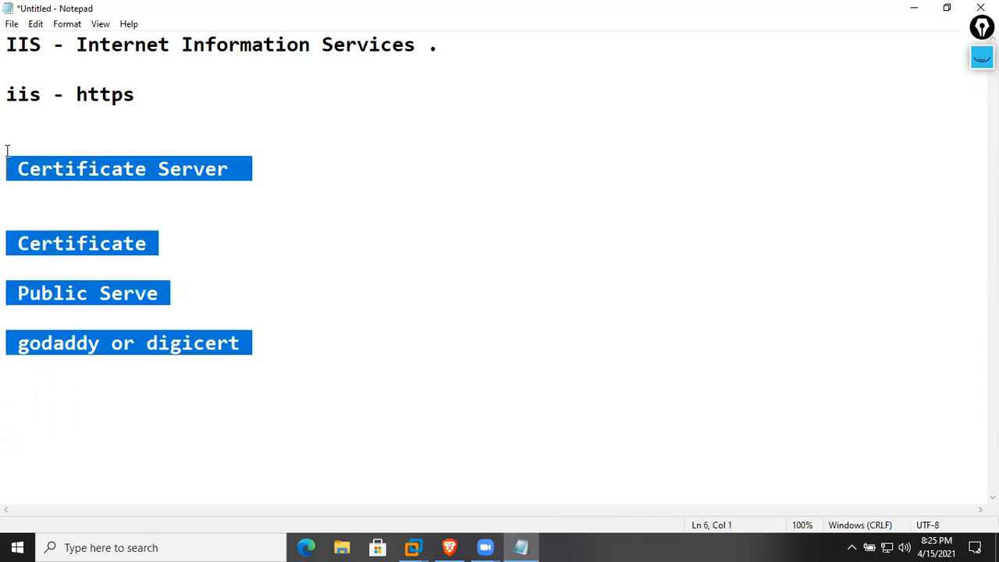
{"action": "left_click", "coordinate": [101, 116]}
{"action": "double_click", "coordinate": [76, 94]}
Minimize Notepad, close SRV1's localhost and 10.1.1.1 browser tabs, and minimize the browser
{"action": "left_click", "coordinate": [217, 116]}
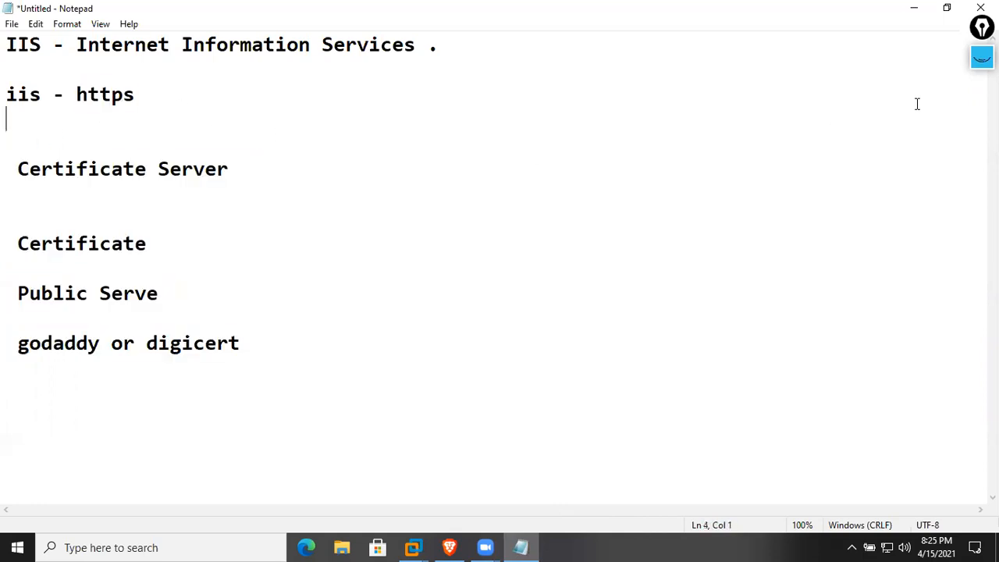
{"action": "left_click", "coordinate": [913, 14]}
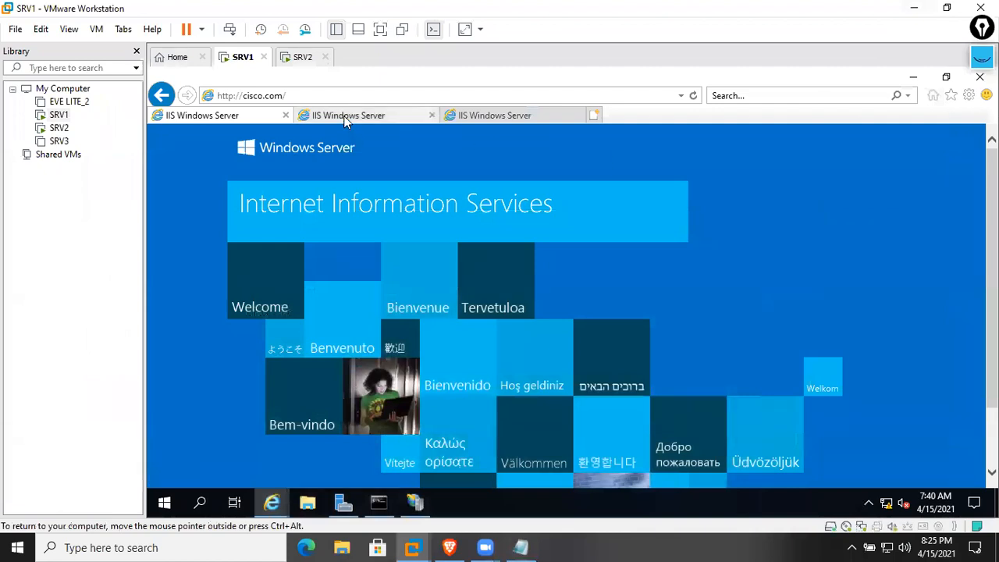
{"action": "left_click", "coordinate": [465, 117]}
{"action": "left_click", "coordinate": [359, 118]}
{"action": "left_click", "coordinate": [238, 119]}
{"action": "left_click", "coordinate": [363, 119]}
{"action": "left_click", "coordinate": [432, 115]}
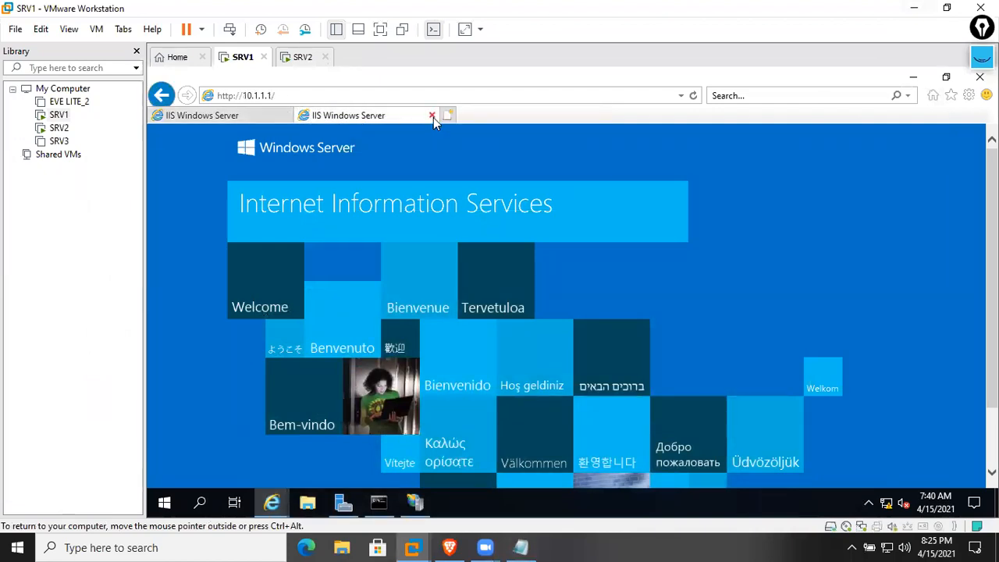
{"action": "left_click", "coordinate": [433, 116]}
{"action": "left_click", "coordinate": [547, 96]}
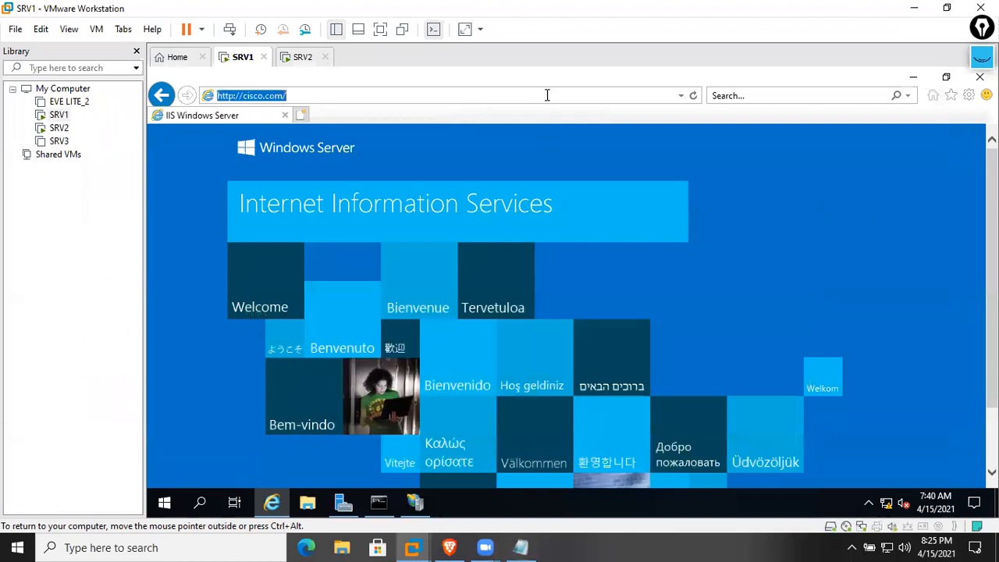
{"action": "left_click", "coordinate": [912, 77]}
Refresh SRV1's desktop and close IIS Manager
{"action": "left_click", "coordinate": [303, 57]}
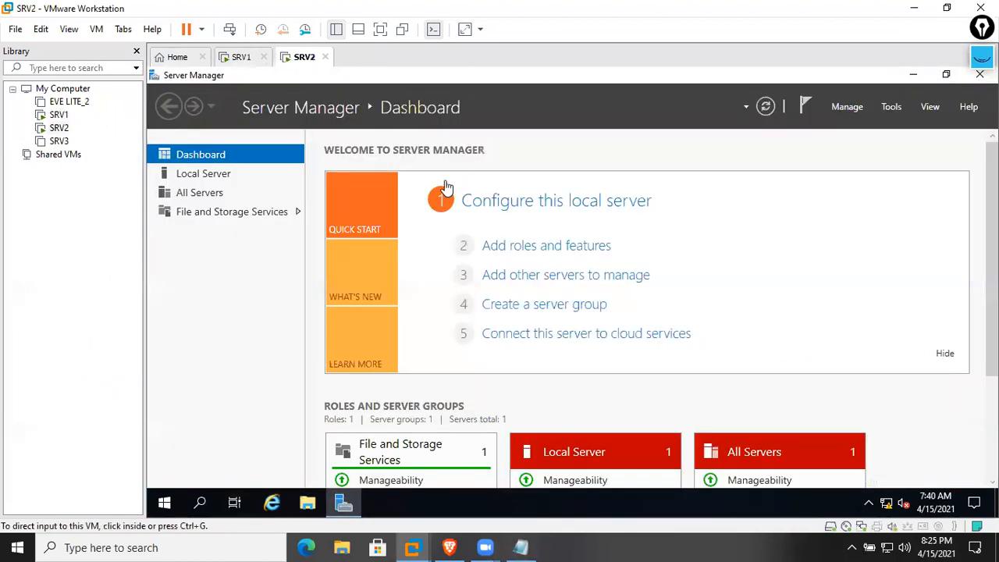
{"action": "left_click", "coordinate": [243, 59]}
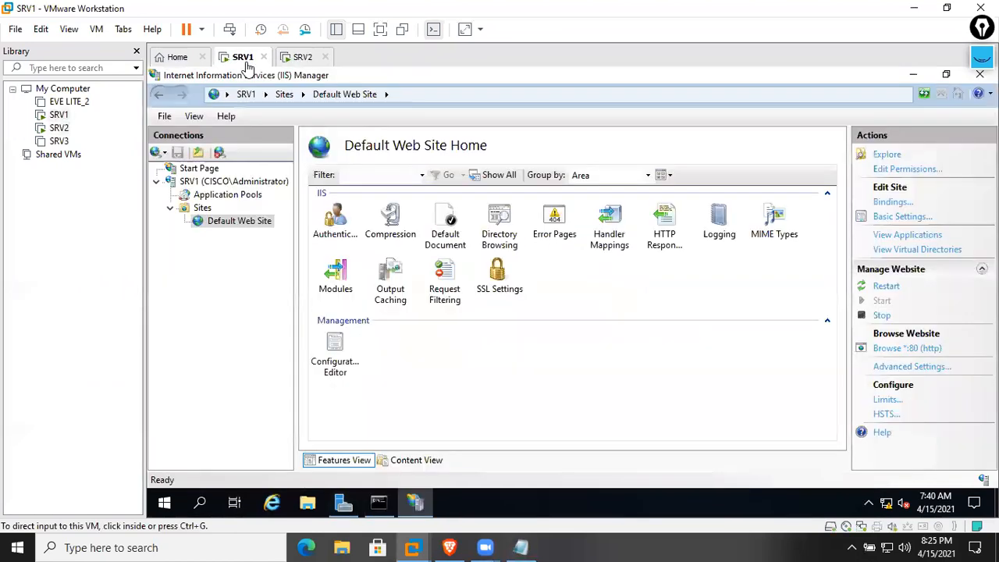
{"action": "left_click", "coordinate": [914, 75]}
{"action": "left_click", "coordinate": [912, 75]}
{"action": "right_click", "coordinate": [595, 168]}
{"action": "left_click", "coordinate": [636, 219]}
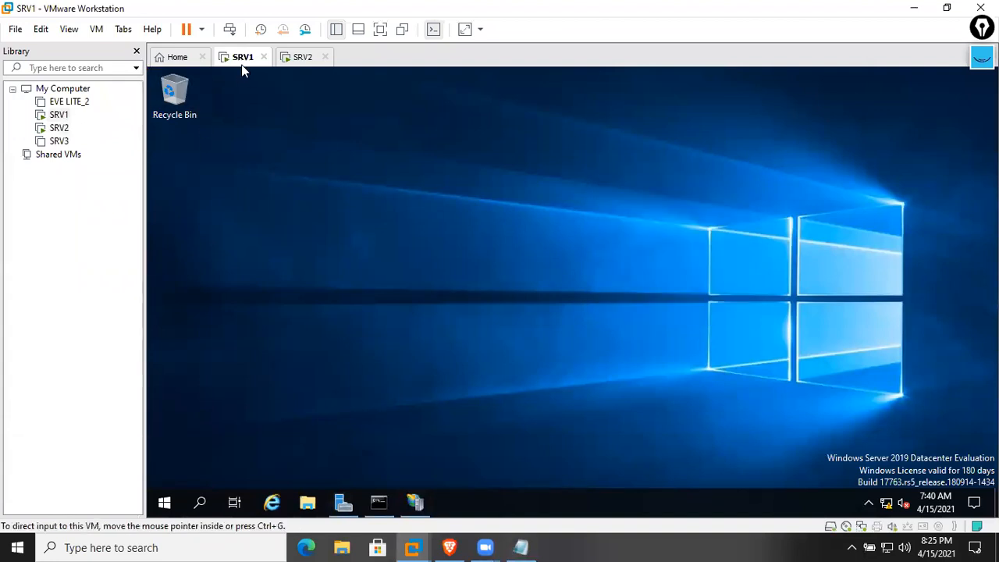
{"action": "left_click", "coordinate": [415, 504]}
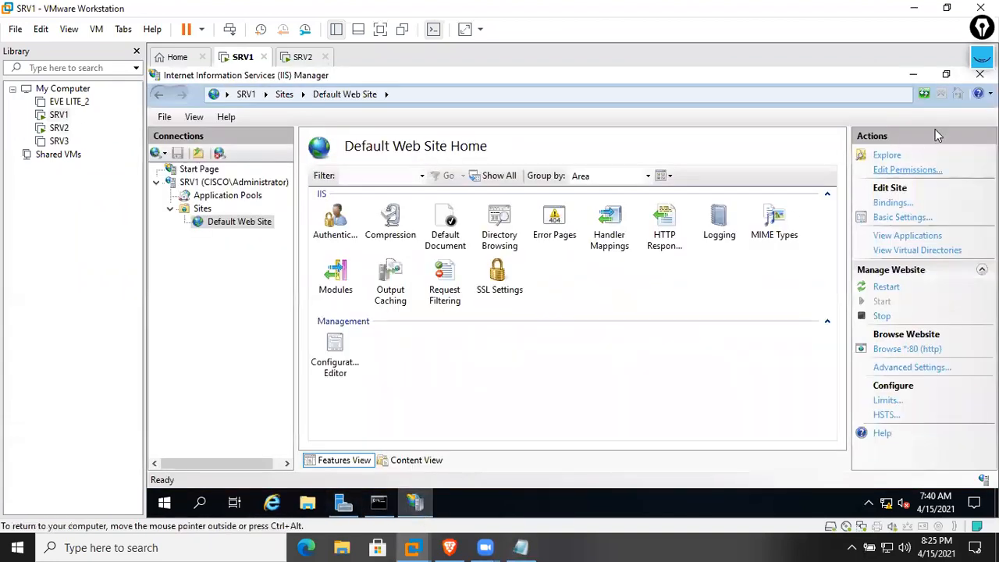
{"action": "left_click", "coordinate": [970, 80]}
Start Add Roles and Features with role-based installation targeting SRV1
{"action": "left_click", "coordinate": [343, 502]}
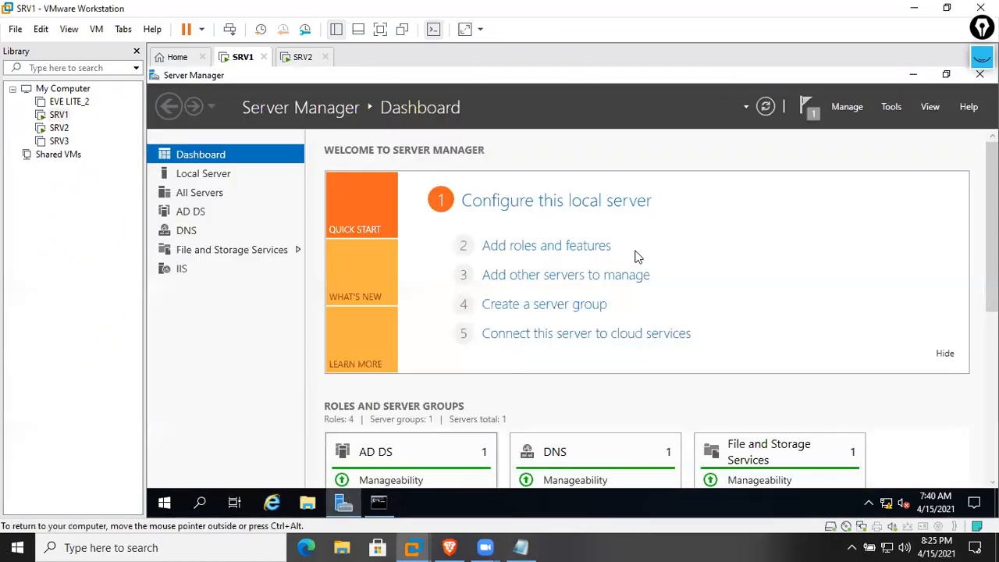
{"action": "left_click", "coordinate": [597, 246]}
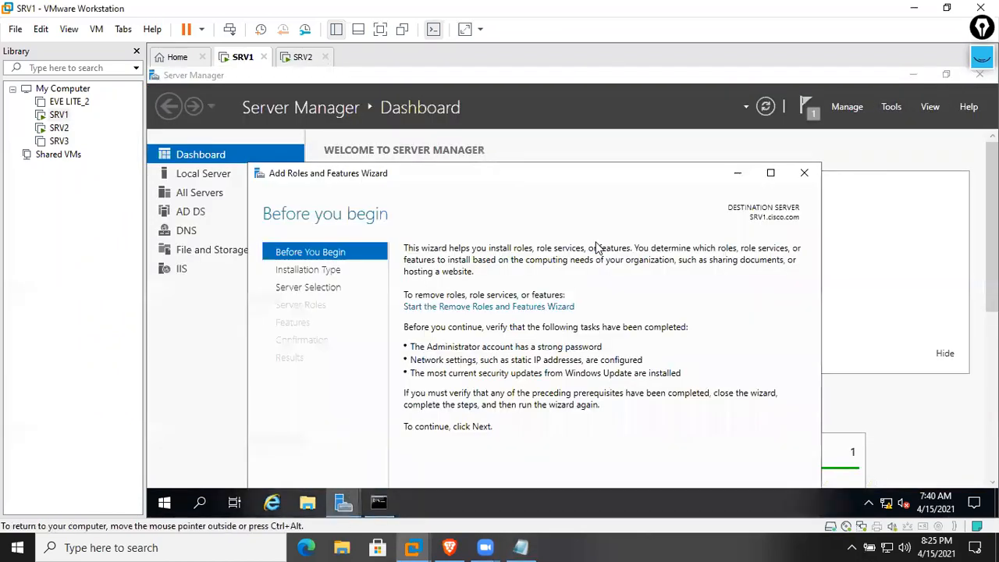
{"action": "left_click", "coordinate": [770, 176]}
{"action": "left_click", "coordinate": [814, 476]}
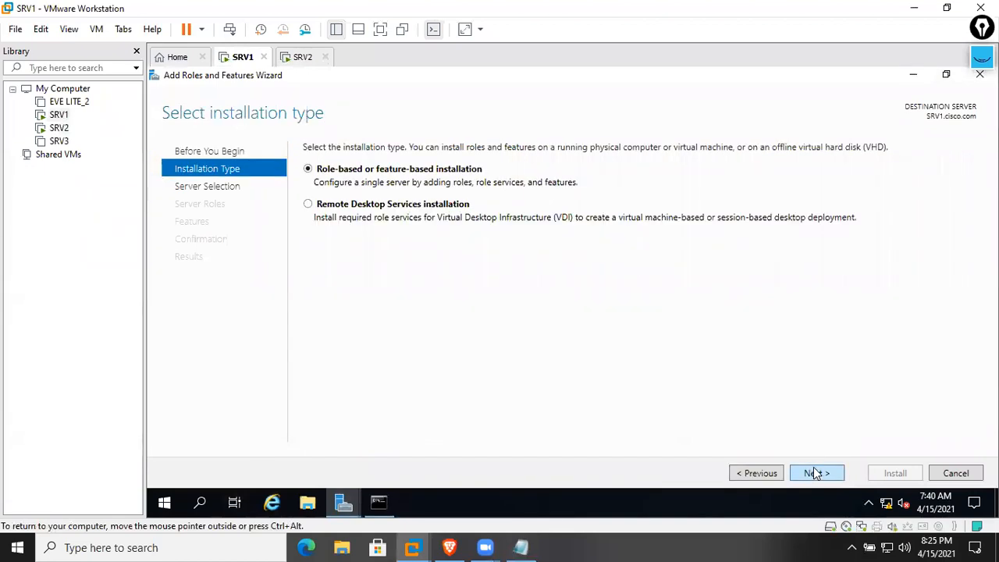
{"action": "left_click", "coordinate": [830, 468]}
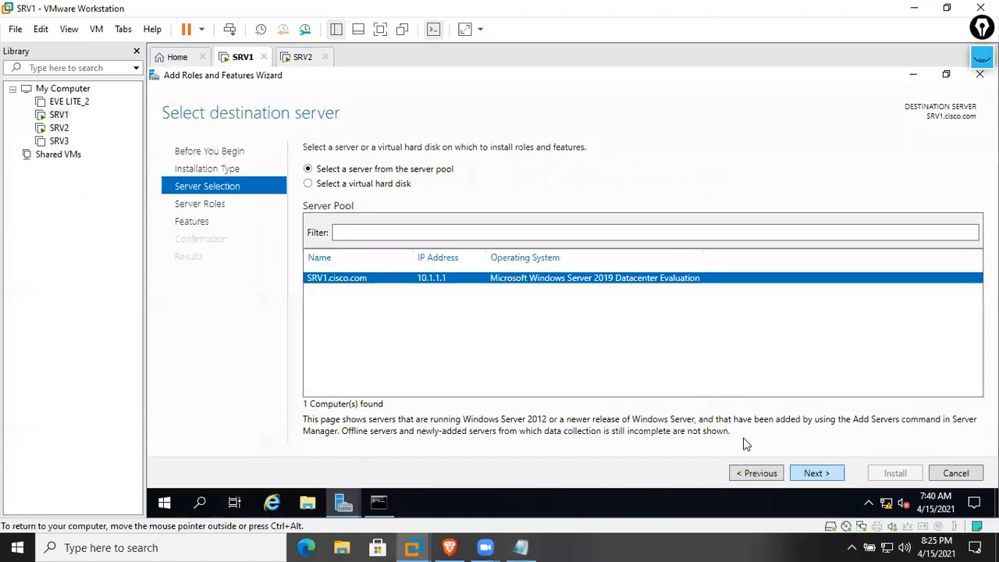
{"action": "left_click", "coordinate": [810, 473]}
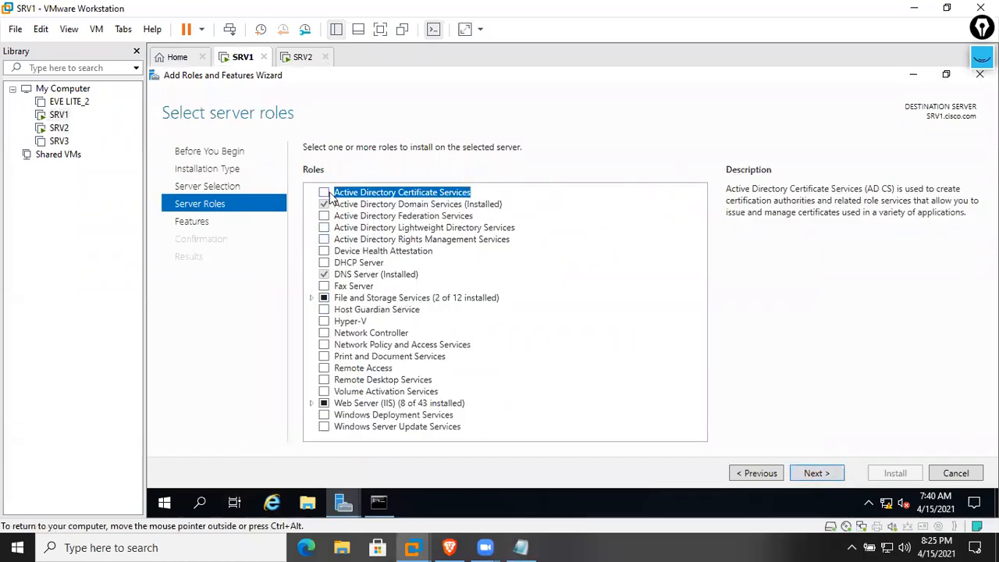
Add the Active Directory Certificate Services role with its required management features
{"action": "left_click", "coordinate": [325, 192]}
{"action": "left_click", "coordinate": [618, 404]}
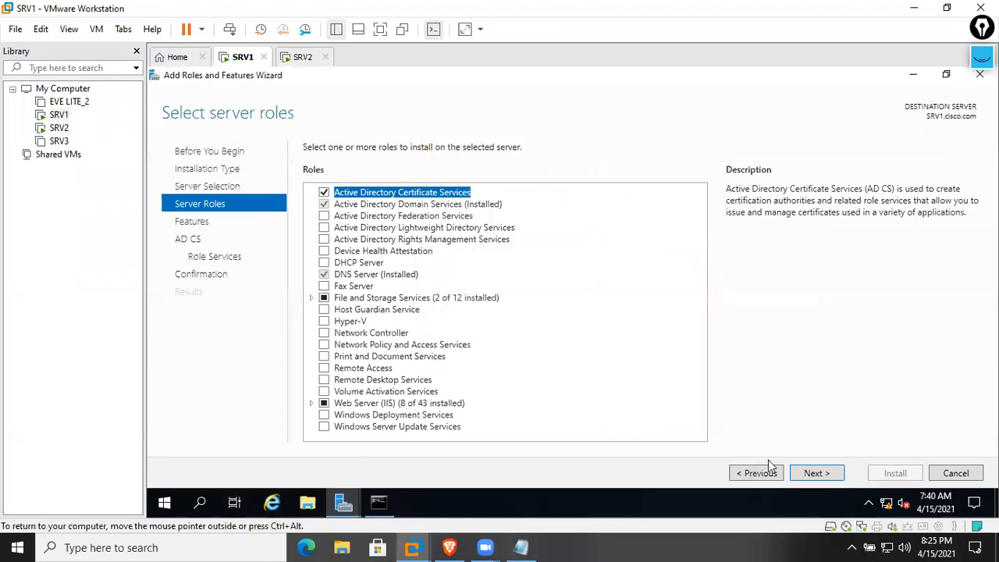
{"action": "left_click", "coordinate": [816, 473]}
{"action": "left_click", "coordinate": [816, 473]}
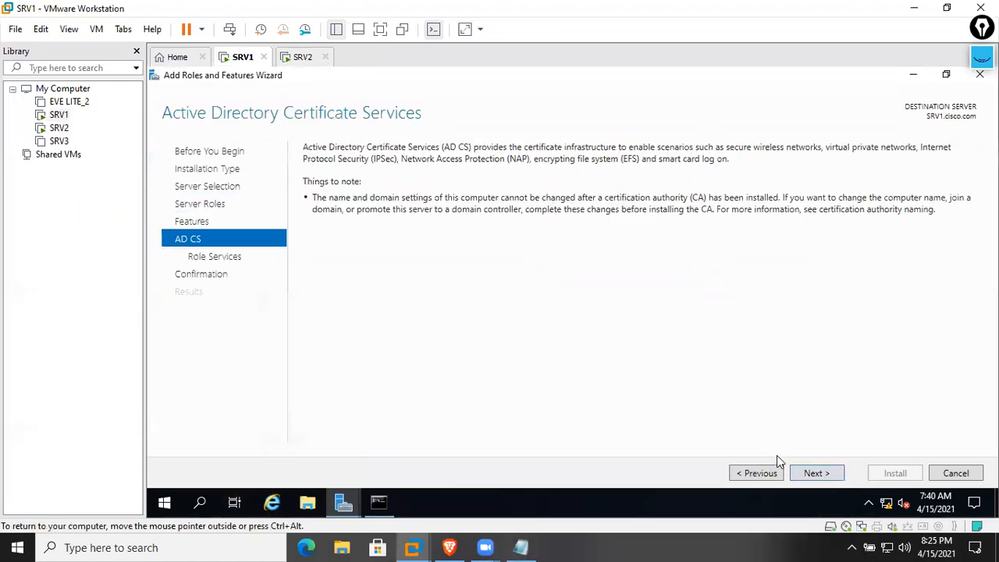
{"action": "left_click", "coordinate": [809, 479]}
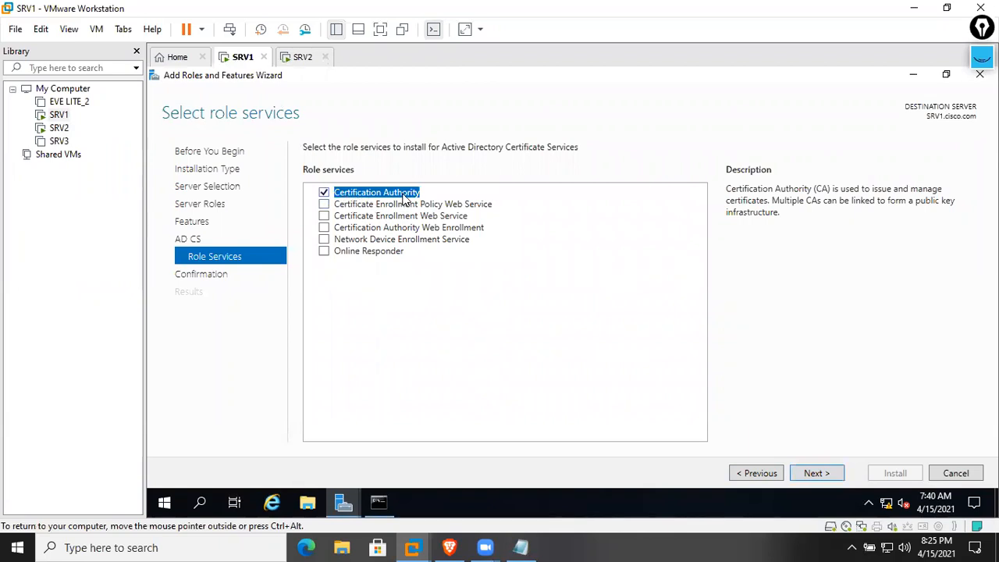
Add Certification Authority Web Enrollment with its required features and begin installation
{"action": "left_click", "coordinate": [397, 228]}
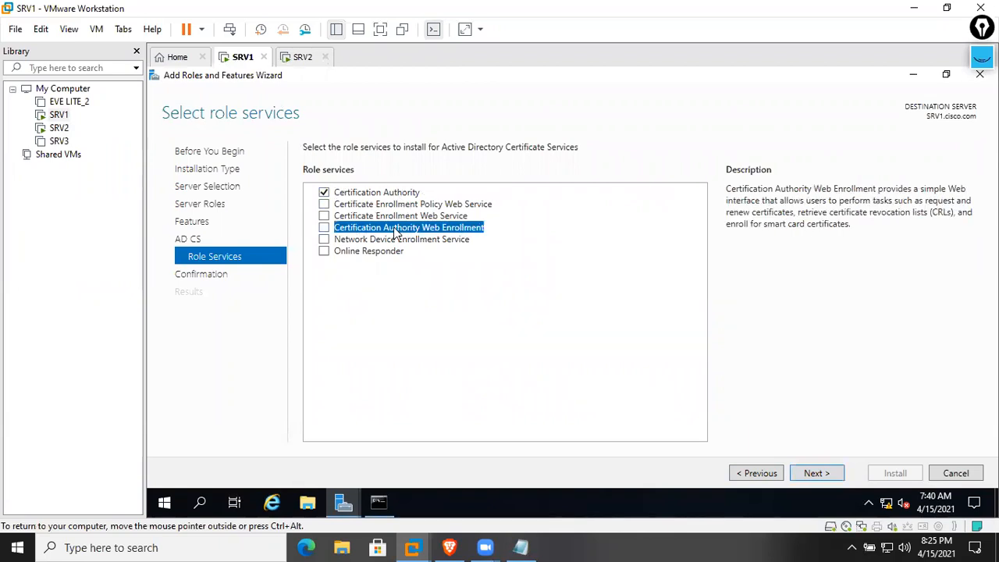
{"action": "left_click", "coordinate": [324, 228]}
{"action": "left_click", "coordinate": [616, 403]}
{"action": "left_click", "coordinate": [817, 474]}
{"action": "left_click", "coordinate": [894, 473]}
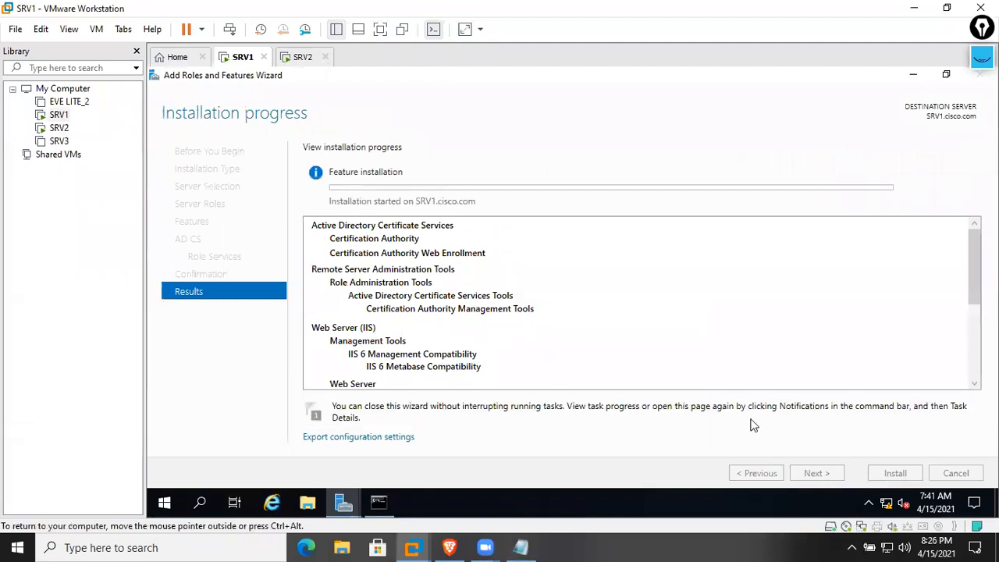
With Epic Pen's freehand pen, handwrite 'http' with an arrow above the wizard
{"action": "scroll", "coordinate": [524, 382], "scroll_direction": "down", "scroll_amount": 5}
{"action": "scroll", "coordinate": [510, 373], "scroll_direction": "up", "scroll_amount": 5}
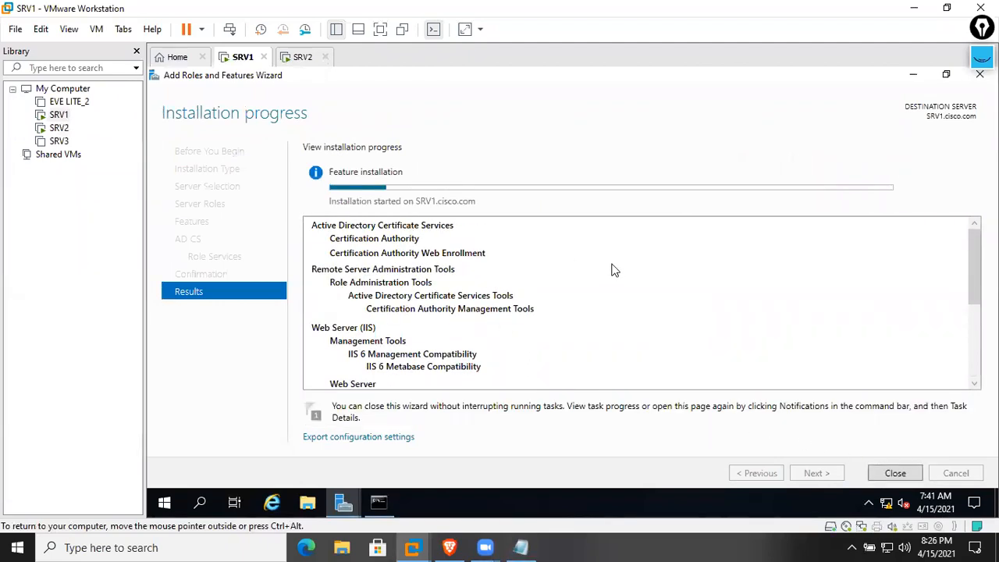
{"action": "left_click", "coordinate": [982, 58]}
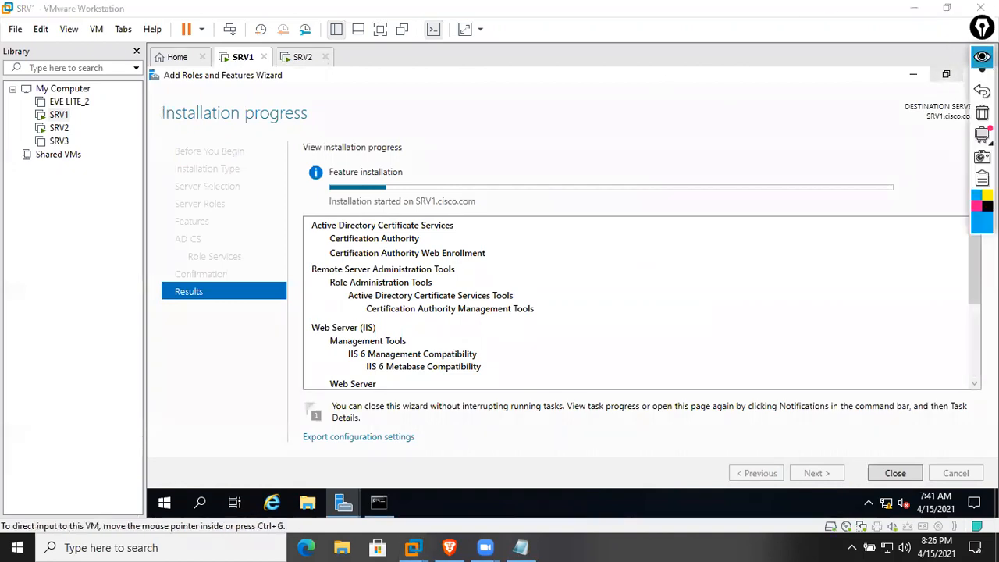
{"action": "left_click", "coordinate": [982, 101]}
{"action": "left_click", "coordinate": [915, 101]}
{"action": "left_click_drag", "start_coordinate": [500, 97], "coordinate": [521, 121]}
{"action": "left_click_drag", "start_coordinate": [517, 105], "coordinate": [542, 105]}
{"action": "left_click_drag", "start_coordinate": [534, 99], "coordinate": [551, 99]}
{"action": "left_click_drag", "start_coordinate": [470, 148], "coordinate": [580, 104]}
{"action": "left_click_drag", "start_coordinate": [570, 101], "coordinate": [574, 119]}
Sketch two server shapes and label them SRV1 and SRV2
{"action": "mouse_move", "coordinate": [589, 210]}
{"action": "left_mouse_down"}
{"action": "mouse_move", "coordinate": [606, 190]}
{"action": "mouse_move", "coordinate": [619, 202]}
{"action": "left_mouse_up"}
{"action": "mouse_move", "coordinate": [690, 182]}
{"action": "left_mouse_down"}
{"action": "mouse_move", "coordinate": [698, 122]}
{"action": "mouse_move", "coordinate": [712, 171]}
{"action": "left_mouse_up"}
{"action": "mouse_move", "coordinate": [602, 224]}
{"action": "left_mouse_down"}
{"action": "mouse_move", "coordinate": [598, 259]}
{"action": "mouse_move", "coordinate": [646, 217]}
{"action": "left_mouse_up"}
{"action": "mouse_move", "coordinate": [727, 179]}
{"action": "left_mouse_down"}
{"action": "mouse_move", "coordinate": [776, 179]}
{"action": "mouse_move", "coordinate": [812, 161]}
{"action": "left_mouse_up"}
{"action": "left_click_drag", "start_coordinate": [665, 199], "coordinate": [665, 220]}
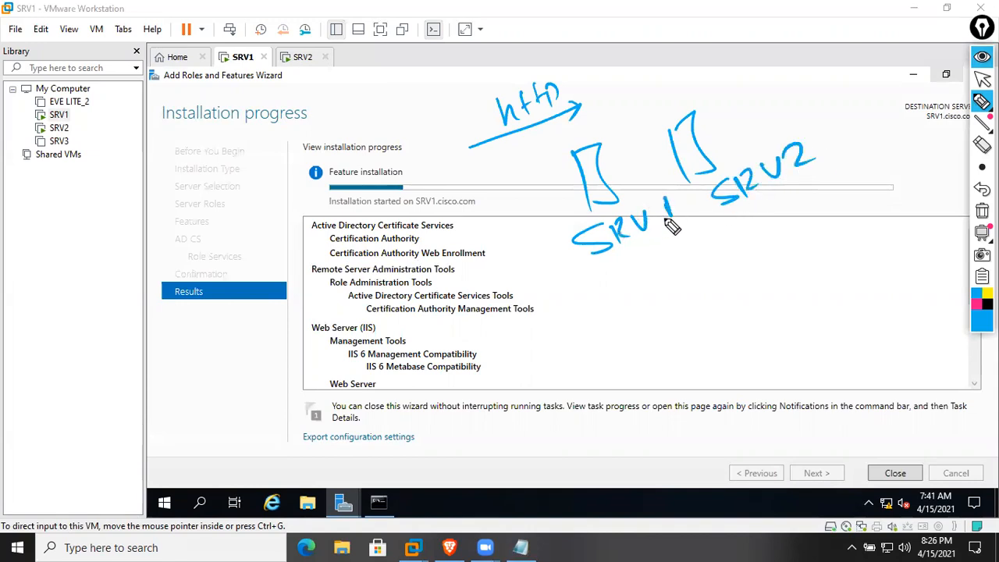
{"action": "left_click_drag", "start_coordinate": [582, 279], "coordinate": [695, 228]}
In pink, write SRV1's address and SRV2's address 10.1.1.2 under the server labels
{"action": "left_click", "coordinate": [975, 305]}
{"action": "left_click_drag", "start_coordinate": [602, 295], "coordinate": [601, 314]}
{"action": "mouse_move", "coordinate": [621, 295]}
{"action": "left_mouse_down"}
{"action": "mouse_move", "coordinate": [613, 310]}
{"action": "mouse_move", "coordinate": [622, 296]}
{"action": "mouse_move", "coordinate": [645, 305]}
{"action": "left_mouse_up"}
{"action": "left_click", "coordinate": [634, 306]}
{"action": "left_click", "coordinate": [652, 300]}
{"action": "mouse_move", "coordinate": [664, 269]}
{"action": "left_mouse_down"}
{"action": "mouse_move", "coordinate": [665, 288]}
{"action": "mouse_move", "coordinate": [677, 286]}
{"action": "left_mouse_up"}
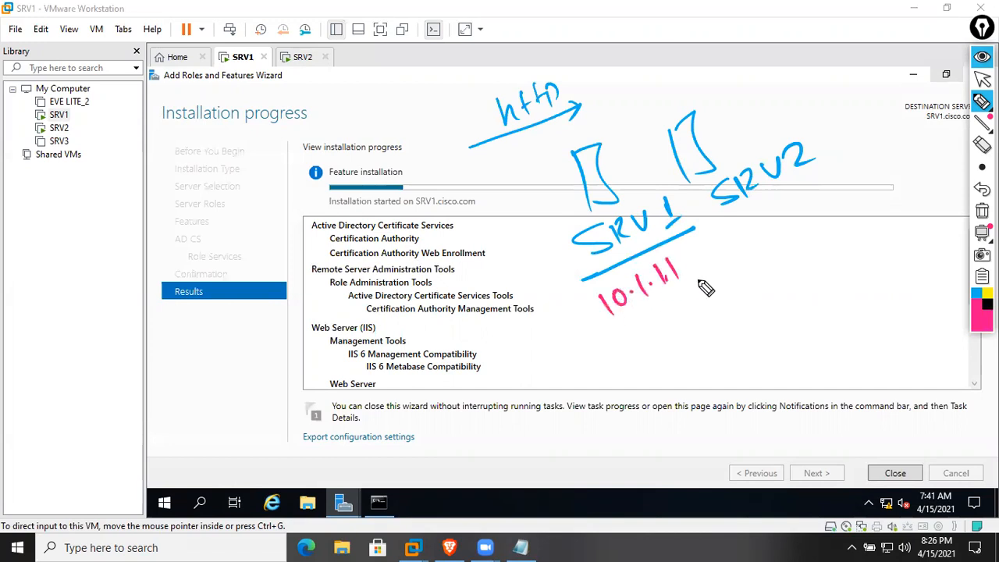
{"action": "left_click_drag", "start_coordinate": [738, 220], "coordinate": [831, 175]}
{"action": "left_click_drag", "start_coordinate": [769, 228], "coordinate": [766, 249]}
{"action": "mouse_move", "coordinate": [786, 227]}
{"action": "left_mouse_down"}
{"action": "mouse_move", "coordinate": [838, 219]}
{"action": "mouse_move", "coordinate": [902, 187]}
{"action": "left_mouse_up"}
{"action": "left_click", "coordinate": [802, 231]}
{"action": "left_click", "coordinate": [826, 222]}
{"action": "left_click", "coordinate": [851, 212]}
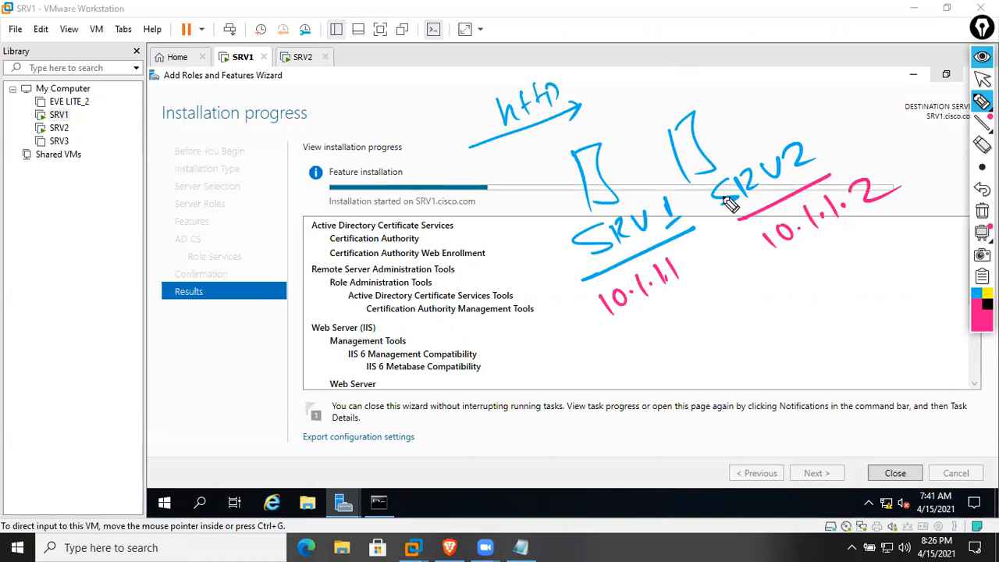
Write 'iis' above the SRV2 server
{"action": "left_click_drag", "start_coordinate": [672, 87], "coordinate": [676, 97]}
{"action": "left_click_drag", "start_coordinate": [666, 72], "coordinate": [675, 73]}
{"action": "mouse_move", "coordinate": [691, 76]}
{"action": "left_mouse_down"}
{"action": "mouse_move", "coordinate": [695, 85]}
{"action": "mouse_move", "coordinate": [682, 61]}
{"action": "left_mouse_up"}
{"action": "left_click_drag", "start_coordinate": [720, 53], "coordinate": [711, 81]}
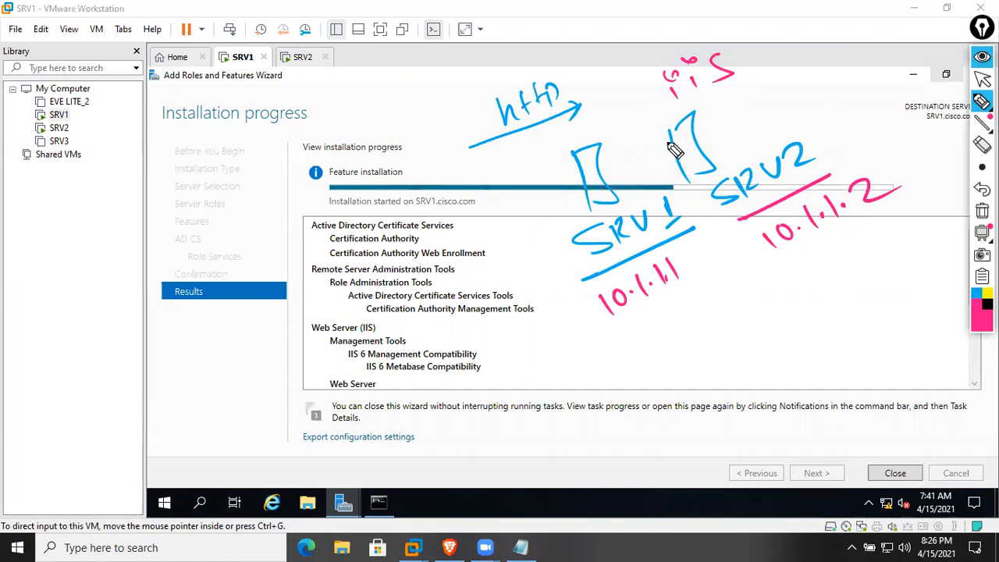
Draw arrows from SRV1 to SRV2 and downward, and write and circle a 'CA PKI' note
{"action": "left_click", "coordinate": [593, 169]}
{"action": "mouse_move", "coordinate": [592, 169]}
{"action": "left_mouse_down"}
{"action": "mouse_move", "coordinate": [668, 143]}
{"action": "mouse_move", "coordinate": [664, 153]}
{"action": "left_mouse_up"}
{"action": "mouse_move", "coordinate": [559, 188]}
{"action": "left_mouse_down"}
{"action": "mouse_move", "coordinate": [483, 233]}
{"action": "mouse_move", "coordinate": [524, 228]}
{"action": "left_mouse_up"}
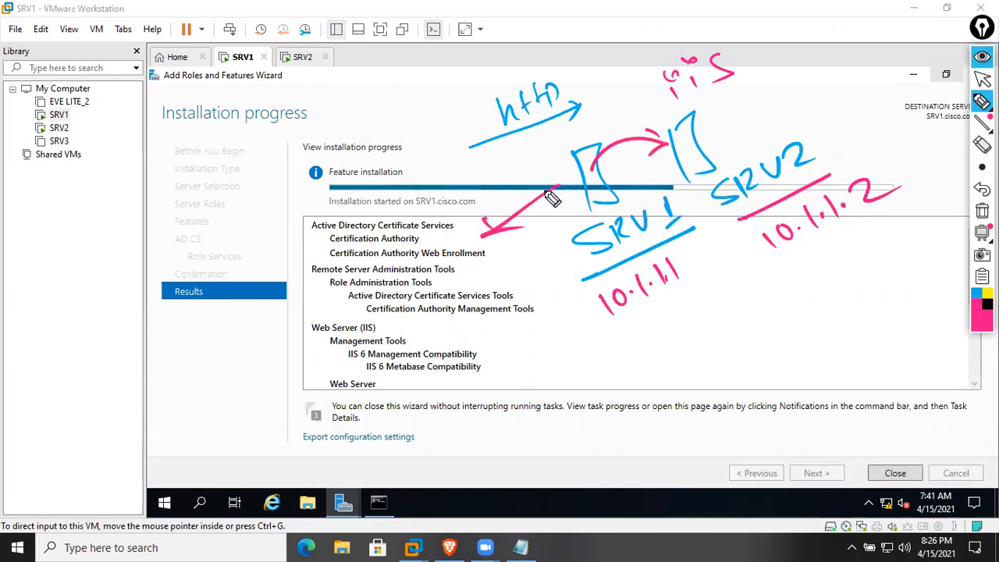
{"action": "mouse_move", "coordinate": [437, 269]}
{"action": "left_mouse_down"}
{"action": "mouse_move", "coordinate": [445, 312]}
{"action": "mouse_move", "coordinate": [476, 274]}
{"action": "mouse_move", "coordinate": [375, 367]}
{"action": "left_mouse_up"}
{"action": "mouse_move", "coordinate": [446, 351]}
{"action": "left_mouse_down"}
{"action": "mouse_move", "coordinate": [462, 321]}
{"action": "mouse_move", "coordinate": [492, 339]}
{"action": "left_mouse_up"}
{"action": "left_click", "coordinate": [509, 283]}
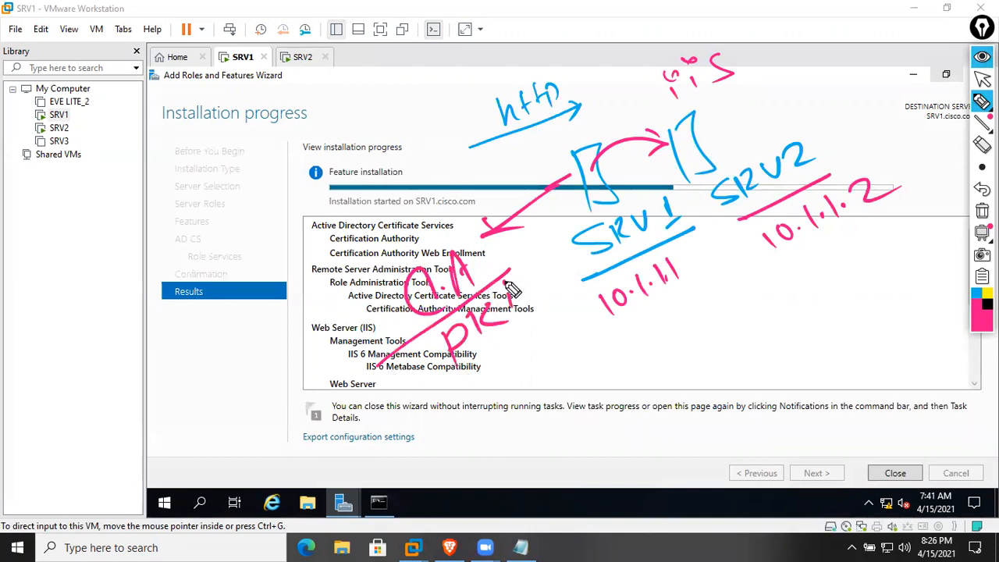
{"action": "left_click_drag", "start_coordinate": [500, 241], "coordinate": [468, 230]}
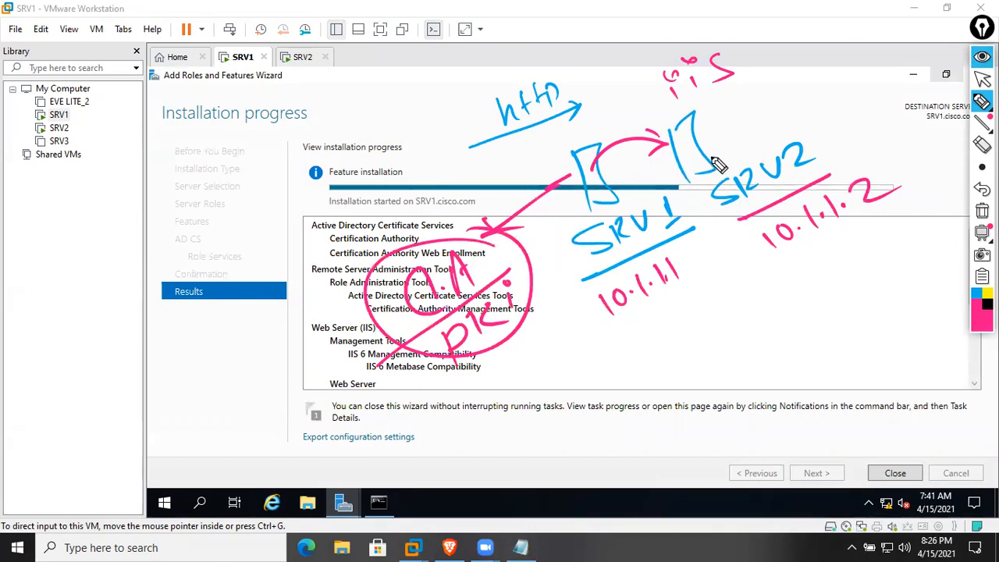
Write 'https' above SRV2 with an arrow and circle it
{"action": "left_click_drag", "start_coordinate": [730, 109], "coordinate": [753, 149]}
{"action": "left_click_drag", "start_coordinate": [765, 113], "coordinate": [769, 148]}
{"action": "mouse_move", "coordinate": [790, 88]}
{"action": "left_mouse_down"}
{"action": "mouse_move", "coordinate": [790, 117]}
{"action": "mouse_move", "coordinate": [834, 103]}
{"action": "left_mouse_up"}
{"action": "left_click_drag", "start_coordinate": [855, 70], "coordinate": [840, 109]}
{"action": "left_click_drag", "start_coordinate": [730, 160], "coordinate": [882, 109]}
{"action": "left_click_drag", "start_coordinate": [863, 103], "coordinate": [874, 129]}
{"action": "mouse_move", "coordinate": [906, 82]}
{"action": "left_mouse_down"}
{"action": "mouse_move", "coordinate": [701, 168]}
{"action": "mouse_move", "coordinate": [761, 174]}
{"action": "left_mouse_up"}
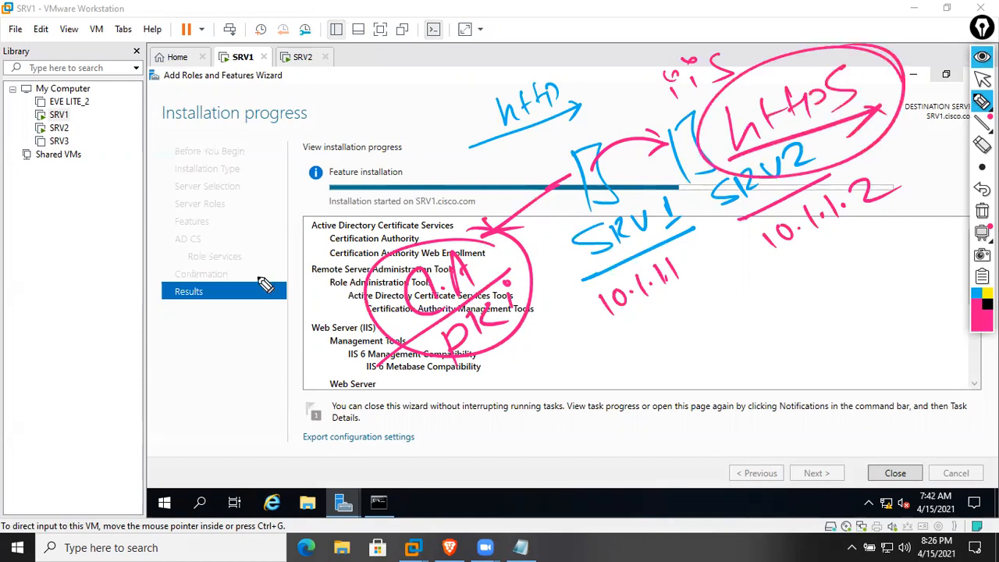
{"action": "mouse_move", "coordinate": [166, 160]}
{"action": "left_mouse_down"}
{"action": "mouse_move", "coordinate": [190, 190]}
{"action": "mouse_move", "coordinate": [204, 160]}
{"action": "mouse_move", "coordinate": [228, 177]}
{"action": "left_mouse_up"}
{"action": "left_click", "coordinate": [208, 127]}
{"action": "left_click_drag", "start_coordinate": [232, 139], "coordinate": [245, 154]}
{"action": "mouse_move", "coordinate": [256, 117]}
{"action": "left_mouse_down"}
{"action": "mouse_move", "coordinate": [252, 153]}
{"action": "mouse_move", "coordinate": [262, 131]}
{"action": "mouse_move", "coordinate": [273, 153]}
{"action": "left_mouse_up"}
{"action": "mouse_move", "coordinate": [276, 79]}
{"action": "left_mouse_down"}
{"action": "mouse_move", "coordinate": [282, 164]}
{"action": "mouse_move", "coordinate": [305, 112]}
{"action": "left_mouse_up"}
{"action": "mouse_move", "coordinate": [309, 89]}
{"action": "left_mouse_down"}
{"action": "mouse_move", "coordinate": [315, 103]}
{"action": "mouse_move", "coordinate": [342, 75]}
{"action": "left_mouse_up"}
{"action": "left_click", "coordinate": [310, 77]}
{"action": "mouse_move", "coordinate": [348, 50]}
{"action": "left_mouse_down"}
{"action": "mouse_move", "coordinate": [361, 61]}
{"action": "mouse_move", "coordinate": [383, 53]}
{"action": "left_mouse_up"}
{"action": "left_click", "coordinate": [370, 56]}
{"action": "mouse_move", "coordinate": [400, 35]}
{"action": "left_mouse_down"}
{"action": "mouse_move", "coordinate": [398, 45]}
{"action": "mouse_move", "coordinate": [426, 27]}
{"action": "left_mouse_up"}
{"action": "left_click_drag", "start_coordinate": [195, 191], "coordinate": [400, 49]}
Note at lower left that http is plain text, then erase all the ink
{"action": "left_click_drag", "start_coordinate": [168, 363], "coordinate": [155, 423]}
{"action": "mouse_move", "coordinate": [160, 402]}
{"action": "left_mouse_down"}
{"action": "mouse_move", "coordinate": [179, 383]}
{"action": "mouse_move", "coordinate": [187, 406]}
{"action": "left_mouse_up"}
{"action": "mouse_move", "coordinate": [202, 344]}
{"action": "left_mouse_down"}
{"action": "mouse_move", "coordinate": [195, 388]}
{"action": "mouse_move", "coordinate": [211, 356]}
{"action": "left_mouse_up"}
{"action": "mouse_move", "coordinate": [214, 327]}
{"action": "left_mouse_down"}
{"action": "mouse_move", "coordinate": [218, 384]}
{"action": "mouse_move", "coordinate": [234, 343]}
{"action": "left_mouse_up"}
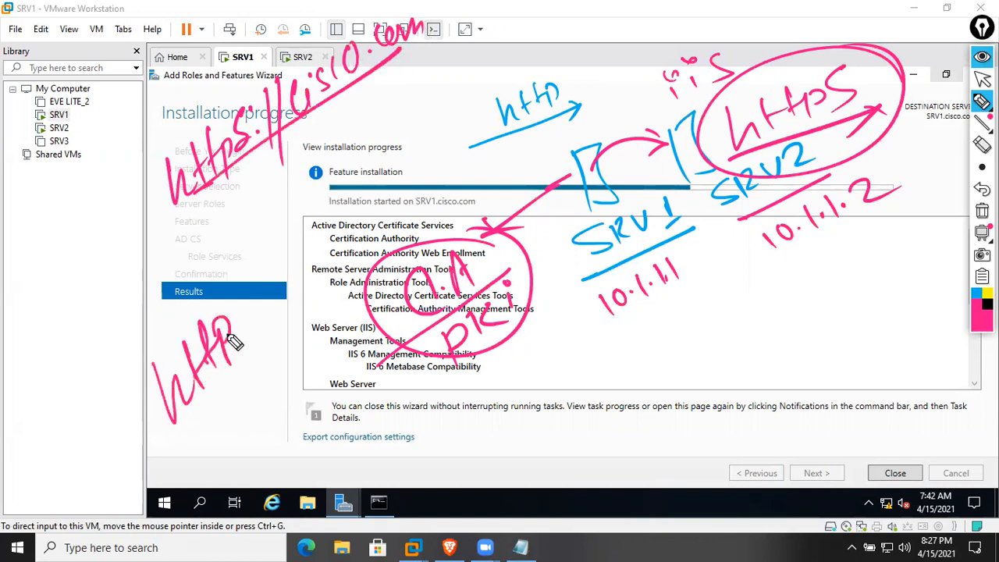
{"action": "left_click_drag", "start_coordinate": [151, 466], "coordinate": [264, 324]}
{"action": "left_click", "coordinate": [242, 338]}
{"action": "left_click_drag", "start_coordinate": [221, 426], "coordinate": [228, 478]}
{"action": "mouse_move", "coordinate": [231, 402]}
{"action": "left_mouse_down"}
{"action": "mouse_move", "coordinate": [232, 414]}
{"action": "mouse_move", "coordinate": [263, 402]}
{"action": "mouse_move", "coordinate": [296, 346]}
{"action": "mouse_move", "coordinate": [328, 337]}
{"action": "left_mouse_up"}
{"action": "left_click_drag", "start_coordinate": [208, 472], "coordinate": [330, 353]}
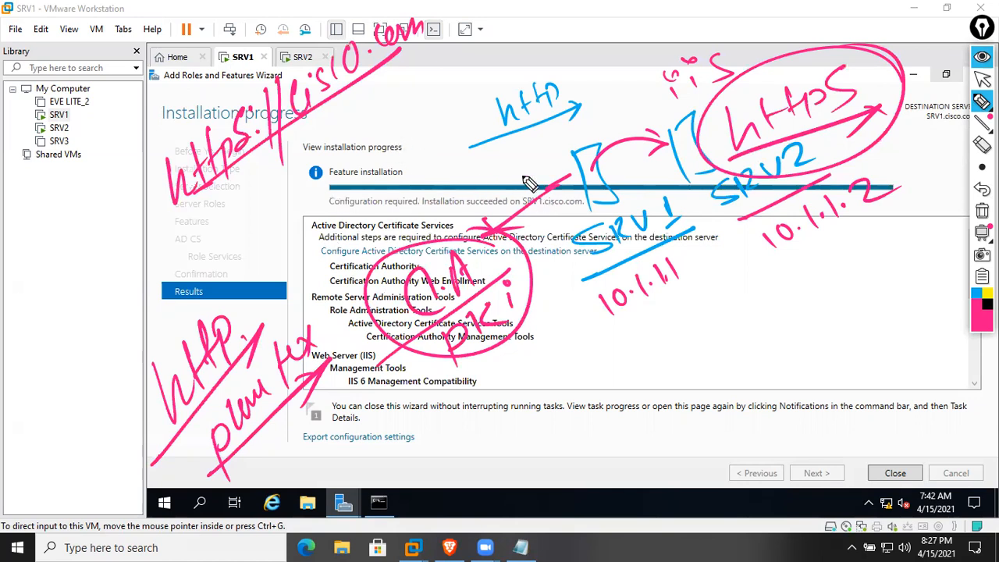
{"action": "left_click", "coordinate": [983, 211]}
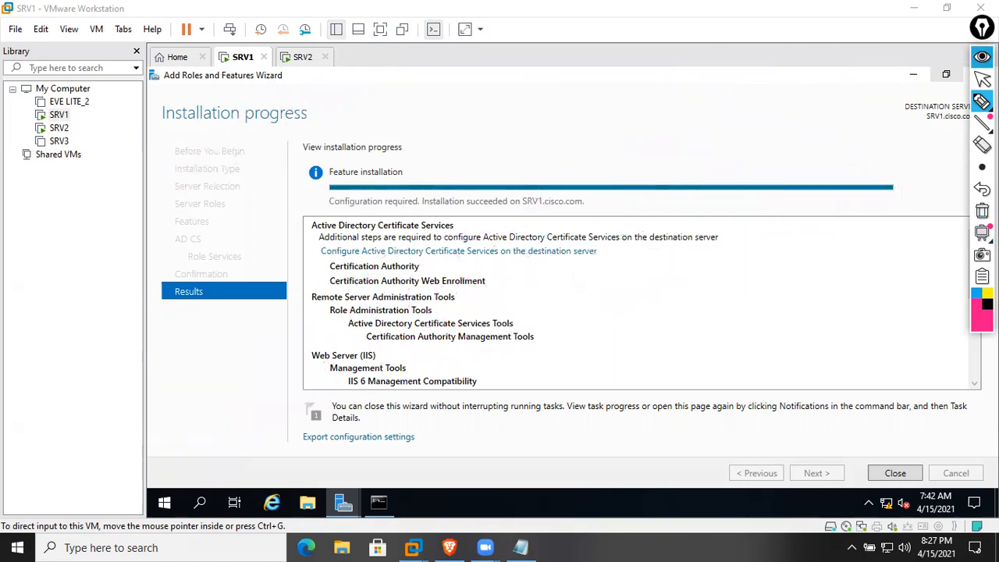
Collapse the annotation toolbar and launch the AD CS configuration wizard, maximised
{"action": "left_click", "coordinate": [982, 57]}
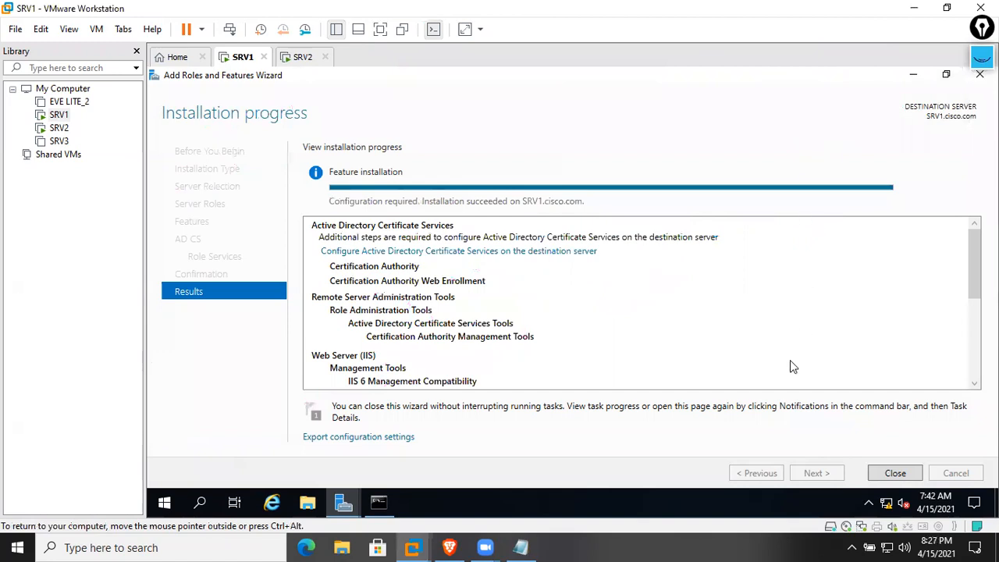
{"action": "scroll", "coordinate": [669, 350], "scroll_direction": "down", "scroll_amount": 5}
{"action": "scroll", "coordinate": [662, 346], "scroll_direction": "up", "scroll_amount": 5}
{"action": "left_click", "coordinate": [390, 251]}
{"action": "left_click", "coordinate": [694, 117]}
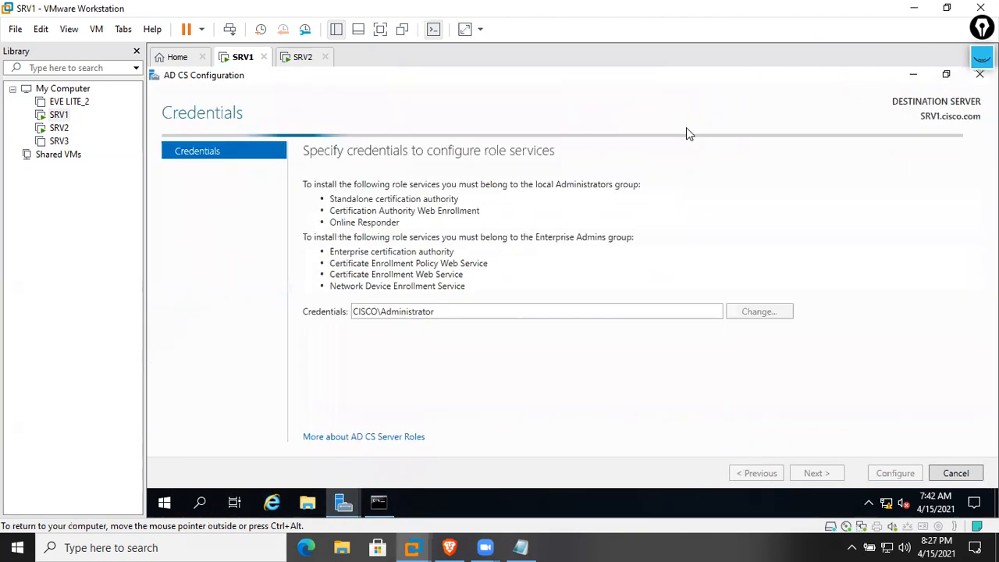
Keep the administrator credentials, select Certification Authority and Web Enrollment, and keep Enterprise CA
{"action": "left_click", "coordinate": [816, 474]}
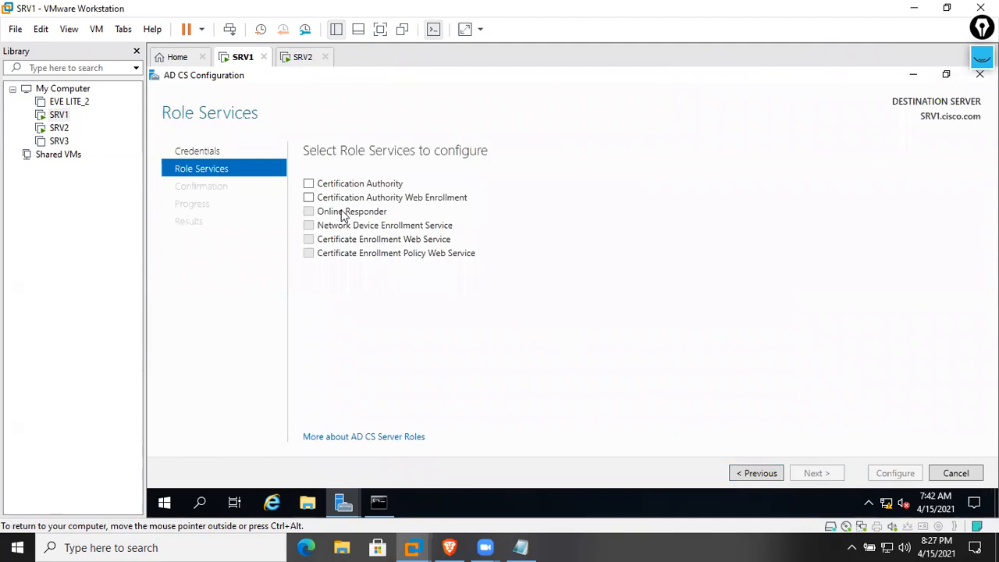
{"action": "left_click", "coordinate": [308, 184]}
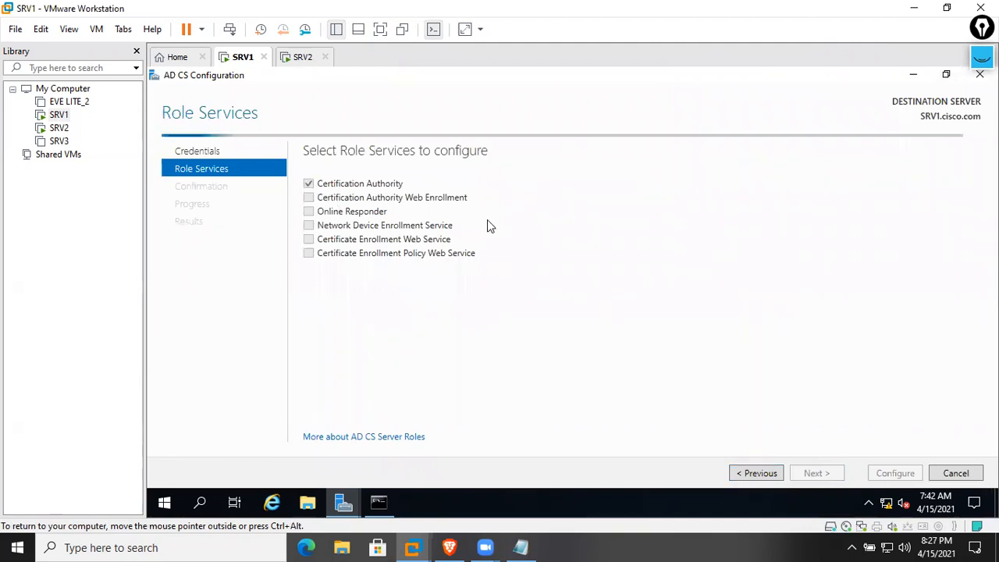
{"action": "left_click", "coordinate": [309, 198]}
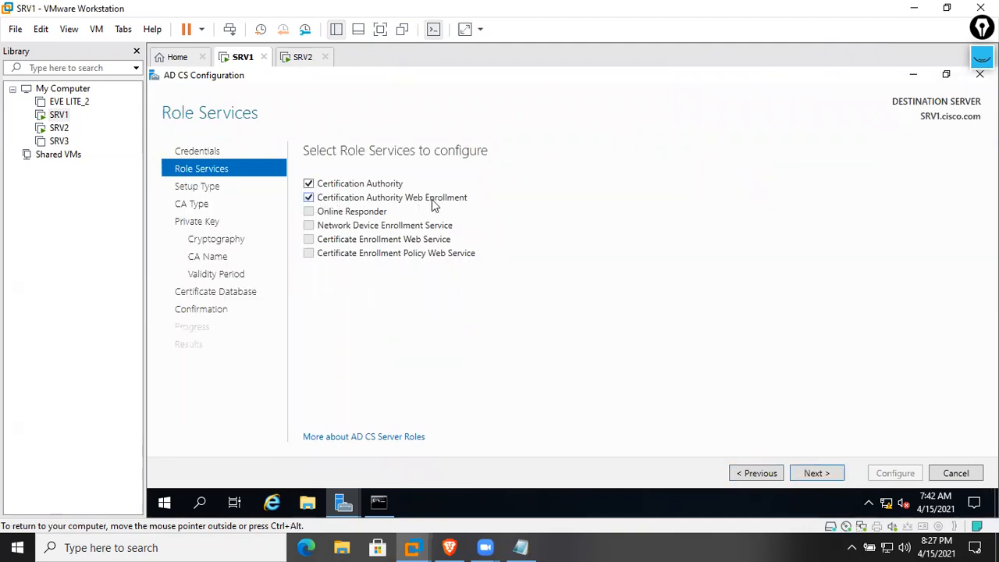
{"action": "left_click", "coordinate": [815, 474]}
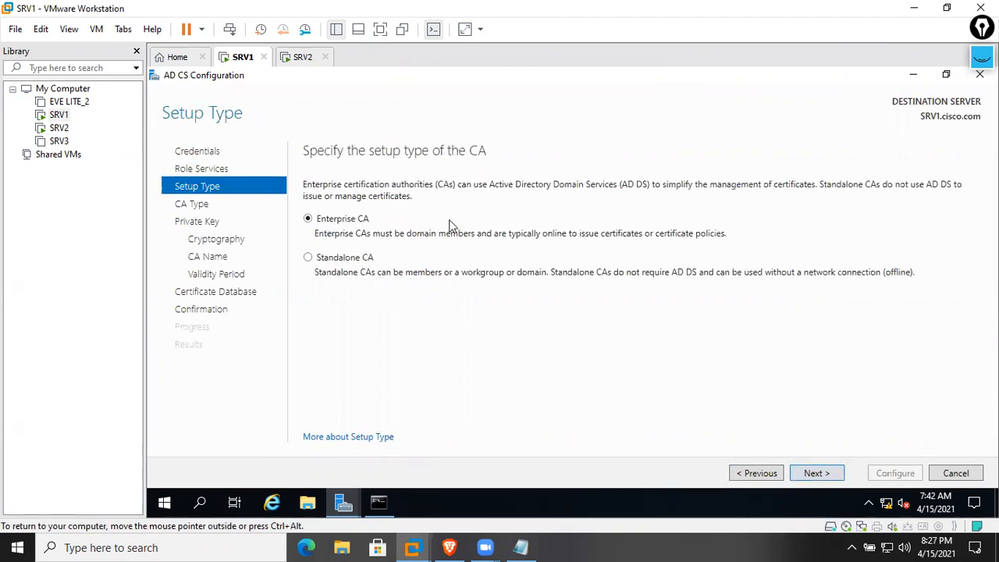
{"action": "left_click", "coordinate": [814, 476]}
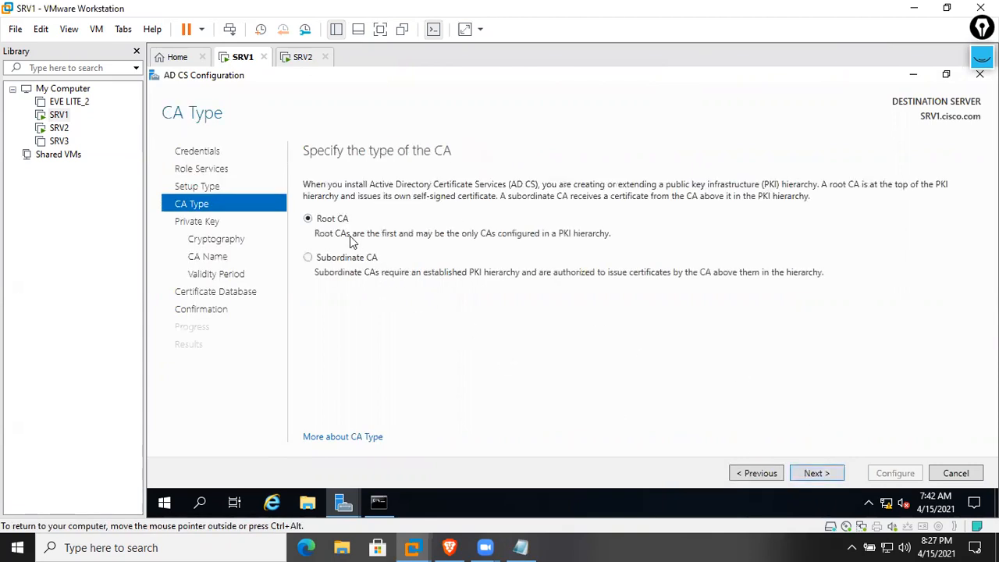
Keep Root CA and a new private key, using a 4096-bit key with SHA512 hashing
{"action": "left_click", "coordinate": [822, 472]}
{"action": "left_click", "coordinate": [834, 478]}
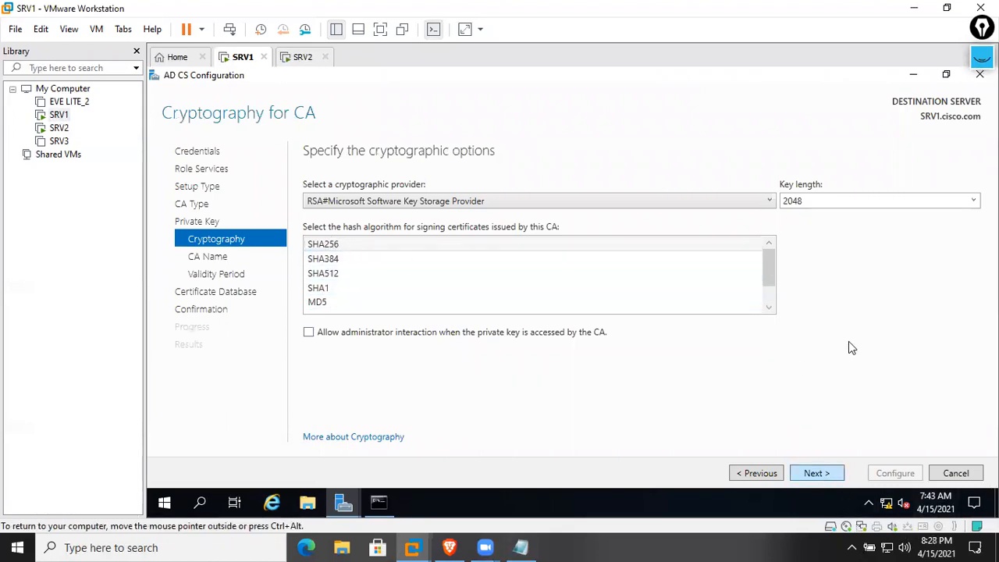
{"action": "left_click", "coordinate": [973, 200]}
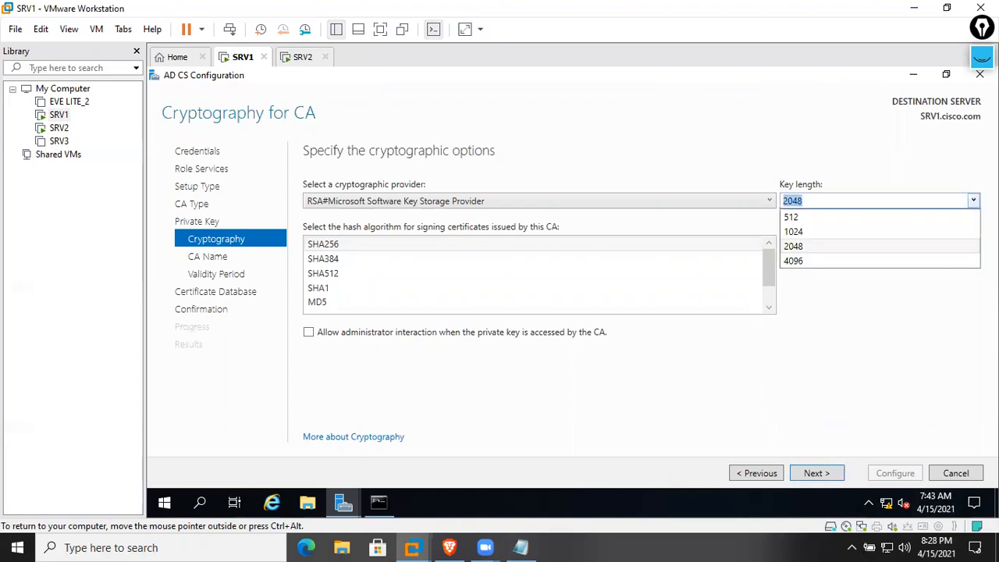
{"action": "left_click", "coordinate": [826, 260]}
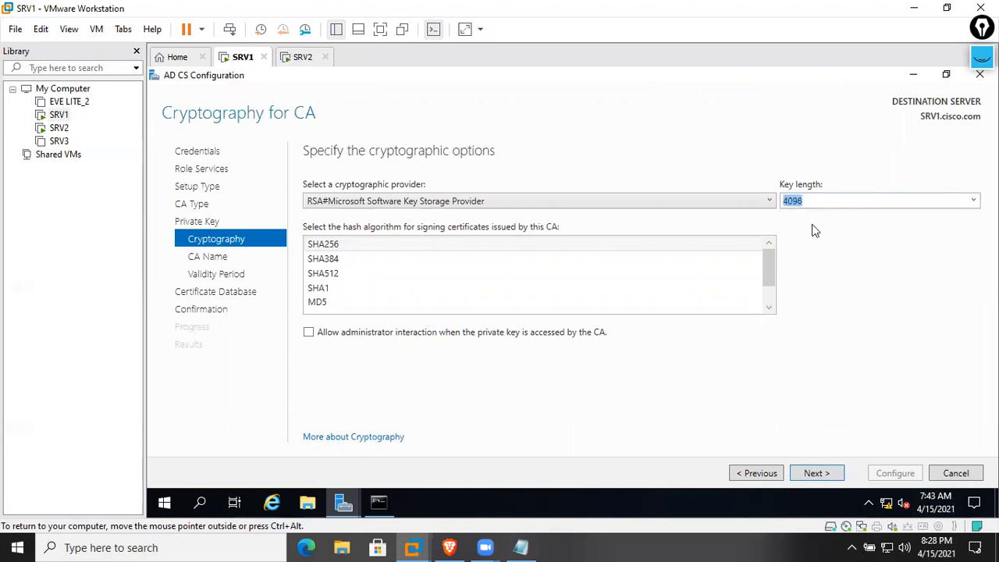
{"action": "left_click", "coordinate": [814, 198]}
{"action": "left_click", "coordinate": [348, 275]}
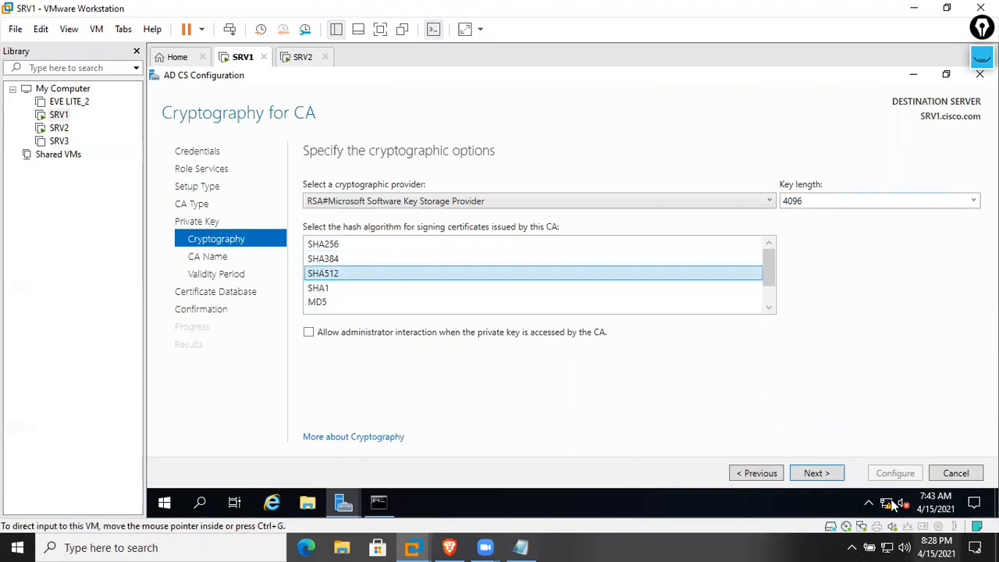
Keep name cisco-SRV1-CA, 5-year validity and default database locations, apply, and close both wizards
{"action": "left_click", "coordinate": [816, 475]}
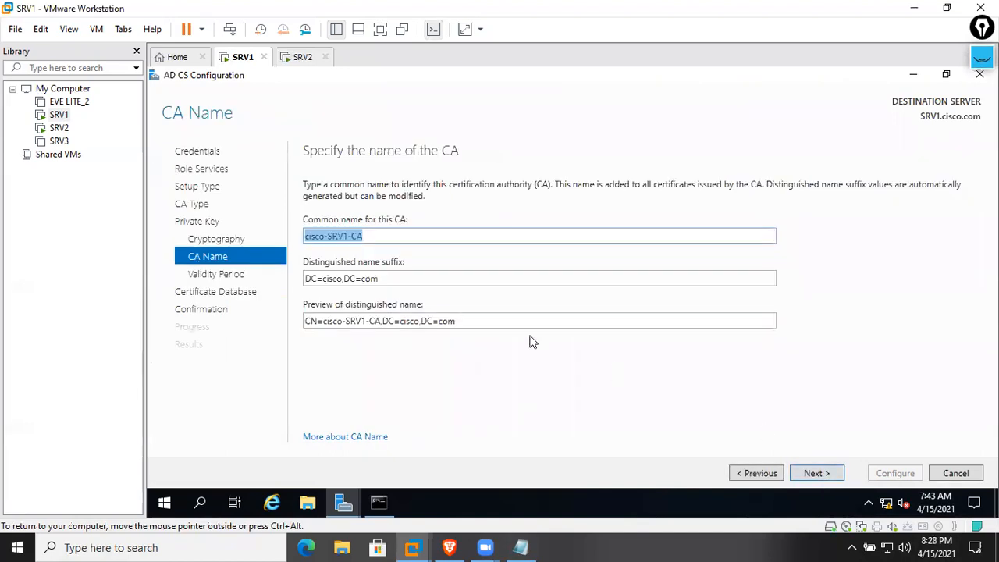
{"action": "left_click", "coordinate": [816, 474]}
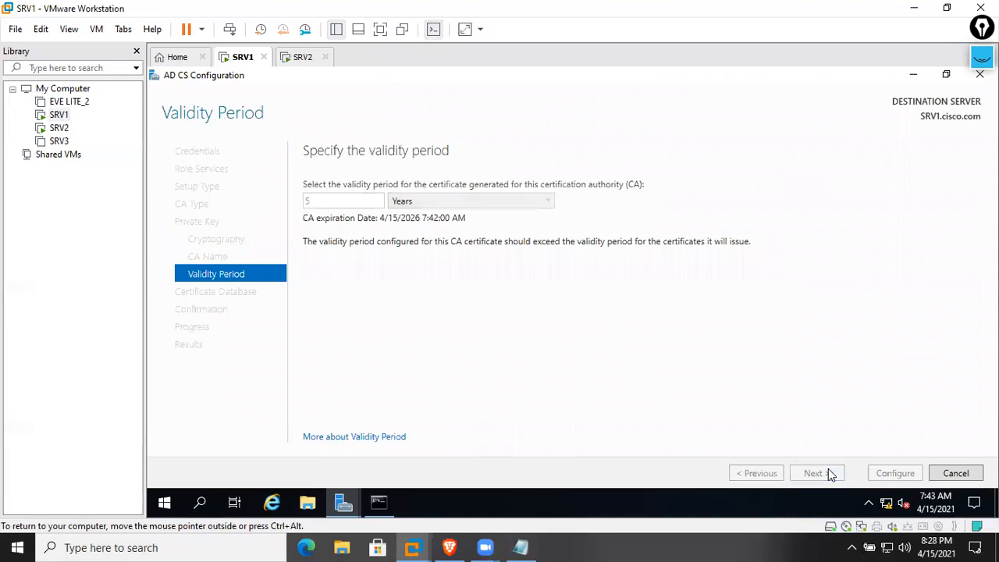
{"action": "left_click", "coordinate": [830, 474]}
{"action": "left_click", "coordinate": [834, 475]}
{"action": "left_click", "coordinate": [895, 474]}
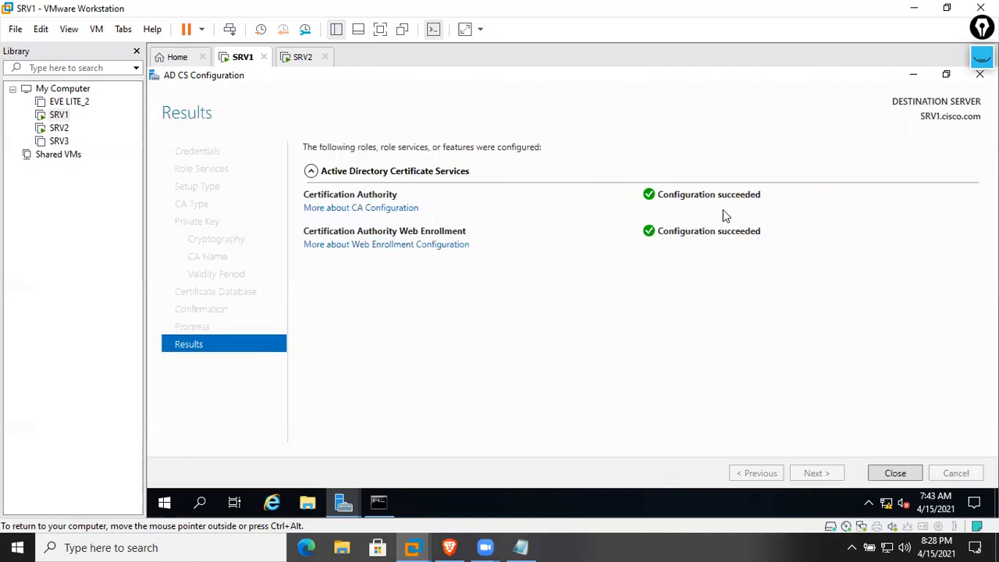
{"action": "left_click", "coordinate": [898, 474]}
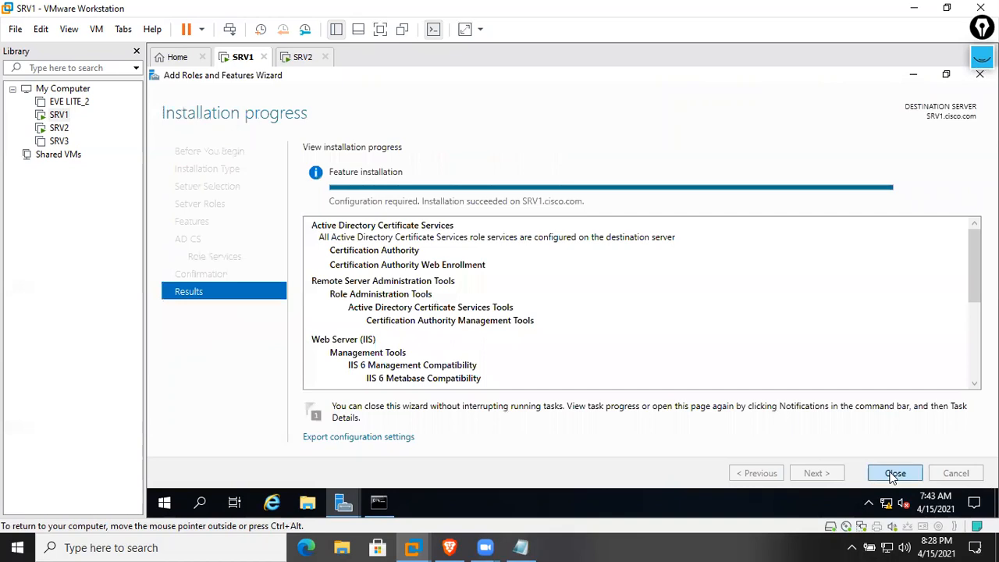
{"action": "left_click", "coordinate": [894, 474]}
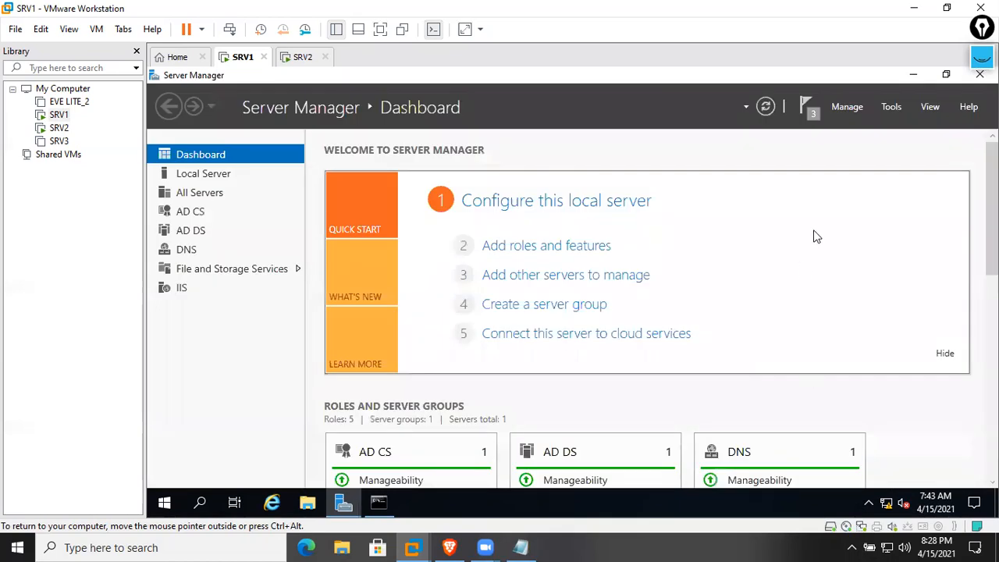
Check the installation notifications and open the Certification Authority console maximised
{"action": "left_click", "coordinate": [808, 107]}
{"action": "left_click", "coordinate": [685, 198]}
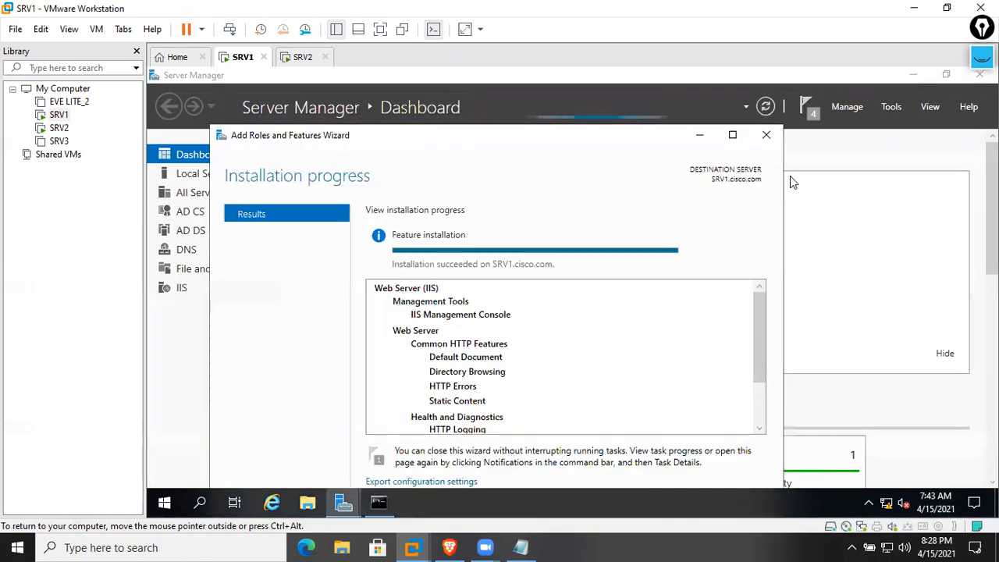
{"action": "left_click", "coordinate": [763, 136]}
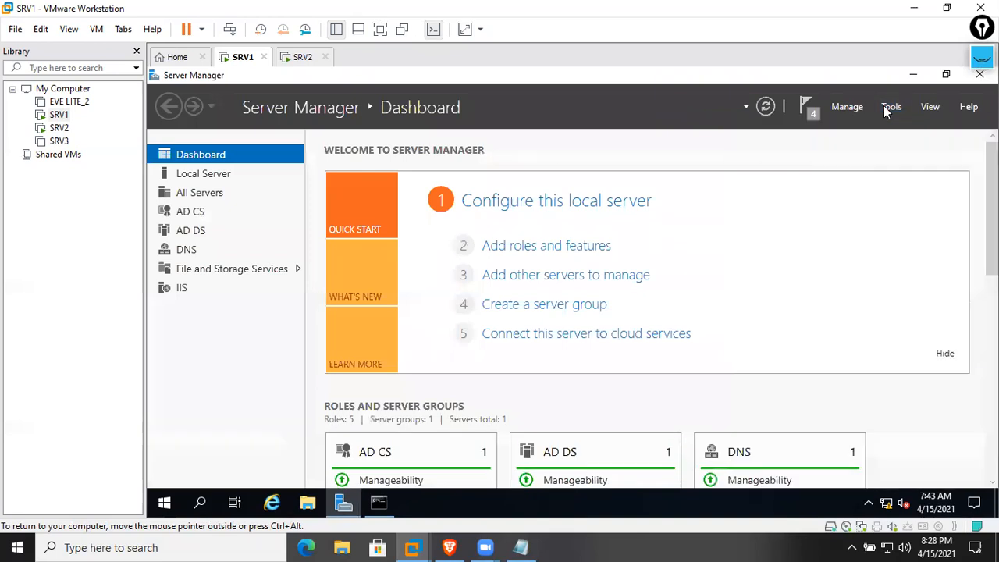
{"action": "left_click", "coordinate": [890, 107]}
{"action": "left_click", "coordinate": [830, 223]}
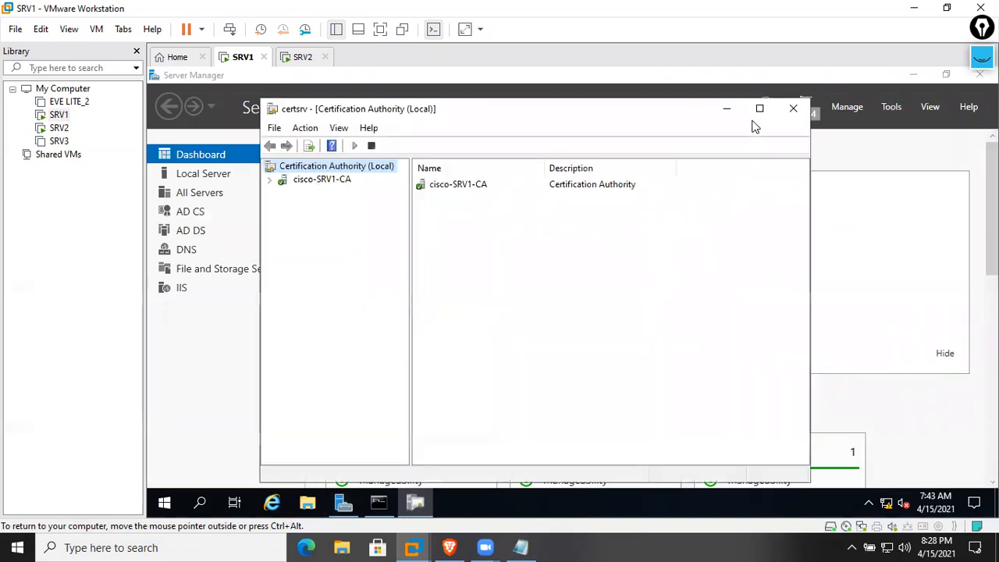
{"action": "left_click", "coordinate": [757, 108]}
Browse cisco-SRV1-CA's Revoked, Issued, Pending and Failed folders and its templates, including Web Server
{"action": "double_click", "coordinate": [420, 153]}
{"action": "double_click", "coordinate": [349, 149]}
{"action": "left_click", "coordinate": [236, 170]}
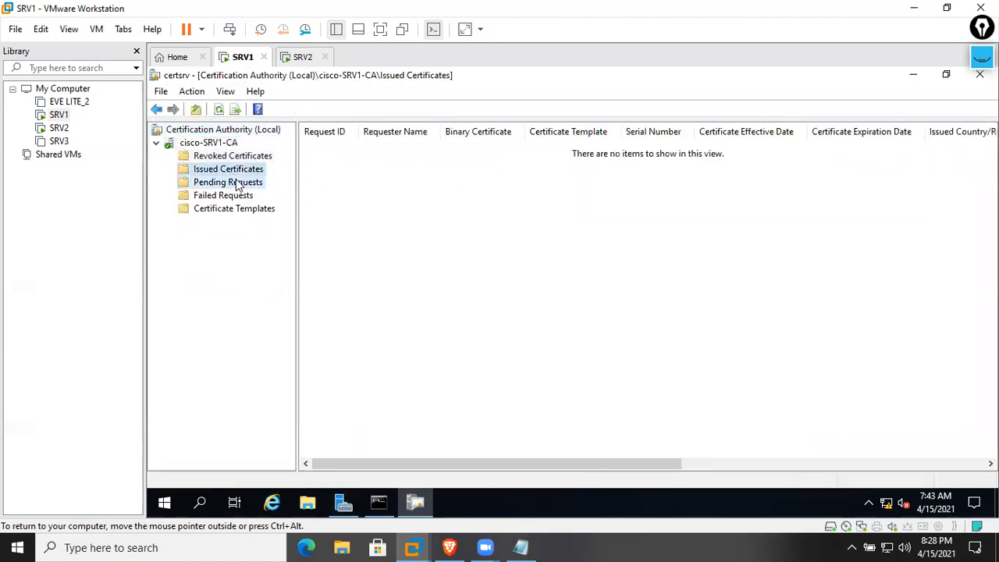
{"action": "left_click", "coordinate": [236, 183]}
{"action": "left_click", "coordinate": [245, 196]}
{"action": "left_click", "coordinate": [248, 208]}
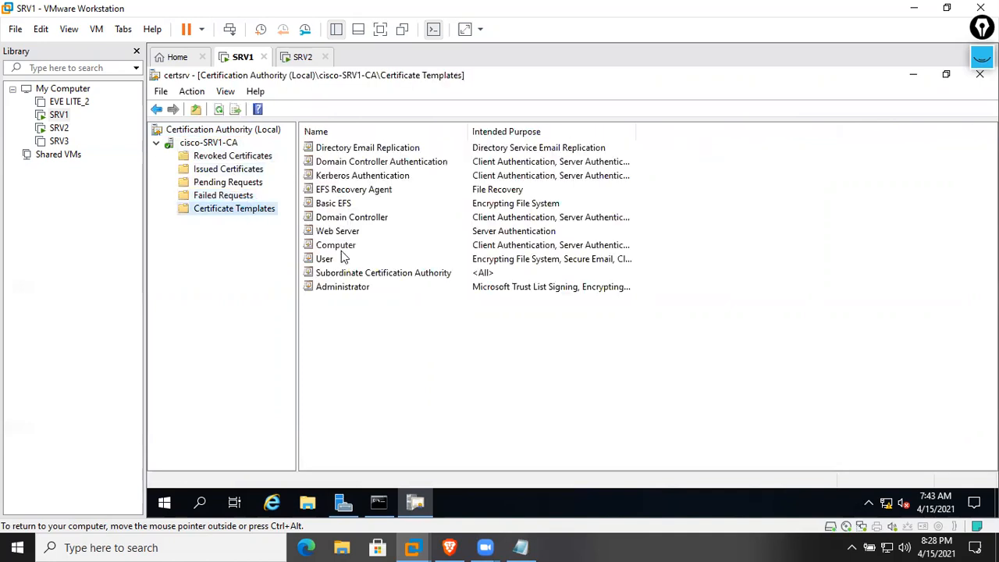
{"action": "left_click_drag", "start_coordinate": [402, 374], "coordinate": [690, 117]}
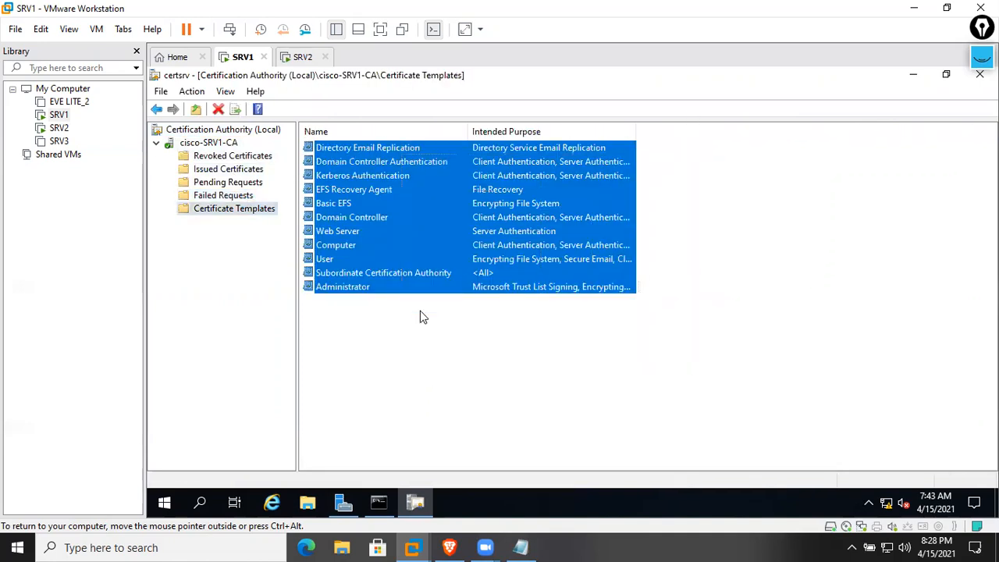
{"action": "left_click", "coordinate": [419, 312]}
{"action": "left_click", "coordinate": [383, 234]}
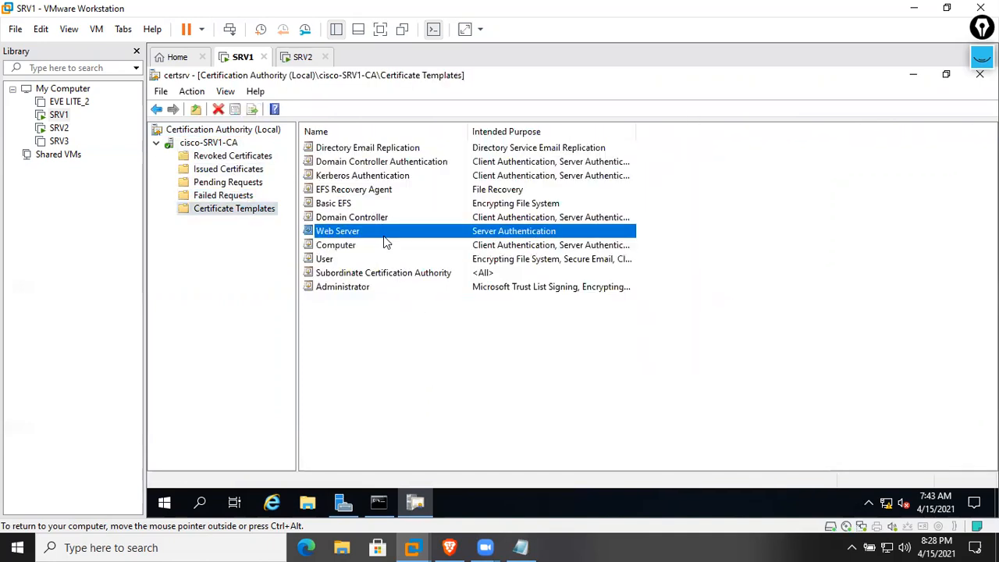
{"action": "left_click", "coordinate": [437, 351]}
{"action": "left_click", "coordinate": [271, 502]}
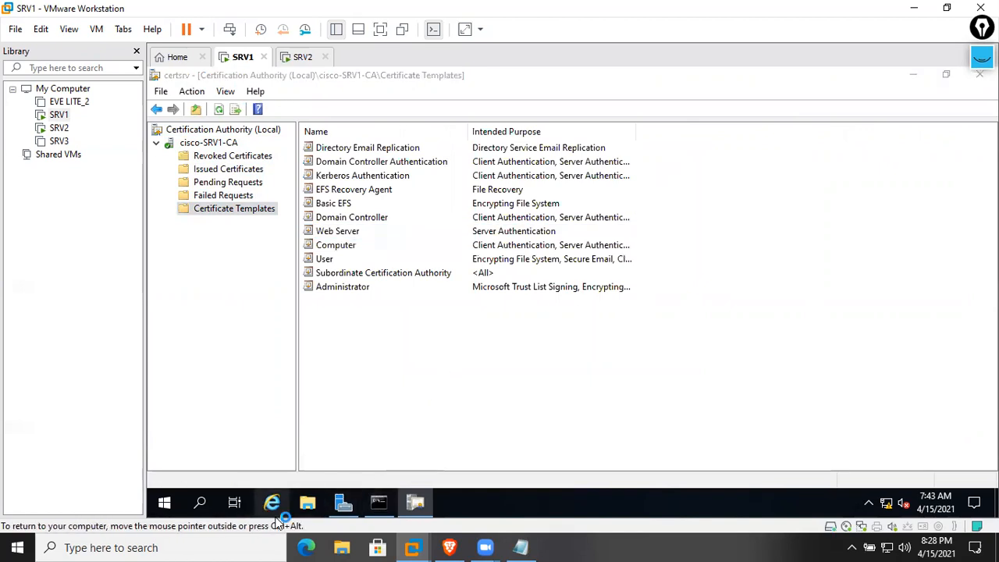
{"action": "left_click", "coordinate": [416, 96]}
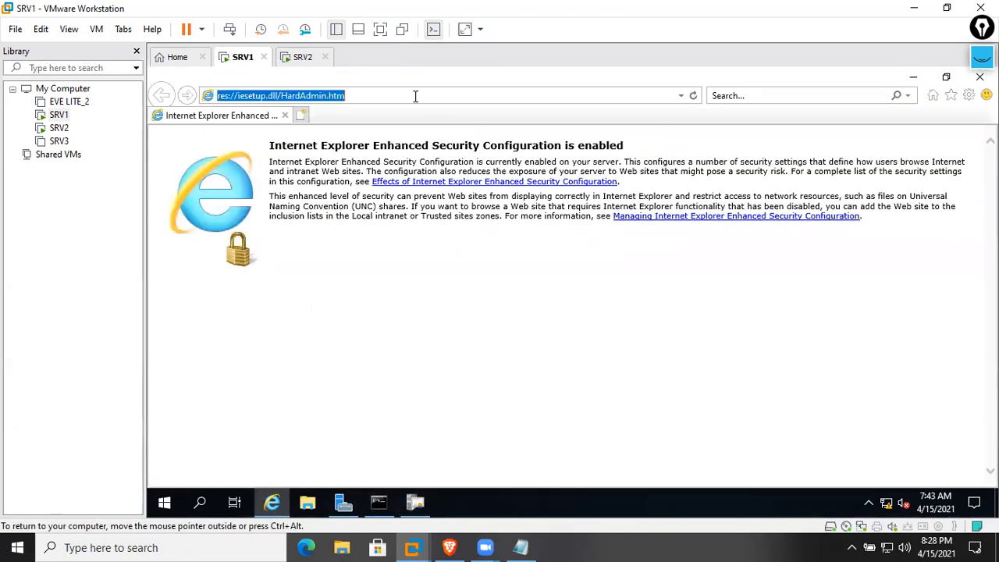
{"action": "key", "text": "BackSpace"}
{"action": "type", "text": "http"}
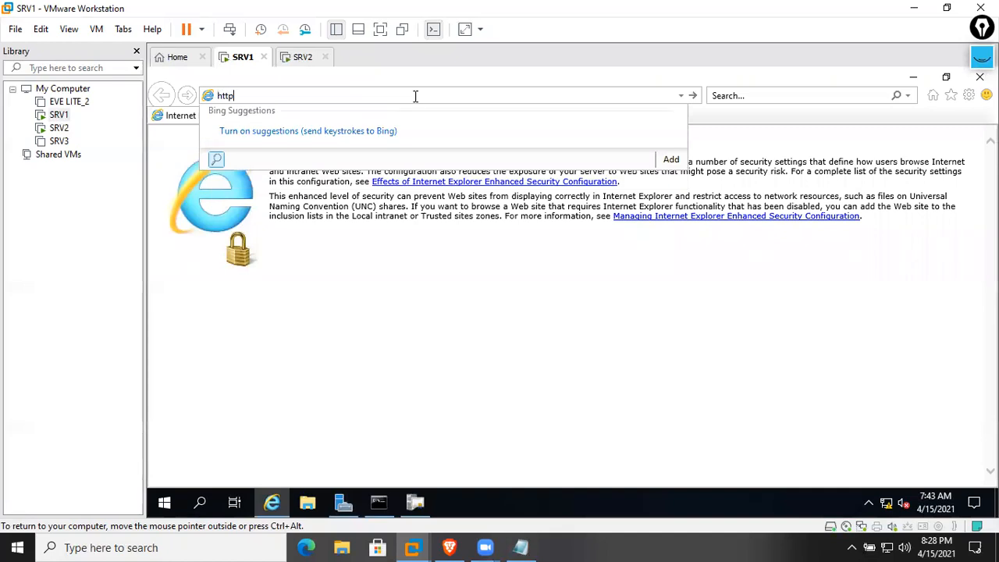
{"action": "type", "text": "://srv1.cisco.com/certsrv"}
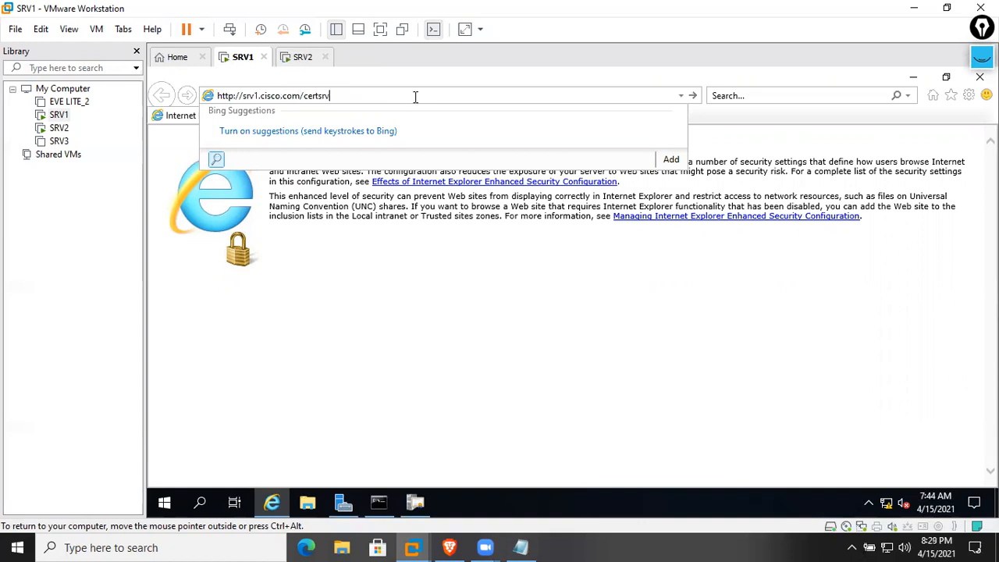
{"action": "key", "text": "Return"}
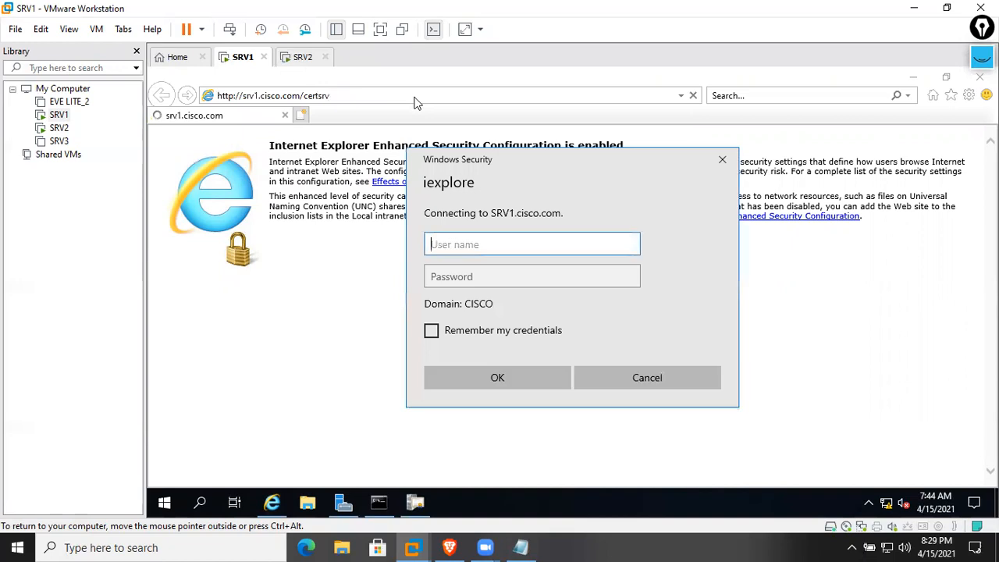
Sign in as Administrator with the account password and add srv1.cisco.com to Trusted sites
{"action": "type", "text": "Administrator"}
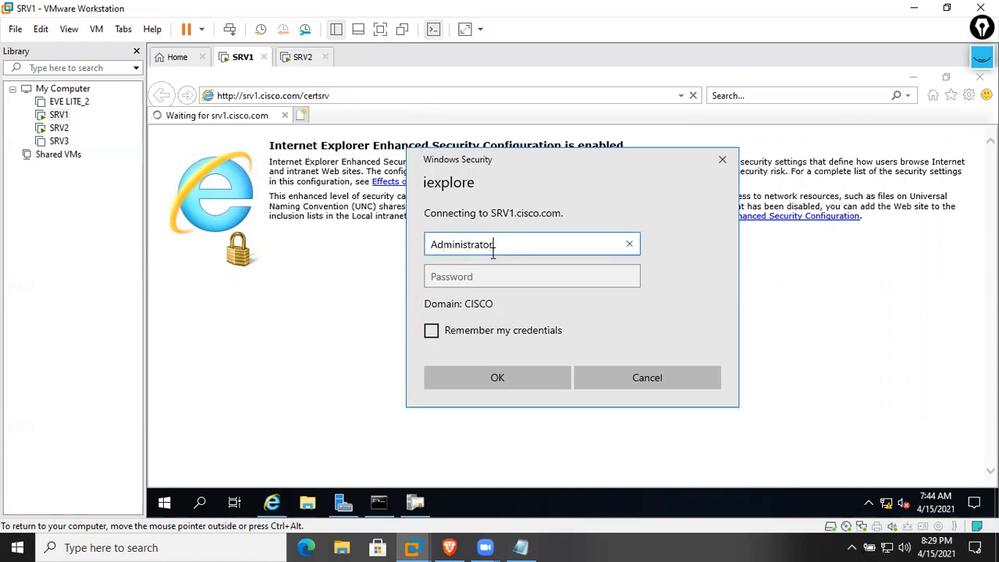
{"action": "key", "text": "Tab"}
{"action": "type", "text": "Cisco123"}
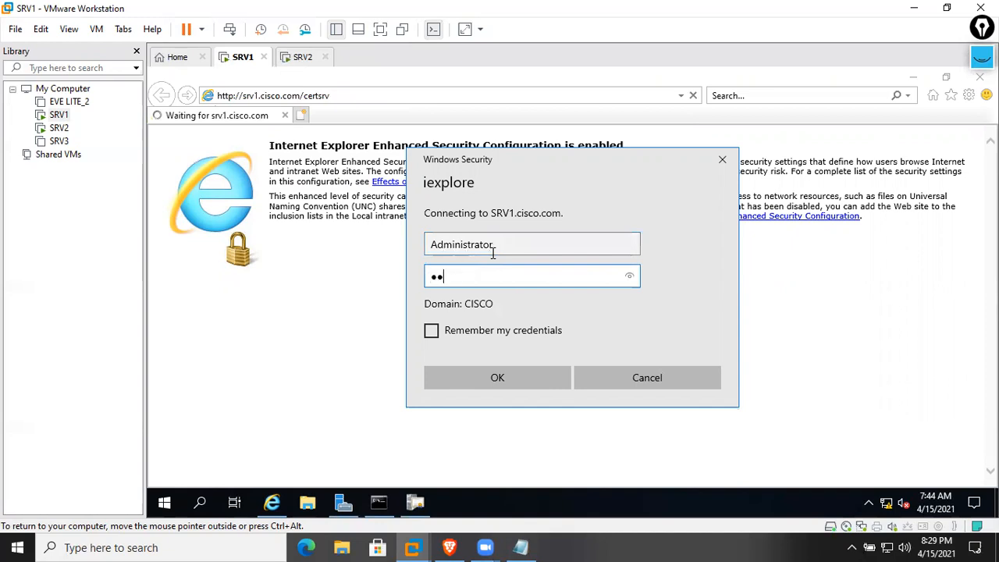
{"action": "key", "text": "Return"}
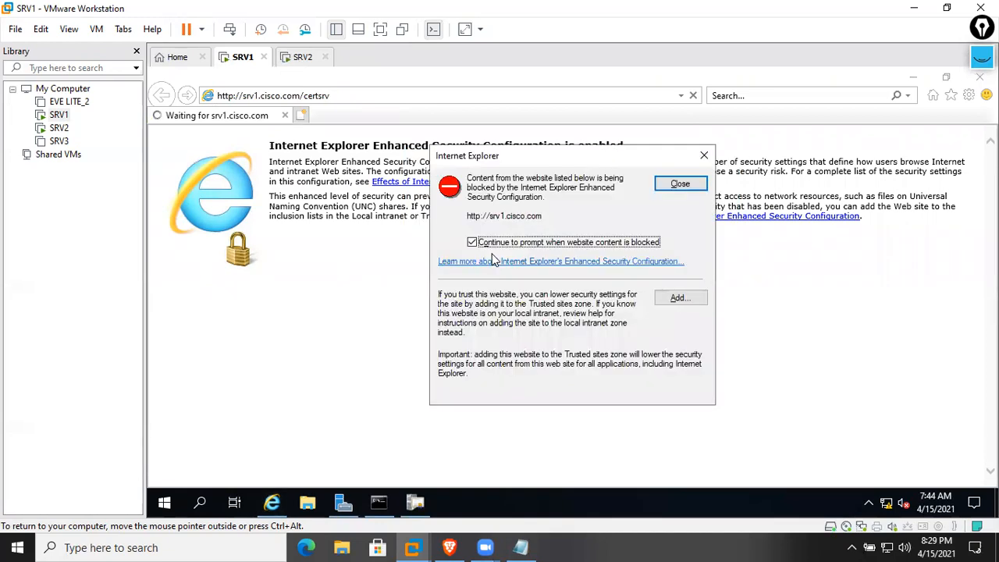
{"action": "left_click", "coordinate": [676, 297]}
{"action": "left_click", "coordinate": [673, 264]}
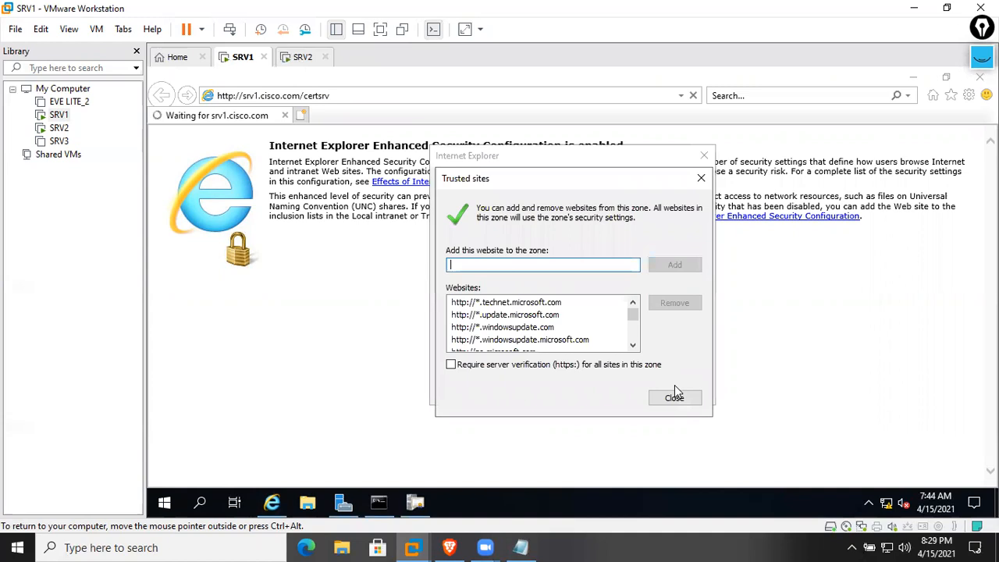
{"action": "left_click", "coordinate": [673, 394]}
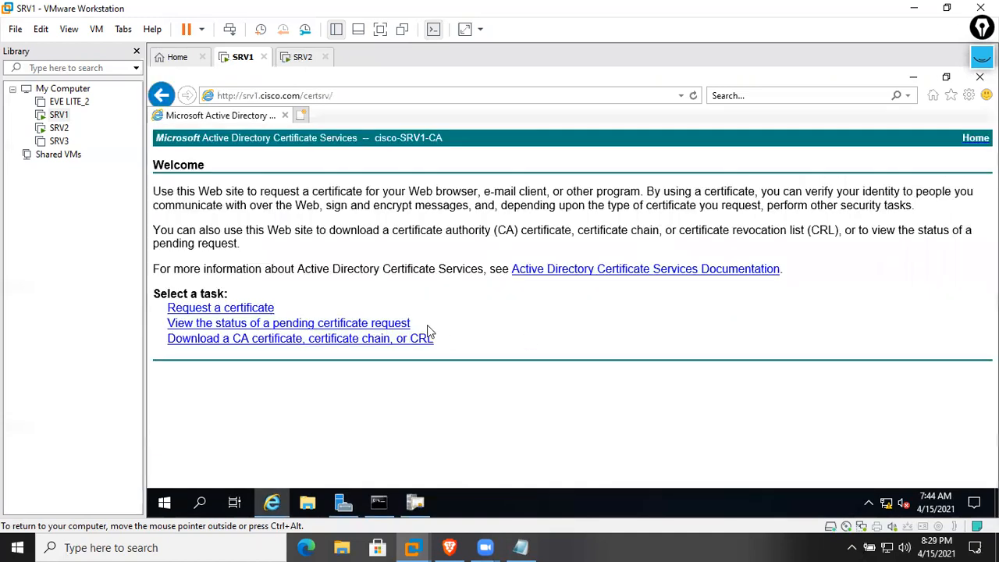
Go to Request a certificate > Submit a certificate request, dismiss the no-templates message, and return to the CA console
{"action": "left_click", "coordinate": [254, 308]}
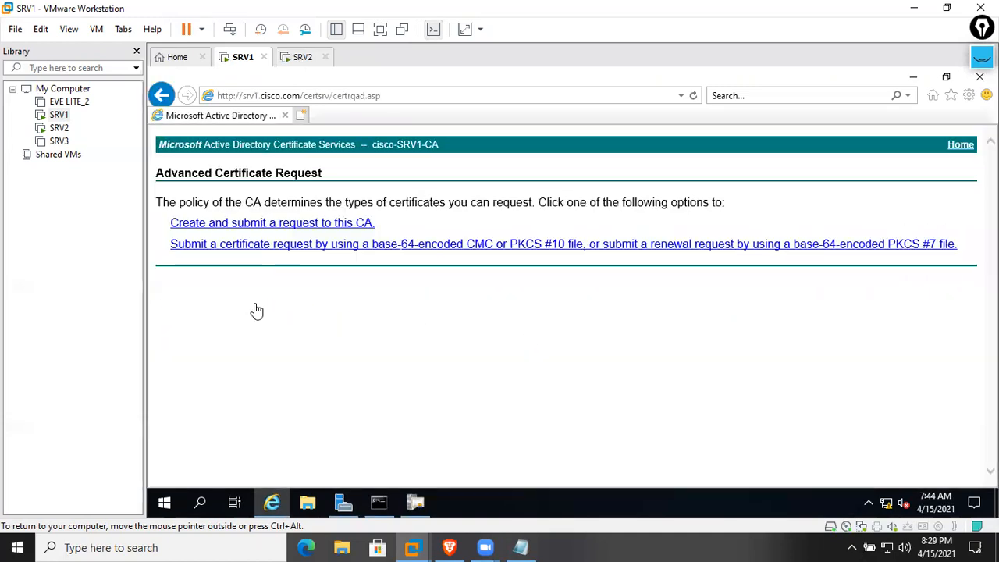
{"action": "left_click", "coordinate": [250, 249]}
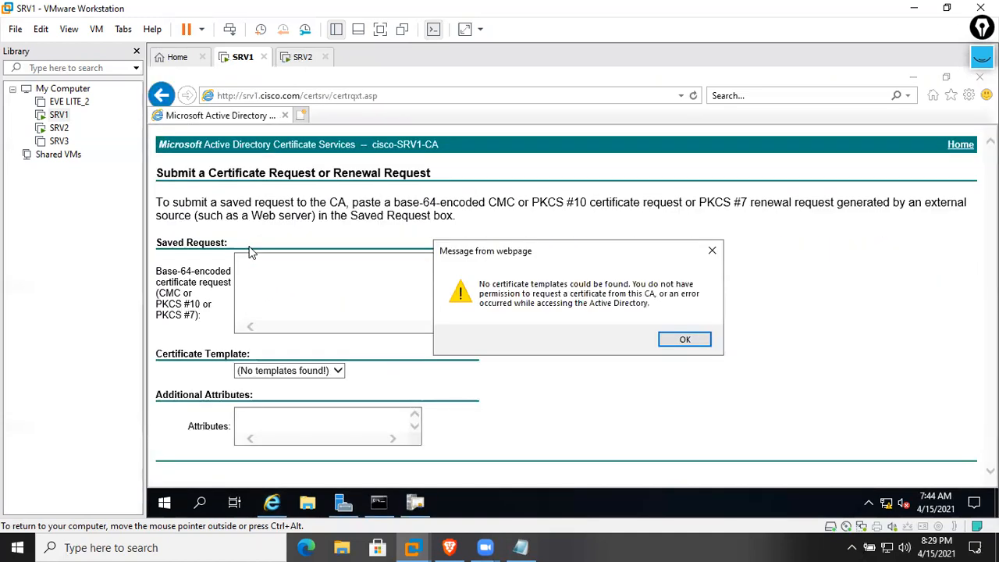
{"action": "left_click", "coordinate": [679, 342]}
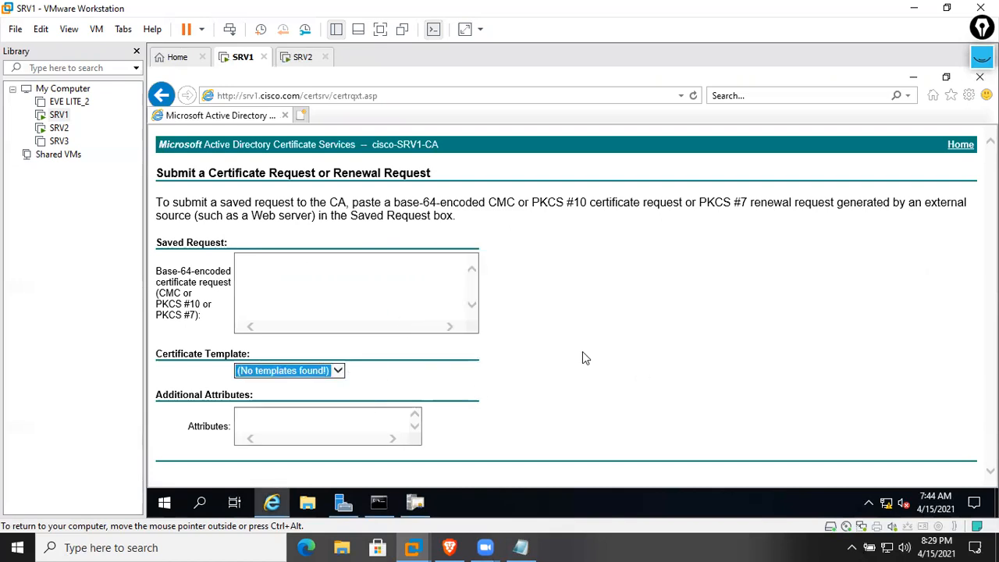
{"action": "left_click", "coordinate": [420, 514]}
Refresh the certificate template list and the cisco-SRV1-CA authority in the CA console
{"action": "right_click", "coordinate": [498, 363]}
{"action": "left_click", "coordinate": [539, 260]}
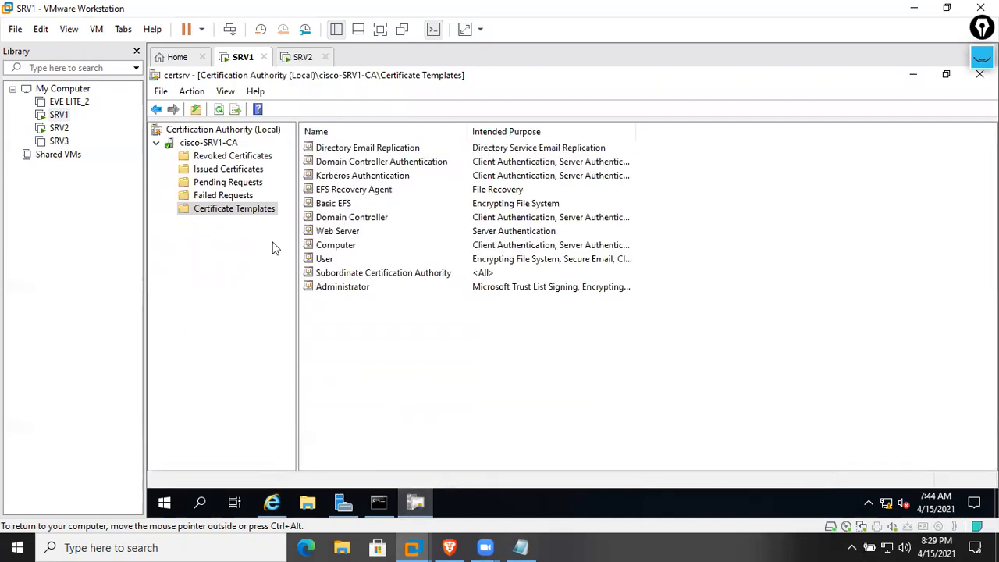
{"action": "right_click", "coordinate": [221, 143]}
{"action": "mouse_move", "coordinate": [265, 151]}
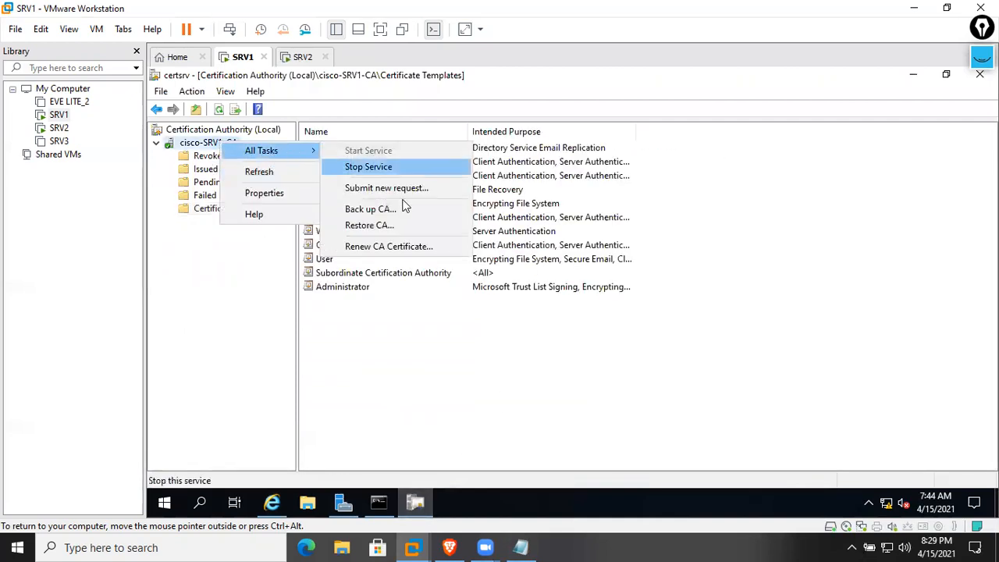
{"action": "left_click", "coordinate": [288, 173]}
{"action": "right_click", "coordinate": [234, 154]}
{"action": "left_click", "coordinate": [221, 143]}
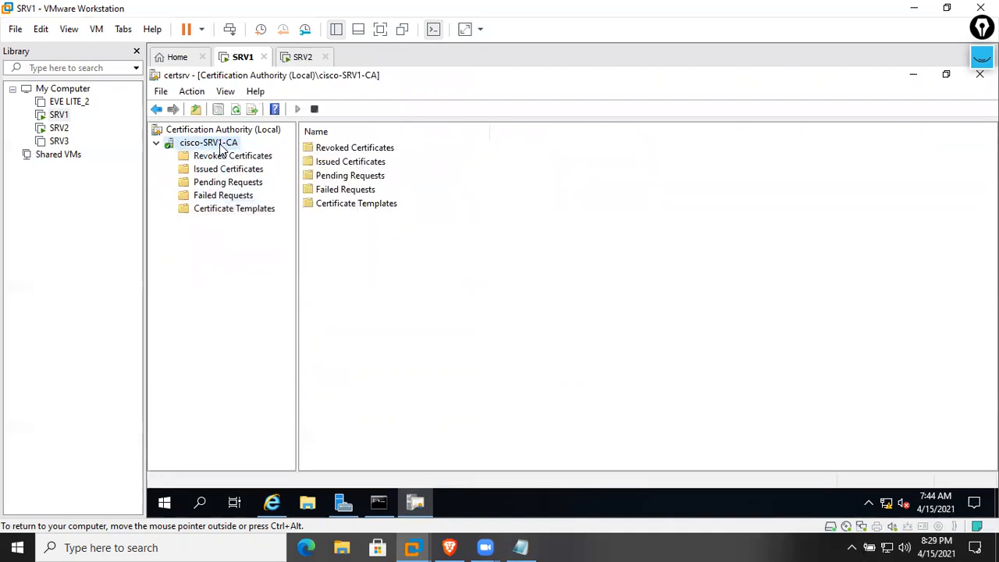
Reload the certsrv request page, dismiss the no-templates message again, and close Internet Explorer and Server Manager
{"action": "left_click", "coordinate": [271, 502]}
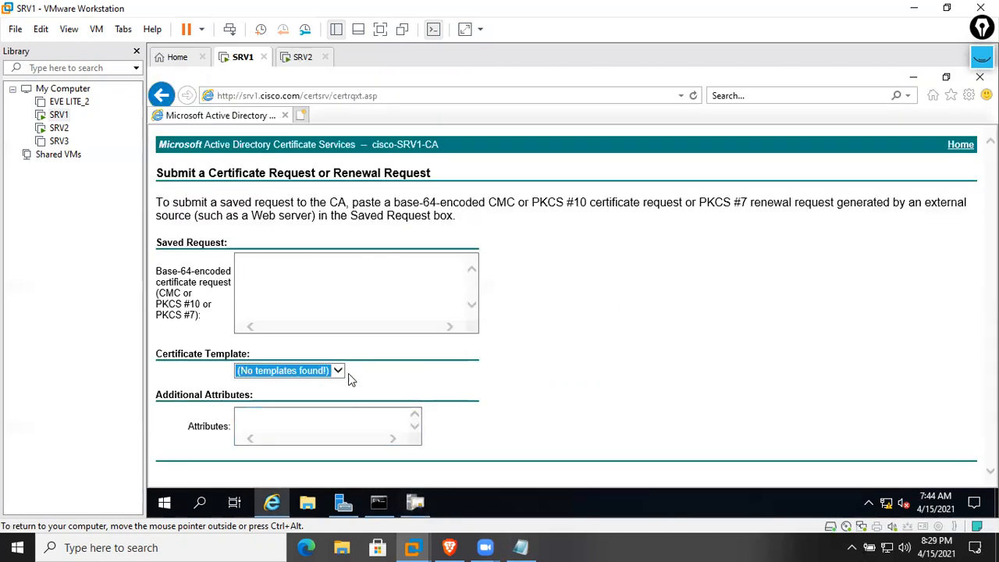
{"action": "right_click", "coordinate": [611, 343]}
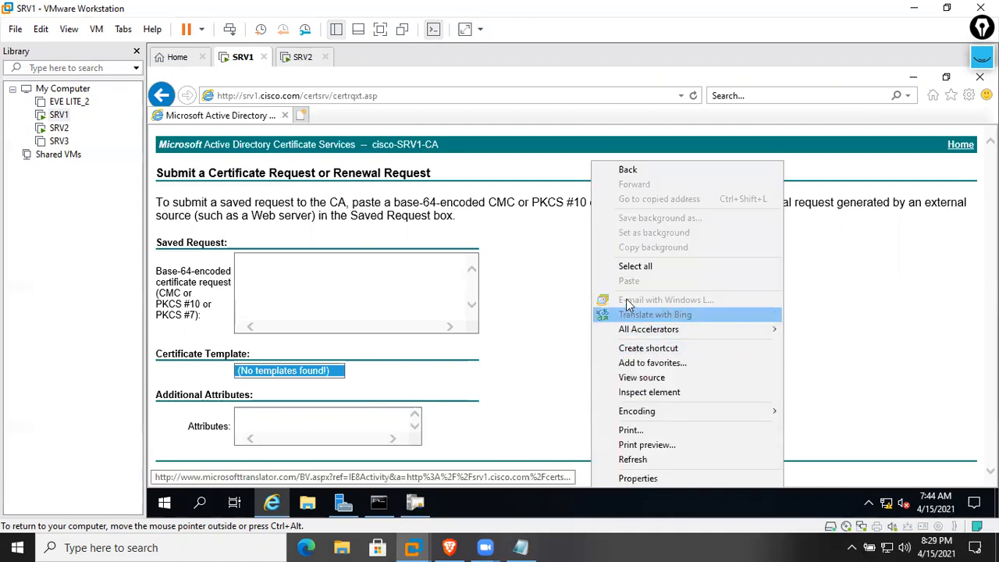
{"action": "left_click", "coordinate": [628, 457]}
{"action": "left_click", "coordinate": [694, 338]}
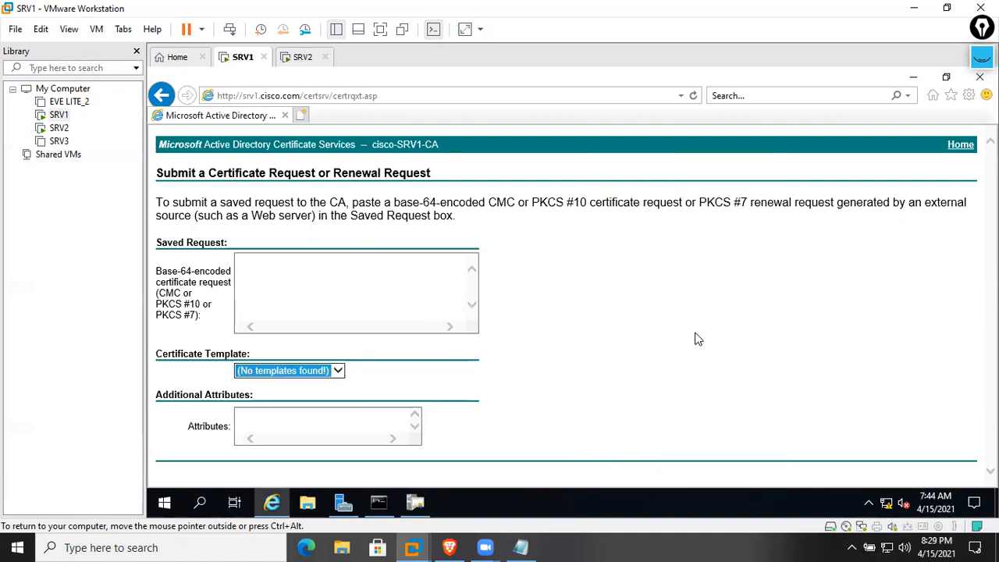
{"action": "left_click", "coordinate": [980, 77]}
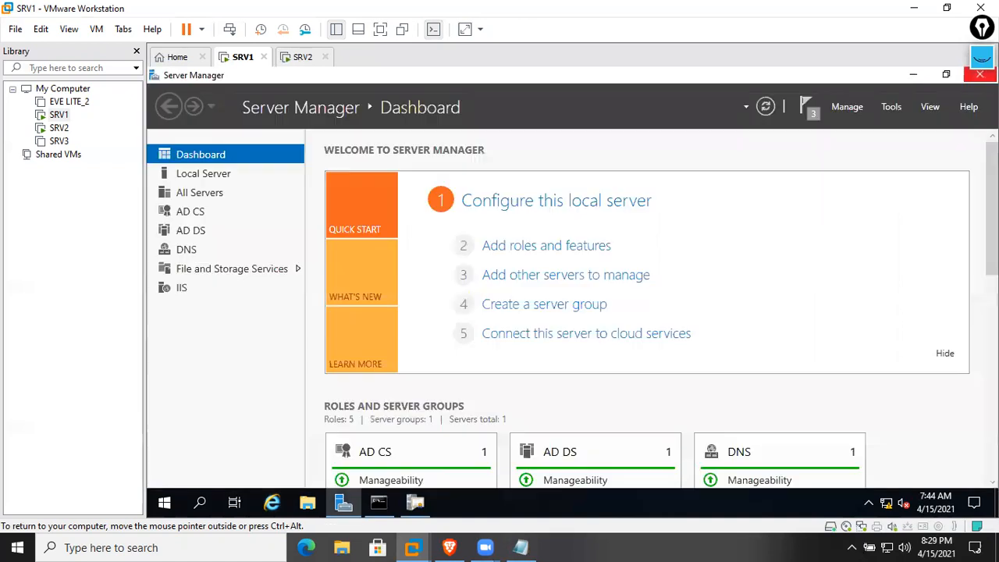
{"action": "left_click", "coordinate": [982, 77]}
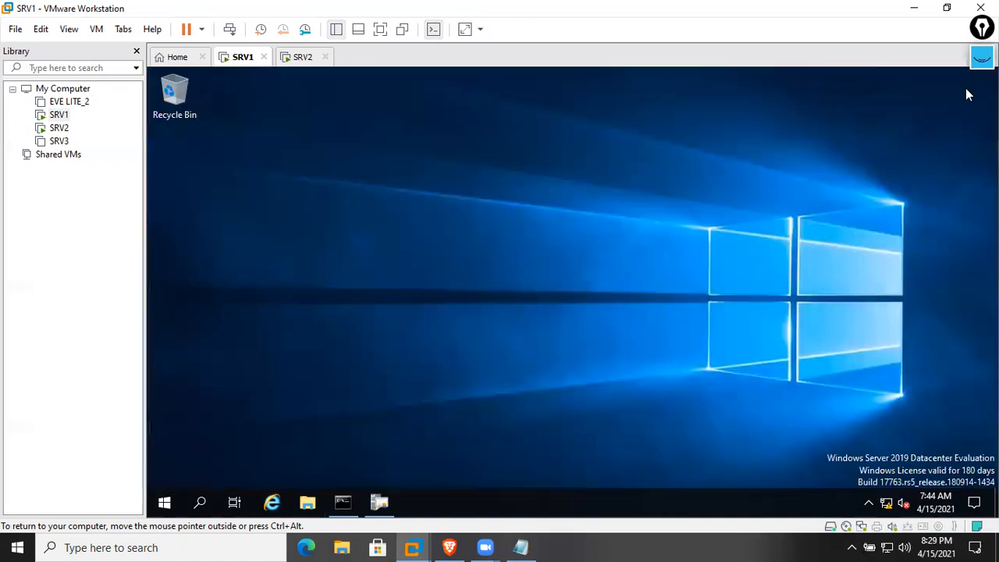
Close the certsrv Certification Authority console, then start typing 'https' into SRV1's Run box
{"action": "left_click", "coordinate": [380, 502]}
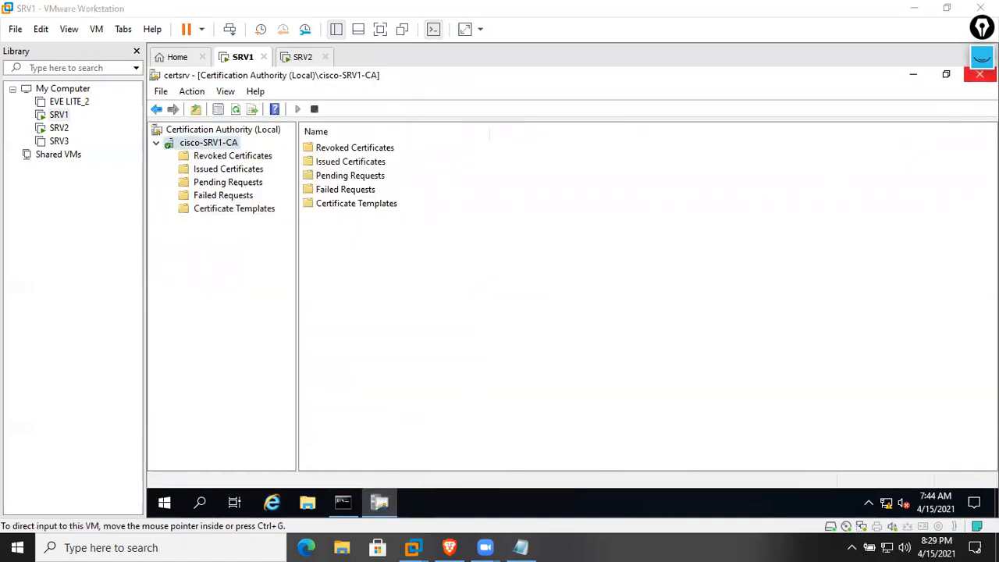
{"action": "left_click", "coordinate": [946, 74]}
{"action": "left_click", "coordinate": [775, 114]}
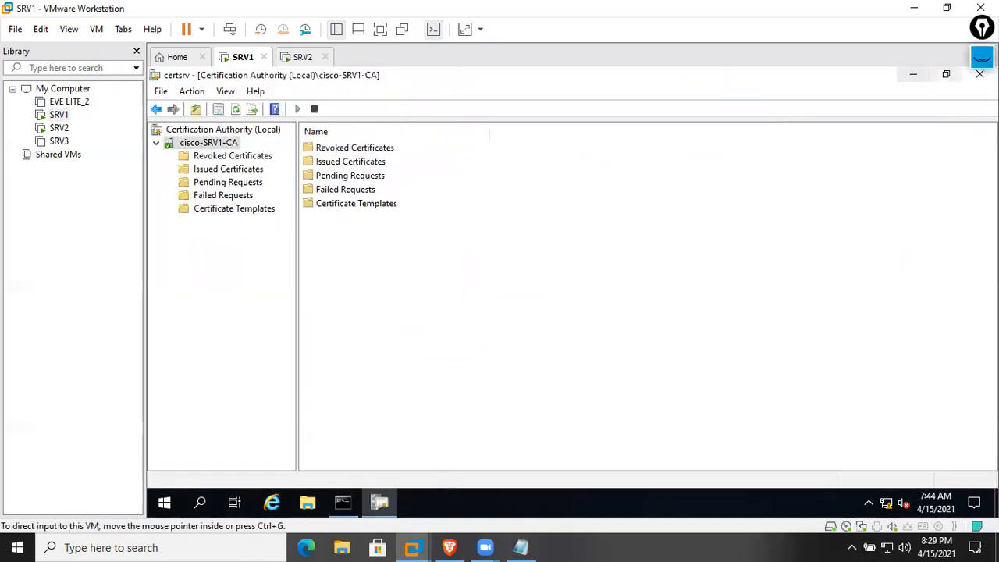
{"action": "left_click", "coordinate": [978, 73]}
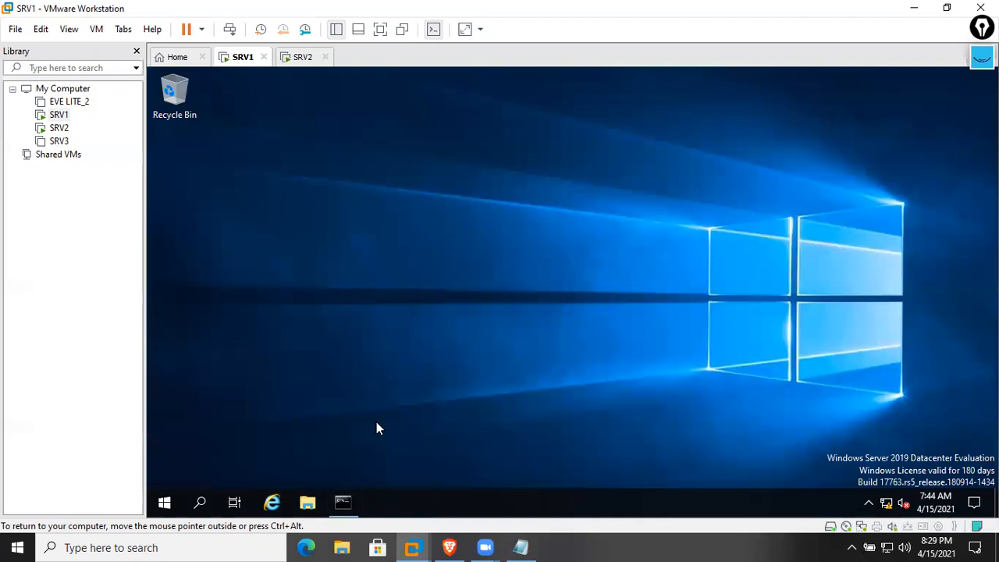
{"action": "key", "text": "super+r"}
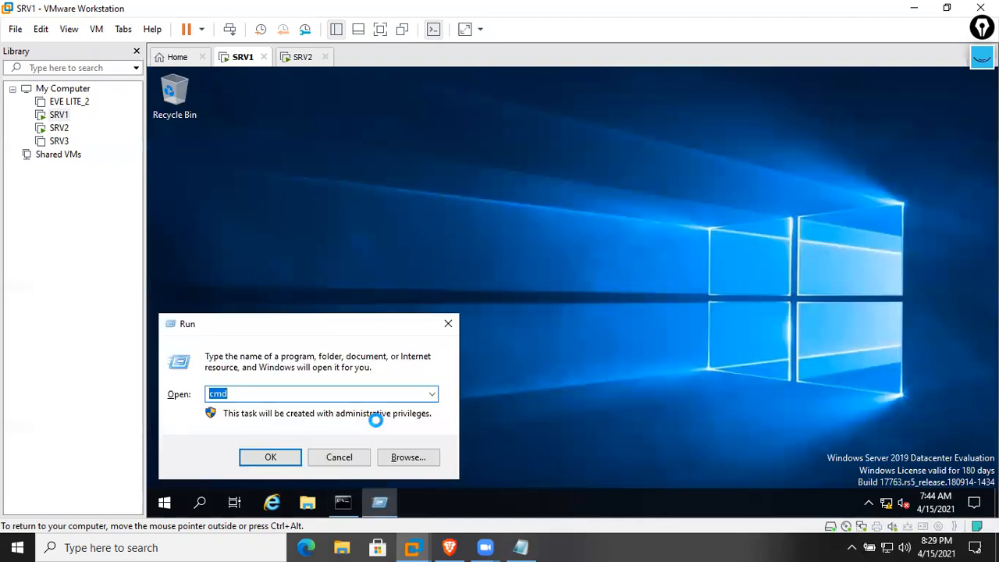
{"action": "type", "text": "https://srv1.cisco.com/certs"}
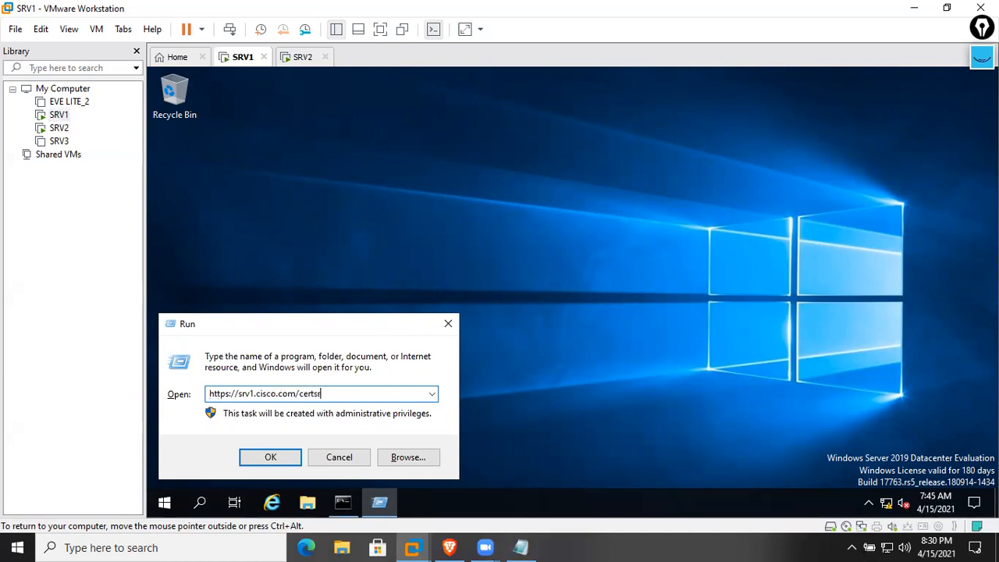
Load srv1.cisco.com/certsrv over http instead of https, accepting the security warnings
{"action": "type", "text": "rv"}
{"action": "key", "text": "Return"}
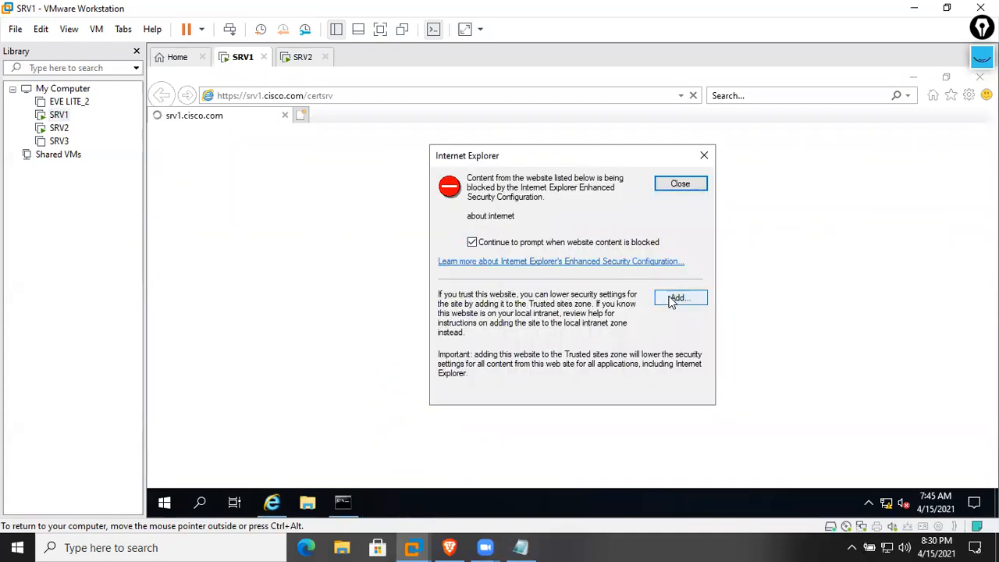
{"action": "left_click", "coordinate": [684, 186]}
{"action": "left_click", "coordinate": [230, 97]}
{"action": "left_click", "coordinate": [239, 95]}
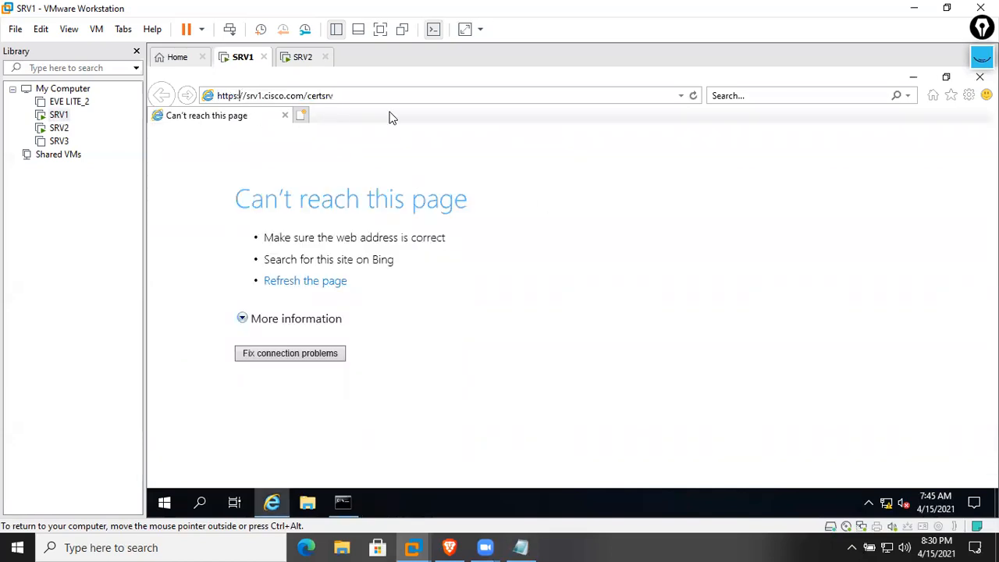
{"action": "key", "text": "BackSpace"}
{"action": "key", "text": "Return"}
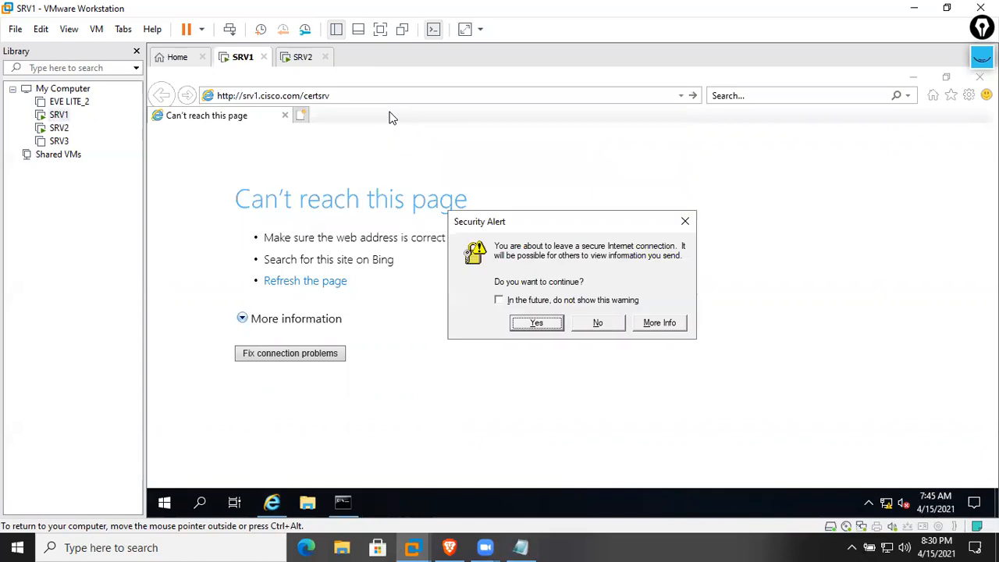
{"action": "left_click", "coordinate": [524, 327]}
Sign in to certsrv as Administrator with the account password
{"action": "type", "text": "Administrator"}
{"action": "key", "text": "Tab"}
{"action": "type", "text": "******"}
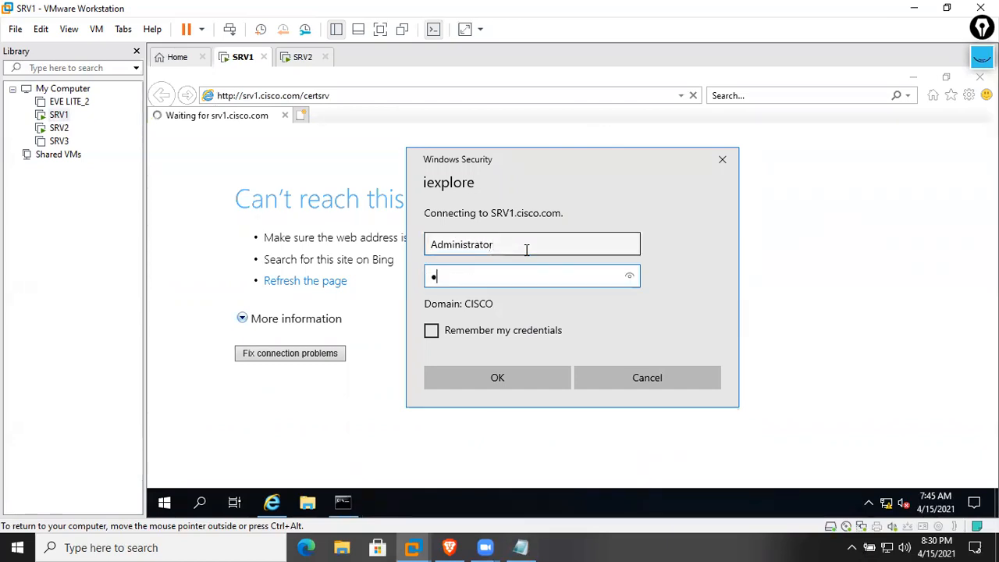
{"action": "type", "text": "**"}
{"action": "key", "text": "Return"}
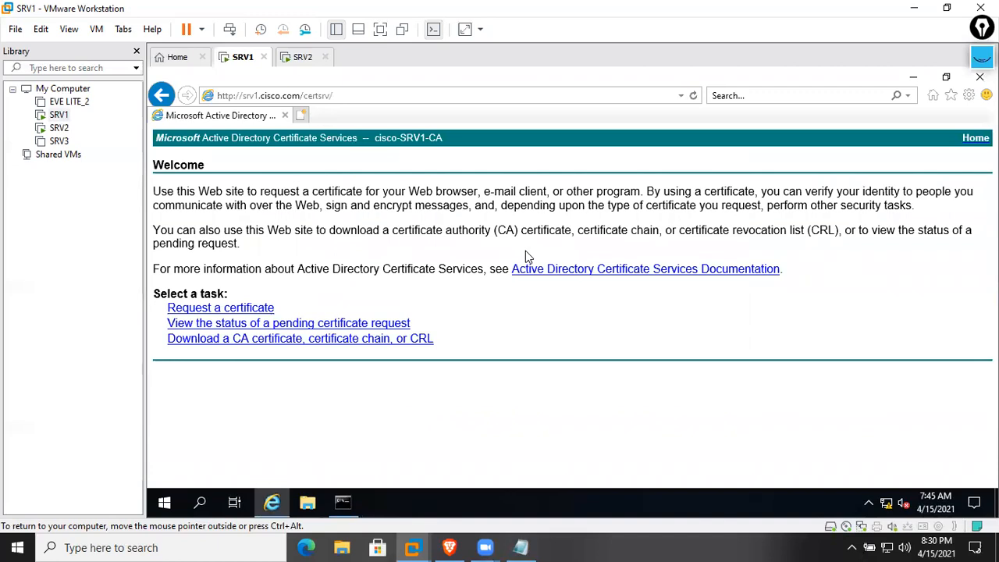
Open the base-64 request submission form, dismiss the no-templates message, and minimize the browser
{"action": "left_click", "coordinate": [251, 313]}
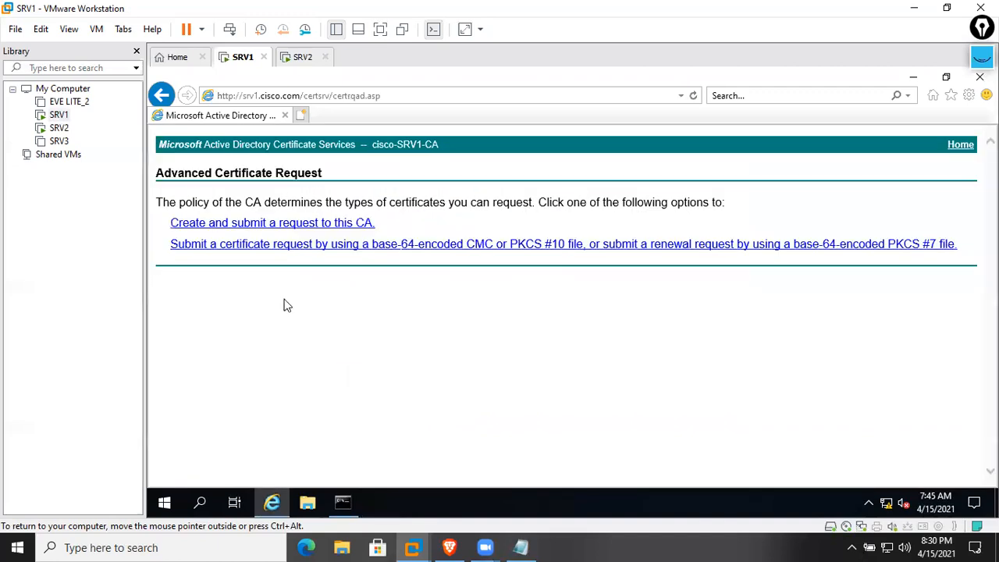
{"action": "left_click", "coordinate": [375, 246]}
{"action": "left_click", "coordinate": [681, 340]}
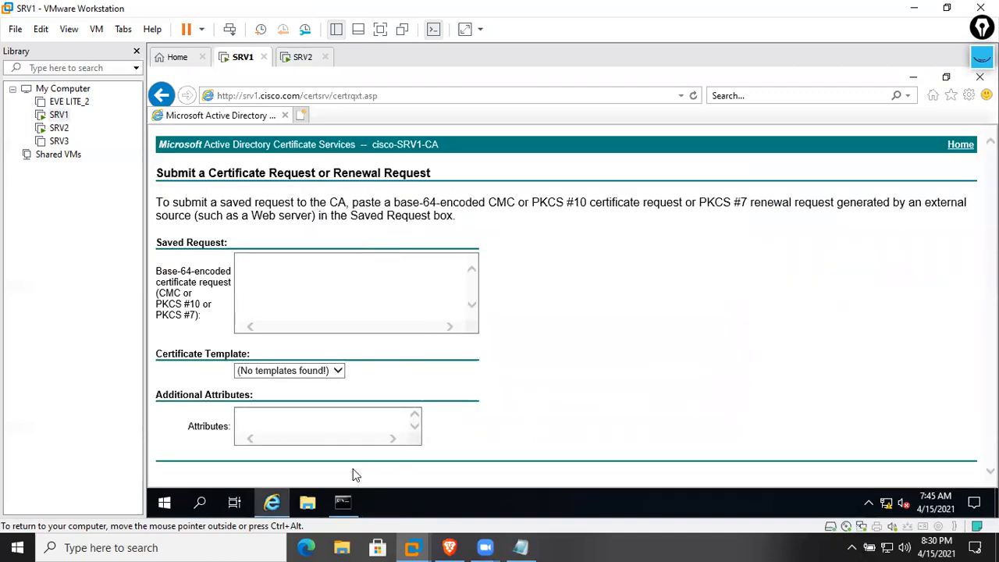
{"action": "left_click", "coordinate": [273, 502]}
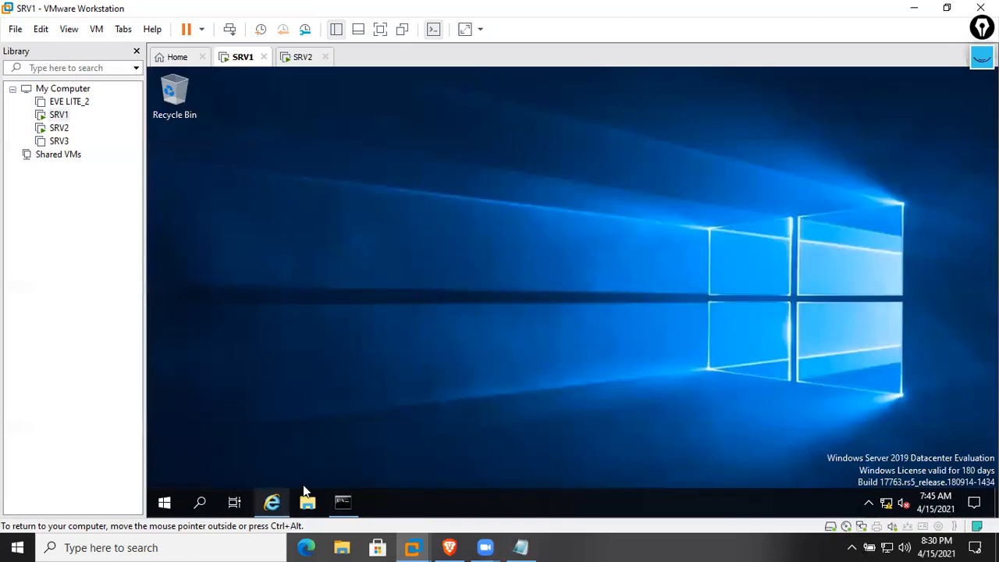
{"action": "left_click", "coordinate": [165, 503]}
Open the Certification Authority console from Server Manager and expand cisco-SRV1-CA's Certificate Templates
{"action": "left_click", "coordinate": [444, 220]}
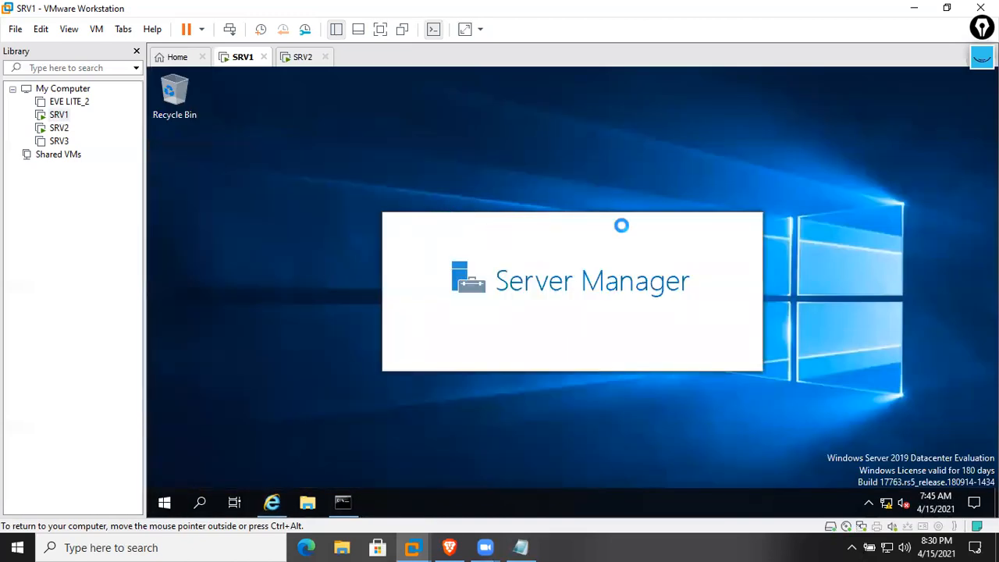
{"action": "left_click", "coordinate": [891, 106]}
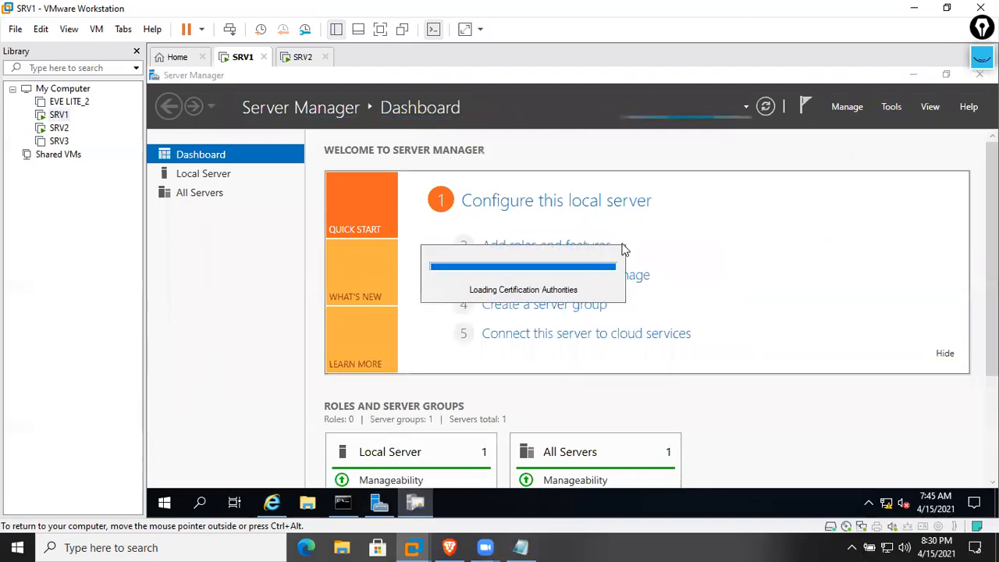
{"action": "left_click", "coordinate": [759, 108]}
{"action": "double_click", "coordinate": [227, 144]}
{"action": "left_click", "coordinate": [218, 209]}
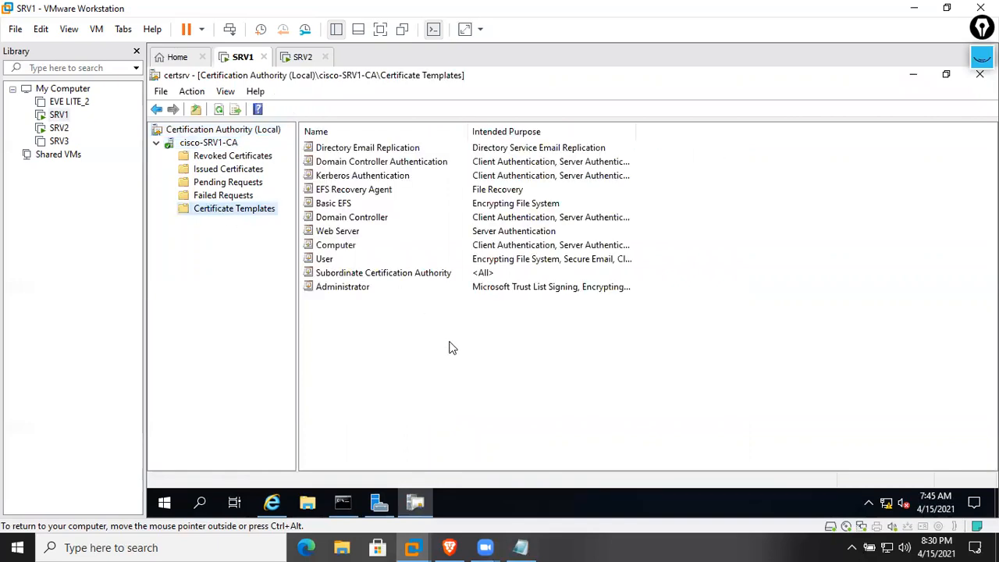
In the Certificate Templates Console, duplicate the Web Server template
{"action": "right_click", "coordinate": [451, 345]}
{"action": "left_click", "coordinate": [502, 201]}
{"action": "scroll", "coordinate": [488, 364], "scroll_direction": "down", "scroll_amount": 4}
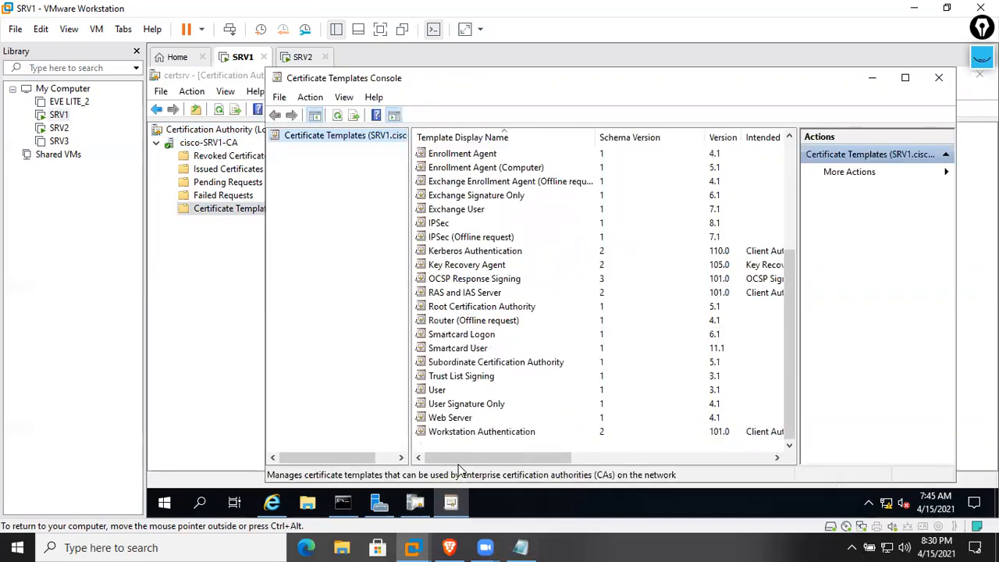
{"action": "left_click", "coordinate": [452, 418]}
{"action": "right_click", "coordinate": [452, 418]}
{"action": "left_click", "coordinate": [488, 346]}
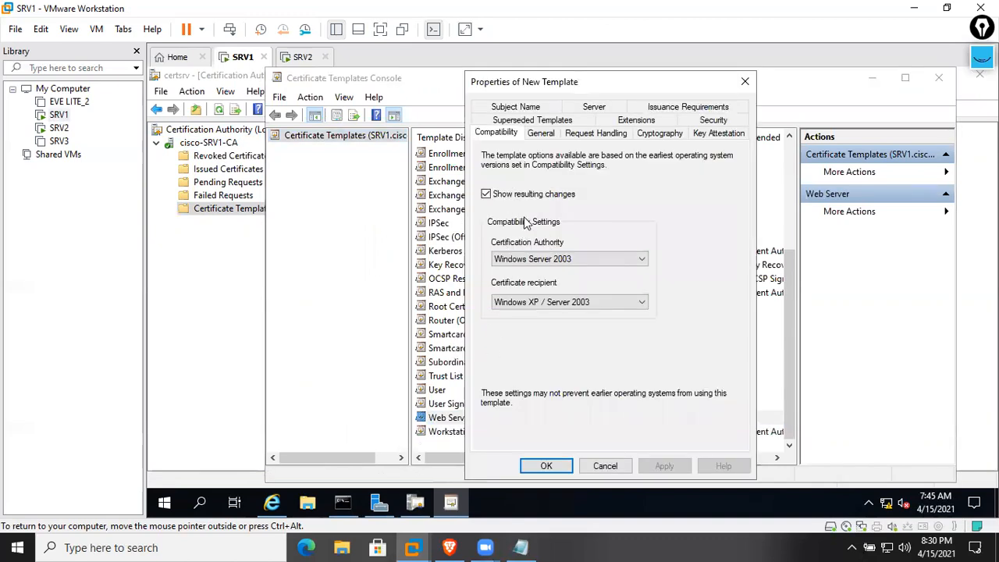
Set compatibility to Windows Server 2016 for the CA and Windows 10/Server 2016 for recipients
{"action": "left_click", "coordinate": [550, 264]}
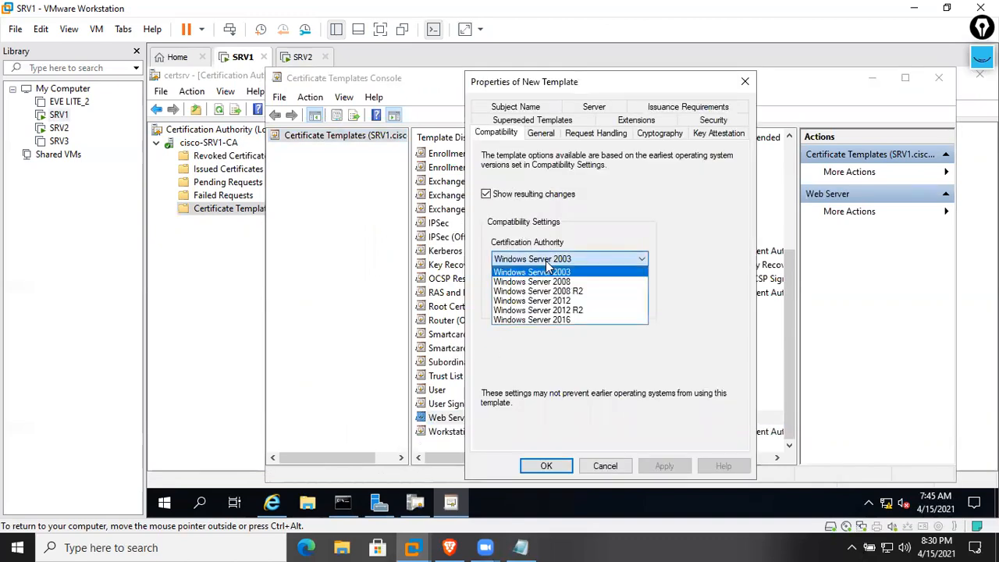
{"action": "left_click", "coordinate": [586, 319]}
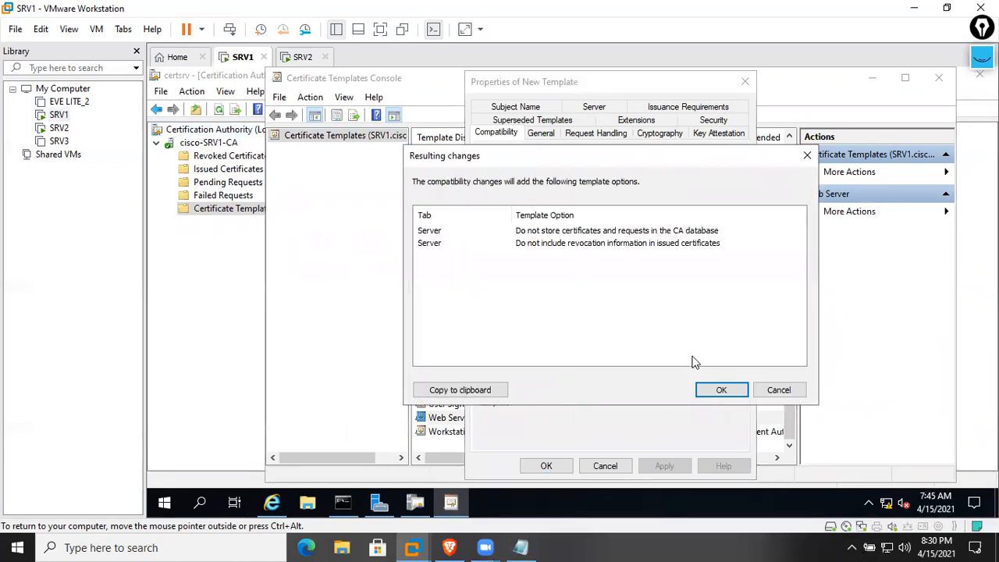
{"action": "left_click", "coordinate": [717, 390]}
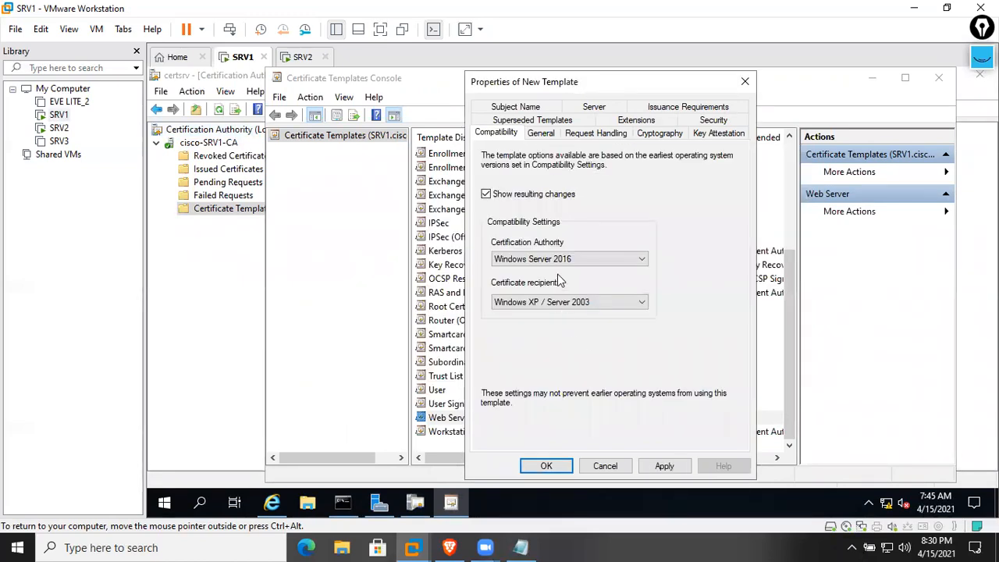
{"action": "left_click", "coordinate": [610, 309]}
{"action": "left_click", "coordinate": [556, 369]}
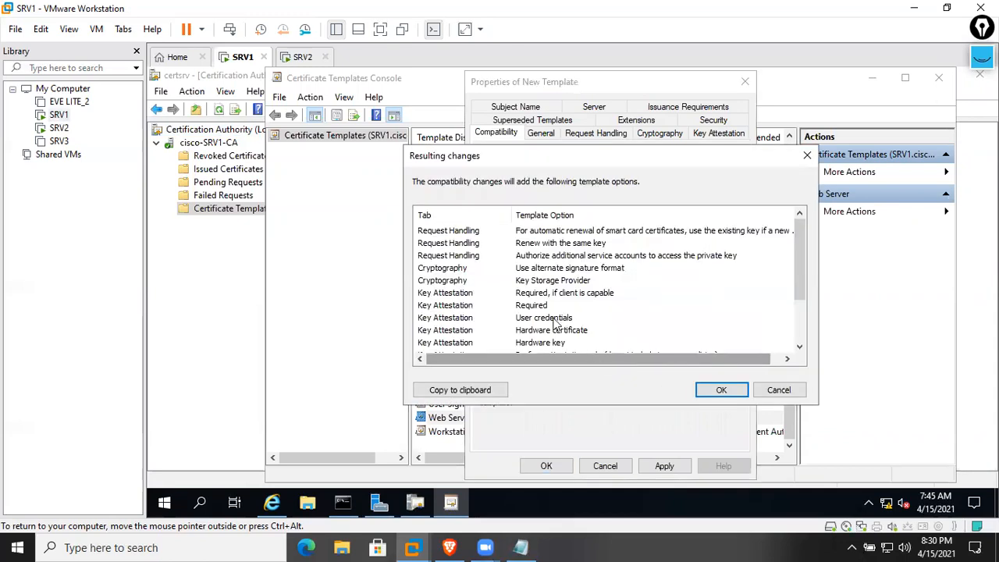
{"action": "left_click", "coordinate": [720, 389]}
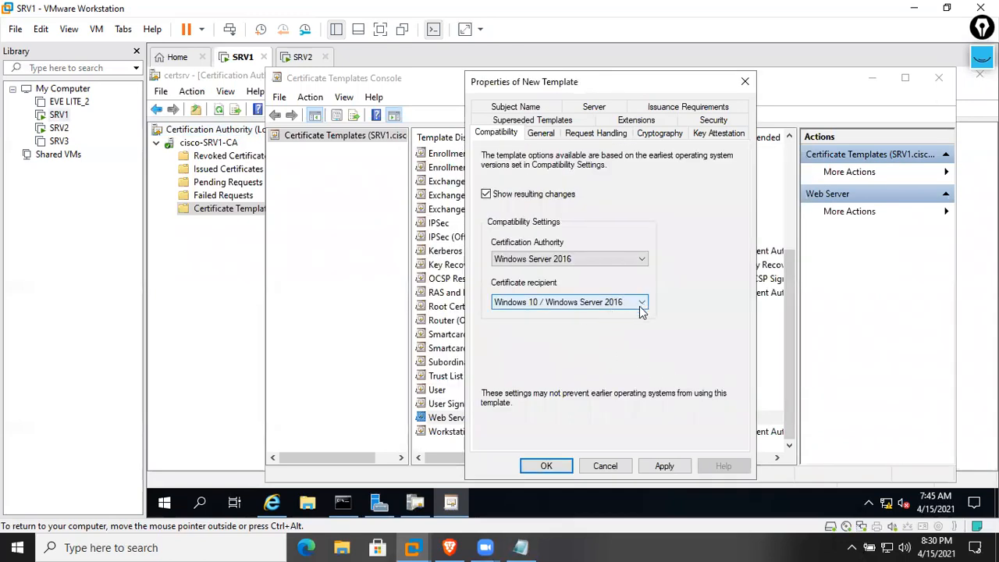
Rename the template to My Web Server TEMP and enable publishing in Active Directory
{"action": "left_click", "coordinate": [557, 135]}
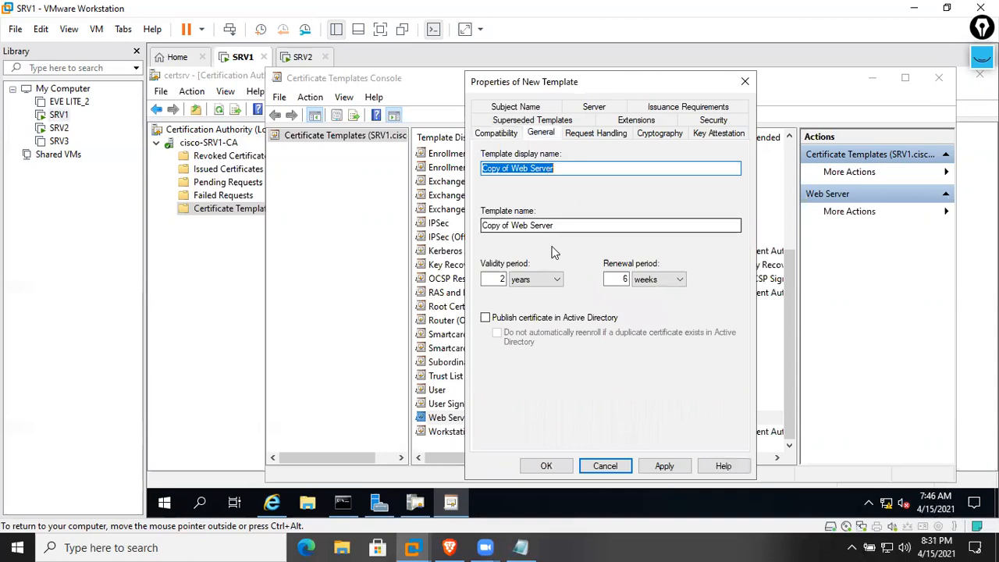
{"action": "left_click", "coordinate": [511, 172]}
{"action": "key", "text": "BackSpace"}
{"action": "key", "text": "BackSpace"}
{"action": "key", "text": "BackSpace"}
{"action": "key", "text": "BackSpace"}
{"action": "key", "text": "BackSpace"}
{"action": "key", "text": "BackSpace"}
{"action": "key", "text": "BackSpace"}
{"action": "type", "text": "My"}
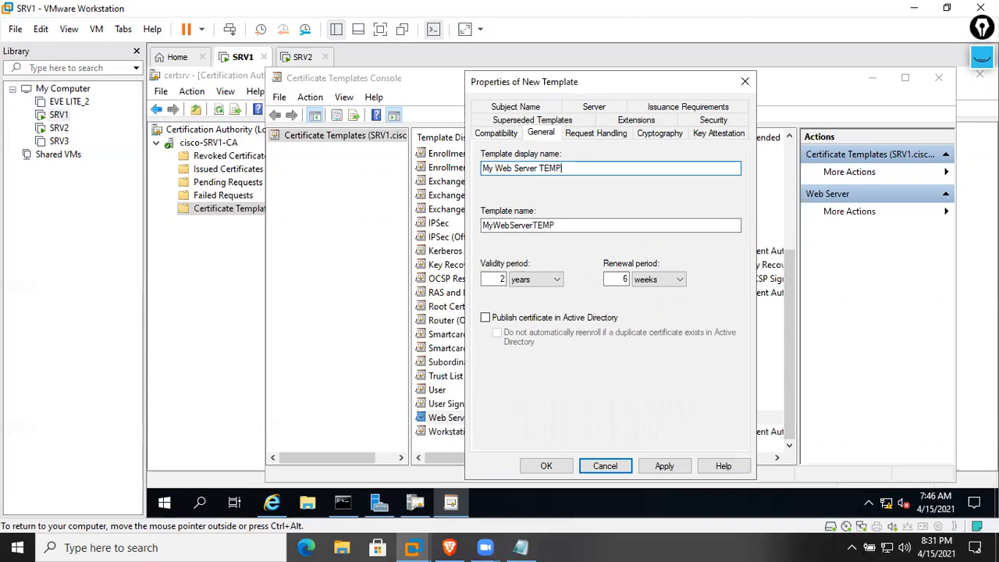
{"action": "left_click", "coordinate": [532, 322]}
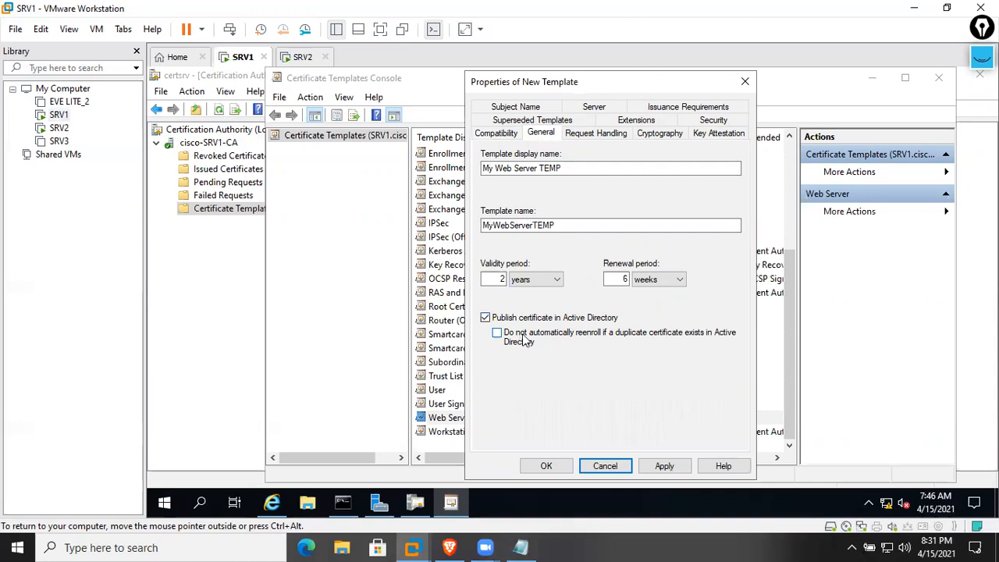
{"action": "left_click", "coordinate": [583, 136]}
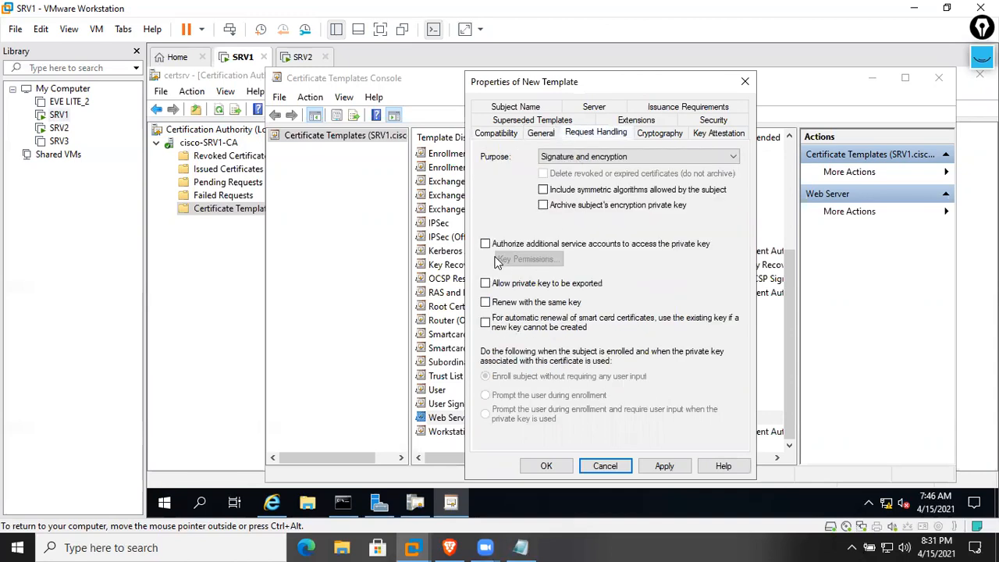
Allow the private key to be exported and review the Cryptography and Key Attestation settings
{"action": "left_click", "coordinate": [486, 284]}
{"action": "left_click", "coordinate": [659, 134]}
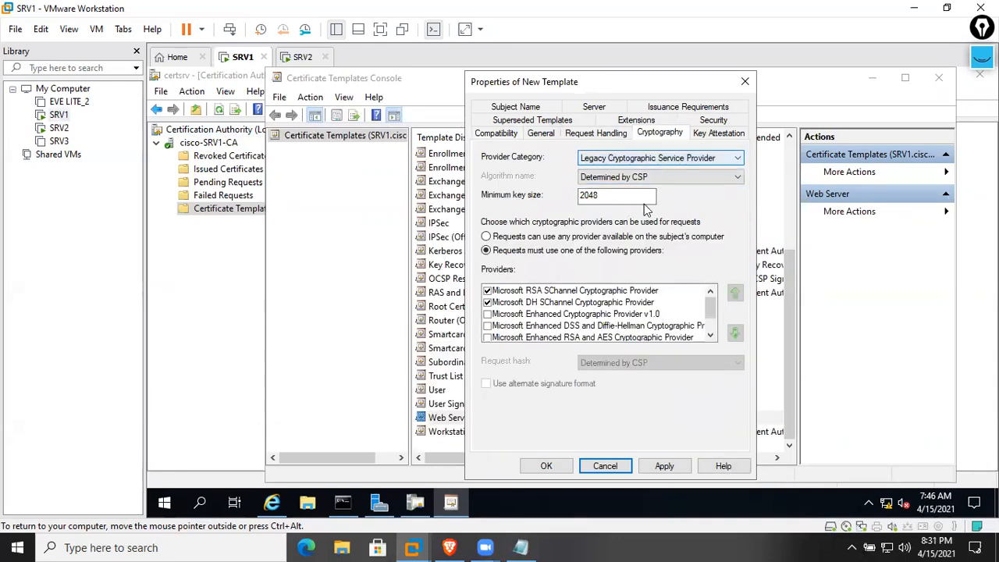
{"action": "left_click", "coordinate": [719, 133]}
Review Security permissions for Authenticated Users, Administrator, Domain Admins and Enterprise Admins
{"action": "left_click", "coordinate": [711, 131]}
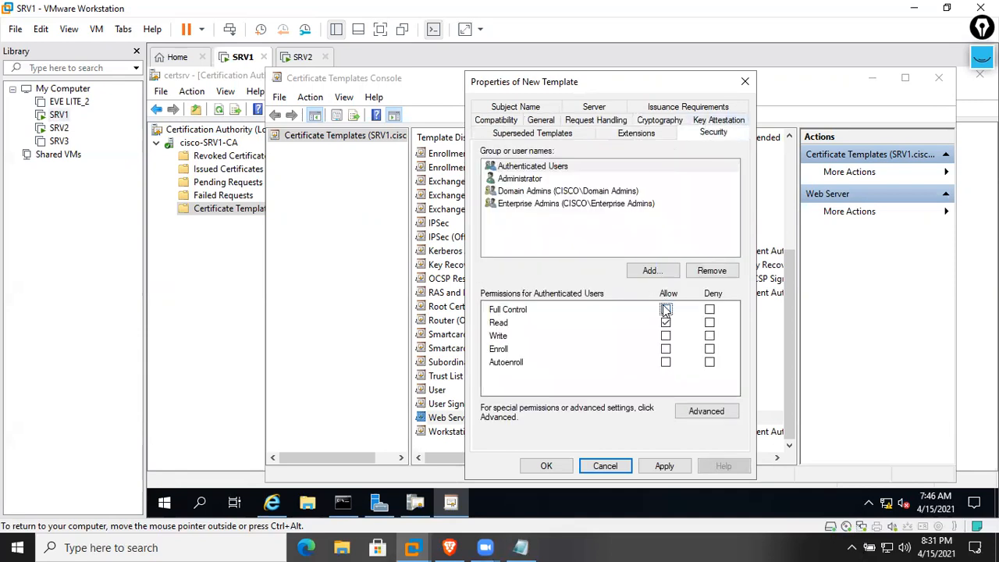
{"action": "left_click", "coordinate": [537, 180]}
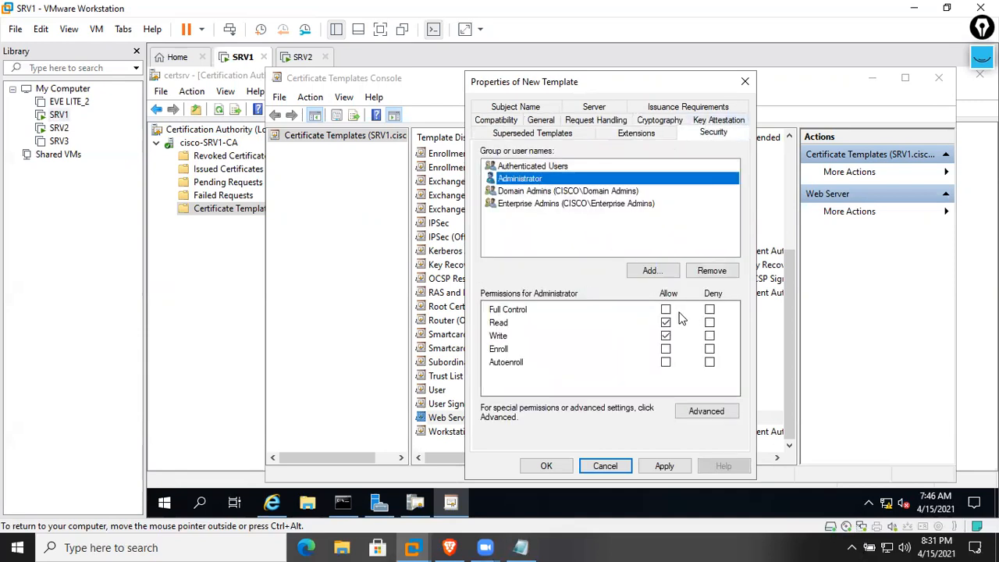
{"action": "left_click", "coordinate": [617, 192]}
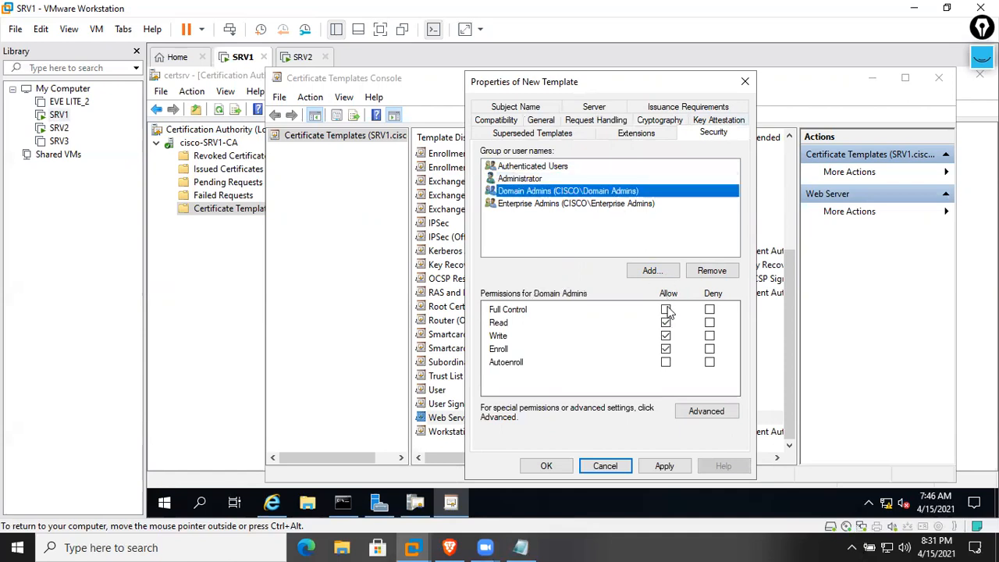
{"action": "left_click", "coordinate": [624, 204]}
{"action": "left_click", "coordinate": [578, 192]}
{"action": "left_click", "coordinate": [567, 179]}
{"action": "left_click", "coordinate": [562, 166]}
{"action": "left_click", "coordinate": [565, 136]}
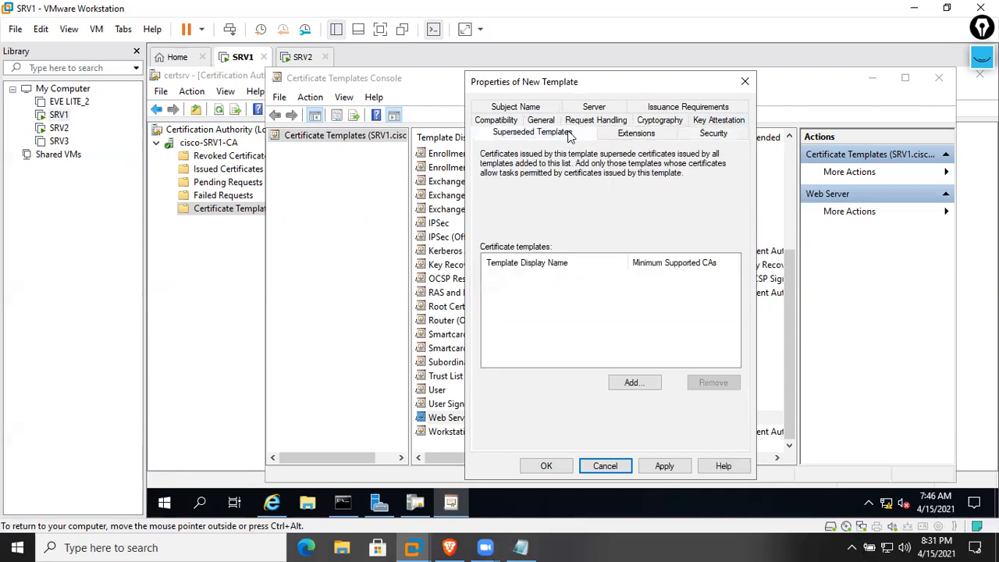
{"action": "left_click", "coordinate": [569, 123]}
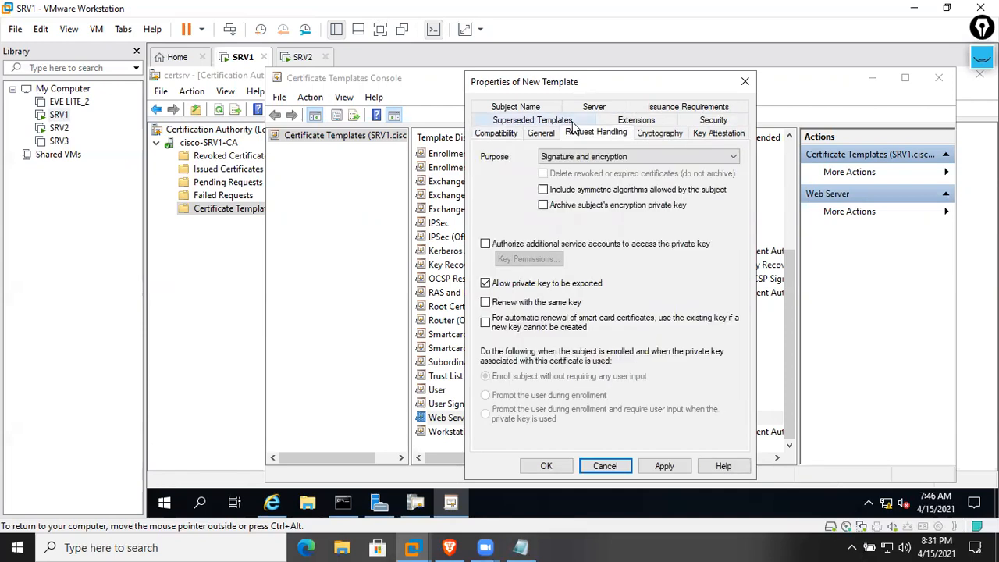
Confirm Windows Server 2016 CA compatibility, then apply and save the template
{"action": "left_click", "coordinate": [499, 136]}
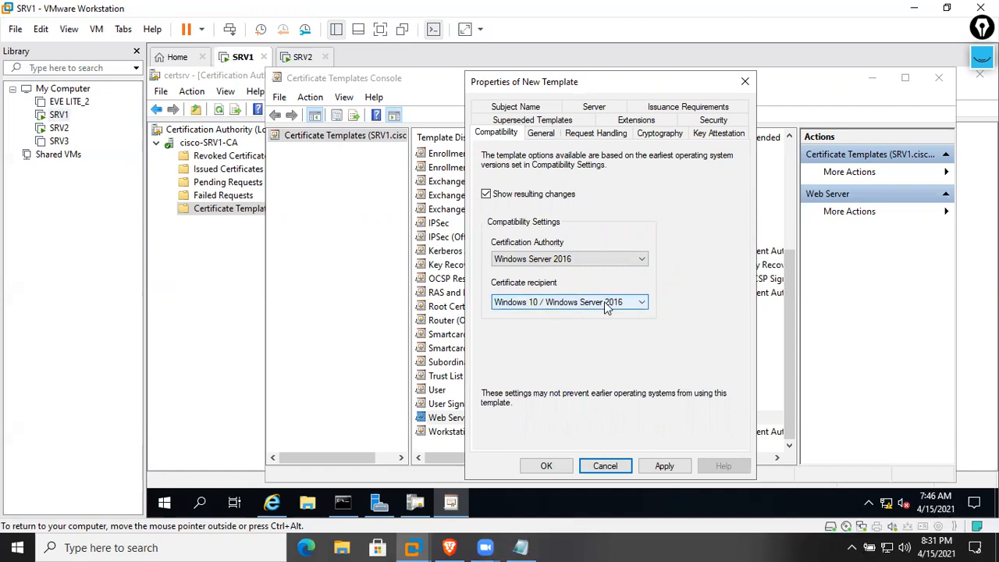
{"action": "left_click", "coordinate": [589, 264]}
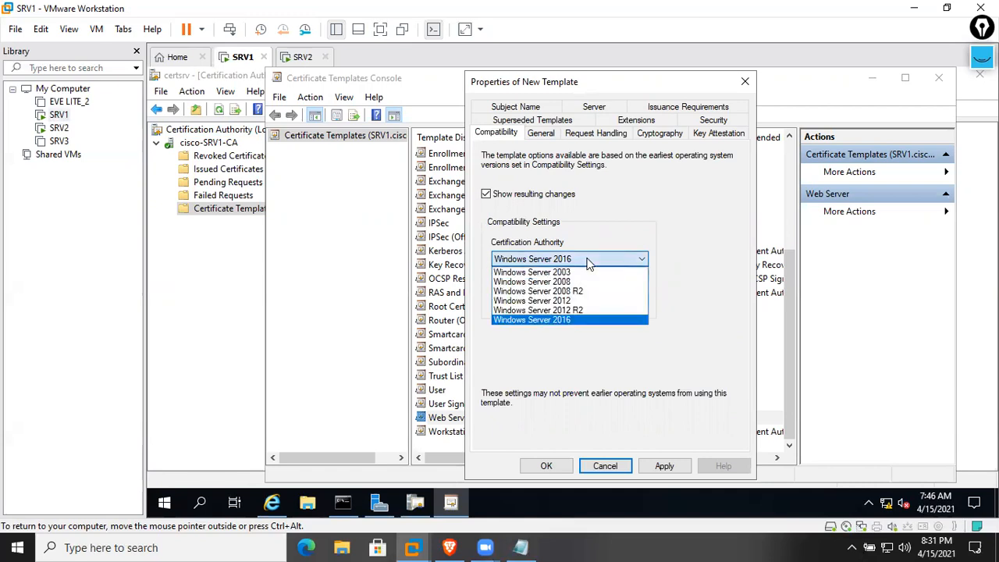
{"action": "left_click", "coordinate": [536, 332]}
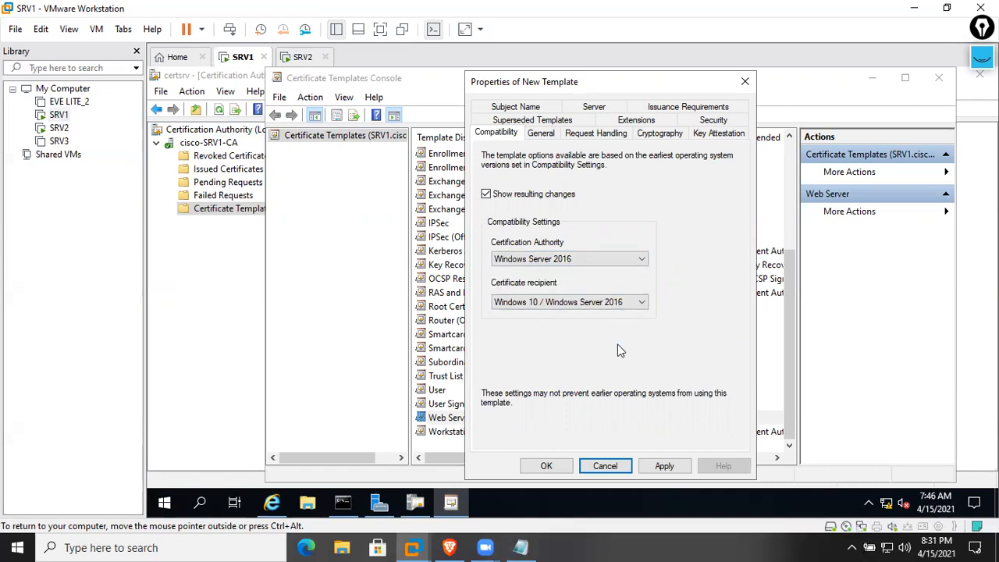
{"action": "left_click", "coordinate": [660, 466]}
{"action": "left_click", "coordinate": [546, 466]}
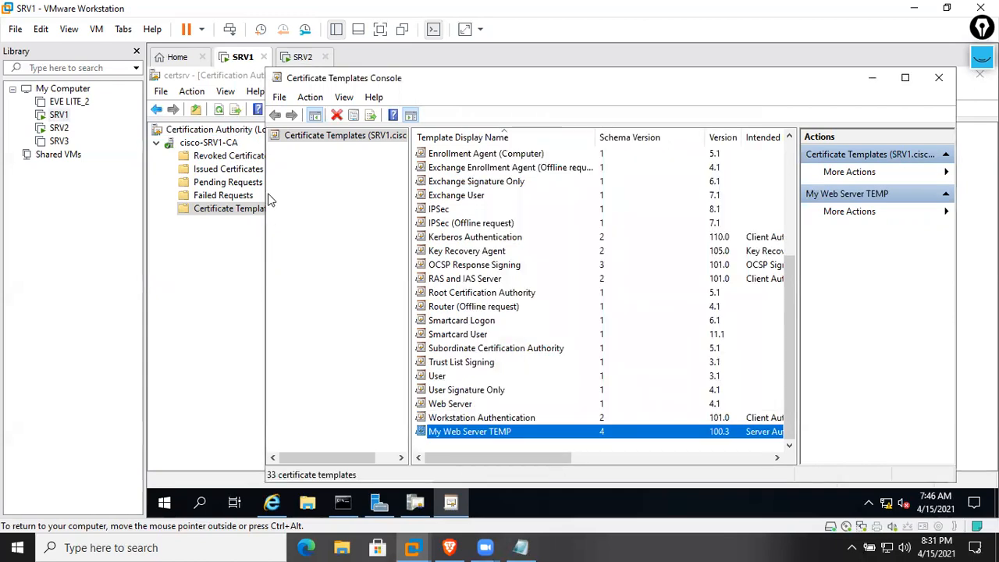
Add My Web Server TEMP as a new certificate template to issue on cisco-SRV1-CA
{"action": "left_click", "coordinate": [208, 221]}
{"action": "right_click", "coordinate": [219, 208]}
{"action": "mouse_move", "coordinate": [301, 238]}
{"action": "left_click", "coordinate": [400, 241]}
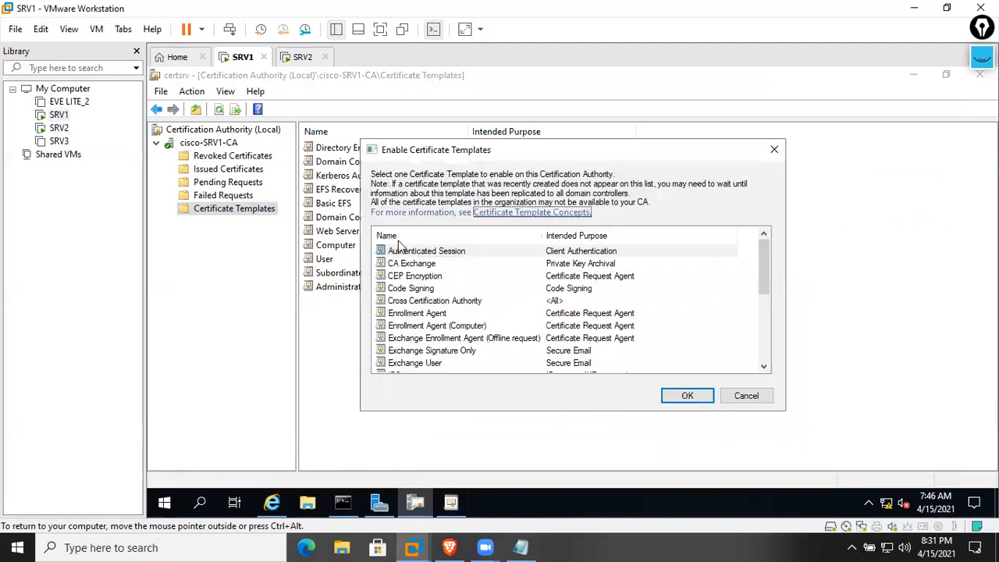
{"action": "left_click", "coordinate": [461, 301]}
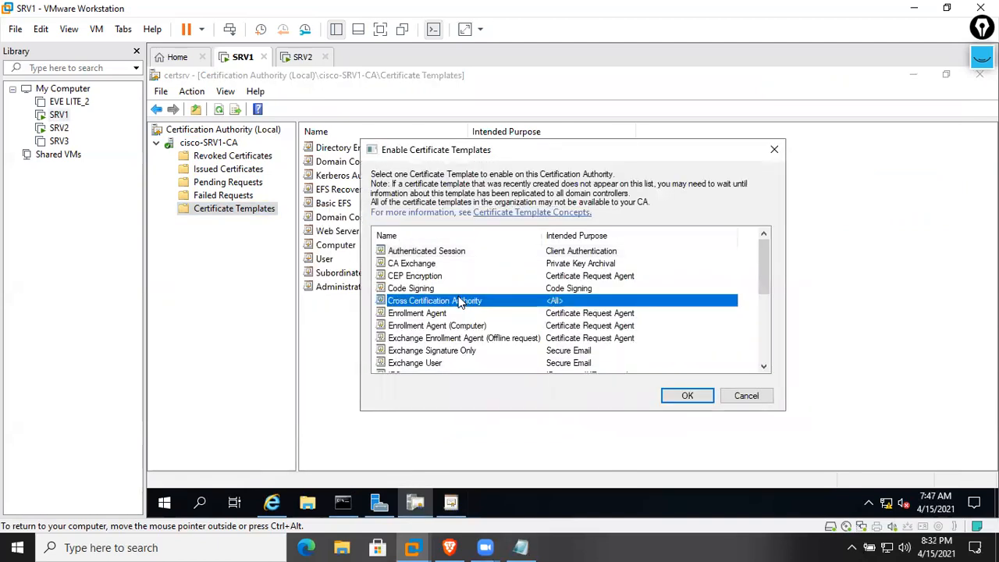
{"action": "scroll", "coordinate": [462, 342], "scroll_direction": "down", "scroll_amount": 1}
{"action": "left_click", "coordinate": [461, 342]}
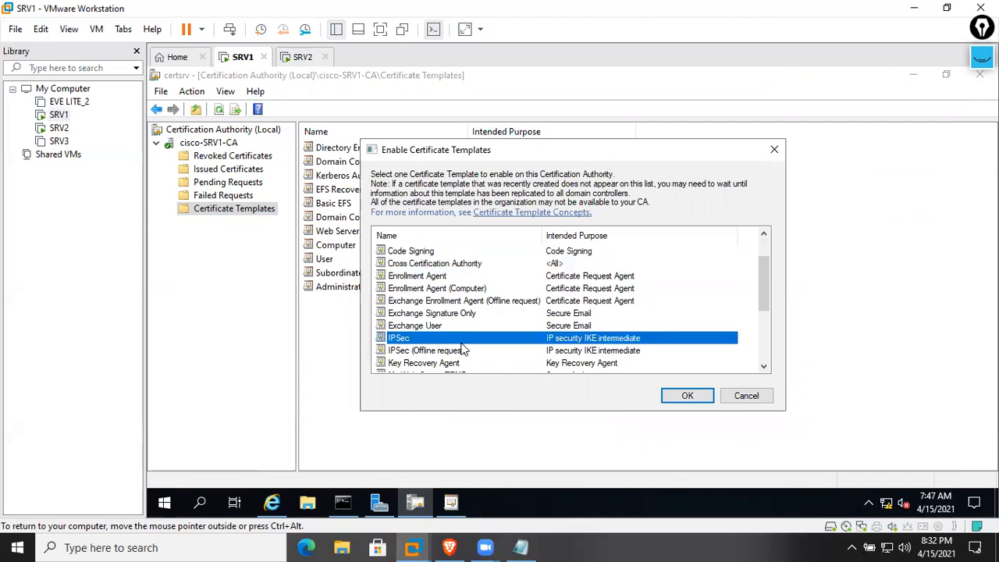
{"action": "scroll", "coordinate": [462, 351], "scroll_direction": "down", "scroll_amount": 3}
{"action": "key", "text": "m"}
{"action": "left_click", "coordinate": [682, 392]}
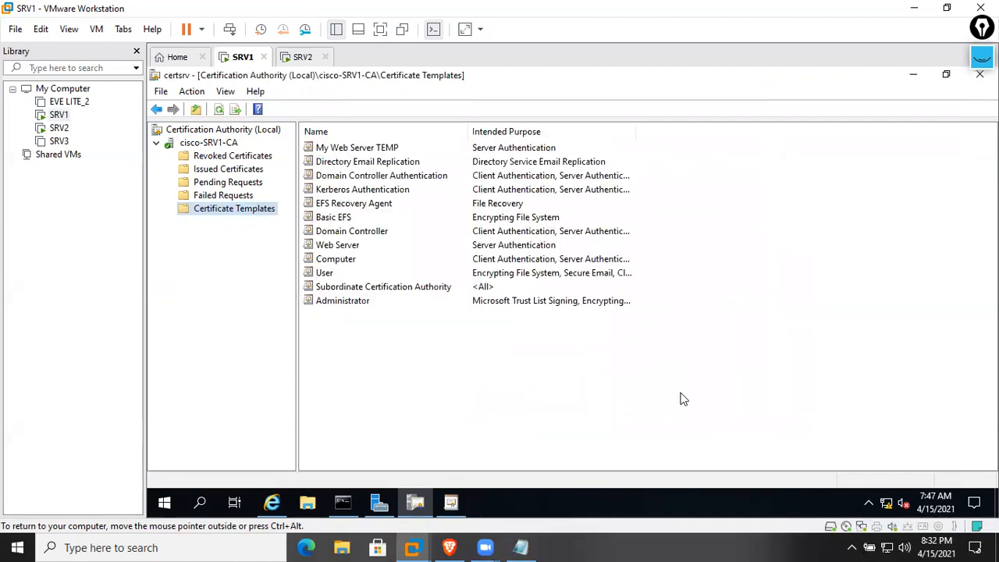
Refresh the issued templates list and the cisco-SRV1-CA authority
{"action": "right_click", "coordinate": [681, 397]}
{"action": "left_click", "coordinate": [706, 286]}
{"action": "left_click", "coordinate": [345, 153]}
{"action": "right_click", "coordinate": [347, 153]}
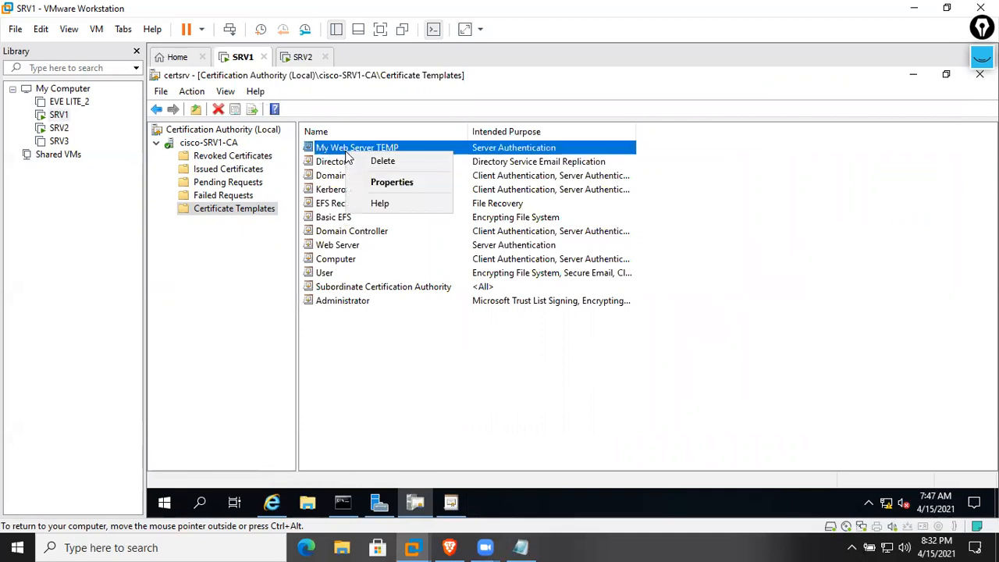
{"action": "left_click", "coordinate": [335, 349]}
{"action": "right_click", "coordinate": [222, 146]}
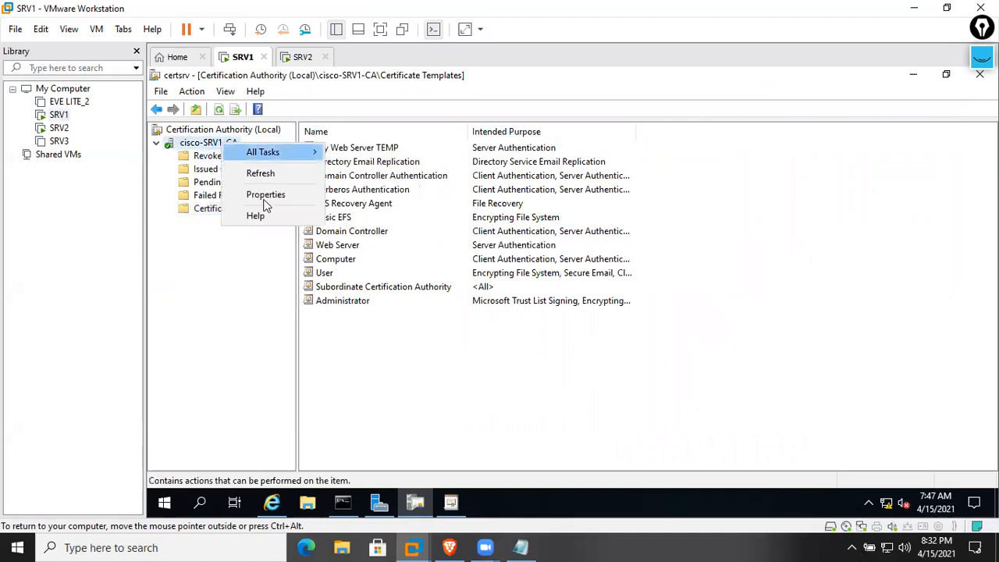
{"action": "left_click", "coordinate": [281, 172]}
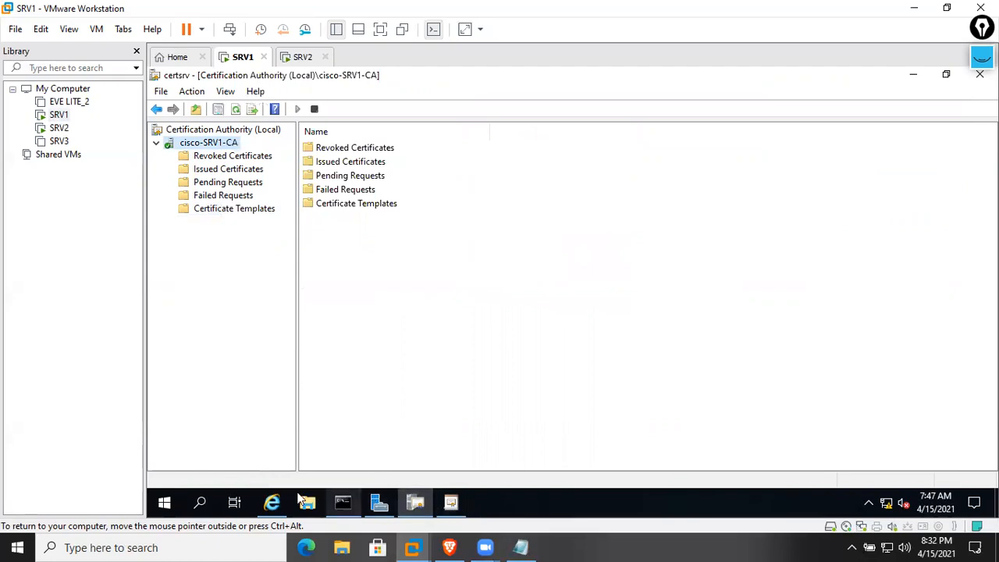
Open Internet Explorer briefly, then close it again
{"action": "left_click", "coordinate": [272, 503]}
{"action": "left_click", "coordinate": [969, 95]}
{"action": "left_click", "coordinate": [980, 77]}
{"action": "left_click", "coordinate": [980, 76]}
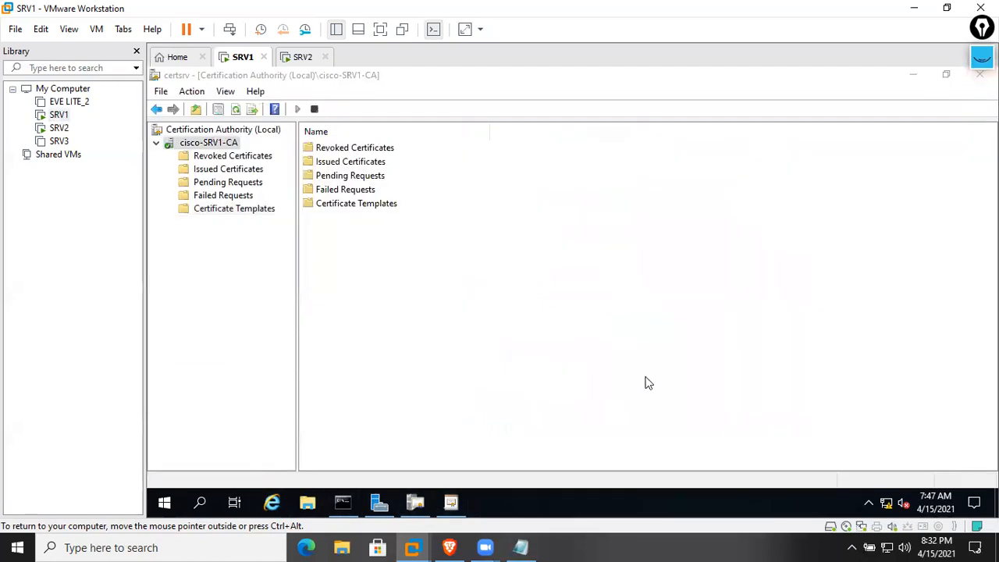
{"action": "key", "text": "super+r"}
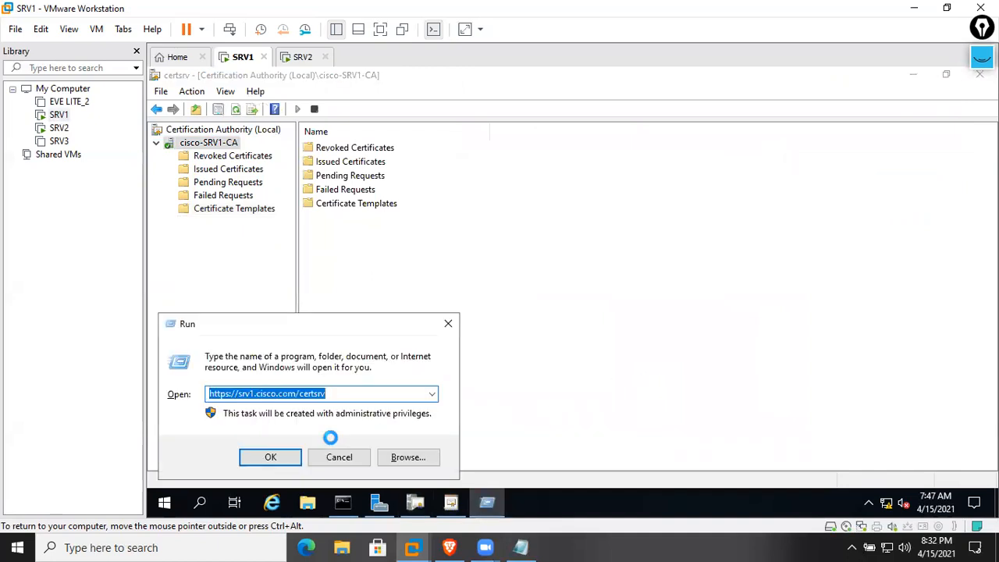
{"action": "left_click", "coordinate": [230, 394]}
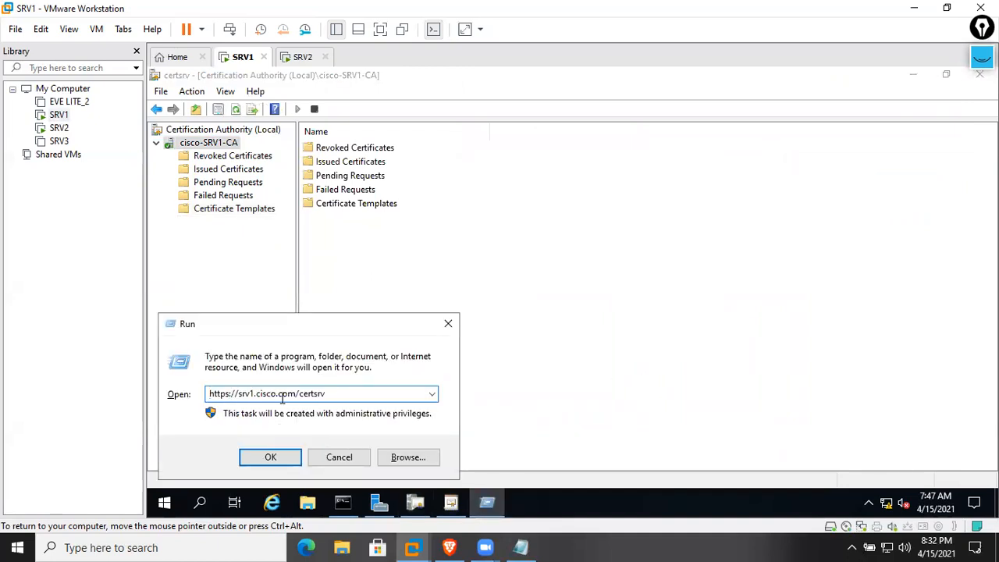
{"action": "key", "text": "BackSpace"}
{"action": "key", "text": "Return"}
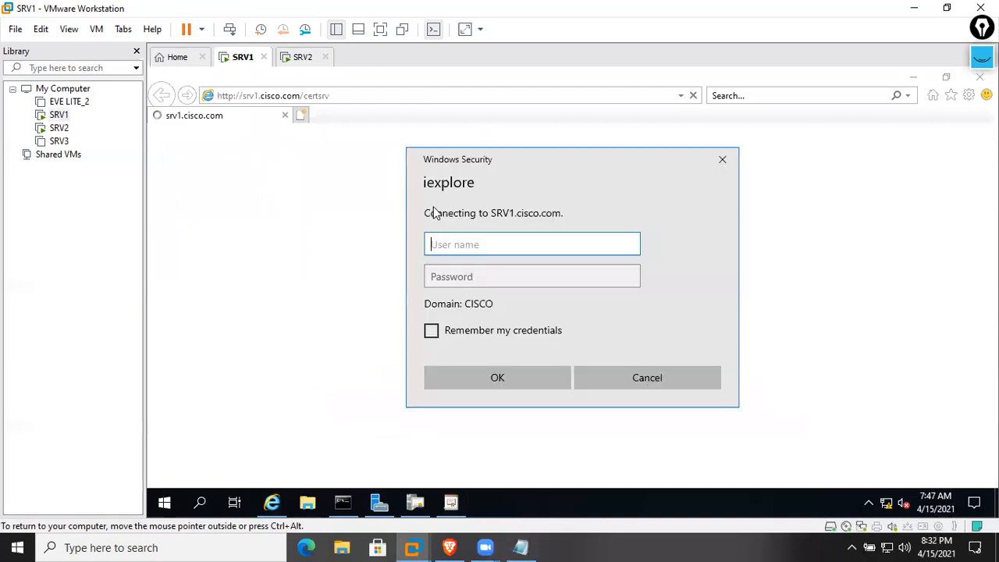
{"action": "type", "text": "Administrator"}
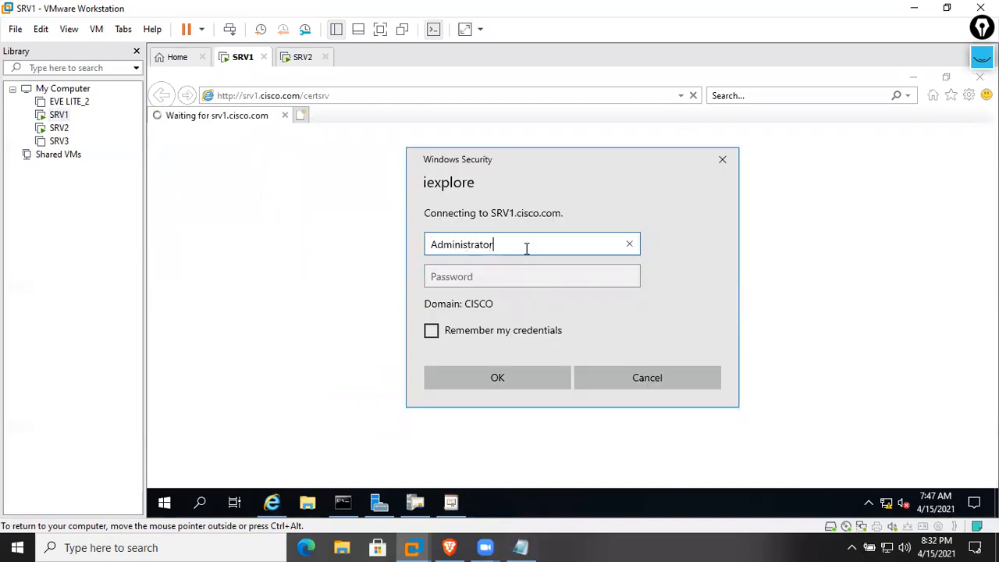
{"action": "key", "text": "Tab"}
{"action": "type", "text": "Cisc"}
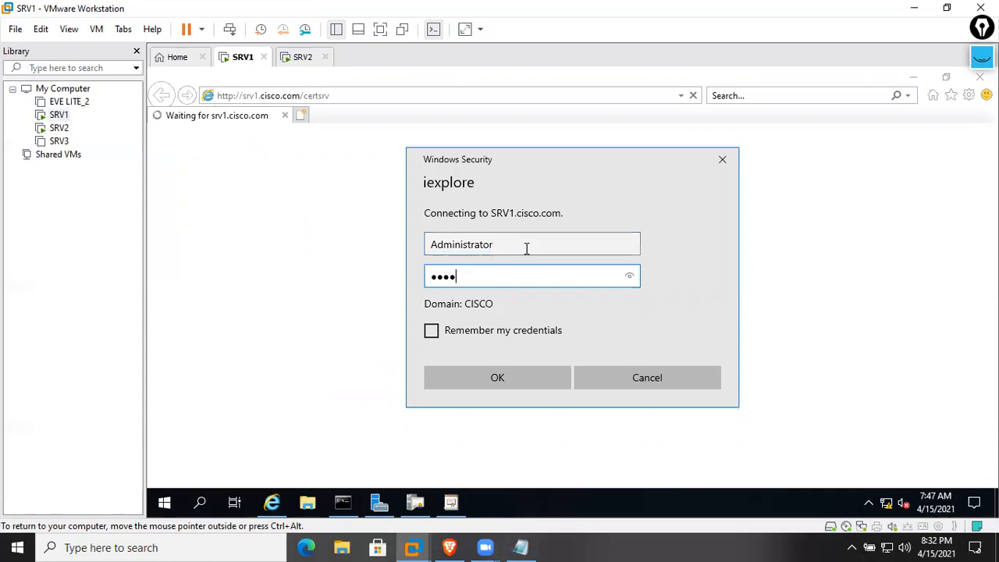
{"action": "key", "text": "Return"}
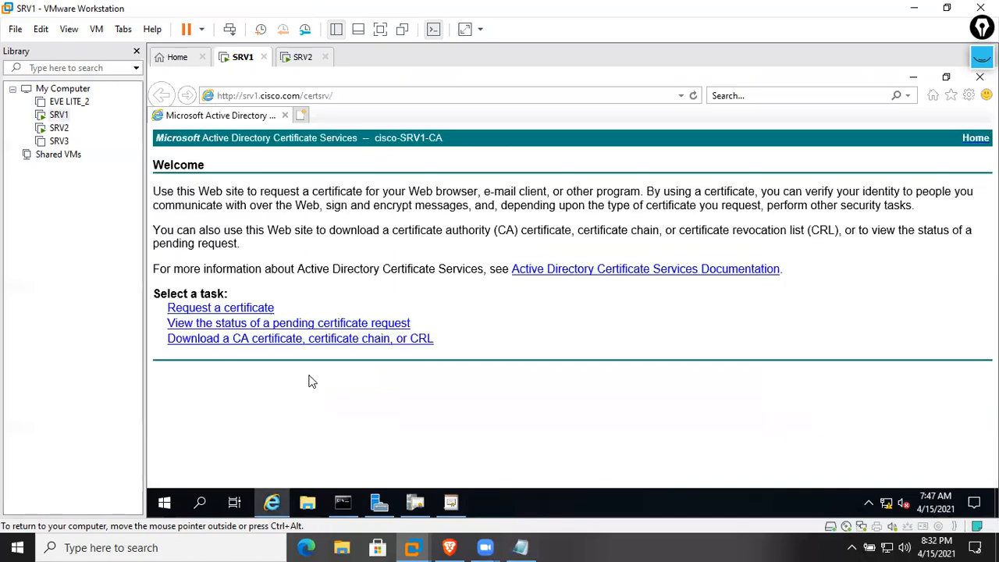
{"action": "left_click", "coordinate": [216, 311]}
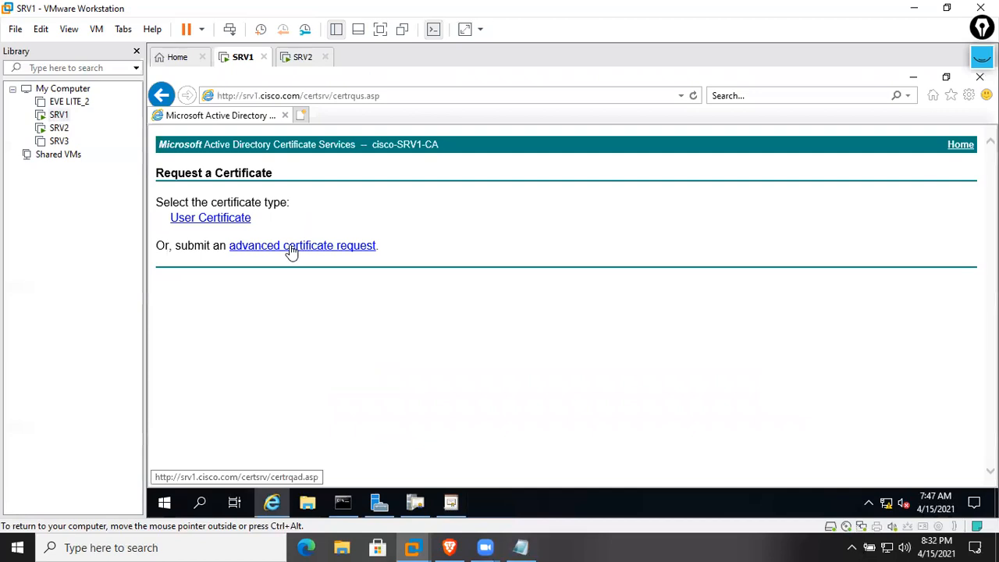
{"action": "left_click", "coordinate": [291, 249]}
{"action": "left_click", "coordinate": [290, 245]}
{"action": "left_click", "coordinate": [375, 369]}
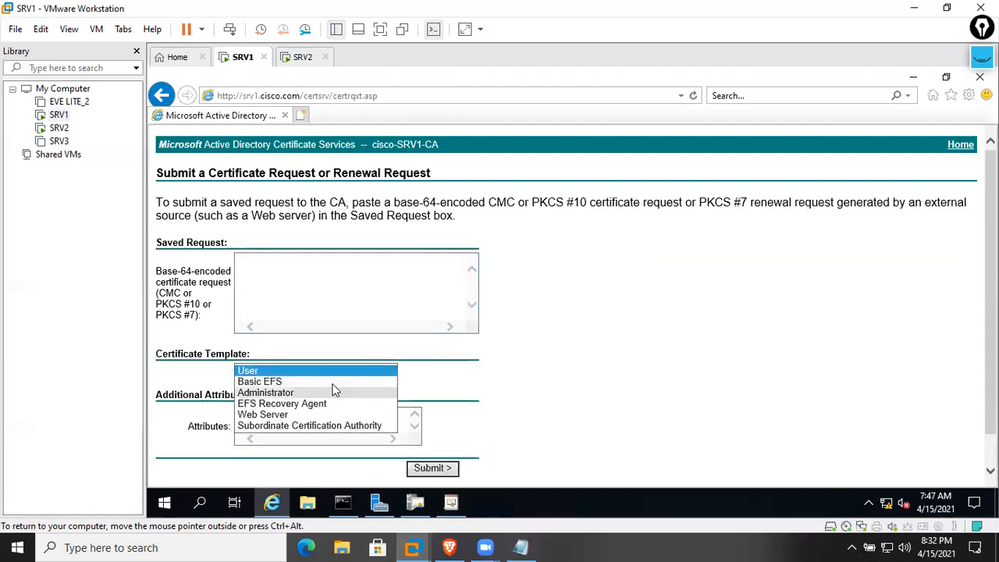
{"action": "left_click", "coordinate": [486, 406]}
{"action": "left_click", "coordinate": [977, 76]}
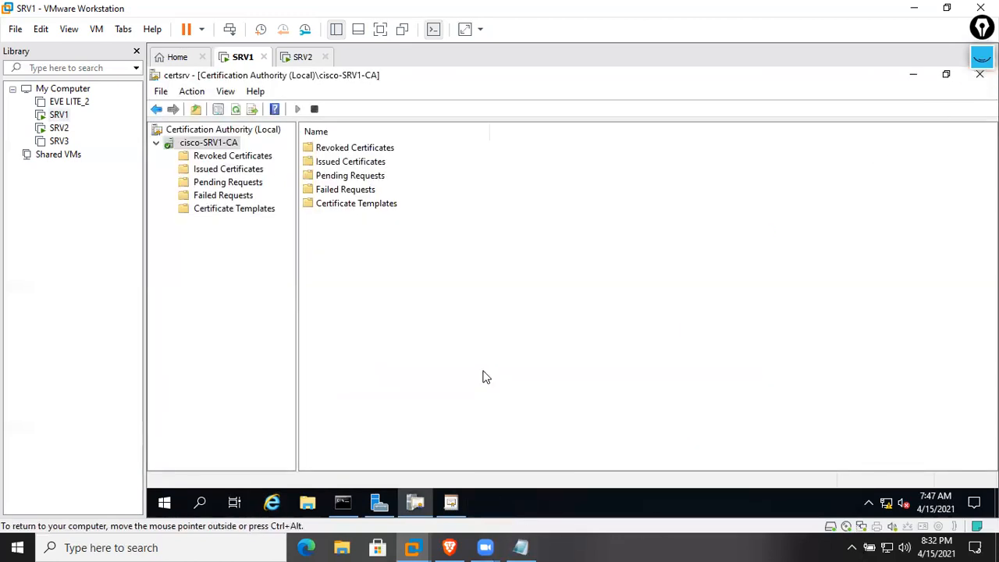
Minimize the Certificate Templates Console, Certification Authority console and Server Manager on SRV1
{"action": "left_click", "coordinate": [451, 503]}
{"action": "left_click", "coordinate": [451, 503]}
{"action": "left_click", "coordinate": [912, 74]}
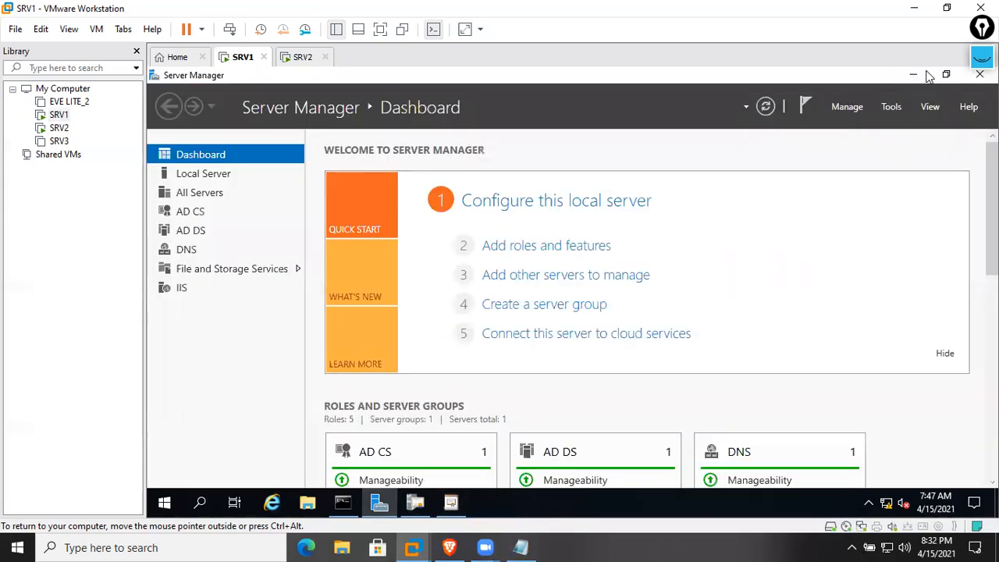
{"action": "left_click", "coordinate": [916, 75]}
Switch to the SRV2 virtual machine and launch Add roles and features from the Dashboard
{"action": "left_click", "coordinate": [303, 57]}
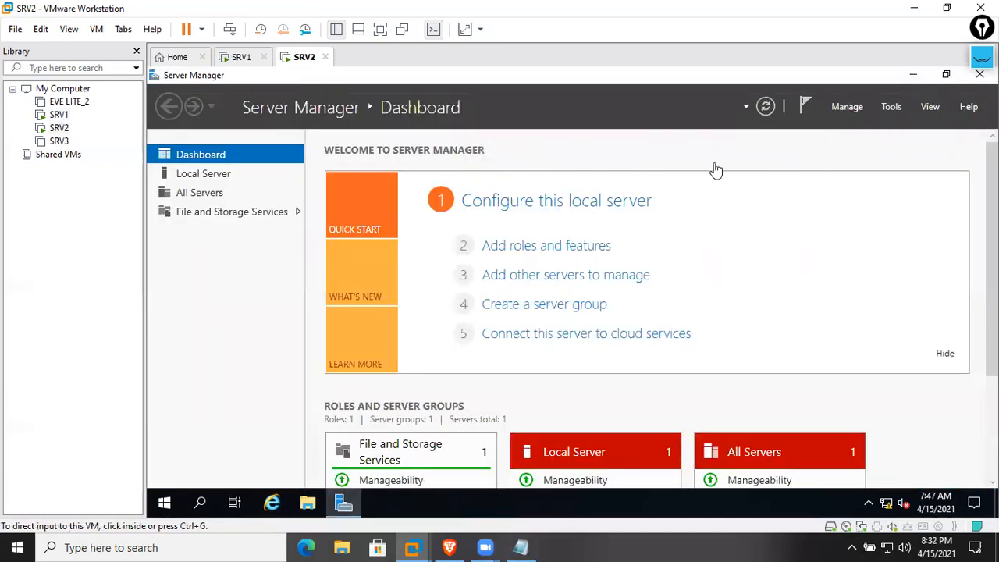
{"action": "left_click", "coordinate": [828, 202]}
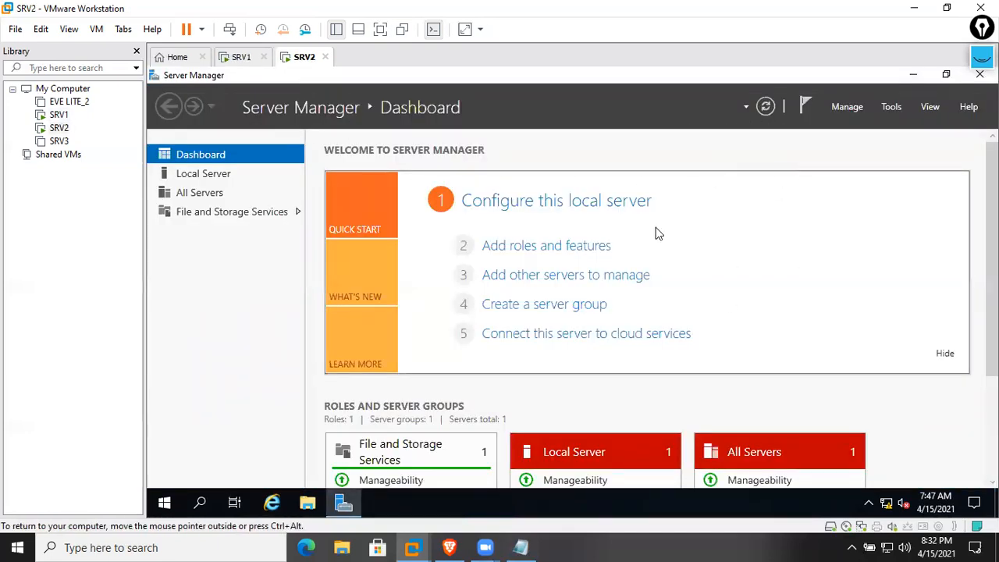
{"action": "left_click", "coordinate": [242, 61]}
{"action": "left_click", "coordinate": [303, 57]}
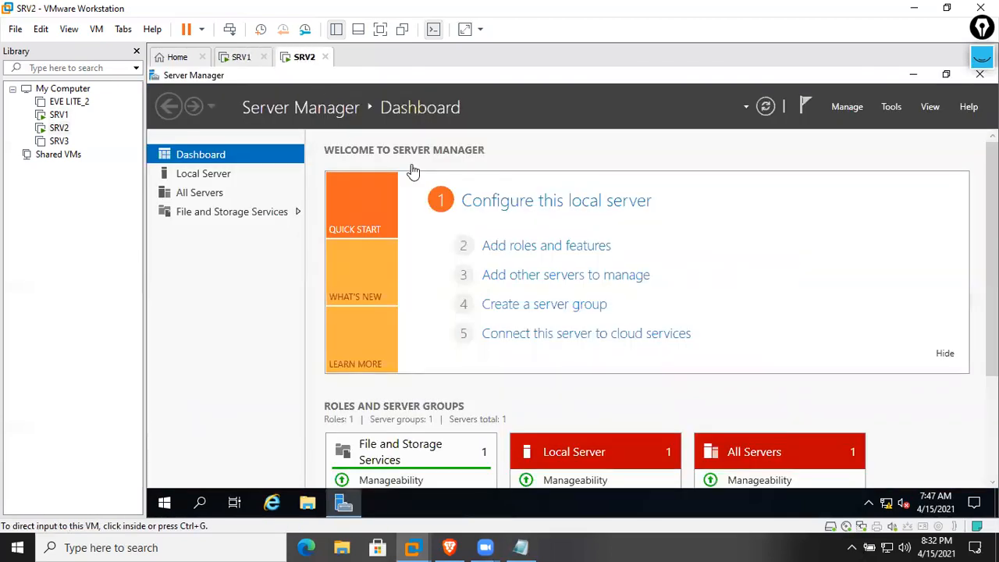
{"action": "left_click", "coordinate": [248, 63]}
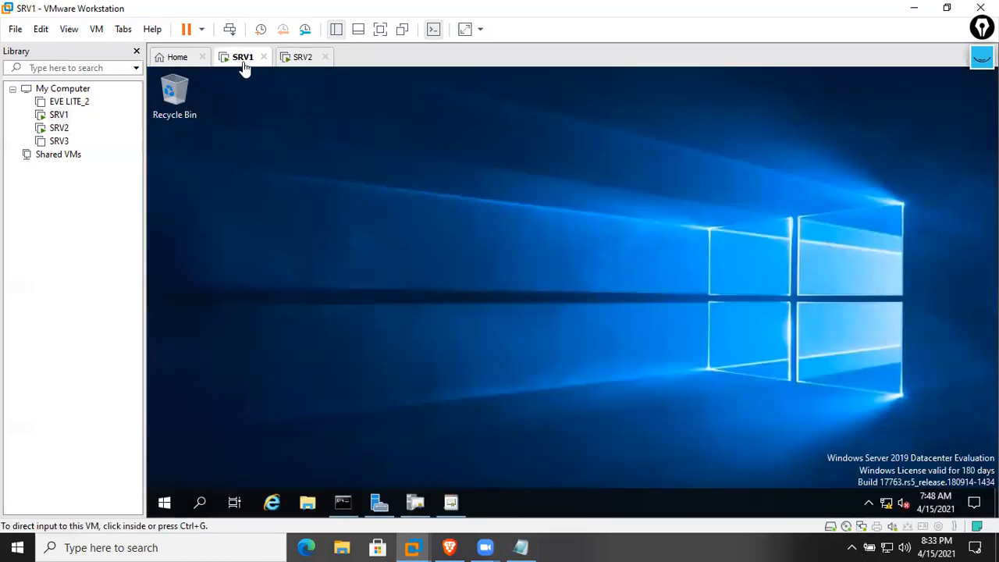
{"action": "left_click", "coordinate": [287, 65]}
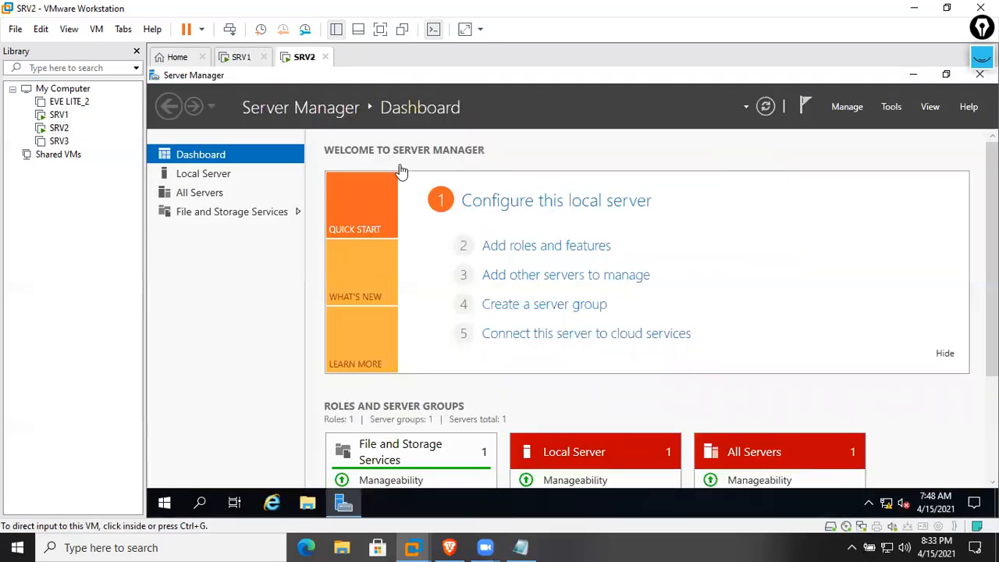
{"action": "left_click", "coordinate": [836, 277]}
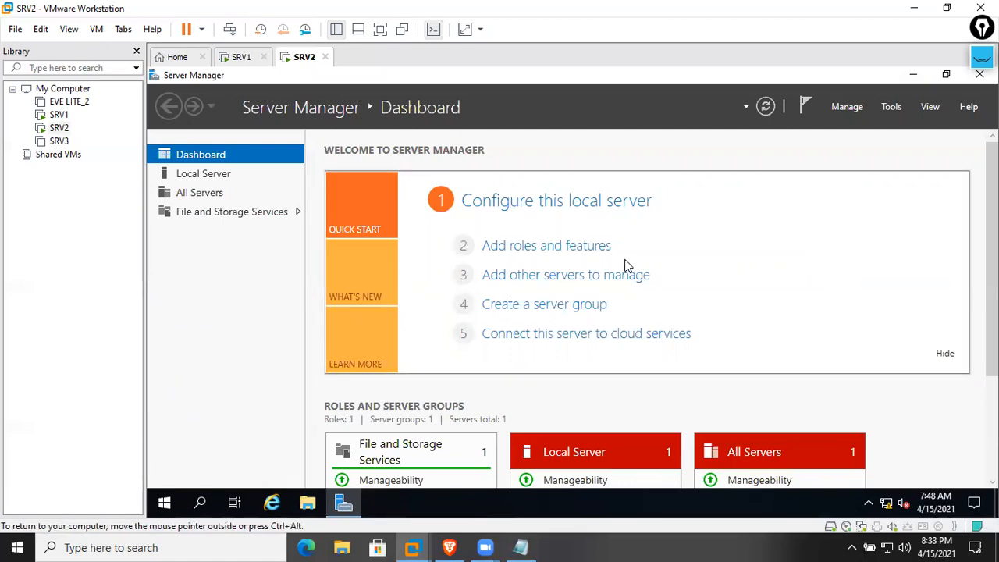
{"action": "left_click", "coordinate": [601, 248]}
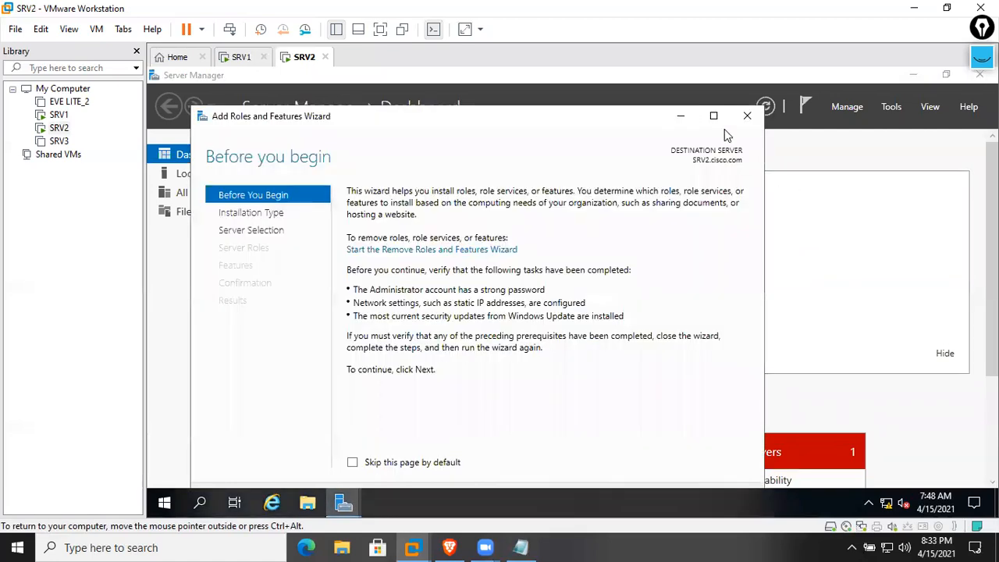
Choose a role-based install on SRV2 and add Web Server (IIS) with its required features
{"action": "left_click", "coordinate": [712, 114]}
{"action": "left_click", "coordinate": [828, 471]}
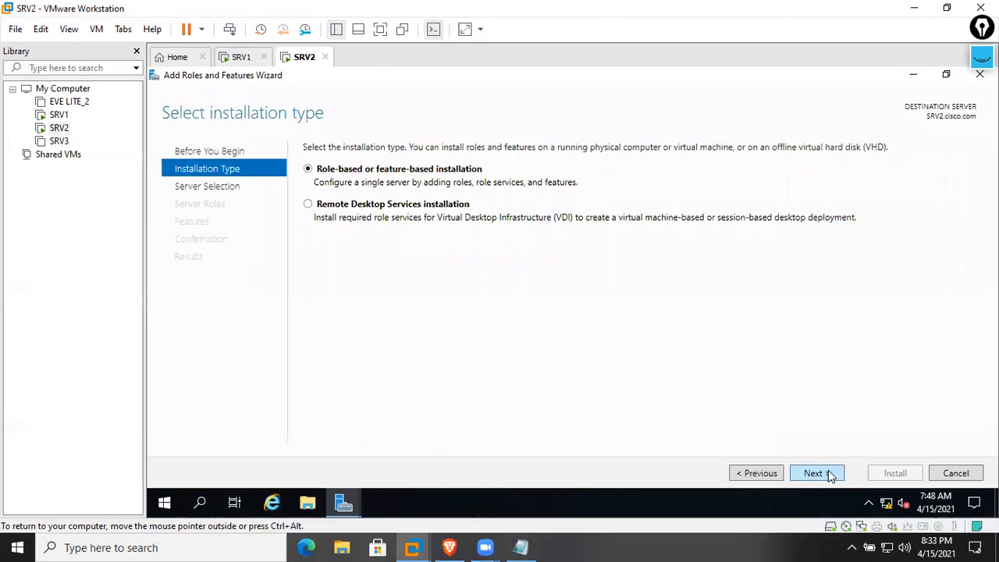
{"action": "left_click", "coordinate": [829, 472]}
{"action": "left_click", "coordinate": [828, 471]}
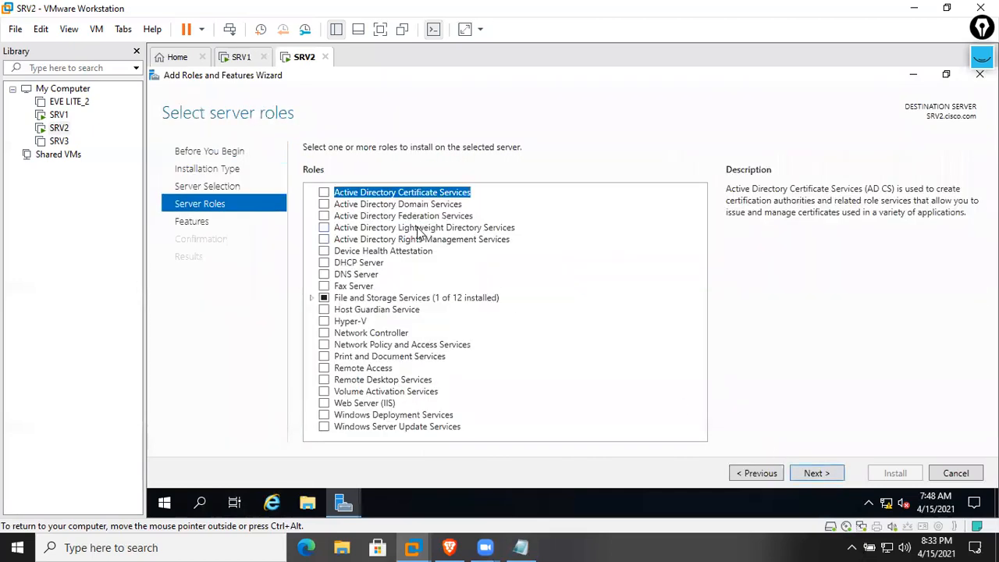
{"action": "left_click", "coordinate": [324, 403]}
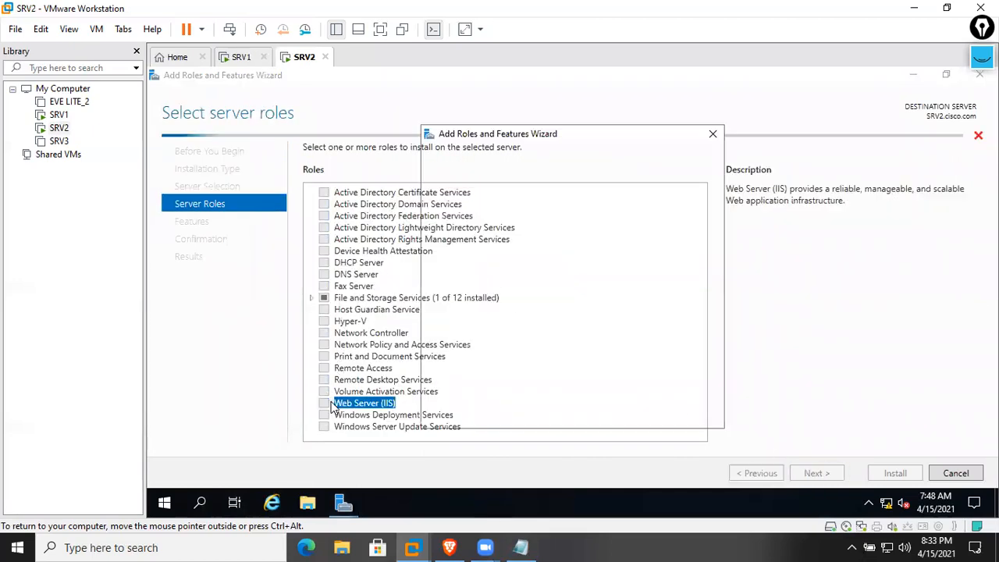
{"action": "left_click", "coordinate": [609, 406]}
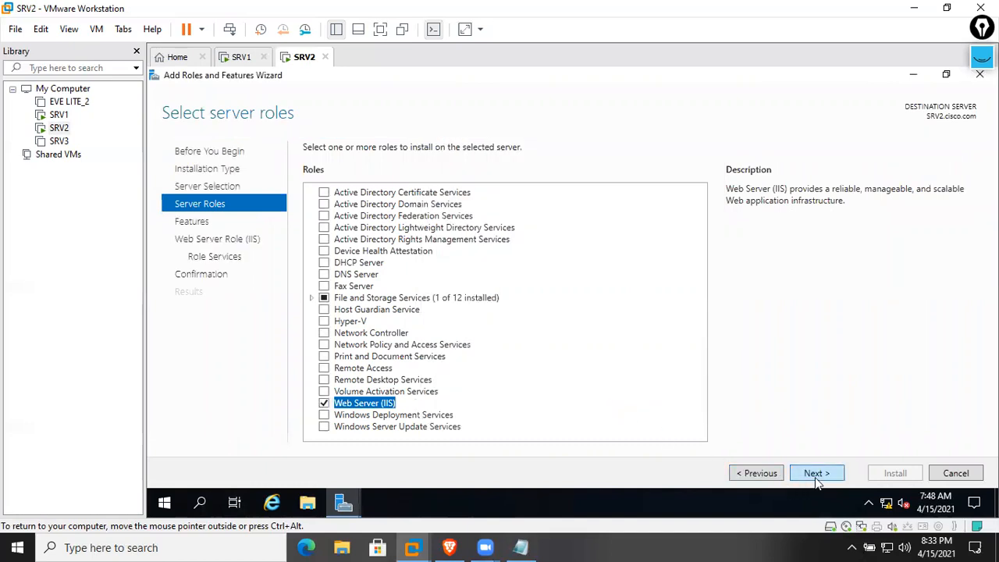
Keep the default features and role services, install IIS, and close the wizard
{"action": "left_click", "coordinate": [817, 476]}
{"action": "left_click", "coordinate": [818, 475]}
{"action": "left_click", "coordinate": [818, 475]}
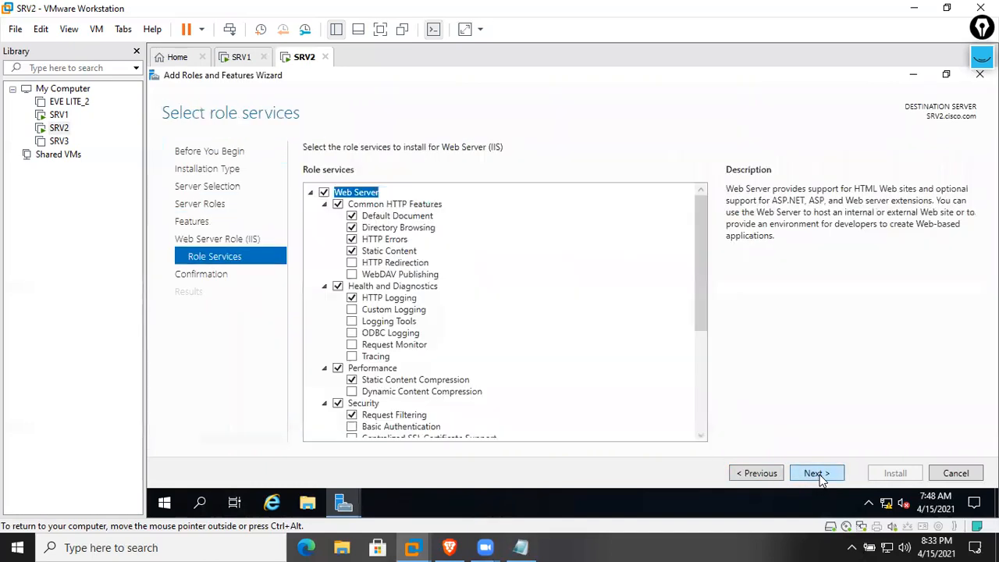
{"action": "left_click", "coordinate": [818, 475]}
{"action": "left_click", "coordinate": [894, 474]}
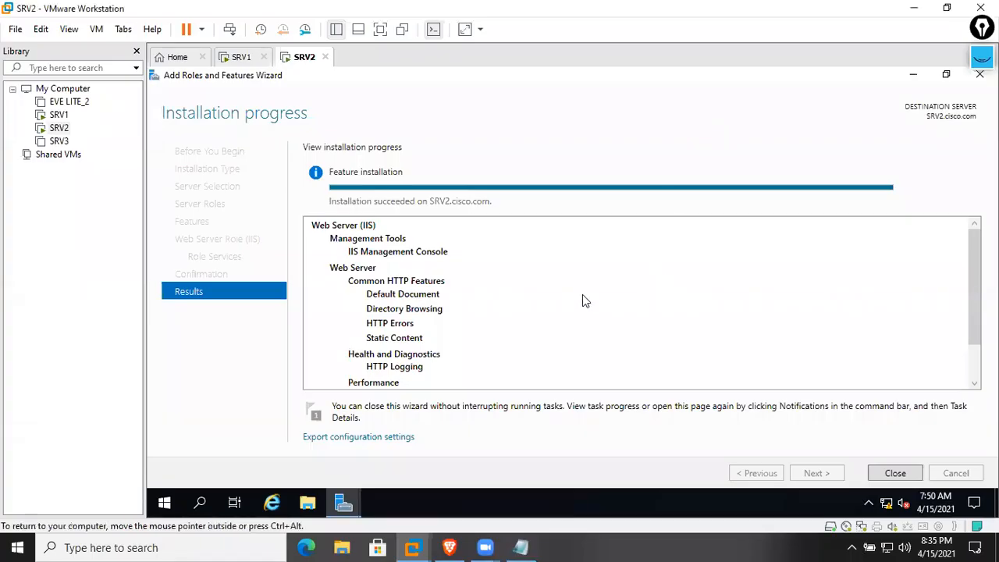
{"action": "scroll", "coordinate": [468, 309], "scroll_direction": "down", "scroll_amount": 1}
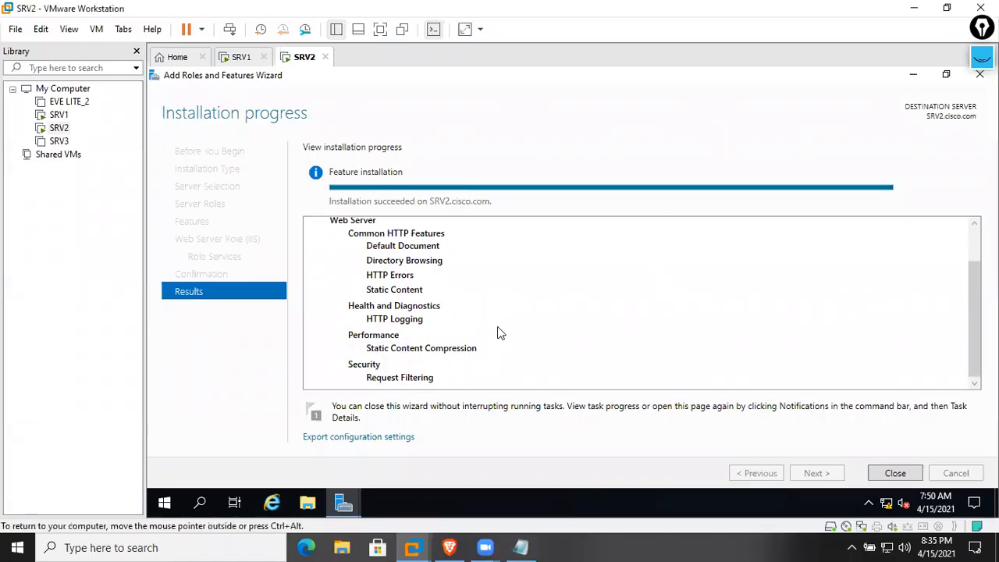
{"action": "left_click", "coordinate": [878, 474]}
Launch IIS Manager and navigate to SRV2 > Sites > Default Web Site
{"action": "left_click", "coordinate": [892, 107]}
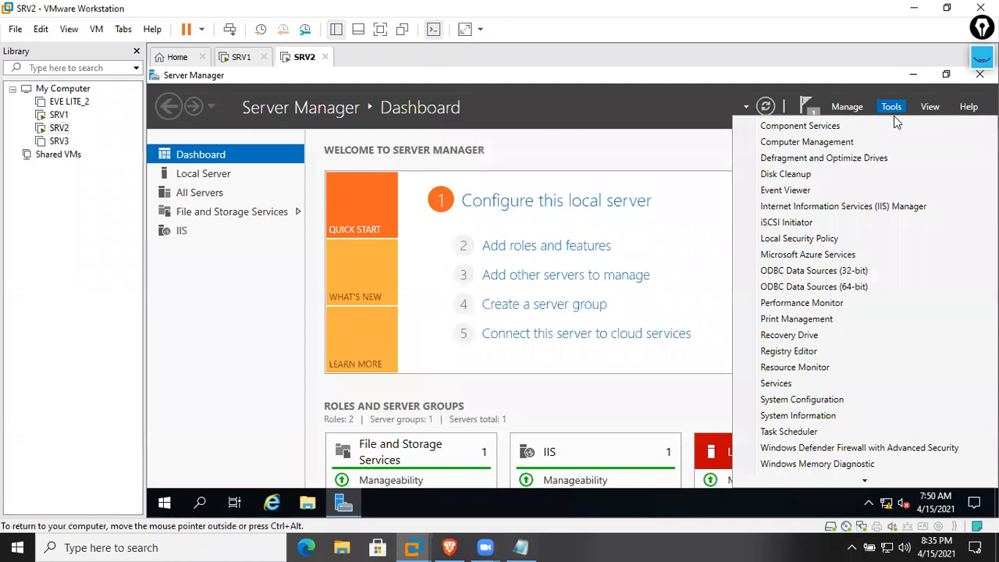
{"action": "left_click", "coordinate": [850, 207]}
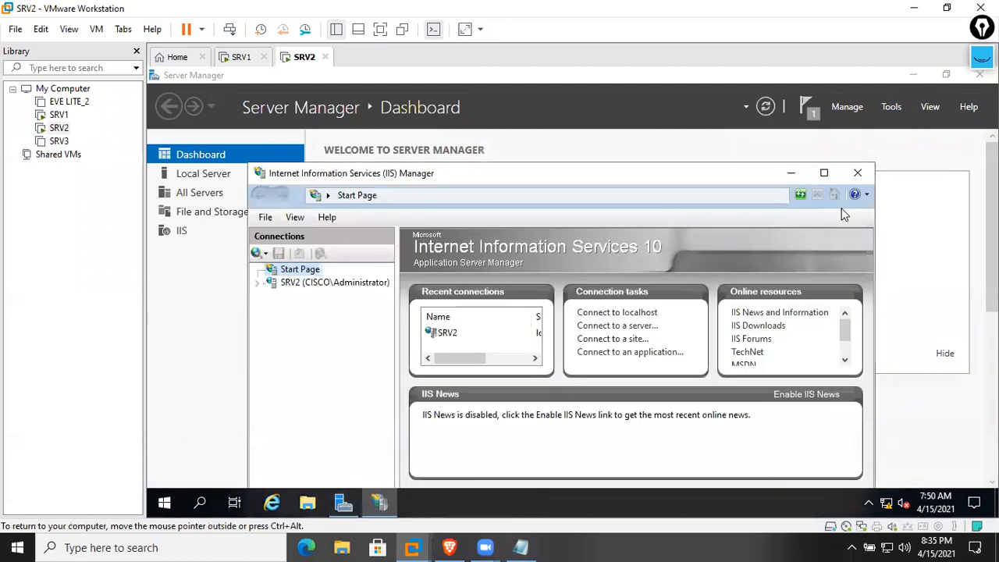
{"action": "left_click", "coordinate": [824, 173]}
{"action": "left_click", "coordinate": [211, 182]}
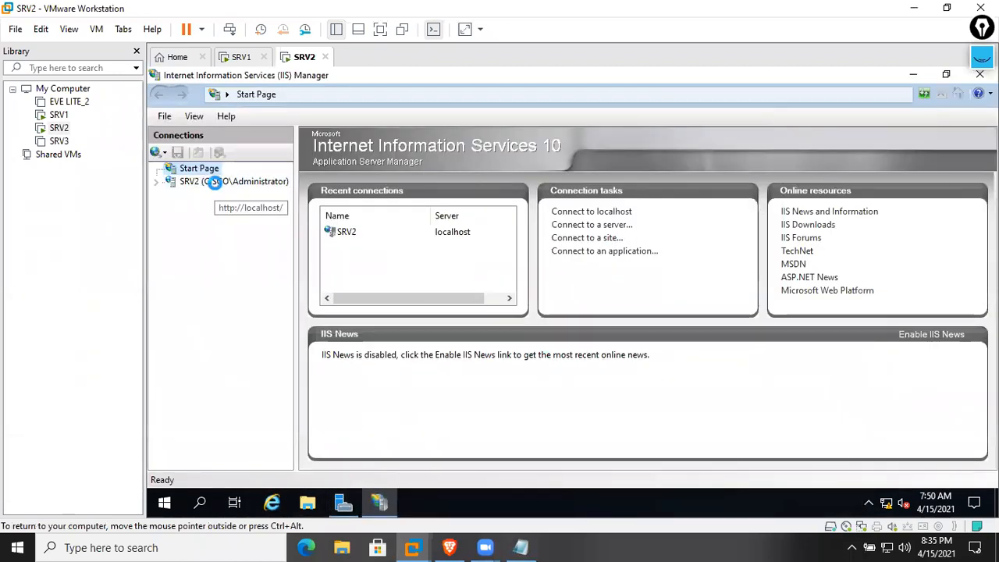
{"action": "left_click", "coordinate": [209, 210]}
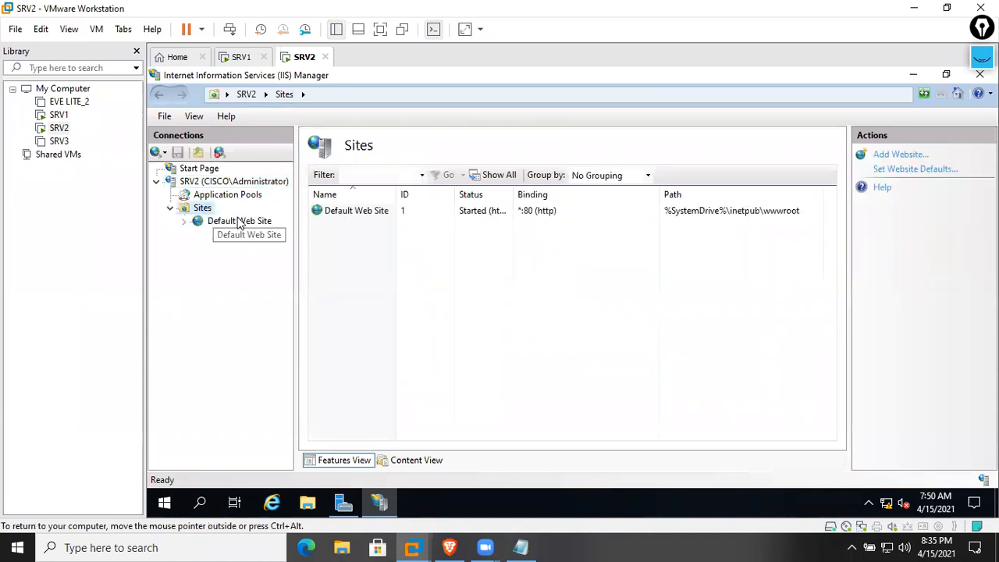
{"action": "left_click", "coordinate": [228, 222]}
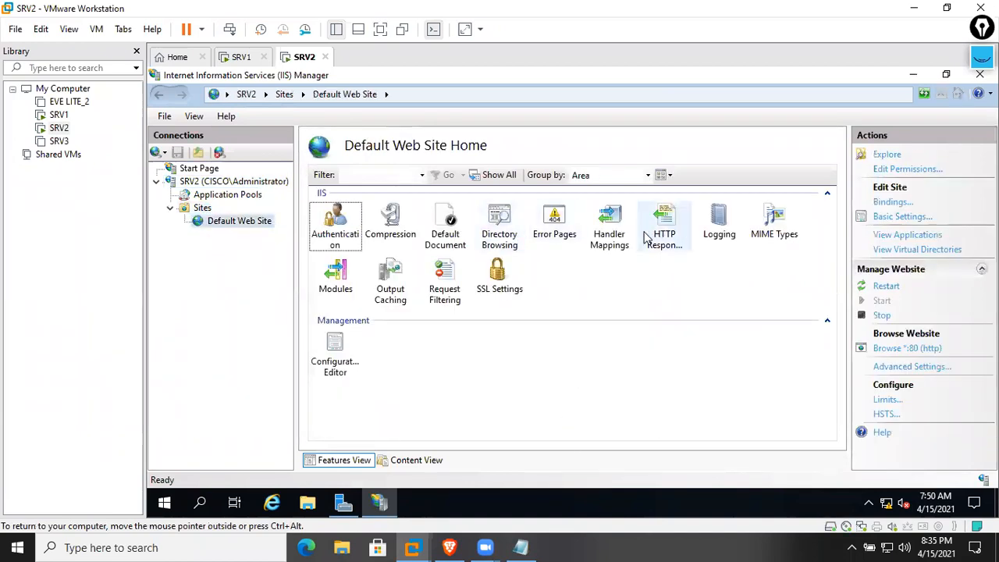
{"action": "key", "text": "super+r"}
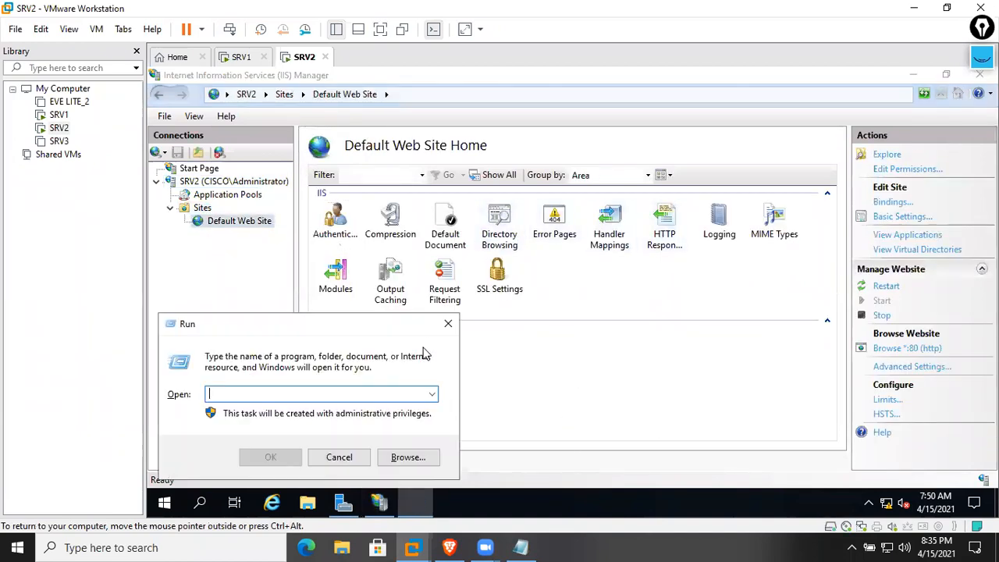
{"action": "type", "text": "http://srv2/"}
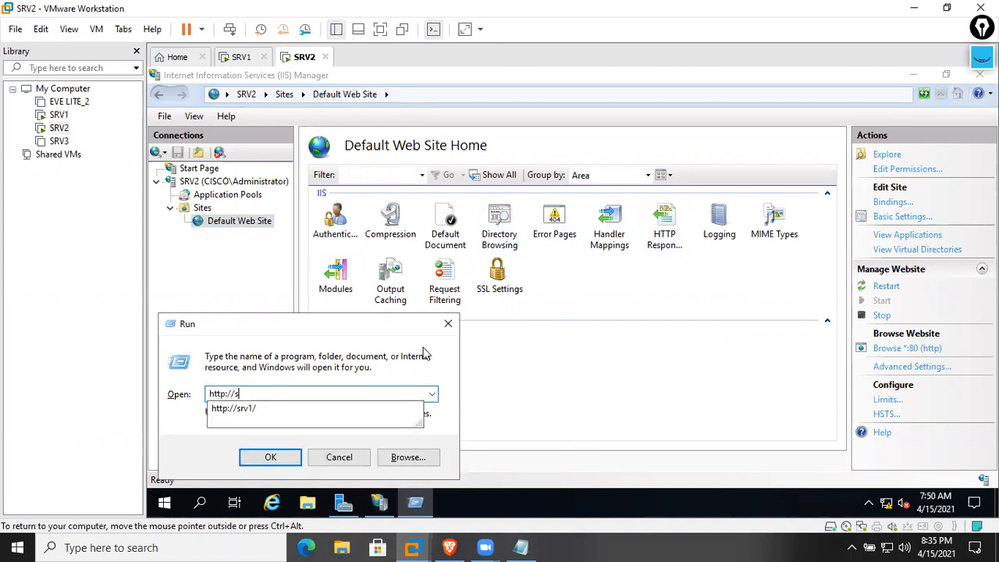
{"action": "key", "text": "Return"}
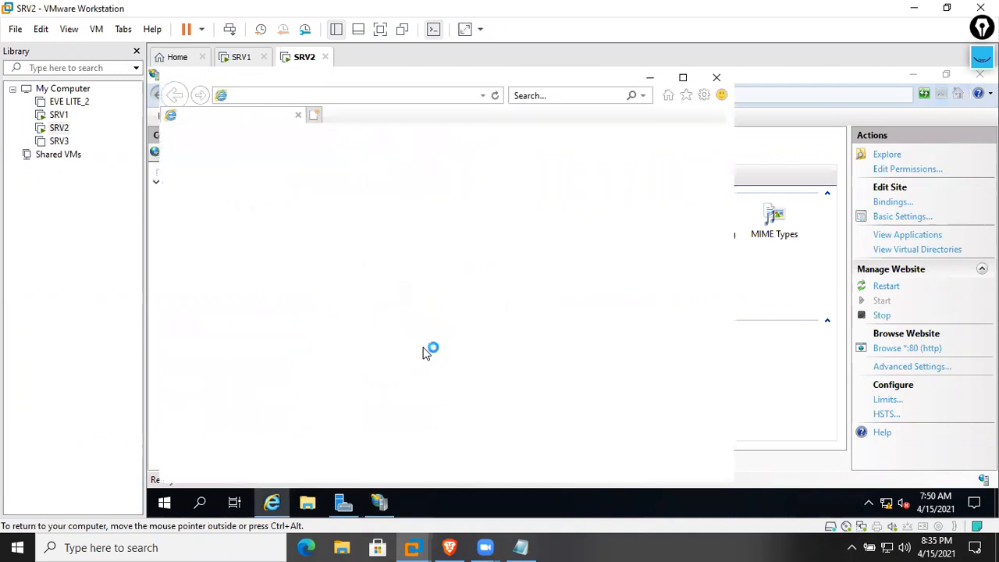
{"action": "left_click", "coordinate": [679, 79]}
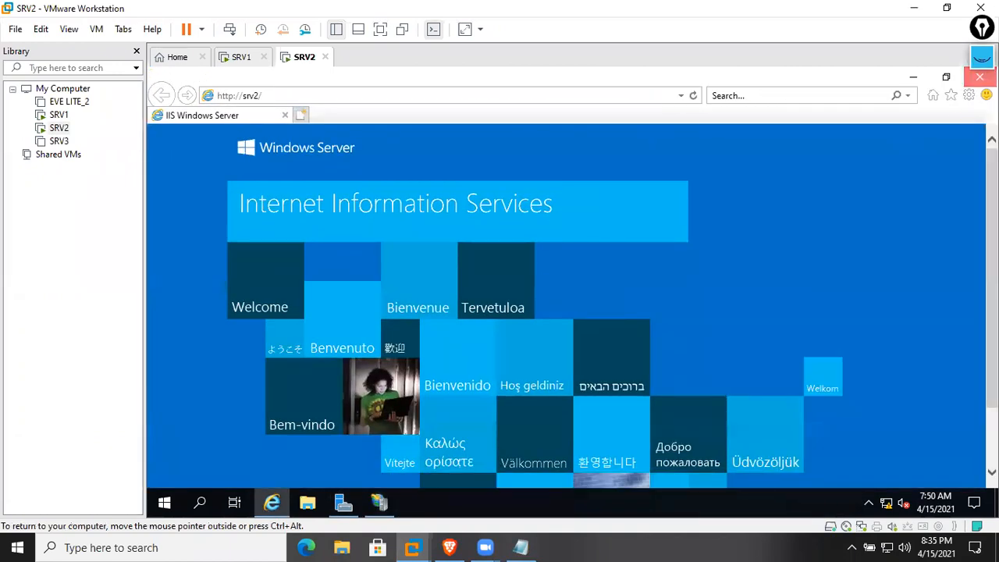
{"action": "left_click", "coordinate": [980, 77]}
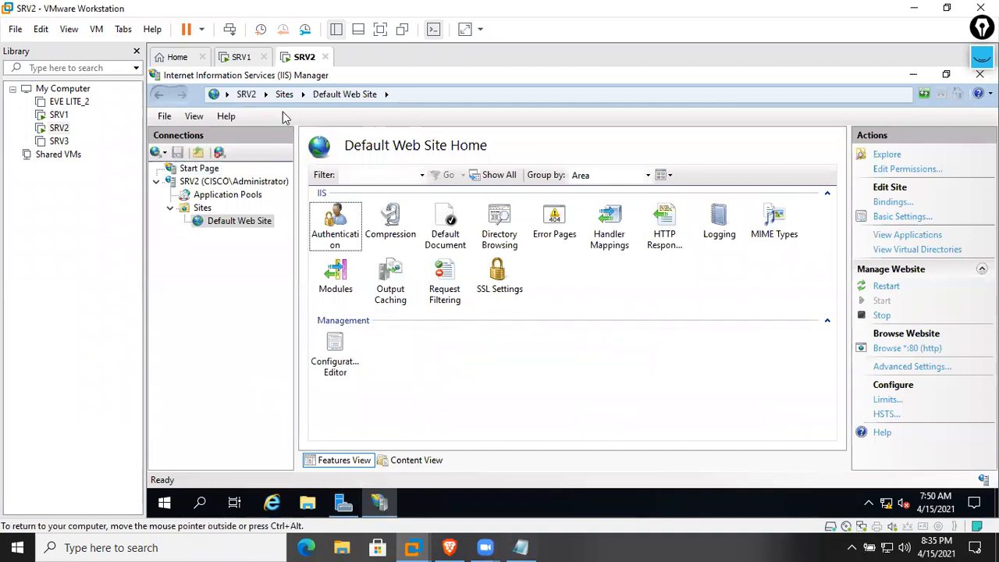
{"action": "left_click", "coordinate": [241, 58]}
{"action": "left_click", "coordinate": [303, 62]}
Minimize IIS Manager and close Server Manager on SRV2
{"action": "left_click", "coordinate": [946, 75]}
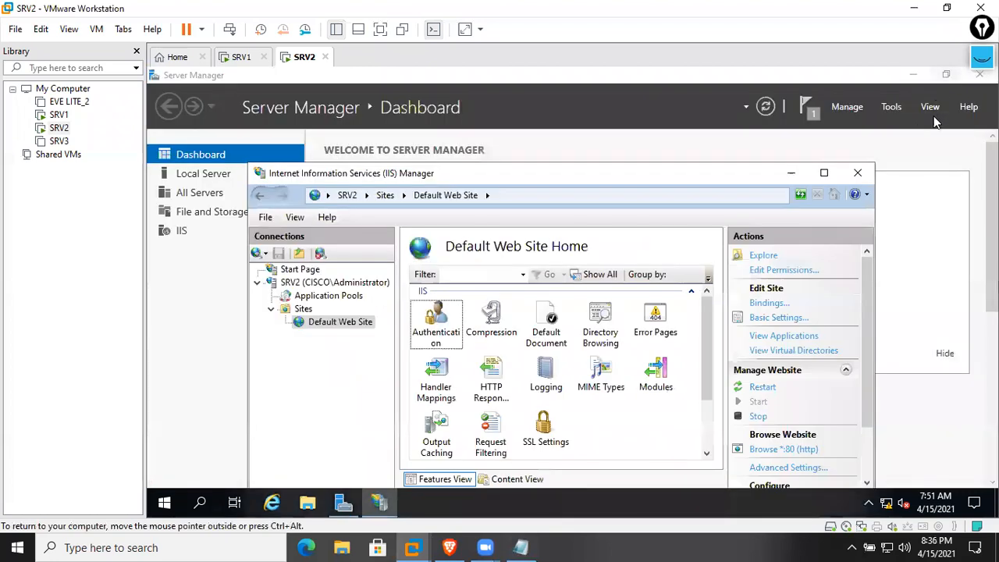
{"action": "left_click", "coordinate": [915, 78]}
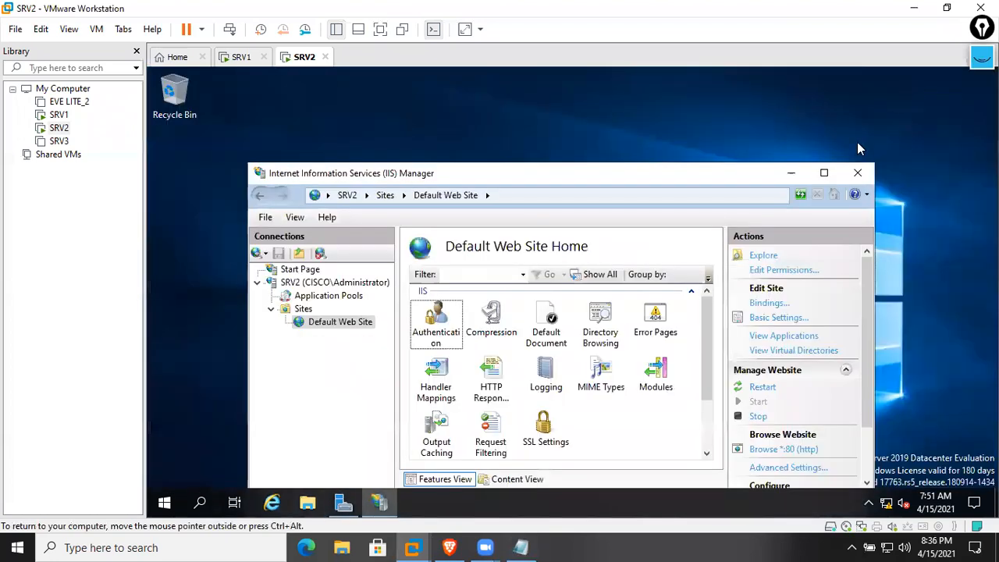
{"action": "left_click", "coordinate": [857, 147]}
{"action": "left_click", "coordinate": [343, 502]}
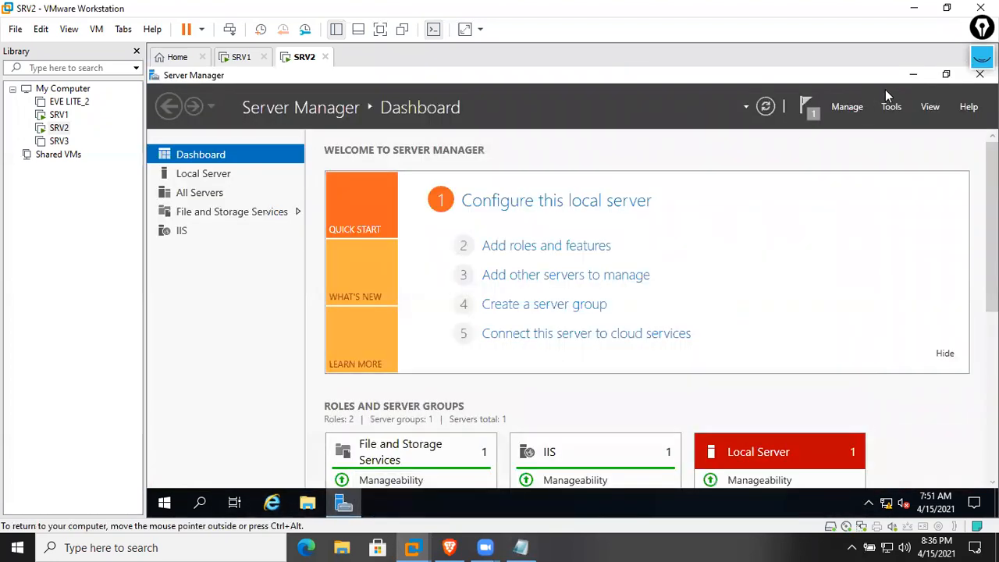
{"action": "left_click", "coordinate": [980, 74]}
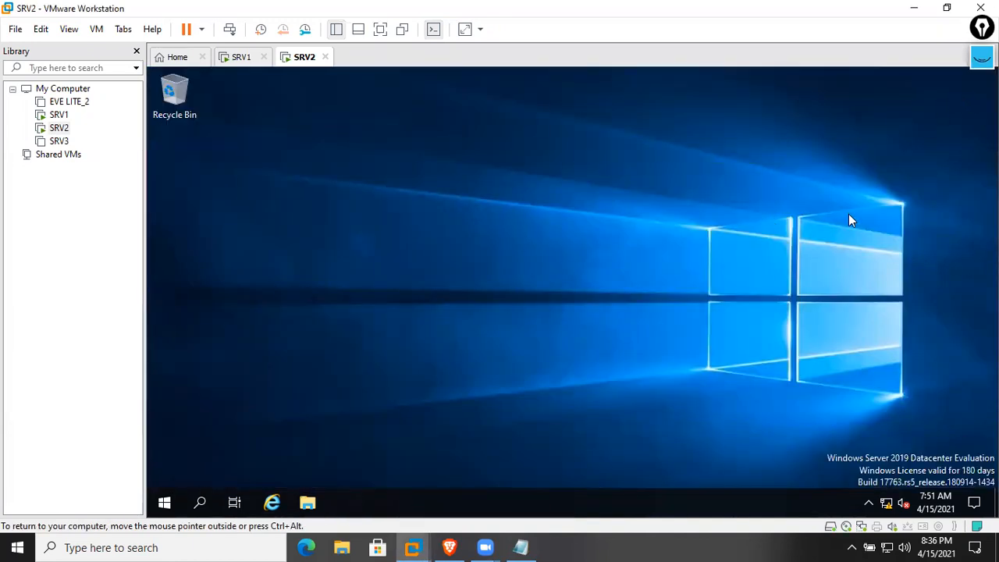
Reopen Server Manager from the Start menu and launch IIS Manager from Tools
{"action": "left_click", "coordinate": [164, 502]}
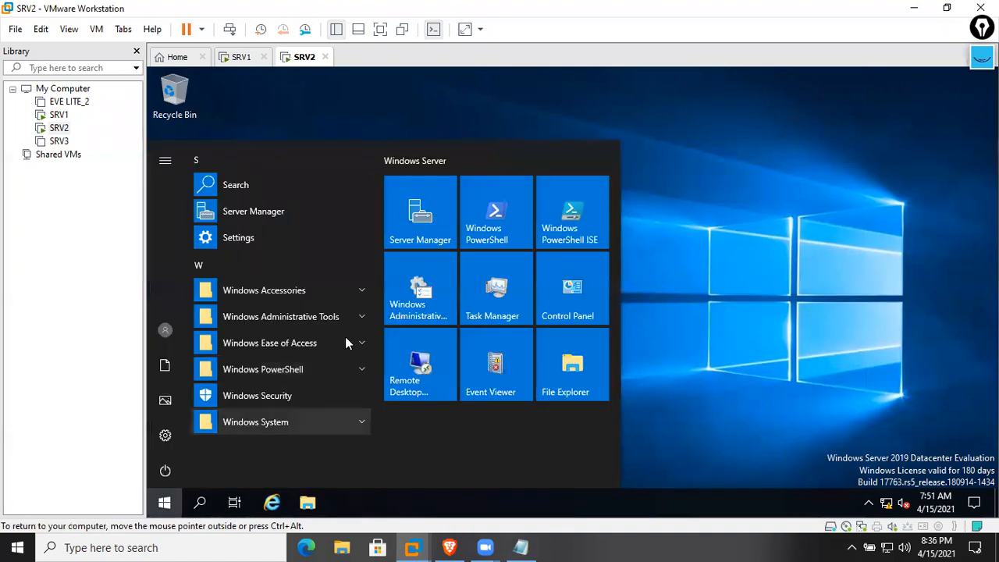
{"action": "left_click", "coordinate": [410, 235]}
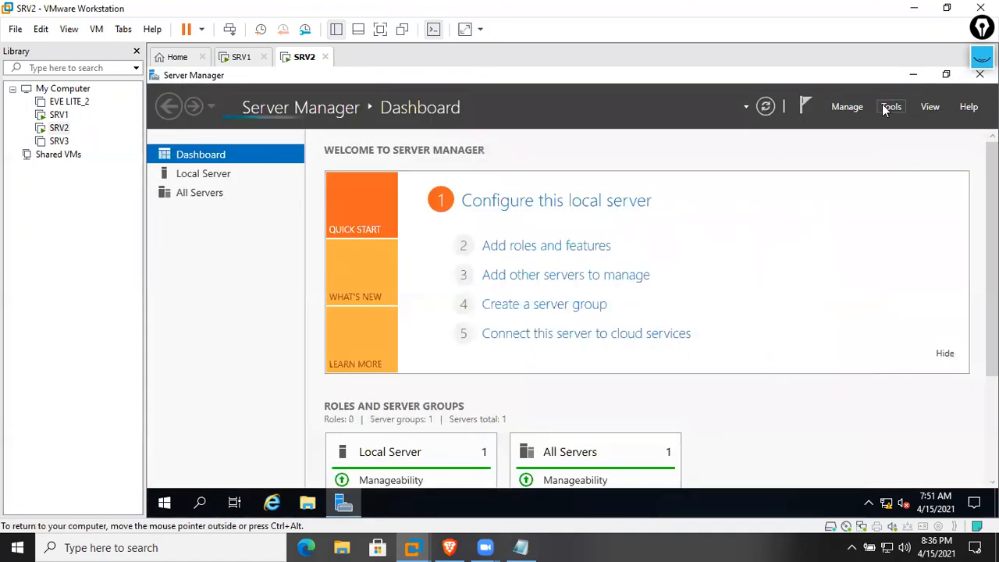
{"action": "left_click", "coordinate": [888, 106]}
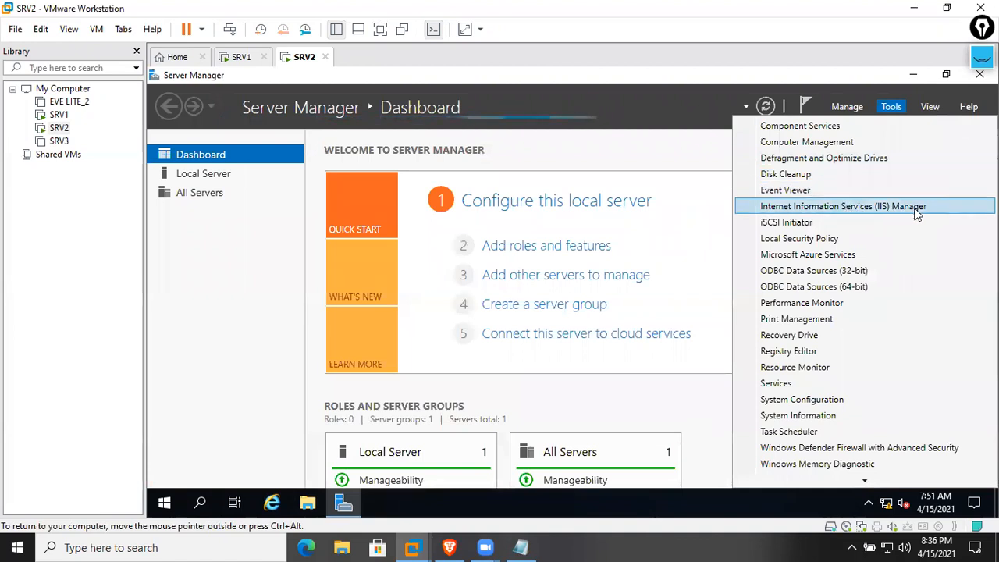
{"action": "left_click", "coordinate": [842, 208]}
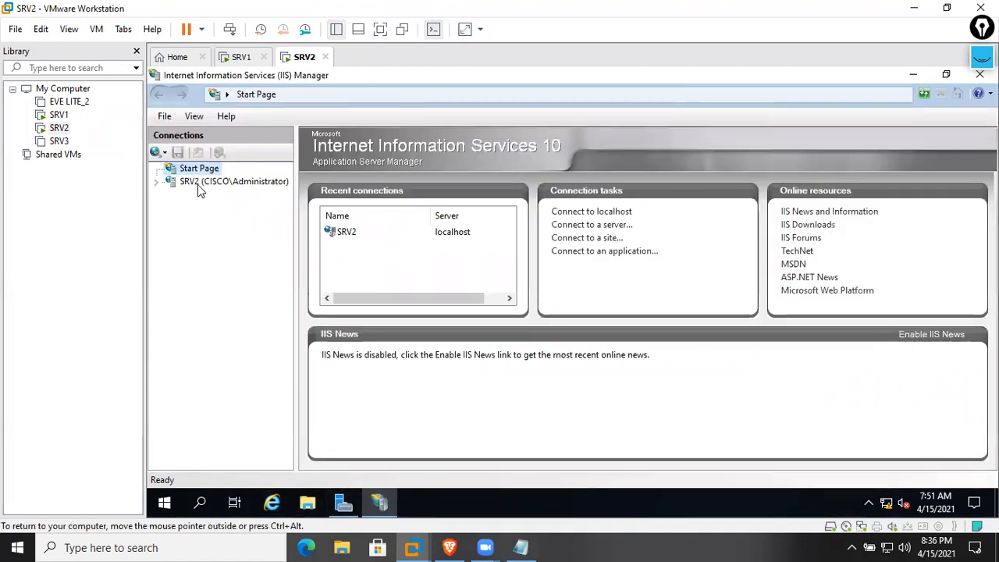
Open SRV2's Server Certificates feature and start a new certificate request
{"action": "left_click", "coordinate": [195, 182]}
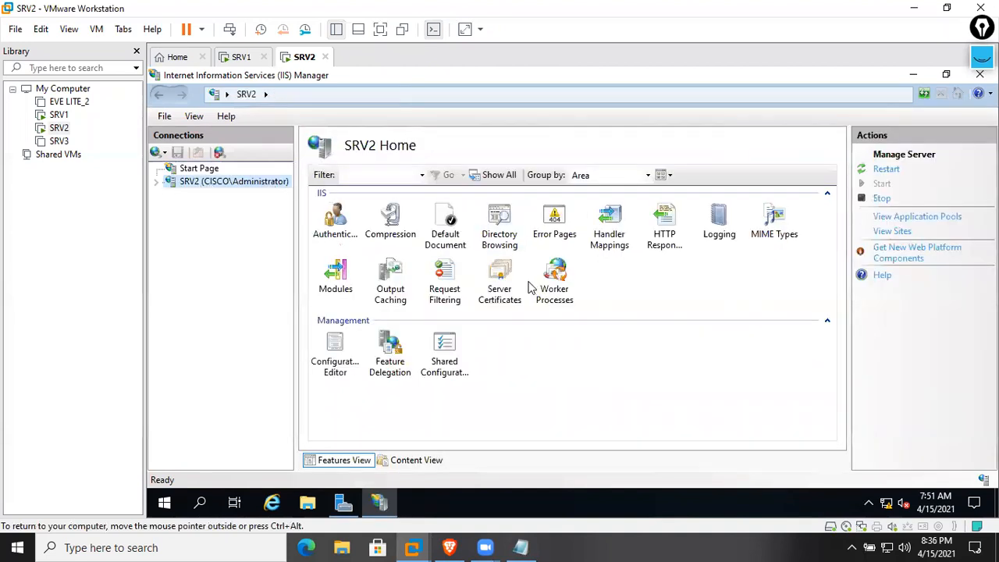
{"action": "double_click", "coordinate": [502, 282]}
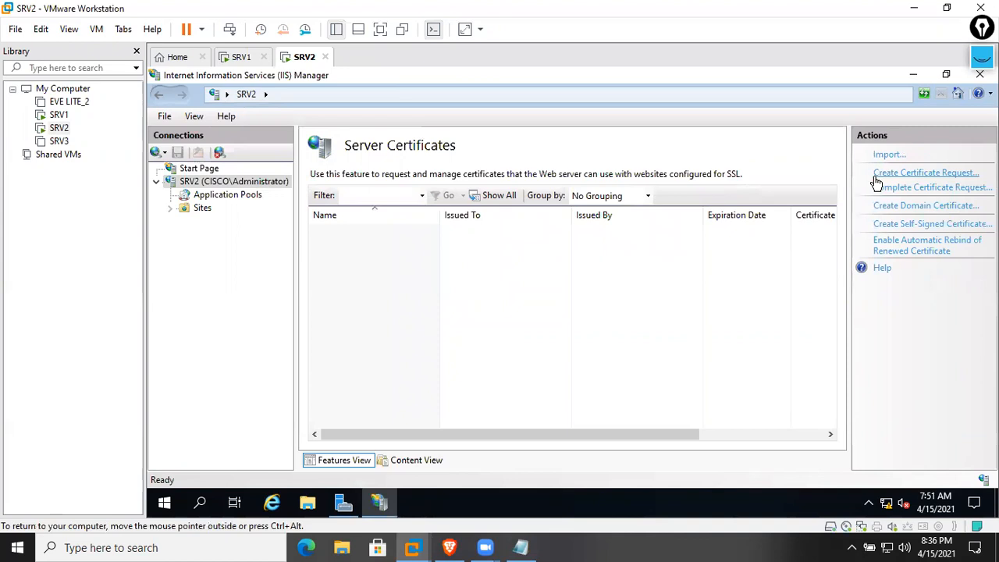
{"action": "left_click", "coordinate": [947, 179]}
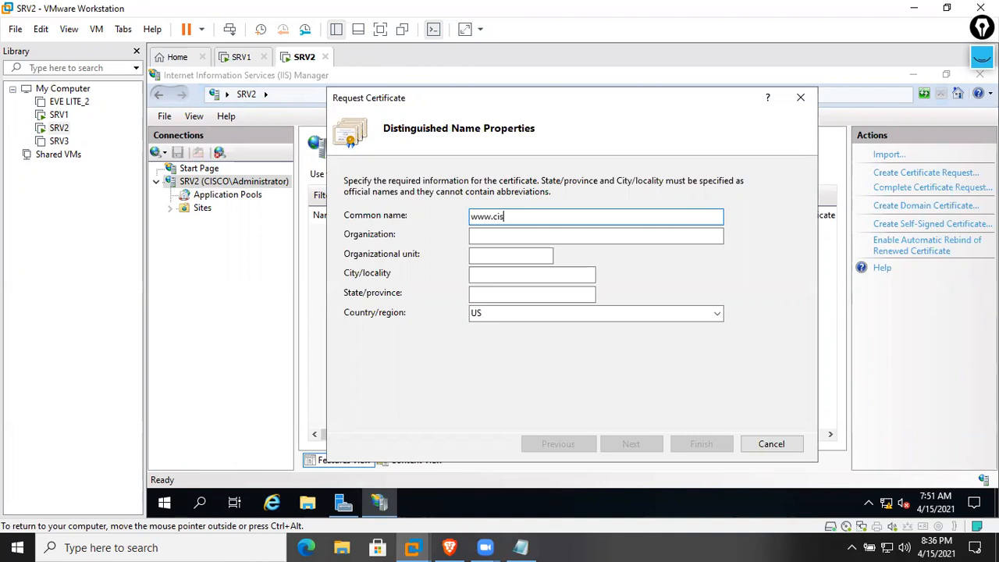
{"action": "key", "text": "Tab"}
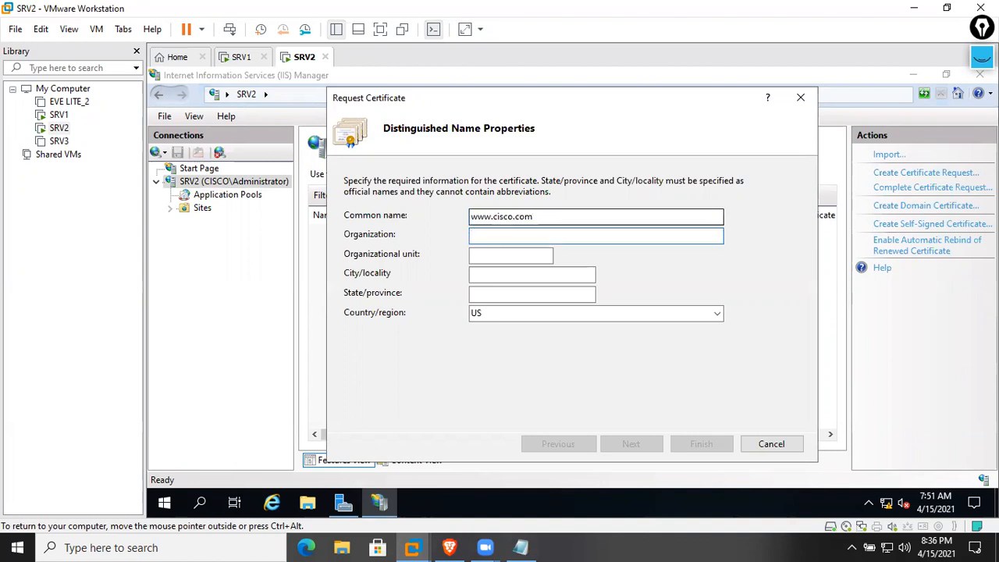
{"action": "type", "text": "Cisco systems inc"}
{"action": "key", "text": "Tab"}
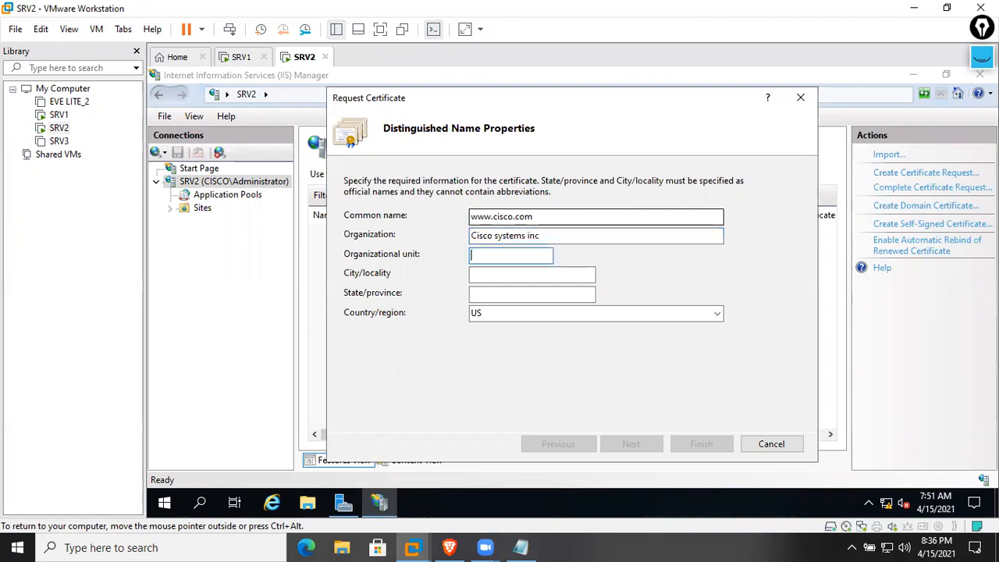
{"action": "key", "text": "Tab"}
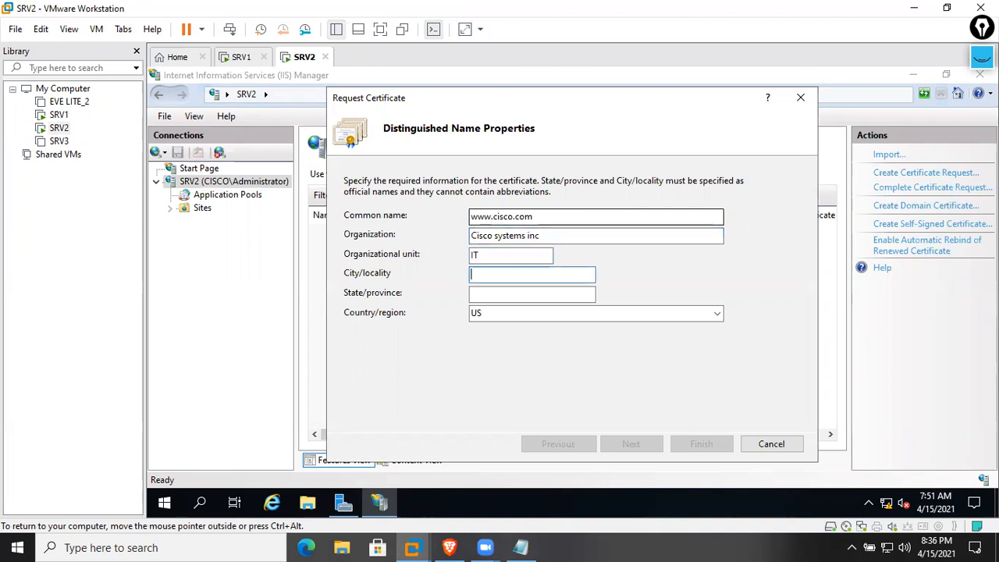
{"action": "key", "text": "Tab"}
{"action": "type", "text": "Jh"}
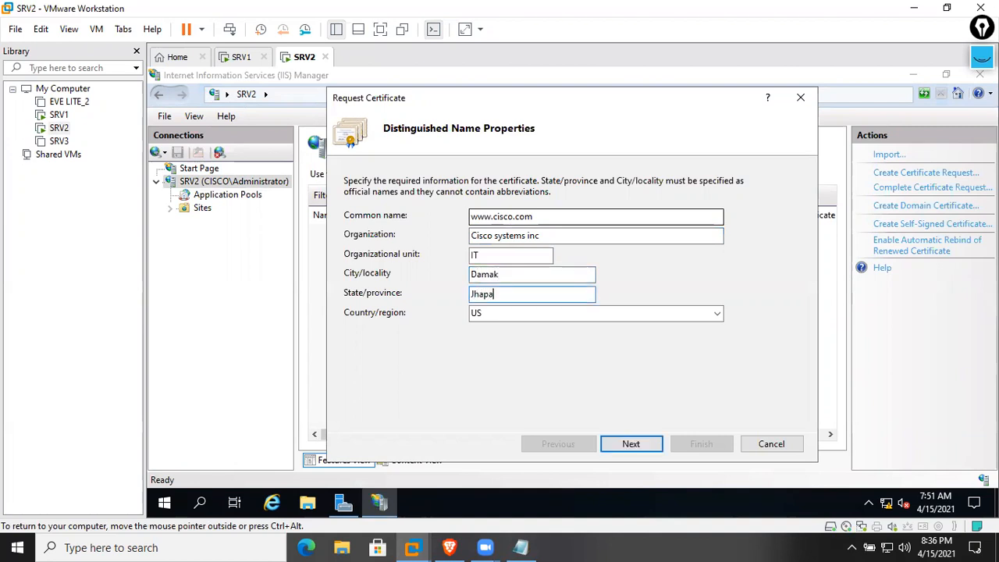
{"action": "key", "text": "Tab"}
{"action": "key", "text": "BackSpace"}
{"action": "type", "text": "NP"}
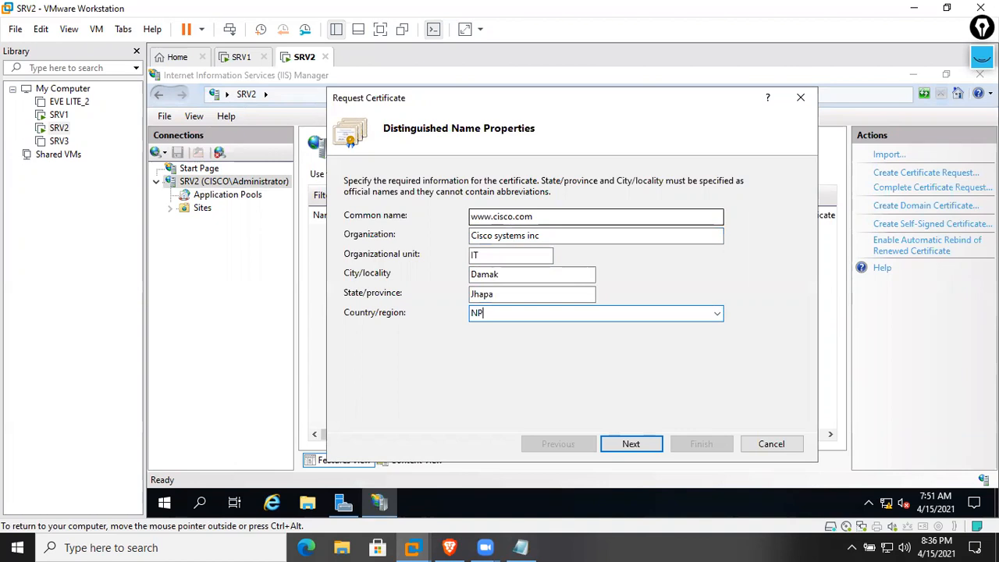
Mark each filled request field with green screen annotations, then clear them
{"action": "left_click", "coordinate": [982, 57]}
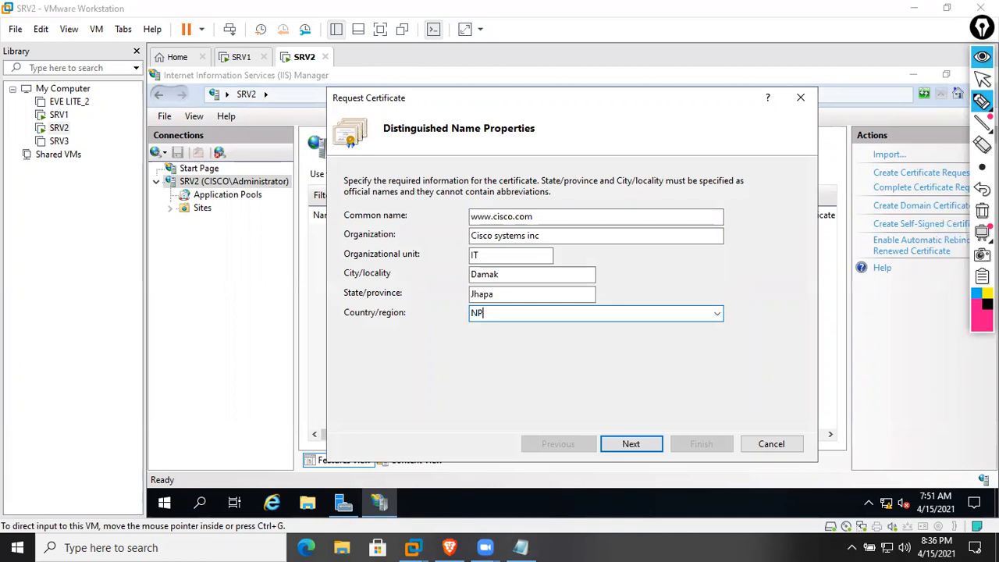
{"action": "left_click", "coordinate": [982, 312]}
{"action": "left_click", "coordinate": [958, 178]}
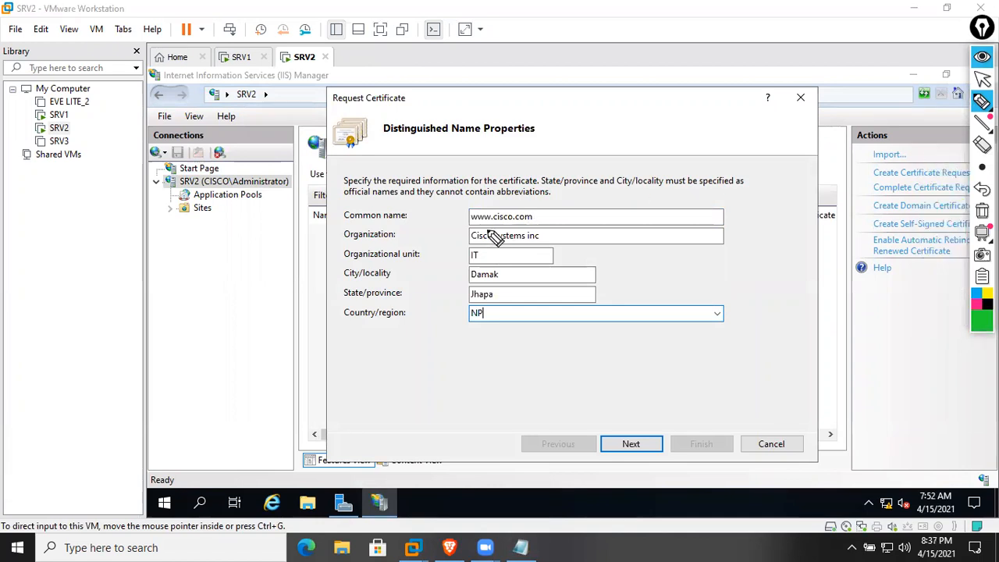
{"action": "left_click_drag", "start_coordinate": [455, 207], "coordinate": [548, 170]}
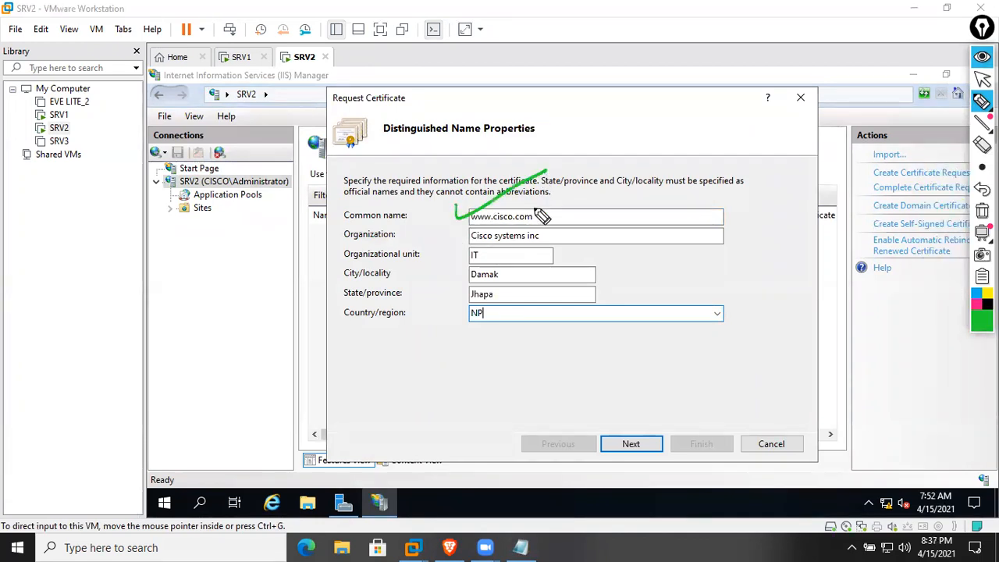
{"action": "left_click_drag", "start_coordinate": [552, 234], "coordinate": [649, 197]}
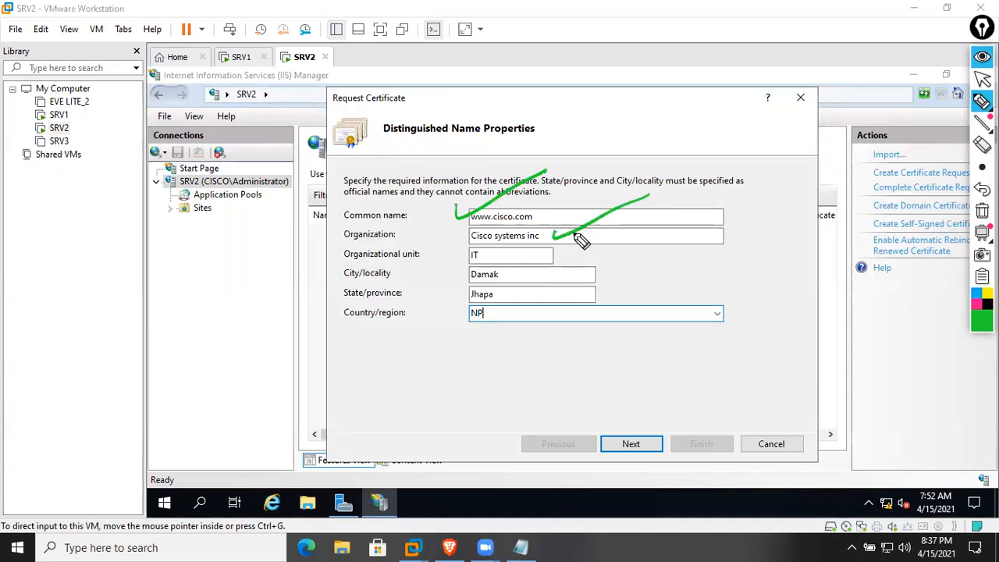
{"action": "mouse_move", "coordinate": [484, 256]}
{"action": "left_mouse_down"}
{"action": "mouse_move", "coordinate": [504, 265]}
{"action": "mouse_move", "coordinate": [612, 248]}
{"action": "left_mouse_up"}
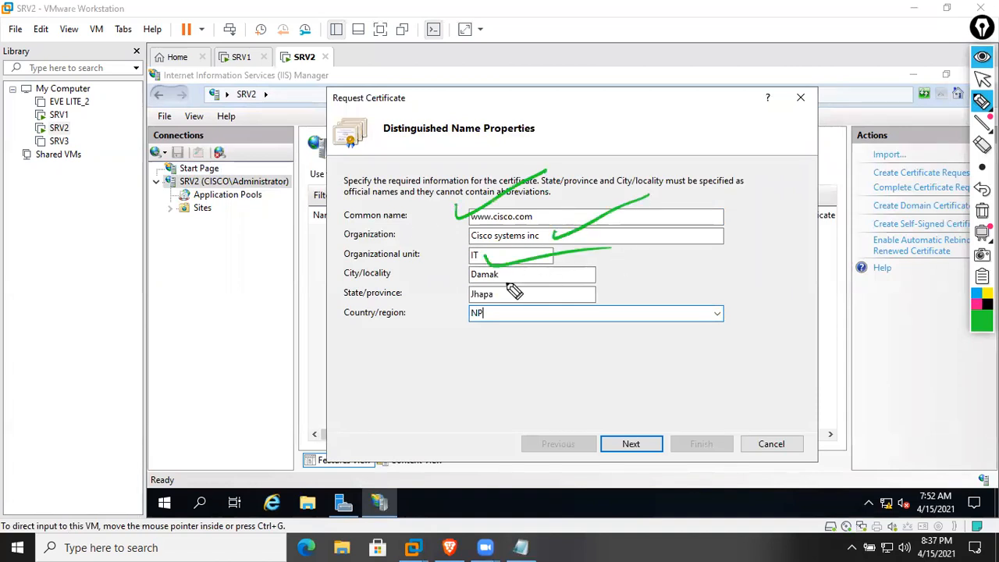
{"action": "left_click_drag", "start_coordinate": [367, 276], "coordinate": [428, 270]}
{"action": "left_click_drag", "start_coordinate": [519, 275], "coordinate": [618, 275]}
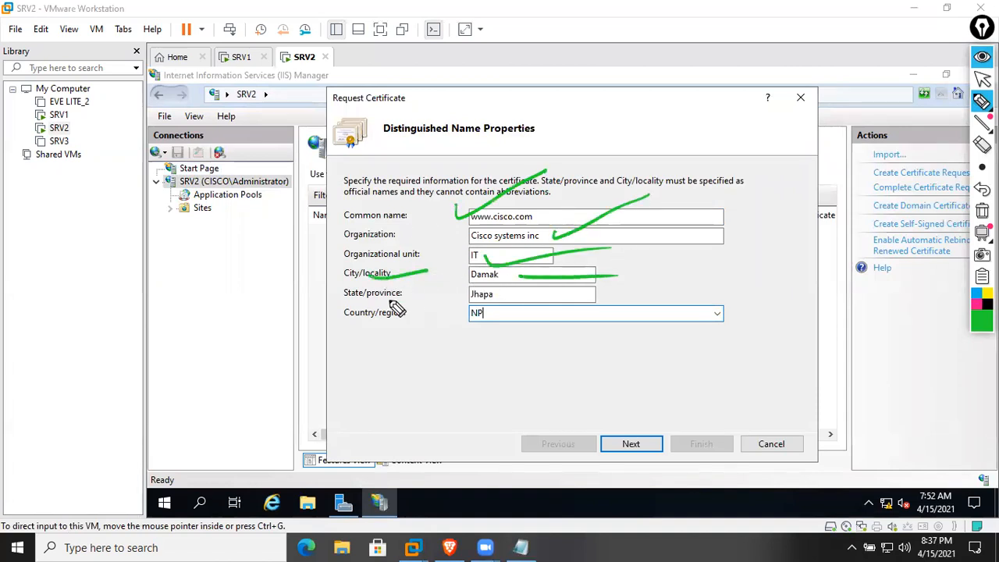
{"action": "left_click_drag", "start_coordinate": [376, 301], "coordinate": [435, 299]}
{"action": "left_click_drag", "start_coordinate": [518, 296], "coordinate": [567, 295]}
{"action": "left_click_drag", "start_coordinate": [472, 317], "coordinate": [601, 285]}
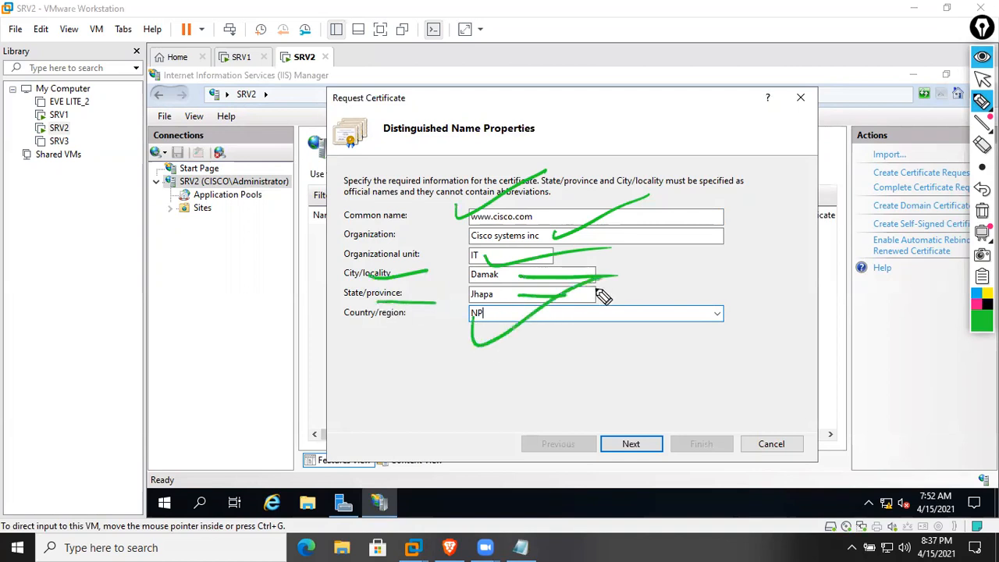
{"action": "left_click", "coordinate": [982, 210]}
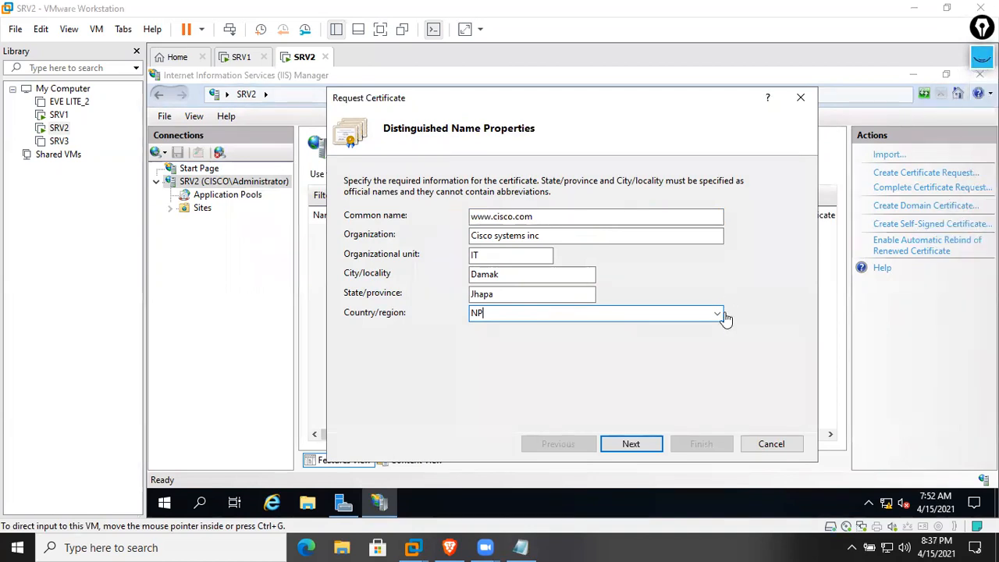
Choose a 4096-bit key length, save the request as cert123 in Documents, and finish
{"action": "left_click", "coordinate": [634, 451]}
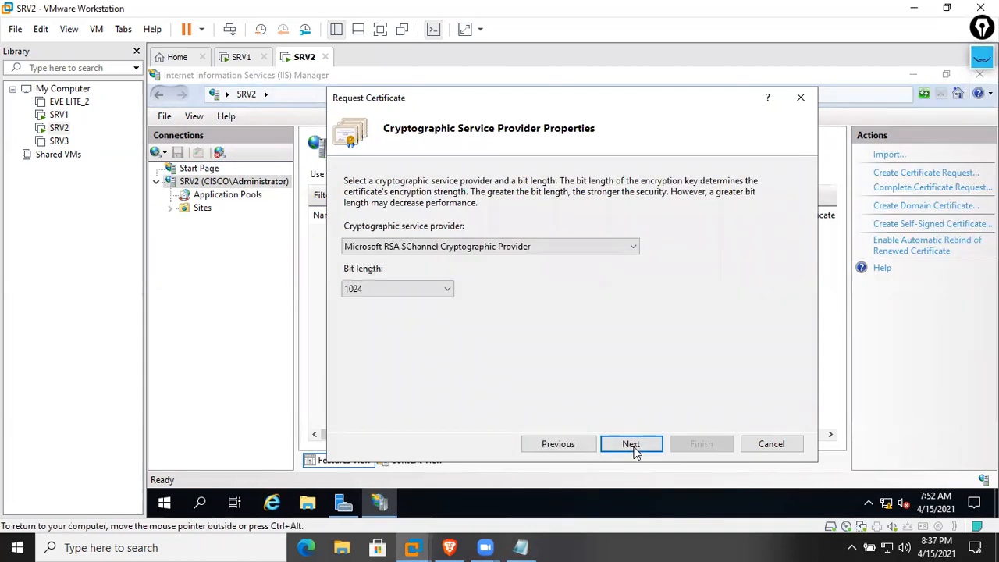
{"action": "left_click", "coordinate": [394, 289]}
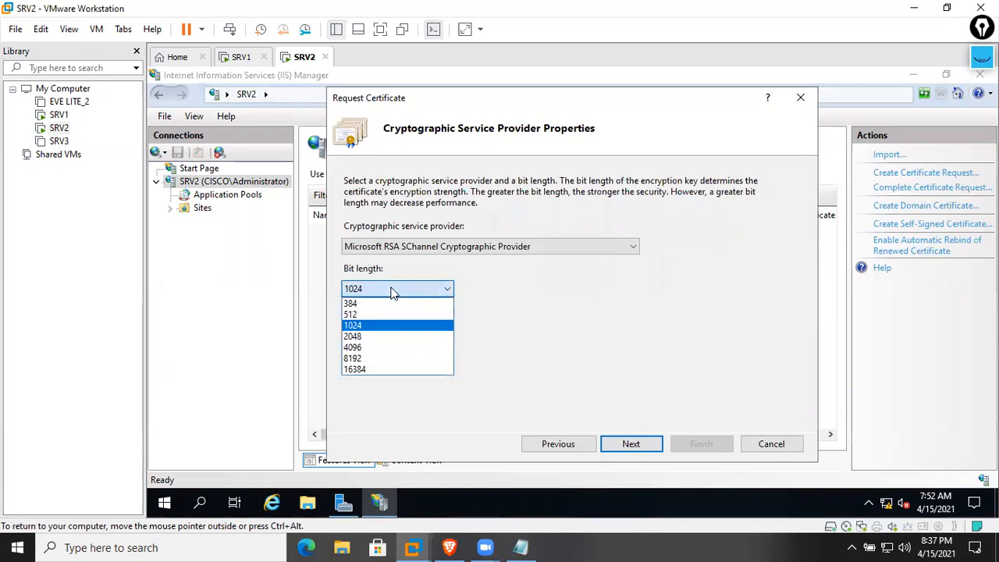
{"action": "left_click", "coordinate": [382, 347]}
{"action": "left_click", "coordinate": [658, 443]}
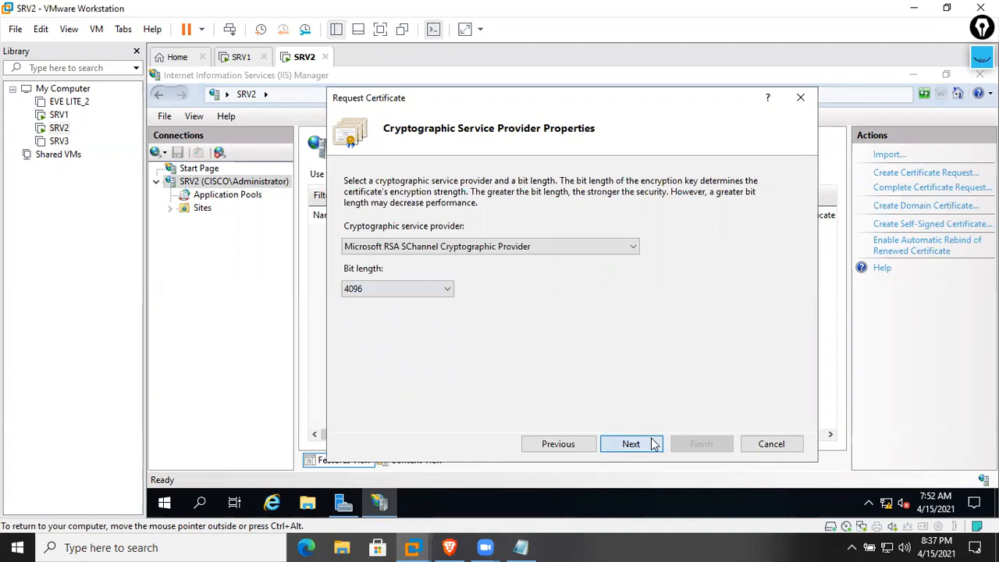
{"action": "left_click", "coordinate": [651, 239]}
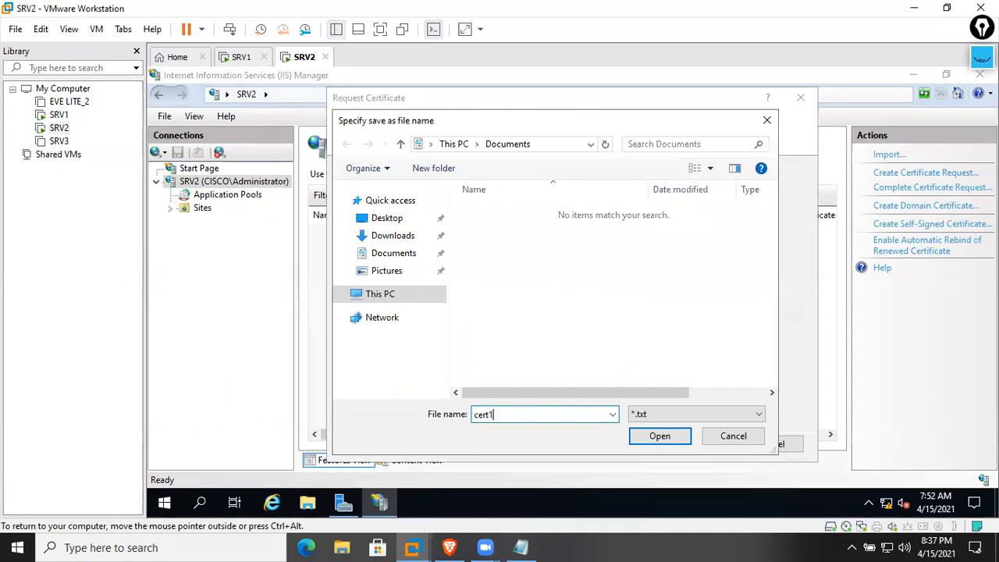
{"action": "type", "text": "cert123"}
{"action": "key", "text": "Return"}
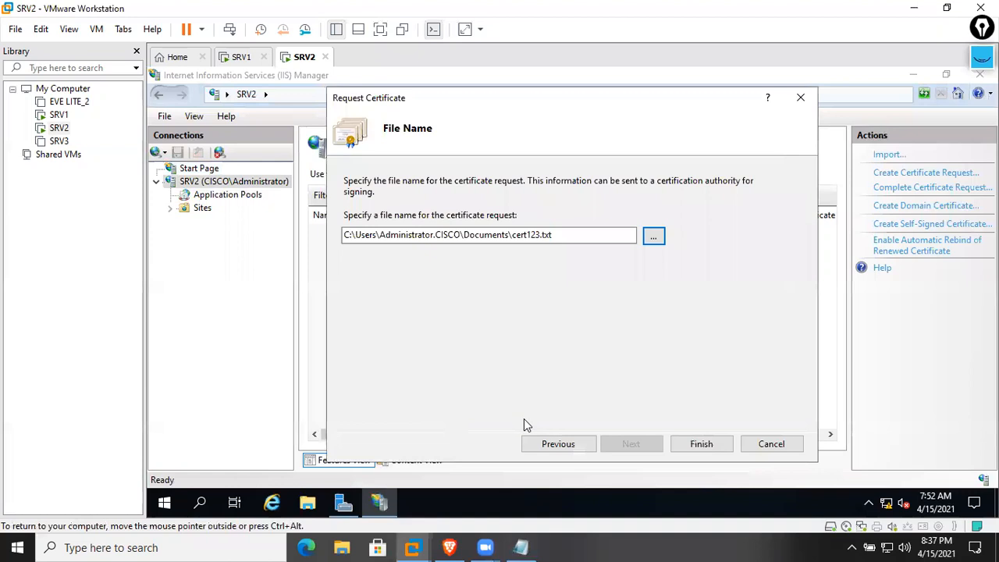
{"action": "left_click", "coordinate": [732, 444]}
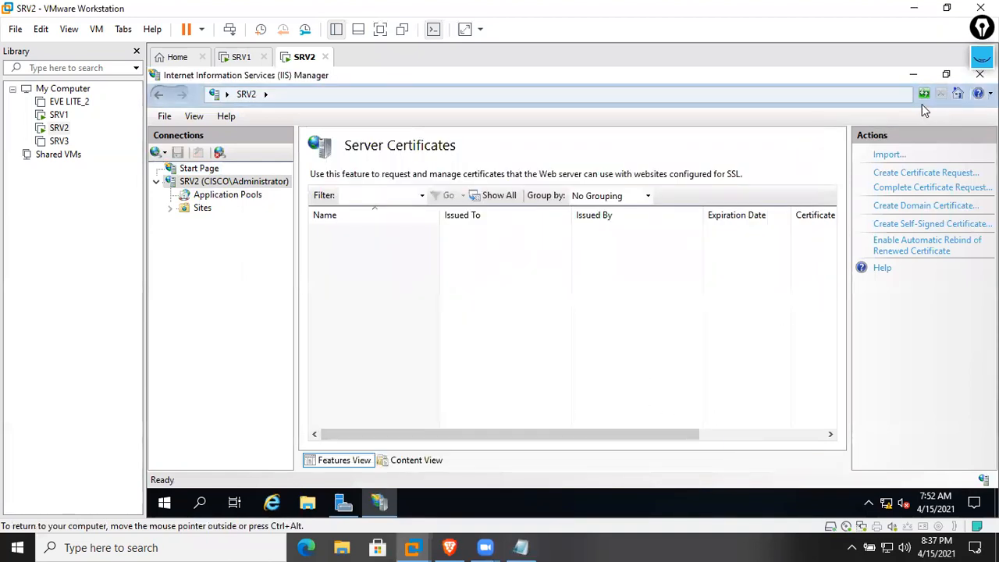
Minimize the open windows and open Documents\cert123 in a maximized Notepad
{"action": "left_click", "coordinate": [914, 75]}
{"action": "left_click", "coordinate": [915, 75]}
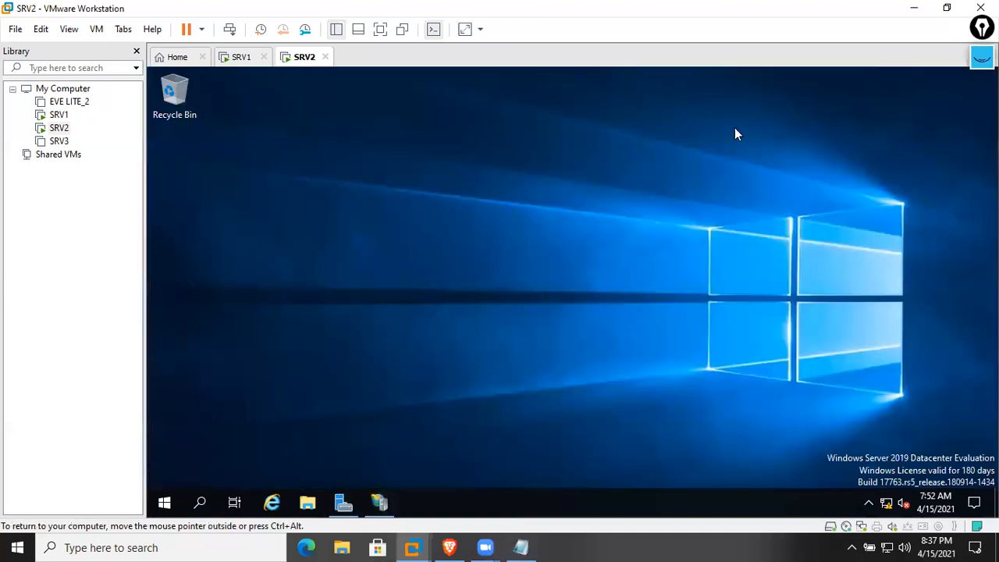
{"action": "right_click", "coordinate": [403, 219]}
{"action": "left_click", "coordinate": [428, 255]}
{"action": "left_click", "coordinate": [308, 502]}
{"action": "left_click", "coordinate": [353, 206]}
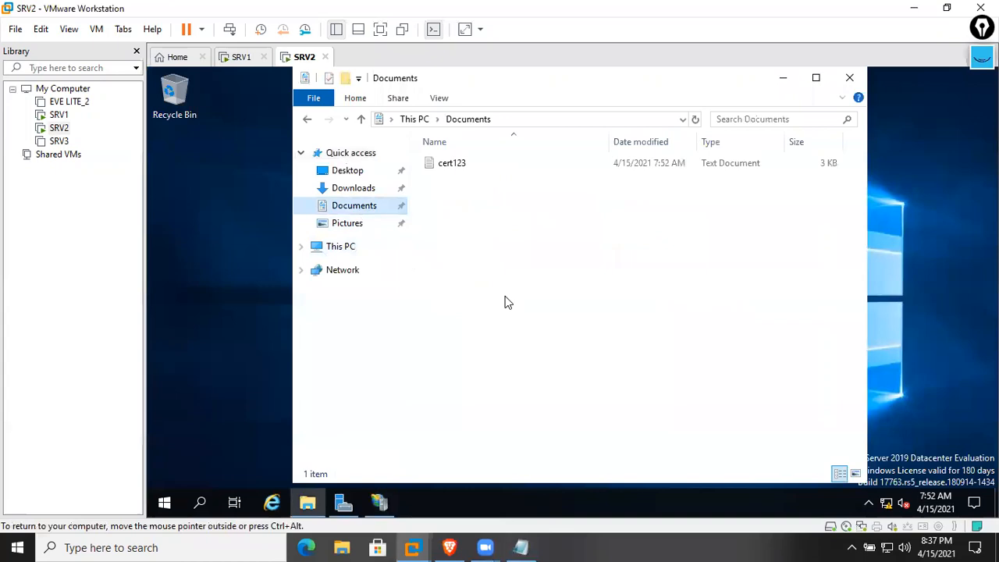
{"action": "double_click", "coordinate": [465, 162]}
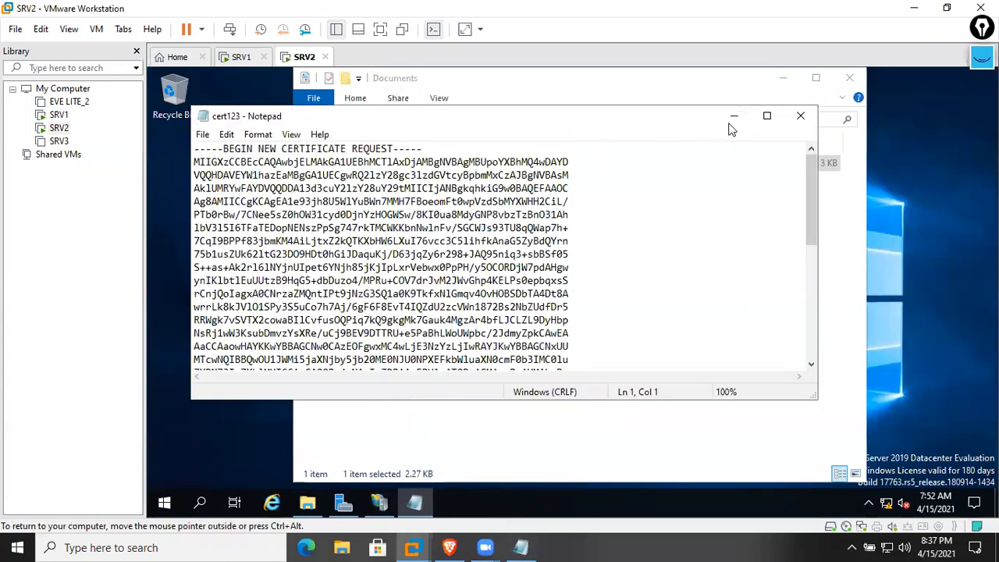
{"action": "left_click", "coordinate": [767, 115]}
Copy the entire cert123 request text and launch Internet Explorer
{"action": "scroll", "coordinate": [573, 328], "scroll_direction": "down", "scroll_amount": 4}
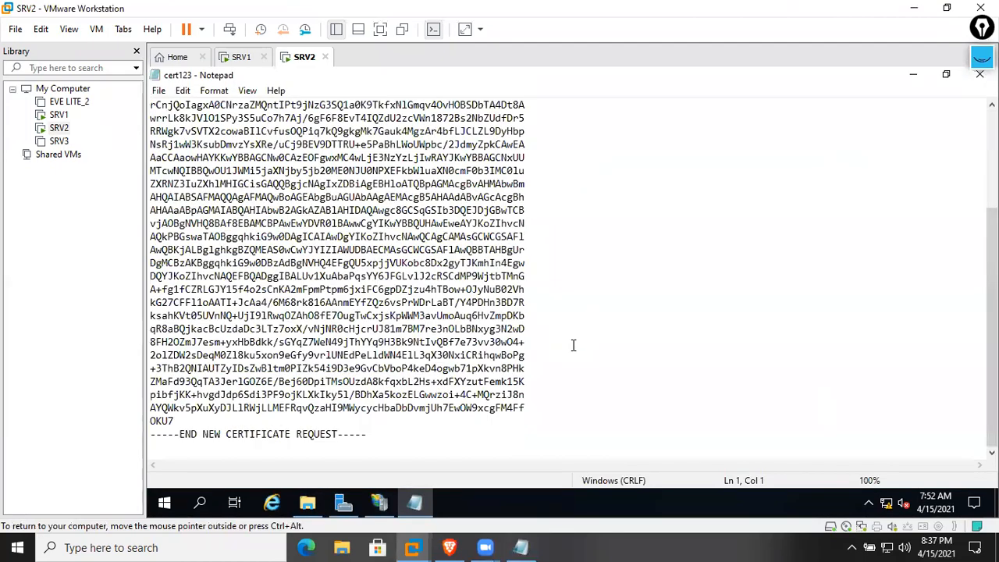
{"action": "scroll", "coordinate": [573, 345], "scroll_direction": "up", "scroll_amount": 4}
{"action": "scroll", "coordinate": [576, 357], "scroll_direction": "down", "scroll_amount": 4}
{"action": "left_click", "coordinate": [241, 58]}
{"action": "left_click", "coordinate": [302, 58]}
{"action": "key", "text": "ctrl+a"}
{"action": "right_click", "coordinate": [441, 235]}
{"action": "left_click", "coordinate": [469, 282]}
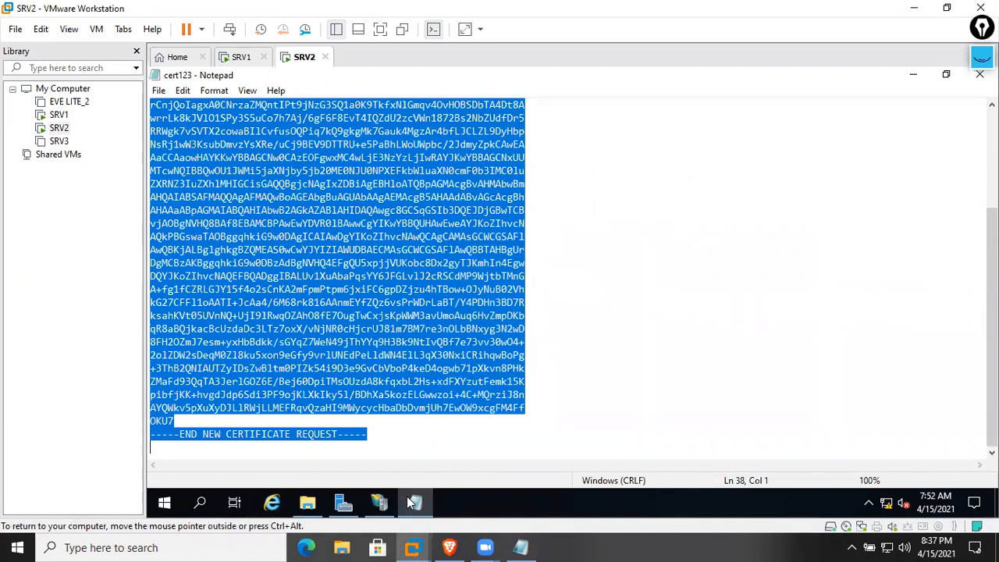
{"action": "left_click", "coordinate": [272, 502]}
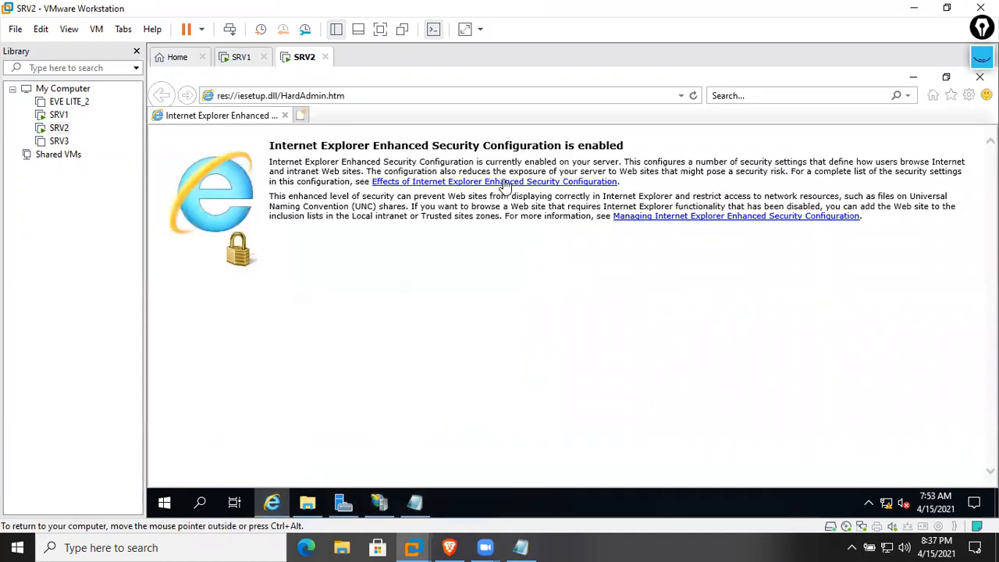
{"action": "left_click", "coordinate": [682, 96]}
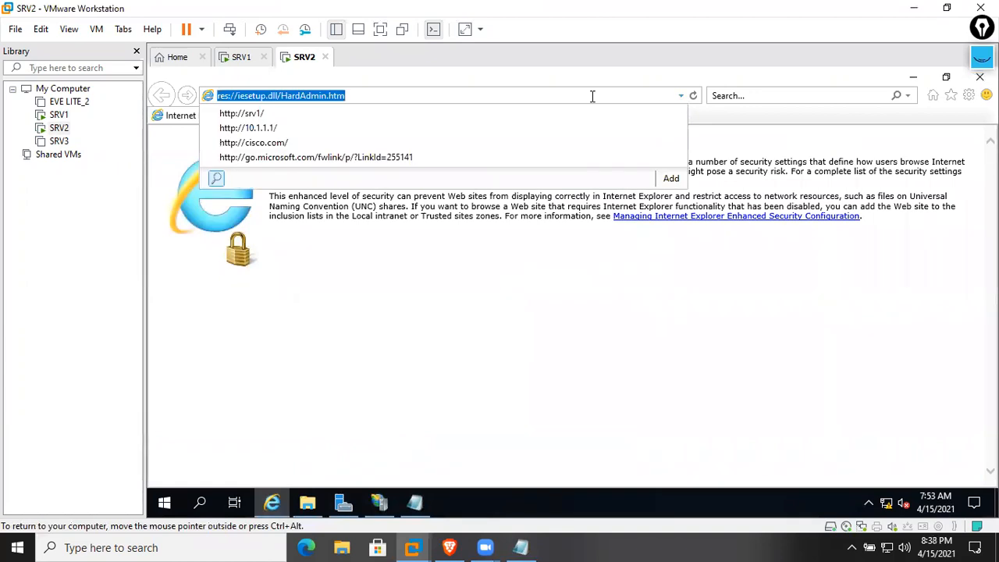
{"action": "type", "text": "ht"}
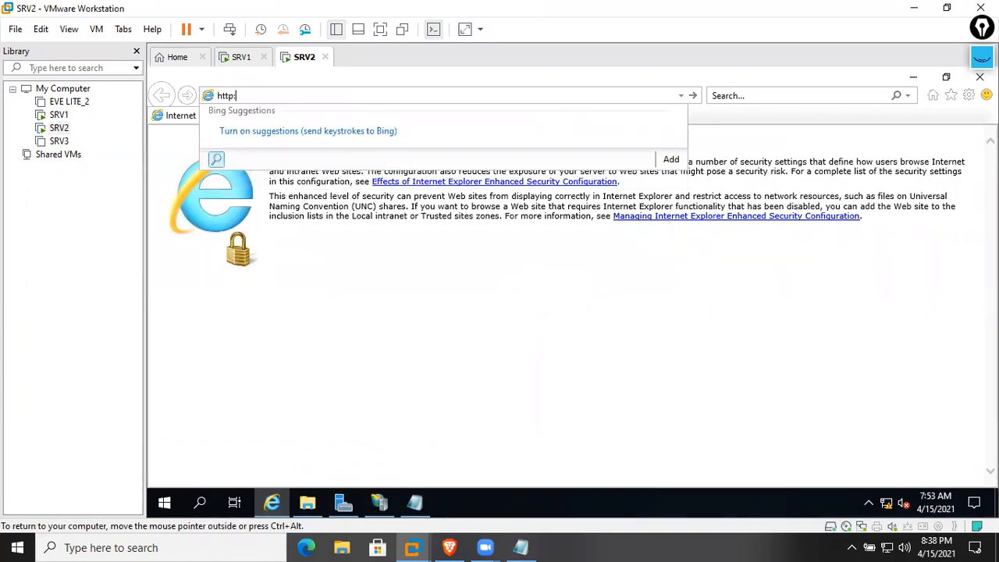
{"action": "type", "text": "tp://SRV1"}
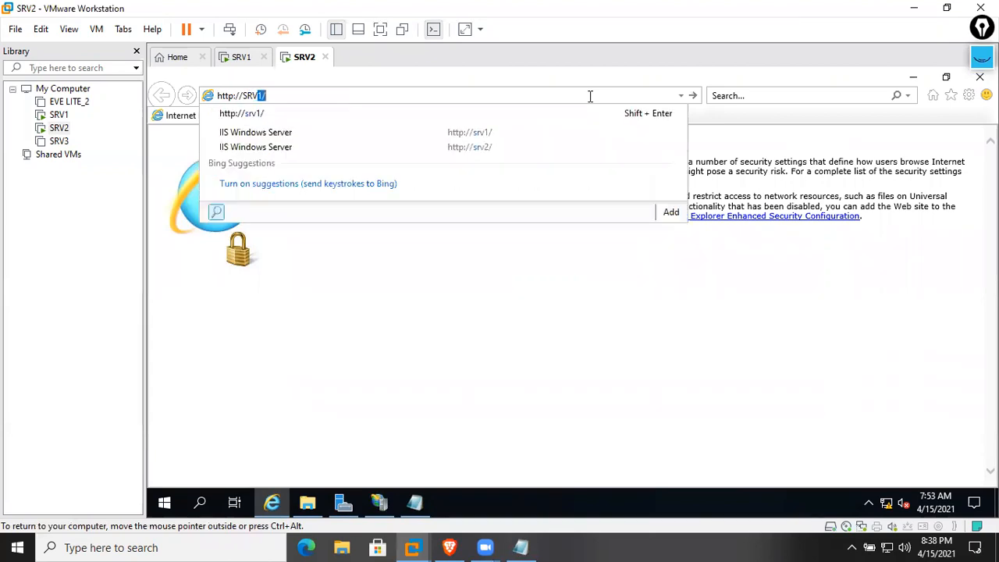
{"action": "type", "text": ".cisco.com/certsrv"}
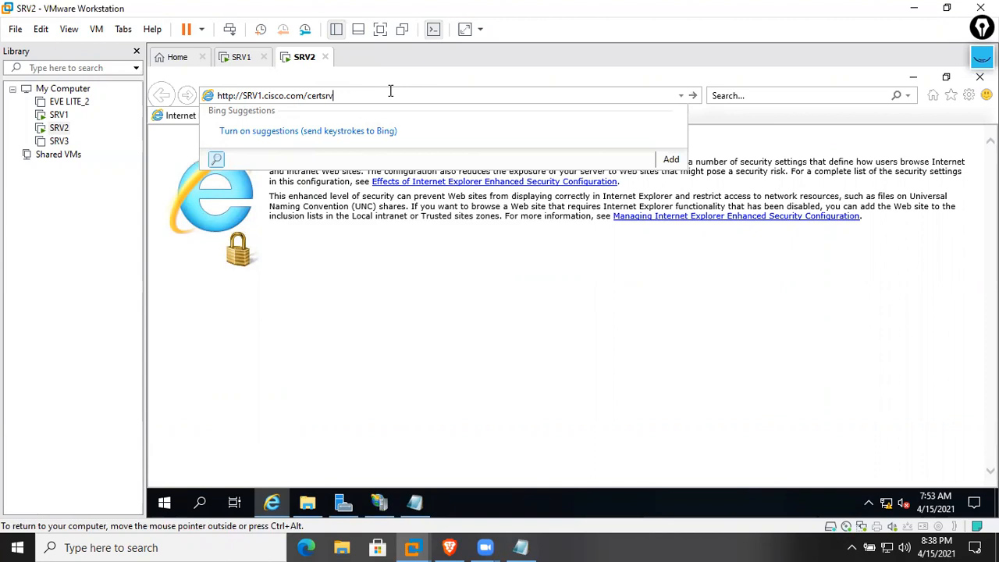
{"action": "key", "text": "Return"}
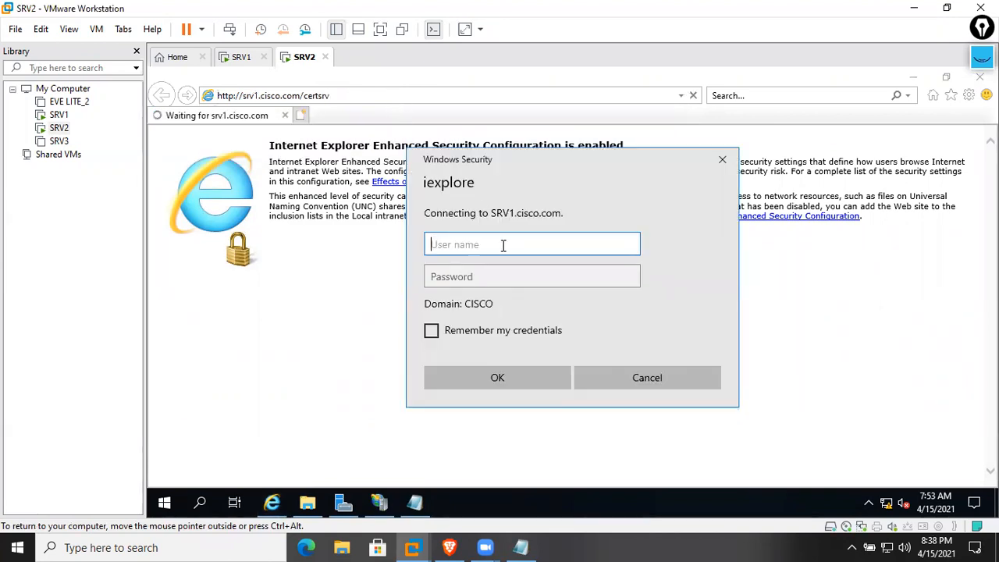
{"action": "type", "text": "Administrator"}
{"action": "key", "text": "Tab"}
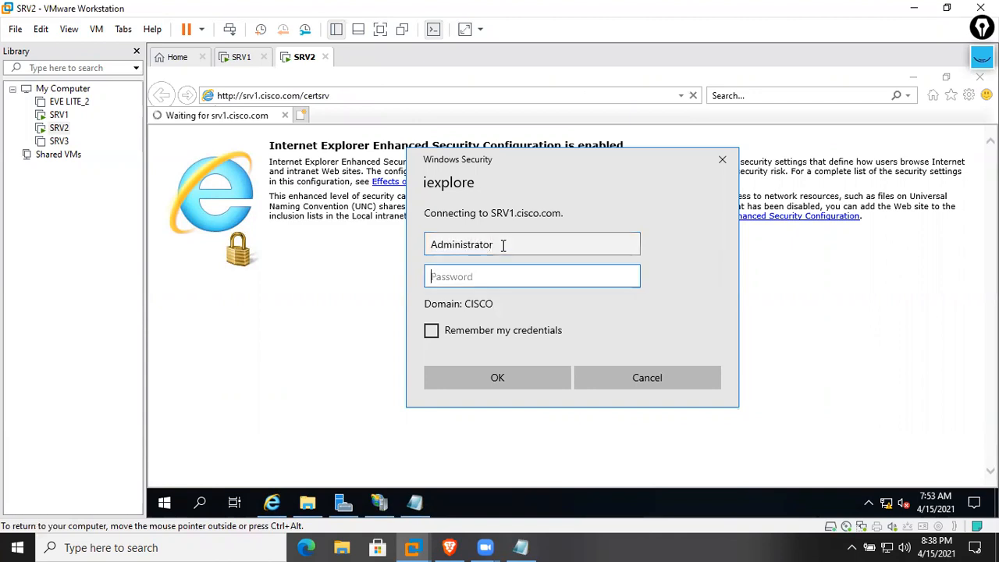
{"action": "type", "text": "Cisco123"}
{"action": "key", "text": "Return"}
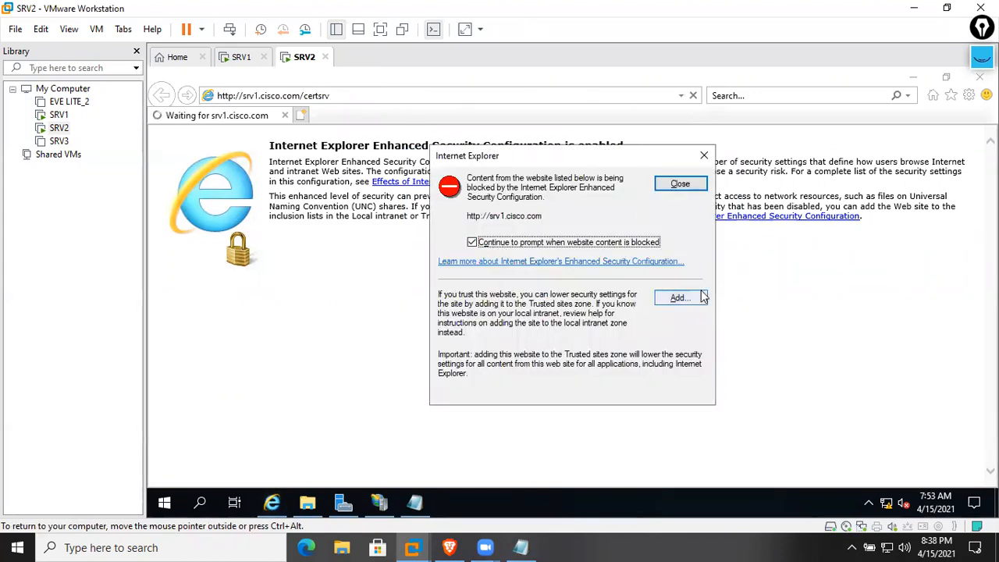
Add srv1.cisco.com to the Trusted sites zone
{"action": "left_click", "coordinate": [694, 298]}
{"action": "left_click", "coordinate": [676, 266]}
{"action": "left_click", "coordinate": [670, 396]}
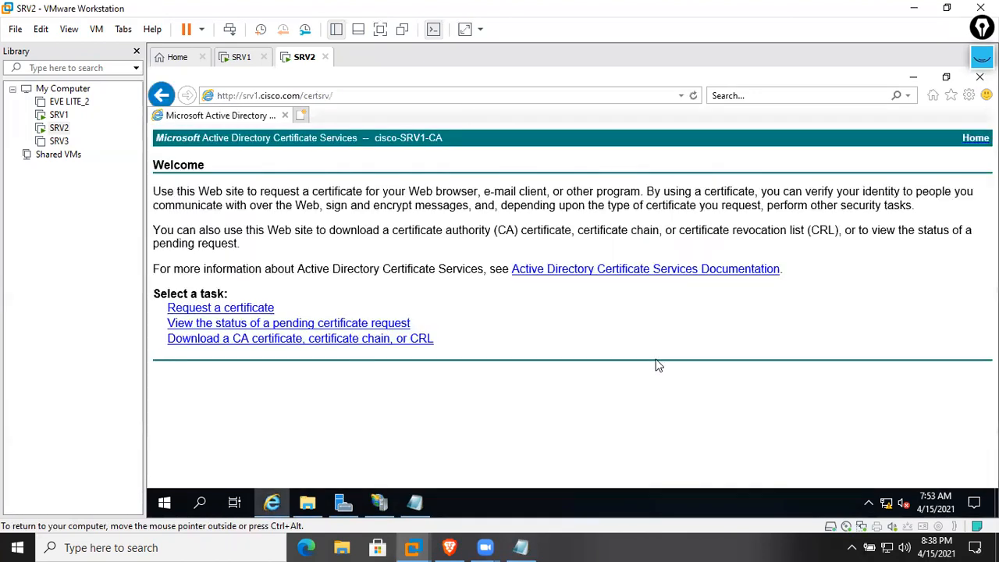
Paste the copied request into the advanced Submit a Certificate Request form
{"action": "left_click", "coordinate": [197, 310]}
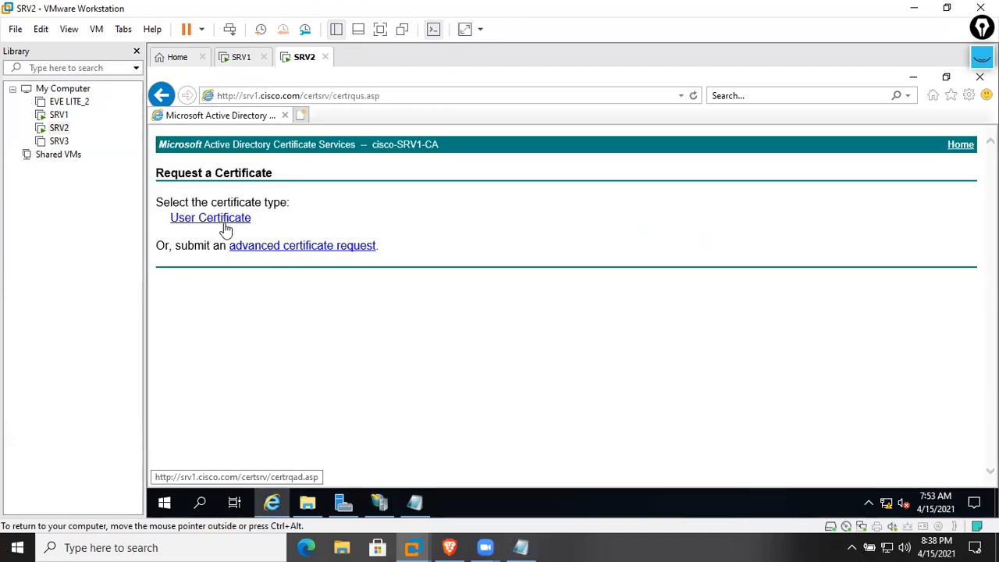
{"action": "left_click", "coordinate": [335, 247]}
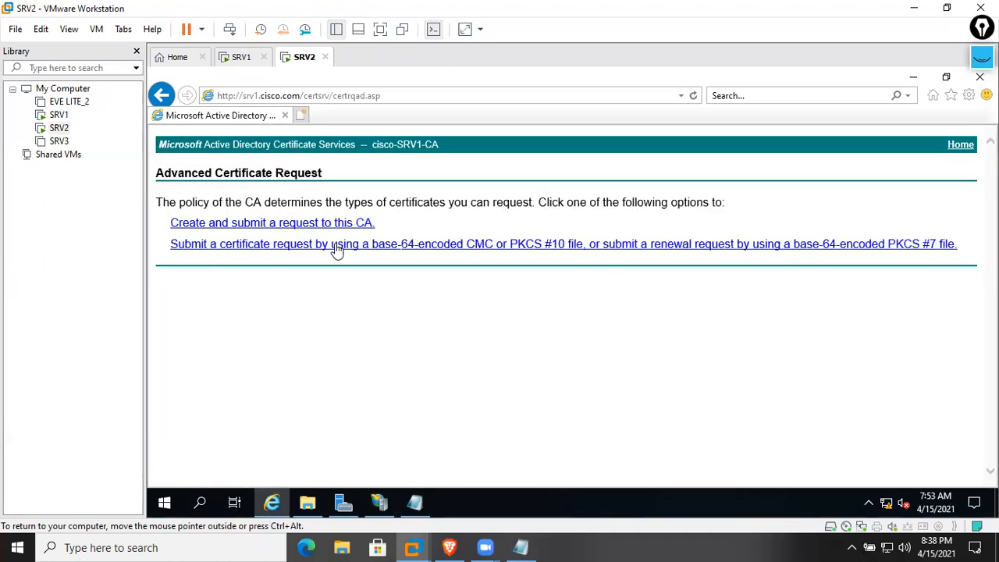
{"action": "left_click", "coordinate": [236, 248]}
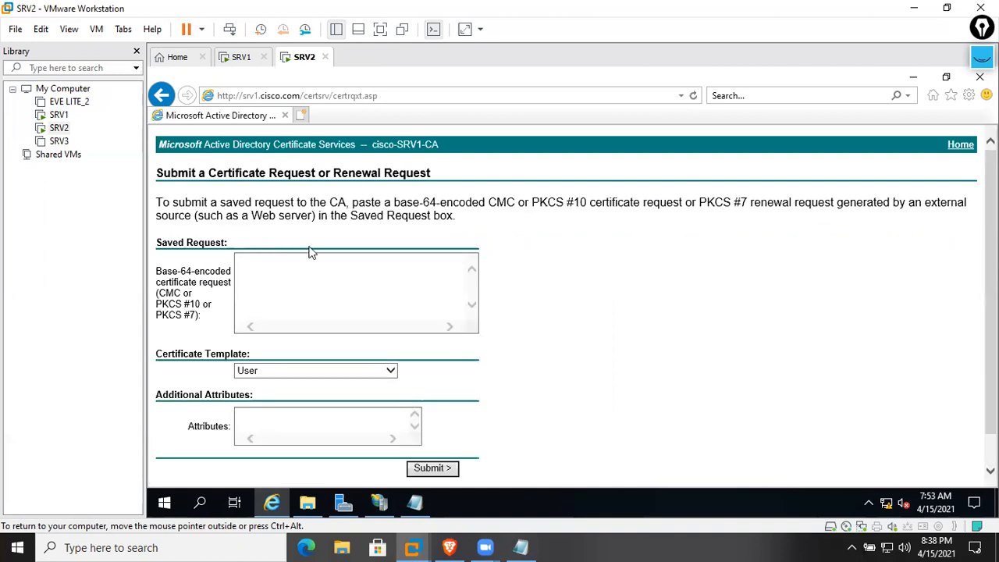
{"action": "right_click", "coordinate": [311, 274]}
{"action": "left_click", "coordinate": [347, 338]}
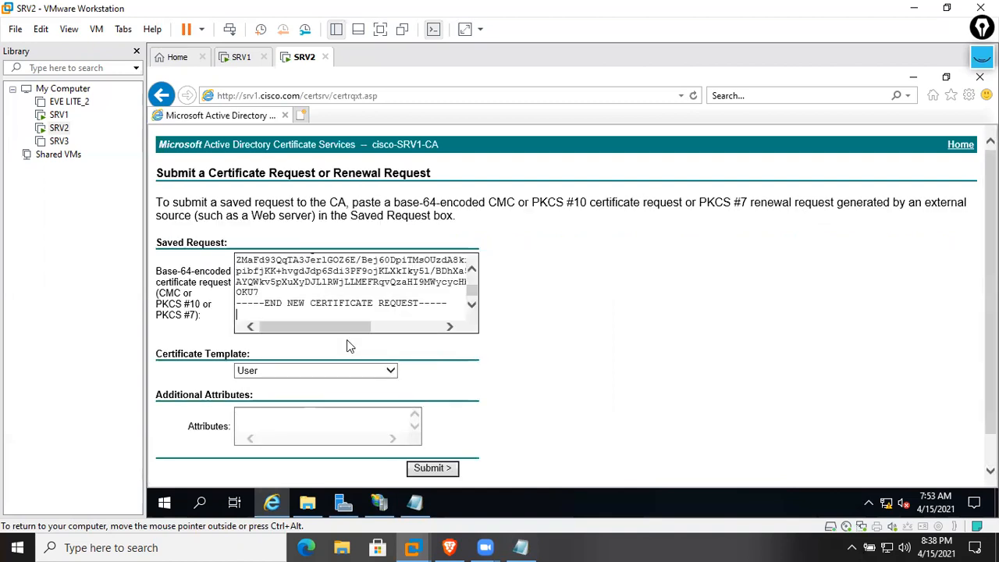
{"action": "scroll", "coordinate": [354, 285], "scroll_direction": "up", "scroll_amount": 10}
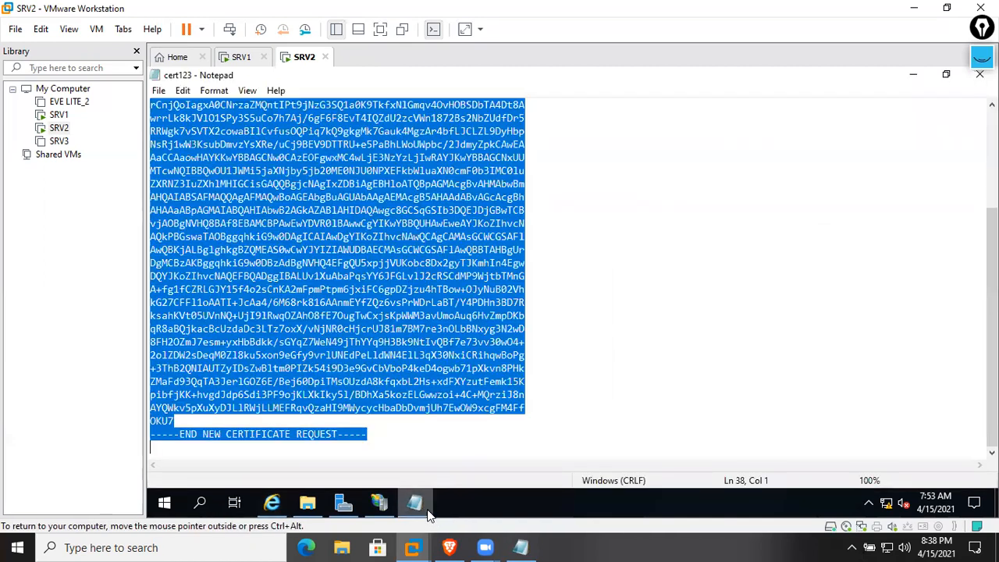
Submit it under the Web Server template and download the issued certificate
{"action": "left_click", "coordinate": [312, 371]}
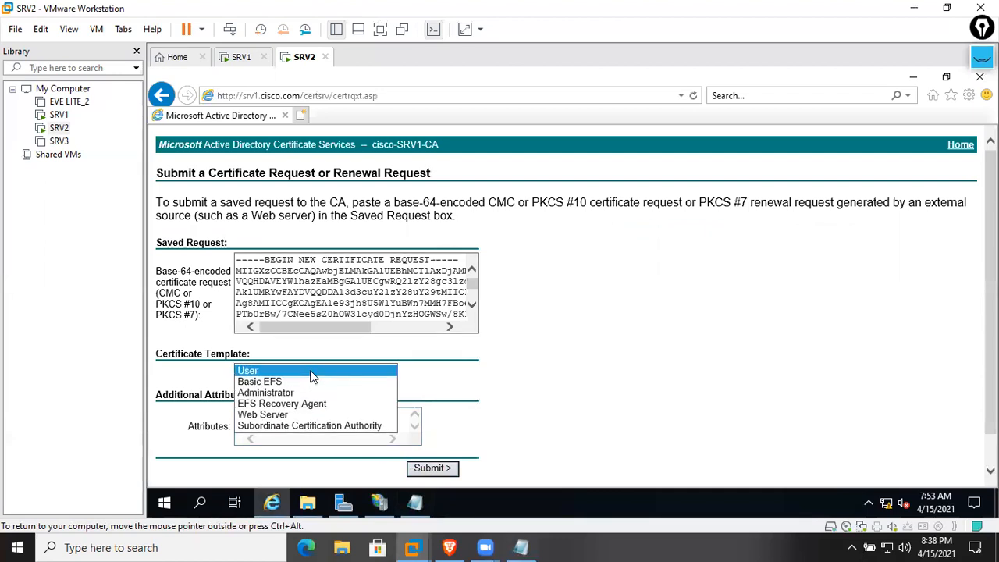
{"action": "left_click", "coordinate": [292, 411]}
{"action": "left_click", "coordinate": [435, 468]}
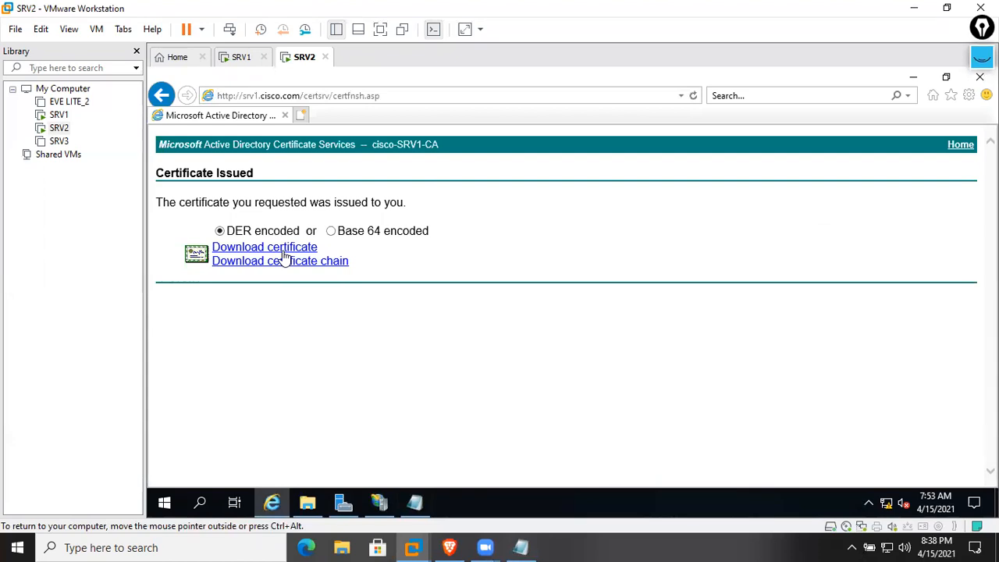
{"action": "left_click", "coordinate": [283, 249]}
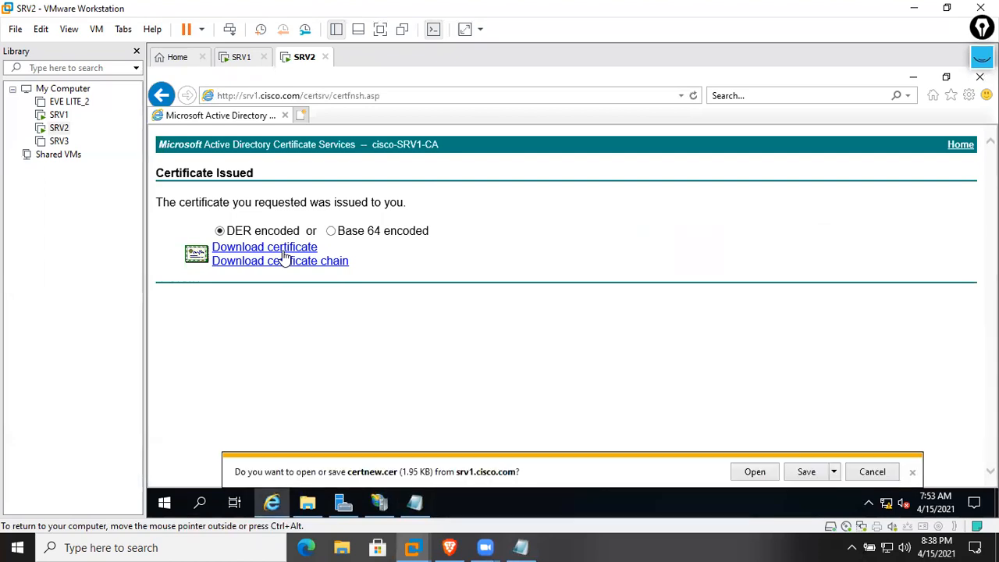
Save certnew.cer, open its download folder, and select the certnew certificate
{"action": "left_click", "coordinate": [798, 472]}
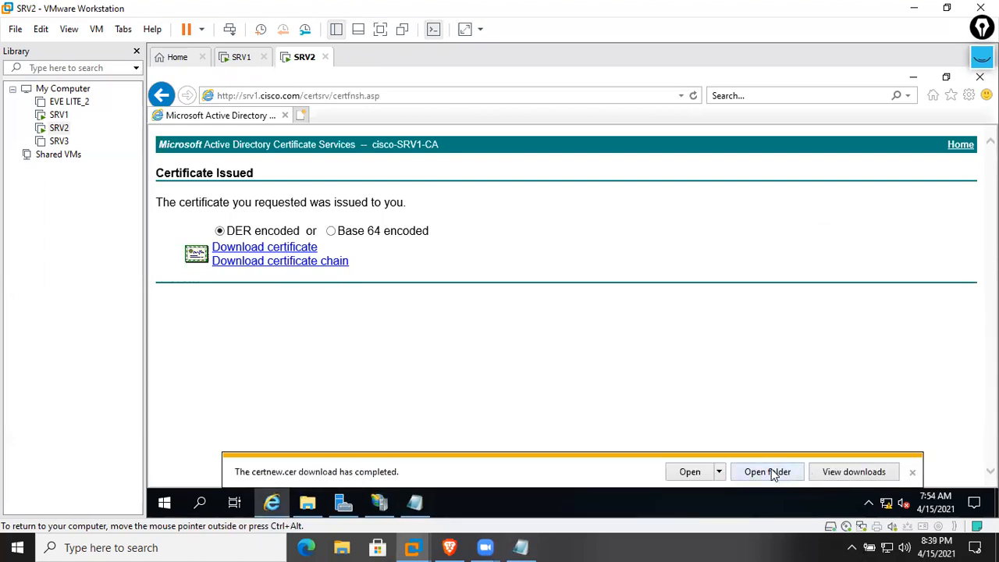
{"action": "left_click", "coordinate": [768, 472]}
{"action": "left_click", "coordinate": [458, 177]}
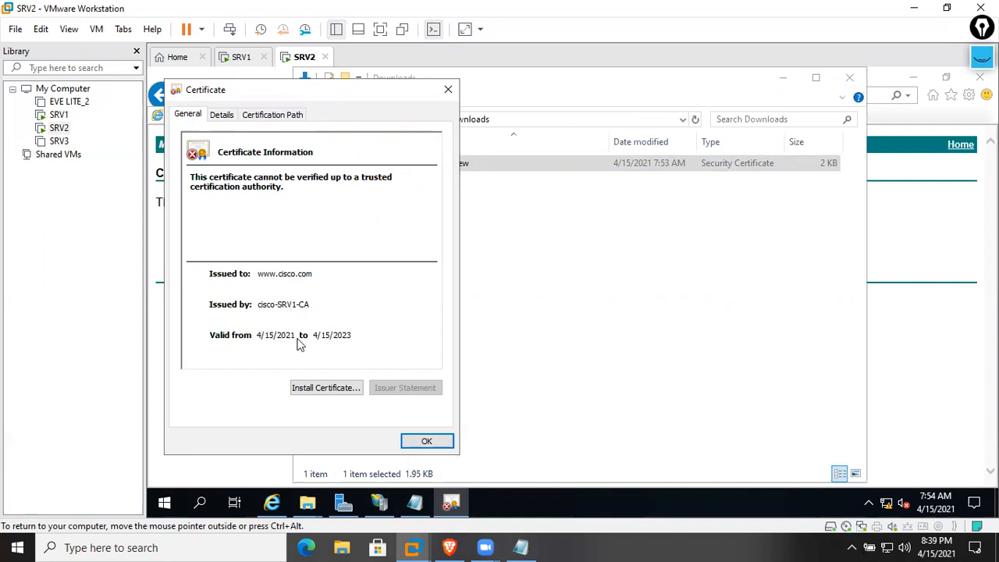
{"action": "left_click", "coordinate": [221, 115]}
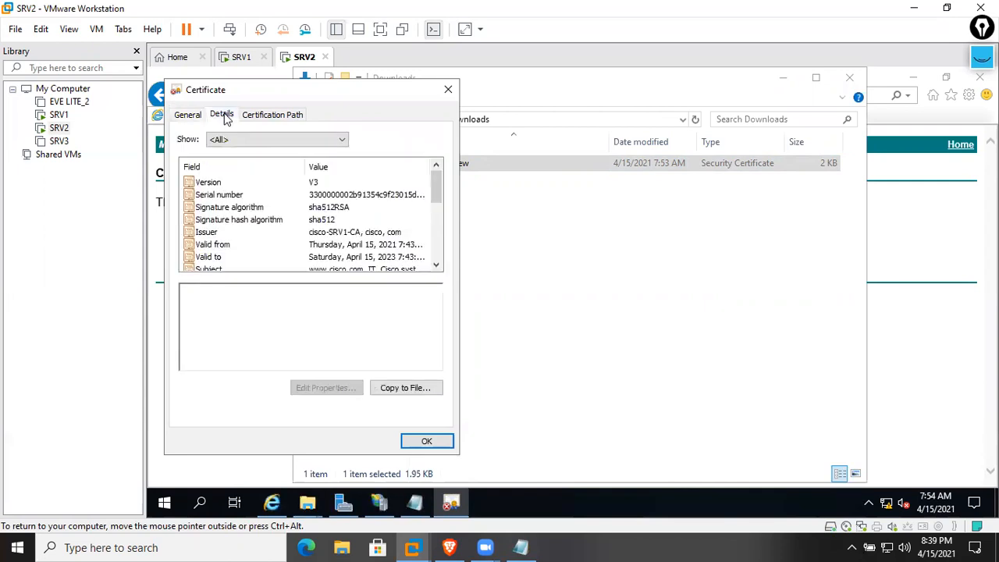
{"action": "left_click", "coordinate": [262, 269]}
{"action": "scroll", "coordinate": [263, 270], "scroll_direction": "down", "scroll_amount": 1}
{"action": "left_click", "coordinate": [179, 295]}
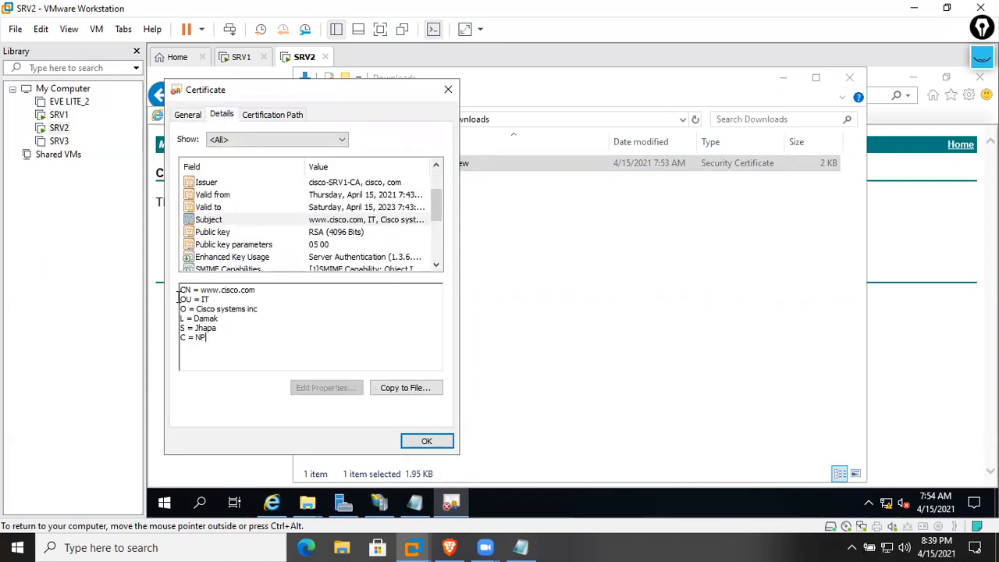
{"action": "key", "text": "ctrl+a"}
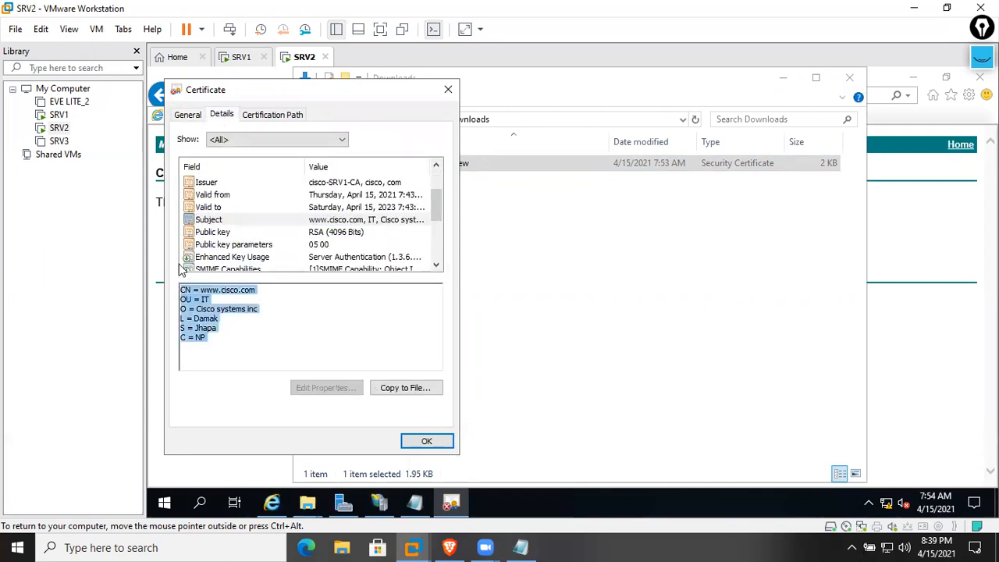
{"action": "left_click", "coordinate": [268, 117]}
{"action": "left_click", "coordinate": [231, 151]}
{"action": "left_click_drag", "start_coordinate": [262, 362], "coordinate": [172, 361]}
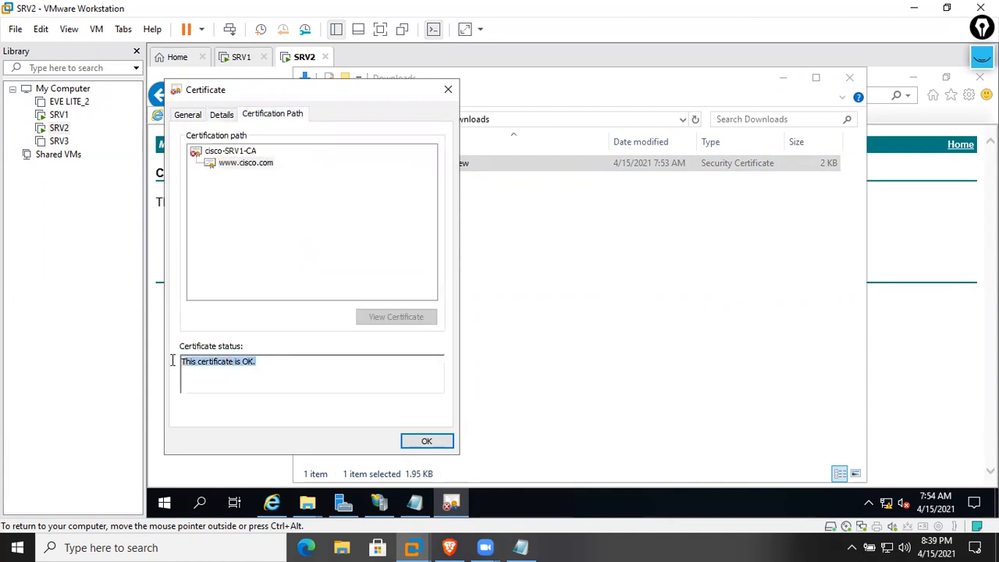
{"action": "left_click", "coordinate": [190, 115]}
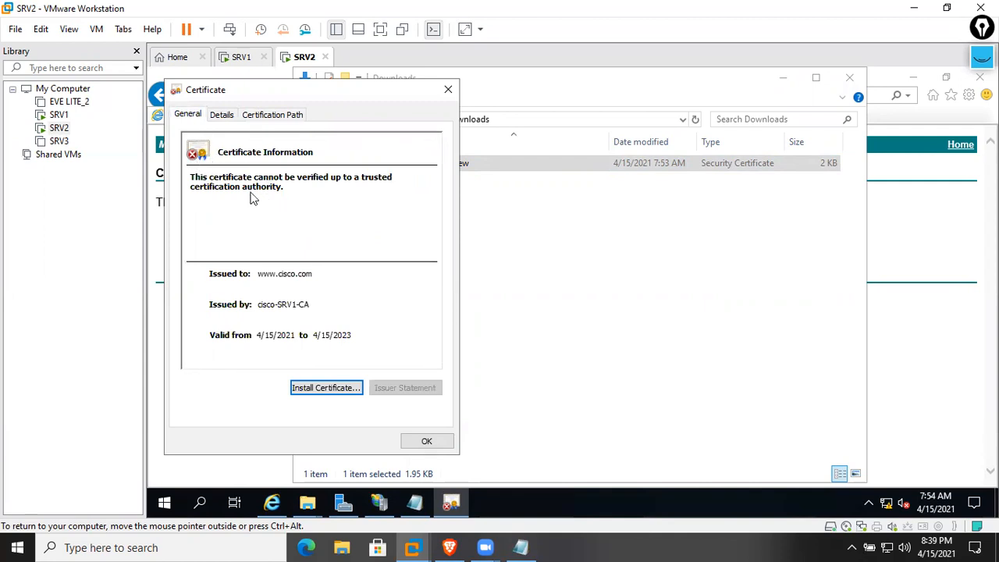
Install the certificate for the Local Machine into Trusted Root Certification Authorities
{"action": "left_click", "coordinate": [323, 387]}
{"action": "left_click", "coordinate": [264, 320]}
{"action": "left_click", "coordinate": [448, 447]}
{"action": "left_click", "coordinate": [287, 264]}
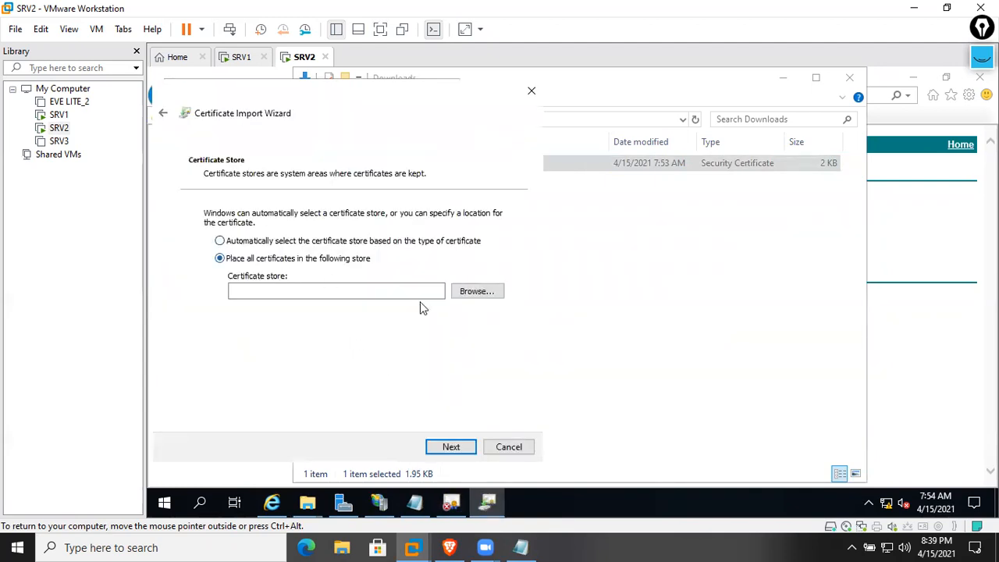
{"action": "left_click", "coordinate": [490, 296]}
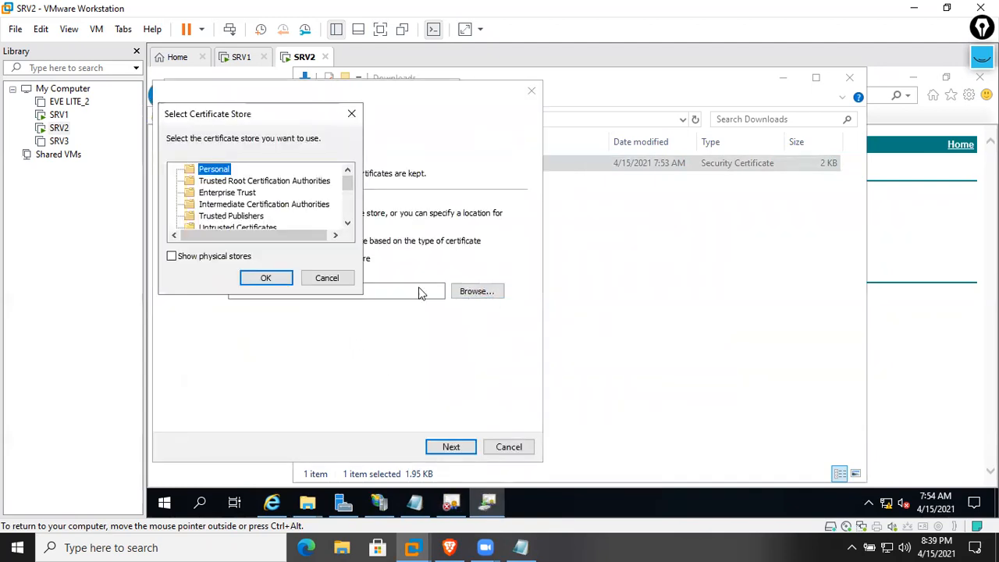
{"action": "left_click", "coordinate": [231, 182]}
{"action": "left_click", "coordinate": [267, 279]}
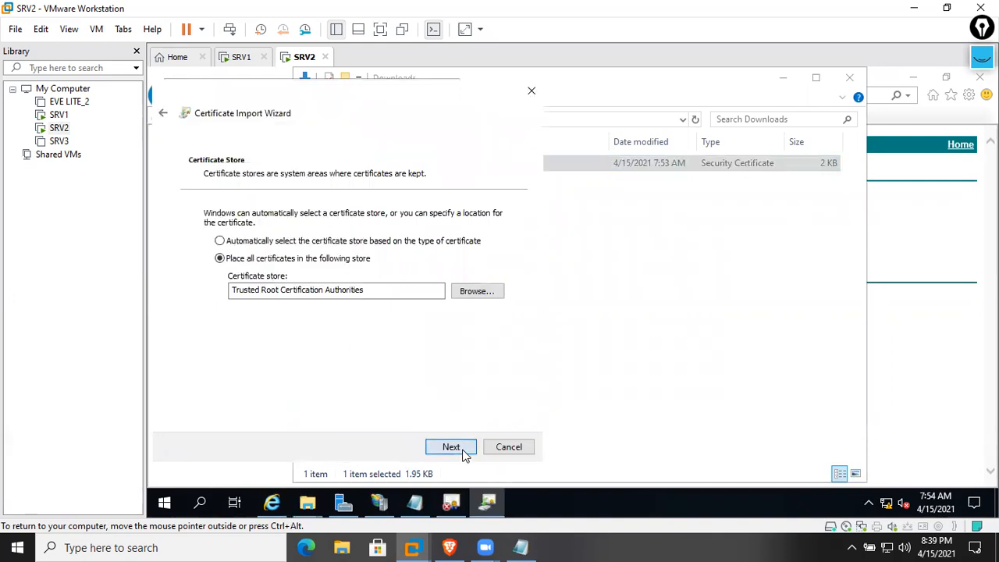
{"action": "left_click", "coordinate": [446, 447]}
{"action": "left_click", "coordinate": [453, 448]}
{"action": "left_click", "coordinate": [621, 338]}
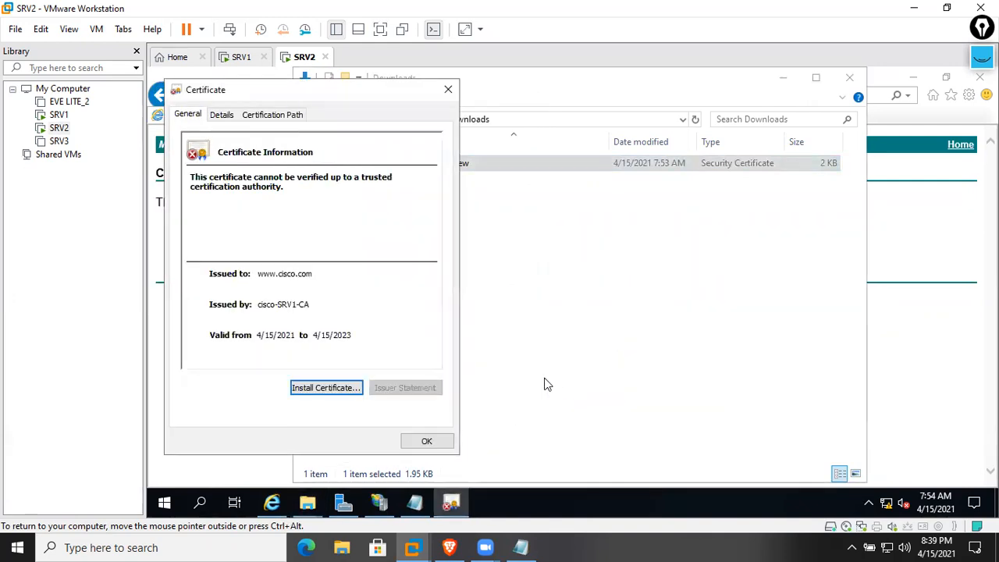
Close the certificate viewer, refresh Downloads, and minimize the Explorer and Internet Explorer windows
{"action": "left_click", "coordinate": [434, 441]}
{"action": "right_click", "coordinate": [490, 422]}
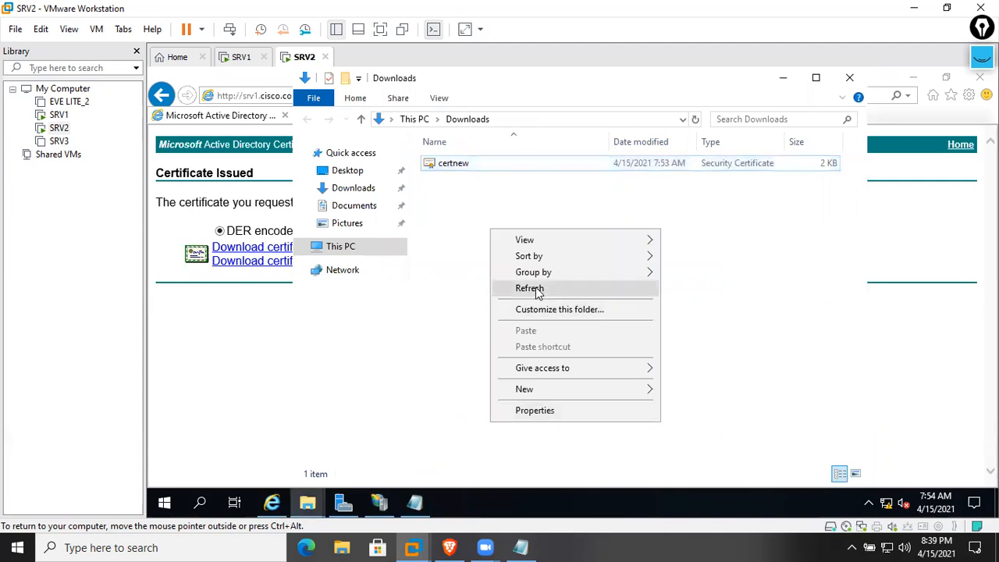
{"action": "left_click", "coordinate": [538, 292]}
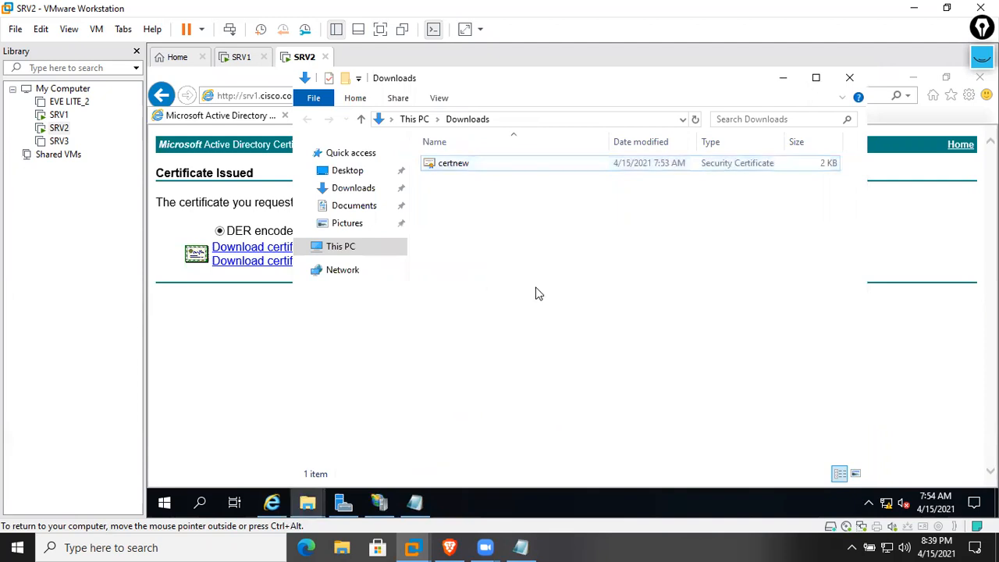
{"action": "left_click", "coordinate": [783, 80]}
{"action": "left_click", "coordinate": [911, 77]}
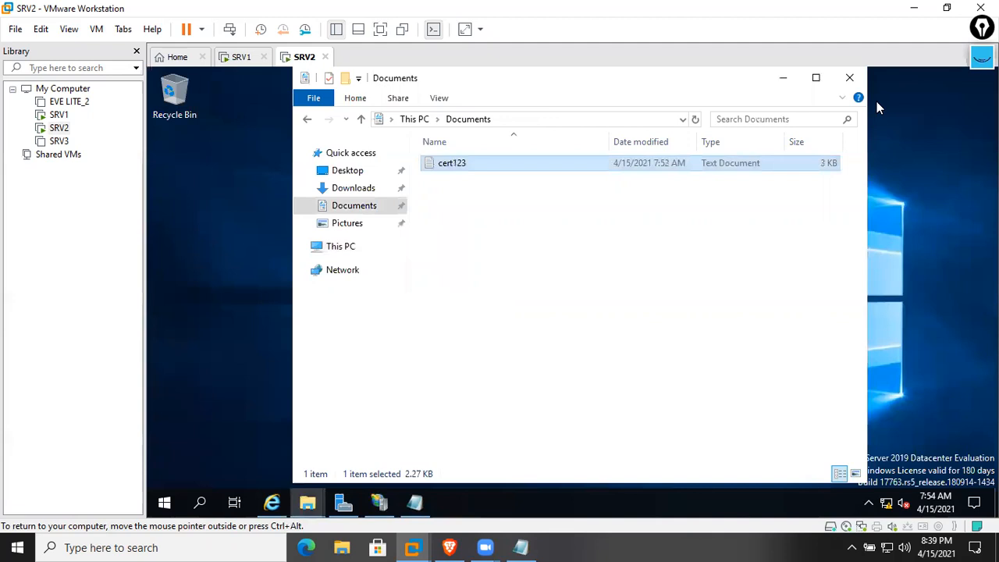
{"action": "left_click", "coordinate": [785, 84]}
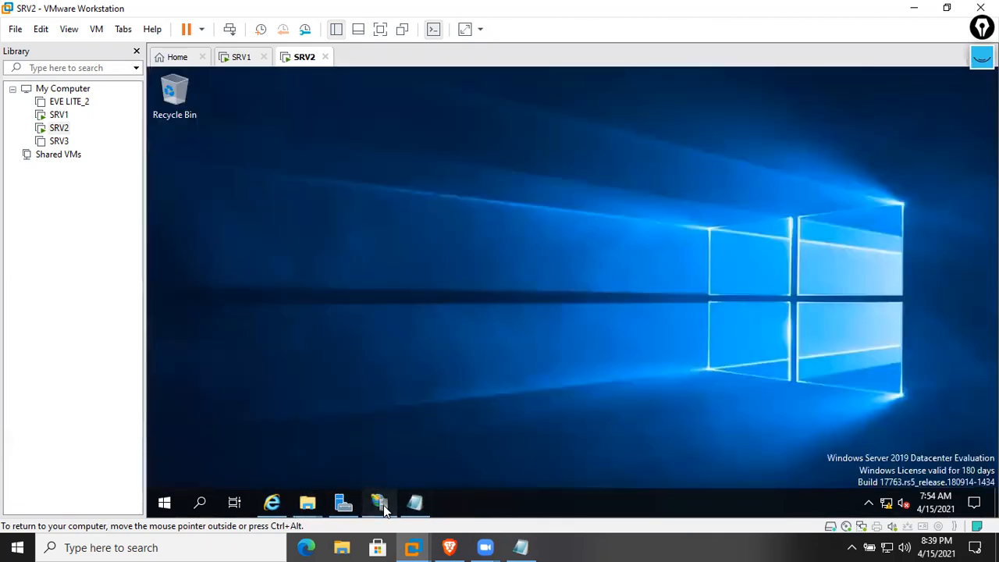
Start Complete Certificate Request in IIS Manager and pick Downloads\certnew.cer as the response file
{"action": "left_click", "coordinate": [379, 502]}
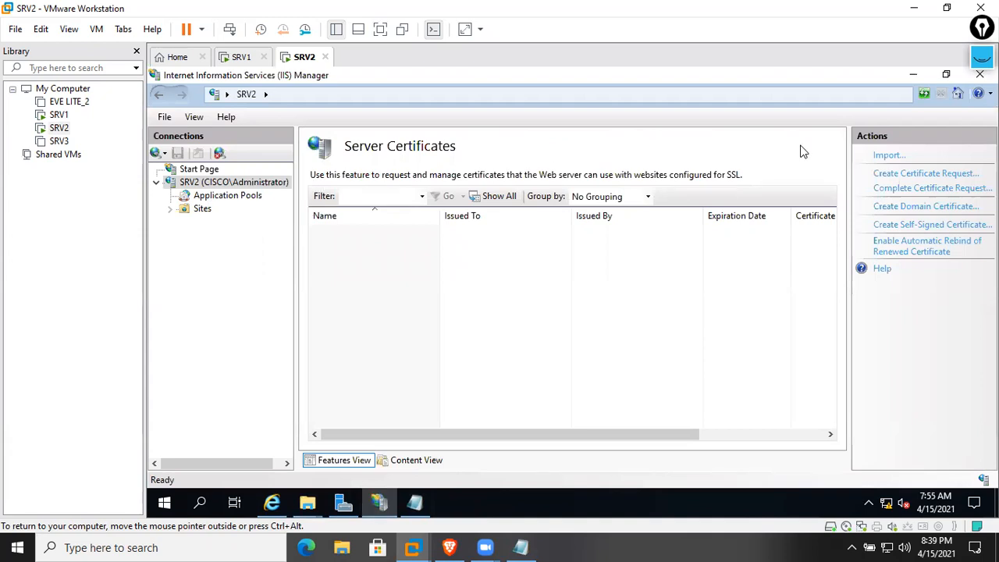
{"action": "left_click", "coordinate": [929, 189]}
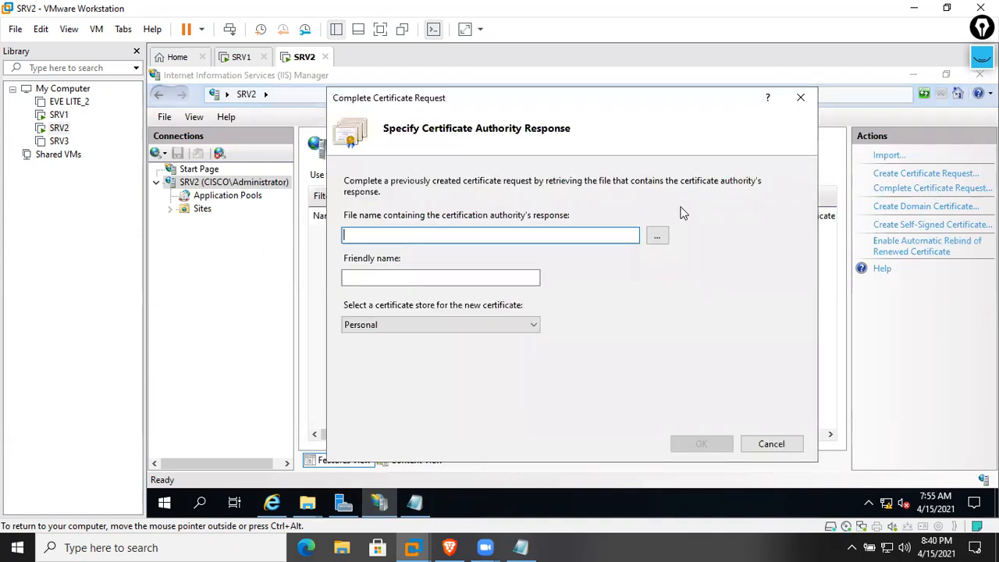
{"action": "left_click", "coordinate": [657, 234]}
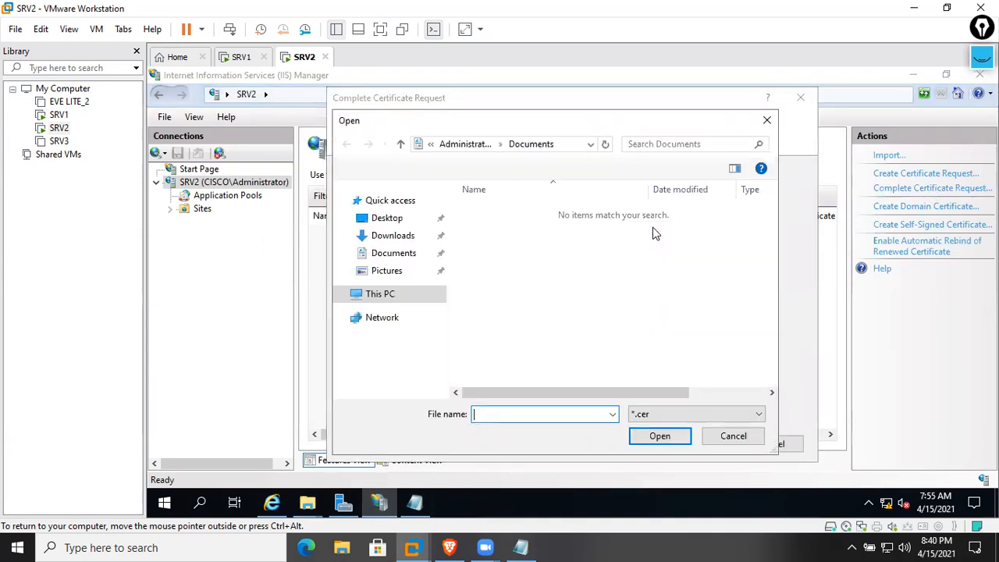
{"action": "left_click", "coordinate": [395, 237]}
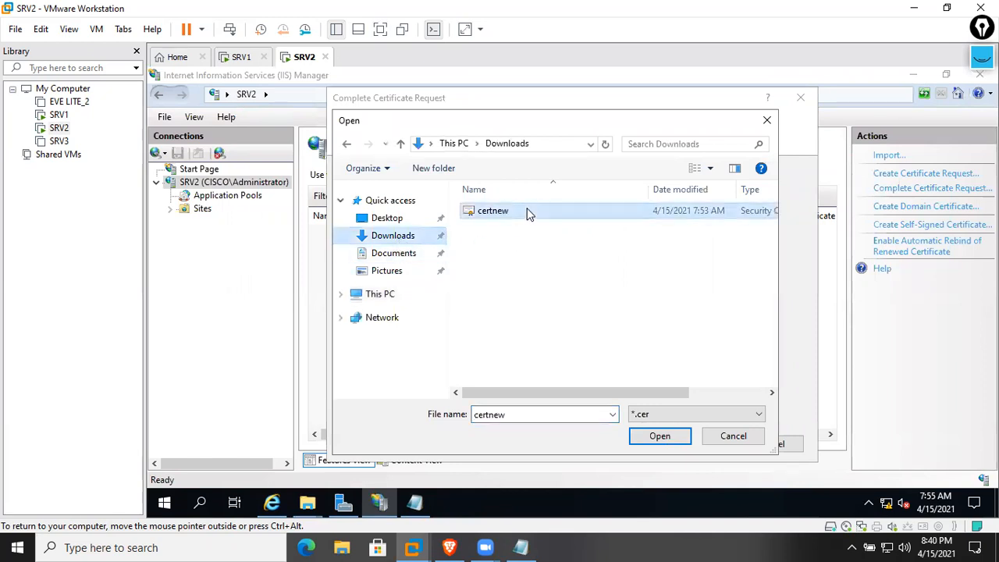
{"action": "double_click", "coordinate": [529, 212]}
{"action": "left_click", "coordinate": [451, 280]}
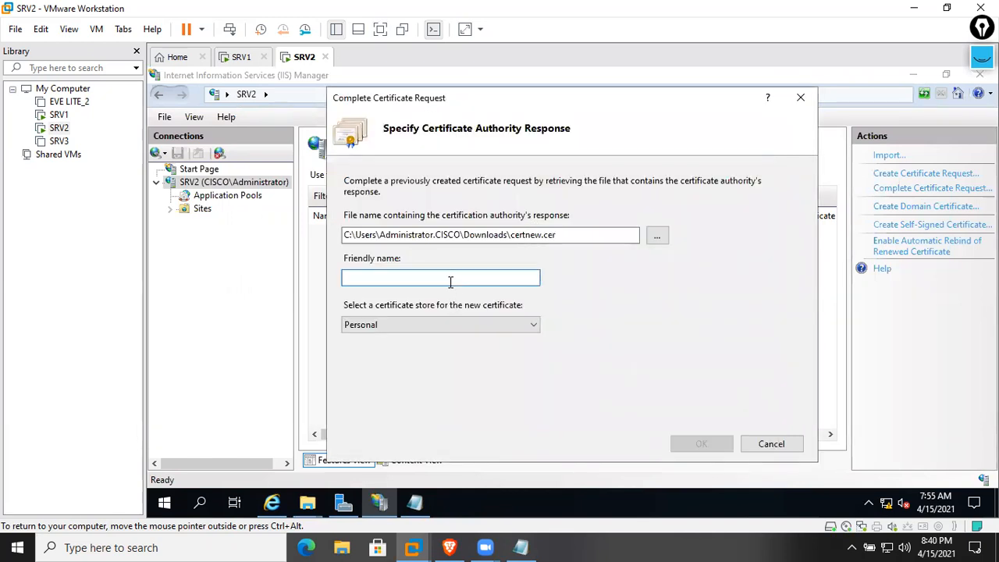
{"action": "type", "text": "ci"}
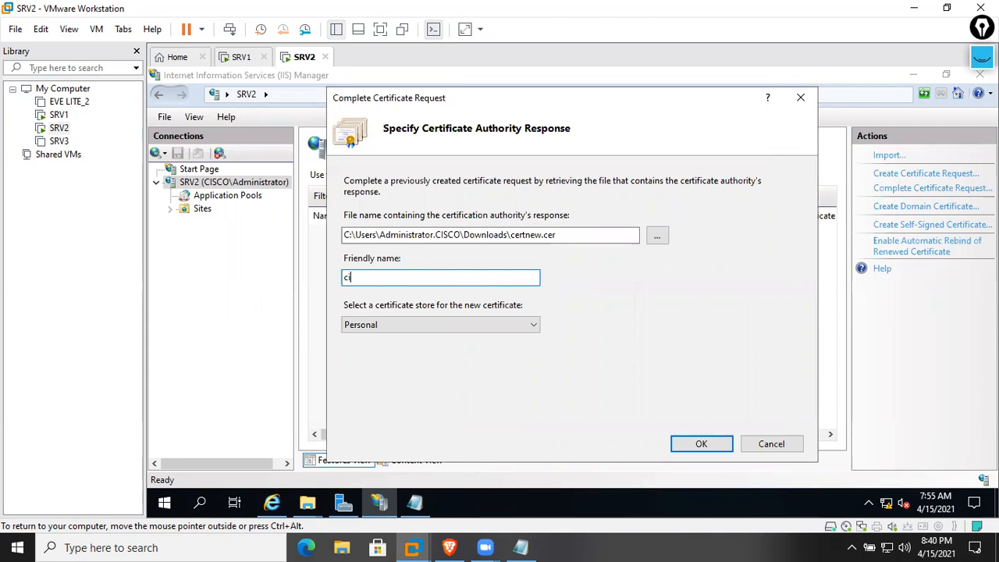
{"action": "key", "text": "BackSpace"}
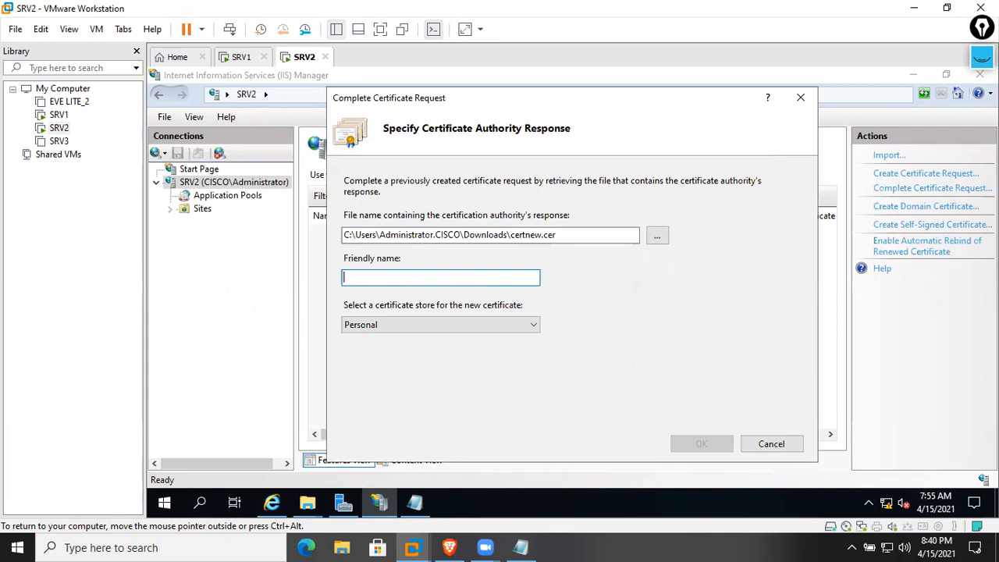
{"action": "type", "text": "www.cisco.com Certificate"}
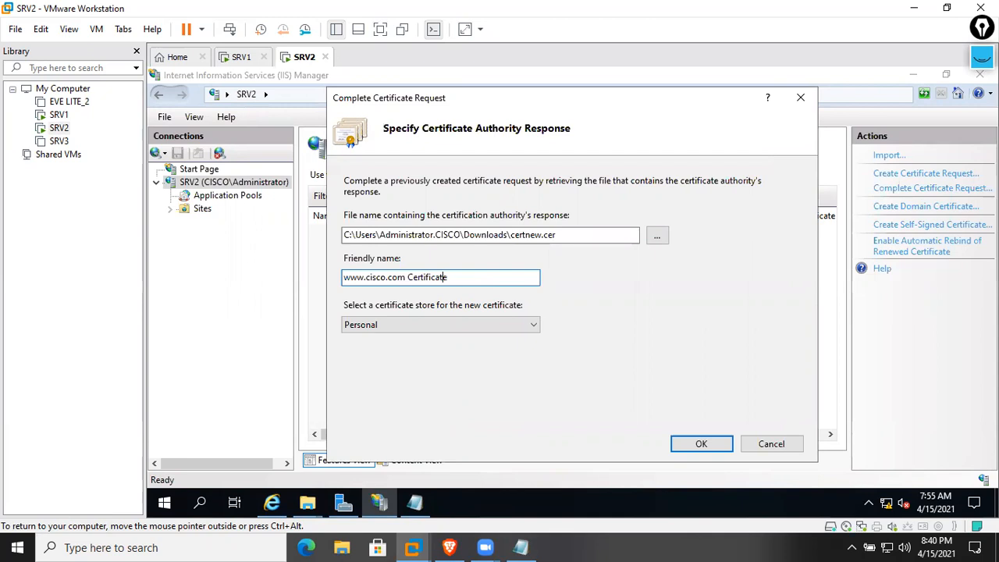
{"action": "type", "text": "web"}
{"action": "left_click_drag", "start_coordinate": [500, 284], "coordinate": [336, 297]}
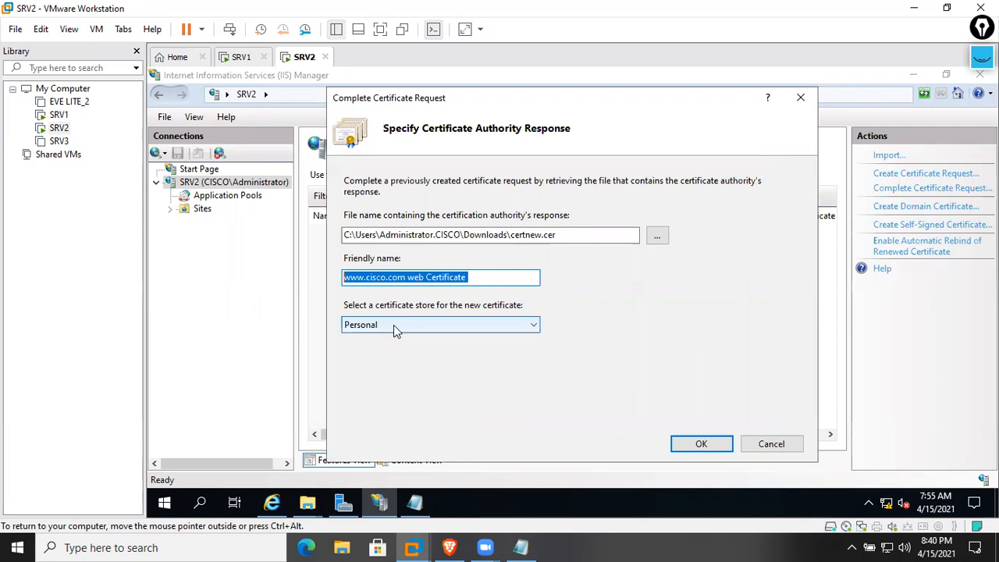
{"action": "left_click", "coordinate": [478, 278]}
{"action": "left_click_drag", "start_coordinate": [477, 278], "coordinate": [310, 280]}
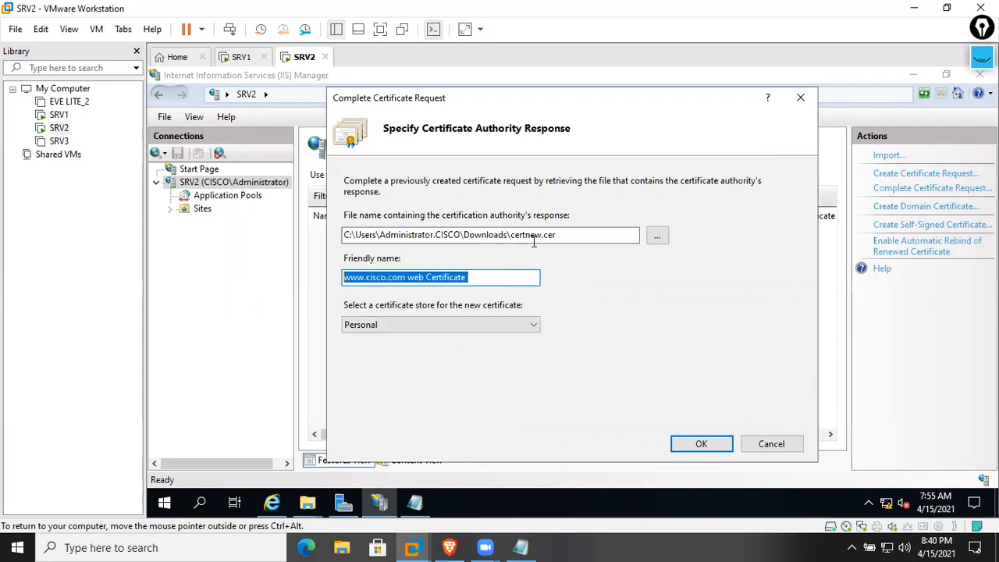
{"action": "left_click", "coordinate": [582, 234]}
{"action": "left_click_drag", "start_coordinate": [583, 234], "coordinate": [341, 237]}
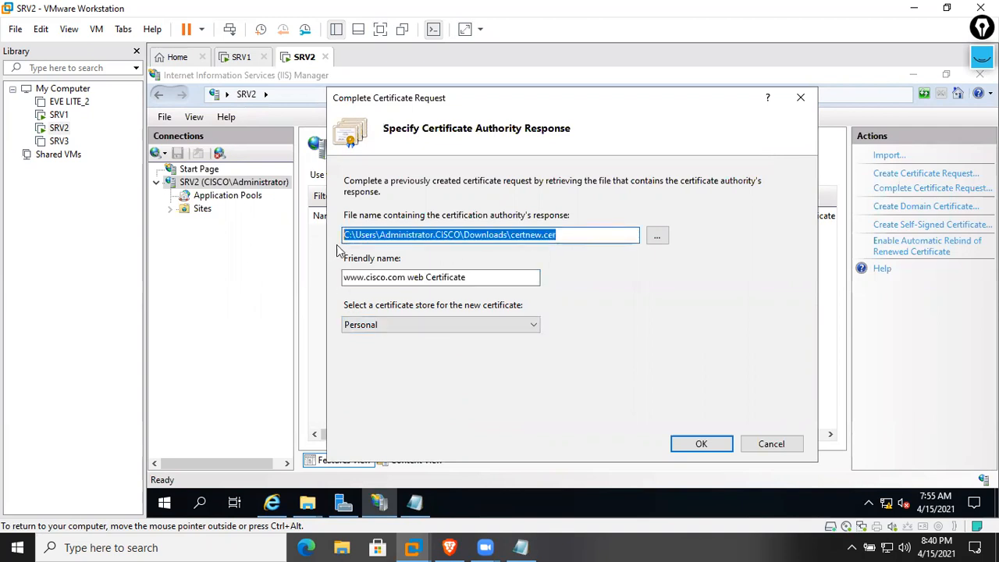
{"action": "left_click", "coordinate": [700, 443]}
{"action": "left_click", "coordinate": [464, 236]}
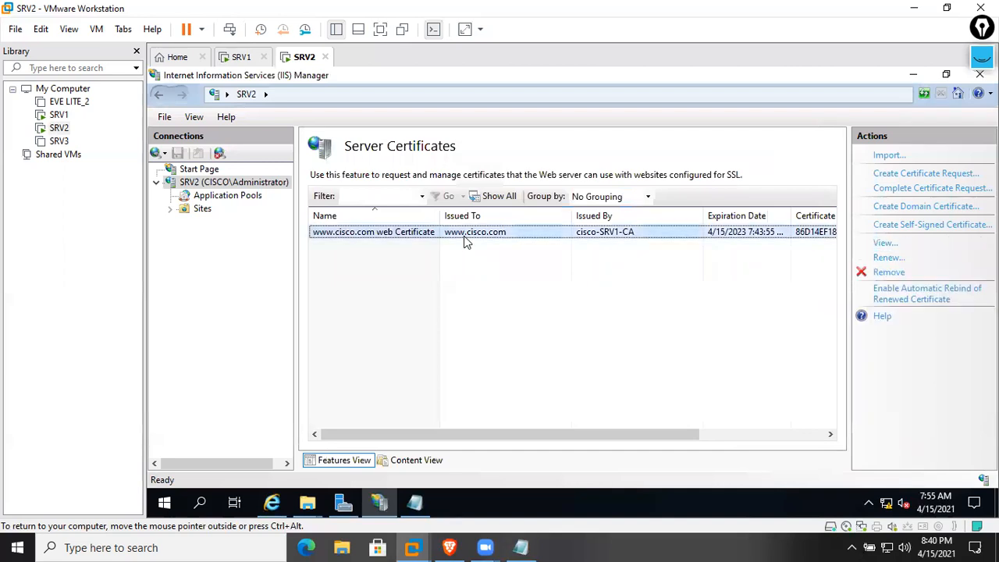
{"action": "right_click", "coordinate": [463, 235]}
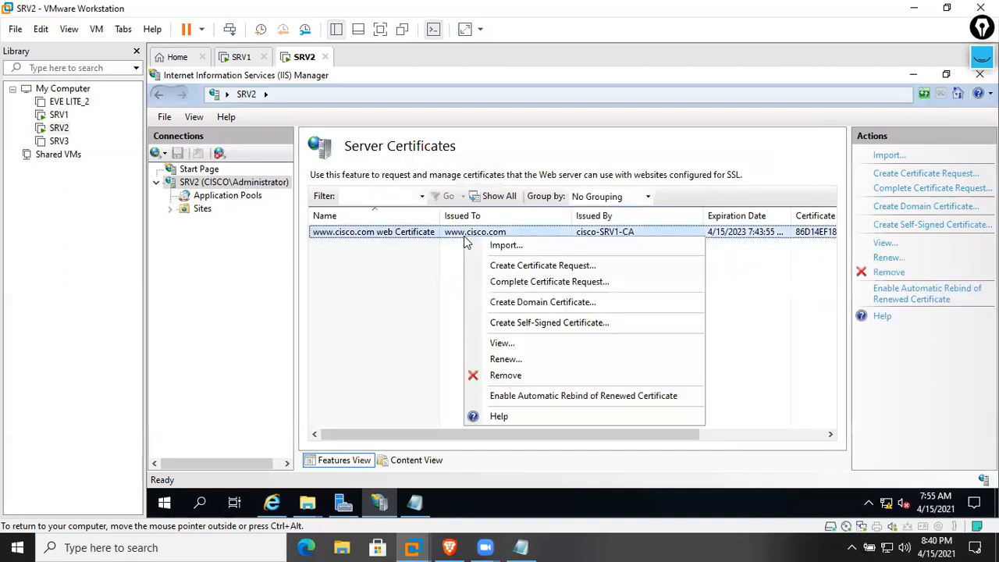
{"action": "left_click", "coordinate": [527, 350]}
{"action": "left_click", "coordinate": [384, 139]}
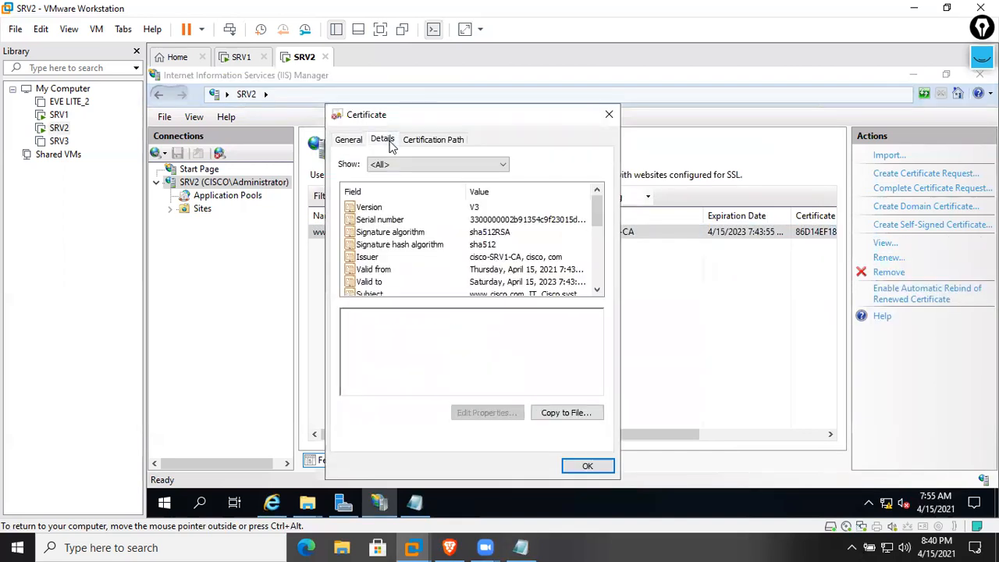
{"action": "left_click", "coordinate": [430, 142]}
{"action": "left_click", "coordinate": [405, 176]}
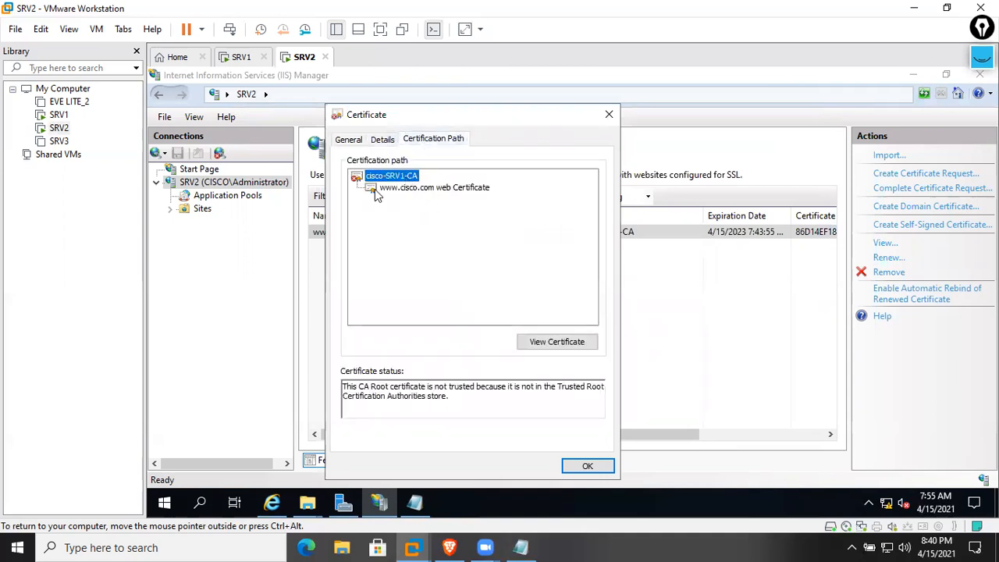
{"action": "left_click", "coordinate": [597, 469]}
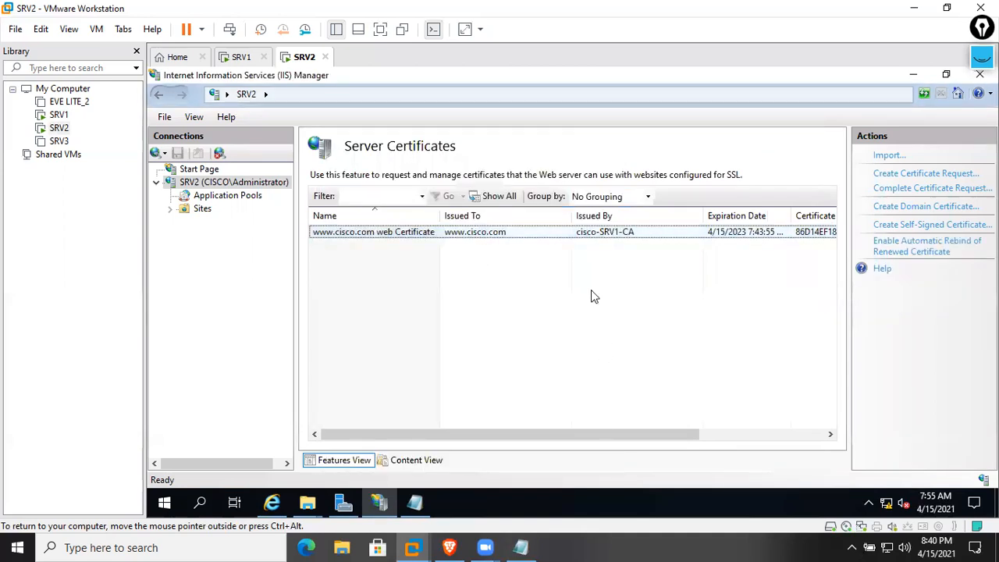
Launch mmc and add the Certificates snap-in for the local computer account
{"action": "key", "text": "super+r"}
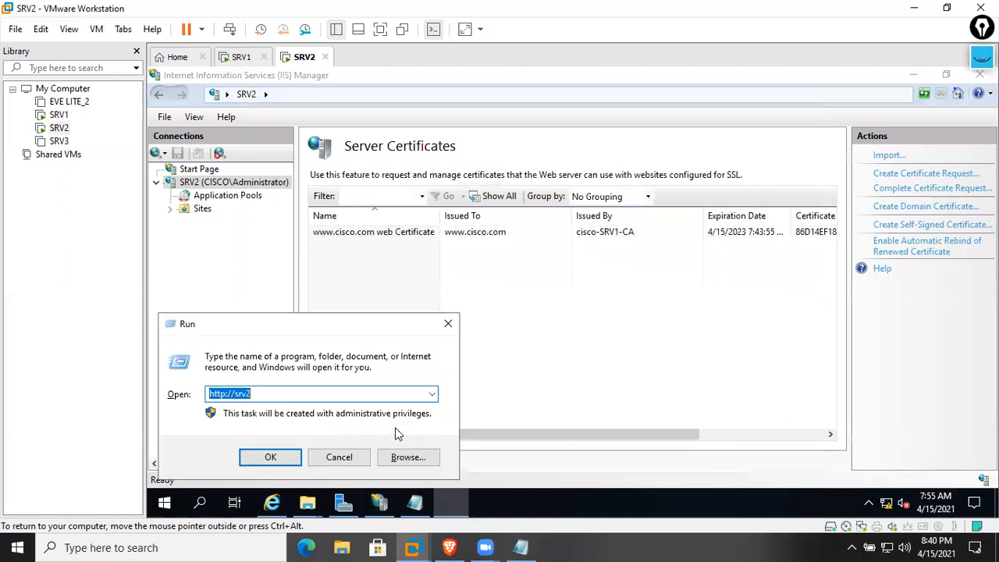
{"action": "type", "text": "mmc"}
{"action": "key", "text": "Return"}
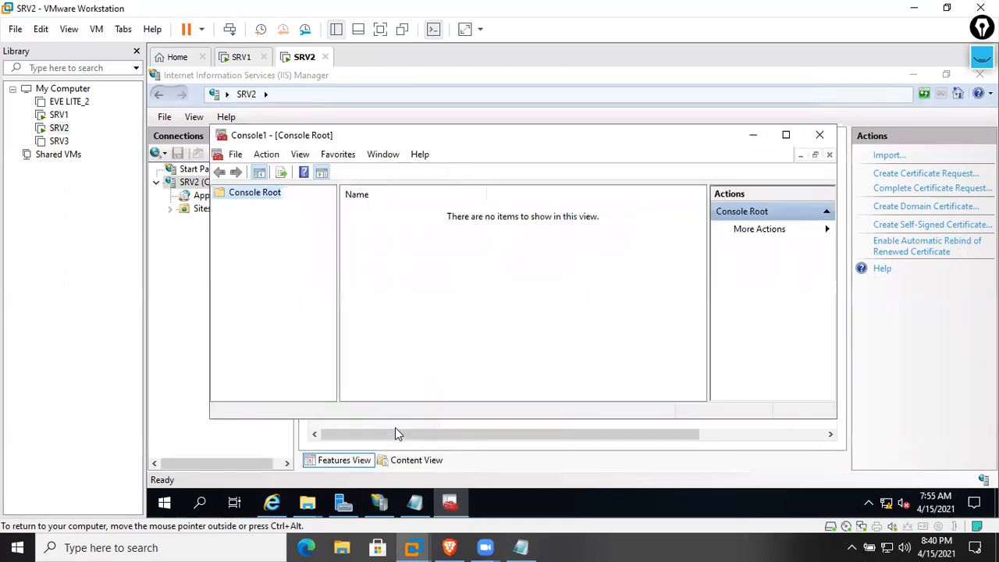
{"action": "left_click", "coordinate": [786, 135]}
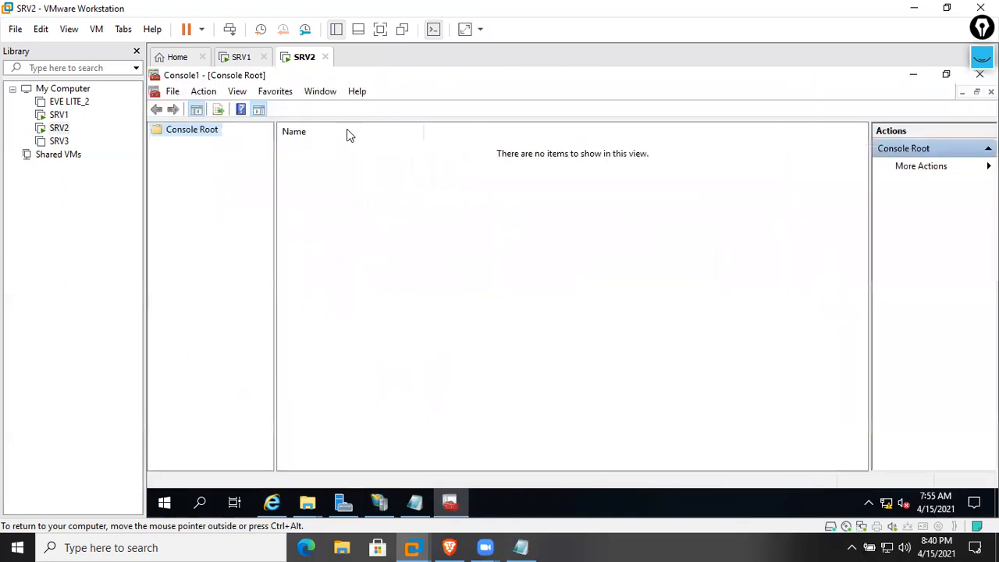
{"action": "left_click", "coordinate": [173, 91]}
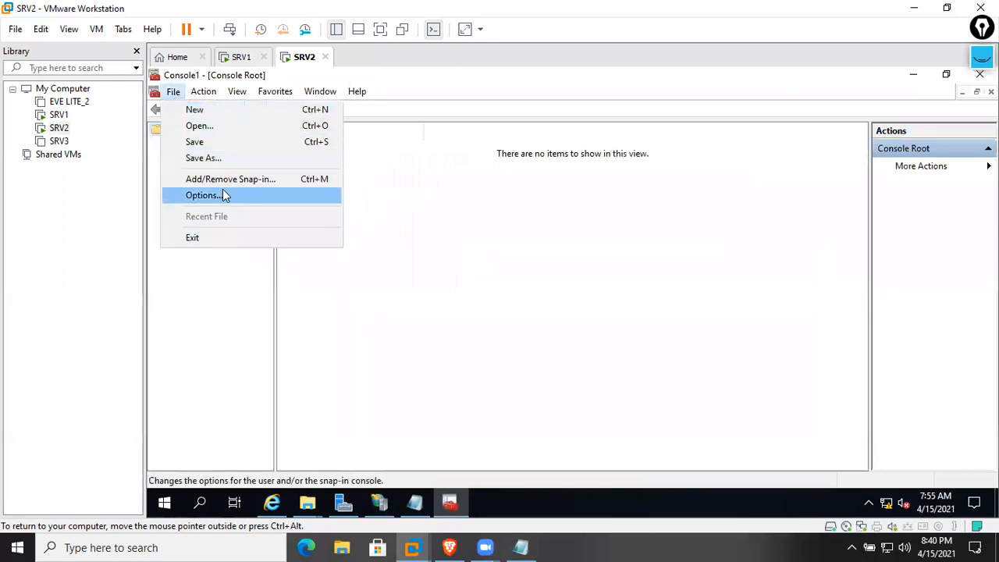
{"action": "left_click", "coordinate": [223, 186]}
{"action": "left_click", "coordinate": [386, 222]}
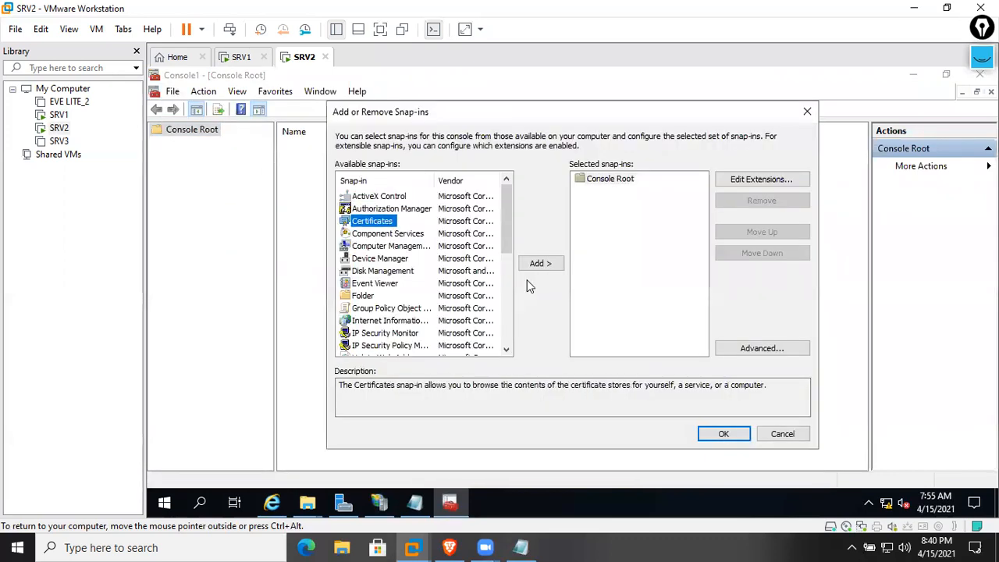
{"action": "left_click", "coordinate": [538, 265]}
{"action": "left_click", "coordinate": [392, 205]}
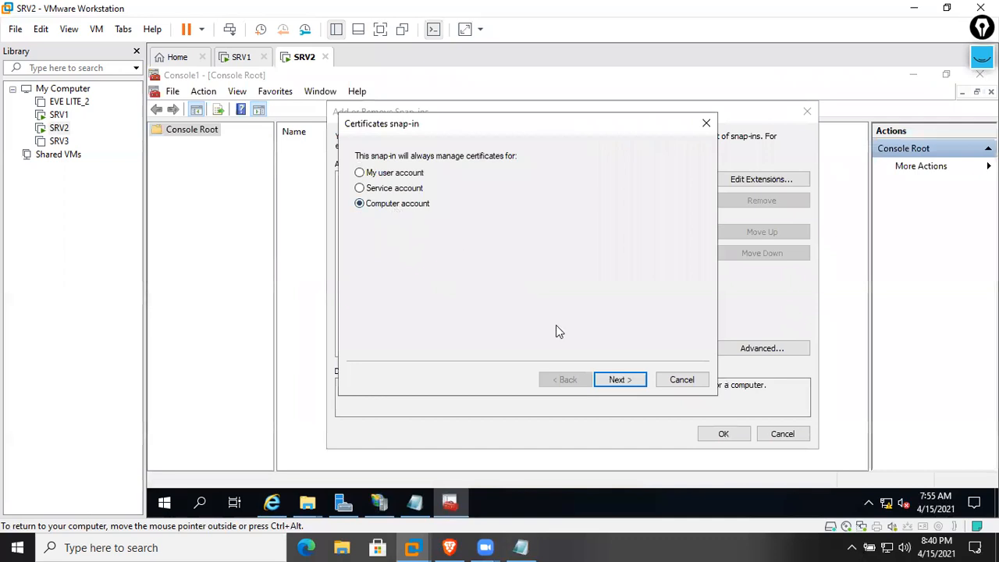
{"action": "left_click", "coordinate": [617, 380]}
{"action": "left_click", "coordinate": [616, 380]}
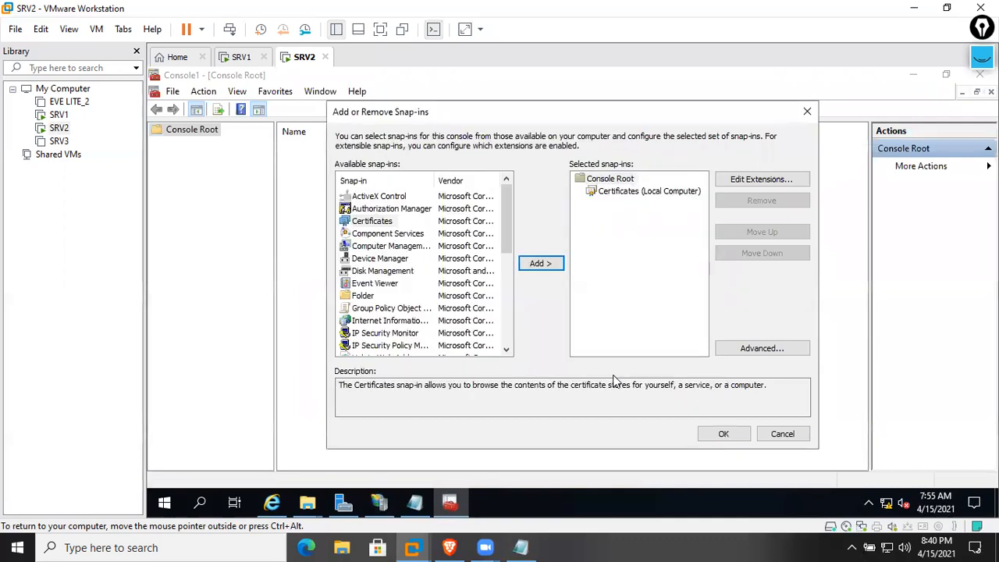
{"action": "left_click", "coordinate": [723, 434]}
{"action": "double_click", "coordinate": [343, 149]}
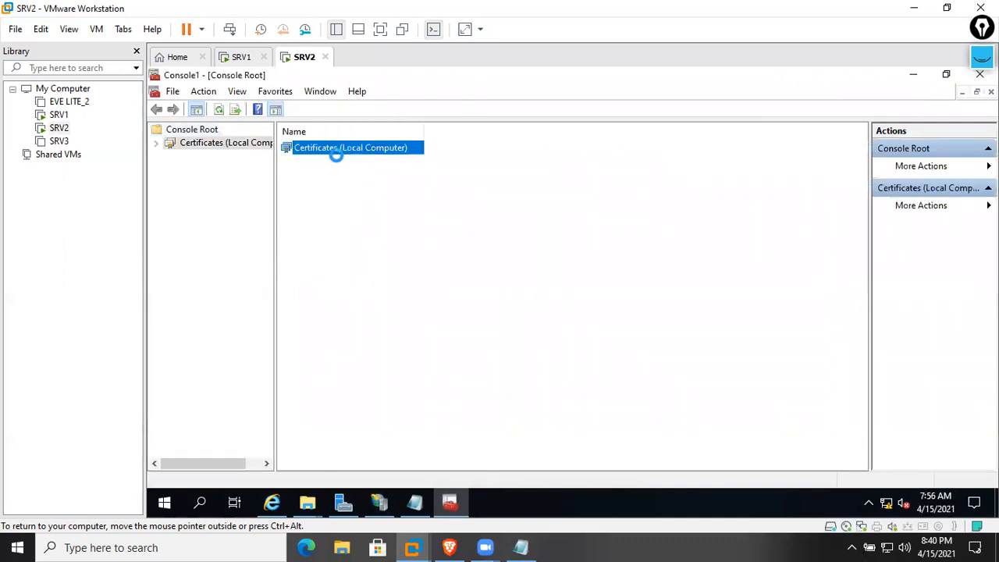
{"action": "double_click", "coordinate": [326, 150]}
{"action": "double_click", "coordinate": [326, 154]}
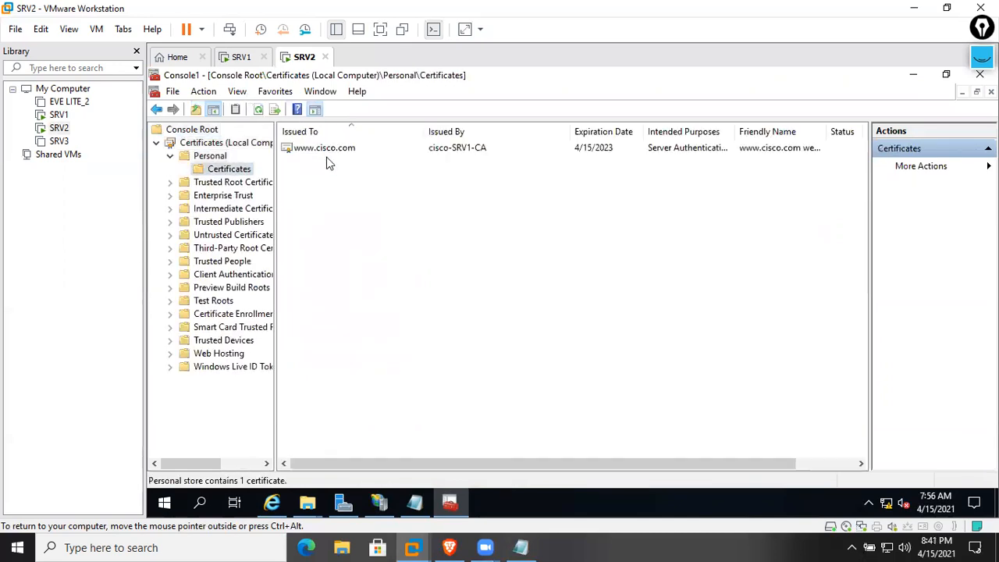
{"action": "left_click", "coordinate": [430, 150]}
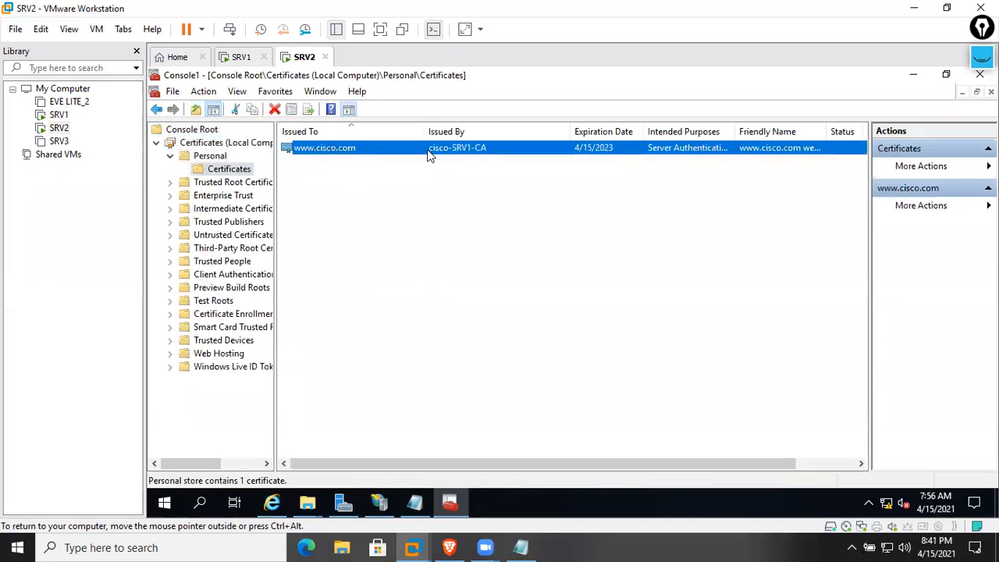
{"action": "left_click", "coordinate": [228, 221]}
{"action": "double_click", "coordinate": [228, 209]}
{"action": "left_click", "coordinate": [230, 234]}
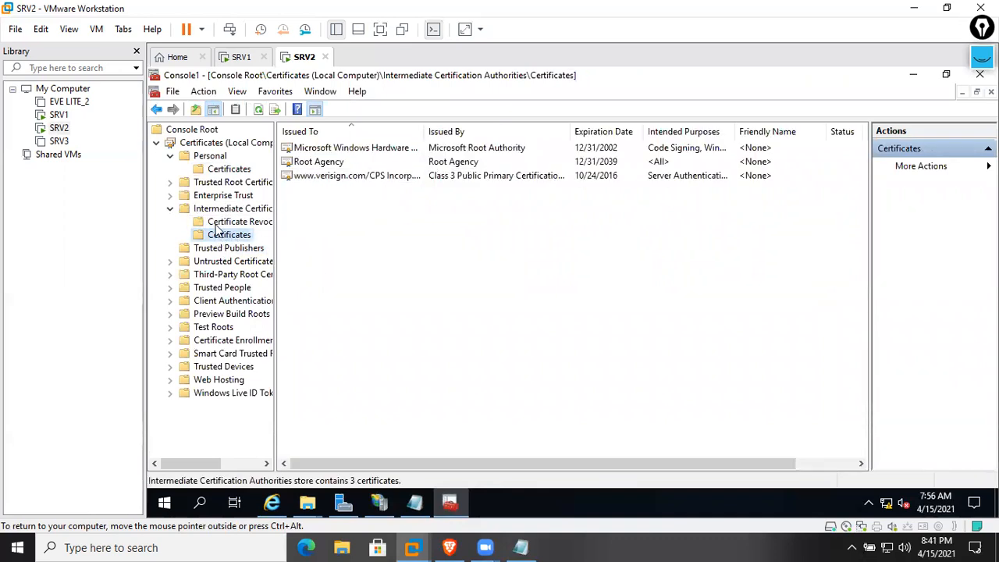
{"action": "double_click", "coordinate": [226, 182]}
{"action": "left_click", "coordinate": [229, 195]}
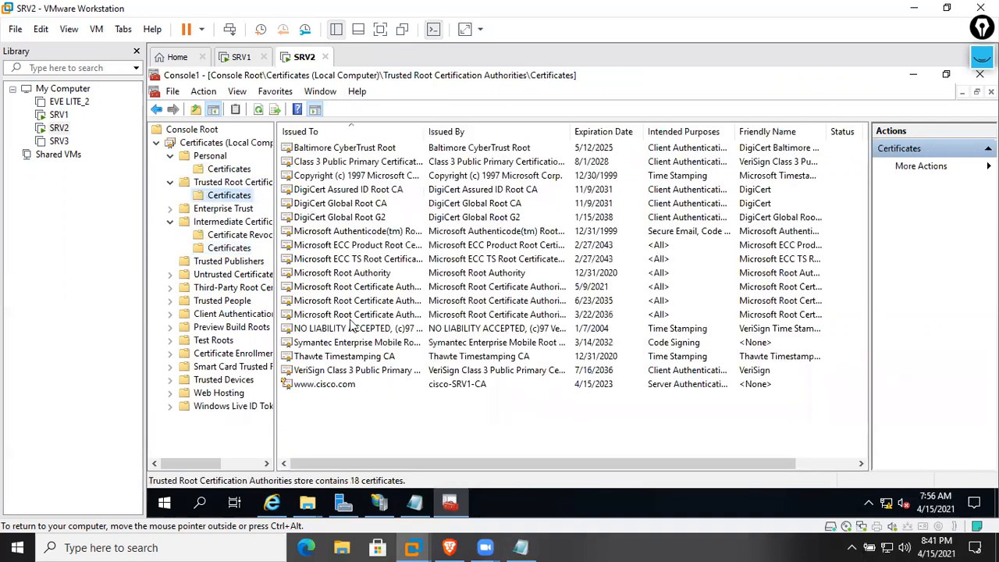
{"action": "left_click", "coordinate": [351, 388]}
{"action": "right_click", "coordinate": [426, 431]}
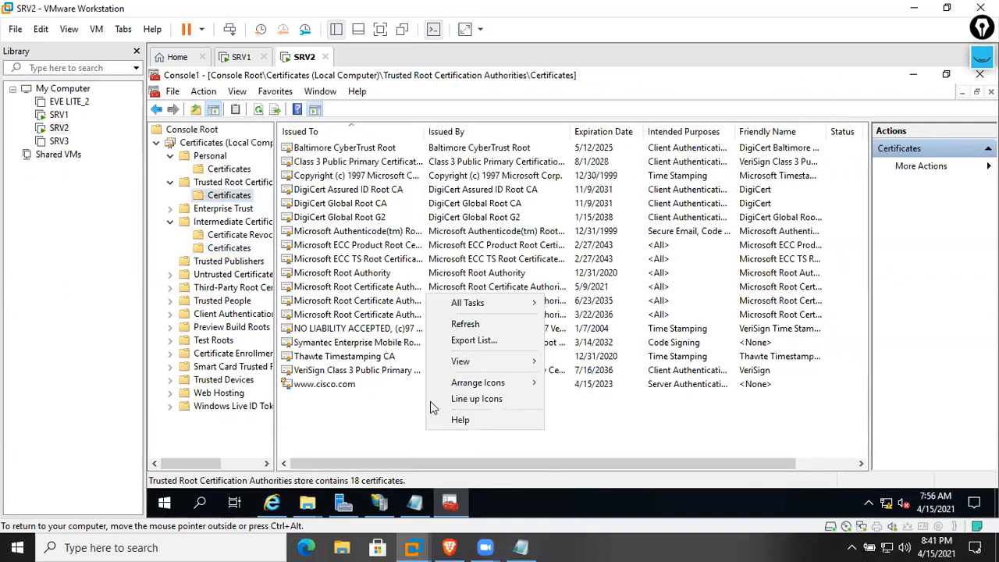
{"action": "left_click", "coordinate": [464, 325]}
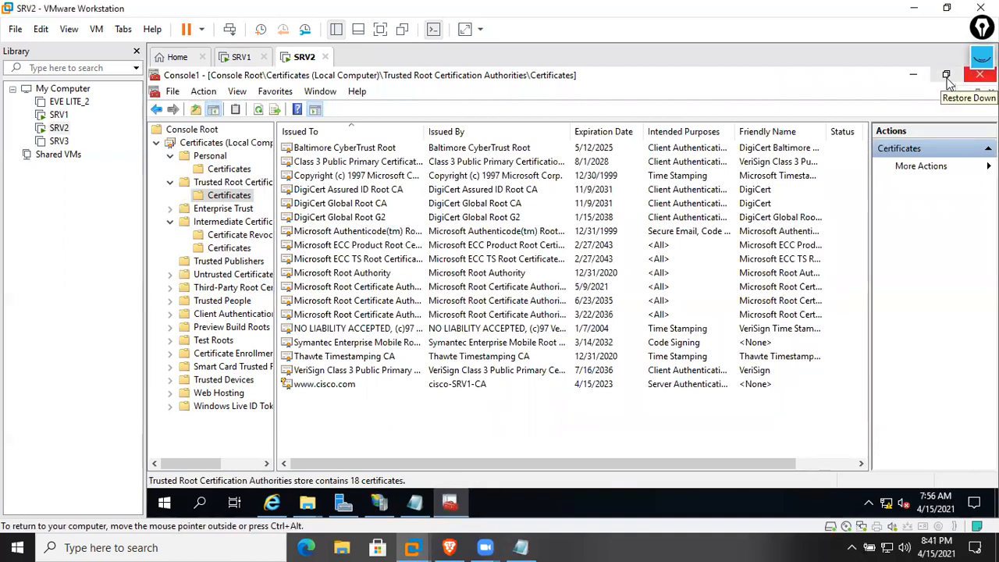
Close the Certificates console and answer its save prompt
{"action": "left_click", "coordinate": [946, 75]}
{"action": "left_click", "coordinate": [819, 136]}
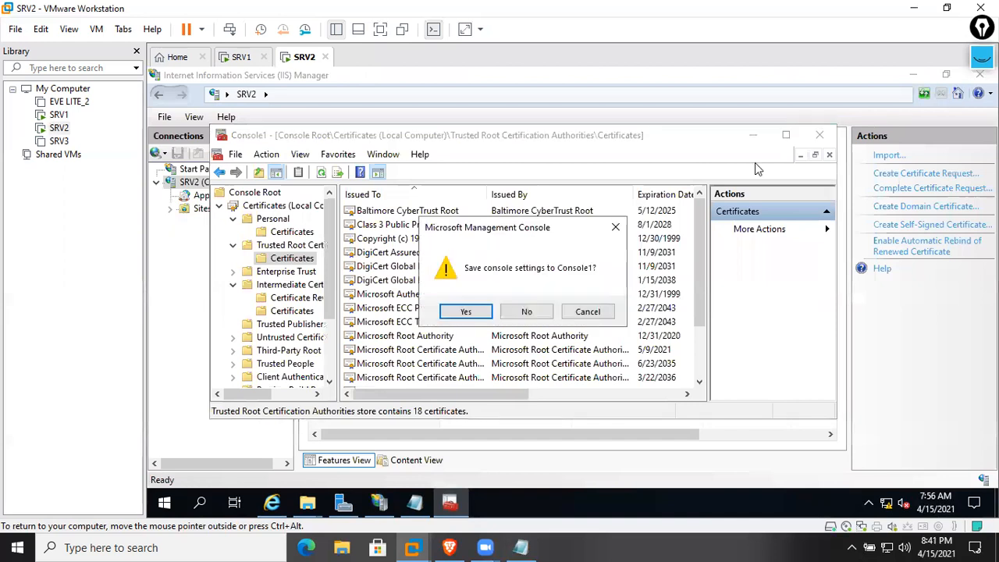
{"action": "left_click", "coordinate": [527, 312]}
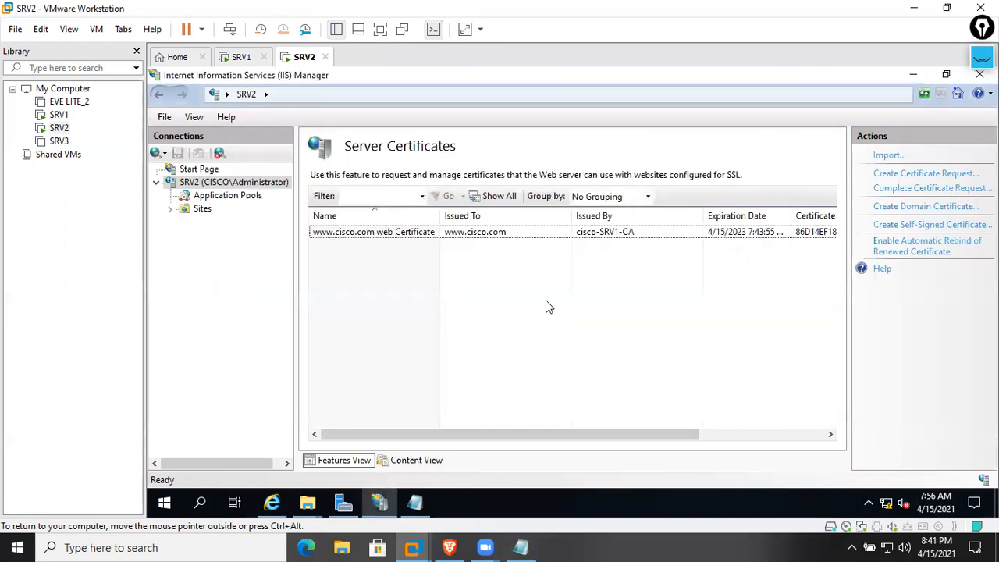
Close IIS Manager and the cert123 request notes on SRV2
{"action": "left_click", "coordinate": [979, 74]}
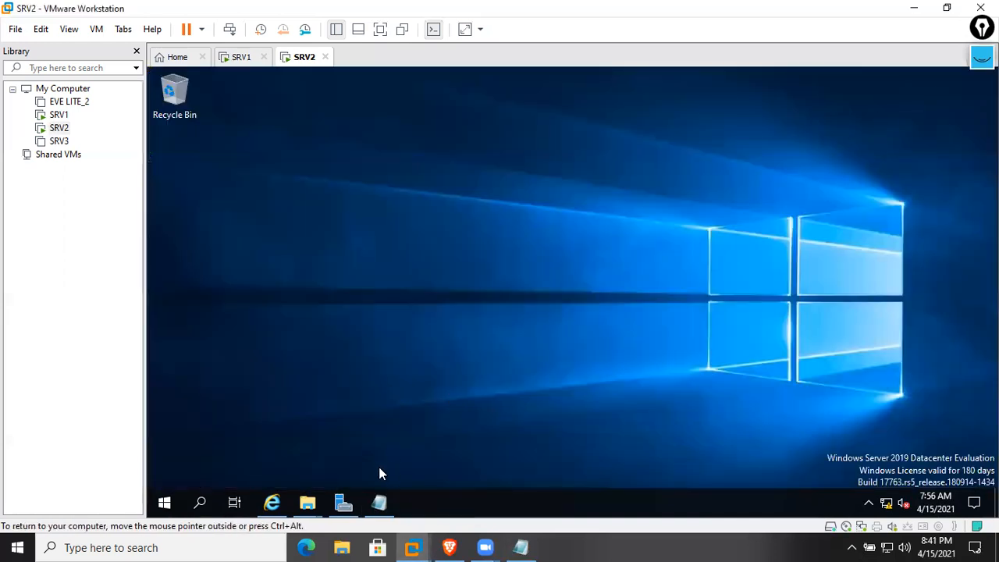
{"action": "left_click", "coordinate": [356, 501]}
{"action": "left_click", "coordinate": [389, 504]}
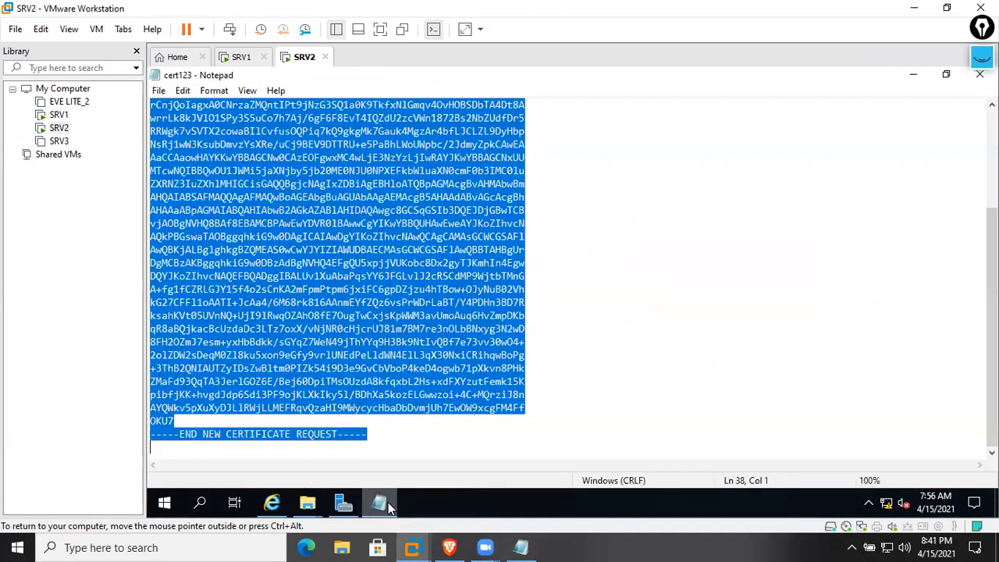
{"action": "left_click", "coordinate": [980, 74]}
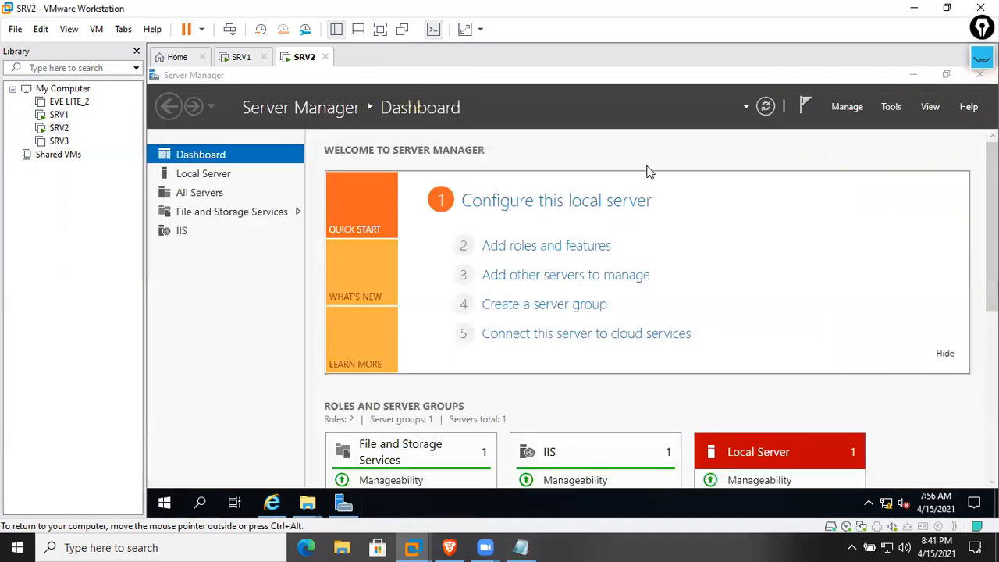
{"action": "key", "text": "super+r"}
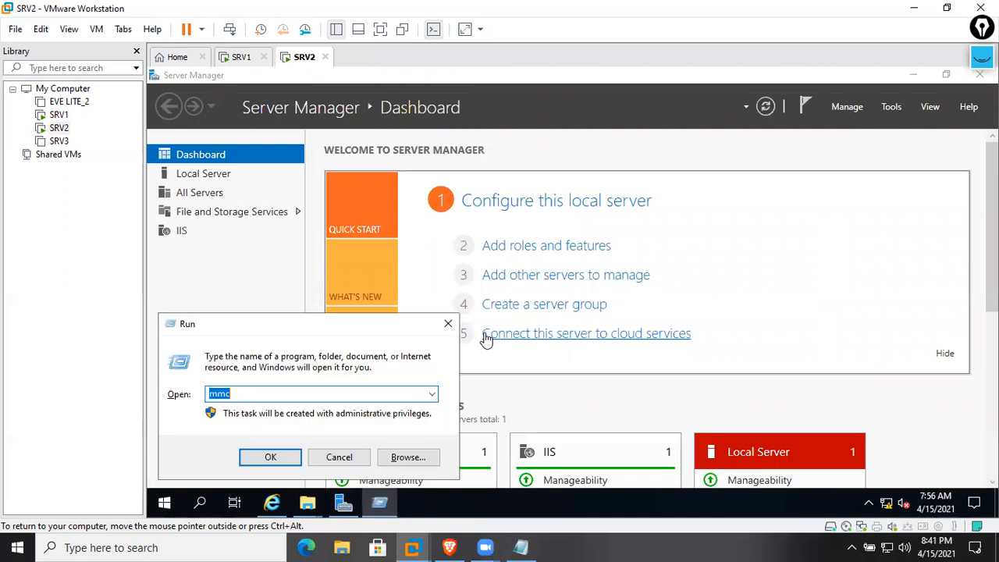
{"action": "type", "text": "cmd"}
{"action": "key", "text": "Return"}
{"action": "key", "text": "Return"}
{"action": "key", "text": "Return"}
{"action": "key", "text": "Return"}
{"action": "key", "text": "Return"}
{"action": "type", "text": "ping www.c"}
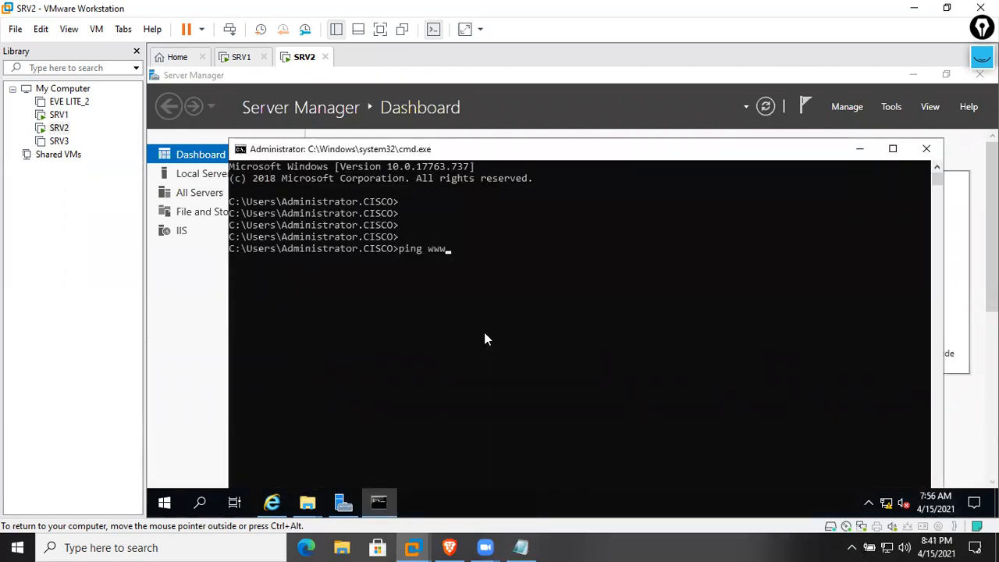
{"action": "type", "text": "isco.com"}
{"action": "key", "text": "Return"}
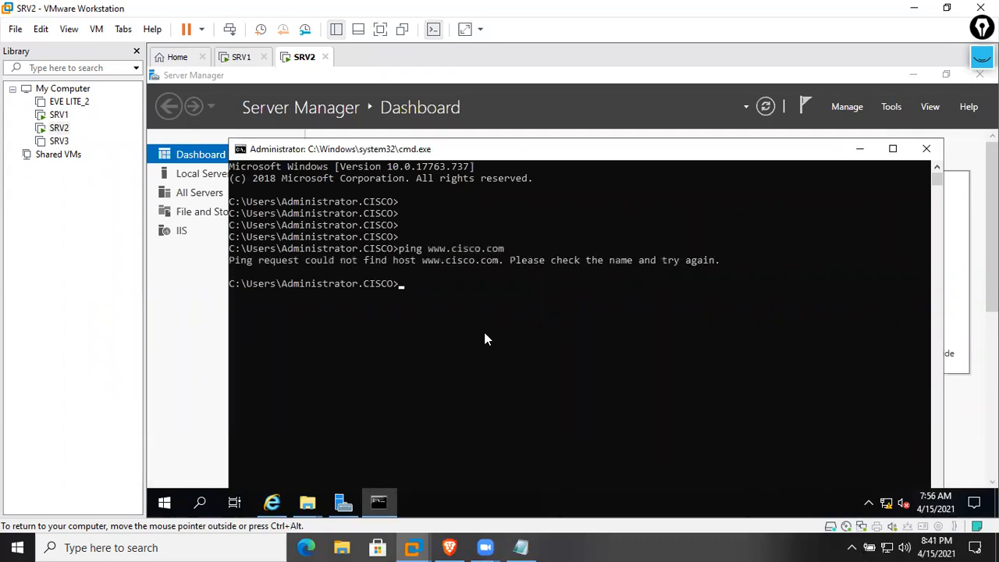
{"action": "left_click", "coordinate": [251, 56]}
Open DNS Manager on SRV1 and navigate through Forward Lookup Zones to the cisco.com zone
{"action": "left_click", "coordinate": [380, 502]}
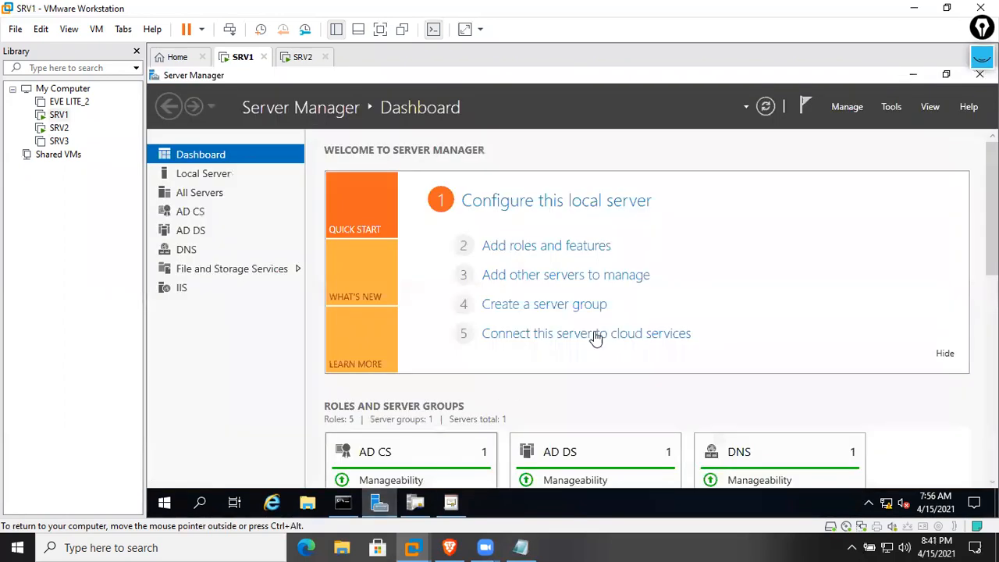
{"action": "left_click", "coordinate": [894, 106]}
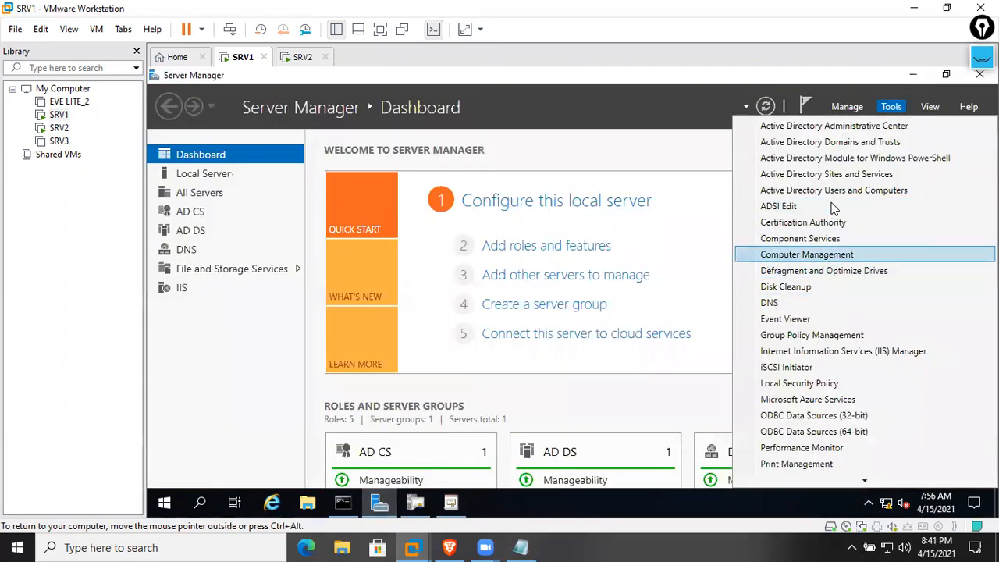
{"action": "left_click", "coordinate": [810, 303]}
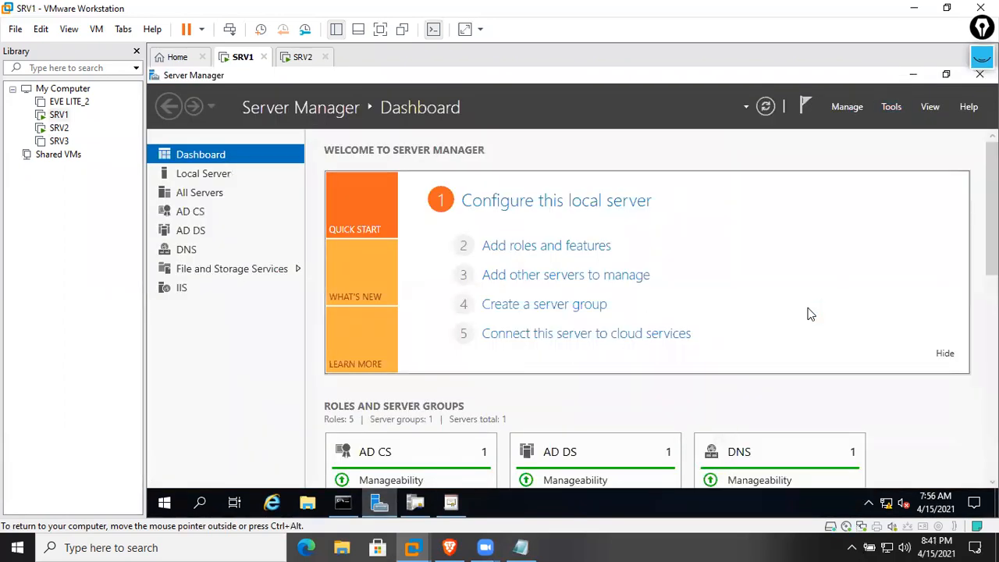
{"action": "left_click", "coordinate": [684, 108]}
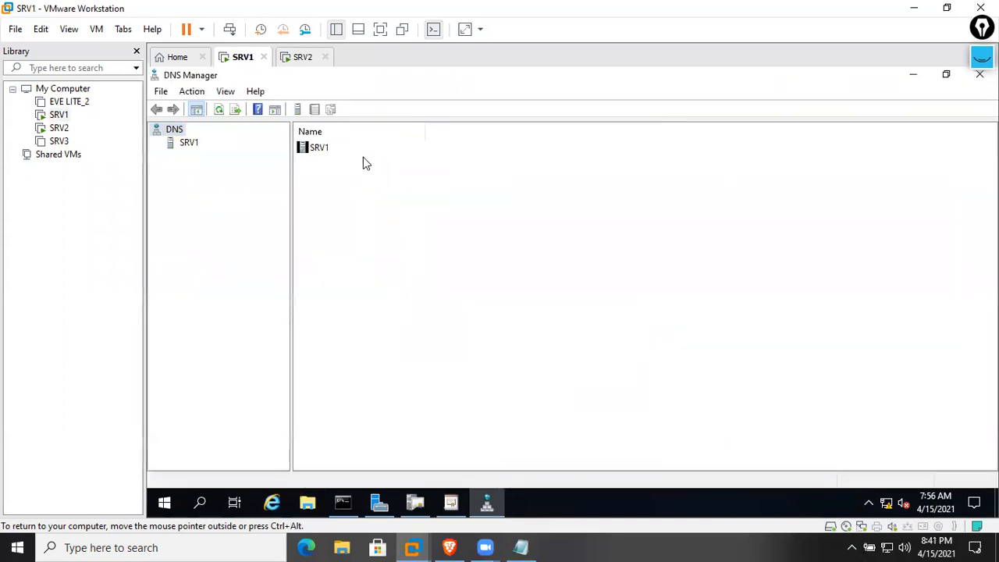
{"action": "double_click", "coordinate": [322, 143]}
{"action": "double_click", "coordinate": [352, 149]}
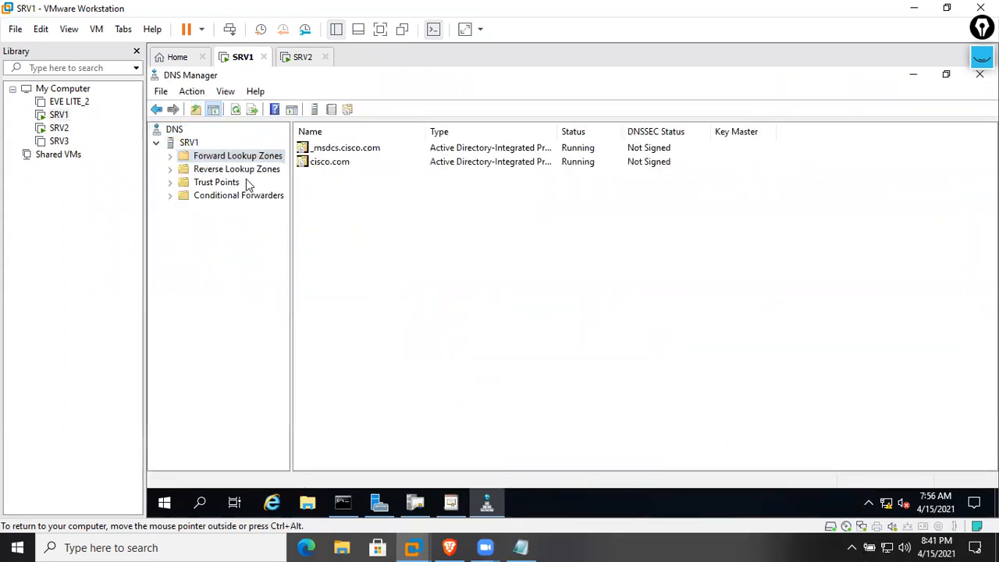
{"action": "left_click", "coordinate": [230, 183]}
{"action": "right_click", "coordinate": [227, 183]}
{"action": "left_click", "coordinate": [223, 185]}
{"action": "double_click", "coordinate": [220, 184]}
{"action": "right_click", "coordinate": [234, 184]}
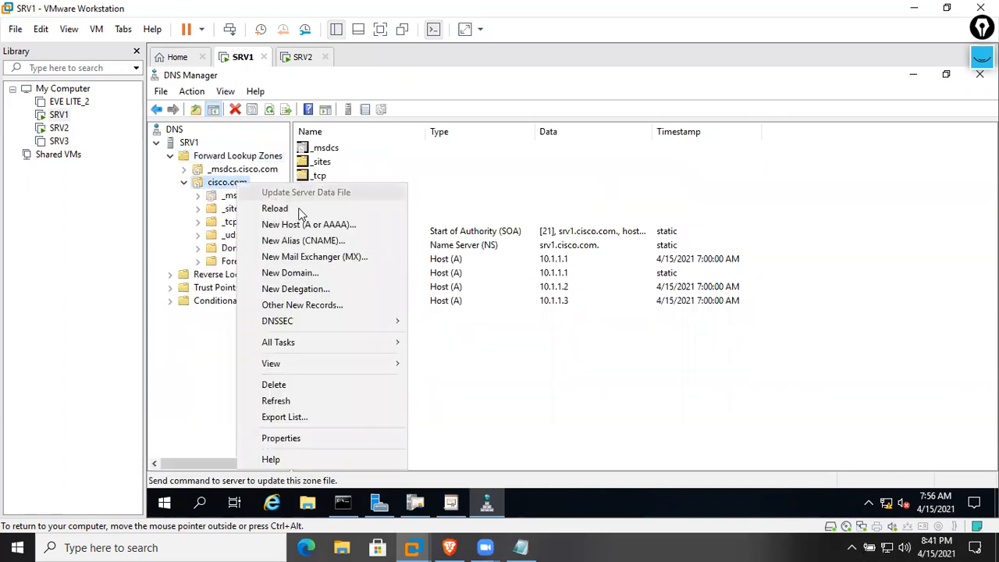
Create a www Alias (CNAME) record in cisco.com whose target is SRV2.cisco.com
{"action": "left_click", "coordinate": [326, 239]}
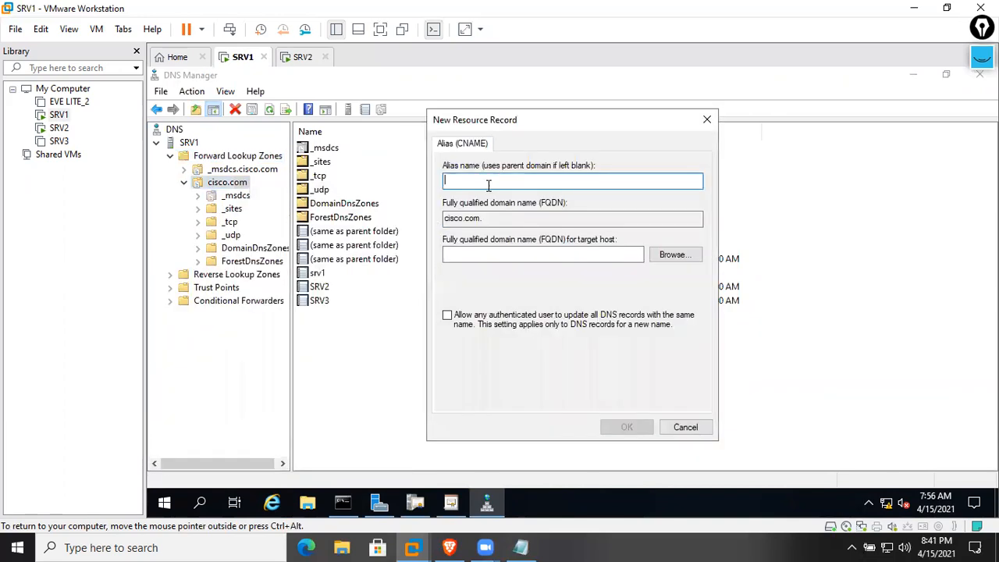
{"action": "type", "text": "www"}
{"action": "left_click", "coordinate": [673, 255]}
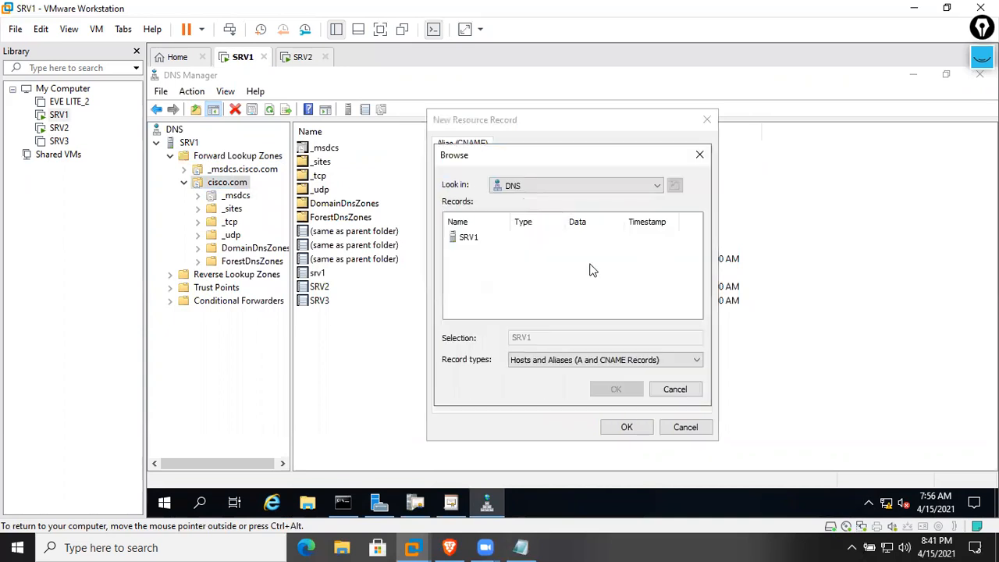
{"action": "double_click", "coordinate": [469, 238]}
{"action": "double_click", "coordinate": [471, 239]}
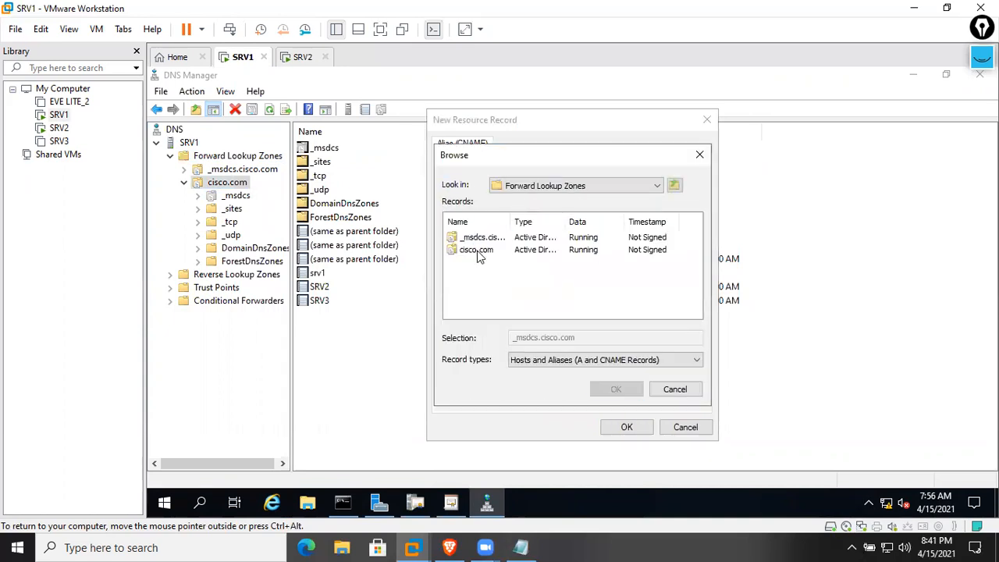
{"action": "double_click", "coordinate": [477, 250]}
{"action": "scroll", "coordinate": [482, 304], "scroll_direction": "down", "scroll_amount": 1}
{"action": "left_click", "coordinate": [469, 299]}
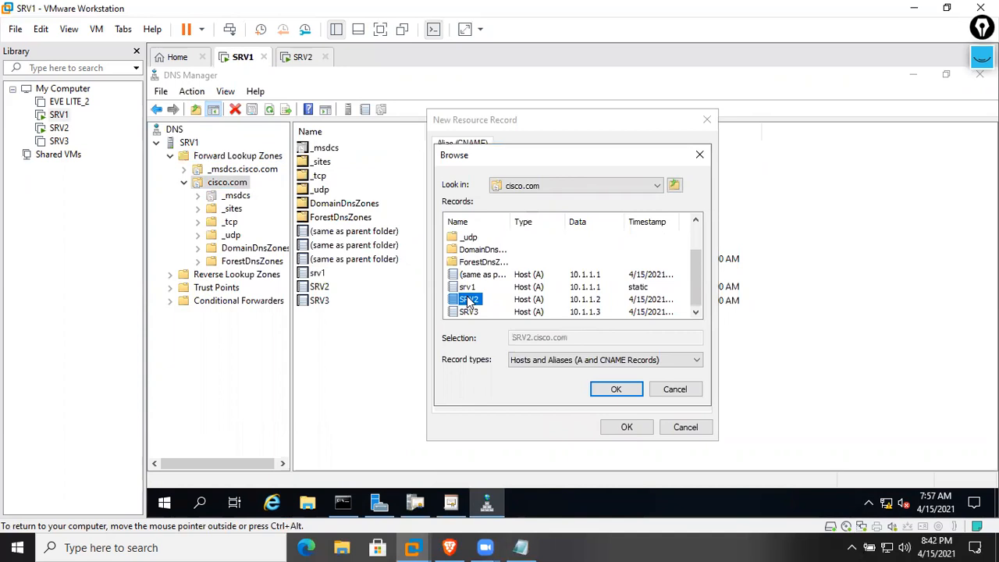
{"action": "left_click", "coordinate": [614, 388]}
{"action": "left_click", "coordinate": [625, 427]}
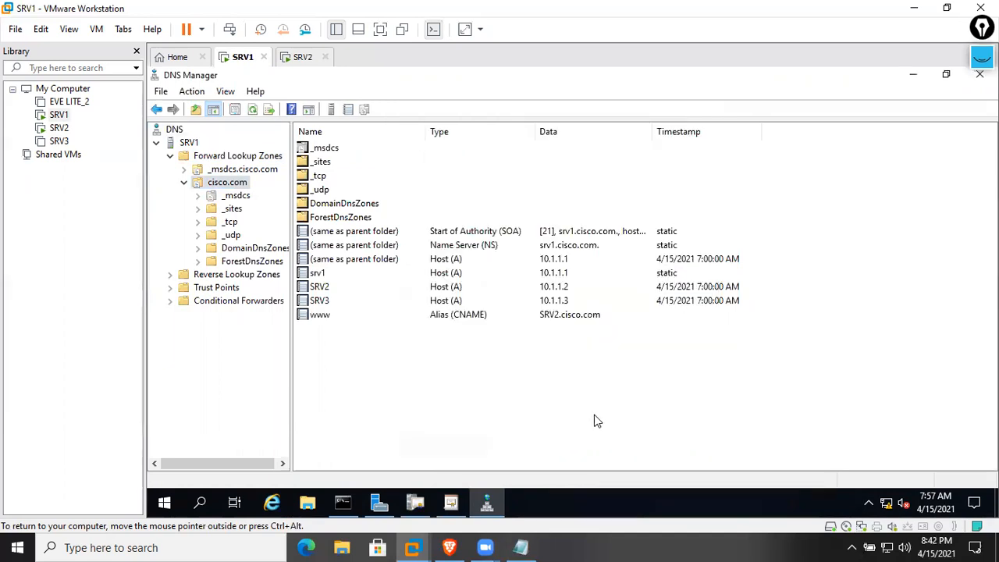
{"action": "left_click", "coordinate": [418, 319]}
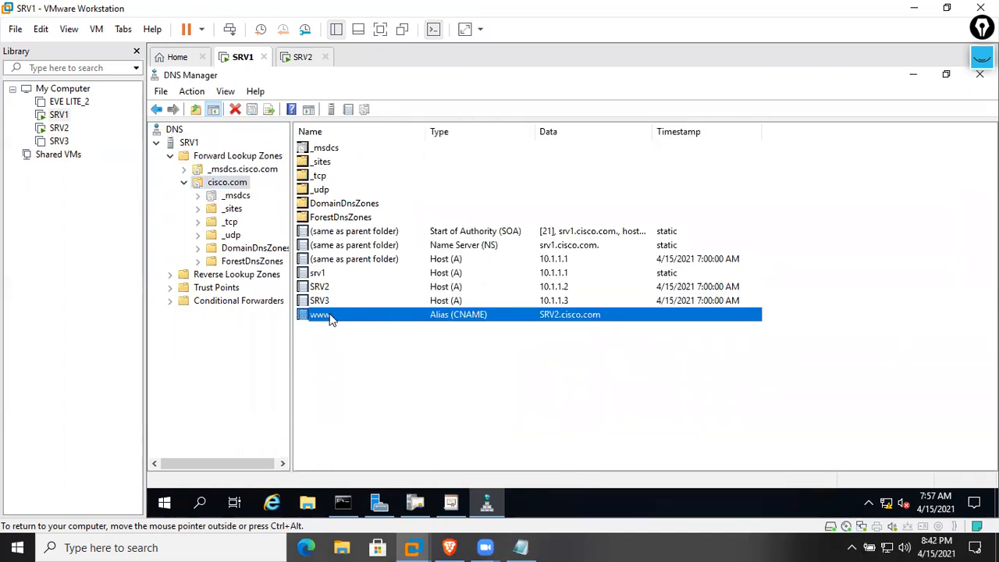
{"action": "left_click", "coordinate": [573, 376]}
{"action": "left_click", "coordinate": [342, 502]}
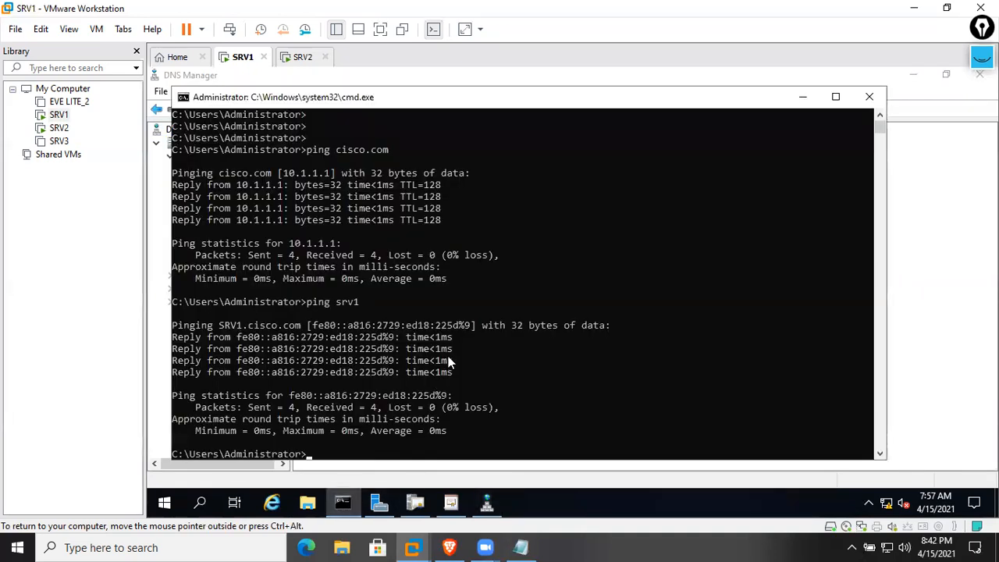
{"action": "type", "text": "ping www.cisco.com"}
{"action": "key", "text": "Return"}
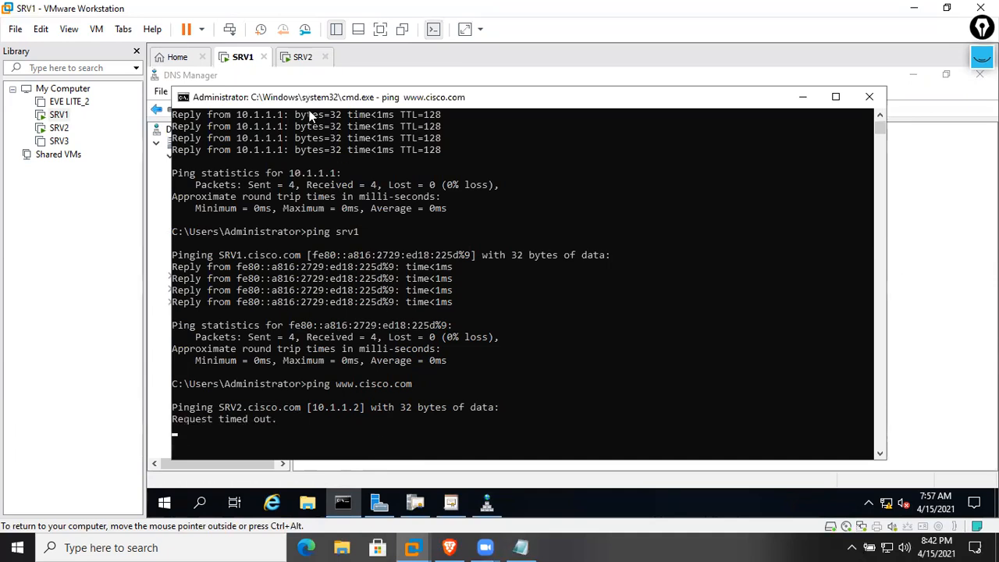
{"action": "left_click", "coordinate": [303, 58]}
Turn on network discovery and file and printer sharing for SRV2's Domain profile in advanced sharing settings
{"action": "right_click", "coordinate": [886, 501]}
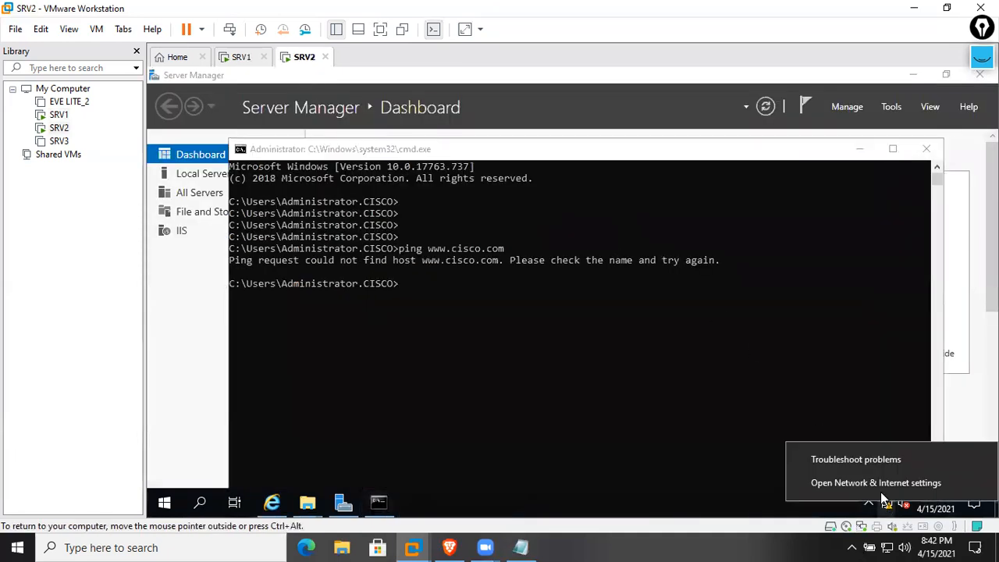
{"action": "left_click", "coordinate": [497, 109]}
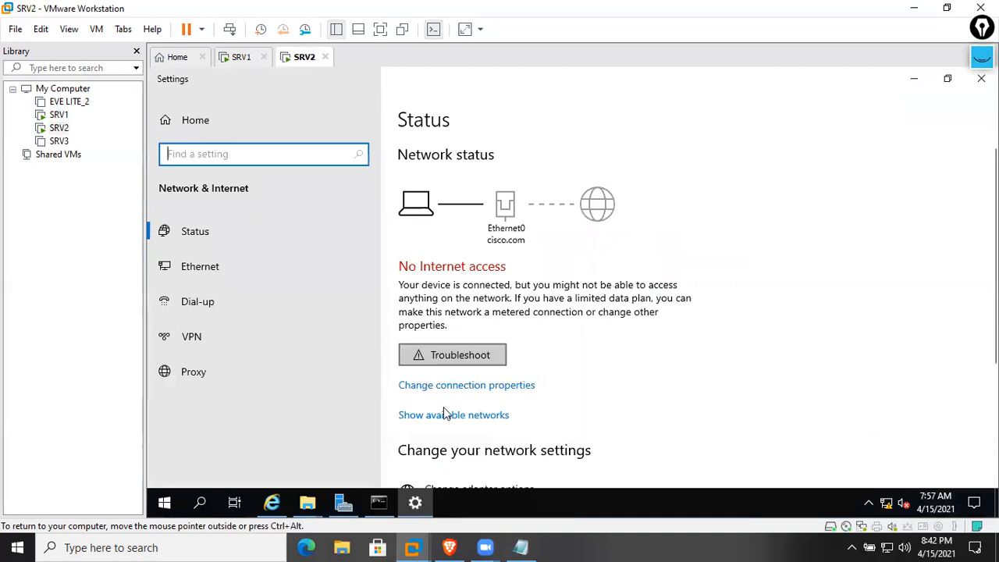
{"action": "left_click", "coordinate": [246, 267]}
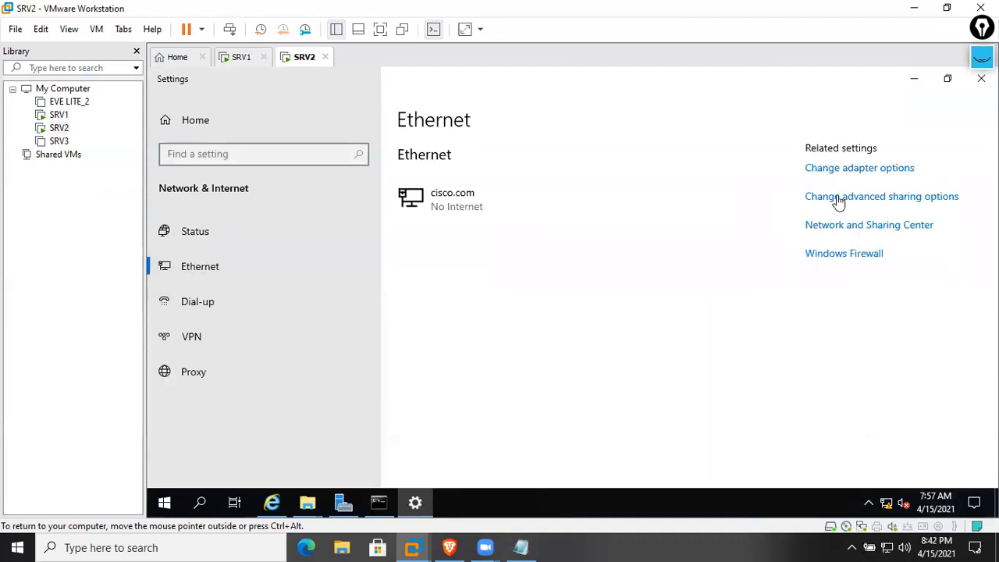
{"action": "left_click", "coordinate": [881, 197]}
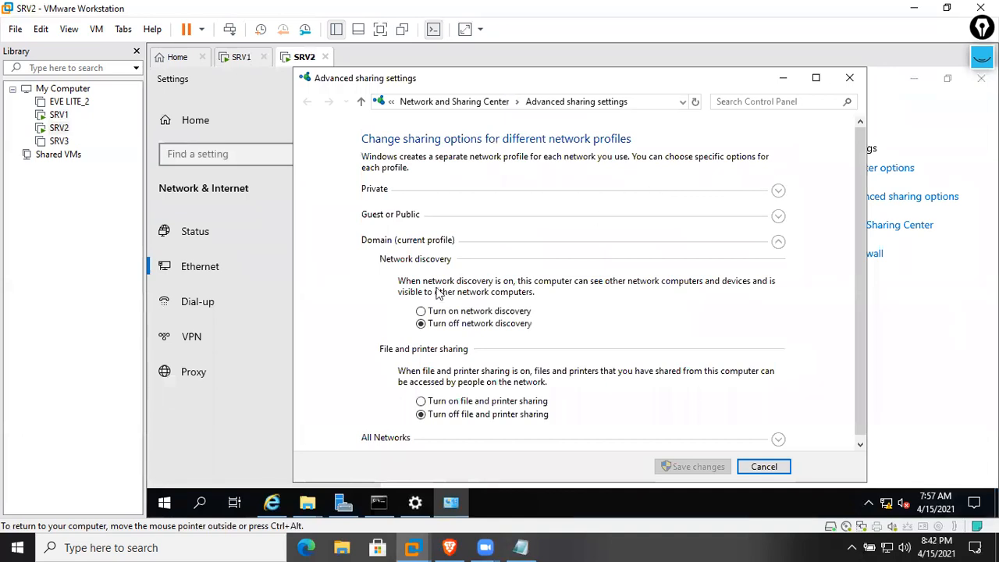
{"action": "left_click", "coordinate": [420, 310]}
{"action": "left_click", "coordinate": [461, 402]}
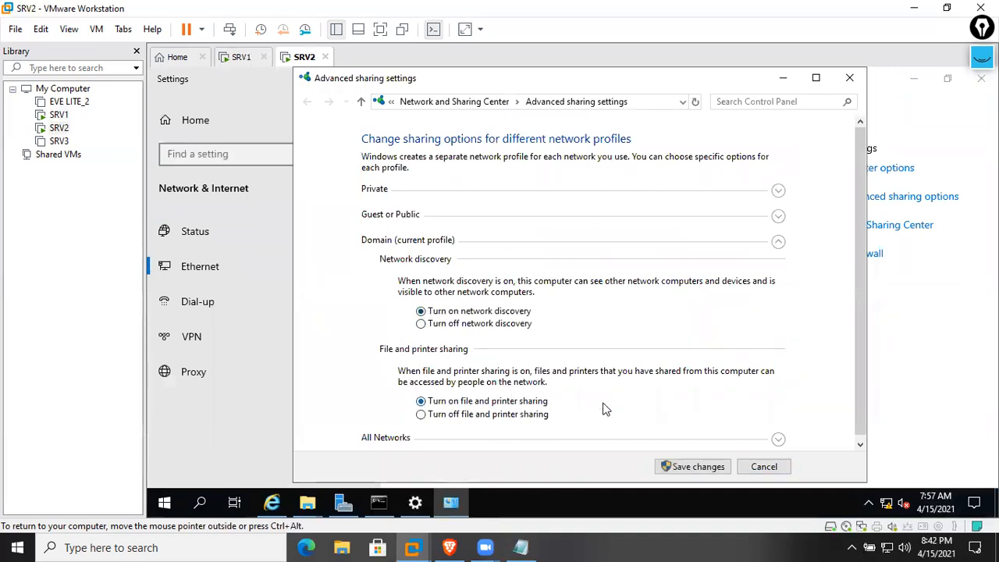
Enable sharing for the Guest/Public and Private profiles too, save the changes, and return to SRV1
{"action": "left_click", "coordinate": [779, 439]}
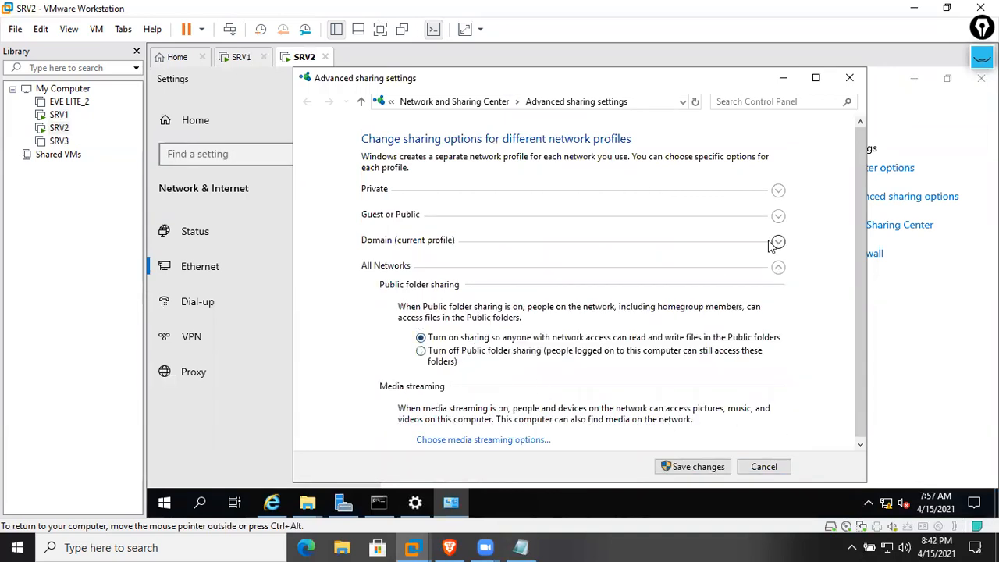
{"action": "left_click", "coordinate": [778, 216]}
{"action": "left_click", "coordinate": [482, 375]}
{"action": "left_click", "coordinate": [779, 192]}
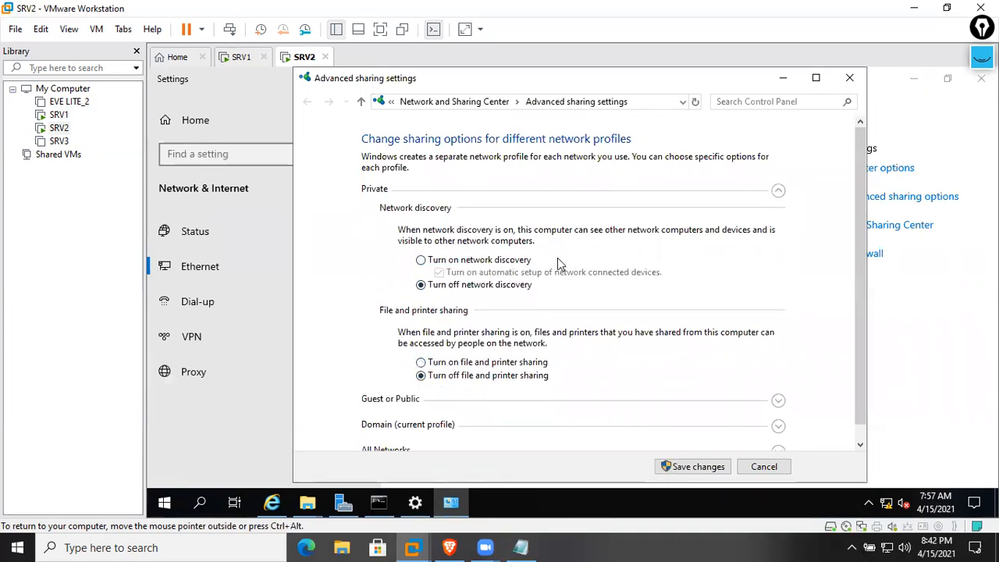
{"action": "left_click", "coordinate": [531, 263]}
{"action": "left_click", "coordinate": [461, 362]}
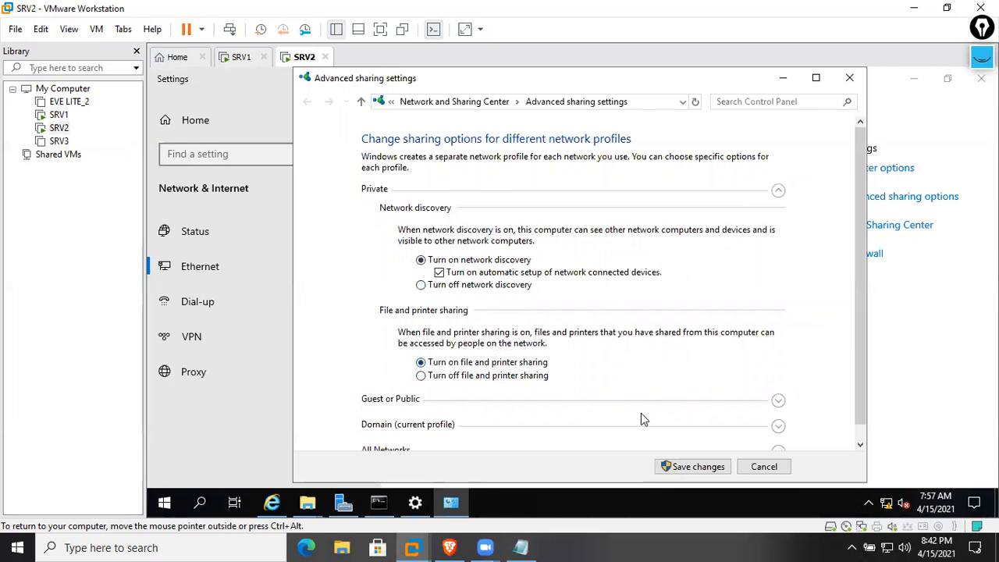
{"action": "left_click", "coordinate": [699, 467]}
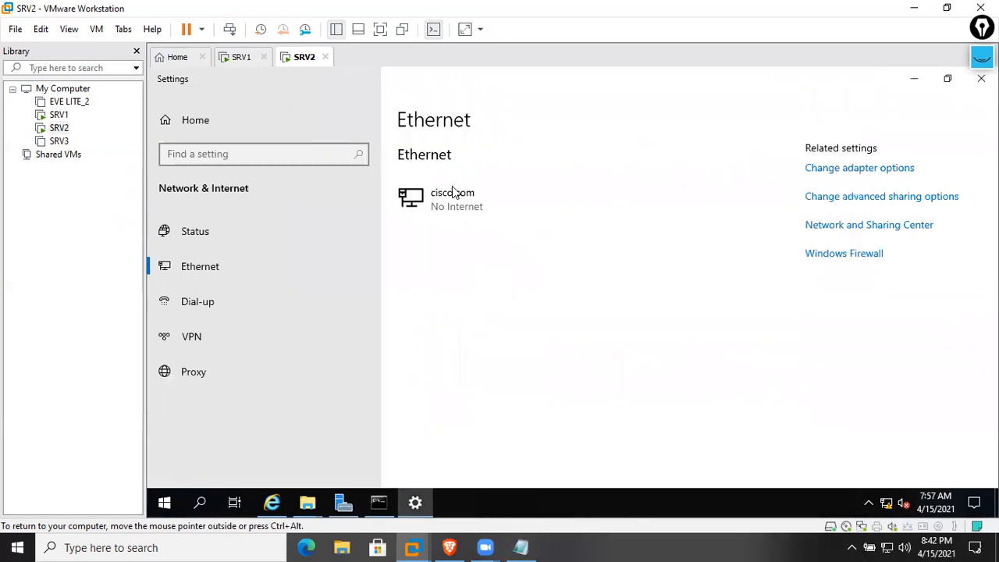
{"action": "left_click", "coordinate": [244, 57]}
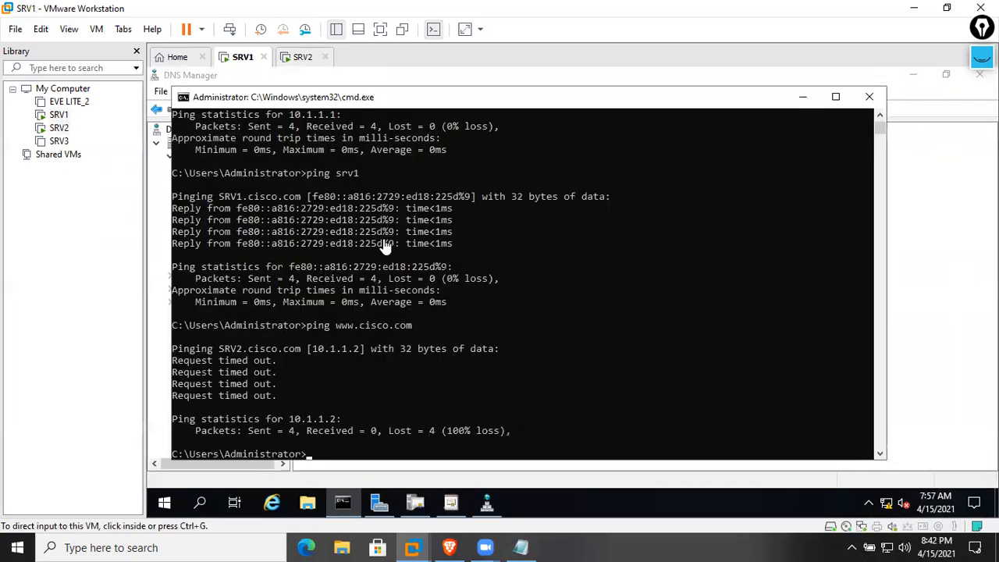
{"action": "left_click", "coordinate": [421, 309]}
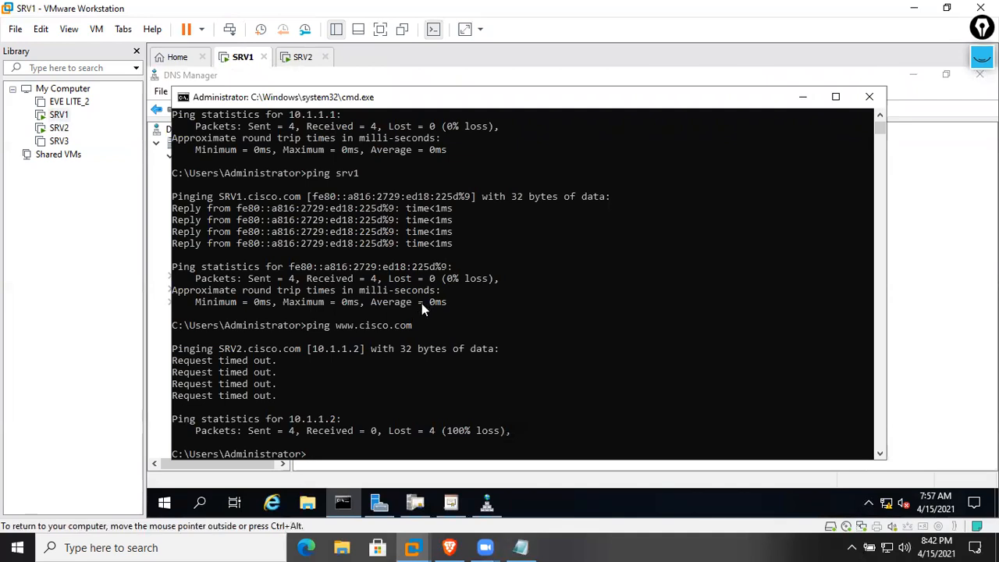
{"action": "key", "text": "Up"}
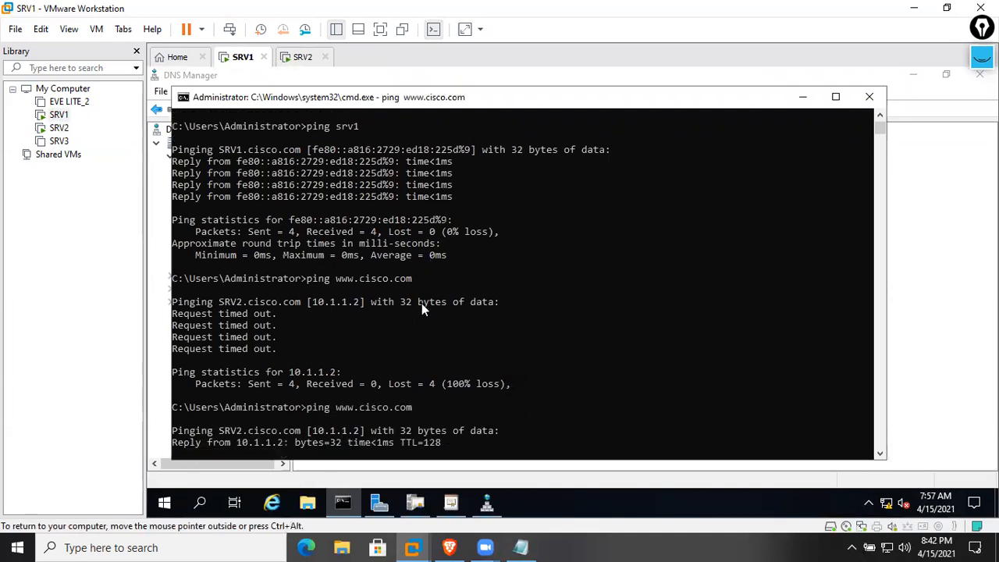
{"action": "left_click", "coordinate": [300, 57]}
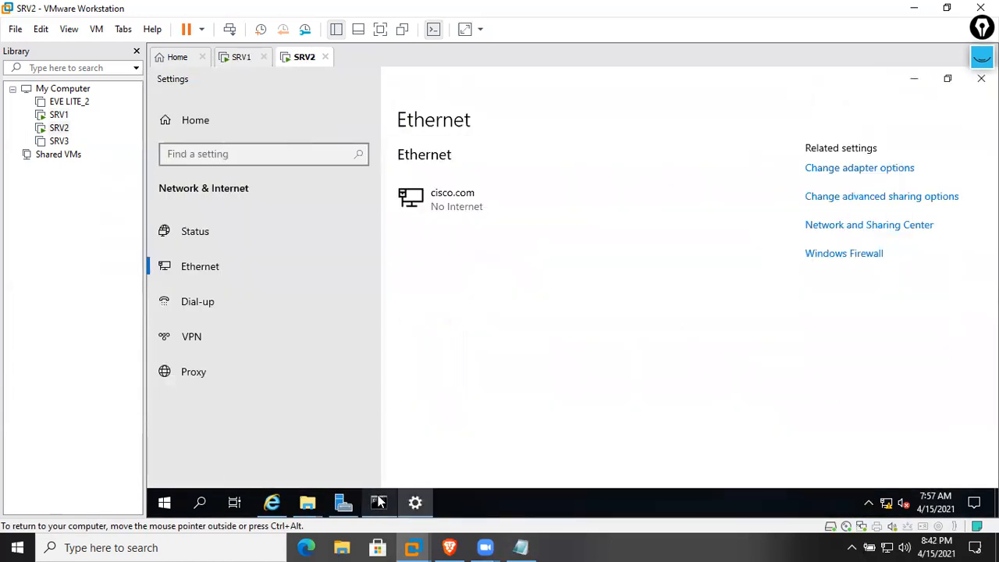
{"action": "left_click", "coordinate": [379, 502]}
{"action": "left_click", "coordinate": [536, 323]}
{"action": "key", "text": "Up"}
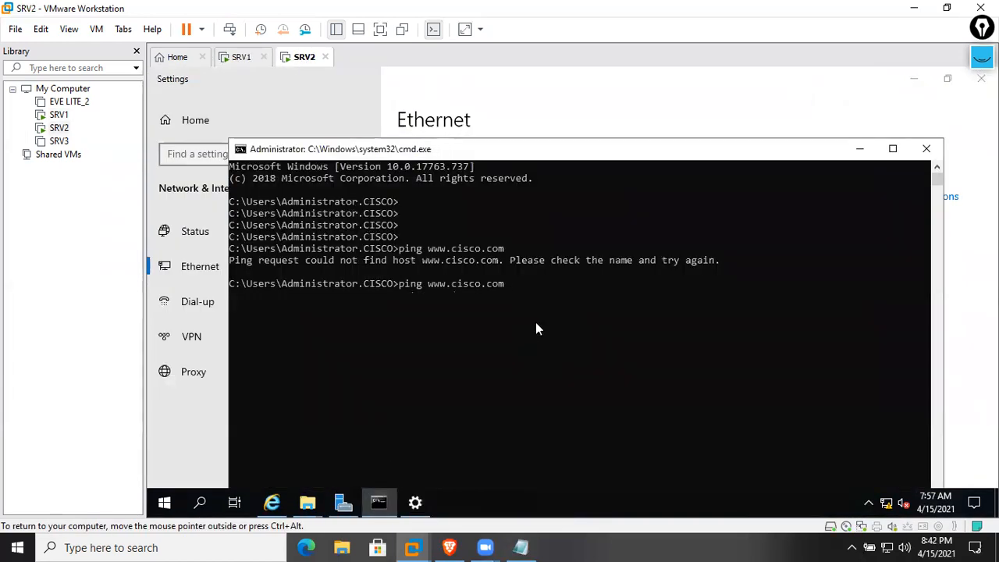
{"action": "key", "text": "Return"}
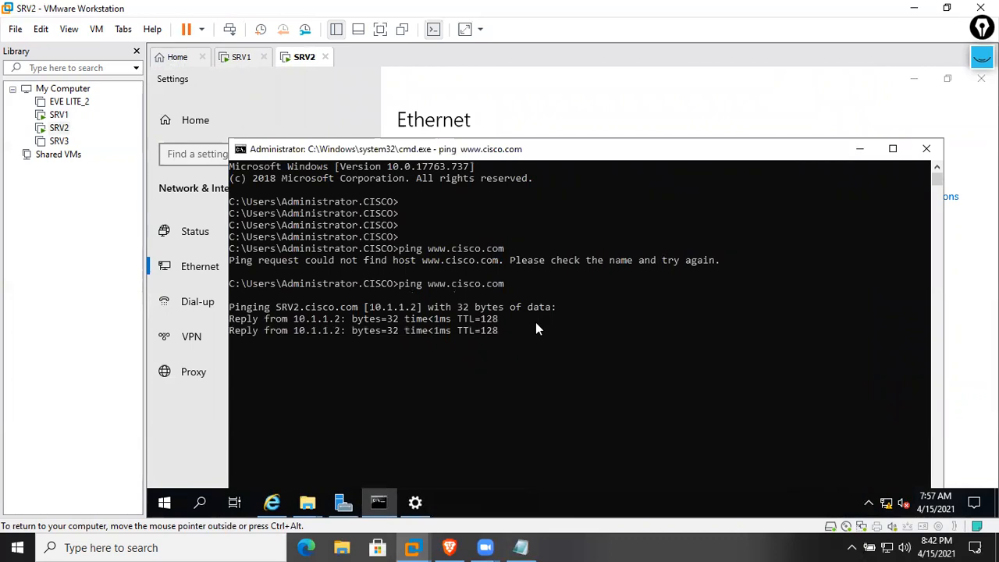
{"action": "left_click", "coordinate": [926, 148]}
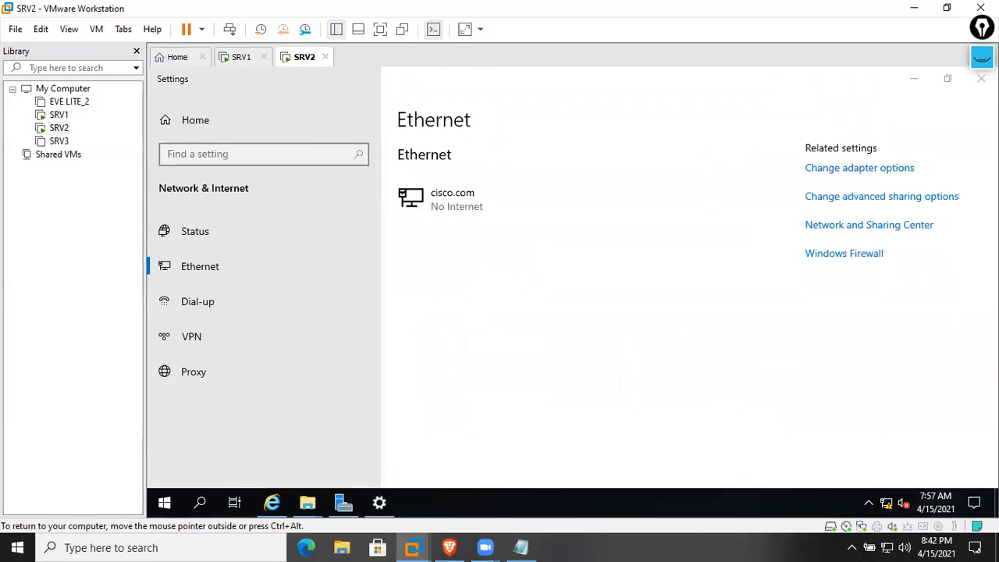
Close Settings and launch IIS Manager on SRV2, expanding the SRV2 server and its Sites
{"action": "left_click", "coordinate": [982, 78]}
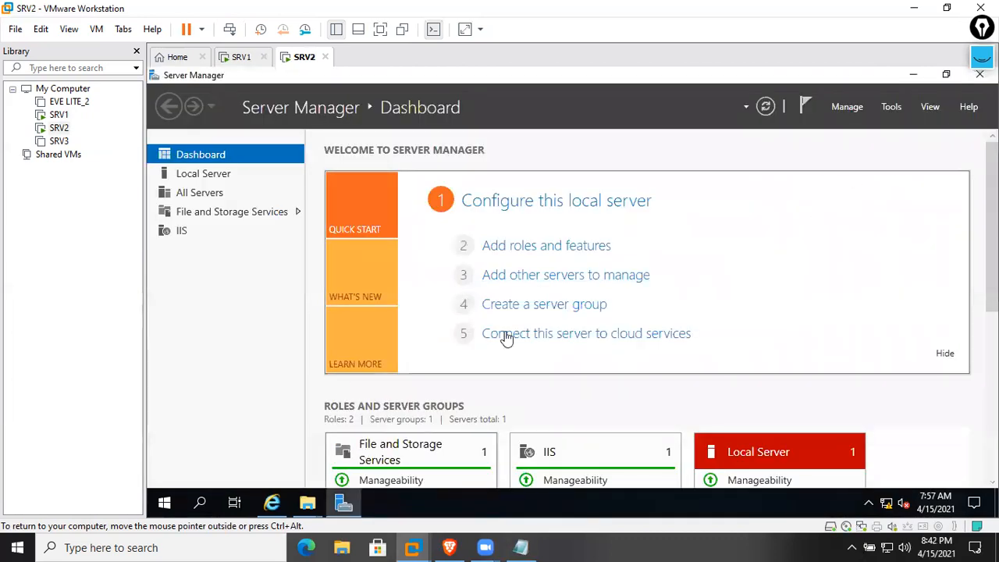
{"action": "left_click", "coordinate": [893, 110]}
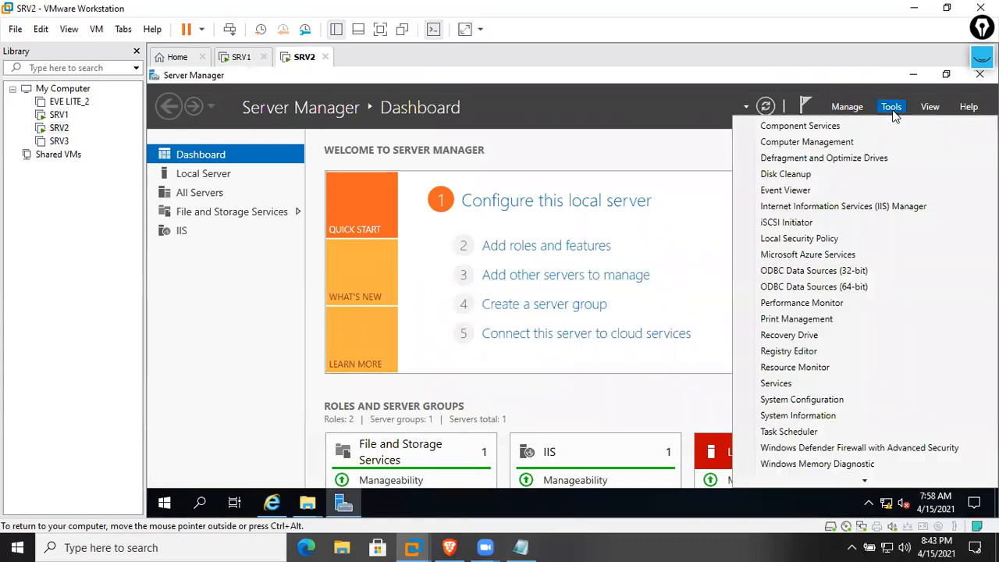
{"action": "left_click", "coordinate": [819, 207]}
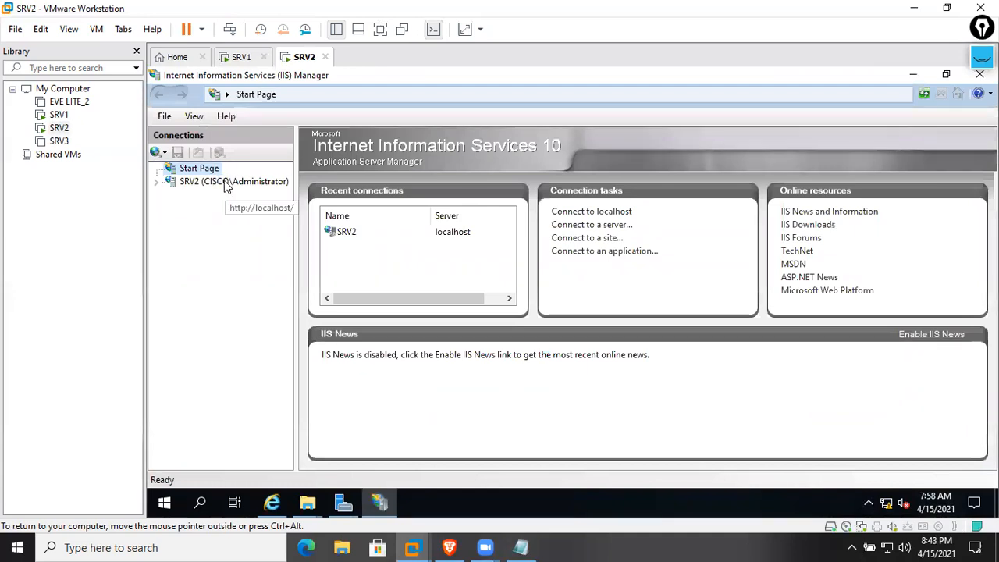
{"action": "double_click", "coordinate": [226, 181]}
{"action": "double_click", "coordinate": [203, 208]}
{"action": "left_click", "coordinate": [254, 225]}
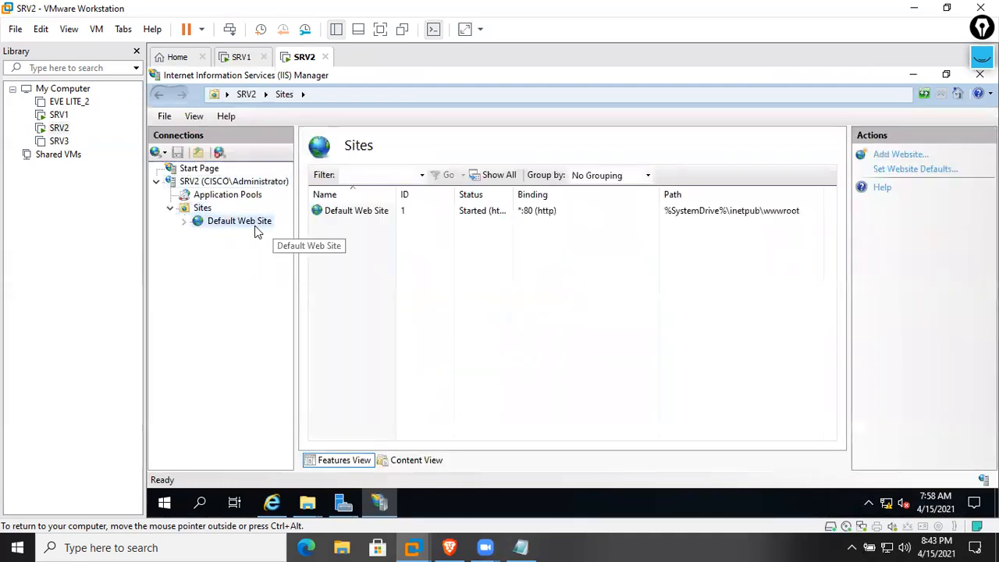
{"action": "left_click", "coordinate": [217, 182]}
Open SRV2's Server Certificates feature, which currently lists no certificates
{"action": "double_click", "coordinate": [487, 269]}
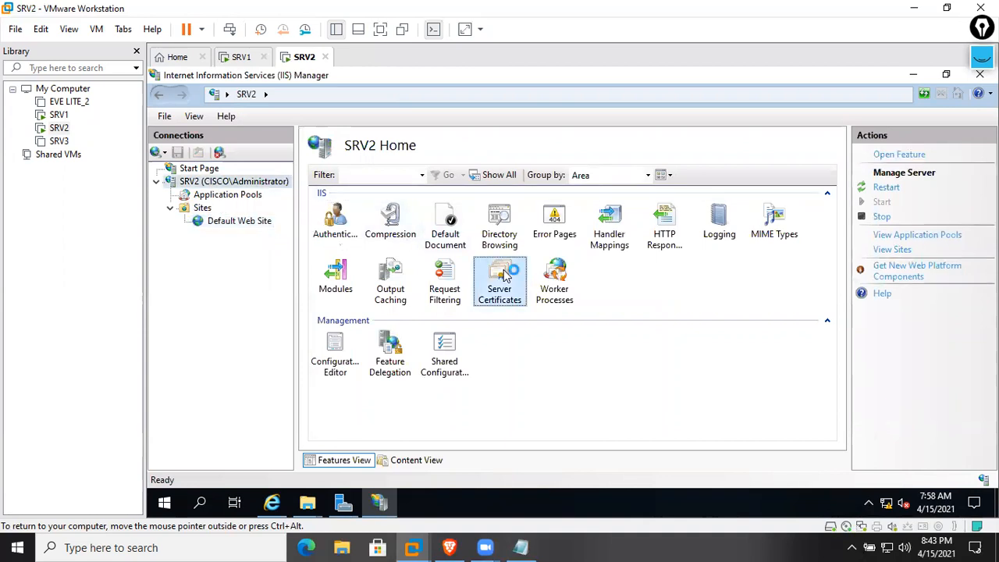
{"action": "right_click", "coordinate": [479, 259]}
{"action": "left_click", "coordinate": [446, 297]}
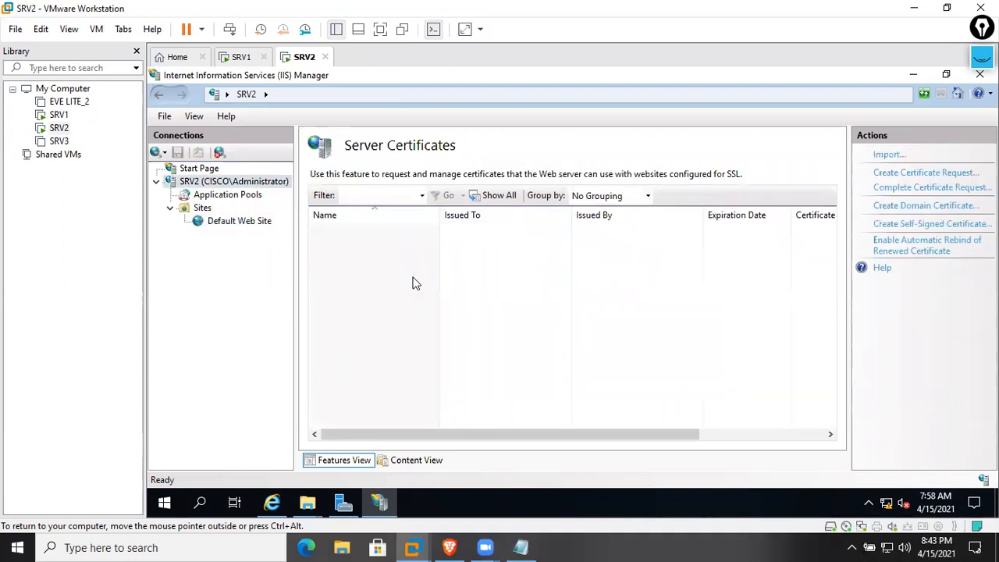
{"action": "right_click", "coordinate": [501, 248]}
{"action": "left_click", "coordinate": [322, 240]}
{"action": "left_click", "coordinate": [223, 196]}
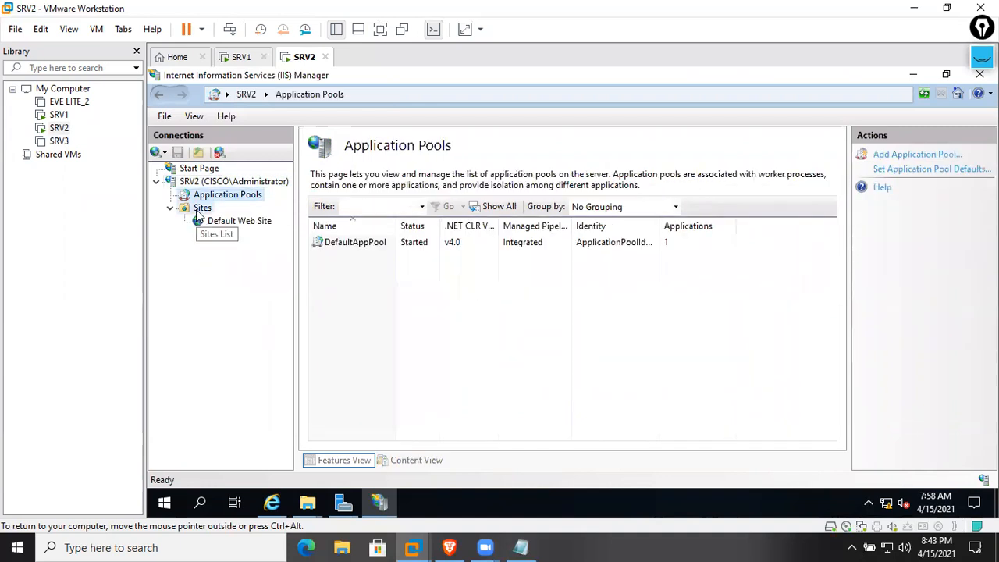
{"action": "left_click", "coordinate": [226, 221]}
{"action": "left_click", "coordinate": [206, 206]}
{"action": "left_click", "coordinate": [220, 195]}
{"action": "left_click", "coordinate": [233, 181]}
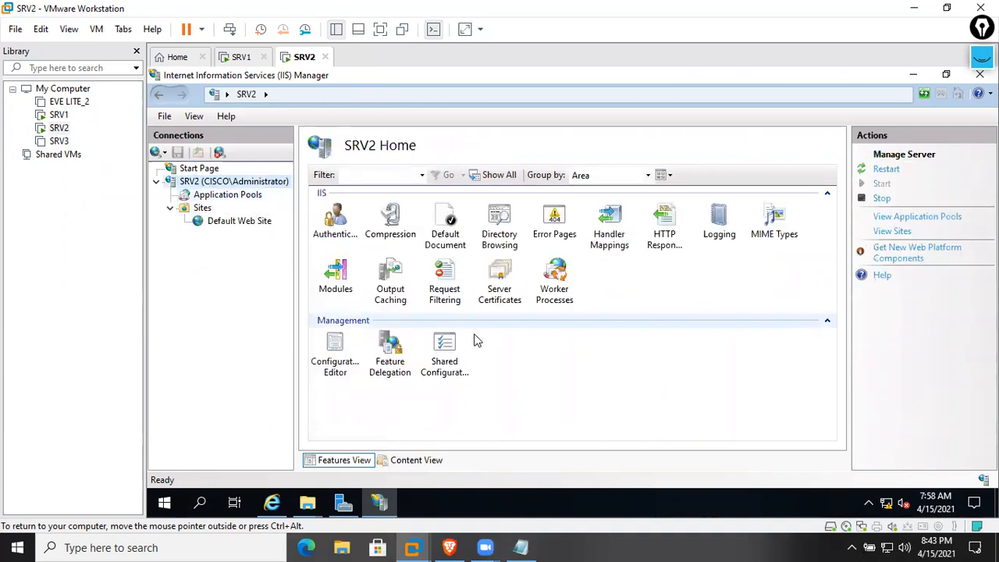
{"action": "double_click", "coordinate": [507, 270]}
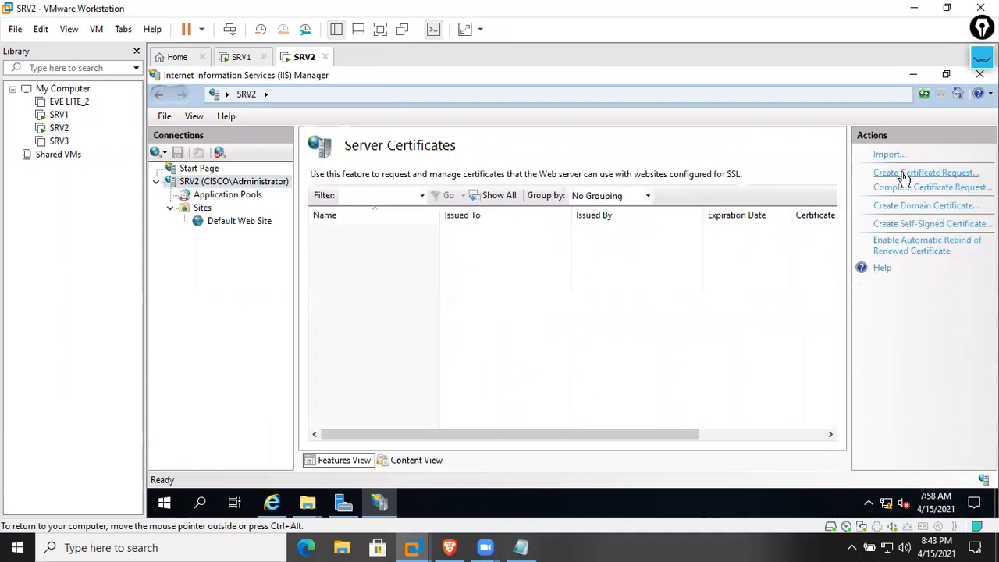
{"action": "left_click", "coordinate": [963, 188]}
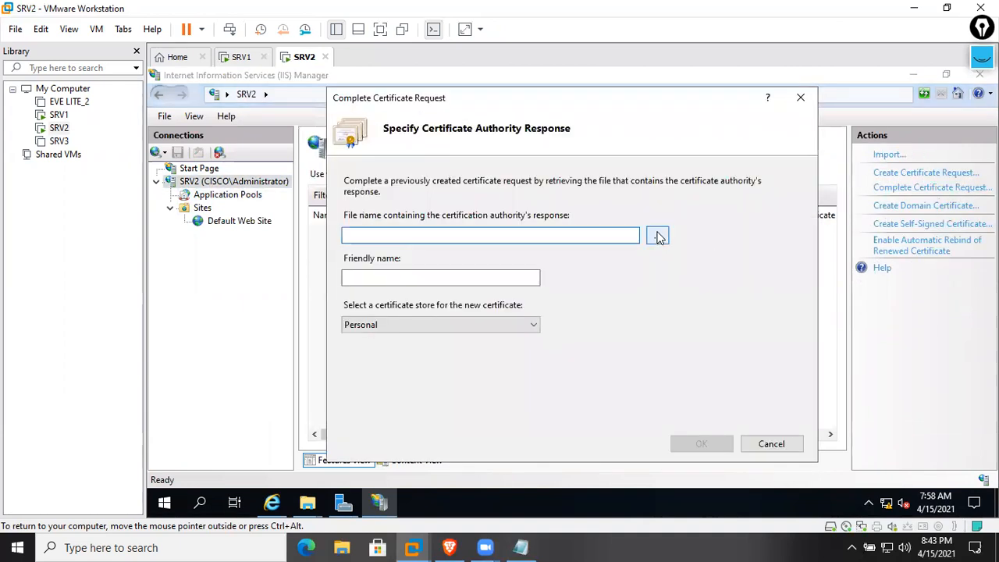
{"action": "left_click", "coordinate": [405, 240]}
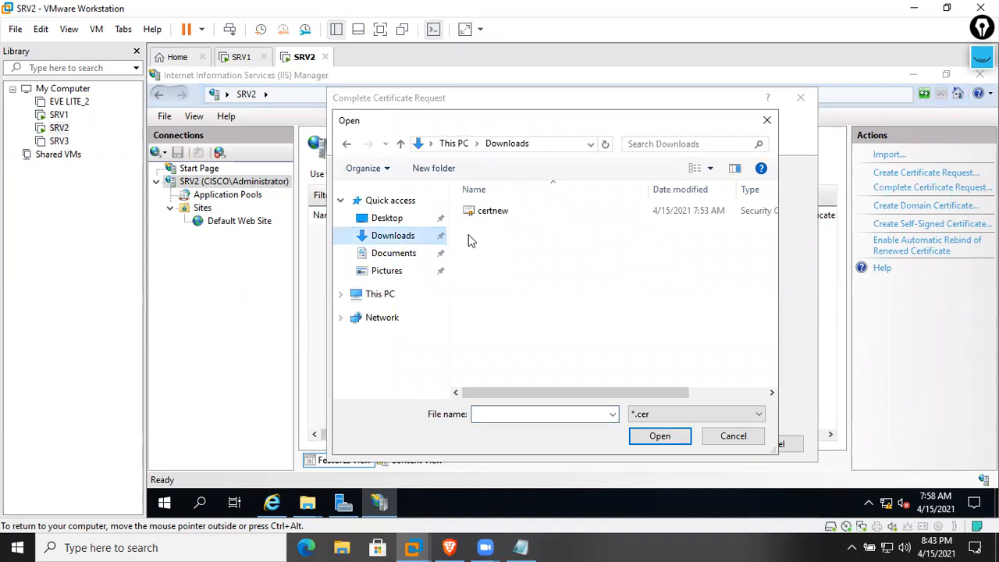
{"action": "double_click", "coordinate": [488, 215]}
{"action": "left_click", "coordinate": [429, 281]}
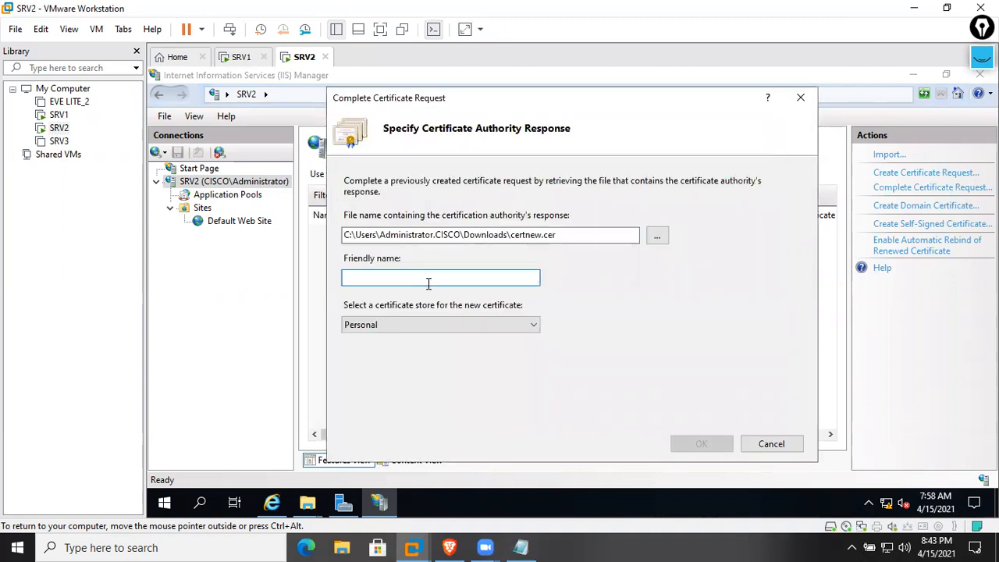
{"action": "type", "text": "www.cisco.com certs"}
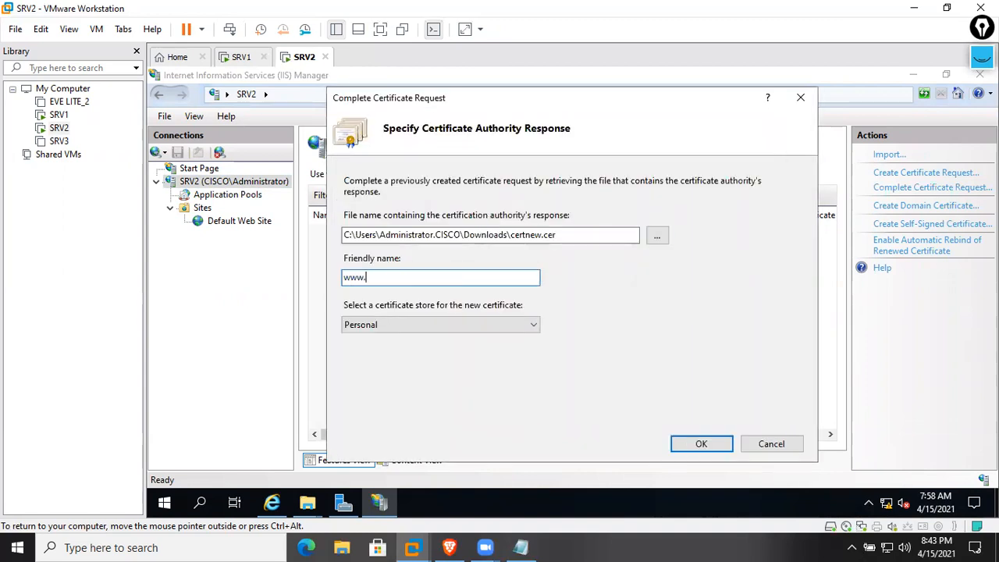
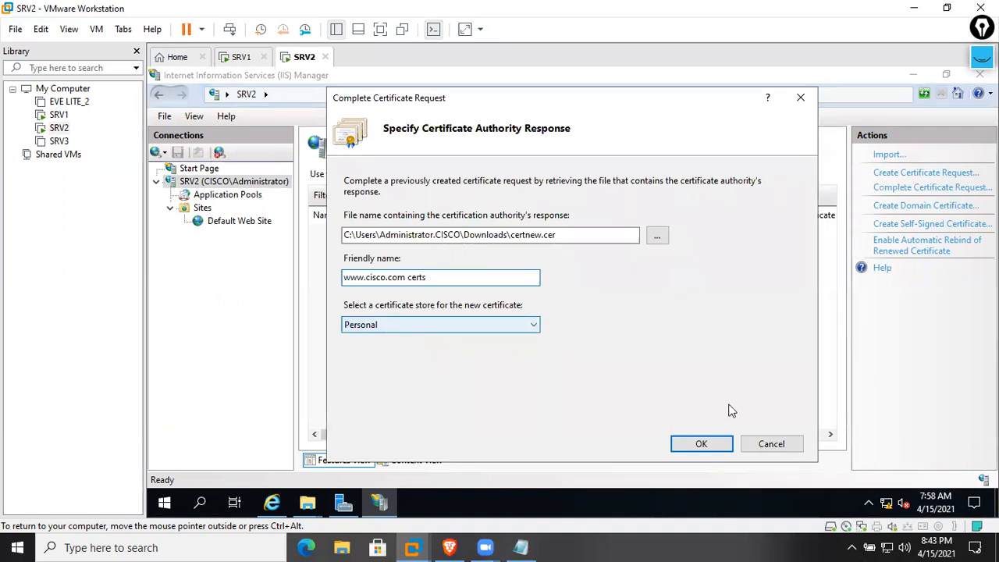
Confirm the certificate request and refresh Server Certificates, which comes back empty, then glance at the issued-certificate page
{"action": "left_click", "coordinate": [683, 444]}
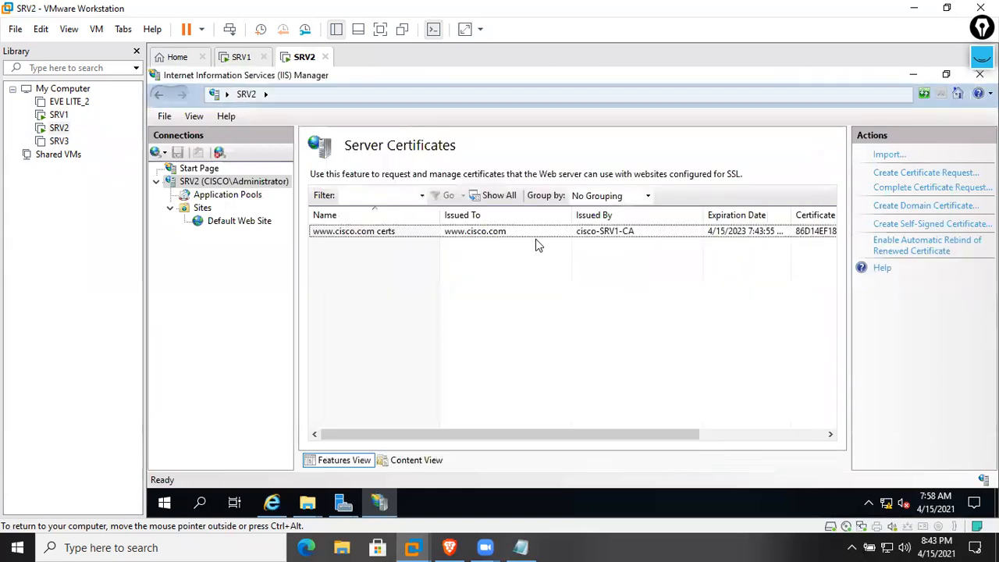
{"action": "left_click", "coordinate": [927, 94]}
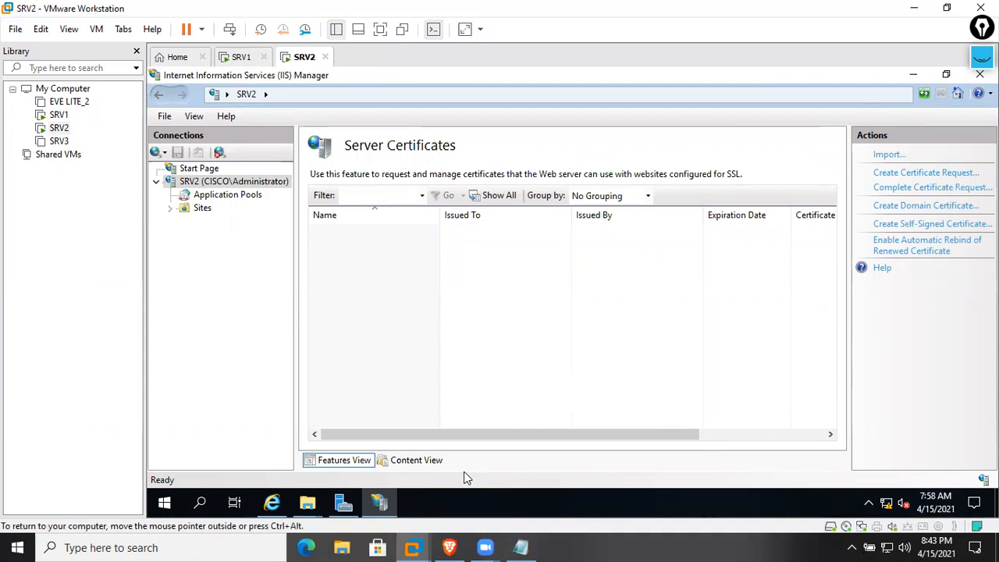
{"action": "left_click", "coordinate": [288, 503]}
{"action": "left_click", "coordinate": [379, 502]}
{"action": "left_click", "coordinate": [381, 501]}
{"action": "left_click", "coordinate": [381, 505]}
Launch a command prompt through Win+R, then close it
{"action": "key", "text": "super+r"}
{"action": "left_click", "coordinate": [292, 466]}
{"action": "left_click", "coordinate": [870, 98]}
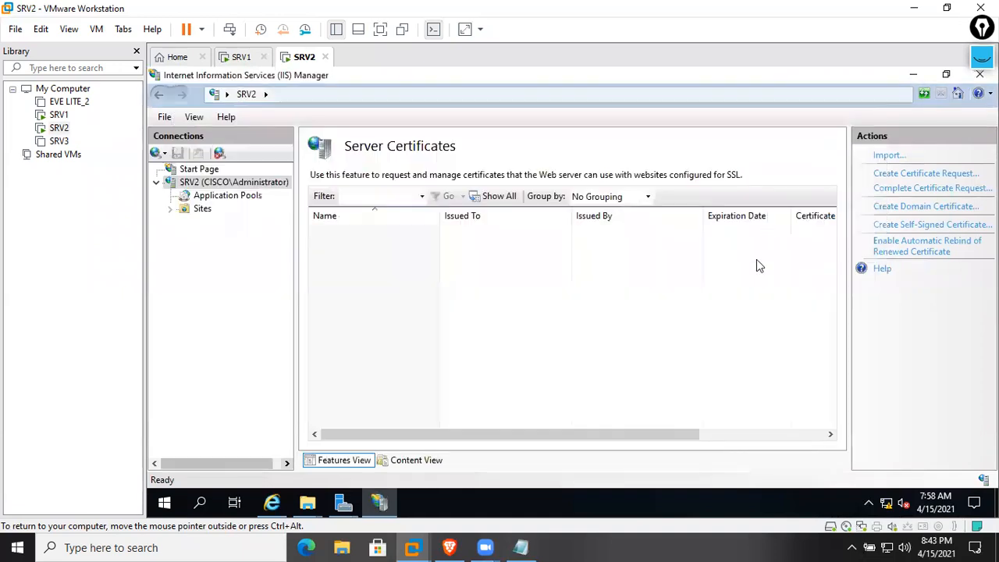
Run mmc and add the Certificates snap-in for the local computer account
{"action": "key", "text": "super+r"}
{"action": "type", "text": "mmc"}
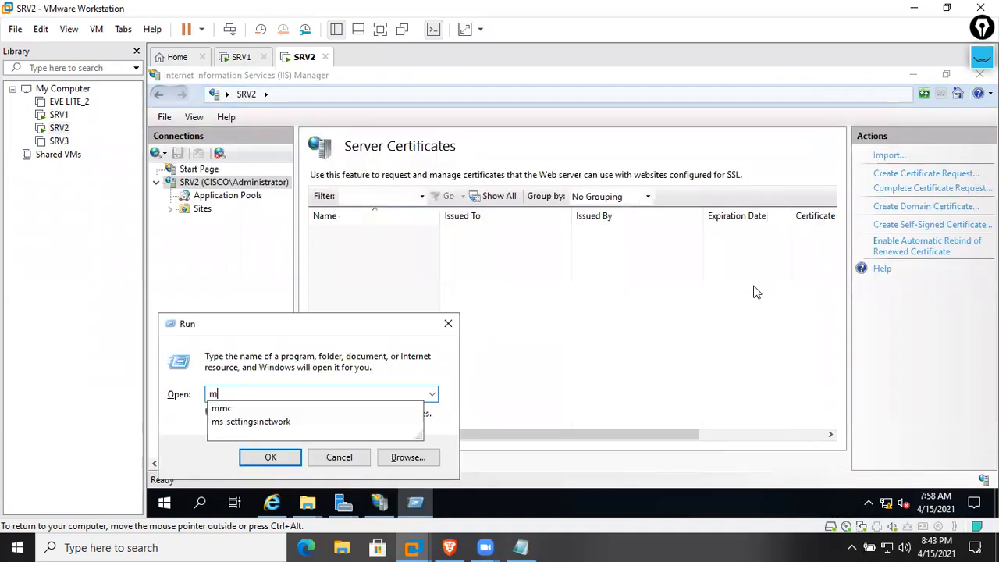
{"action": "key", "text": "Return"}
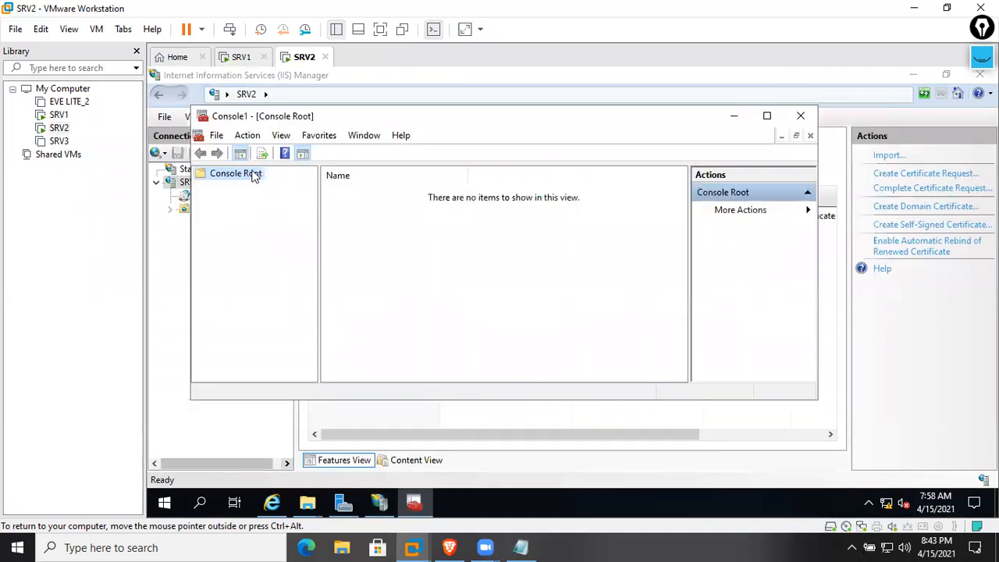
{"action": "left_click", "coordinate": [215, 136]}
{"action": "left_click", "coordinate": [275, 222]}
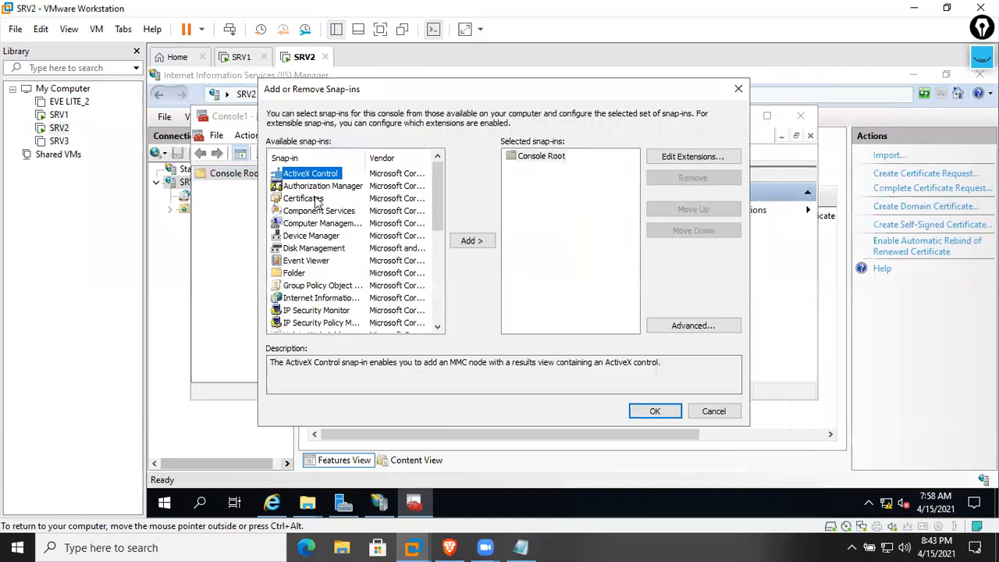
{"action": "left_click", "coordinate": [316, 198]}
{"action": "left_click", "coordinate": [466, 241]}
{"action": "left_click", "coordinate": [327, 181]}
{"action": "left_click", "coordinate": [551, 357]}
{"action": "left_click", "coordinate": [551, 357]}
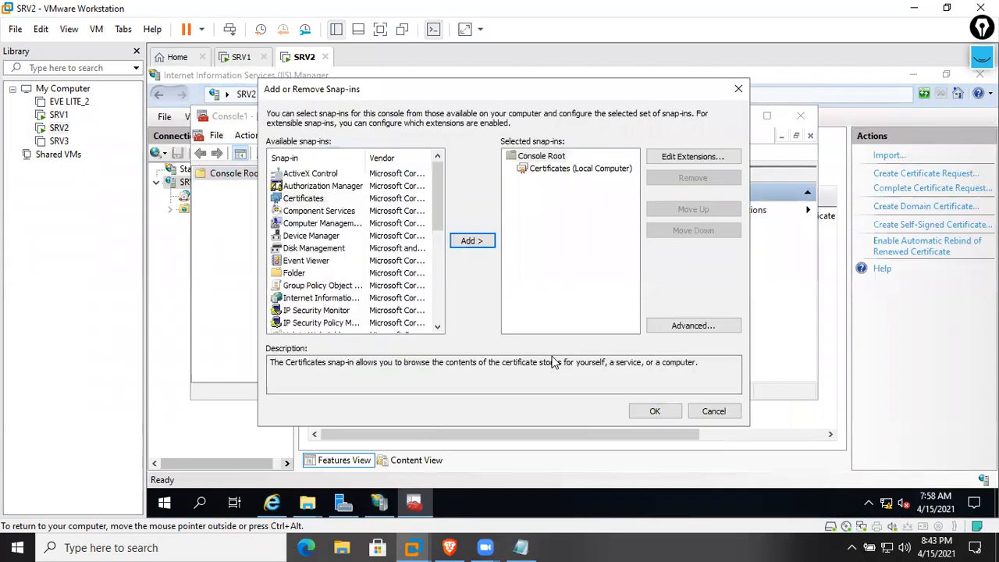
{"action": "left_click", "coordinate": [659, 411]}
{"action": "double_click", "coordinate": [413, 196]}
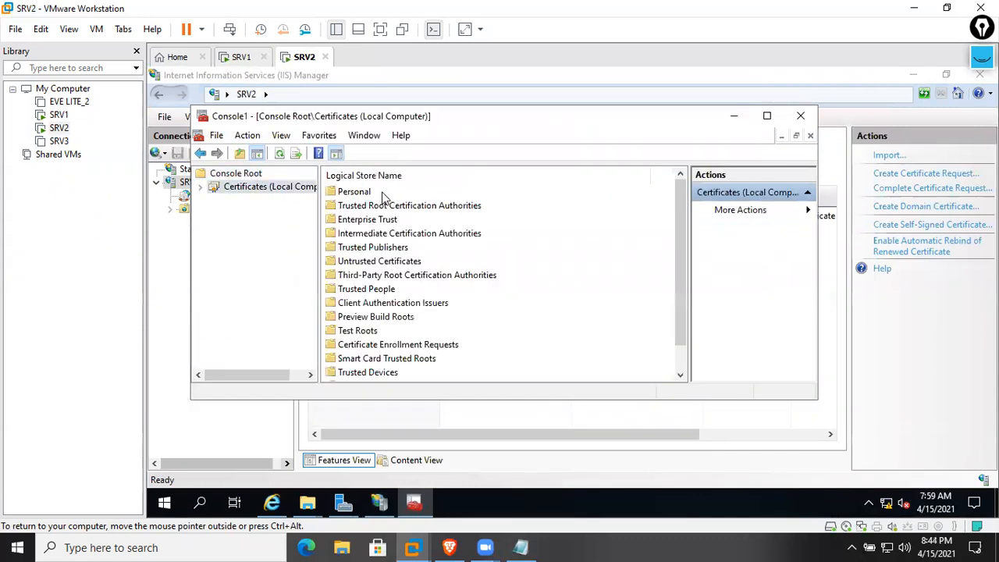
{"action": "double_click", "coordinate": [383, 195]}
{"action": "double_click", "coordinate": [382, 195]}
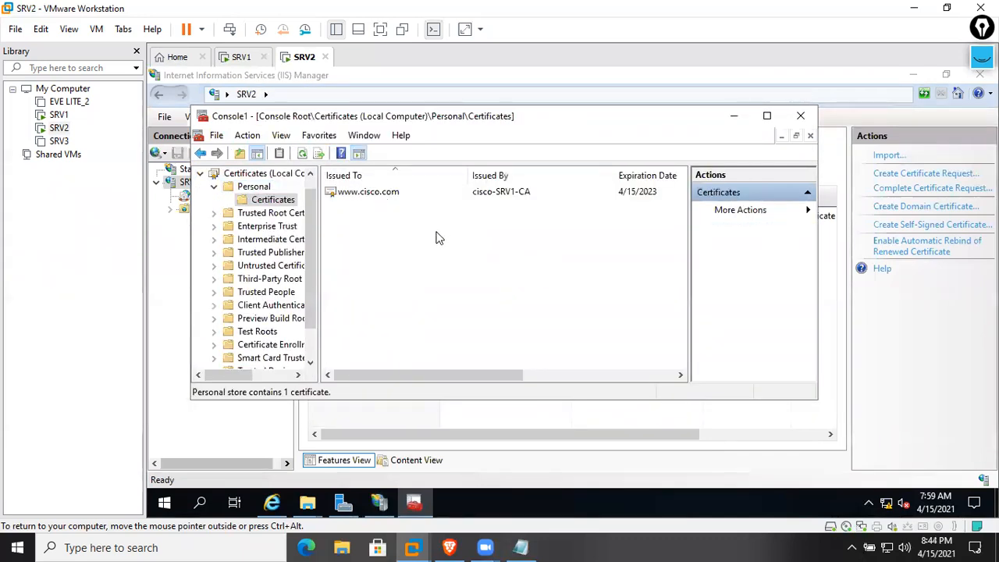
{"action": "double_click", "coordinate": [227, 213]}
{"action": "left_click", "coordinate": [271, 227]}
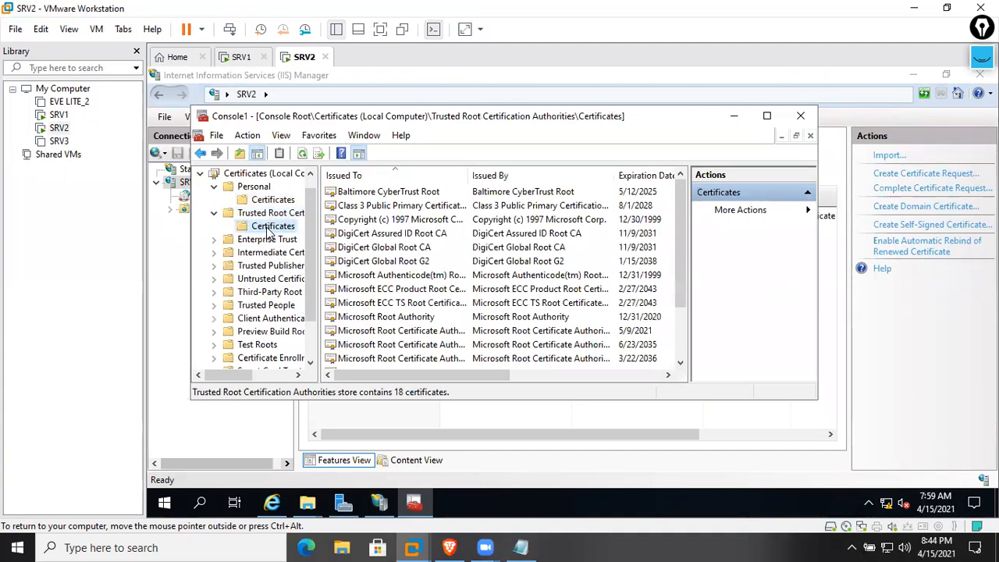
{"action": "left_click", "coordinate": [395, 275]}
{"action": "scroll", "coordinate": [398, 281], "scroll_direction": "down", "scroll_amount": 2}
{"action": "left_click", "coordinate": [398, 358]}
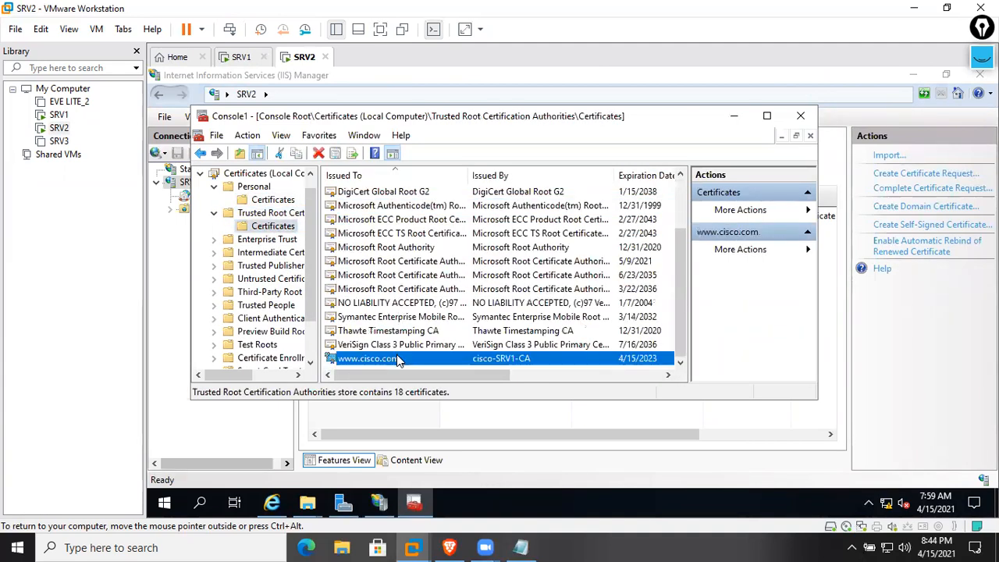
{"action": "left_click", "coordinate": [273, 200]}
Import Downloads\certnew into the Personal certificate store
{"action": "right_click", "coordinate": [296, 207]}
{"action": "mouse_move", "coordinate": [336, 215]}
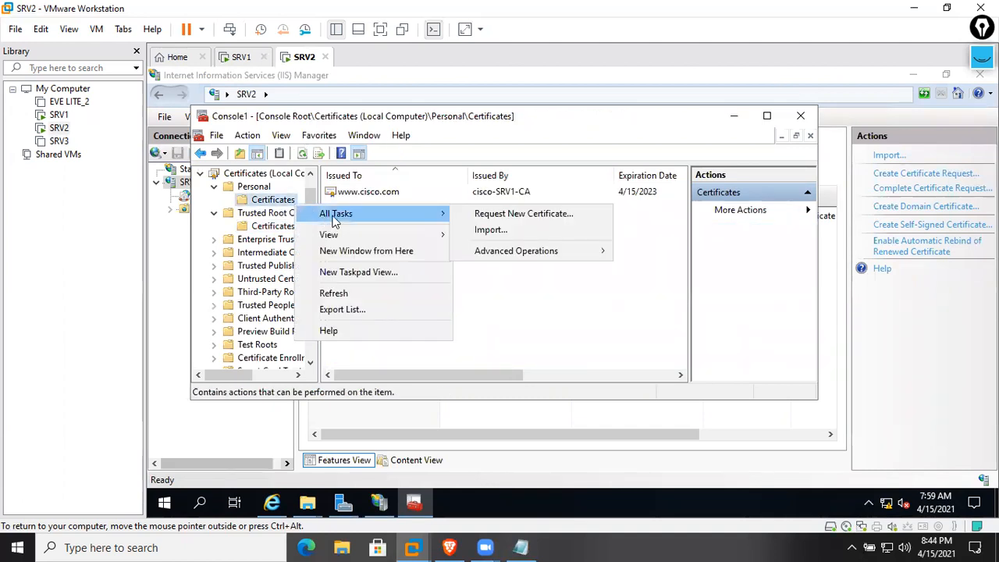
{"action": "left_click", "coordinate": [507, 231]}
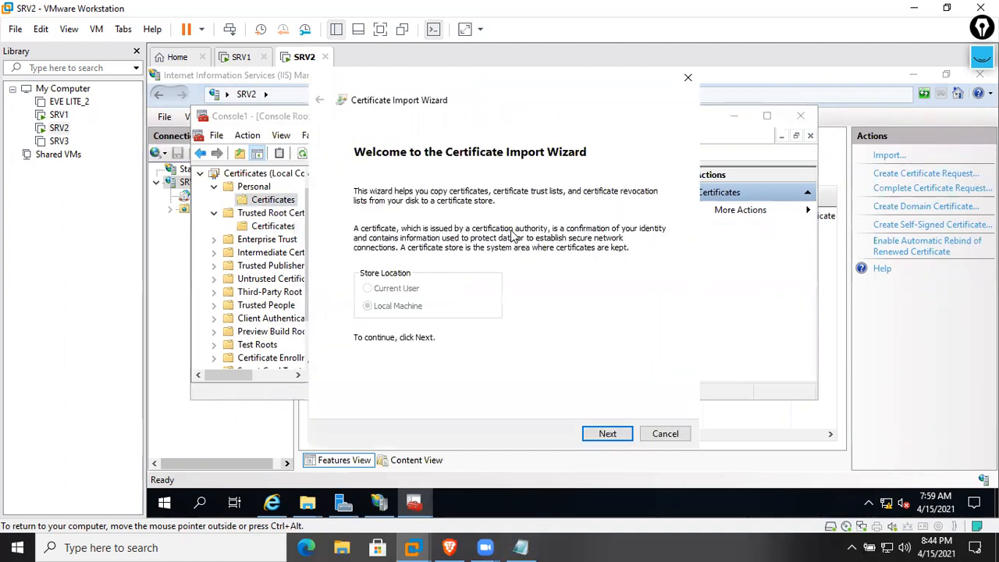
{"action": "left_click", "coordinate": [629, 435]}
{"action": "left_click", "coordinate": [629, 216]}
{"action": "left_click", "coordinate": [382, 216]}
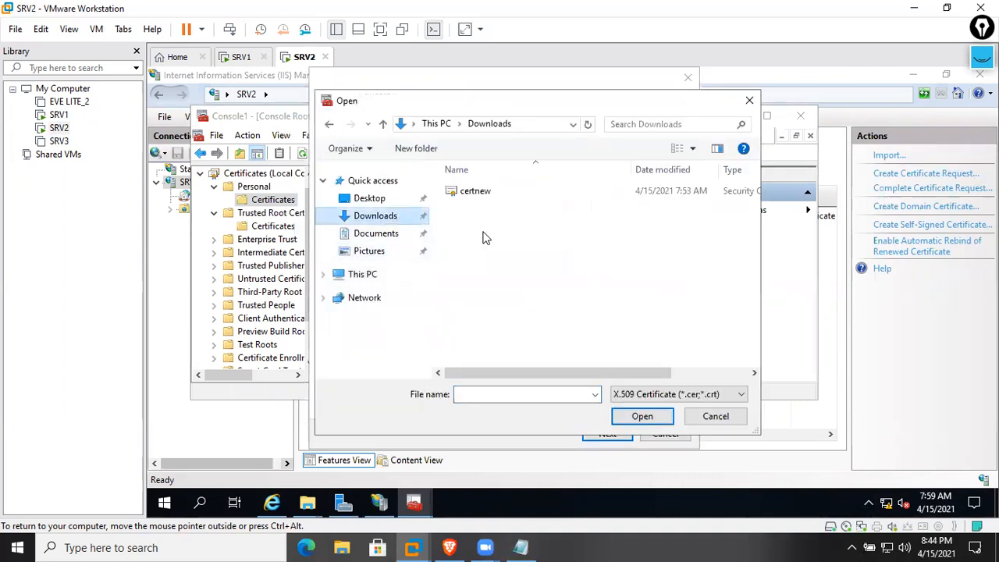
{"action": "double_click", "coordinate": [490, 196]}
{"action": "left_click", "coordinate": [617, 434]}
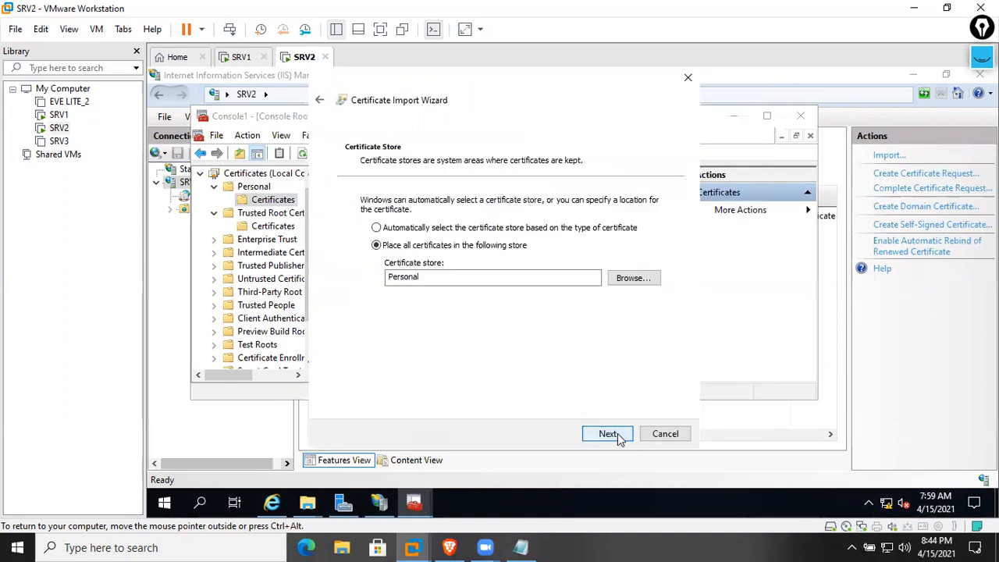
{"action": "left_click", "coordinate": [617, 433]}
{"action": "left_click", "coordinate": [617, 433]}
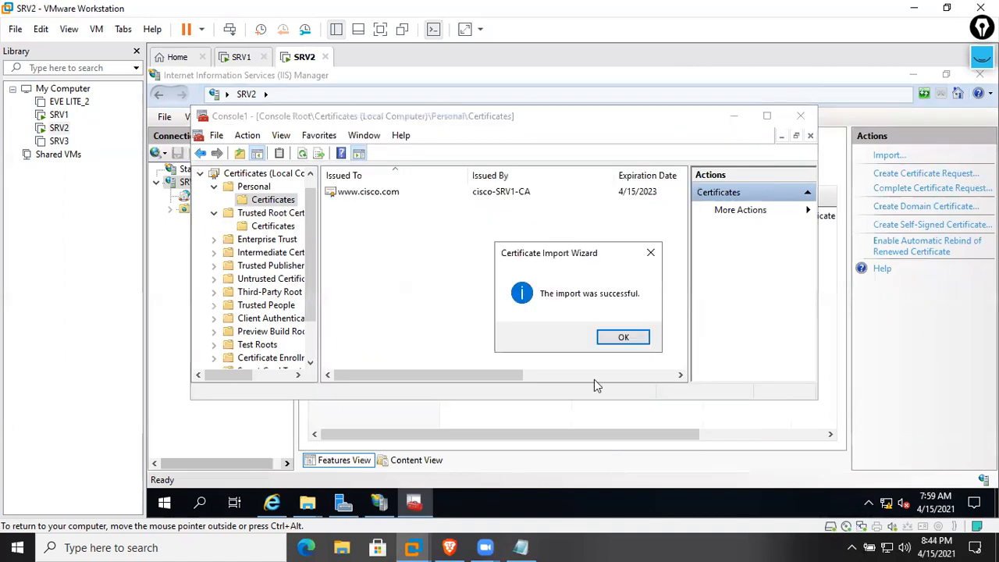
{"action": "left_click", "coordinate": [622, 344]}
Close the certificates console without saving its settings
{"action": "left_click", "coordinate": [800, 116]}
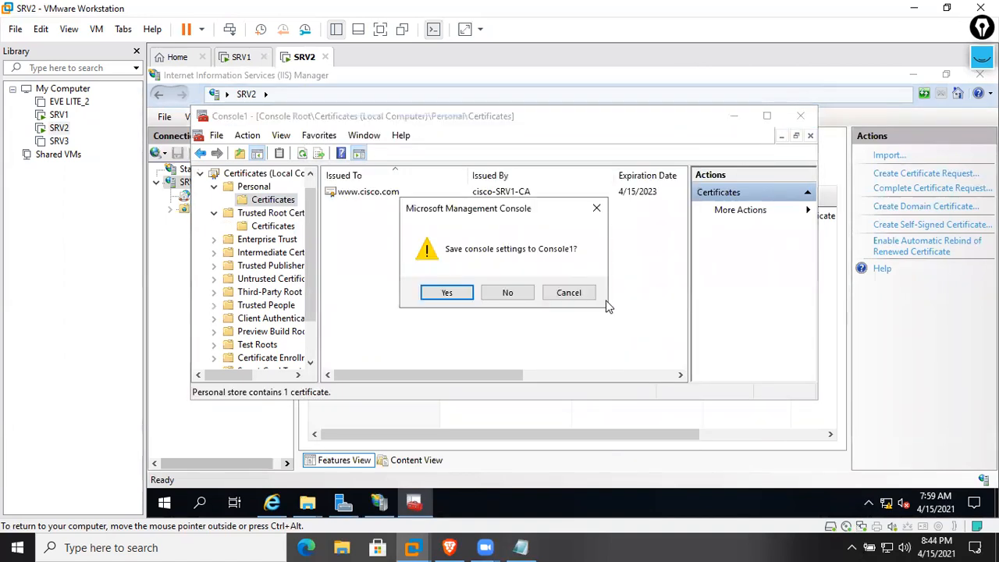
{"action": "left_click", "coordinate": [531, 297]}
{"action": "right_click", "coordinate": [546, 348]}
Open and cancel the IIS Import and Create Certificate Request dialogs
{"action": "left_click", "coordinate": [386, 237]}
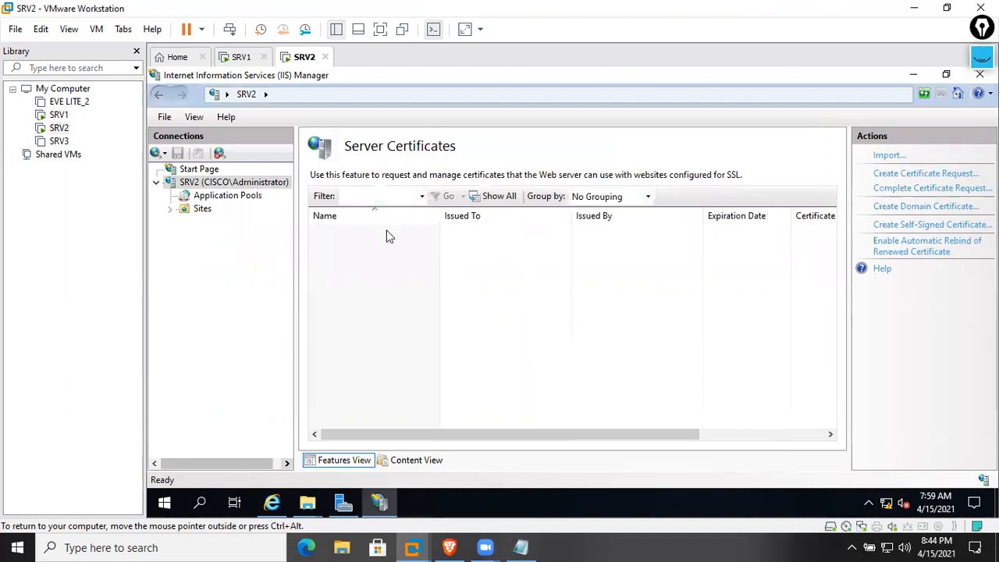
{"action": "right_click", "coordinate": [520, 245]}
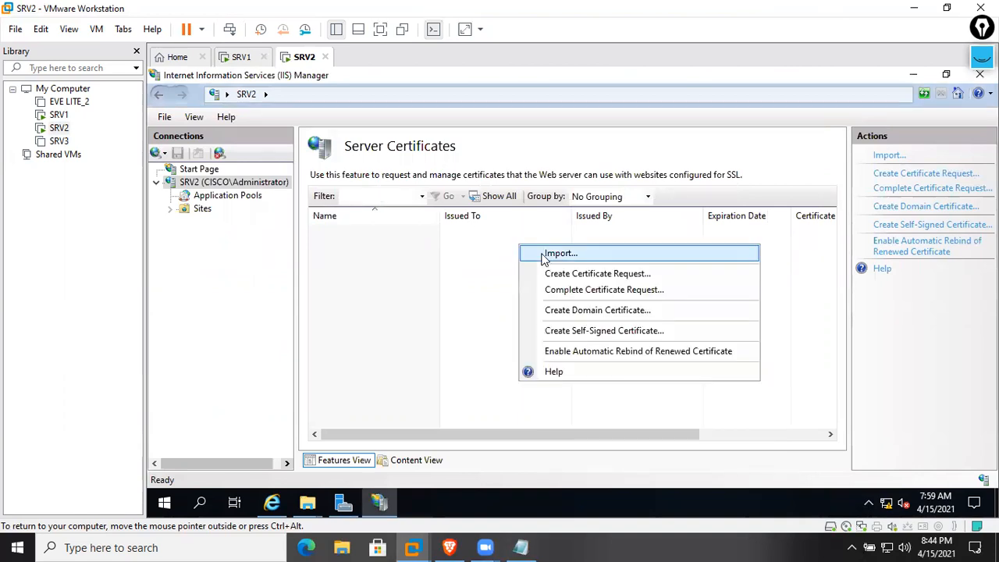
{"action": "left_click", "coordinate": [546, 254]}
{"action": "left_click", "coordinate": [687, 169]}
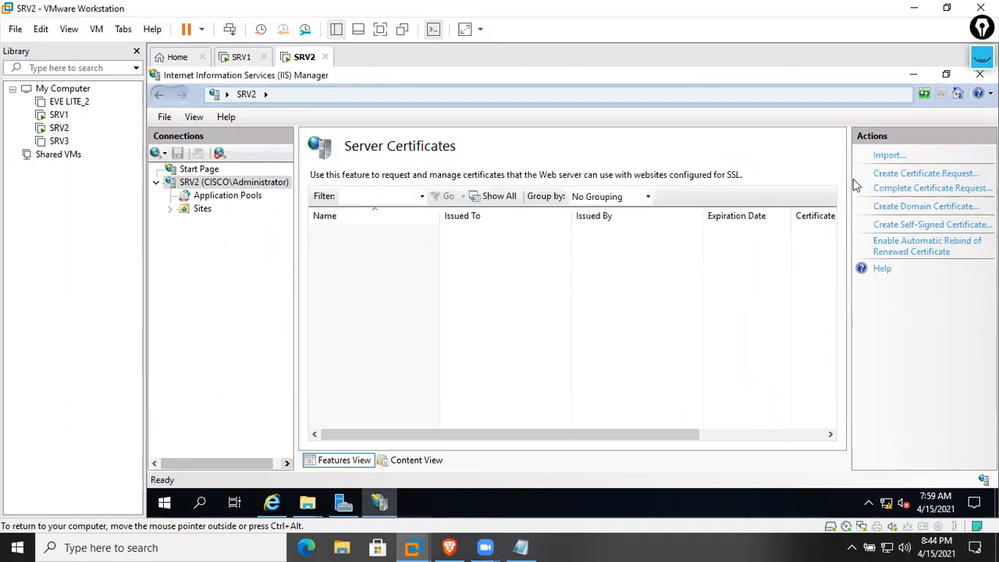
{"action": "left_click", "coordinate": [913, 175]}
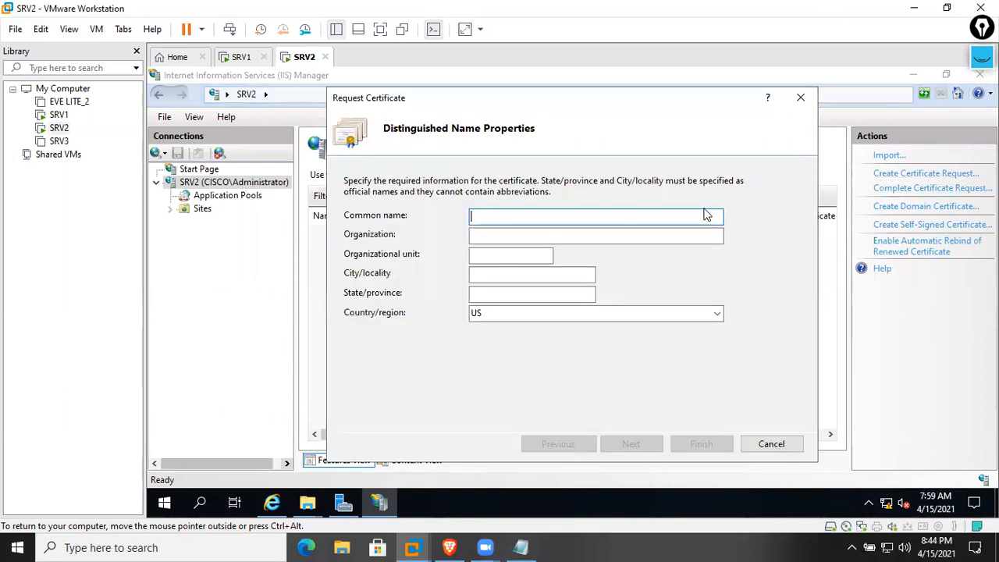
{"action": "left_click", "coordinate": [801, 98]}
{"action": "left_click", "coordinate": [937, 189]}
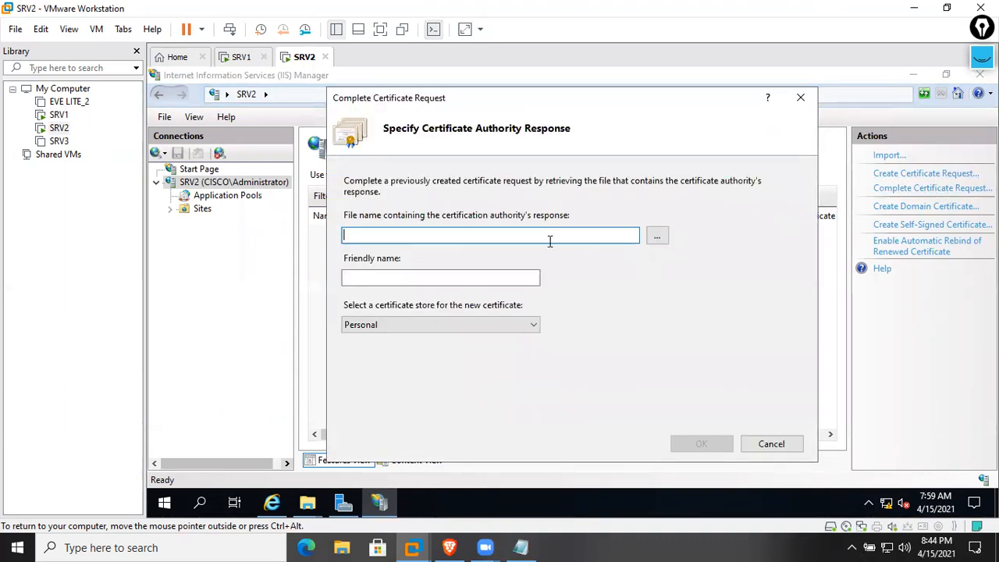
{"action": "left_click", "coordinate": [656, 235]}
{"action": "left_click", "coordinate": [393, 235]}
{"action": "double_click", "coordinate": [493, 211]}
{"action": "left_click", "coordinate": [463, 278]}
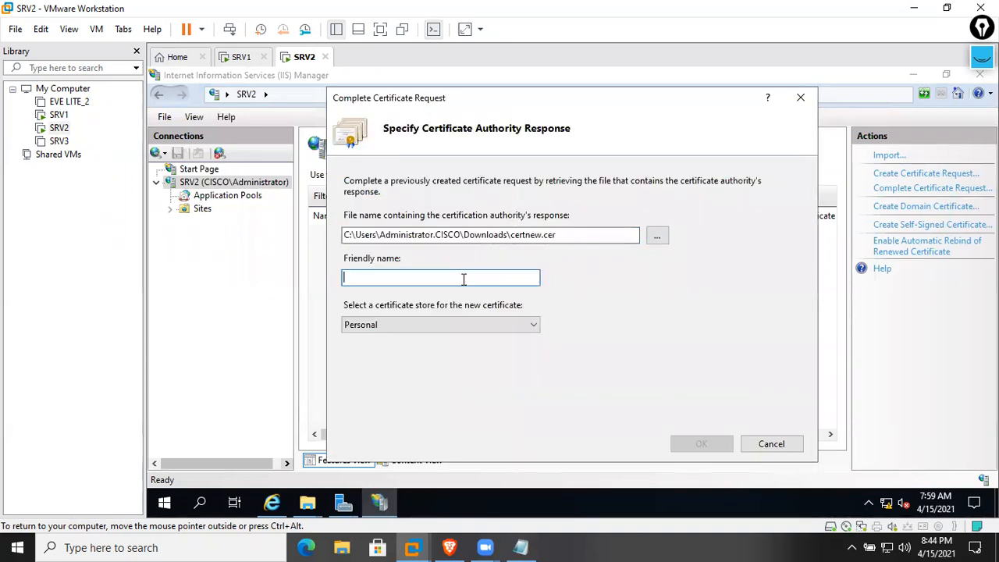
{"action": "type", "text": "www.cisco.com Certs"}
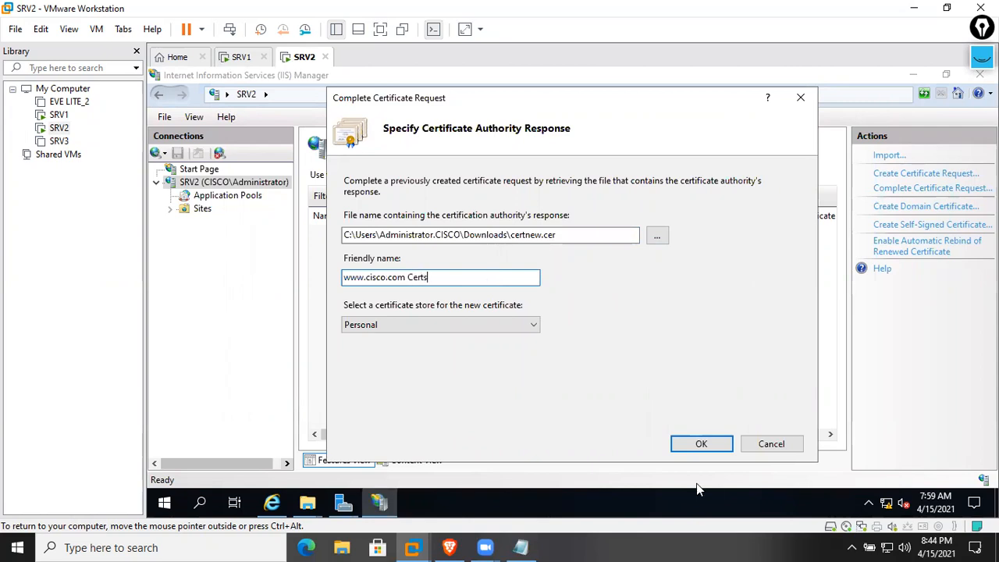
{"action": "left_click", "coordinate": [701, 442]}
{"action": "right_click", "coordinate": [666, 375]}
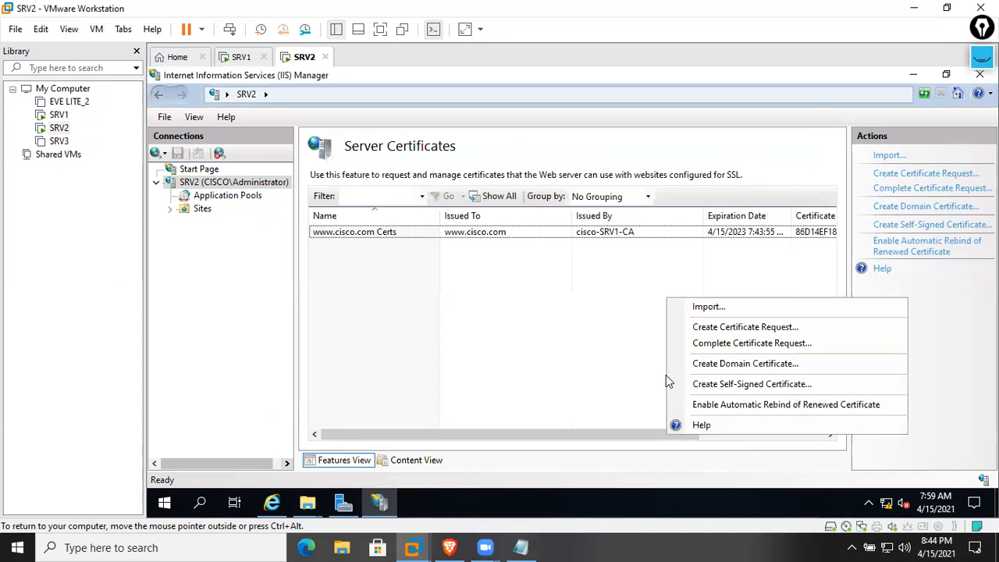
{"action": "left_click", "coordinate": [622, 334]}
{"action": "double_click", "coordinate": [579, 231]}
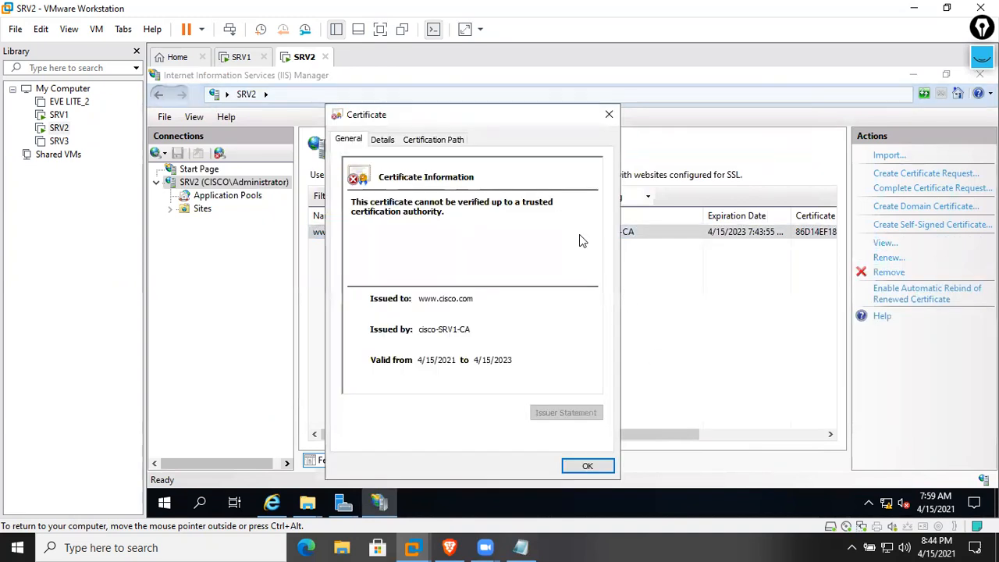
{"action": "left_click", "coordinate": [383, 140]}
{"action": "left_click", "coordinate": [422, 141]}
{"action": "left_click", "coordinate": [383, 142]}
{"action": "left_click", "coordinate": [348, 140]}
{"action": "left_click", "coordinate": [582, 466]}
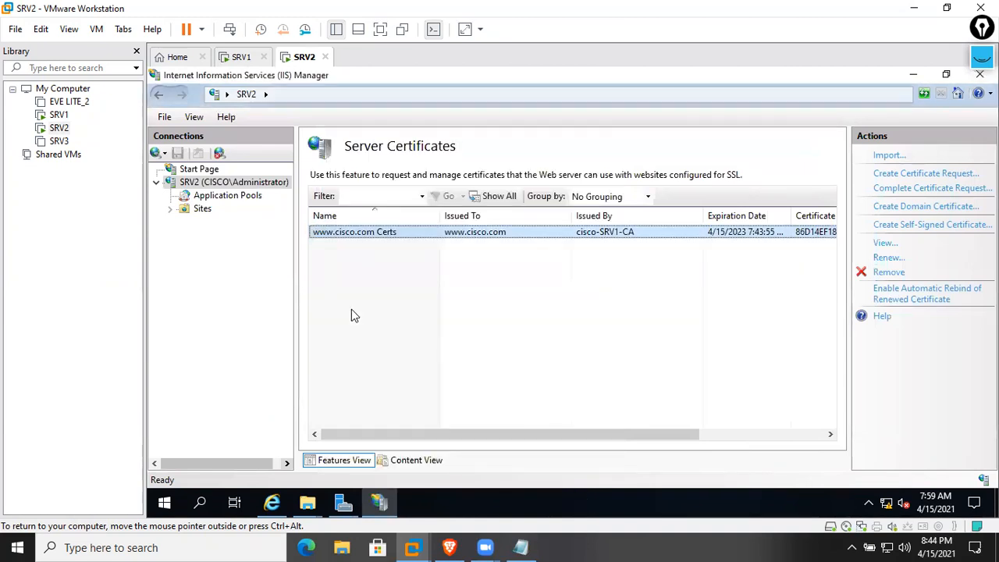
Refresh the server certificates list and sign out of SRV2
{"action": "left_click", "coordinate": [926, 97]}
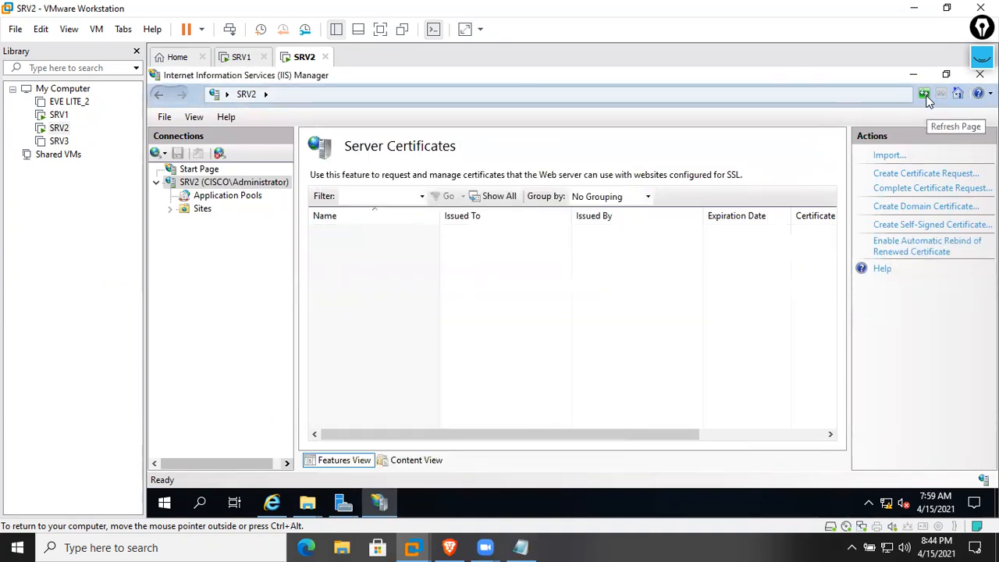
{"action": "right_click", "coordinate": [165, 502]}
{"action": "mouse_move", "coordinate": [226, 459]}
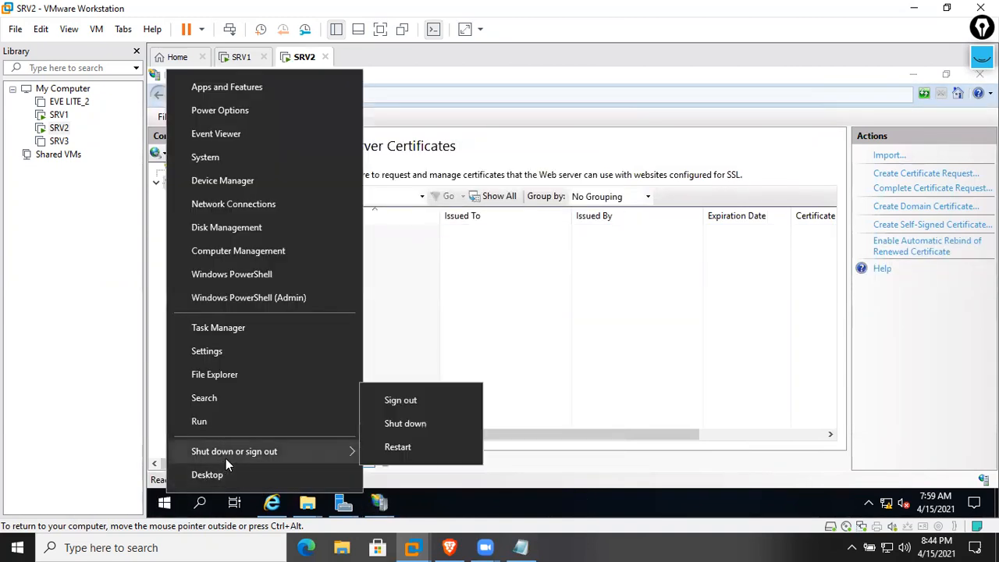
{"action": "left_click", "coordinate": [414, 402]}
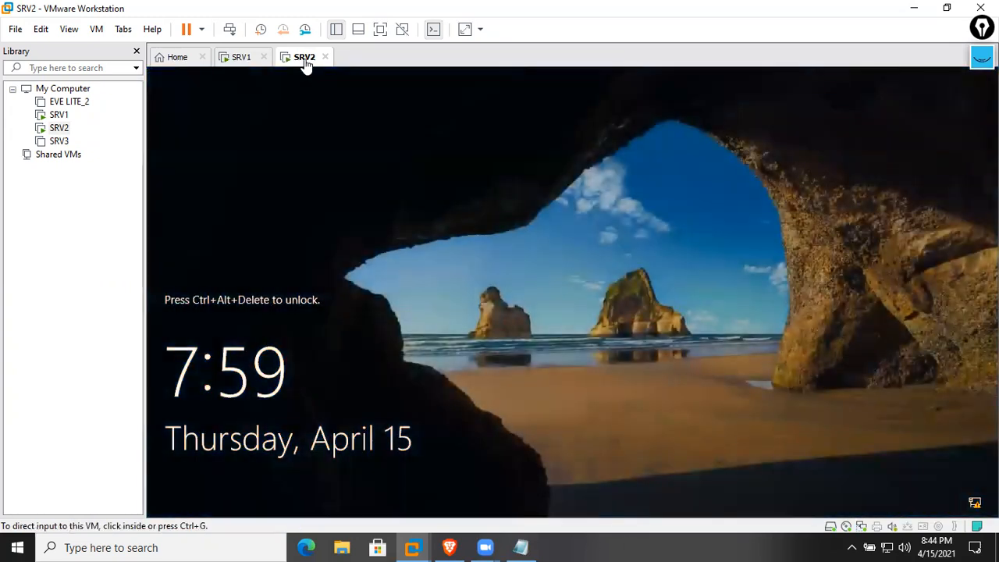
Send Ctrl+Alt+Del and sign in as Administrator with the account password
{"action": "right_click", "coordinate": [304, 60]}
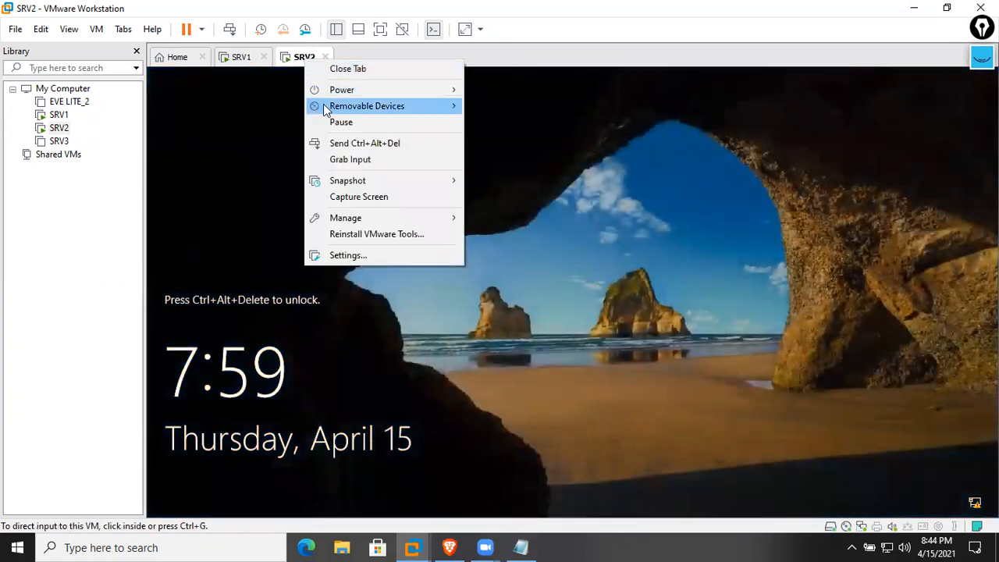
{"action": "left_click", "coordinate": [339, 142]}
{"action": "left_click", "coordinate": [286, 465]}
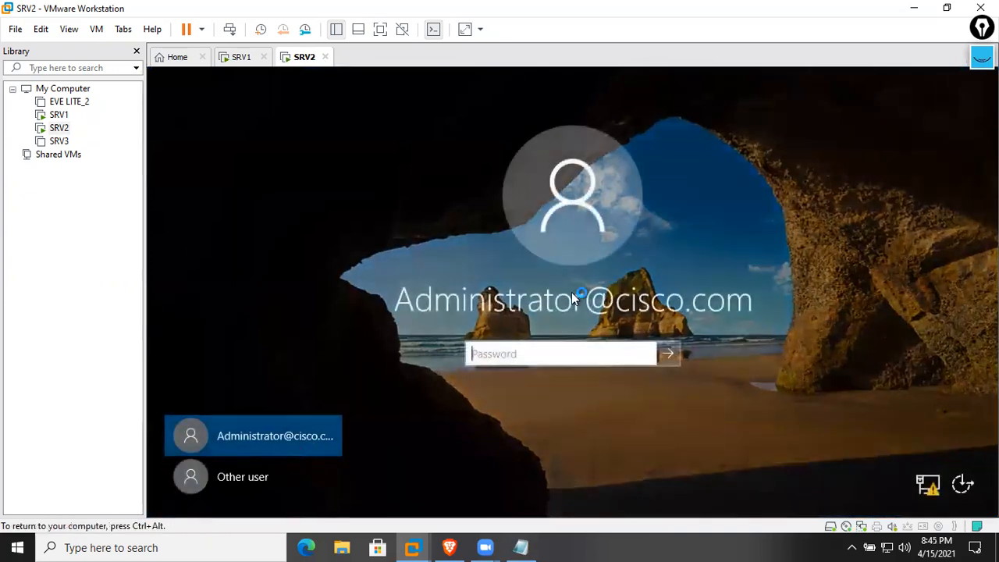
{"action": "left_click", "coordinate": [225, 479]}
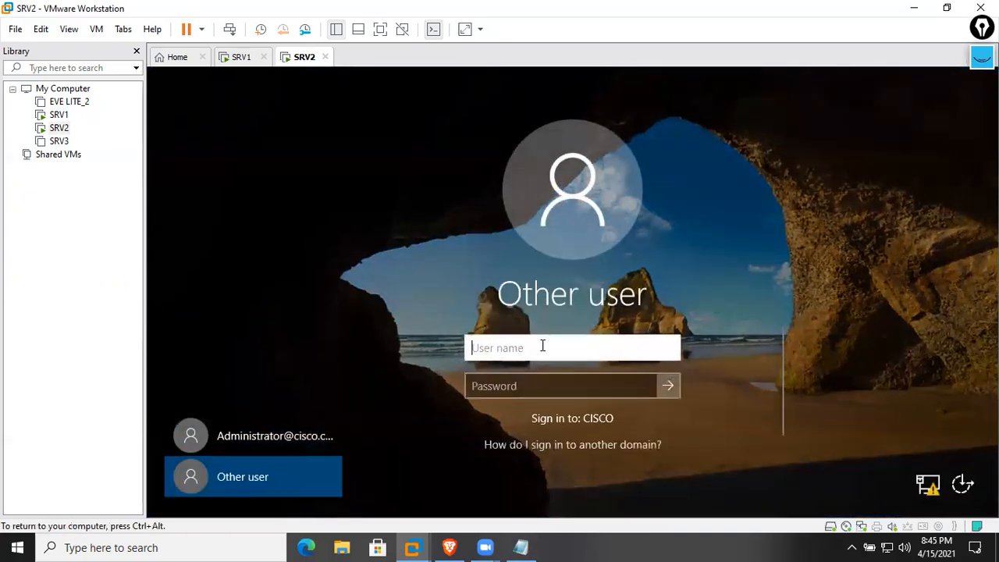
{"action": "type", "text": "Administrator"}
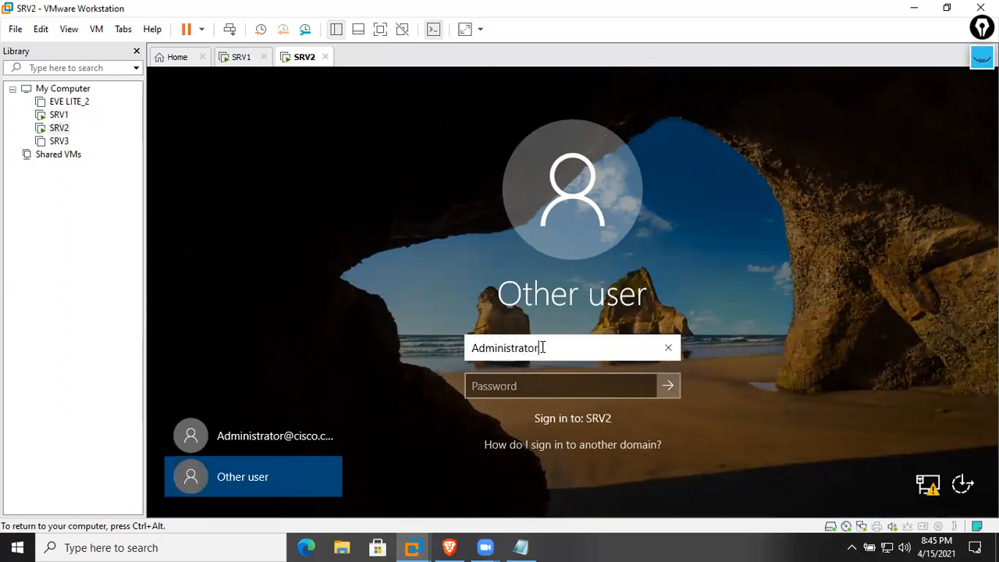
{"action": "key", "text": "Tab"}
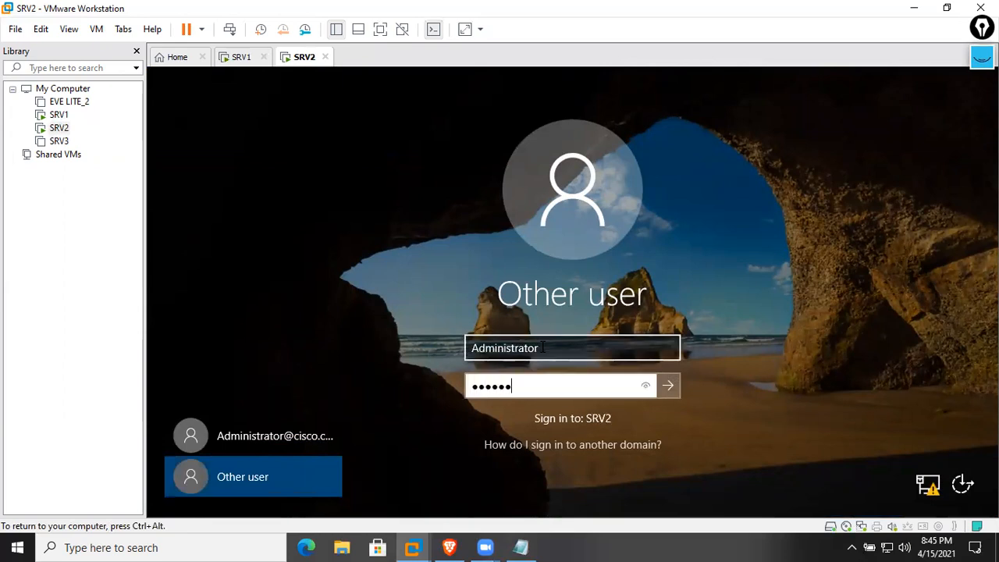
{"action": "key", "text": "Return"}
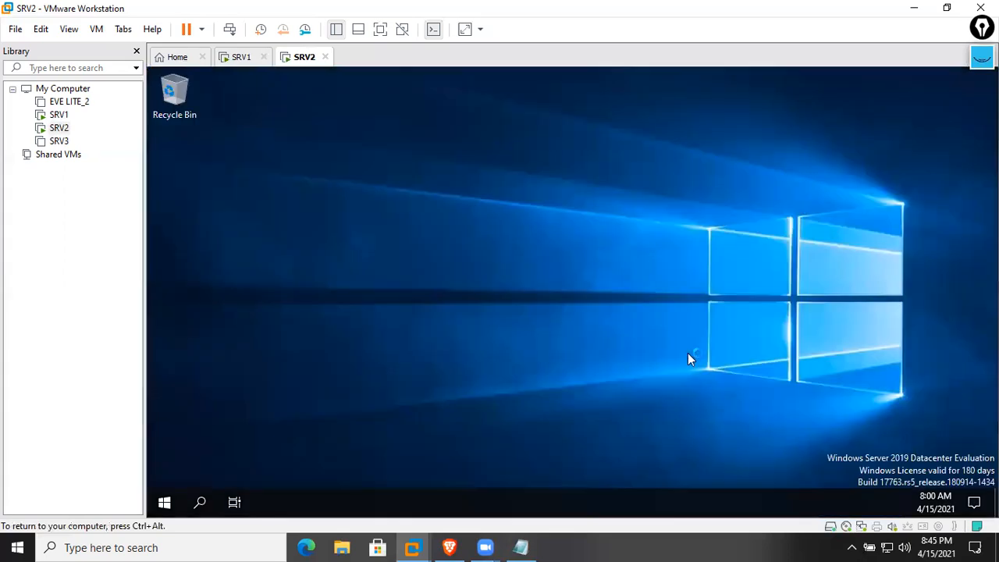
Run mmc and add the Certificates snap-in for the local computer account
{"action": "right_click", "coordinate": [567, 246]}
{"action": "left_click", "coordinate": [595, 292]}
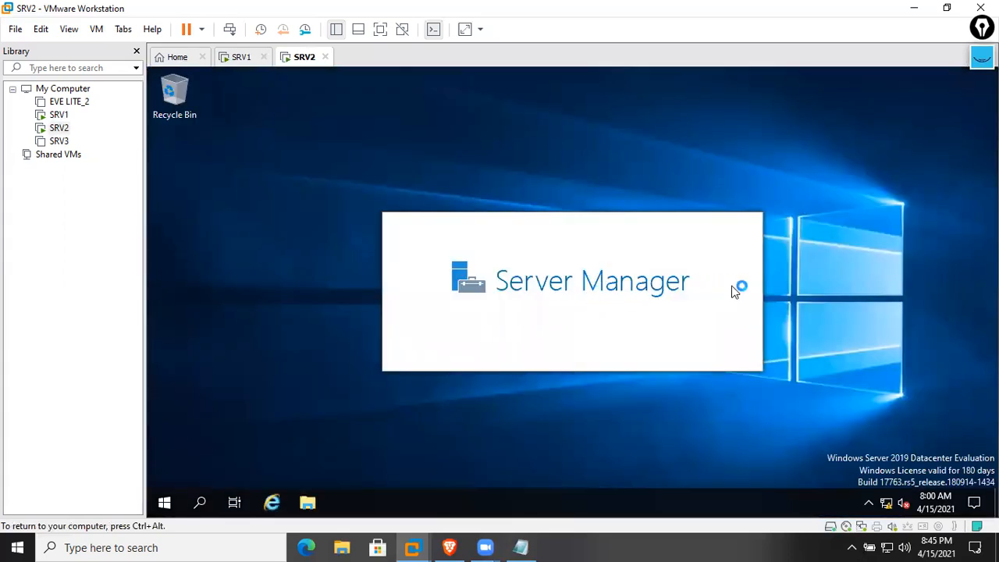
{"action": "key", "text": "super+r"}
{"action": "type", "text": "mmc"}
{"action": "key", "text": "Return"}
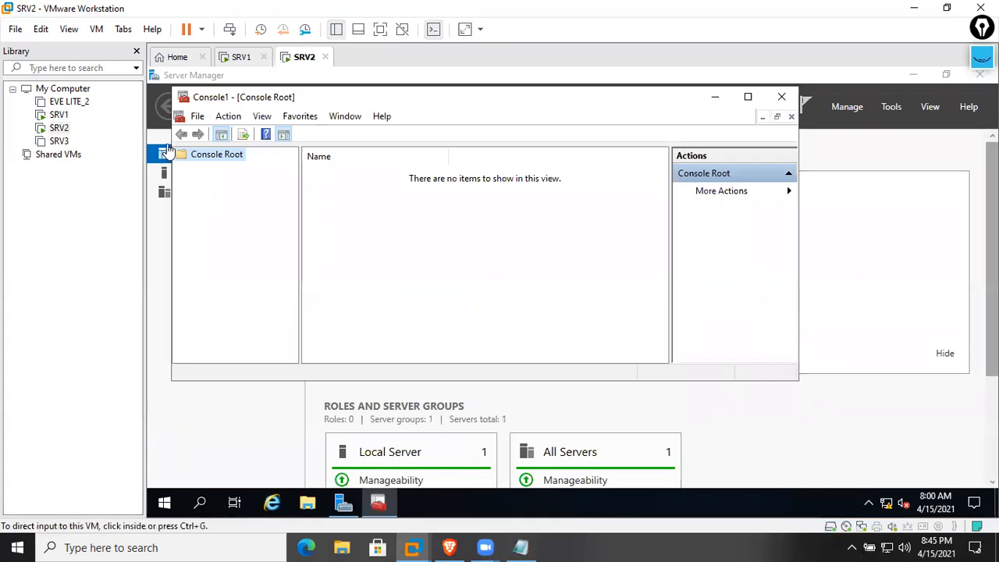
{"action": "left_click", "coordinate": [197, 117]}
{"action": "left_click", "coordinate": [257, 204]}
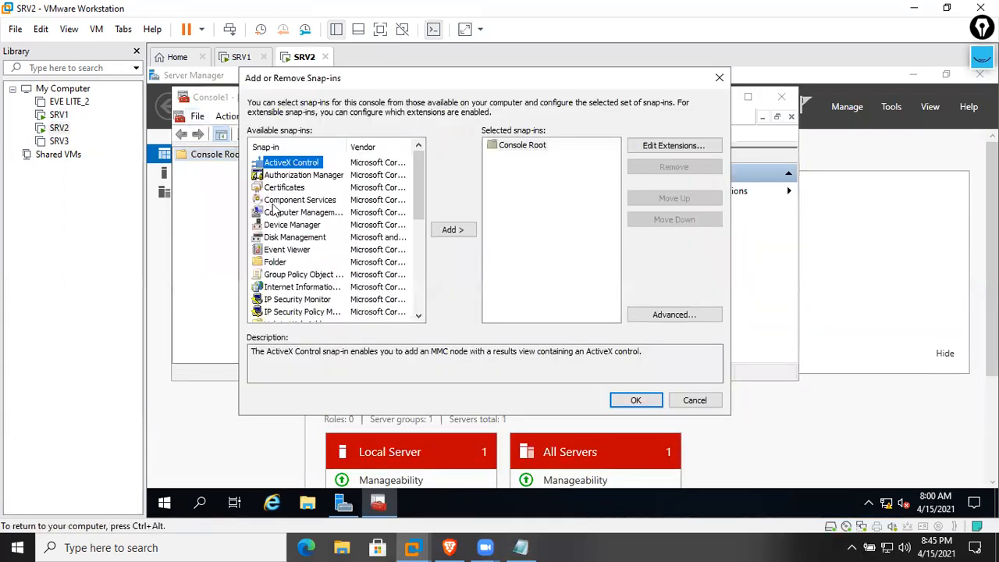
{"action": "left_click", "coordinate": [286, 188]}
{"action": "left_click", "coordinate": [448, 233]}
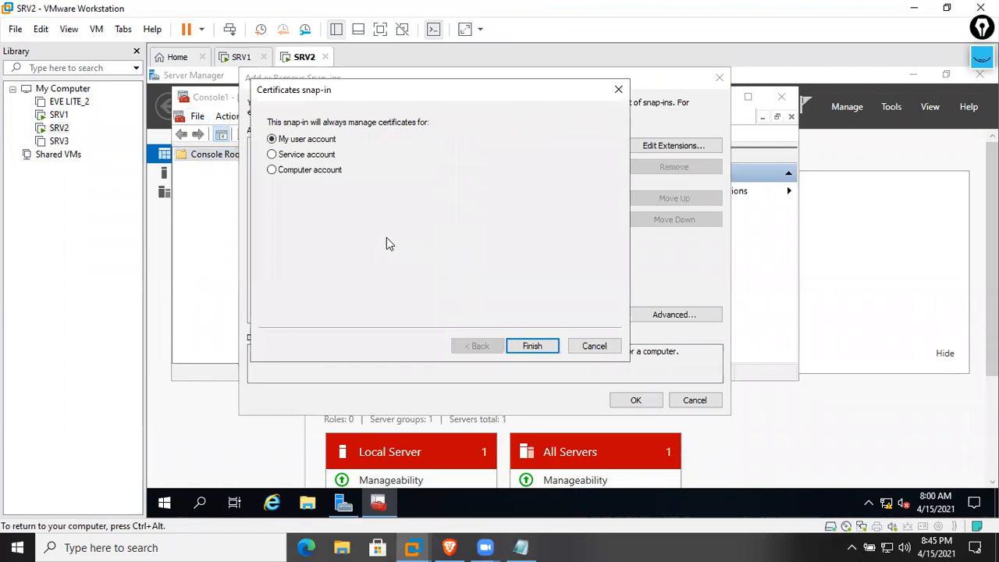
{"action": "left_click", "coordinate": [330, 172]}
{"action": "left_click", "coordinate": [547, 349]}
{"action": "left_click", "coordinate": [542, 347]}
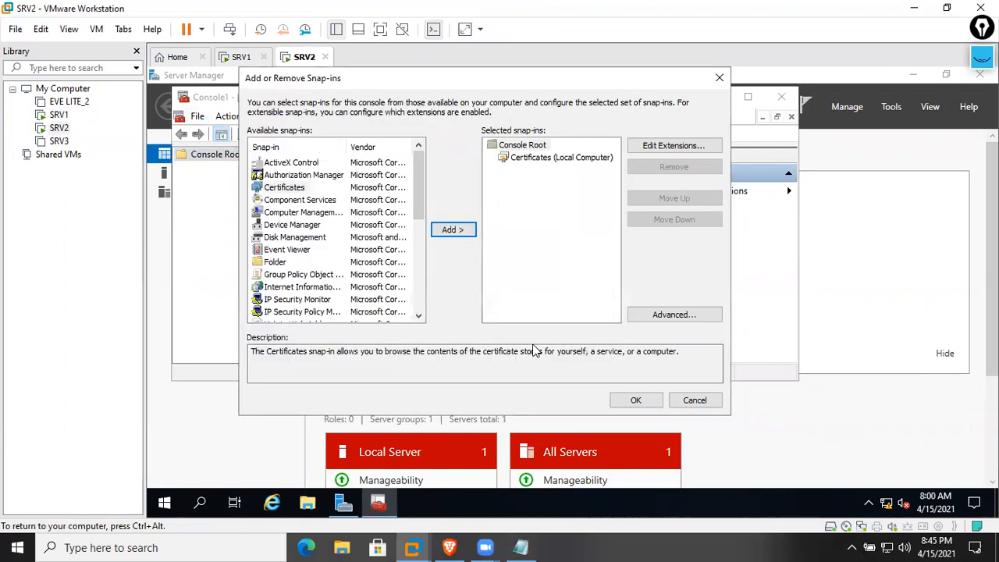
{"action": "left_click", "coordinate": [636, 401]}
View the certificates in the local computer's Personal store
{"action": "double_click", "coordinate": [361, 173]}
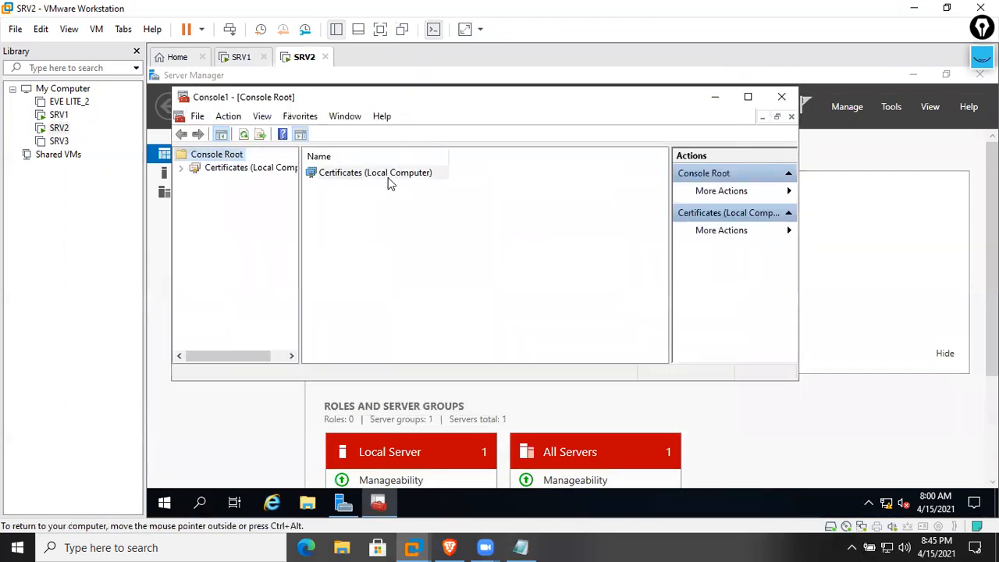
{"action": "double_click", "coordinate": [357, 175]}
{"action": "double_click", "coordinate": [357, 175]}
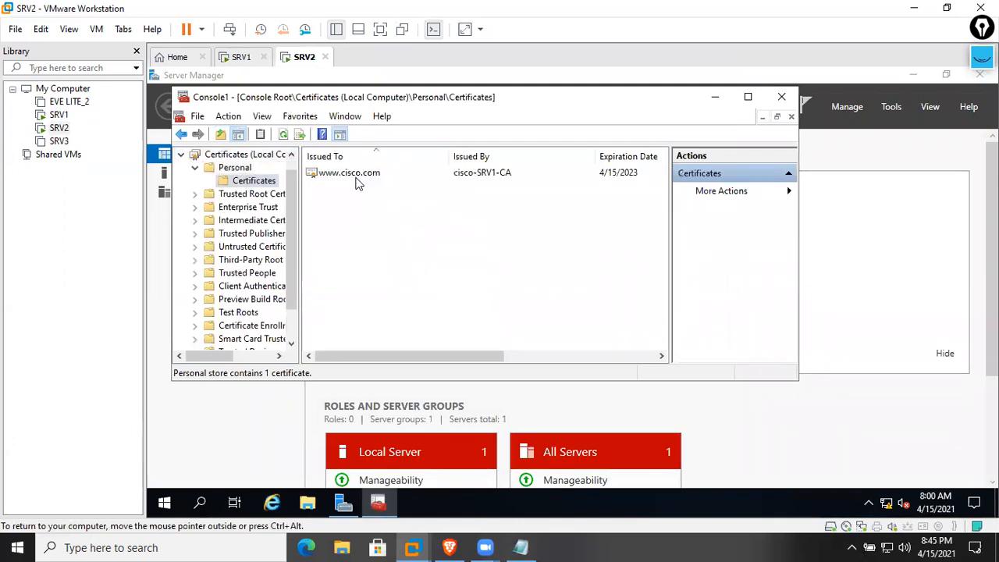
{"action": "left_click", "coordinate": [716, 97]}
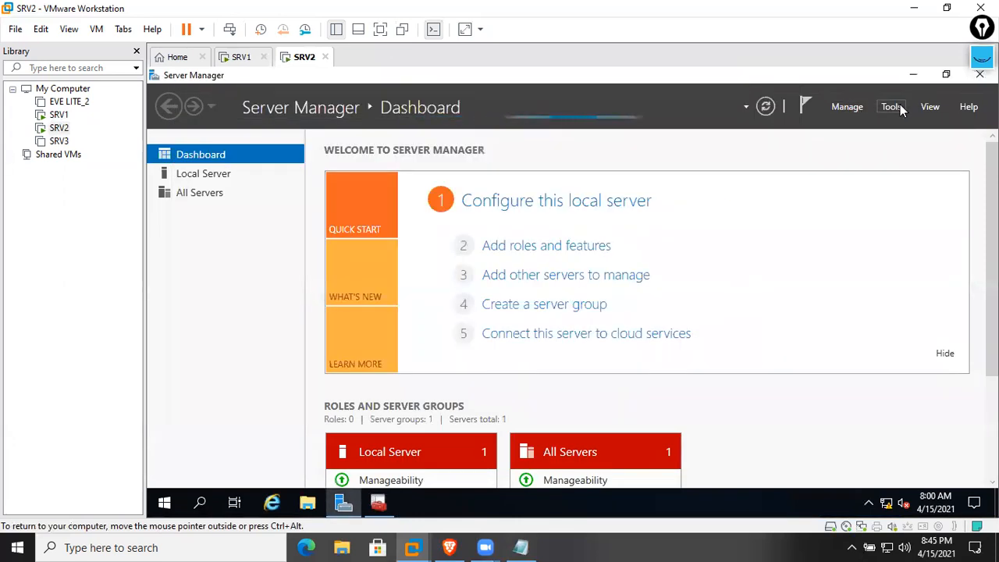
Launch IIS Manager from Server Manager Tools and maximize it
{"action": "left_click", "coordinate": [892, 107]}
{"action": "left_click", "coordinate": [854, 206]}
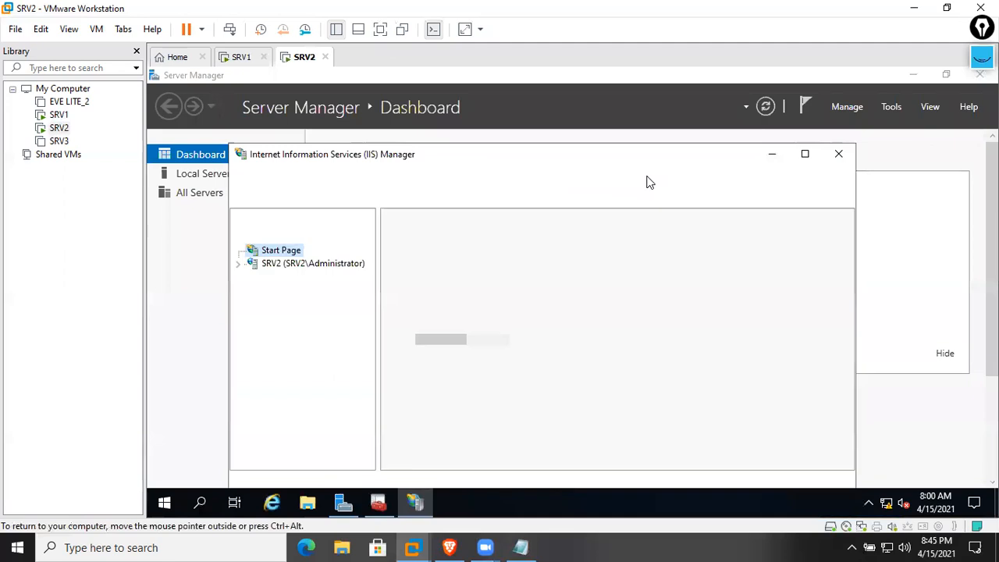
{"action": "left_click", "coordinate": [805, 153]}
Open SRV2's Server Certificates and start Complete Certificate Request
{"action": "left_click", "coordinate": [231, 181]}
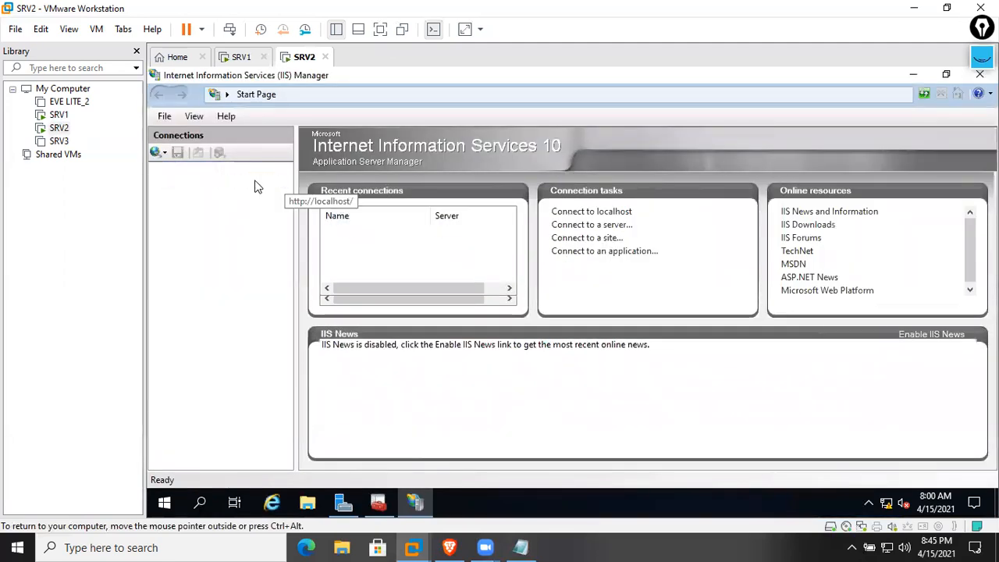
{"action": "double_click", "coordinate": [498, 282]}
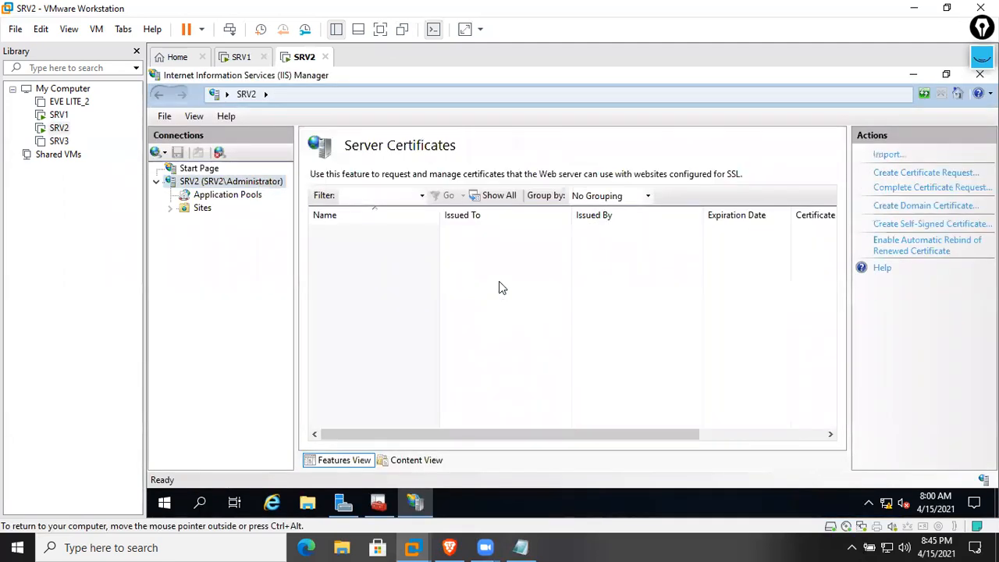
{"action": "left_click", "coordinate": [914, 193]}
Browse to C:\Users\Administrator.CISCO\Downloads and select certnew
{"action": "left_click", "coordinate": [656, 234]}
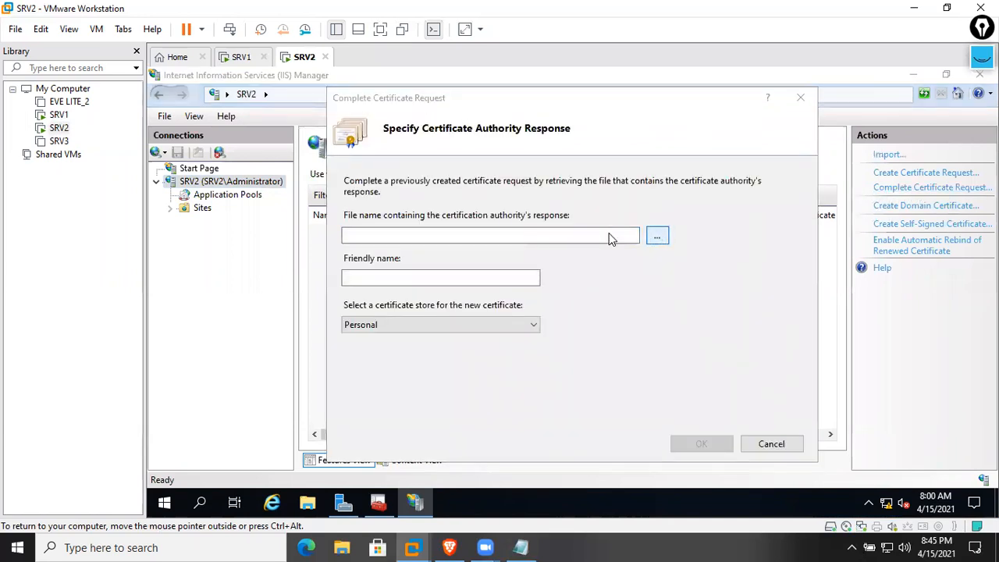
{"action": "left_click", "coordinate": [395, 235]}
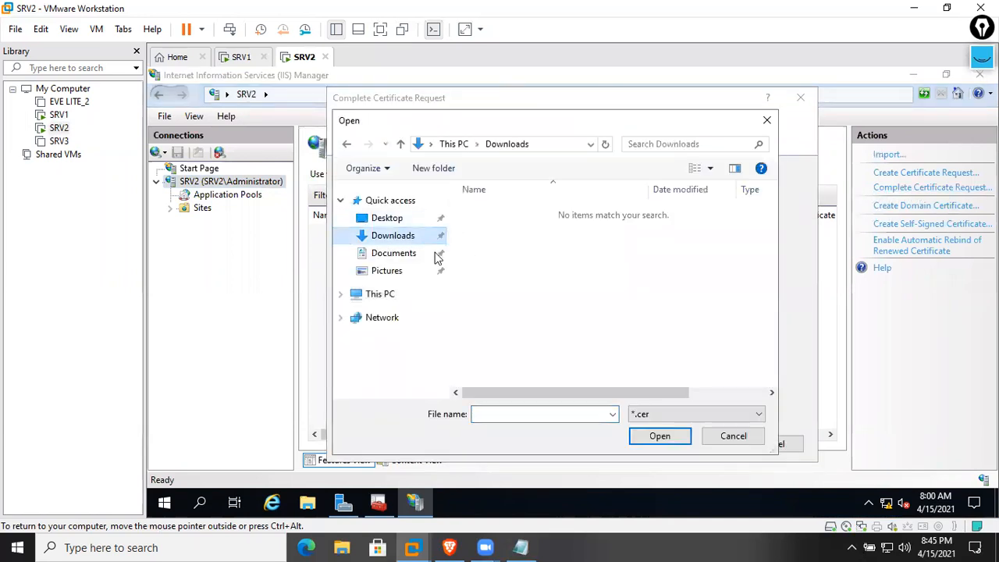
{"action": "left_click", "coordinate": [387, 301]}
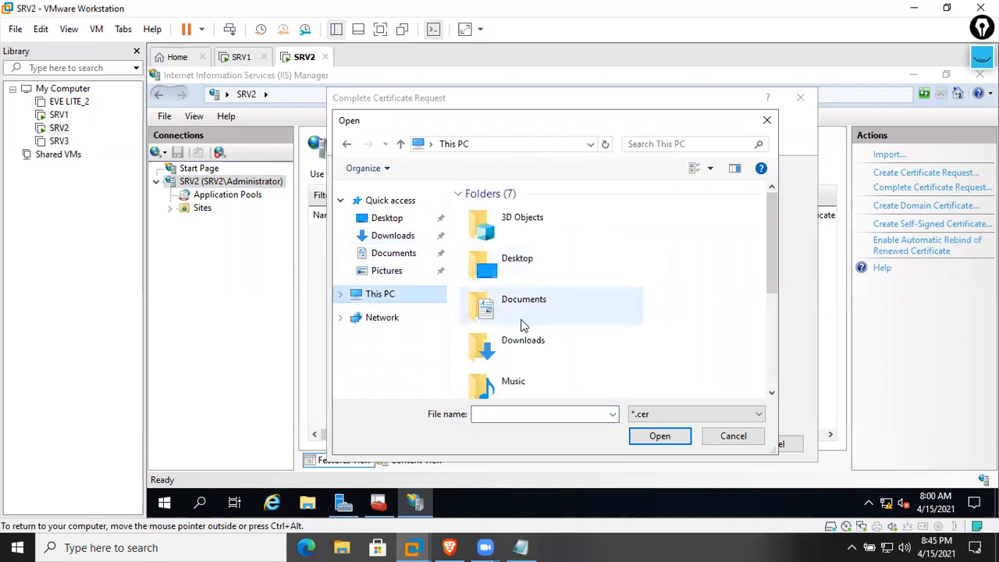
{"action": "scroll", "coordinate": [519, 332], "scroll_direction": "down", "scroll_amount": 3}
{"action": "double_click", "coordinate": [515, 342]}
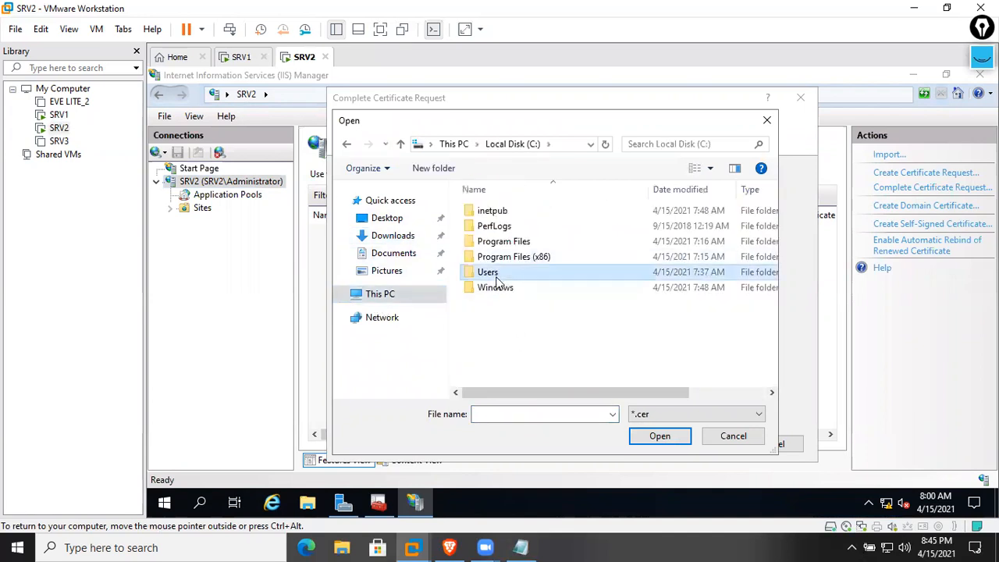
{"action": "double_click", "coordinate": [500, 272]}
{"action": "double_click", "coordinate": [520, 226]}
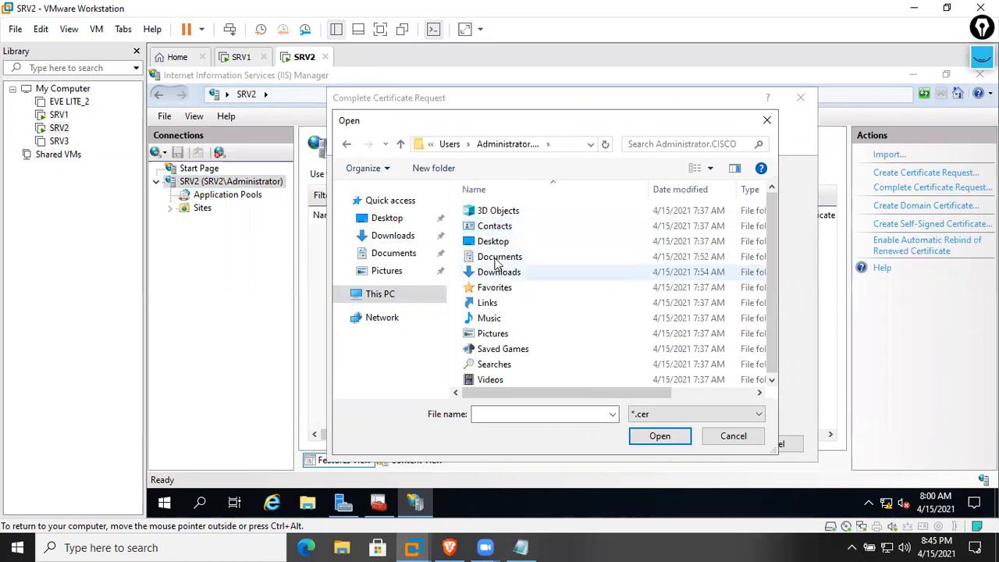
{"action": "double_click", "coordinate": [503, 273]}
{"action": "left_click", "coordinate": [491, 214]}
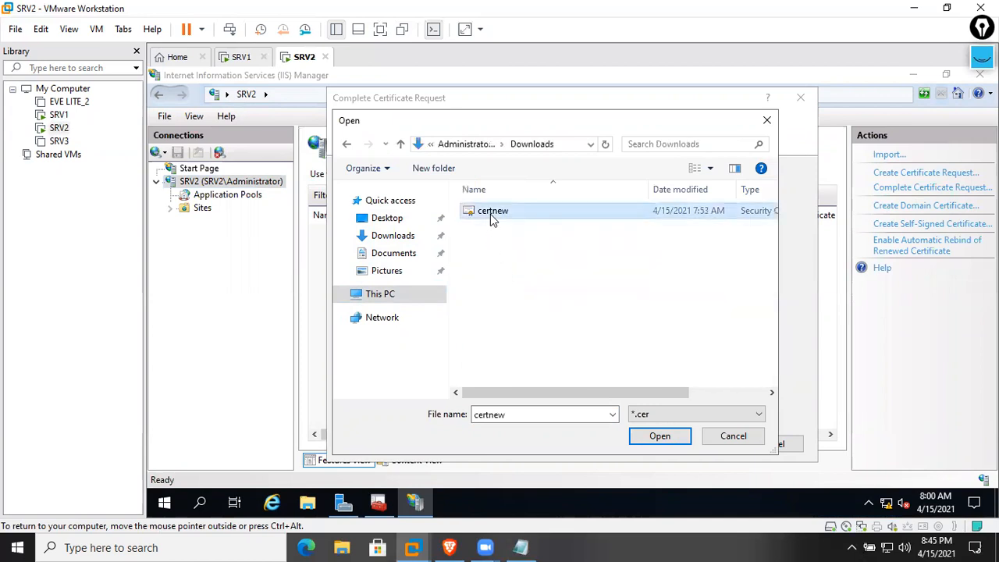
Copy certnew to the Desktop and use it as the CA response file
{"action": "right_click", "coordinate": [490, 214]}
{"action": "left_click", "coordinate": [525, 374]}
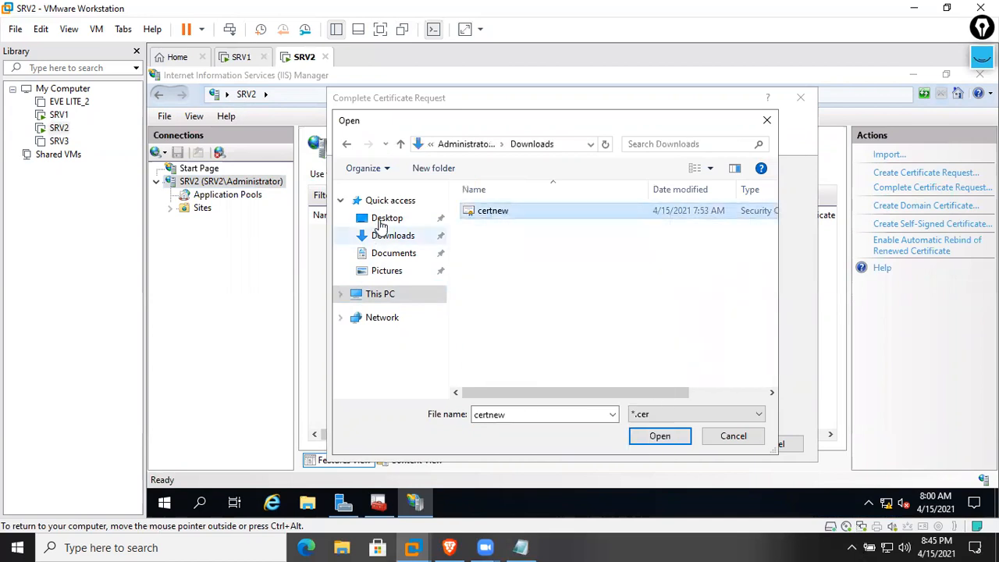
{"action": "left_click", "coordinate": [383, 220]}
{"action": "right_click", "coordinate": [530, 288]}
{"action": "left_click", "coordinate": [584, 368]}
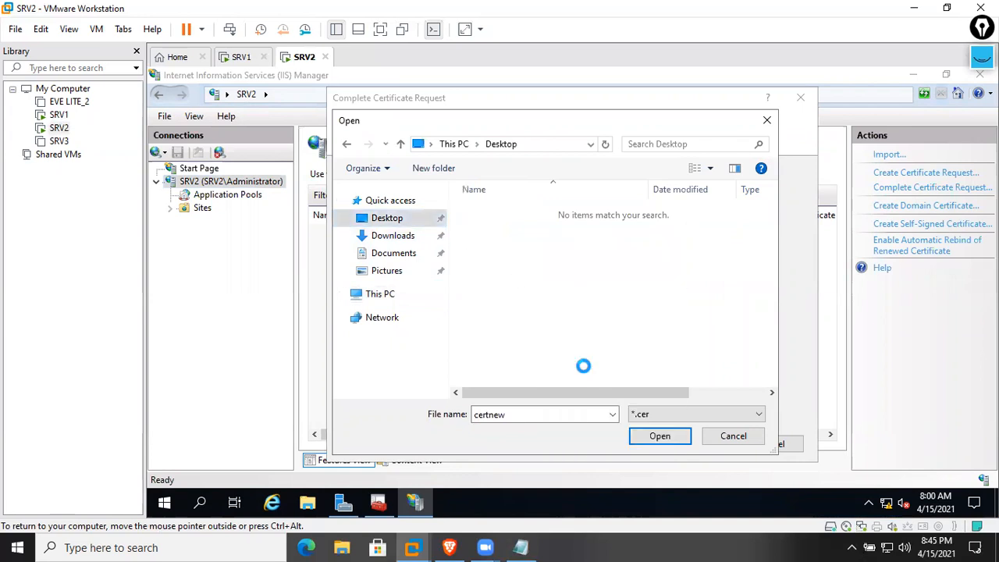
{"action": "left_click", "coordinate": [660, 435]}
{"action": "left_click", "coordinate": [503, 276]}
{"action": "type", "text": "www.cisco.com cert"}
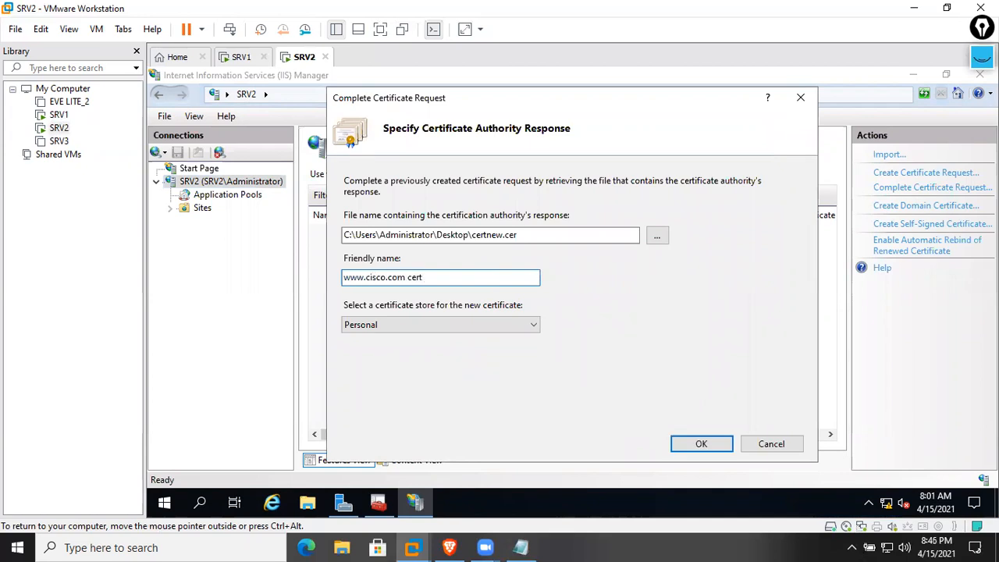
{"action": "key", "text": "Return"}
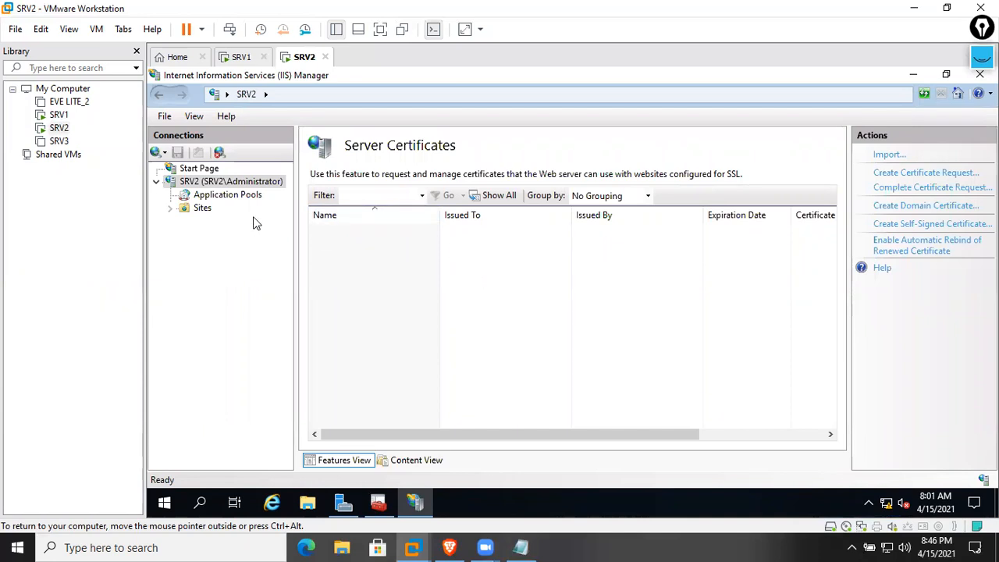
Start an https binding on Default Web Site, then cancel it and close Site Bindings
{"action": "left_click", "coordinate": [202, 208]}
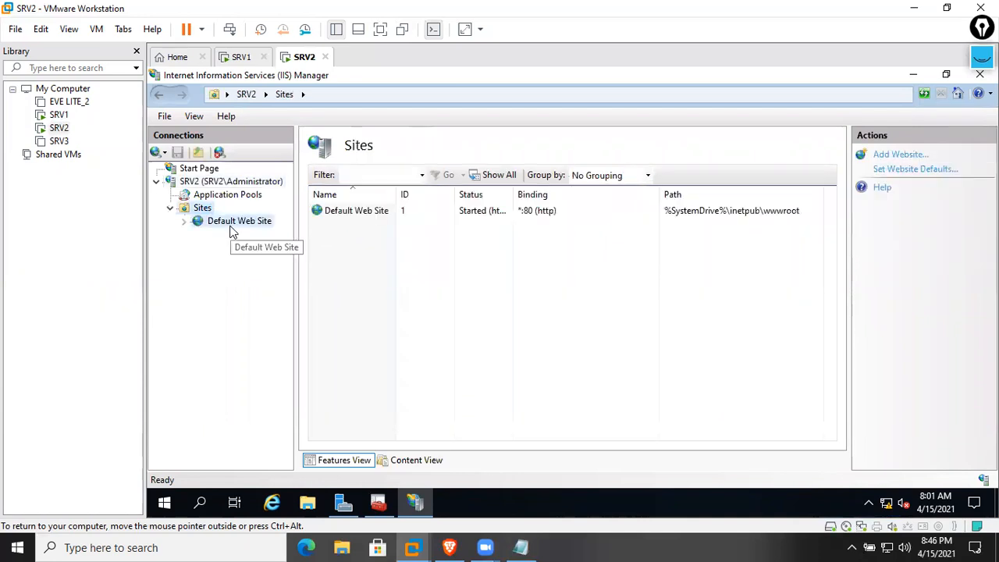
{"action": "left_click", "coordinate": [234, 224]}
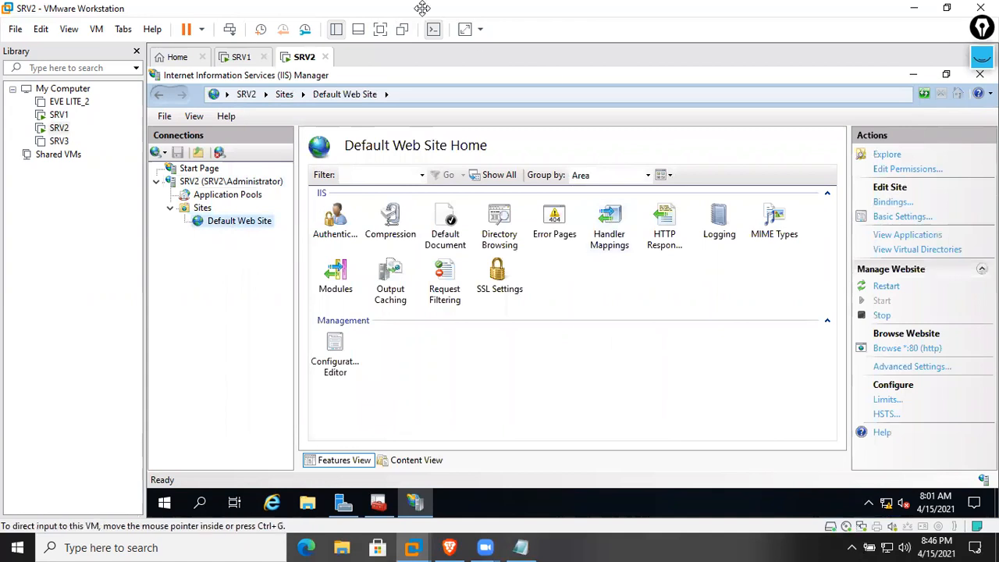
{"action": "left_click", "coordinate": [890, 203]}
{"action": "left_click", "coordinate": [755, 181]}
{"action": "left_click", "coordinate": [451, 178]}
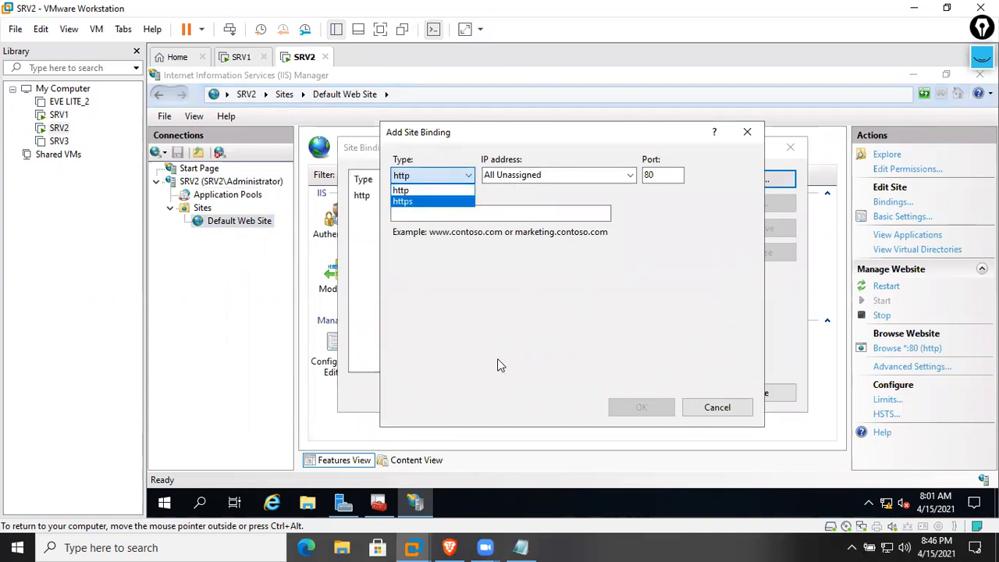
{"action": "key", "text": "Return"}
{"action": "left_click", "coordinate": [720, 407]}
{"action": "left_click", "coordinate": [760, 395]}
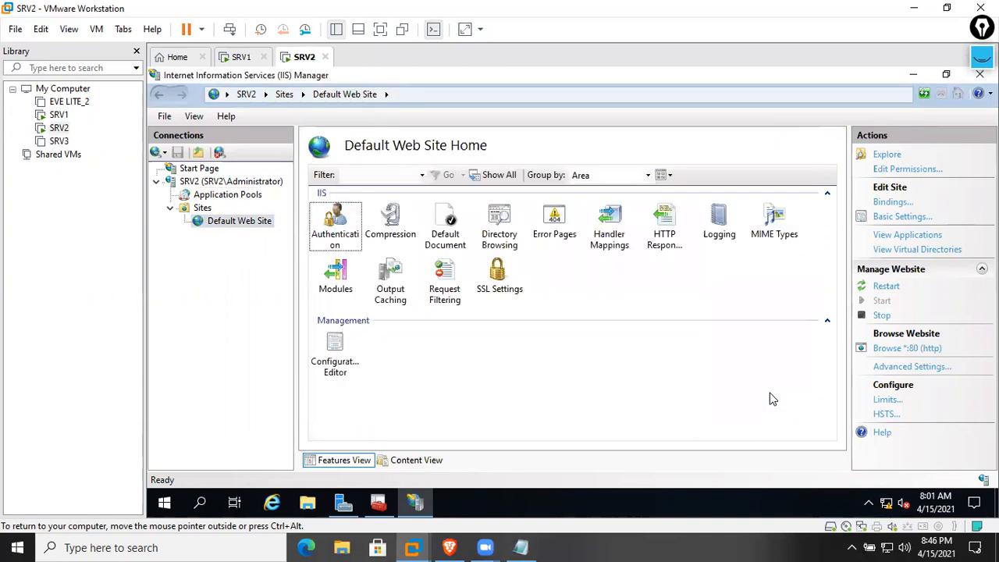
Return to SRV2 Home and open Server Certificates
{"action": "left_click", "coordinate": [199, 208]}
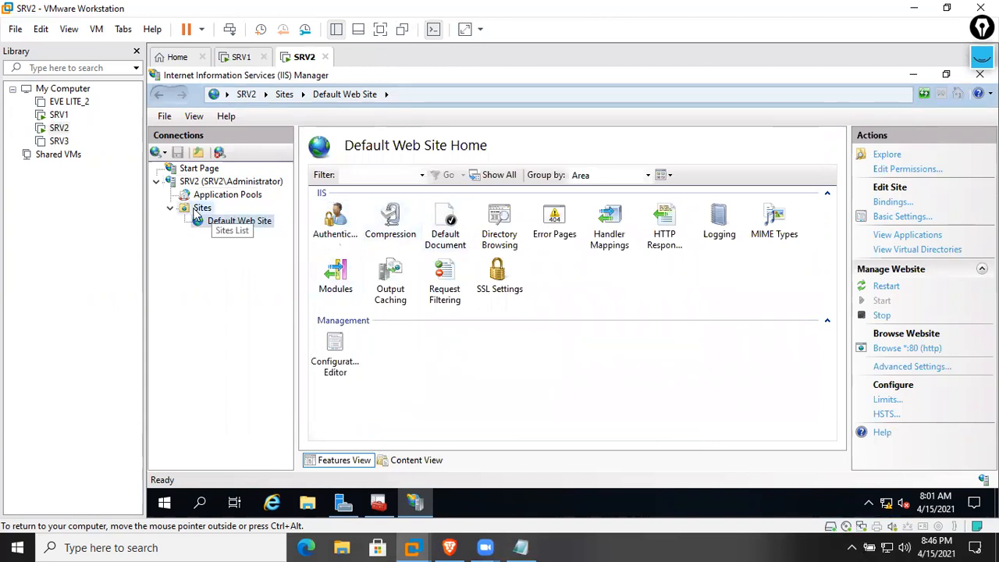
{"action": "left_click", "coordinate": [223, 182]}
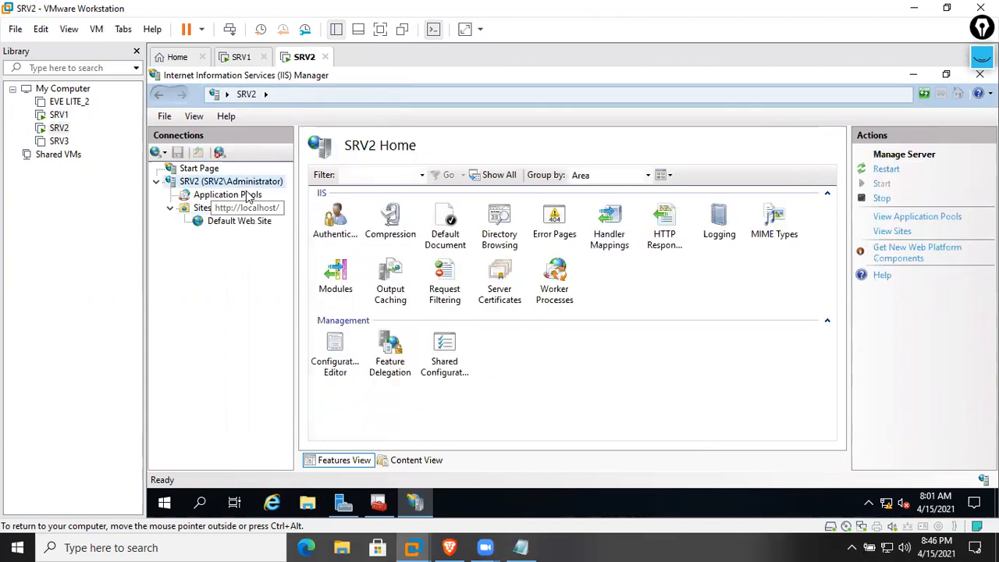
{"action": "double_click", "coordinate": [492, 271]}
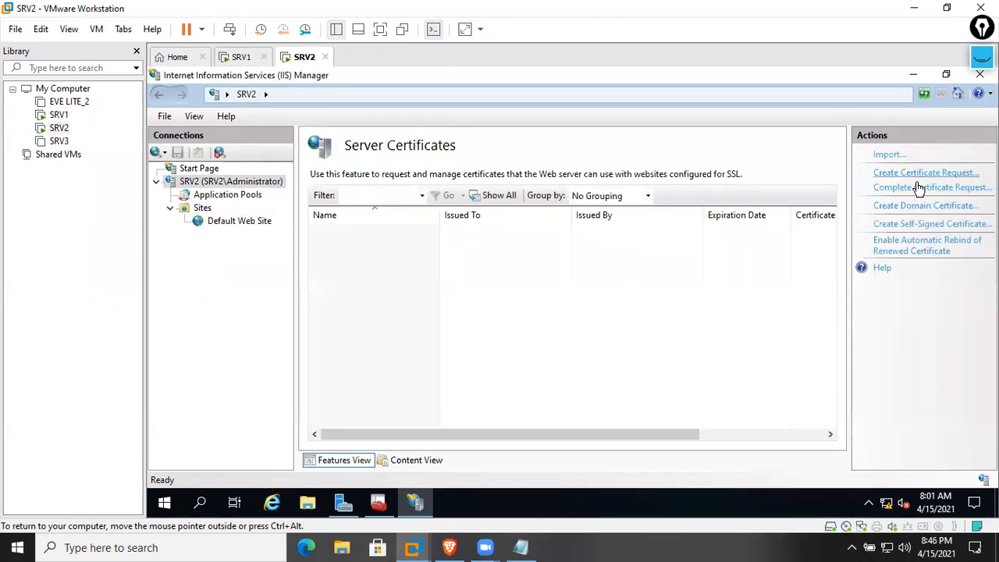
{"action": "left_click", "coordinate": [919, 188]}
{"action": "left_click", "coordinate": [656, 235]}
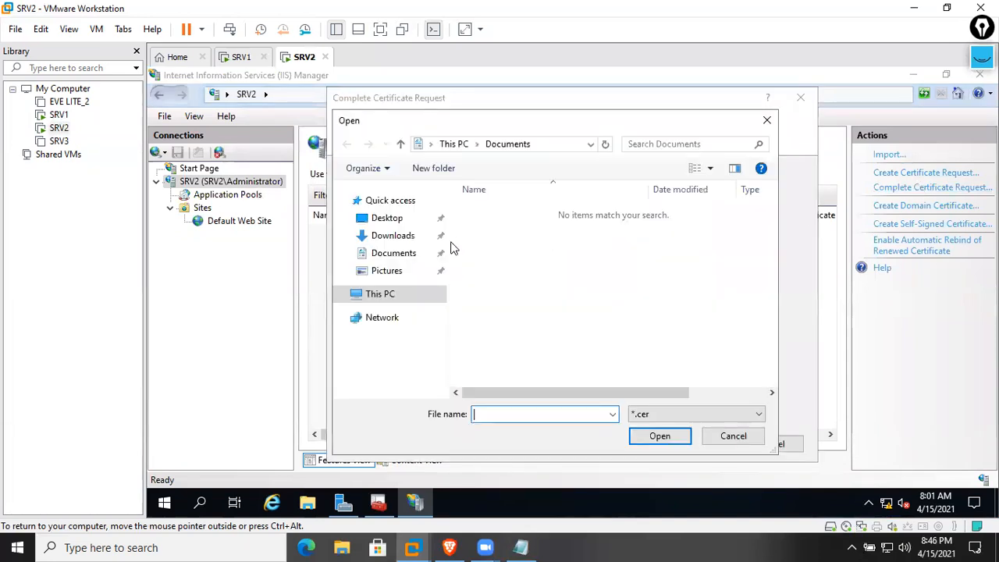
{"action": "left_click", "coordinate": [390, 235]}
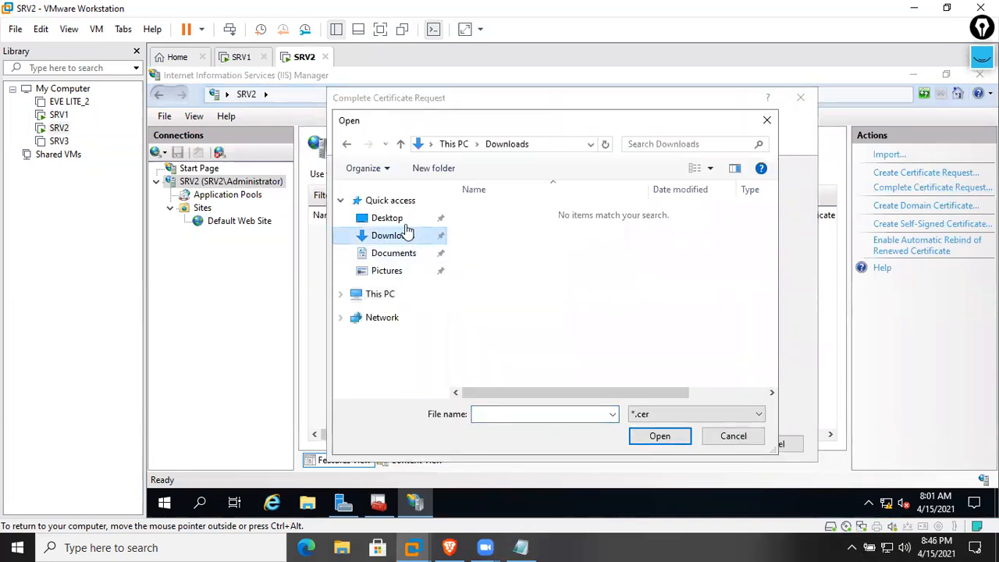
{"action": "left_click", "coordinate": [400, 222]}
{"action": "left_click", "coordinate": [517, 219]}
{"action": "double_click", "coordinate": [517, 218]}
{"action": "left_click", "coordinate": [458, 274]}
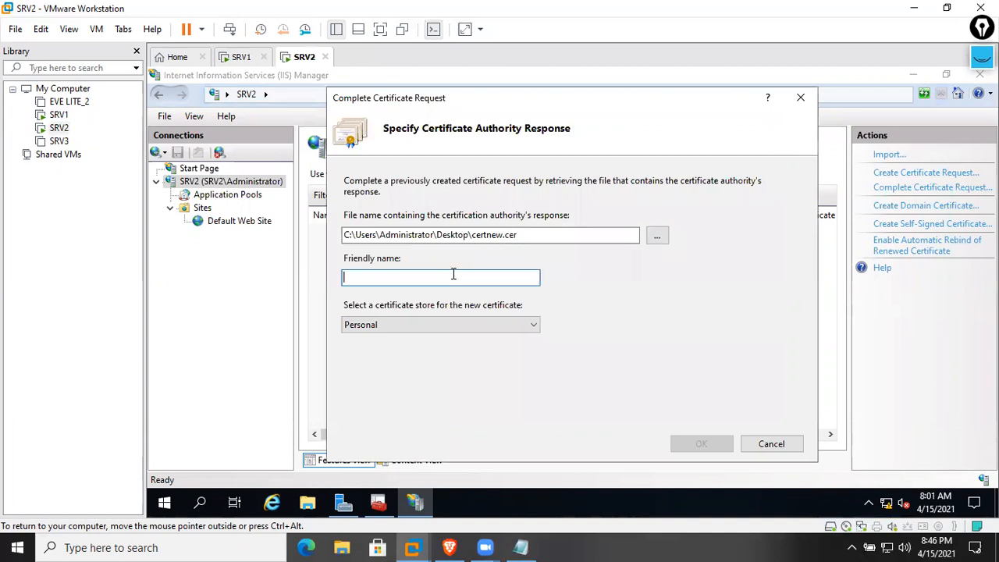
{"action": "type", "text": "www.c"}
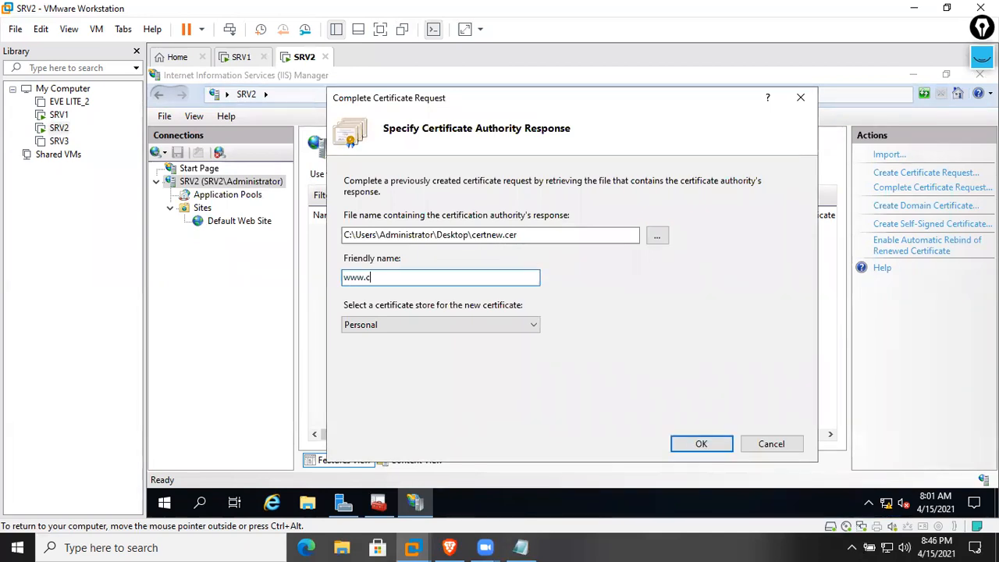
{"action": "key", "text": "Return"}
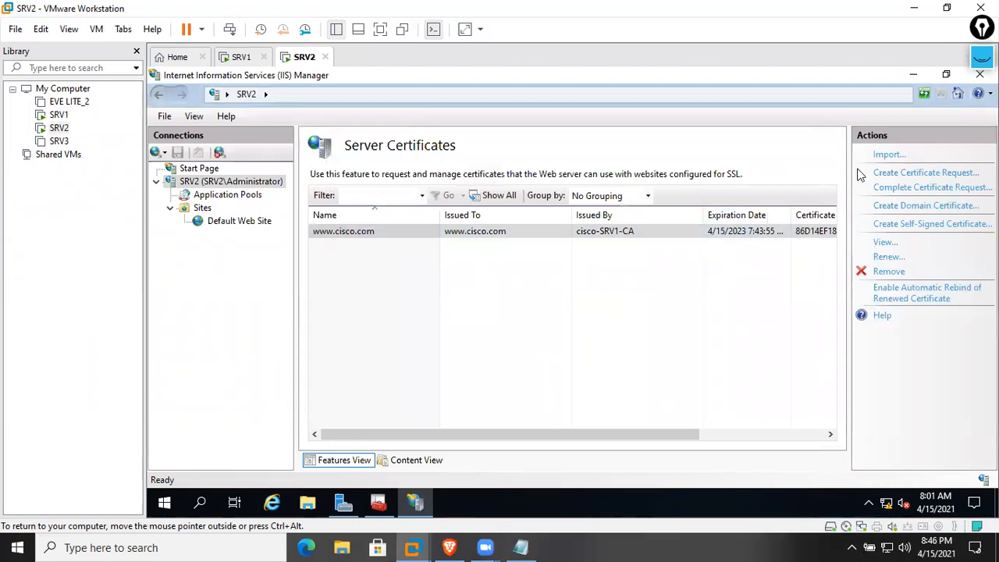
{"action": "left_click", "coordinate": [238, 221]}
Start an https binding on Default Web Site, then cancel it, keeping only http on port 80
{"action": "left_click", "coordinate": [890, 204]}
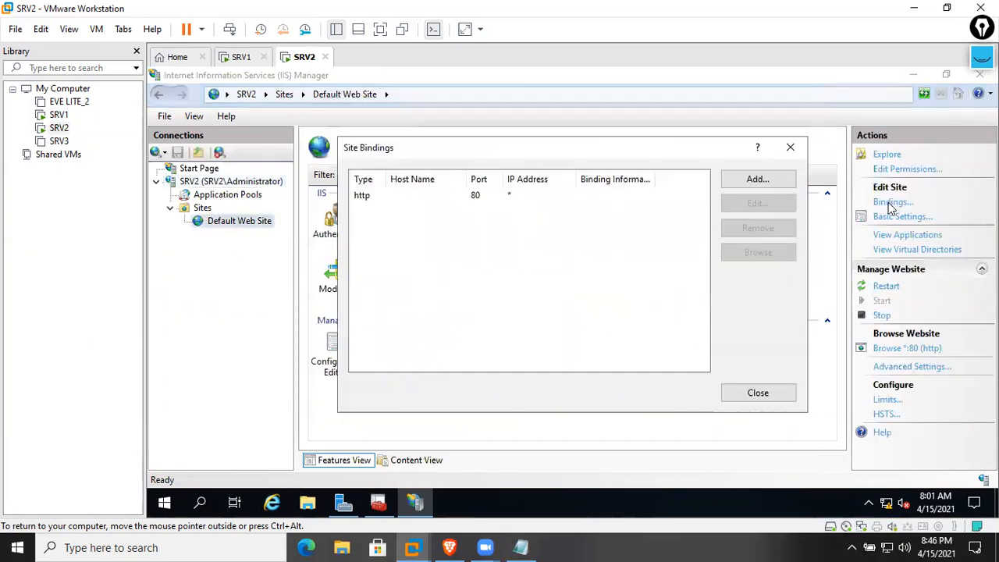
{"action": "left_click", "coordinate": [751, 180]}
{"action": "left_click", "coordinate": [463, 176]}
{"action": "left_click", "coordinate": [433, 204]}
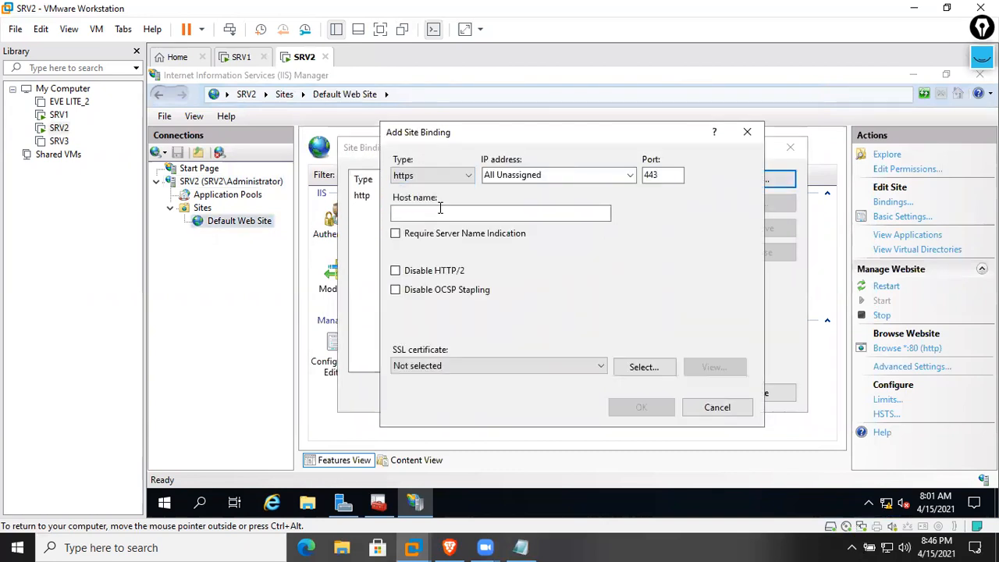
{"action": "left_click", "coordinate": [725, 411]}
{"action": "left_click", "coordinate": [748, 393]}
{"action": "right_click", "coordinate": [612, 292]}
{"action": "left_click", "coordinate": [549, 333]}
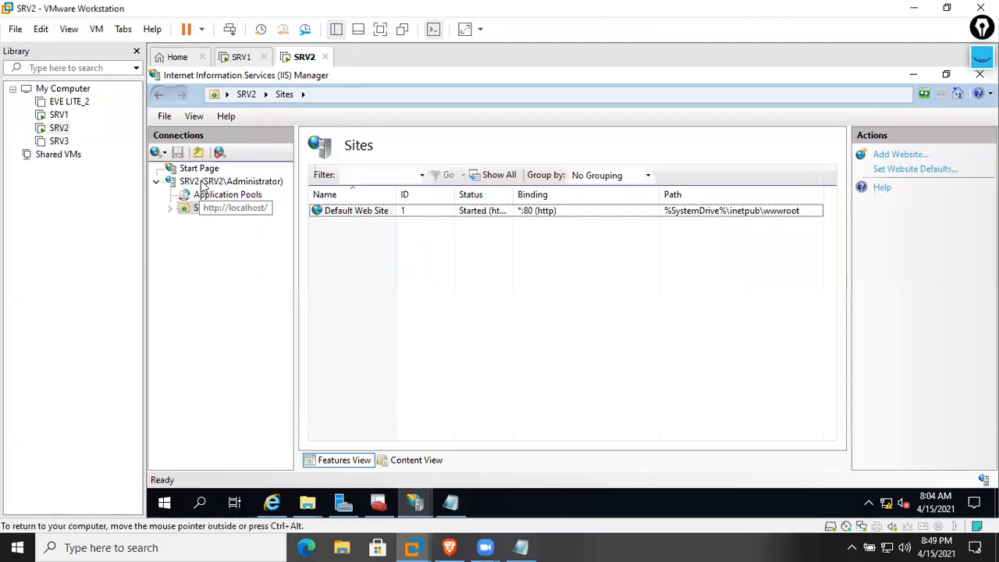
{"action": "double_click", "coordinate": [201, 183]}
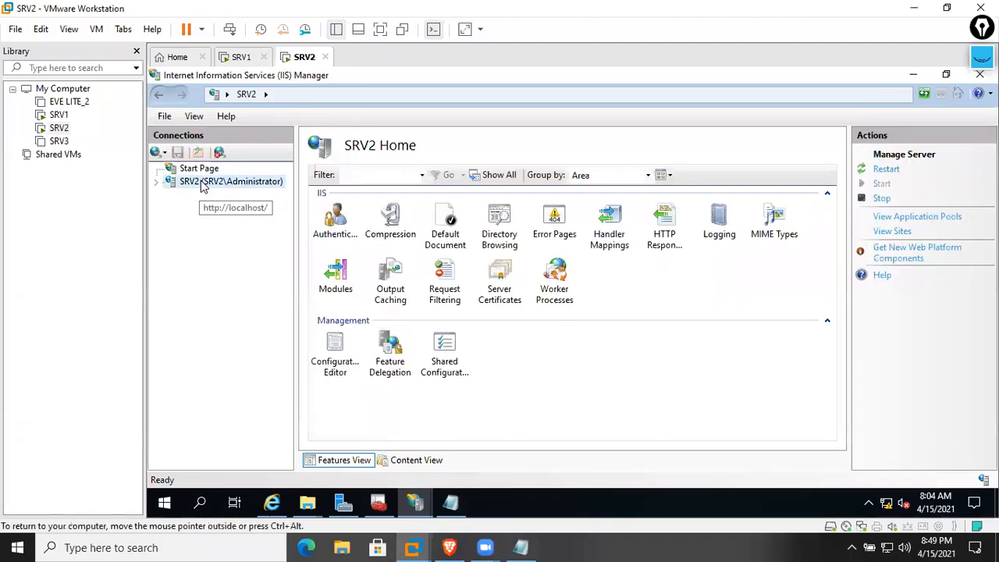
{"action": "double_click", "coordinate": [506, 290]}
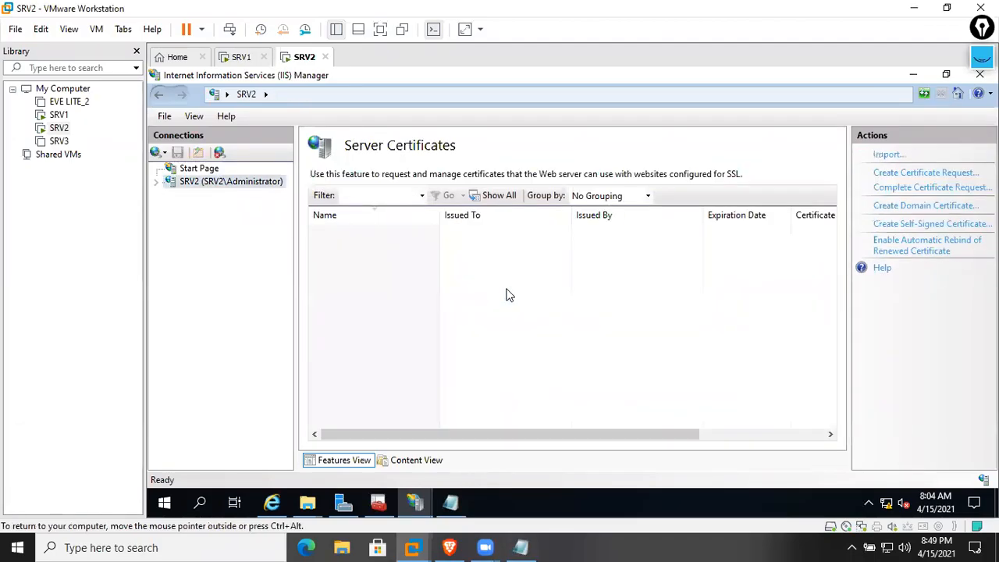
{"action": "left_click", "coordinate": [929, 188]}
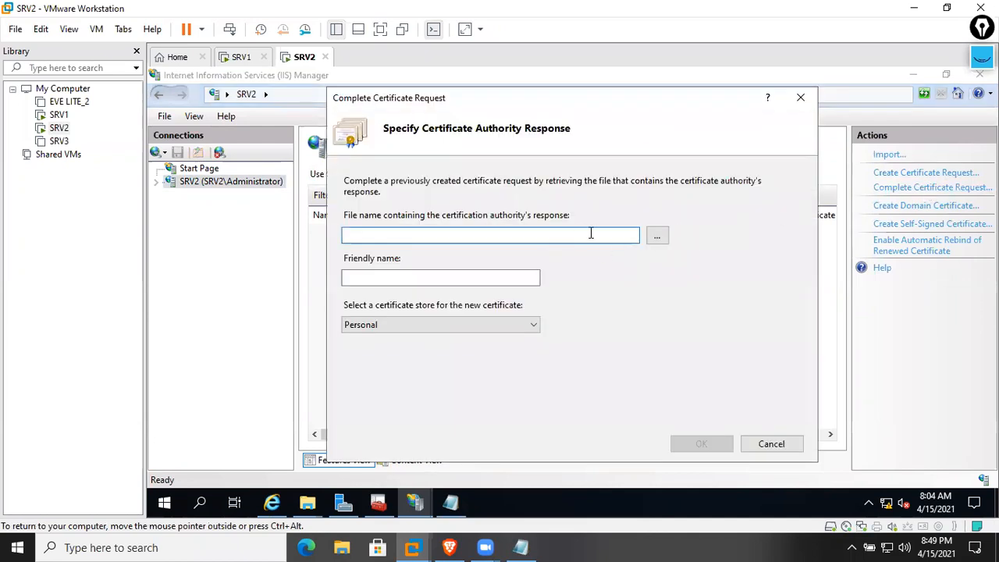
{"action": "left_click", "coordinate": [657, 235]}
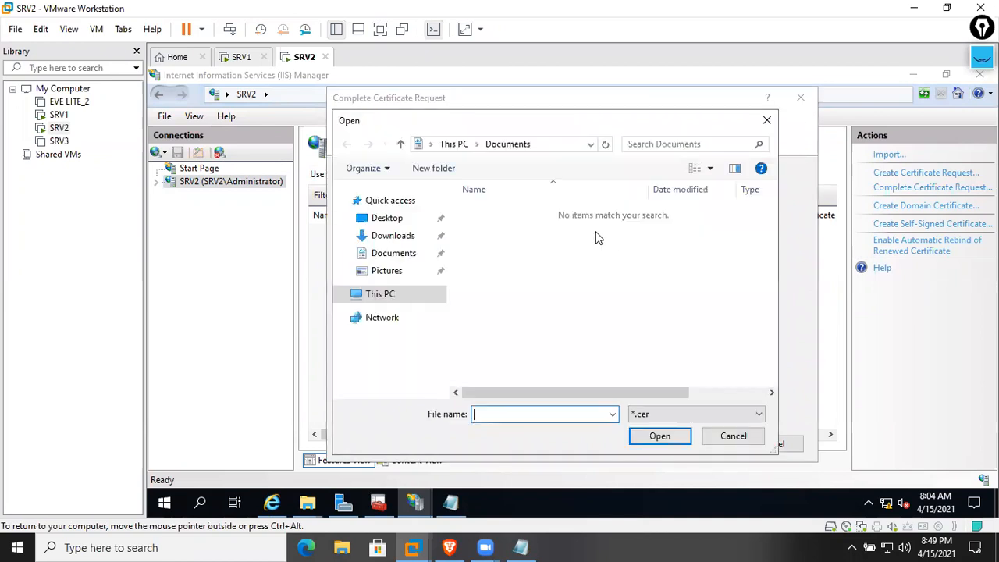
{"action": "left_click", "coordinate": [394, 235]}
{"action": "double_click", "coordinate": [490, 216]}
{"action": "left_click", "coordinate": [433, 280]}
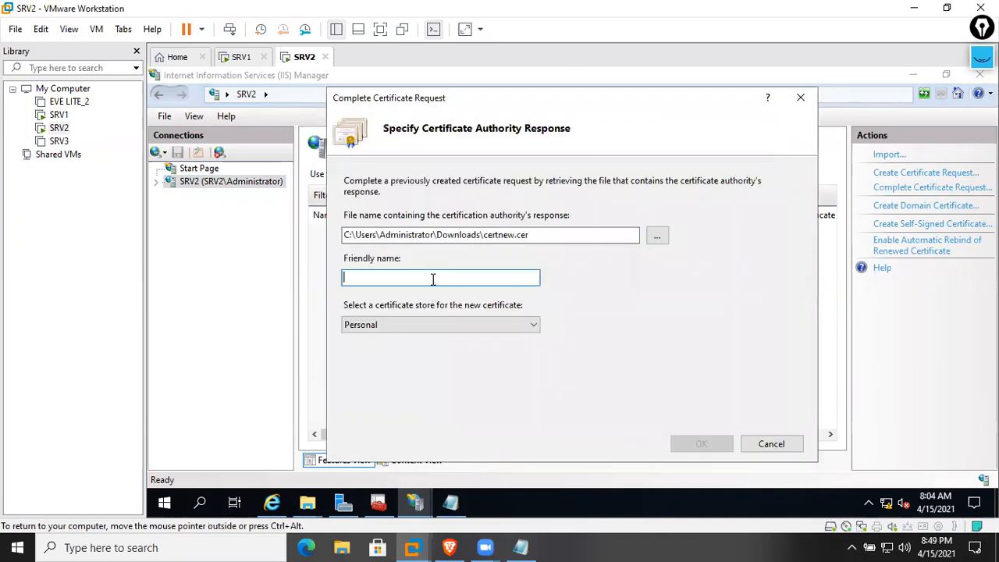
{"action": "type", "text": "www.cisco.com Cert"}
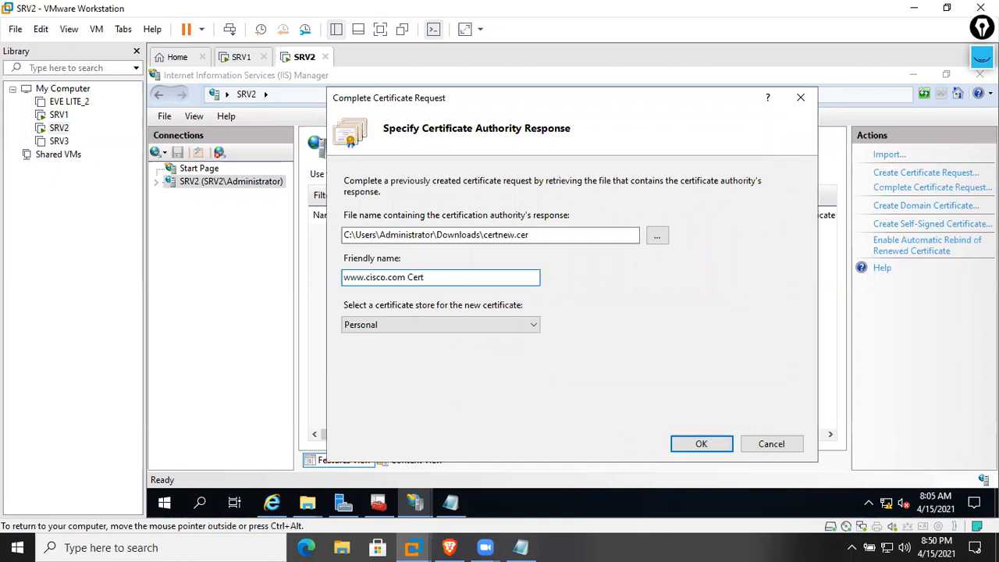
{"action": "left_click", "coordinate": [698, 444]}
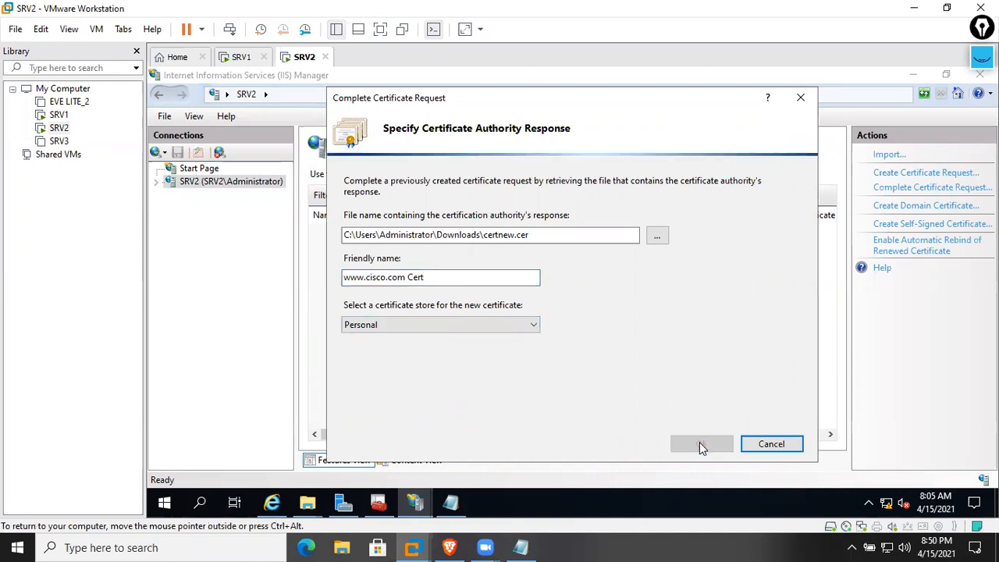
{"action": "left_click", "coordinate": [599, 341]}
{"action": "left_click", "coordinate": [497, 235]}
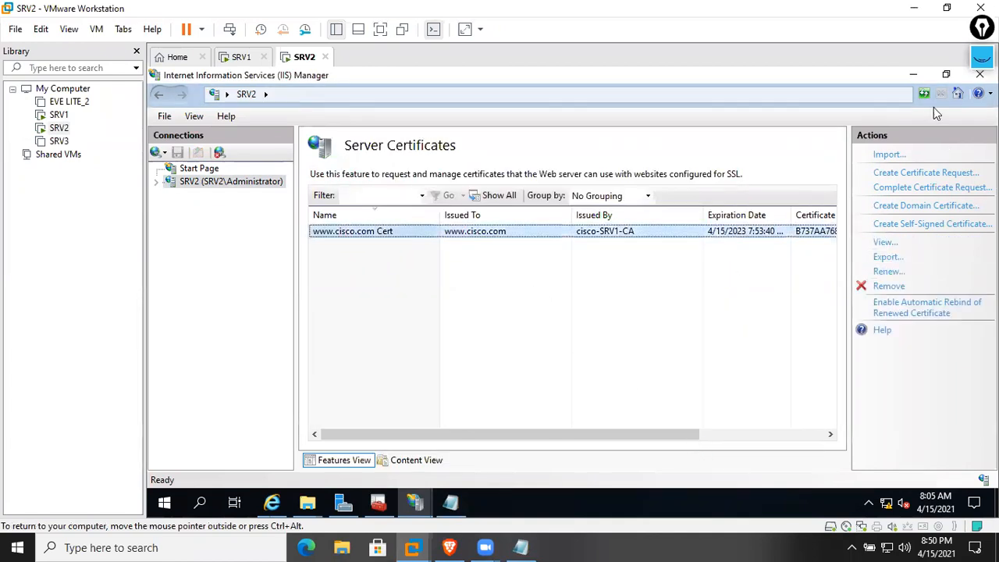
{"action": "right_click", "coordinate": [644, 233]}
{"action": "left_click", "coordinate": [693, 342]}
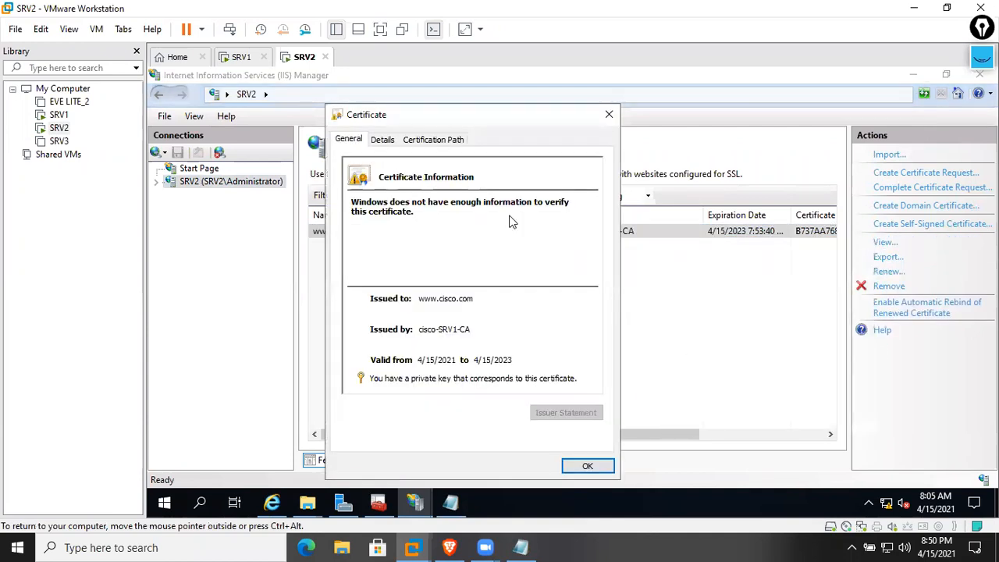
{"action": "left_click", "coordinate": [384, 140]}
{"action": "left_click", "coordinate": [421, 290]}
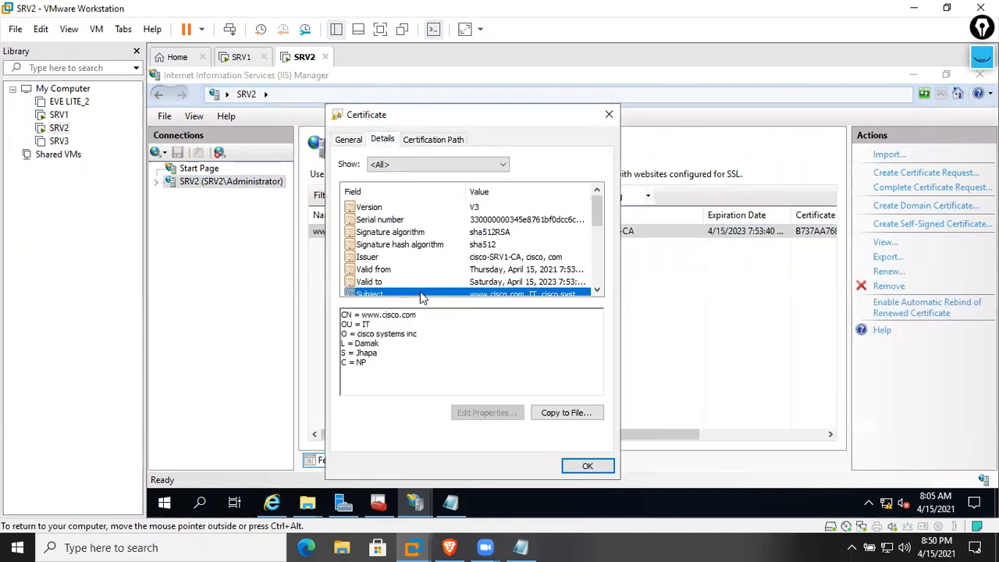
{"action": "left_click_drag", "start_coordinate": [386, 375], "coordinate": [319, 289]}
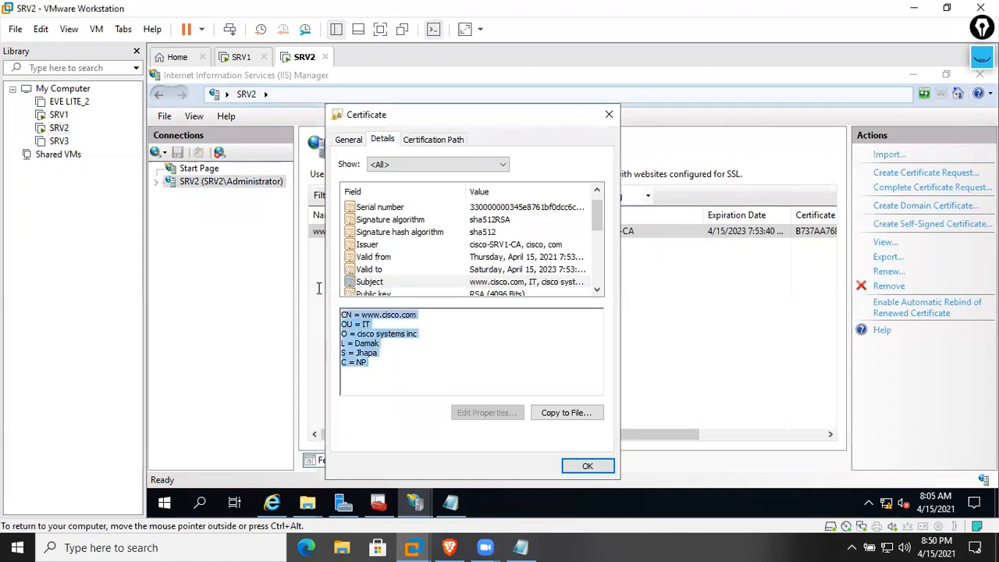
{"action": "left_click", "coordinate": [349, 142]}
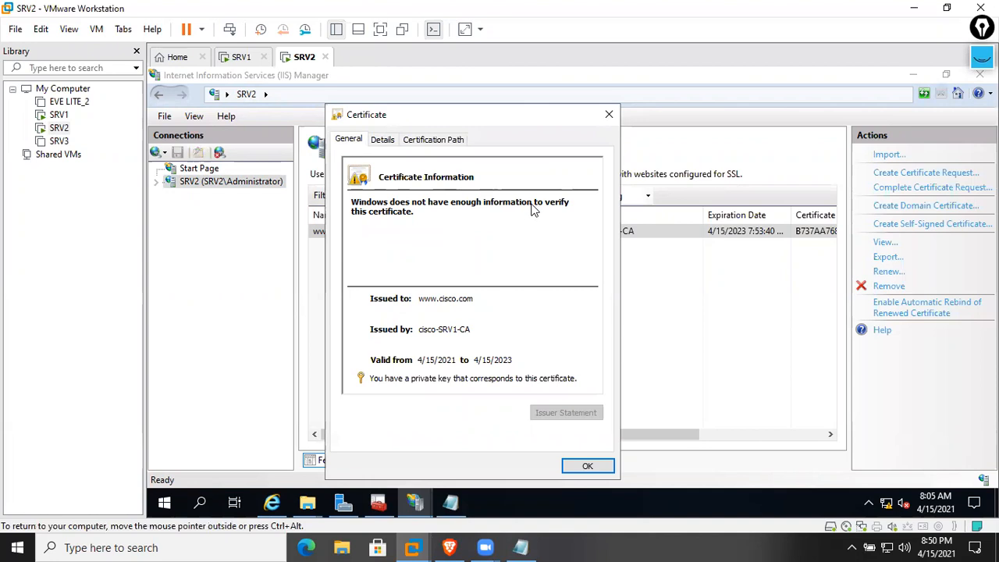
{"action": "left_click", "coordinate": [585, 465]}
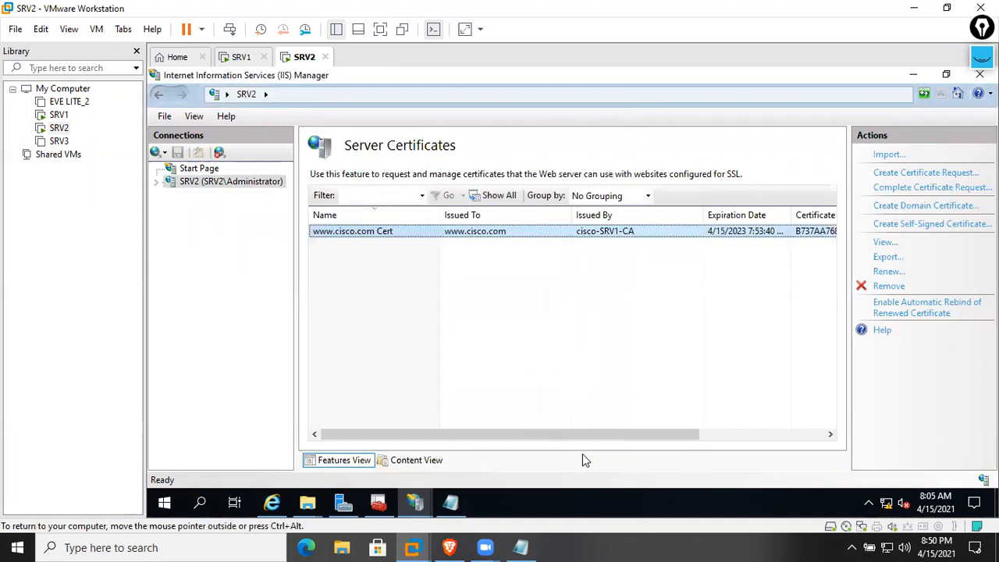
Open Default Web Site's bindings and begin a new https binding
{"action": "double_click", "coordinate": [231, 181]}
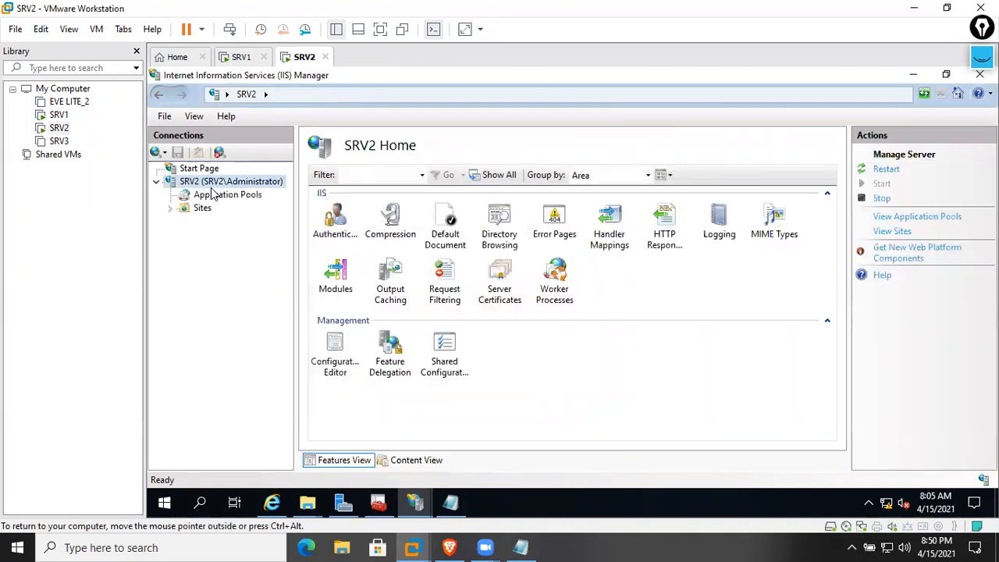
{"action": "double_click", "coordinate": [202, 208]}
{"action": "left_click", "coordinate": [218, 222]}
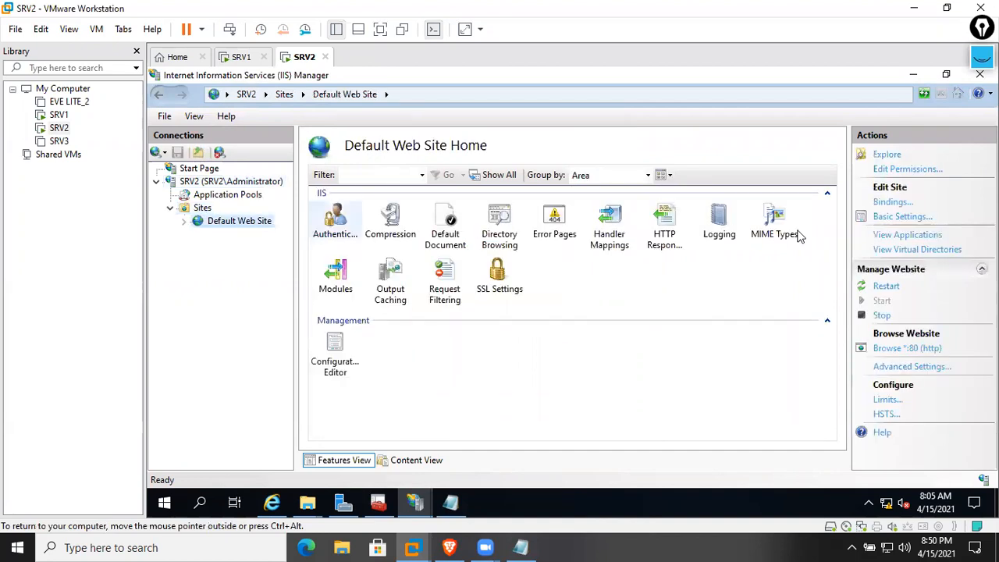
{"action": "left_click", "coordinate": [894, 203]}
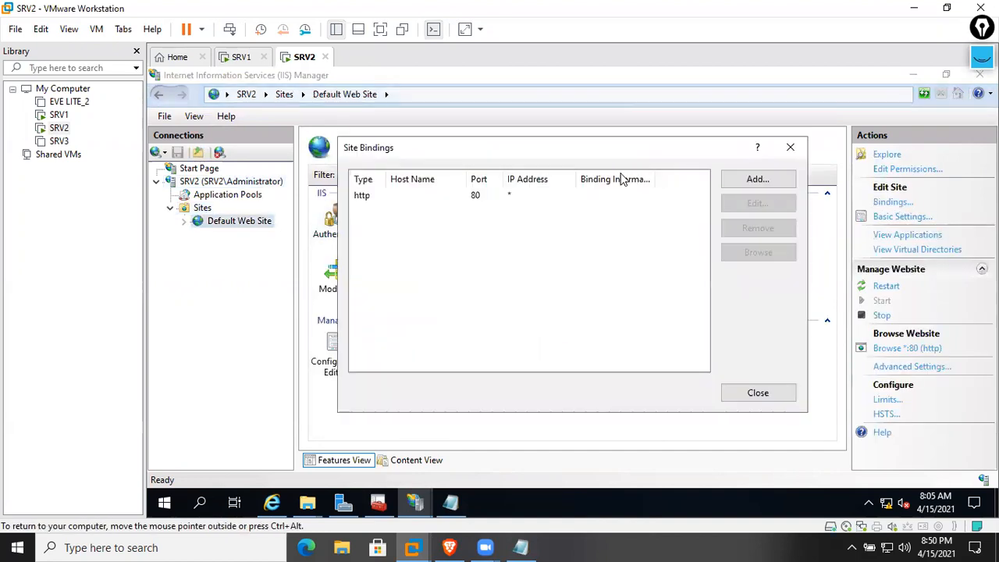
{"action": "left_click", "coordinate": [760, 179]}
{"action": "left_click", "coordinate": [466, 177]}
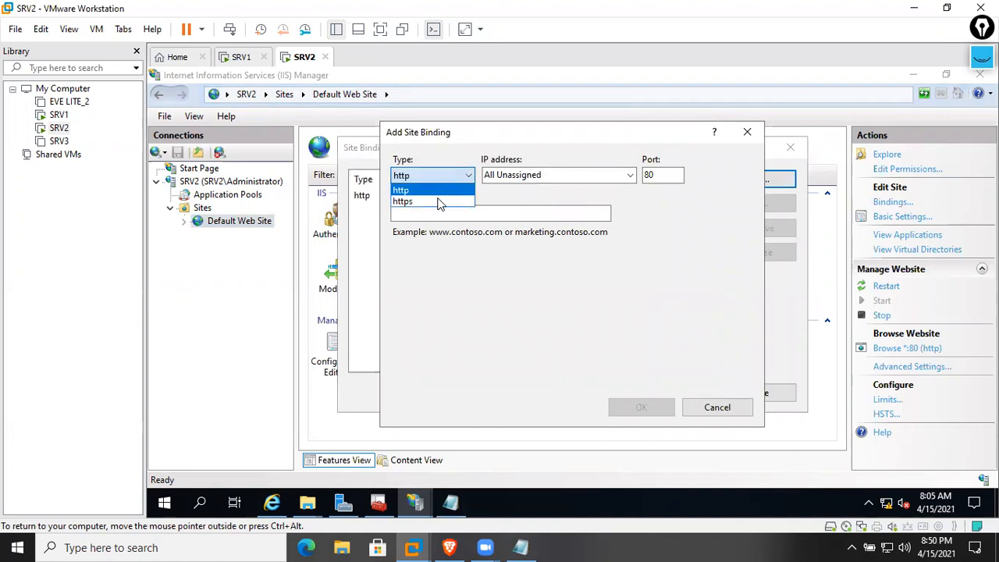
{"action": "left_click", "coordinate": [439, 197]}
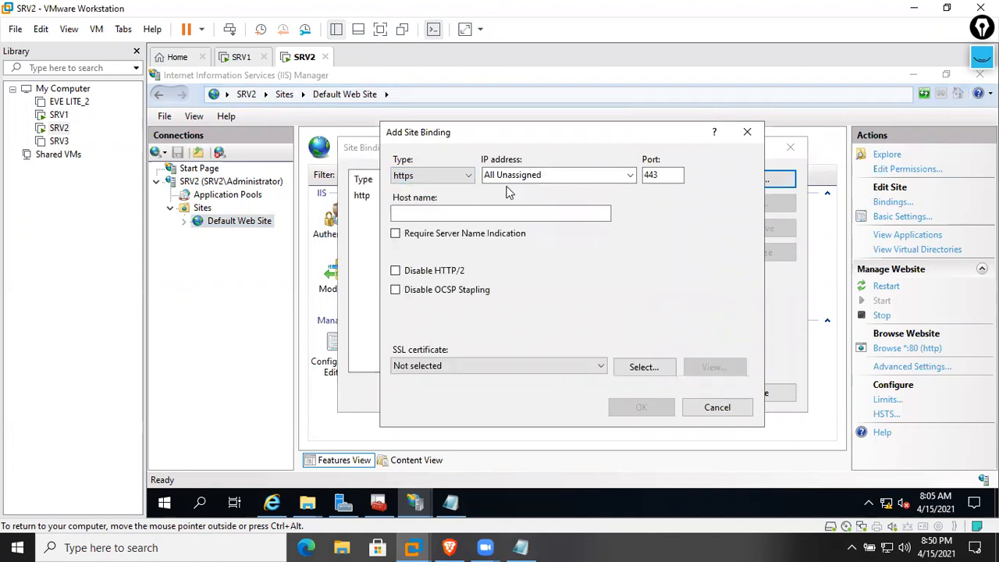
{"action": "left_click", "coordinate": [464, 367]}
{"action": "left_click", "coordinate": [450, 392]}
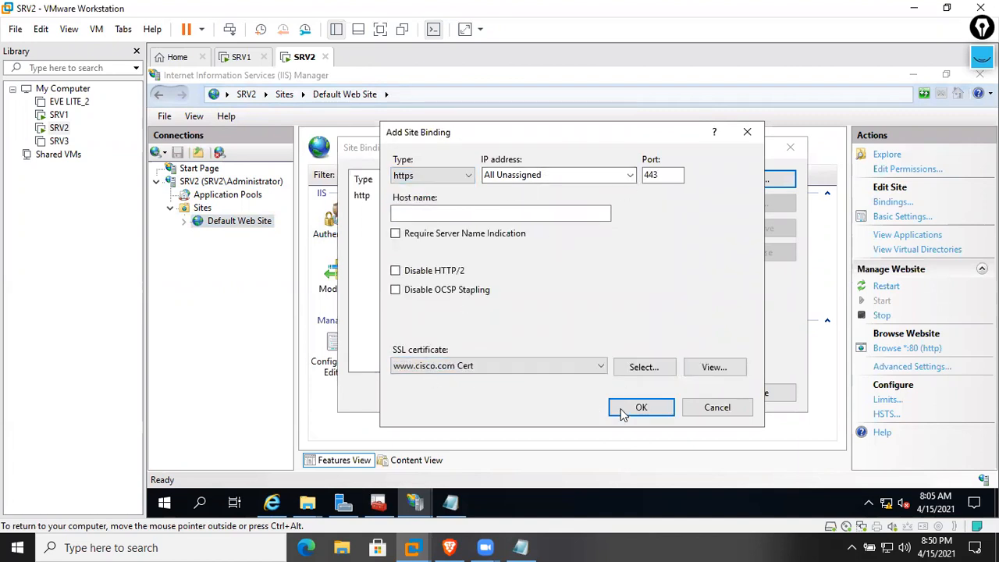
{"action": "left_click", "coordinate": [711, 368]}
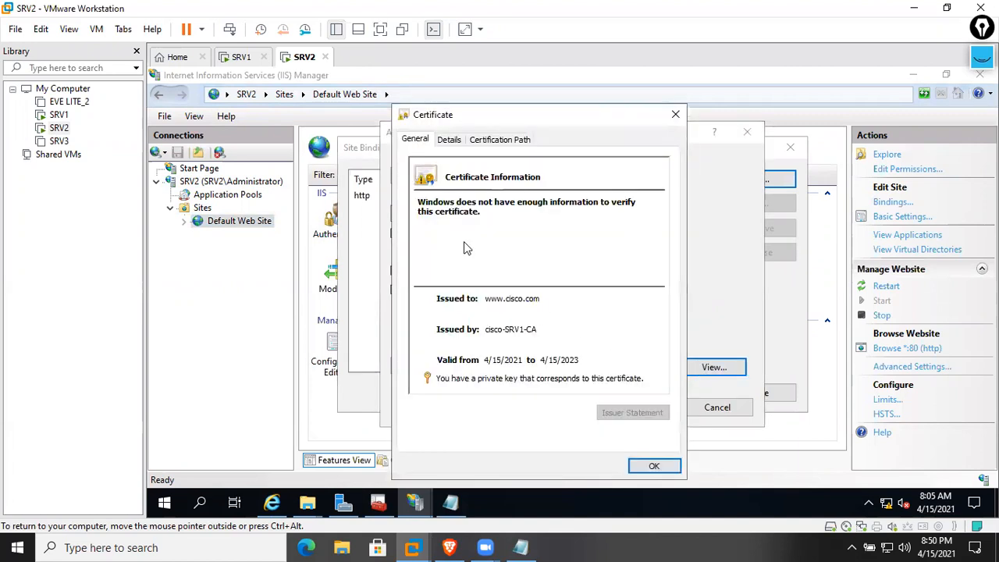
{"action": "left_click", "coordinate": [649, 467]}
{"action": "left_click", "coordinate": [645, 415]}
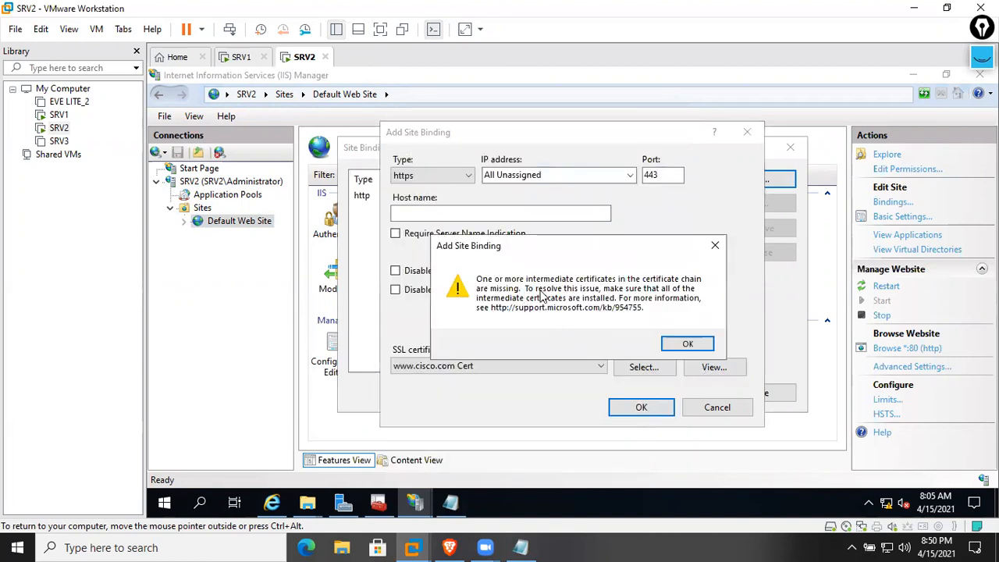
{"action": "left_click", "coordinate": [690, 344]}
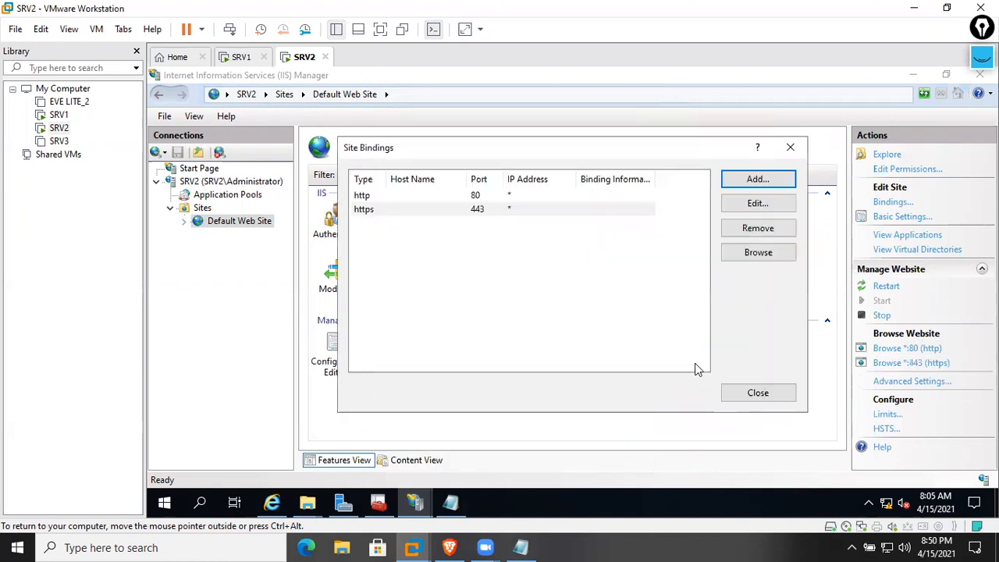
{"action": "left_click", "coordinate": [746, 394]}
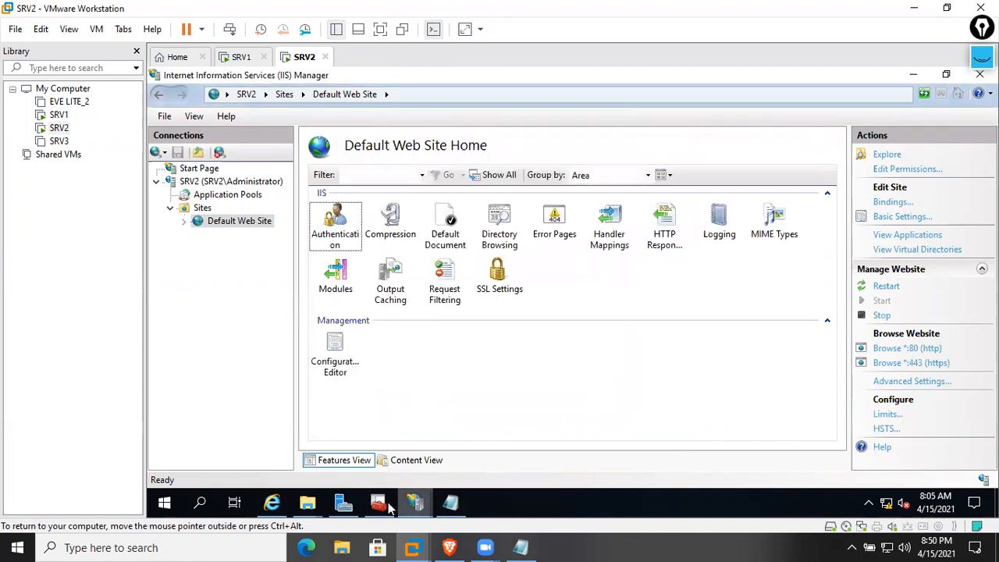
{"action": "left_click", "coordinate": [378, 502]}
{"action": "right_click", "coordinate": [363, 178]}
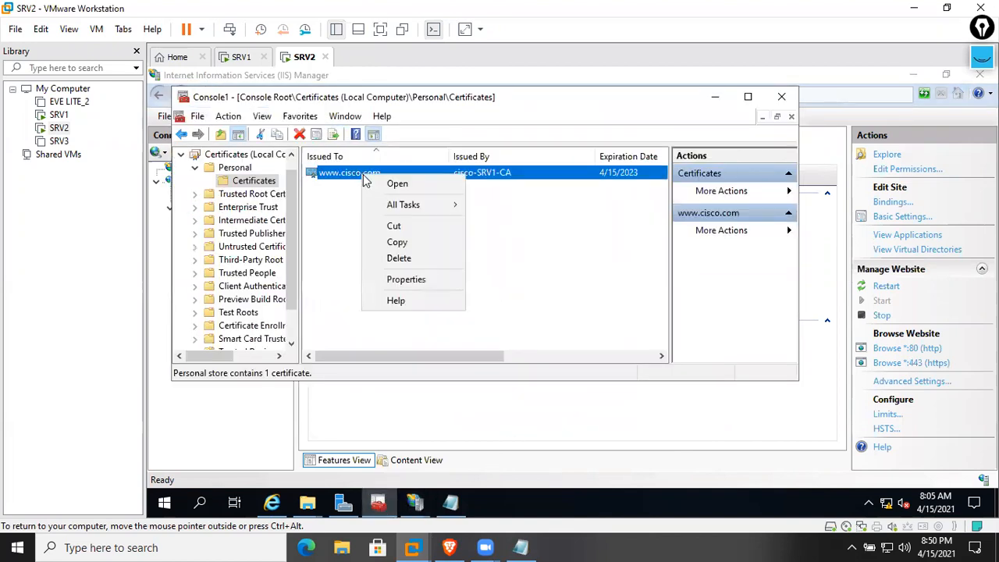
{"action": "left_click", "coordinate": [399, 258]}
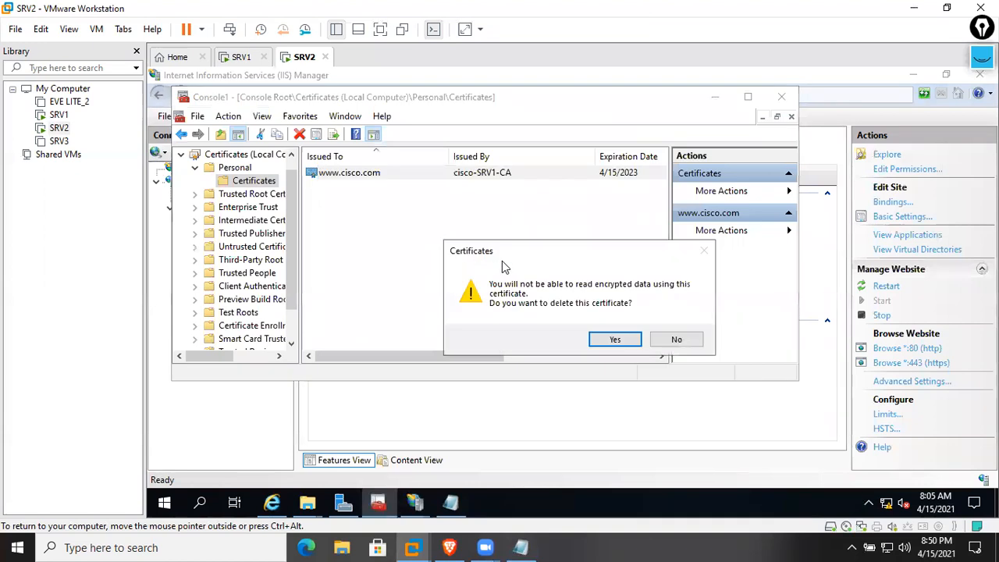
{"action": "left_click", "coordinate": [610, 338]}
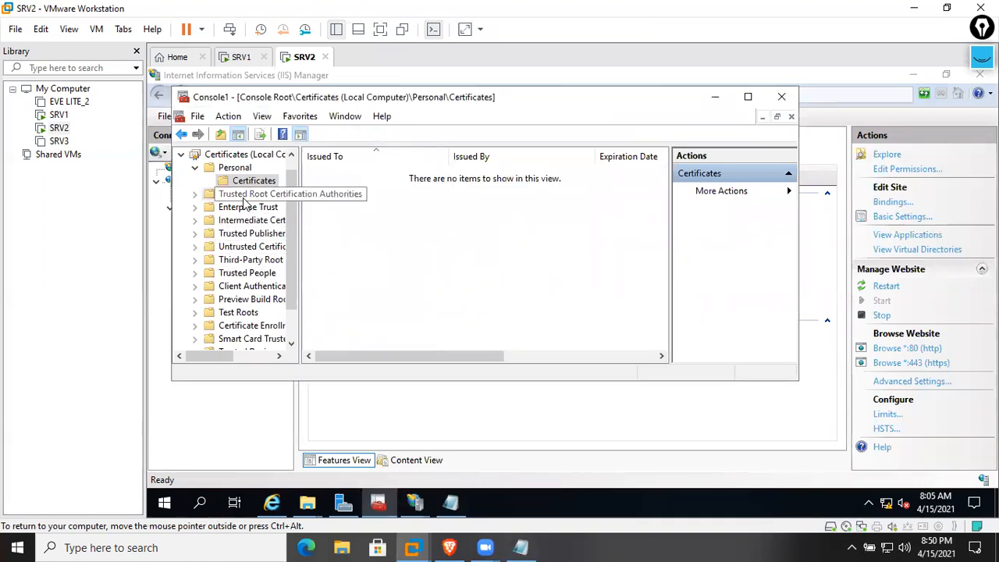
{"action": "double_click", "coordinate": [244, 194]}
{"action": "left_click", "coordinate": [250, 207]}
{"action": "left_click", "coordinate": [359, 229]}
{"action": "scroll", "coordinate": [361, 250], "scroll_direction": "down", "scroll_amount": 2}
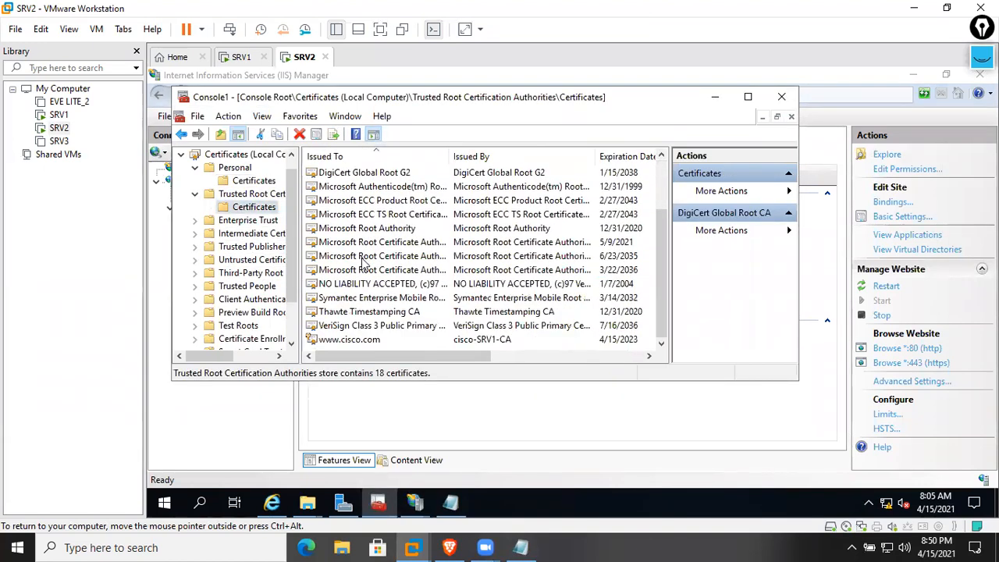
{"action": "left_click", "coordinate": [355, 339]}
{"action": "right_click", "coordinate": [356, 338]}
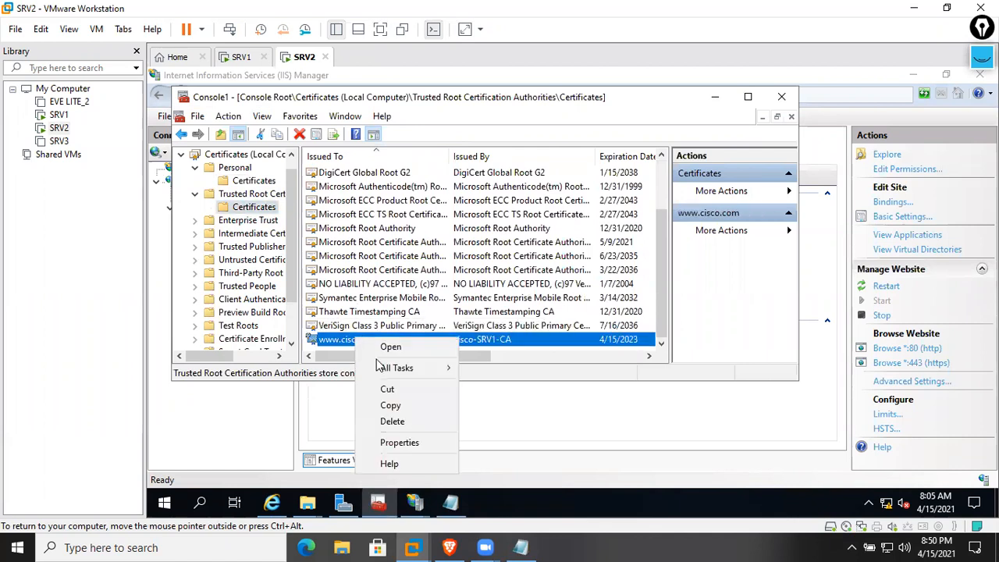
{"action": "left_click", "coordinate": [410, 420]}
{"action": "left_click", "coordinate": [629, 361]}
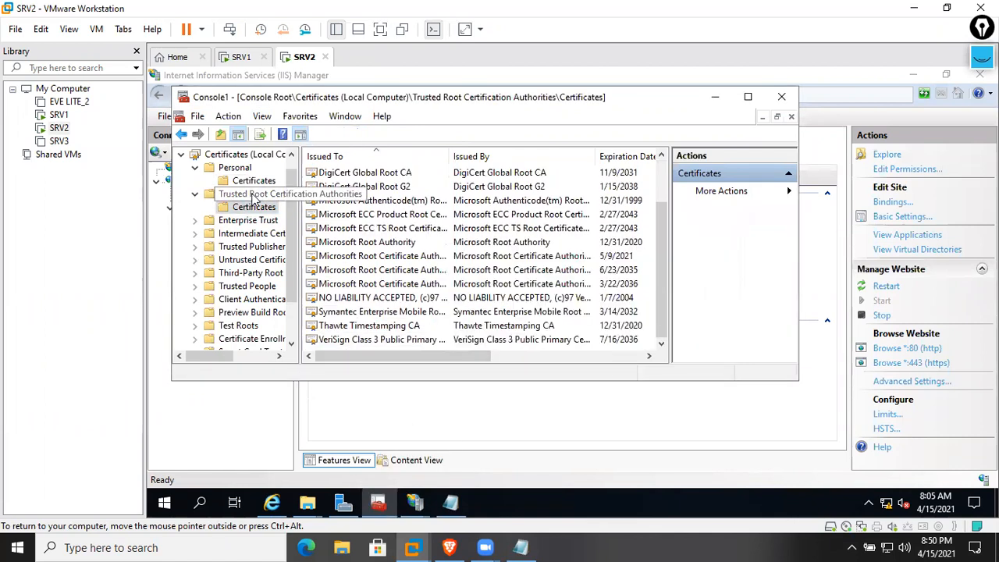
{"action": "right_click", "coordinate": [273, 208]}
Import Downloads\certnew into Trusted Root Certification Authorities
{"action": "mouse_move", "coordinate": [303, 217]}
{"action": "left_click", "coordinate": [441, 213]}
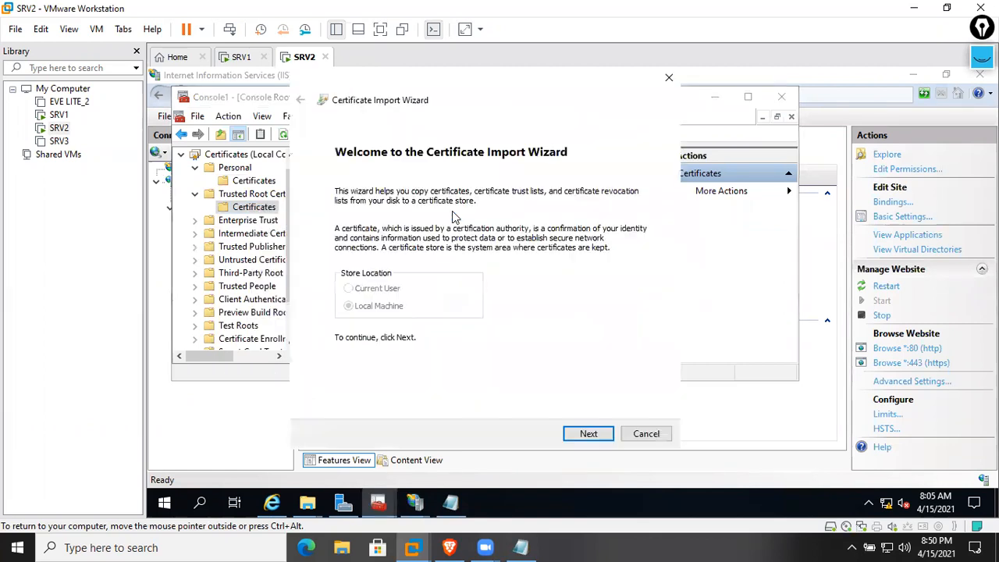
{"action": "left_click", "coordinate": [581, 433]}
{"action": "left_click", "coordinate": [605, 218]}
{"action": "left_click", "coordinate": [356, 215]}
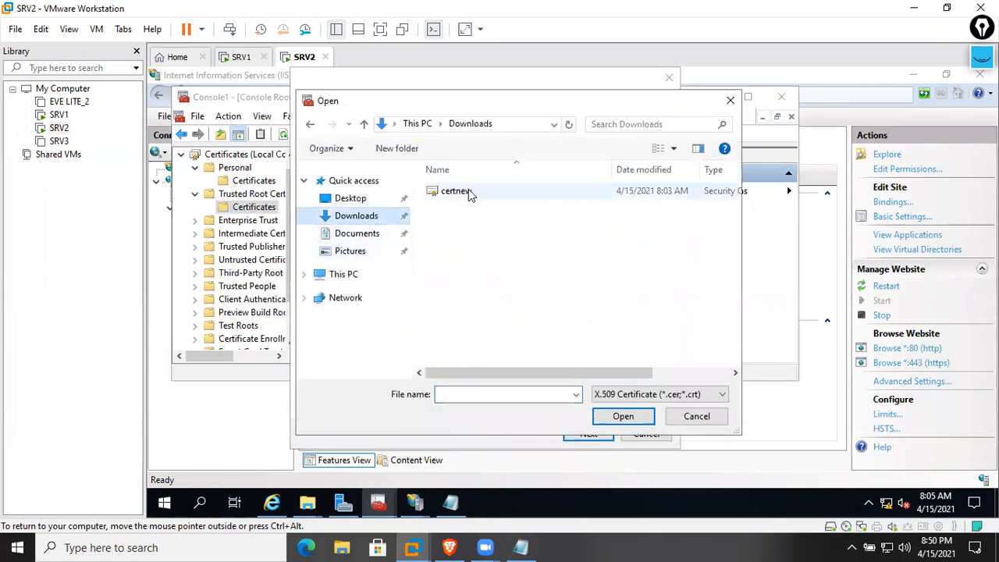
{"action": "double_click", "coordinate": [468, 190]}
{"action": "left_click", "coordinate": [598, 434]}
{"action": "left_click", "coordinate": [598, 435]}
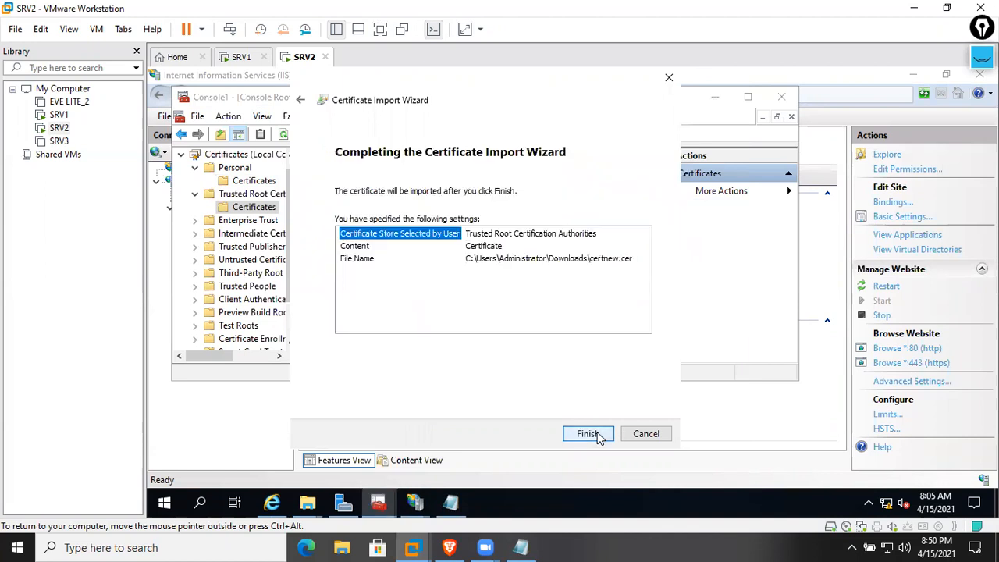
{"action": "left_click", "coordinate": [598, 435]}
{"action": "left_click", "coordinate": [624, 337]}
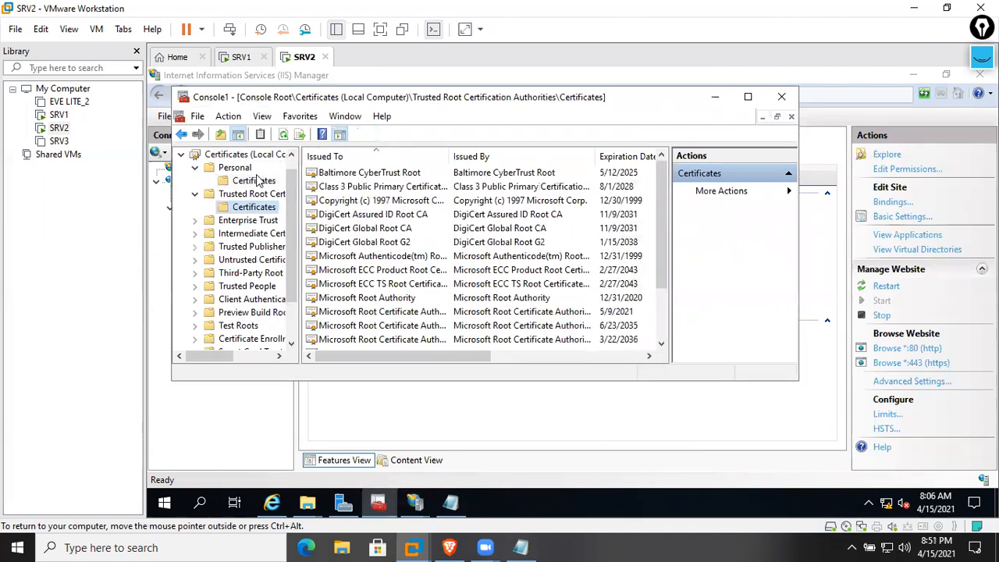
{"action": "left_click", "coordinate": [255, 181]}
{"action": "right_click", "coordinate": [374, 173]}
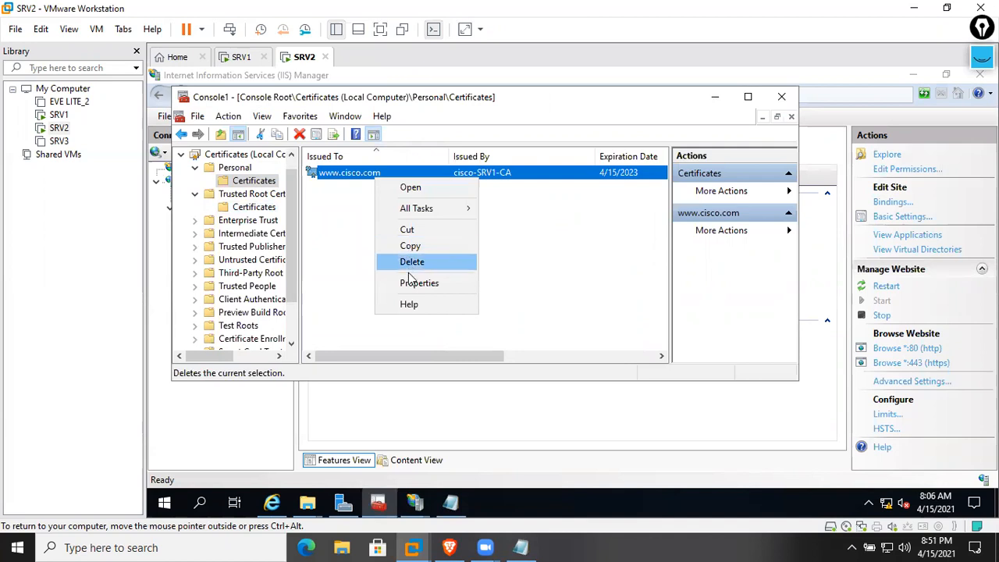
{"action": "left_click", "coordinate": [416, 283]}
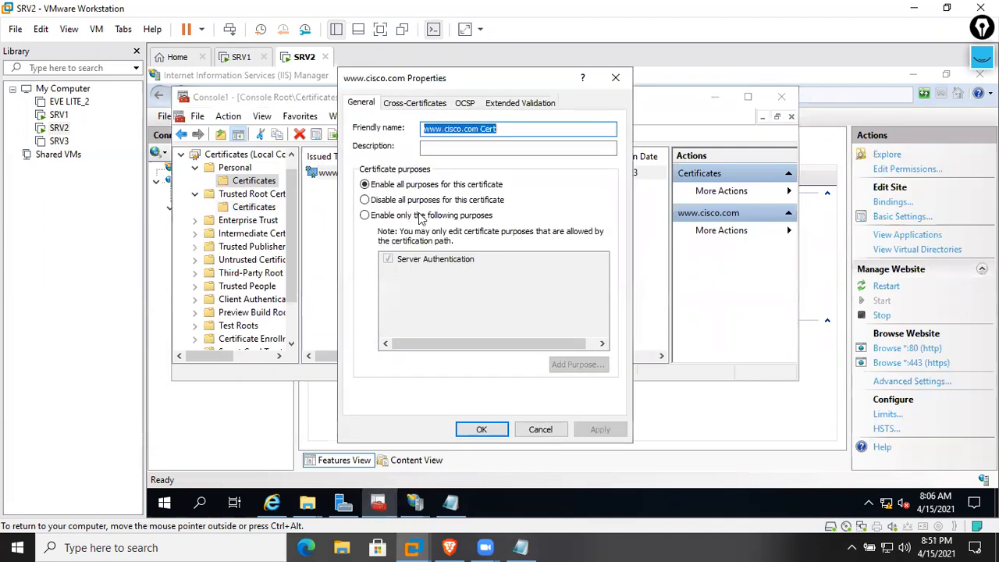
{"action": "left_click", "coordinate": [542, 431]}
{"action": "double_click", "coordinate": [479, 182]}
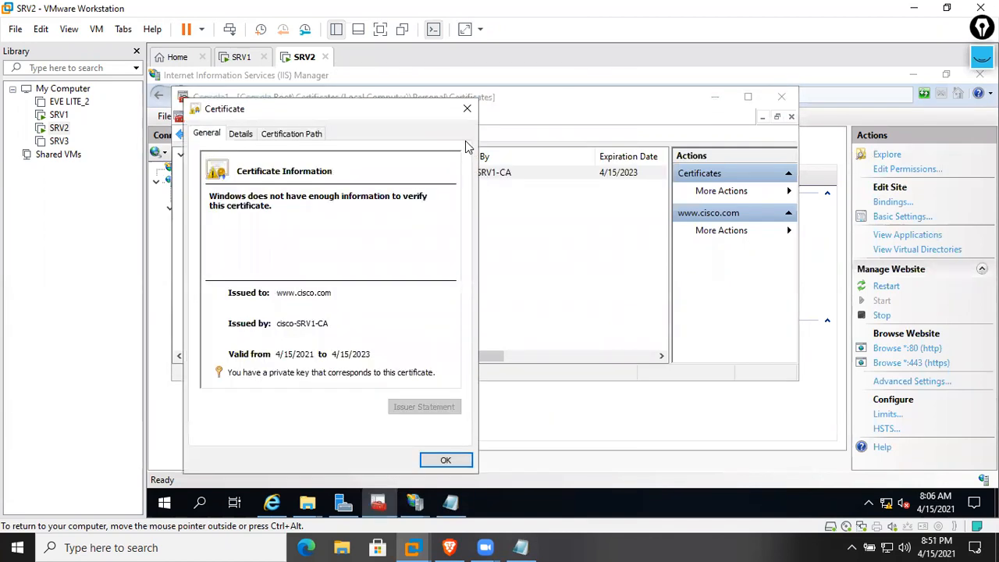
{"action": "left_click", "coordinate": [438, 460]}
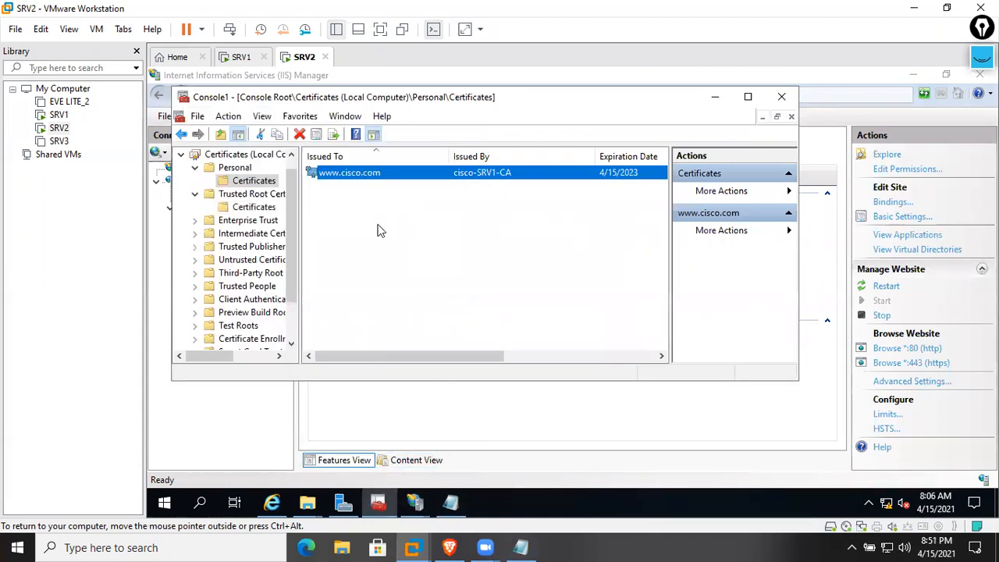
Close the certificates console without saving Console1 settings
{"action": "left_click", "coordinate": [253, 208]}
{"action": "left_click", "coordinate": [782, 96]}
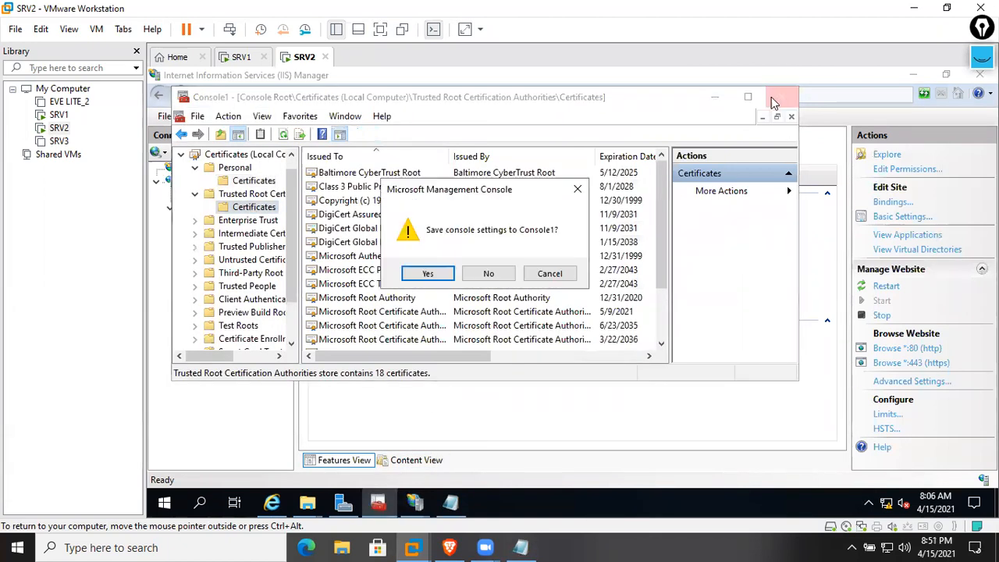
{"action": "left_click", "coordinate": [490, 273]}
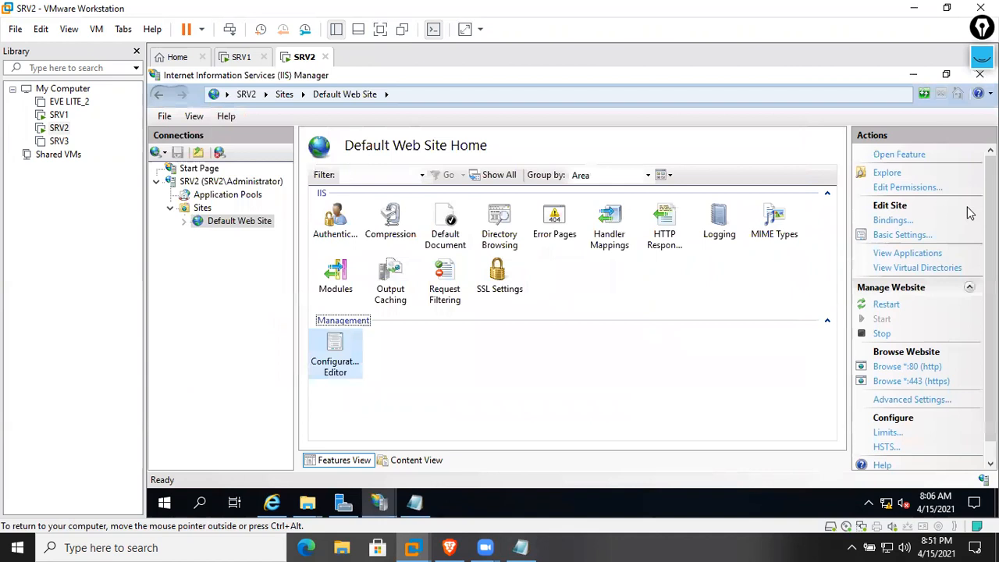
{"action": "left_click", "coordinate": [895, 222]}
{"action": "left_click", "coordinate": [528, 209]}
{"action": "left_click", "coordinate": [761, 393]}
{"action": "left_click", "coordinate": [272, 502]}
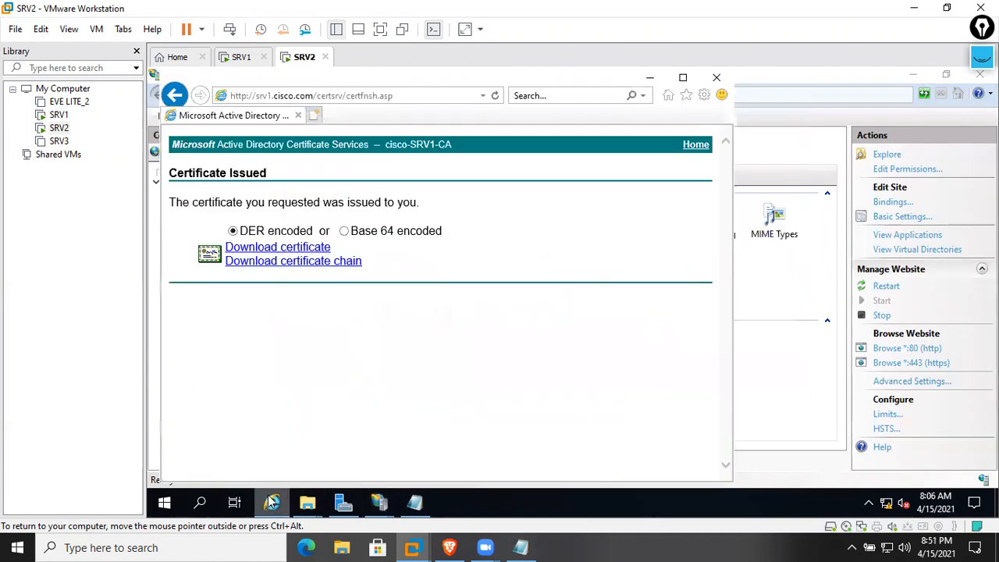
{"action": "left_click", "coordinate": [320, 116]}
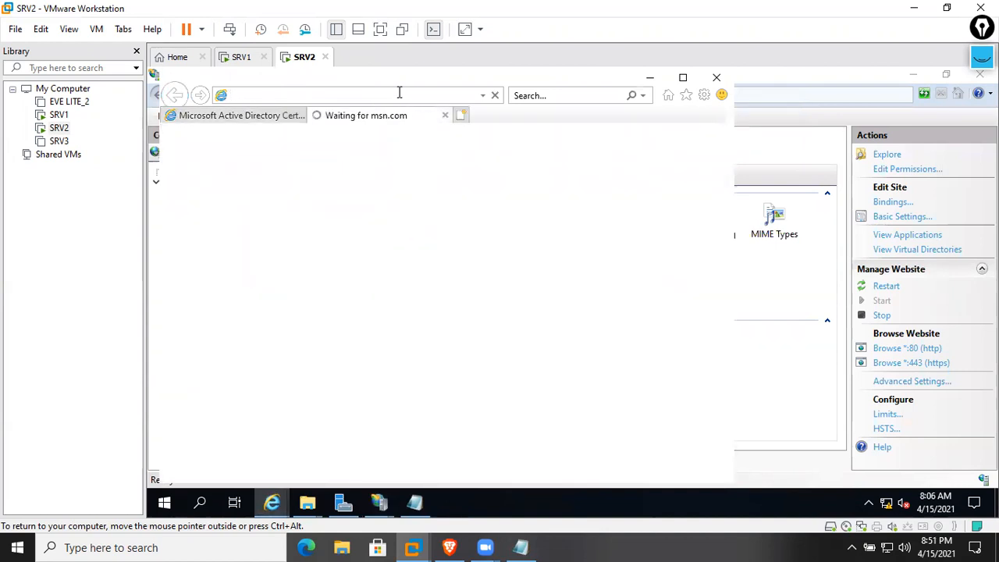
{"action": "type", "text": "https"}
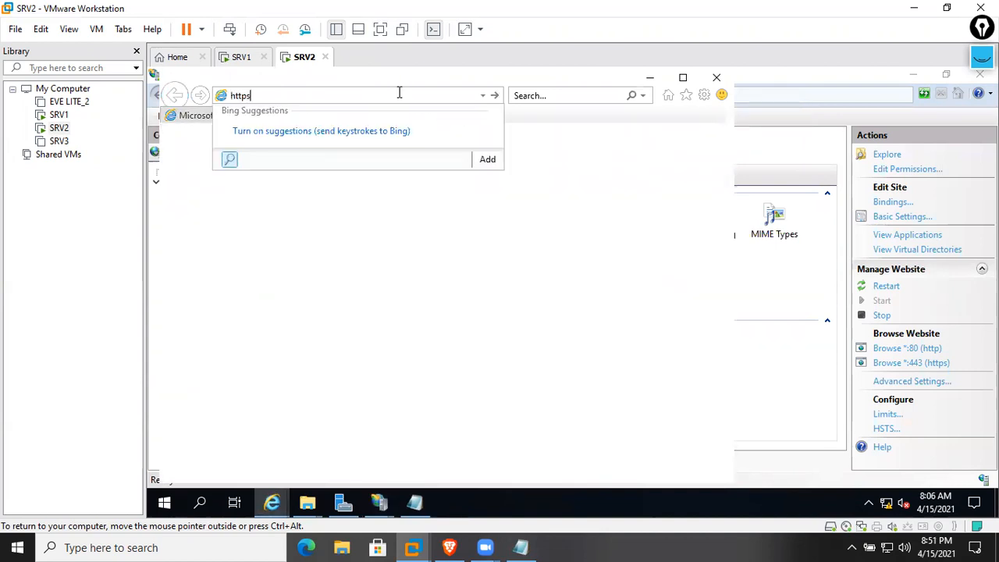
{"action": "type", "text": "://www.cisco.com"}
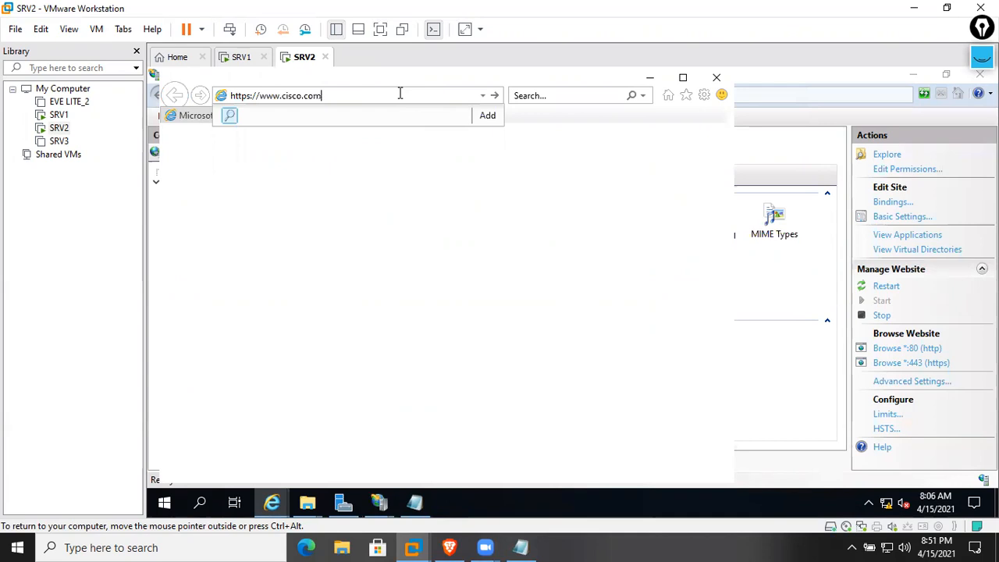
{"action": "key", "text": "Return"}
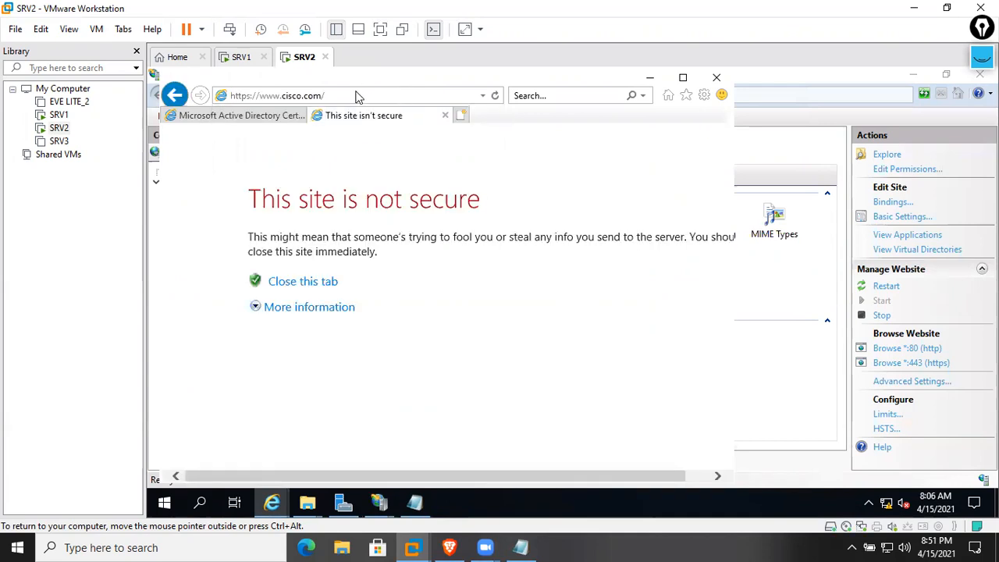
{"action": "left_click", "coordinate": [330, 307]}
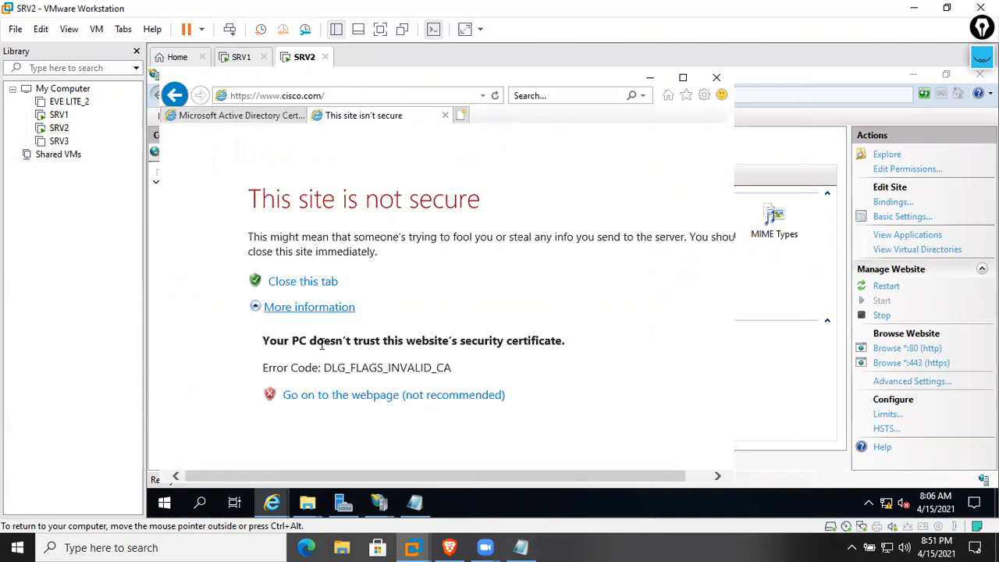
{"action": "left_click", "coordinate": [353, 397]}
{"action": "left_click", "coordinate": [599, 322]}
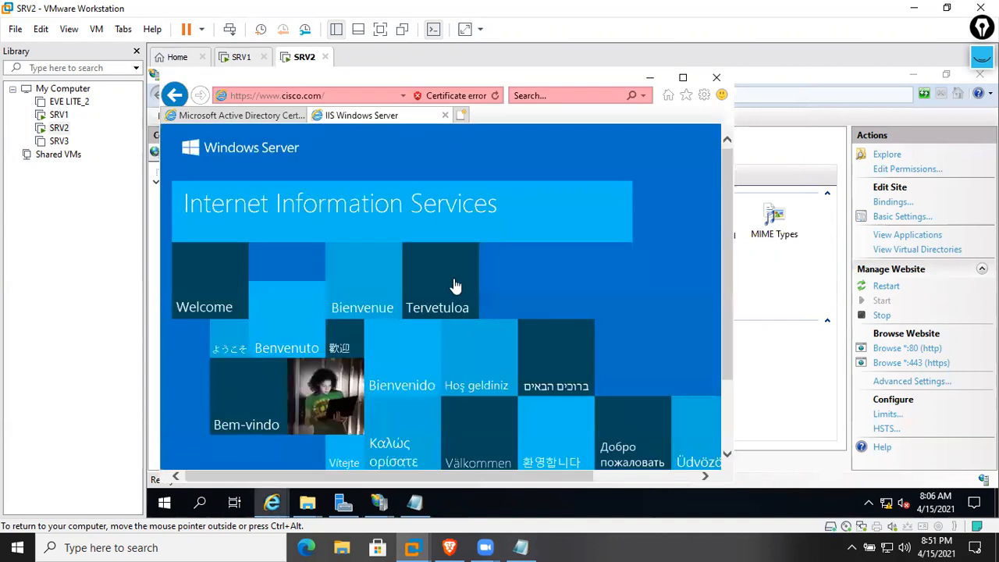
{"action": "left_click", "coordinate": [468, 96]}
{"action": "left_click", "coordinate": [388, 287]}
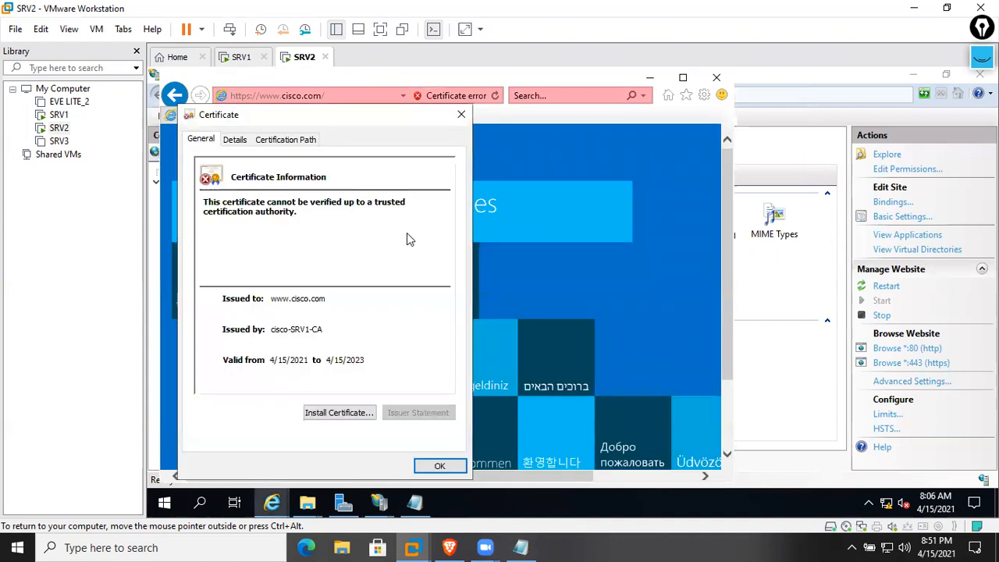
Install the site's certificate into Trusted Root Certification Authorities
{"action": "left_click", "coordinate": [339, 412]}
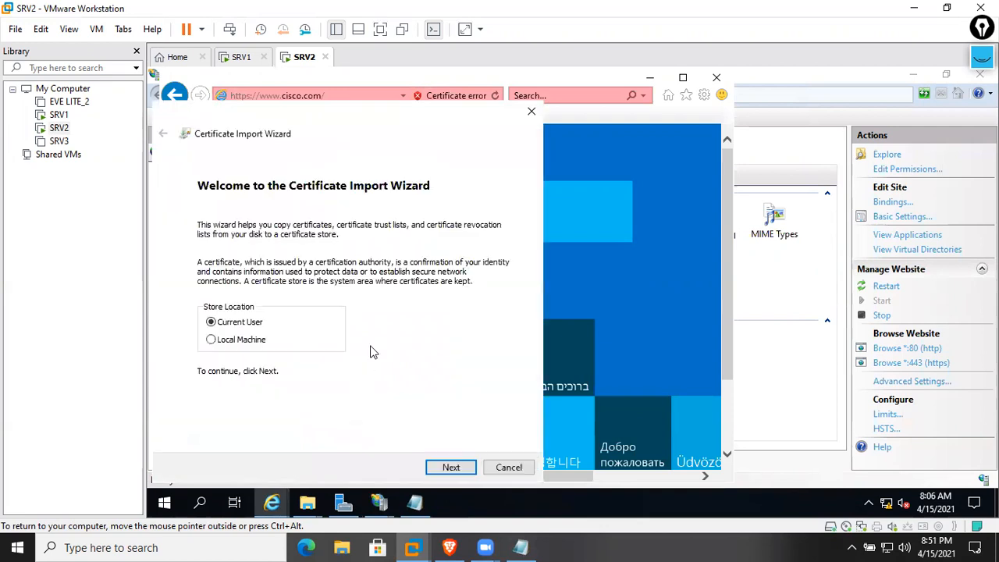
{"action": "left_click", "coordinate": [442, 466]}
{"action": "left_click", "coordinate": [344, 282]}
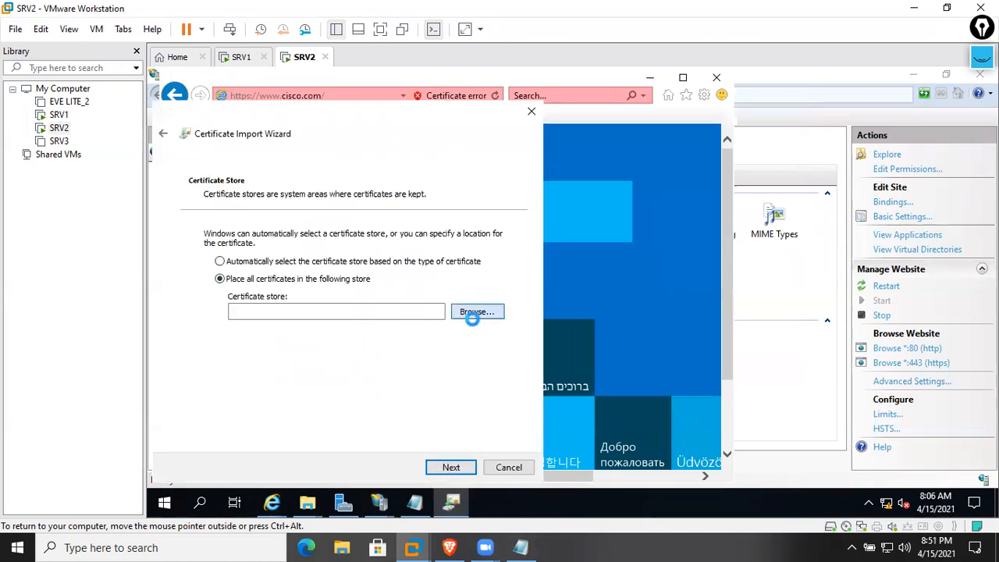
{"action": "left_click", "coordinate": [473, 312]}
{"action": "left_click", "coordinate": [242, 201]}
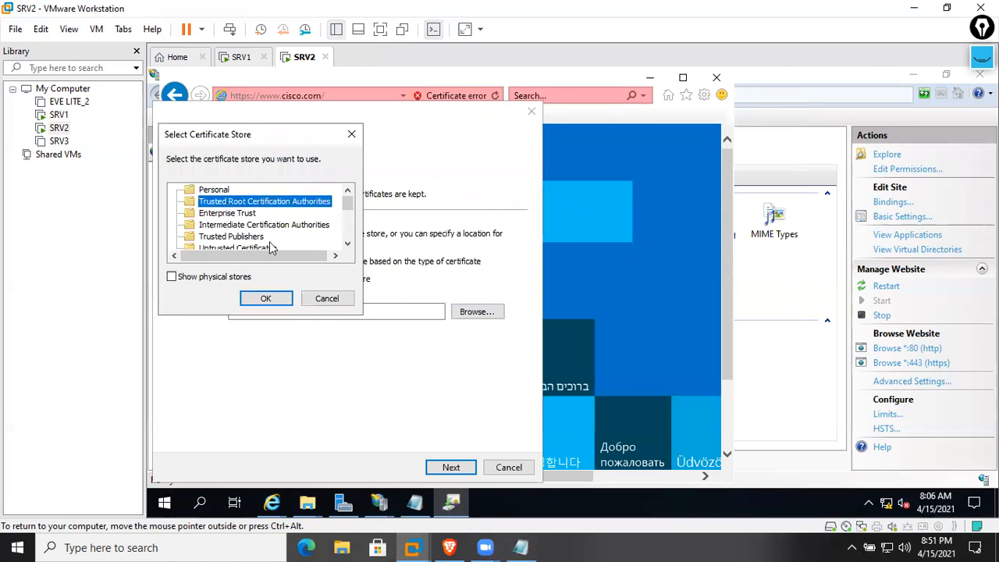
{"action": "left_click", "coordinate": [269, 300]}
{"action": "left_click", "coordinate": [452, 468]}
{"action": "left_click", "coordinate": [453, 468]}
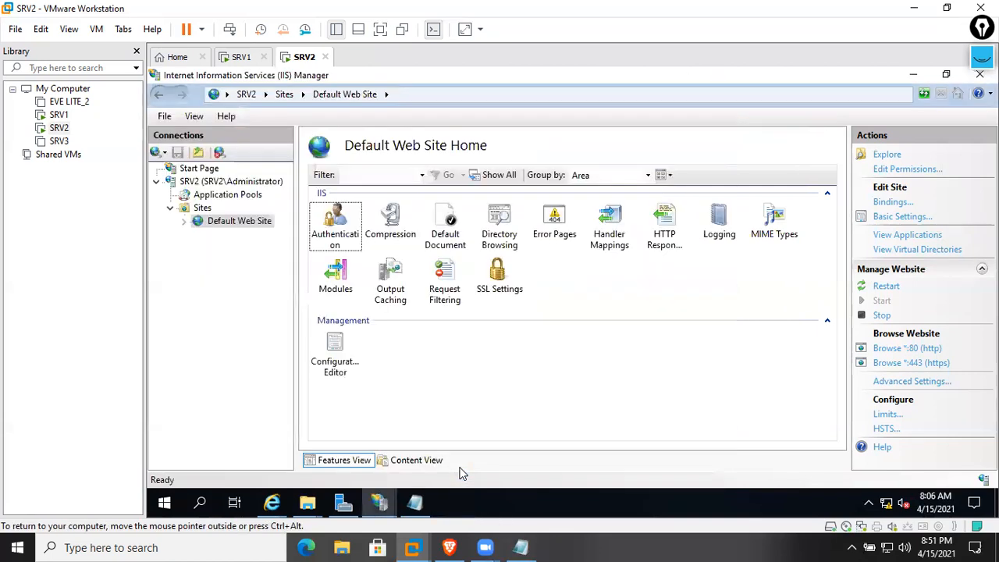
{"action": "left_click", "coordinate": [616, 344]}
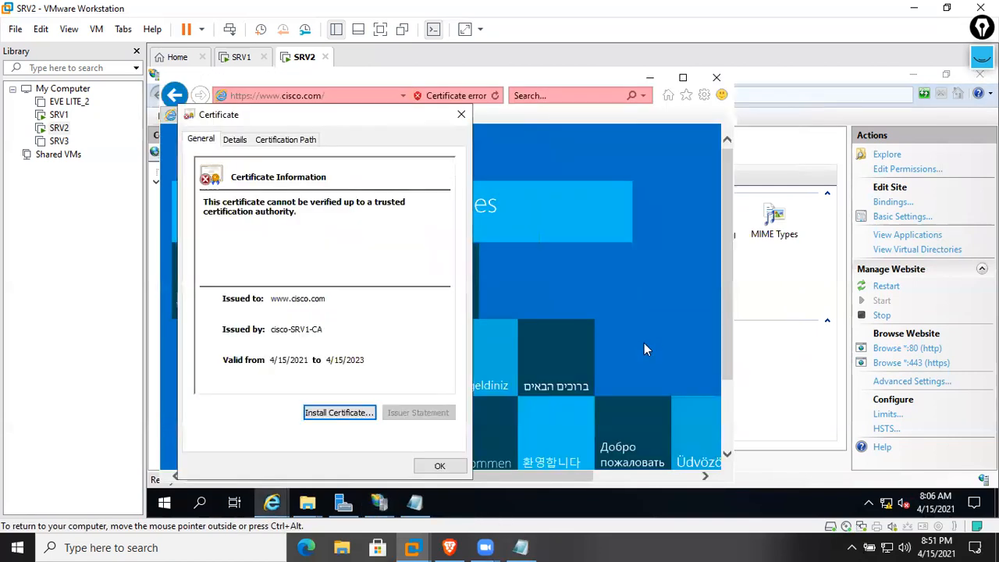
{"action": "left_click", "coordinate": [456, 464]}
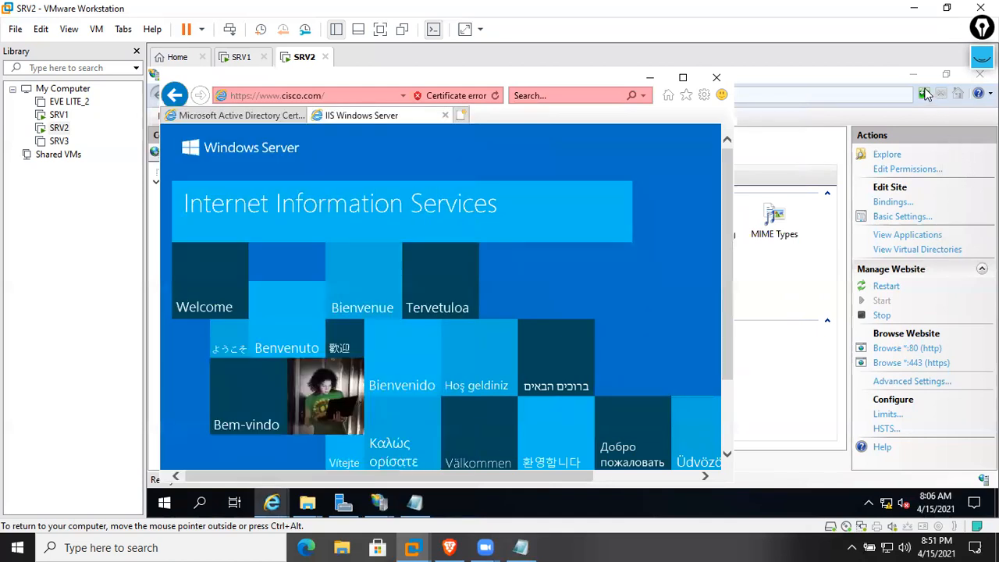
Restart the SRV2 web server in IIS Manager
{"action": "left_click", "coordinate": [926, 94]}
{"action": "left_click", "coordinate": [228, 181]}
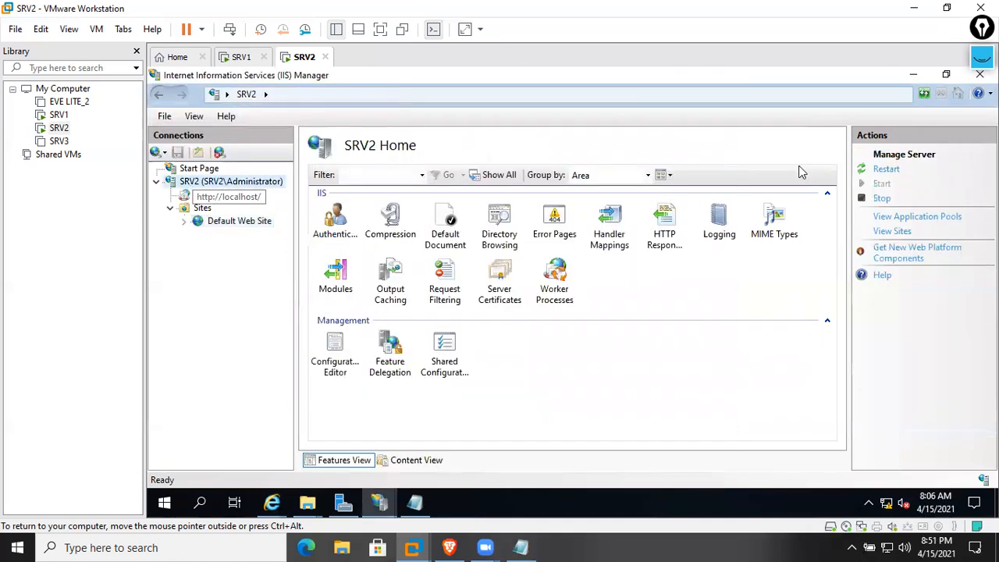
{"action": "left_click", "coordinate": [884, 169]}
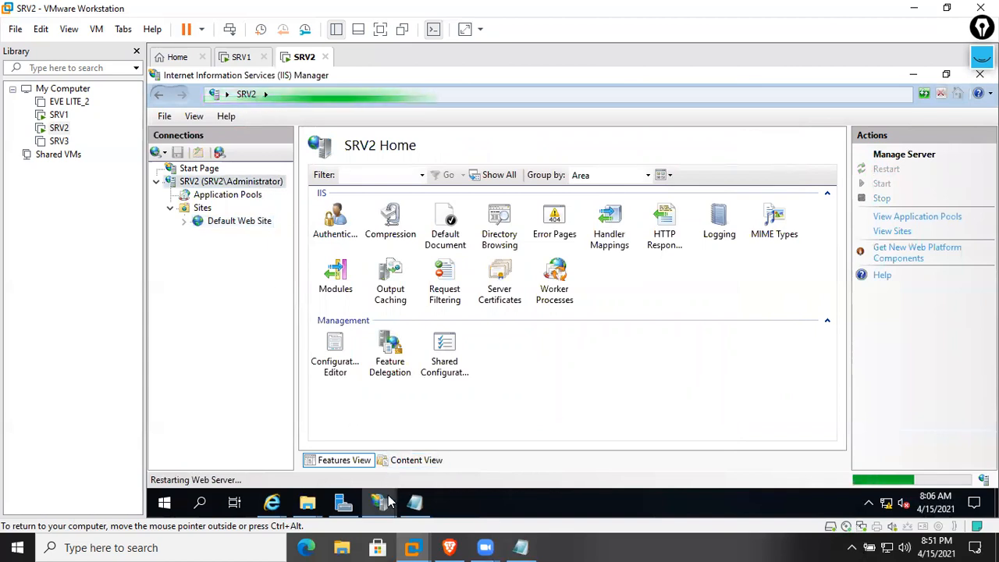
Recheck the site in SRV2's browser, declining to leave the secure connection
{"action": "mouse_move", "coordinate": [272, 502]}
{"action": "left_click", "coordinate": [374, 449]}
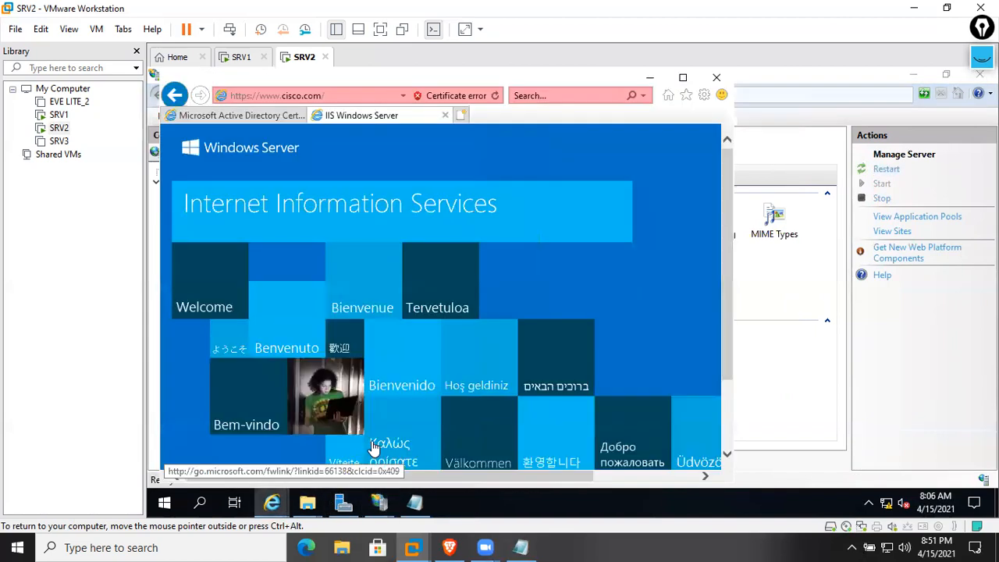
{"action": "right_click", "coordinate": [486, 138]}
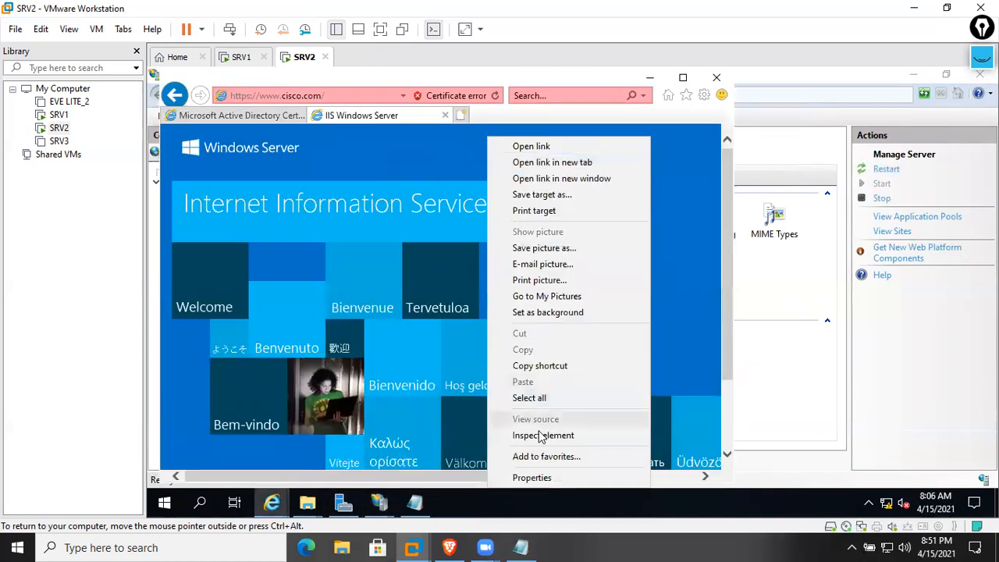
{"action": "right_click", "coordinate": [694, 188]}
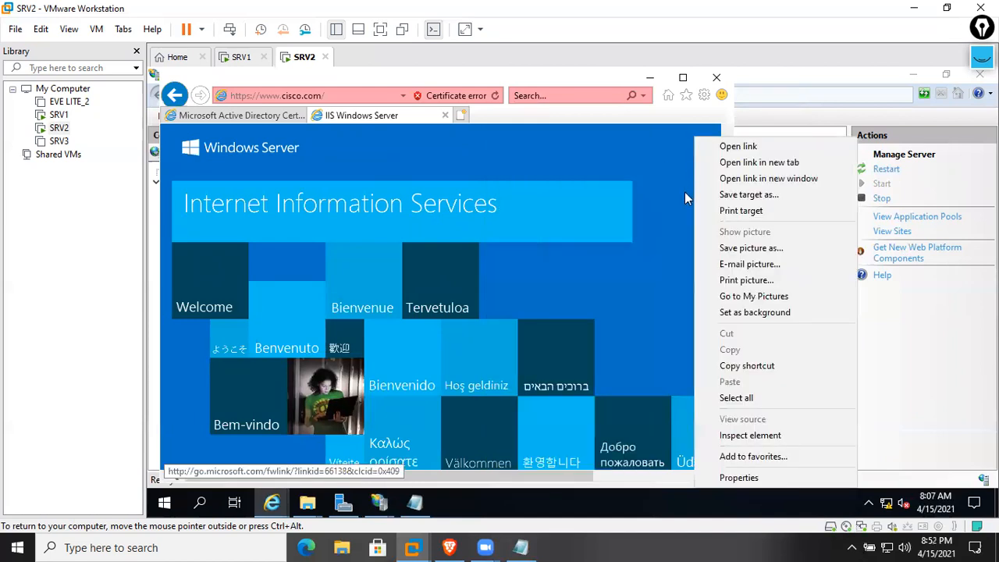
{"action": "left_click", "coordinate": [633, 365]}
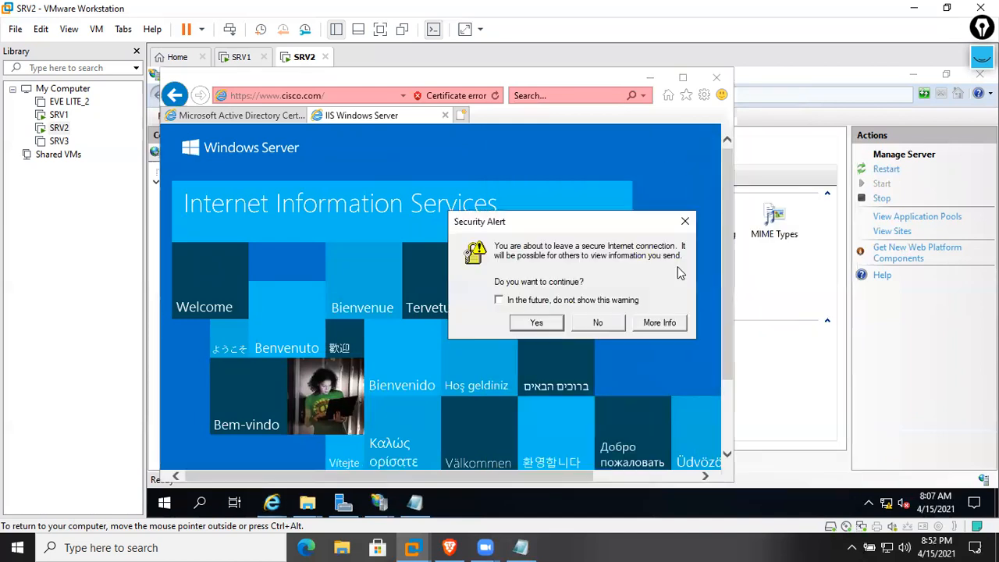
{"action": "left_click", "coordinate": [616, 328]}
{"action": "left_click", "coordinate": [238, 115]}
{"action": "left_click", "coordinate": [242, 57]}
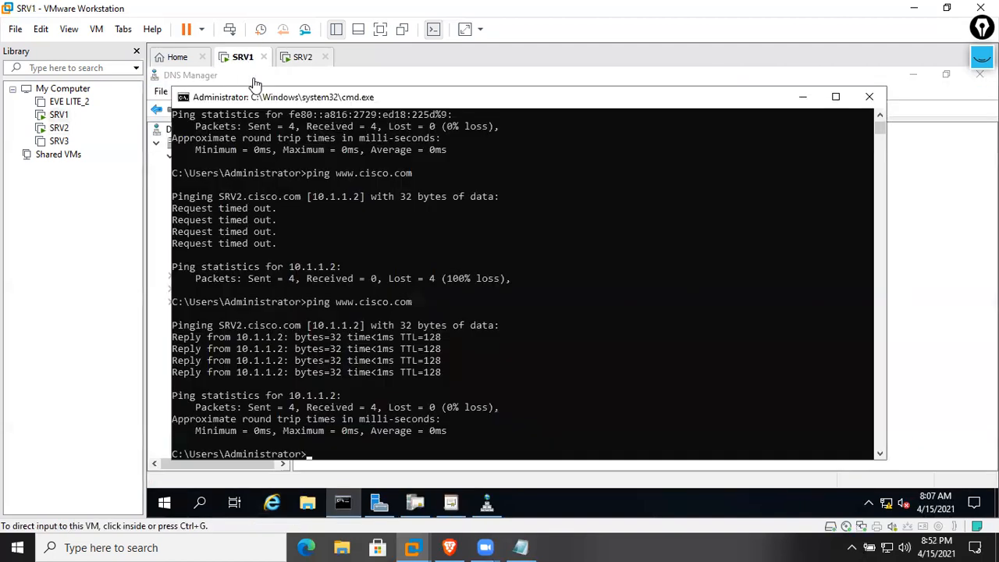
{"action": "left_click", "coordinate": [271, 502]}
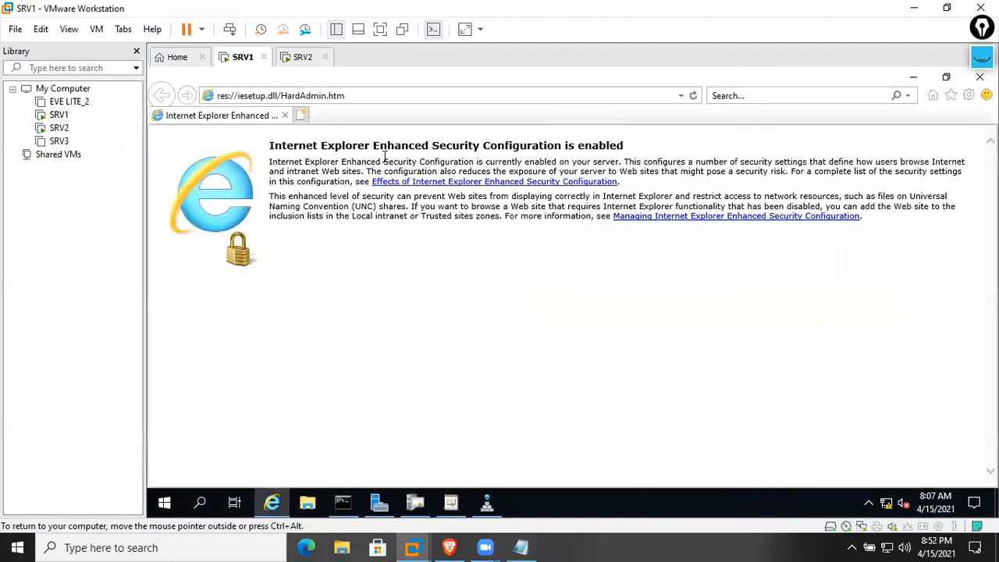
{"action": "left_click", "coordinate": [680, 96]}
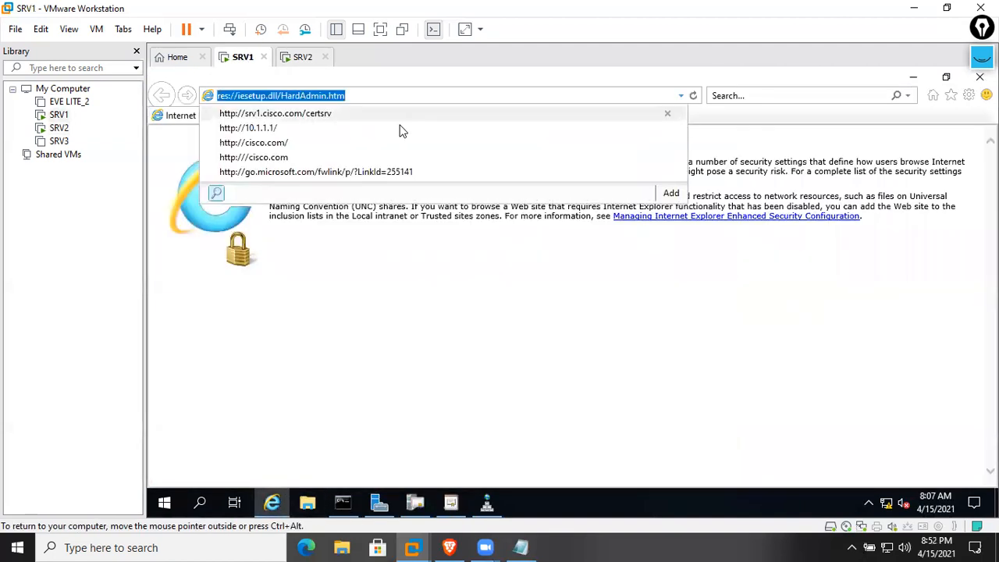
{"action": "type", "text": "ht"}
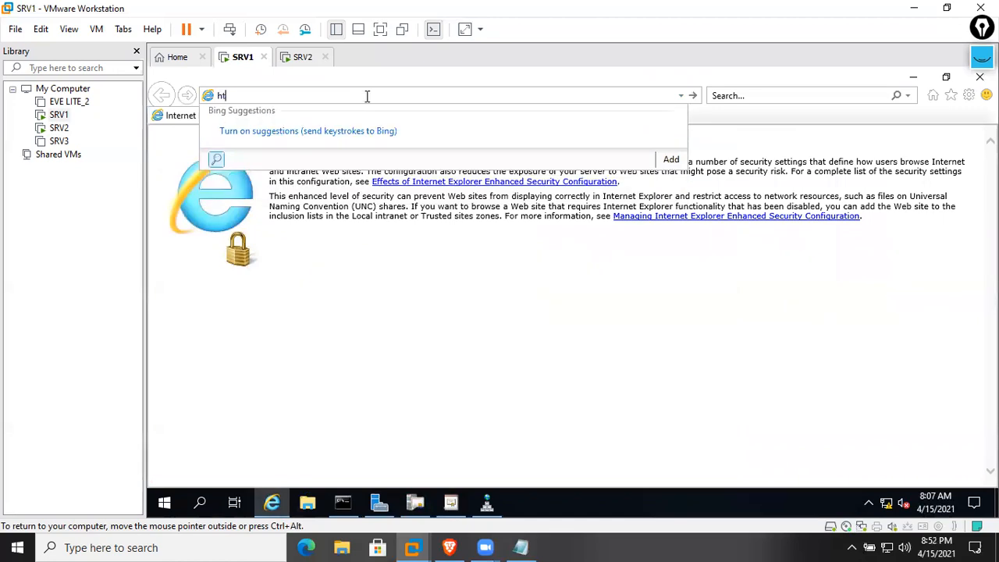
{"action": "type", "text": "/w"}
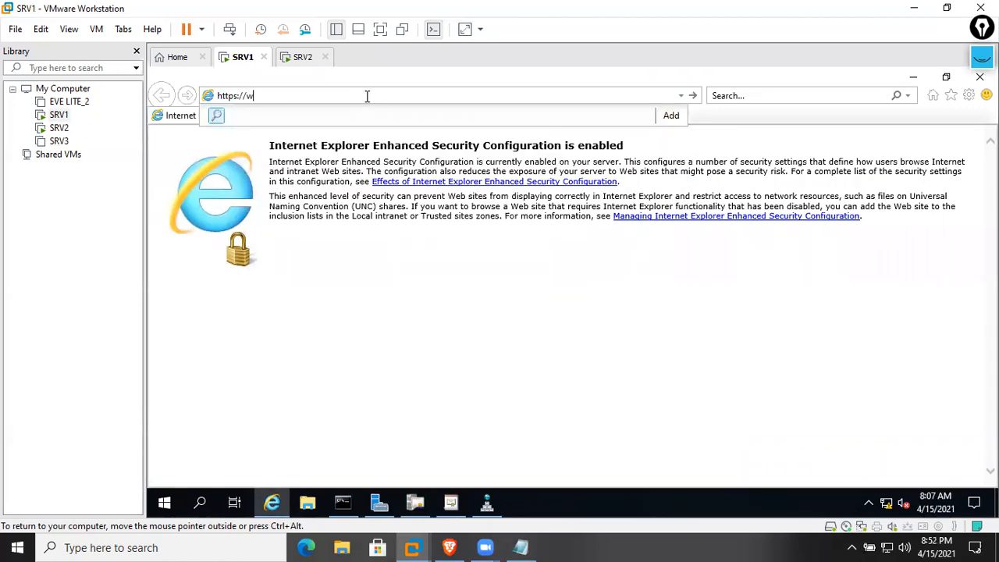
{"action": "type", "text": "ww.cisco.com"}
{"action": "key", "text": "Return"}
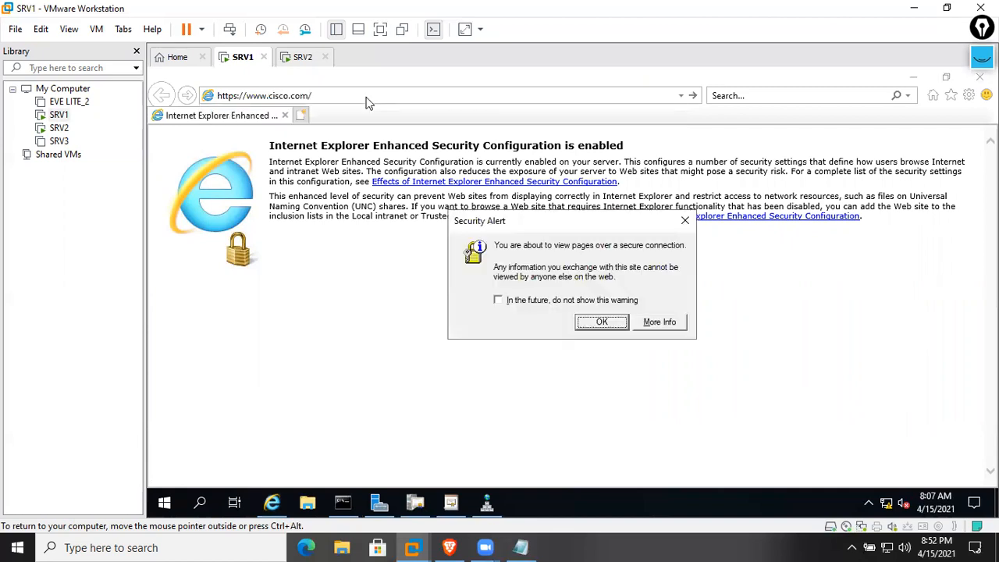
{"action": "left_click", "coordinate": [618, 321]}
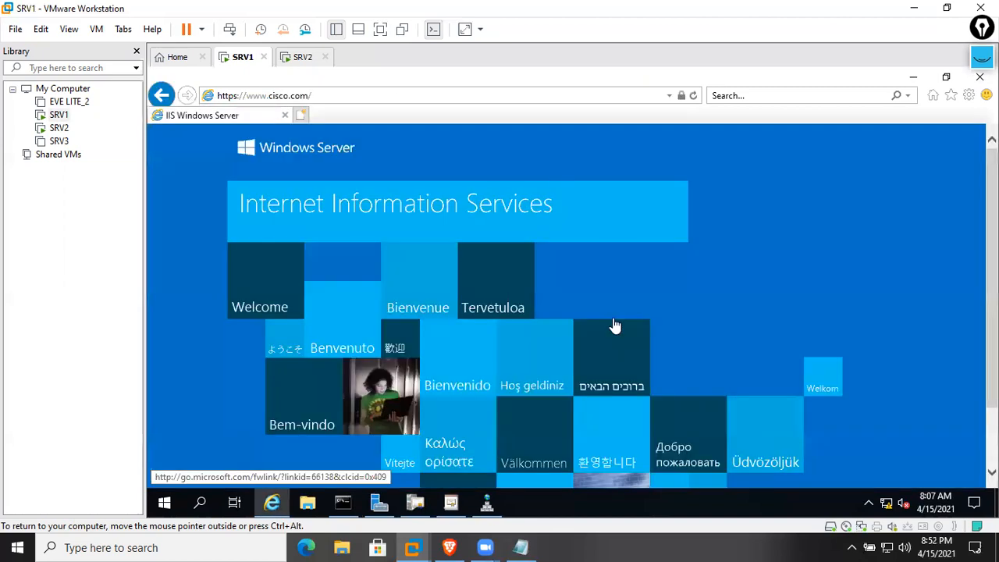
{"action": "left_click", "coordinate": [679, 97]}
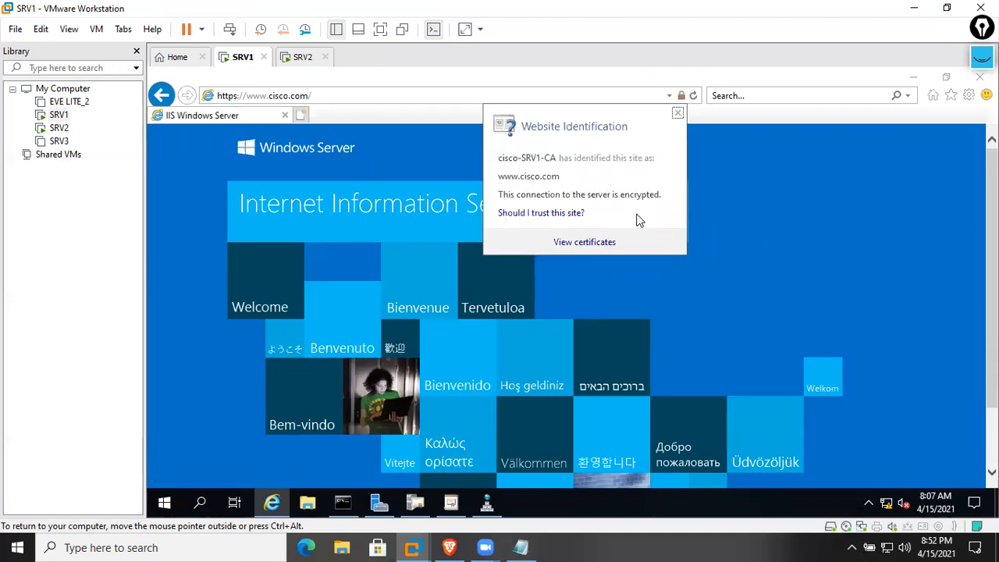
{"action": "left_click", "coordinate": [584, 243]}
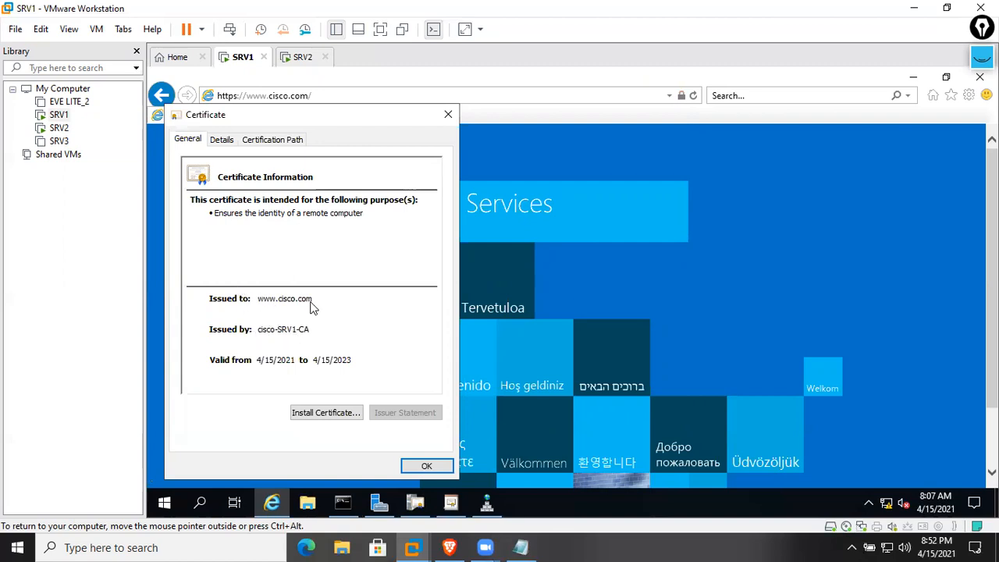
{"action": "left_click", "coordinate": [228, 141]}
{"action": "left_click", "coordinate": [305, 283]}
{"action": "left_click", "coordinate": [301, 295]}
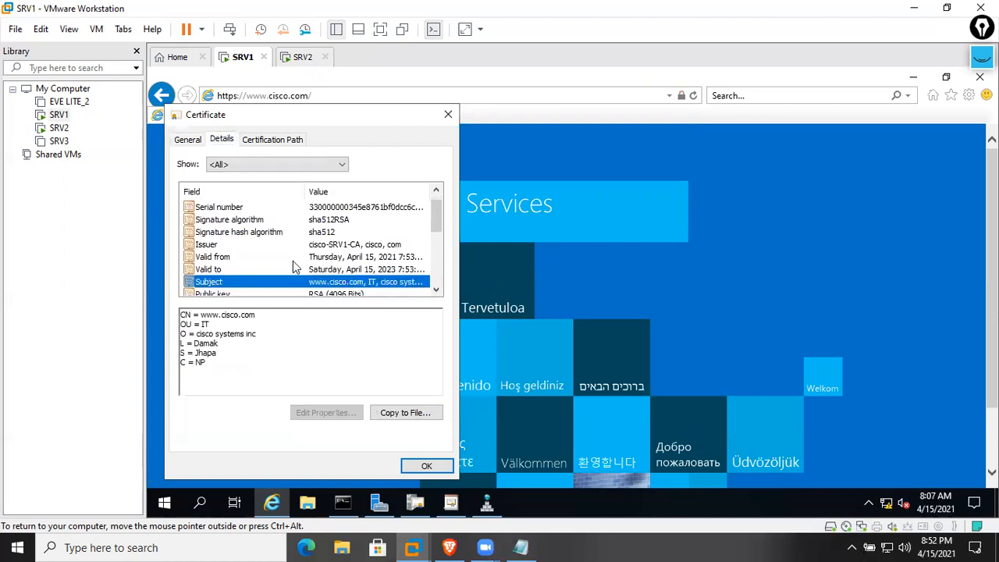
{"action": "left_click", "coordinate": [277, 139]}
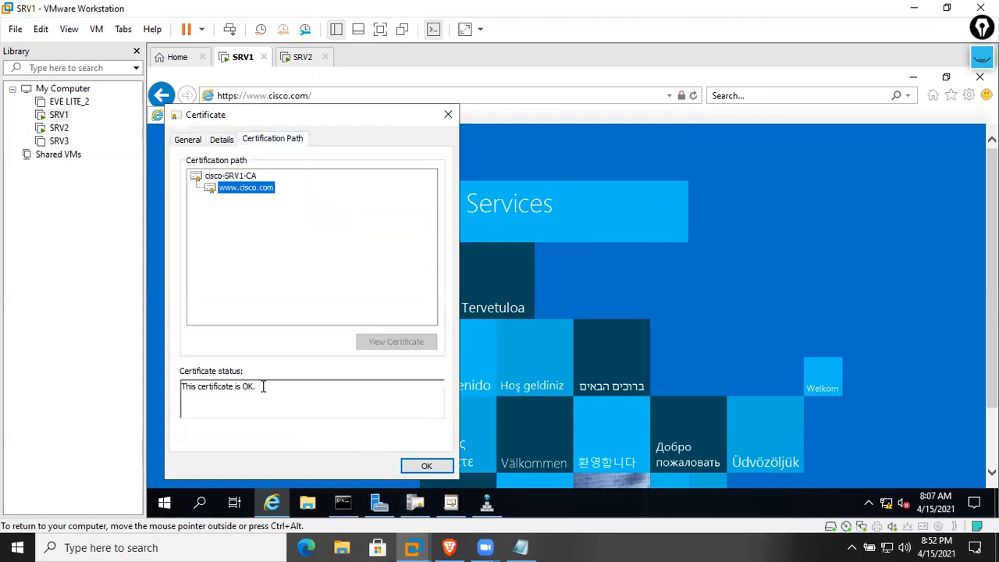
{"action": "left_click_drag", "start_coordinate": [263, 387], "coordinate": [148, 386]}
{"action": "left_click", "coordinate": [450, 472]}
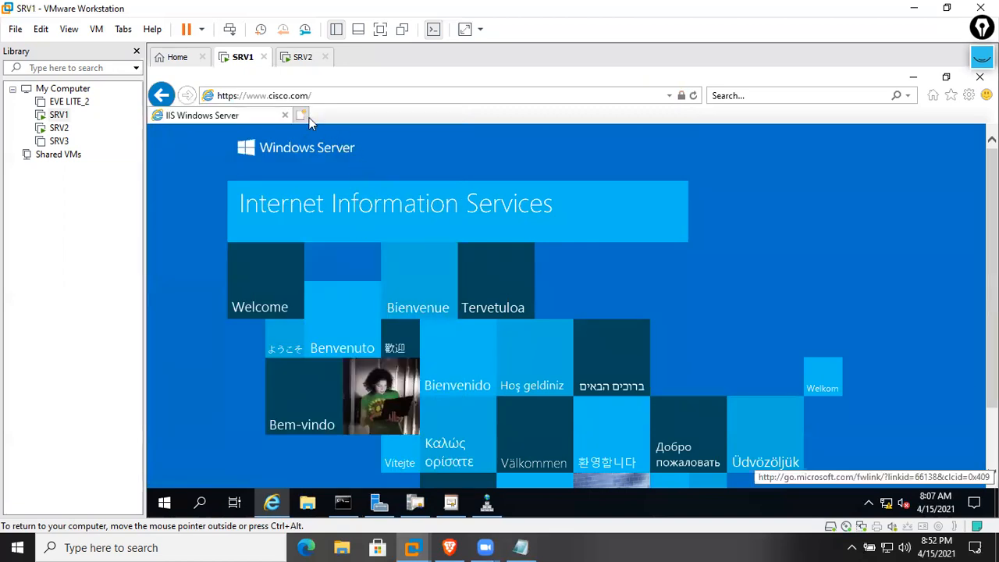
On SRV2, close Internet Explorer with all its tabs and IIS Manager
{"action": "left_click", "coordinate": [299, 56]}
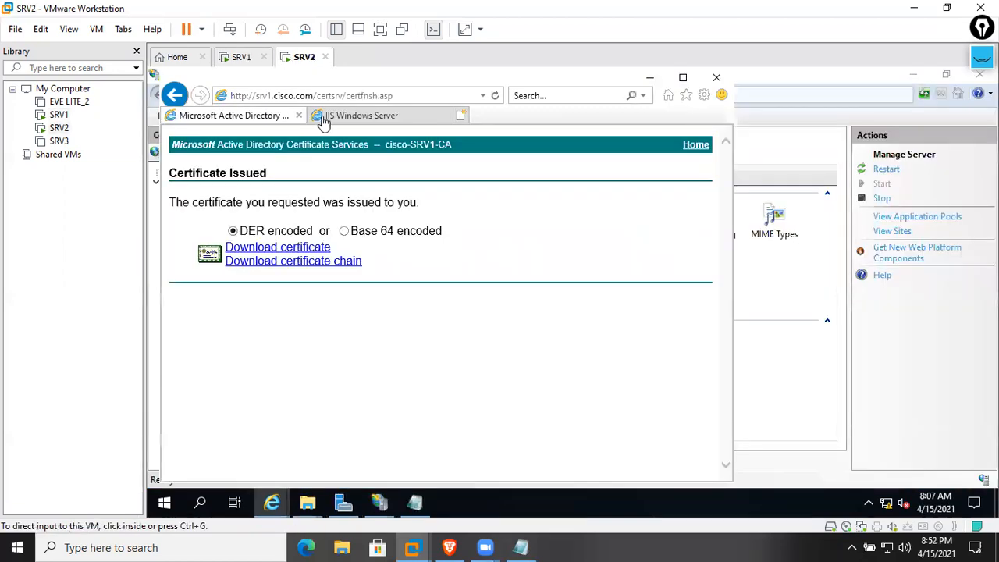
{"action": "left_click", "coordinate": [716, 78]}
{"action": "left_click", "coordinate": [458, 288]}
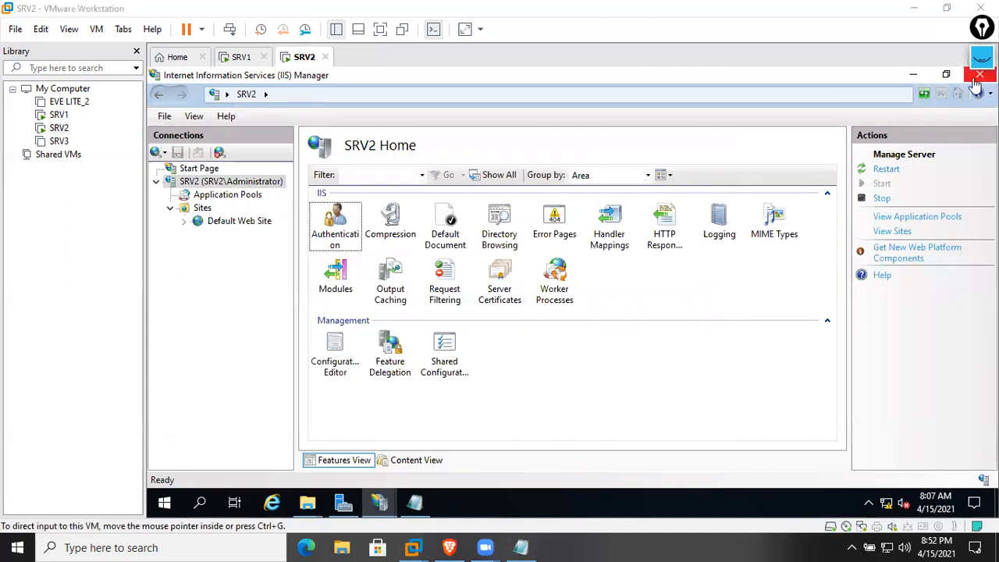
{"action": "left_click", "coordinate": [947, 74]}
{"action": "left_click", "coordinate": [841, 151]}
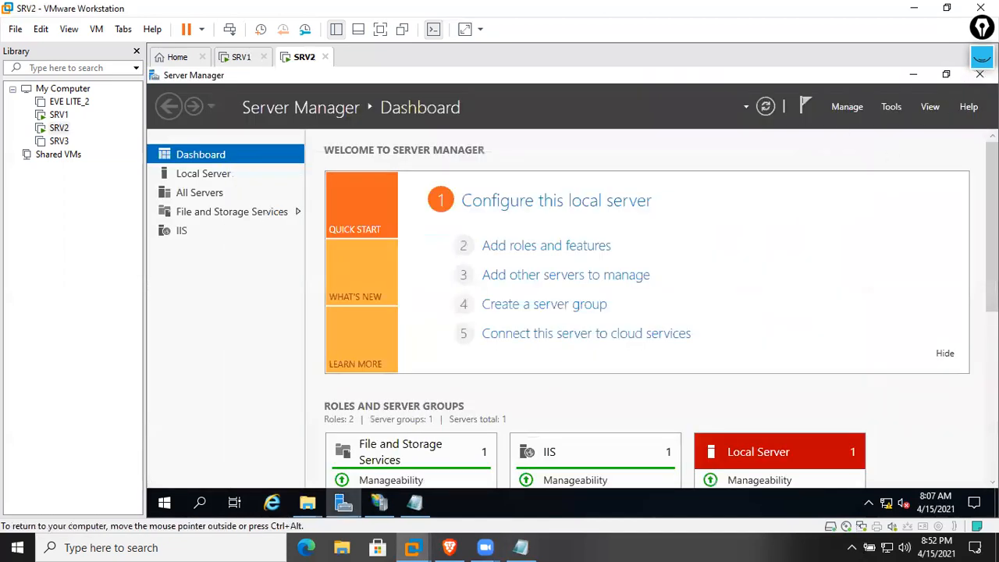
Close Server Manager, the Downloads window, the remaining IIS Manager and the lala Notepad
{"action": "left_click", "coordinate": [948, 75]}
{"action": "left_click", "coordinate": [860, 167]}
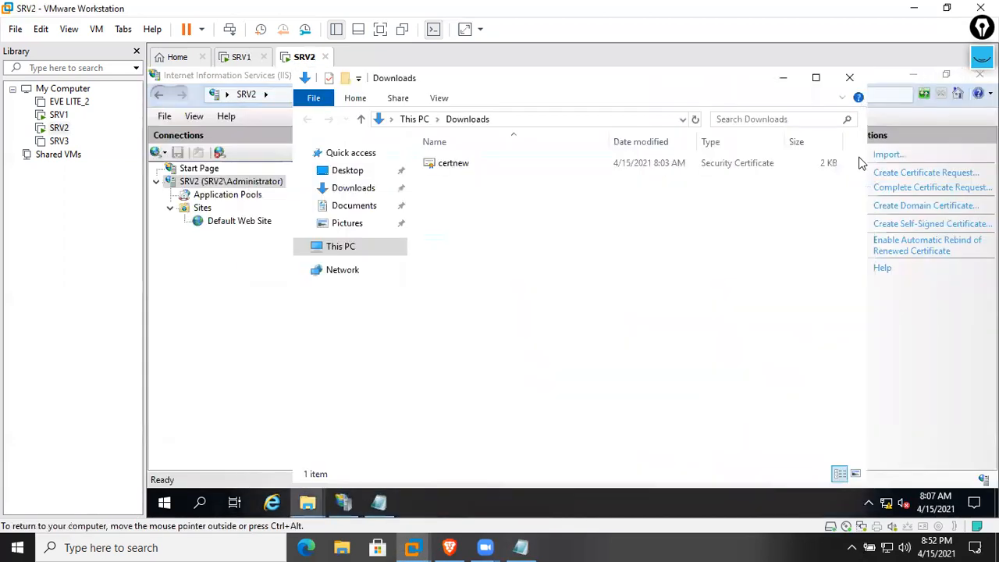
{"action": "left_click", "coordinate": [849, 77]}
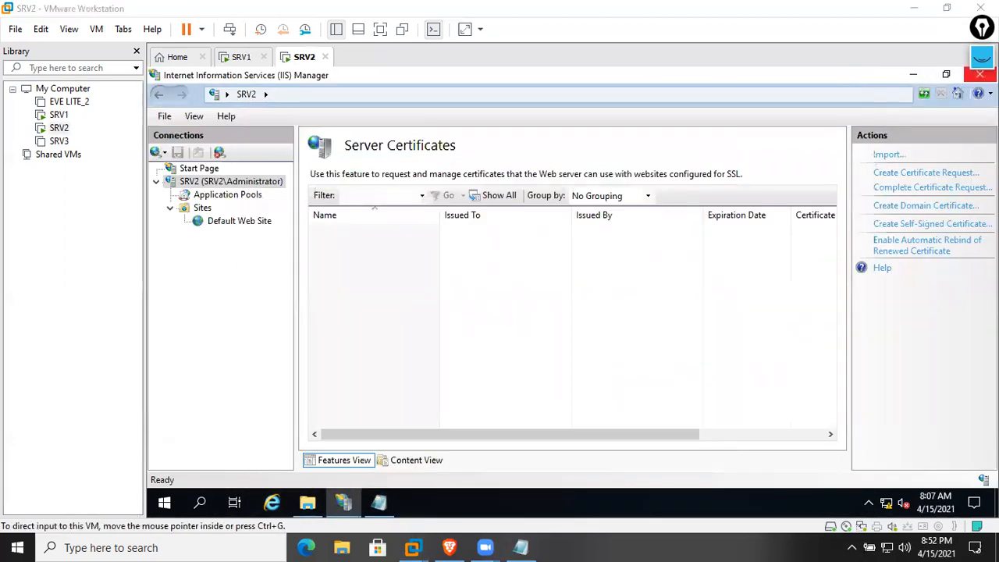
{"action": "left_click", "coordinate": [947, 75]}
{"action": "left_click", "coordinate": [851, 153]}
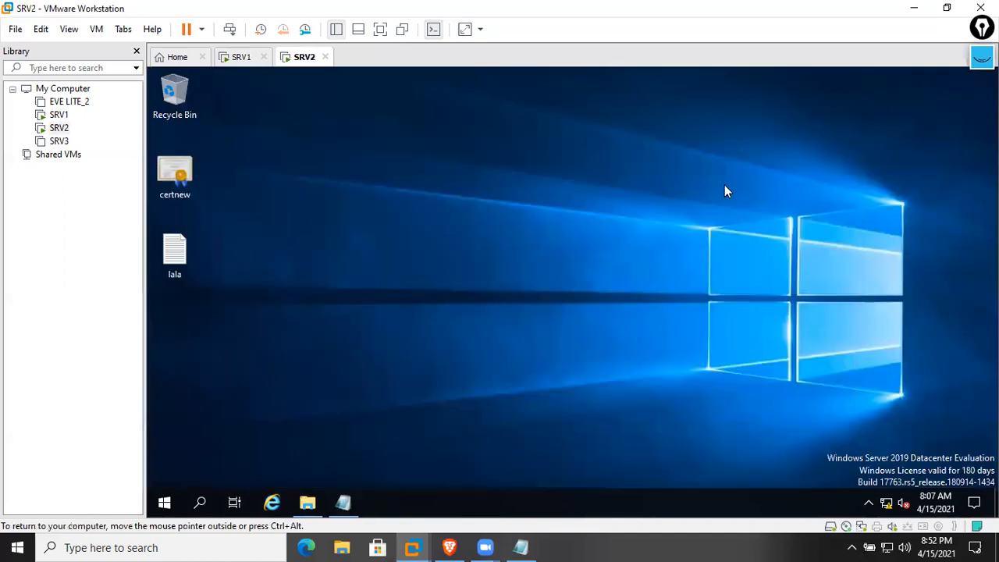
{"action": "left_click", "coordinate": [351, 494]}
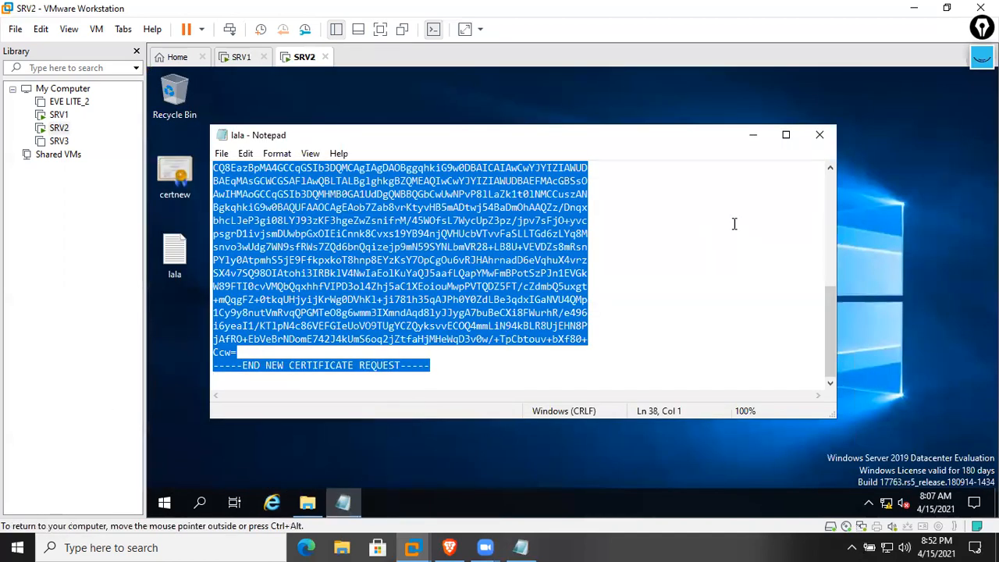
{"action": "left_click", "coordinate": [820, 137]}
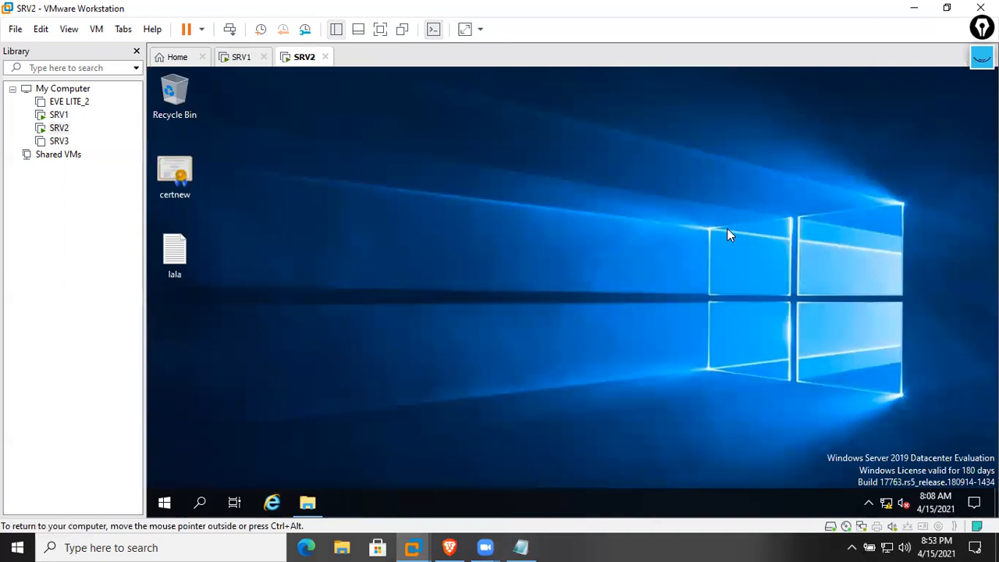
Launch a new Notepad via Run and type HTTP and HTTPS on separate lines
{"action": "key", "text": "super+r"}
{"action": "type", "text": "n"}
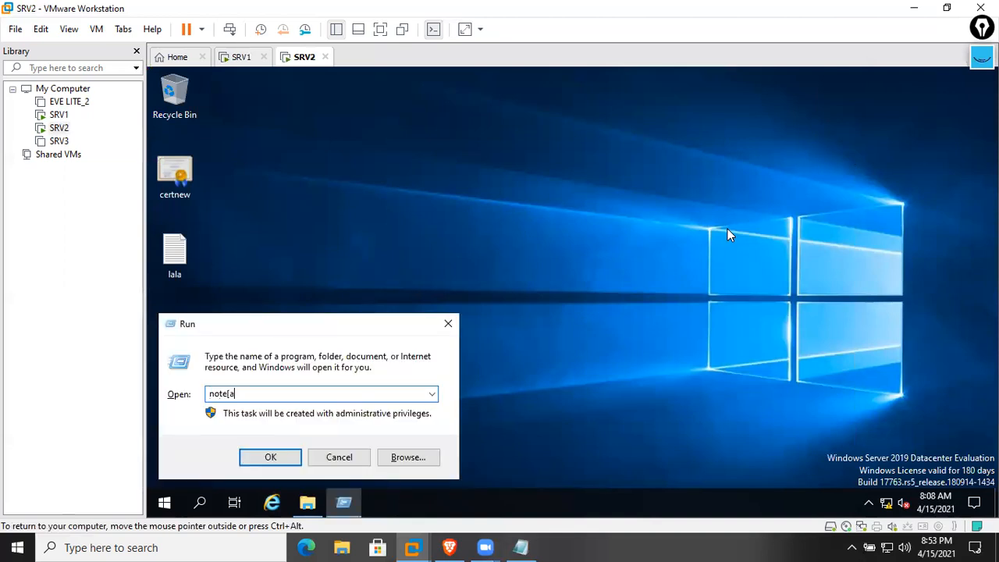
{"action": "type", "text": "otepad"}
{"action": "key", "text": "Return"}
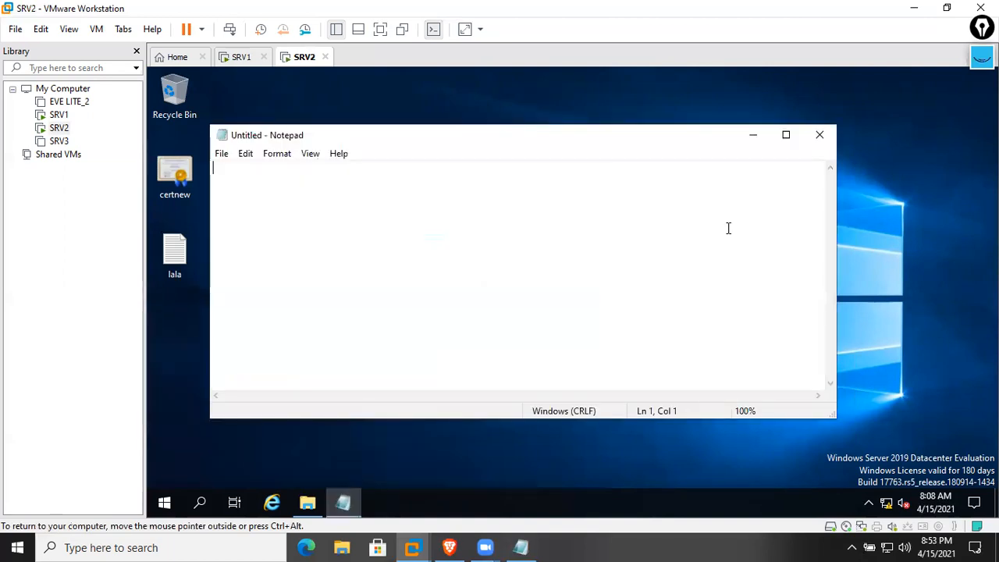
{"action": "type", "text": "HTTP    "}
{"action": "type", "text": "HTT"}
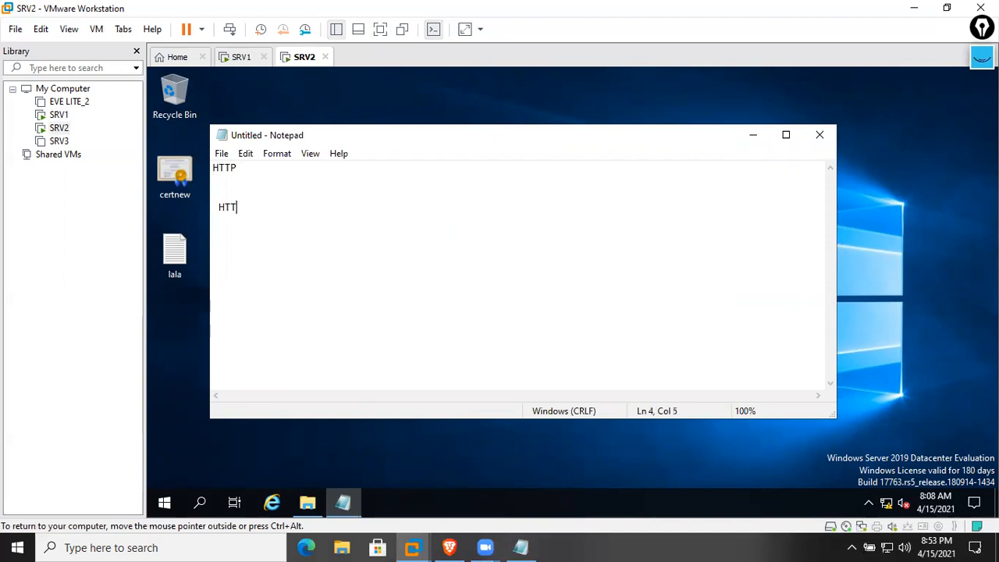
{"action": "type", "text": "PS"}
{"action": "key", "text": "Return"}
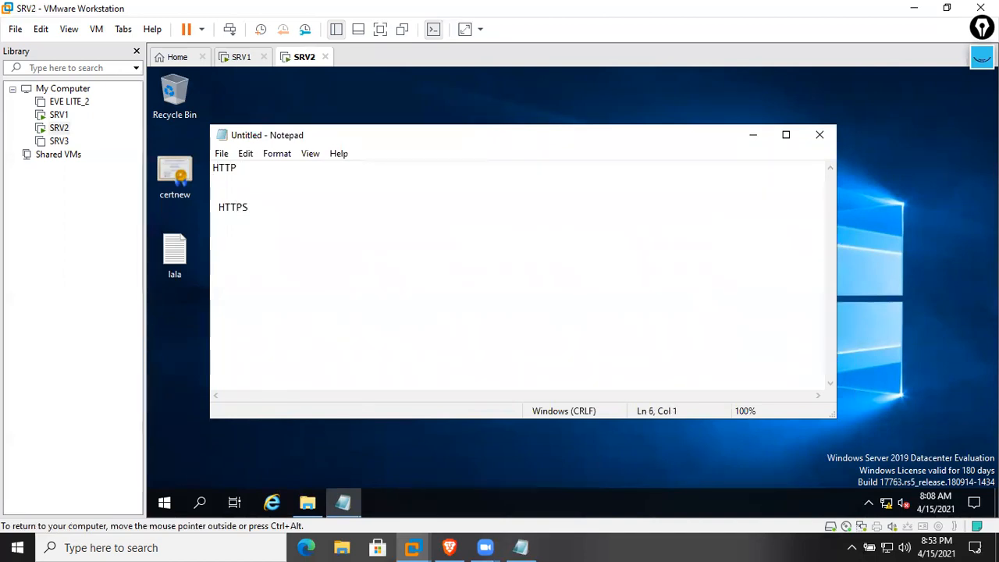
{"action": "left_click", "coordinate": [272, 502]}
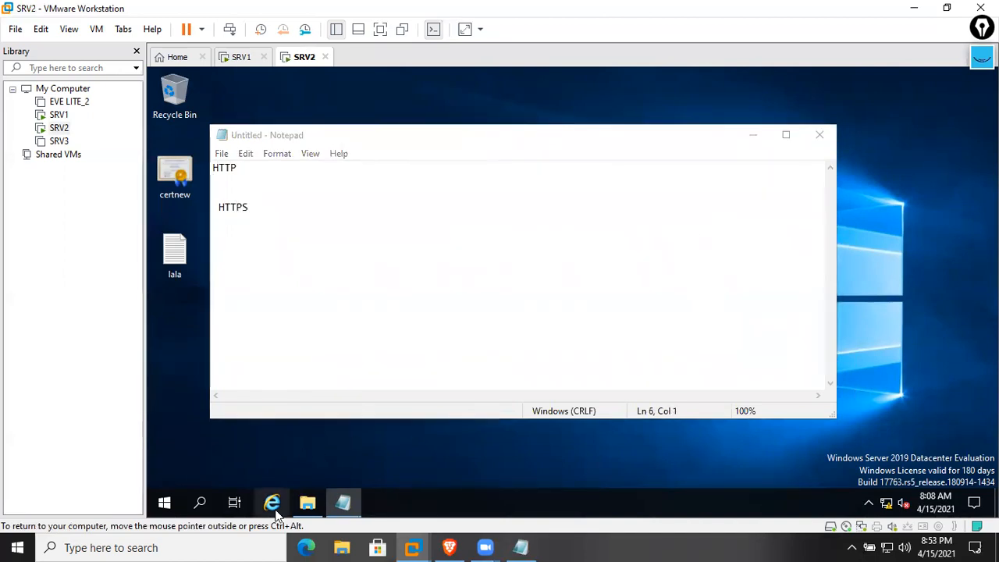
{"action": "left_click", "coordinate": [482, 95]}
{"action": "left_click", "coordinate": [391, 117]}
{"action": "left_click", "coordinate": [602, 323]}
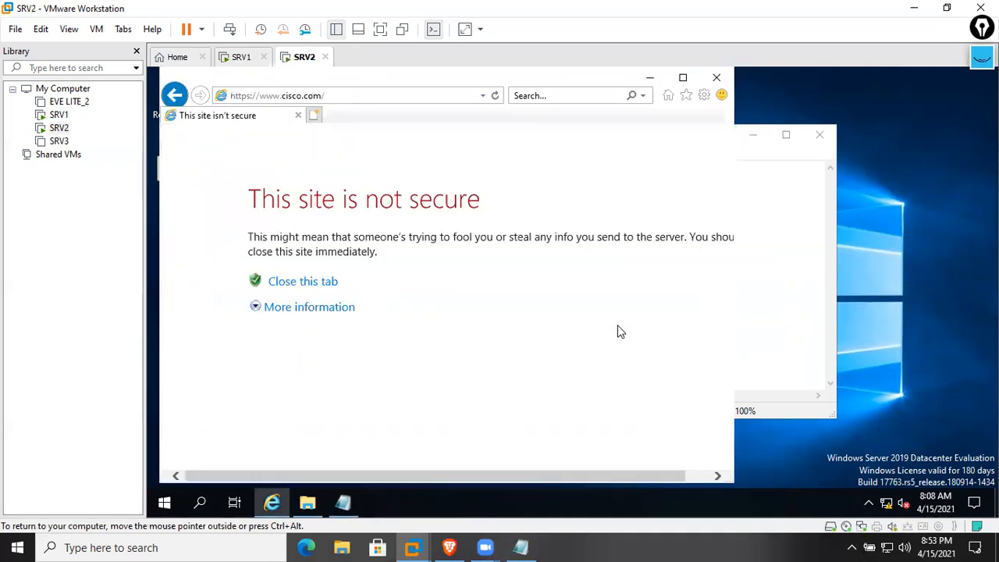
{"action": "left_click", "coordinate": [332, 307]}
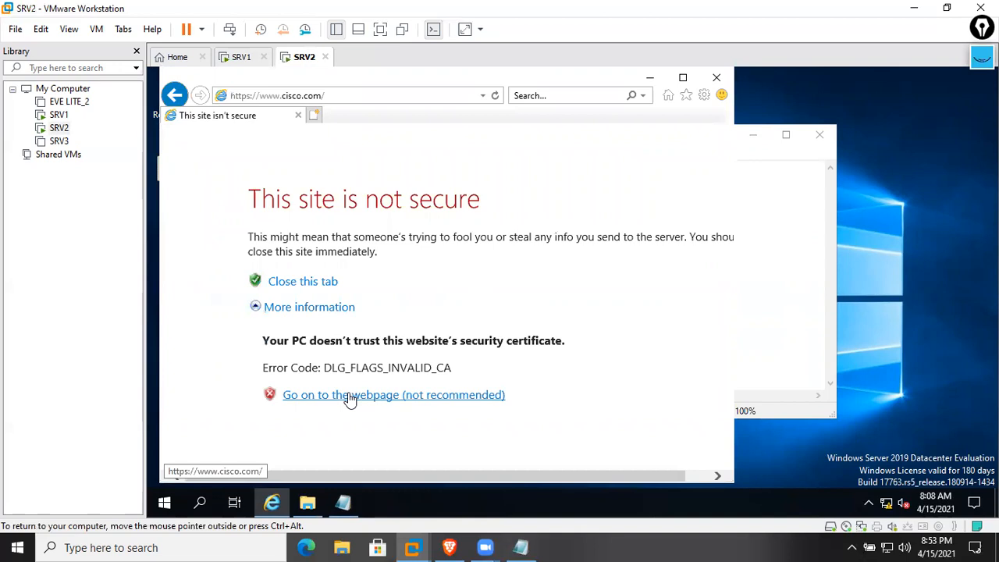
{"action": "left_click", "coordinate": [352, 396]}
{"action": "left_click", "coordinate": [598, 321]}
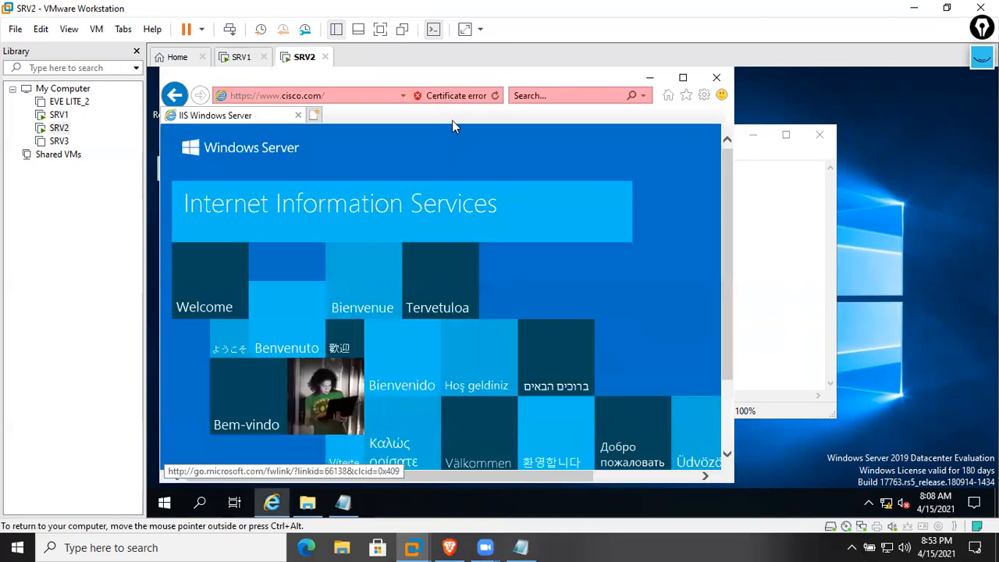
{"action": "left_click", "coordinate": [451, 100]}
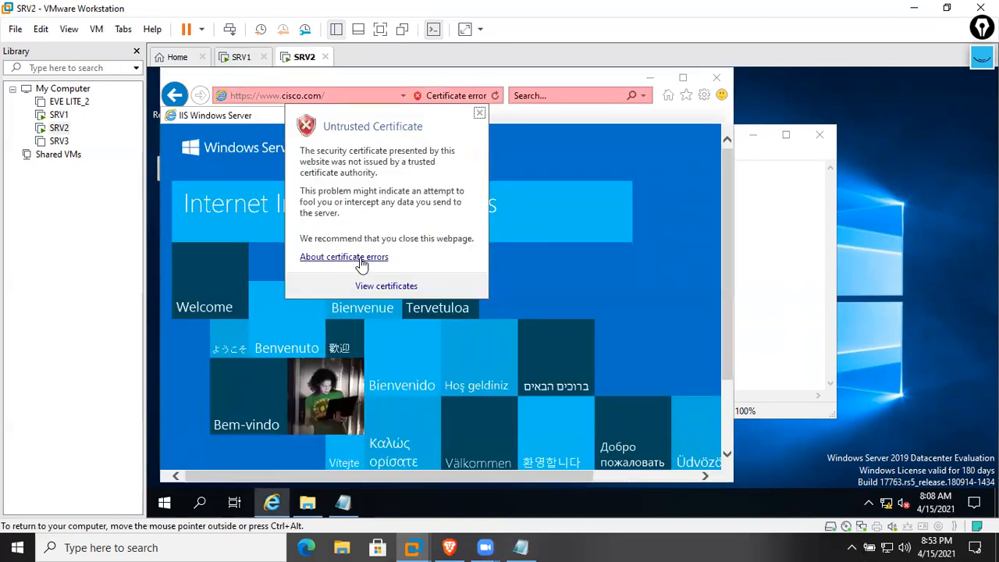
{"action": "left_click", "coordinate": [359, 256]}
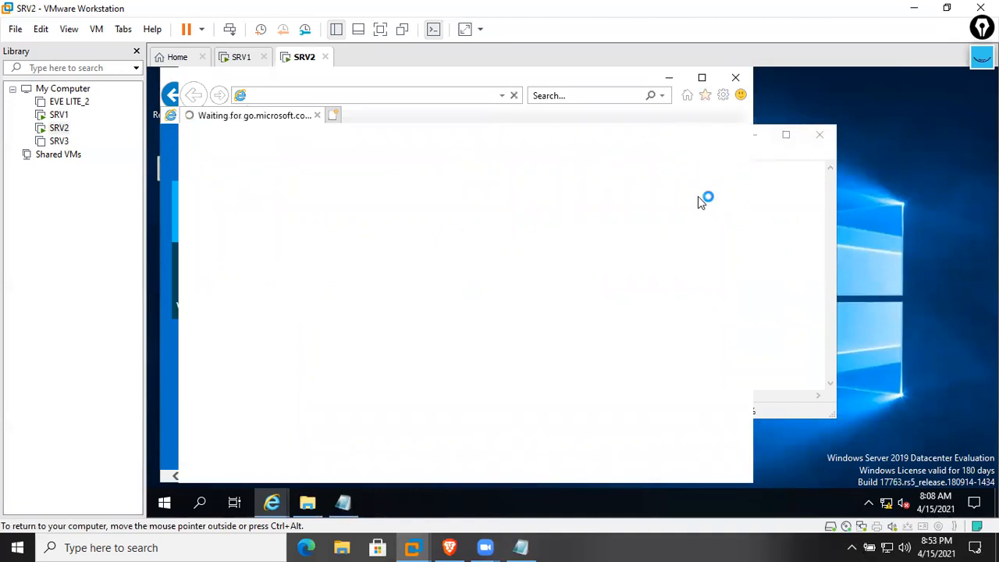
Close Notepad without saving, then close the help page and the browser windows
{"action": "left_click", "coordinate": [818, 140]}
{"action": "left_click", "coordinate": [596, 286]}
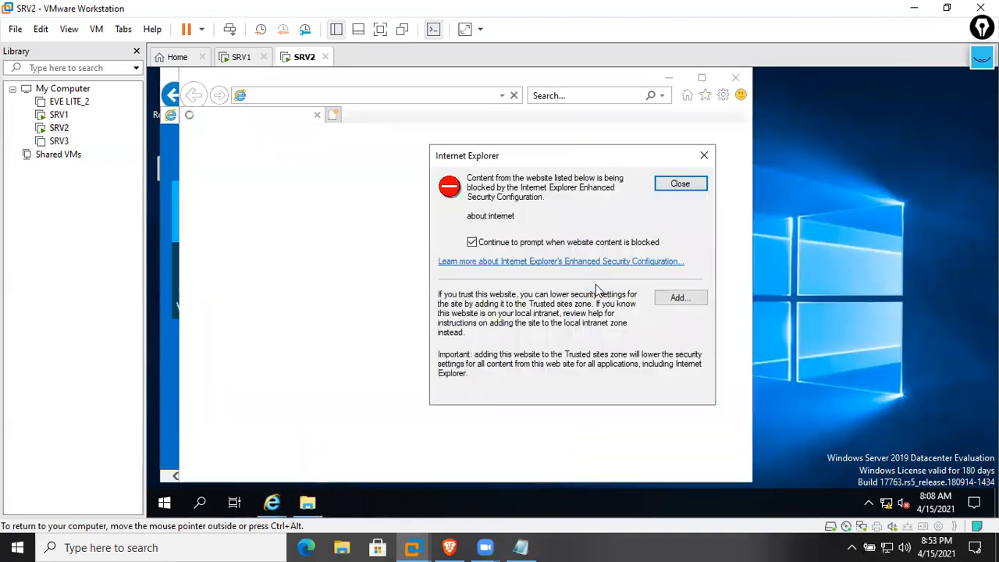
{"action": "left_click", "coordinate": [681, 179]}
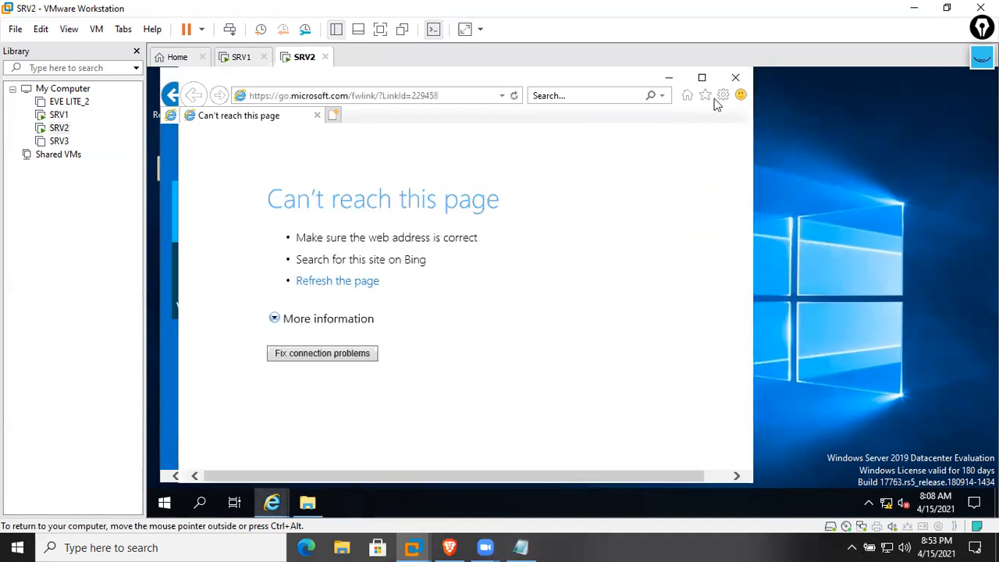
{"action": "left_click", "coordinate": [735, 77]}
{"action": "left_click", "coordinate": [714, 79]}
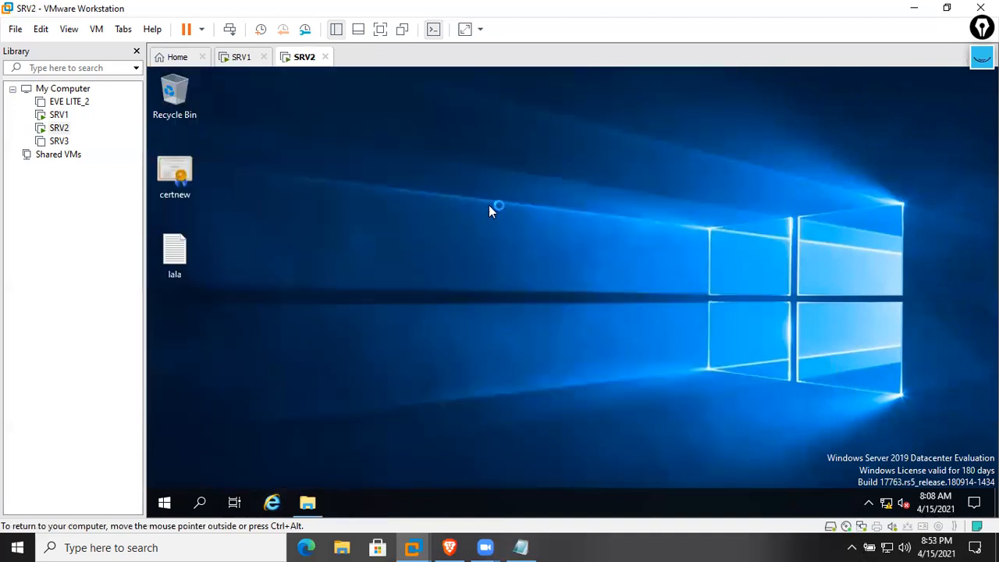
Sign out of SRV2 and sign back in as Administrator using Send Ctrl+Alt+Del
{"action": "right_click", "coordinate": [164, 503]}
{"action": "mouse_move", "coordinate": [256, 463]}
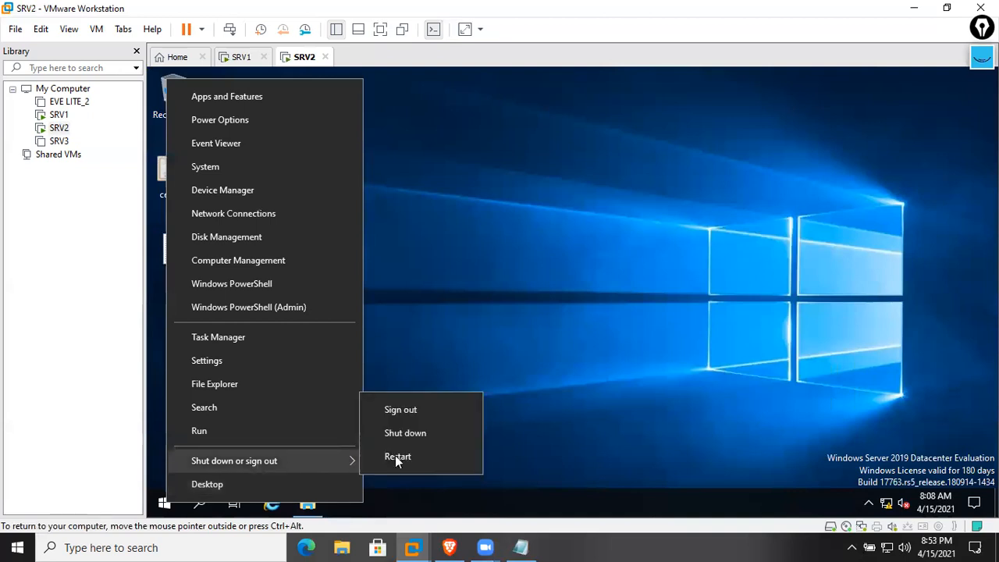
{"action": "left_click", "coordinate": [402, 411]}
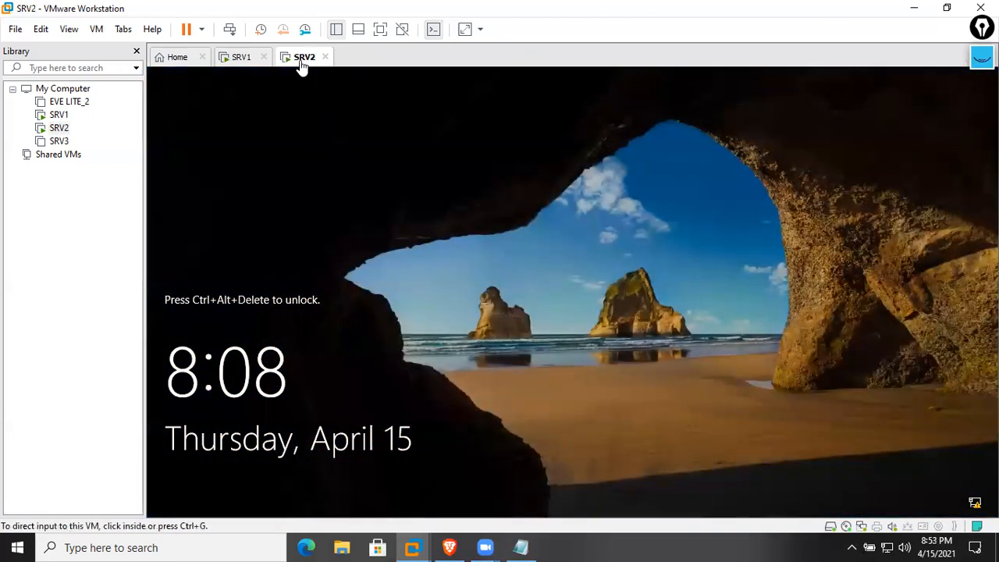
{"action": "right_click", "coordinate": [303, 60]}
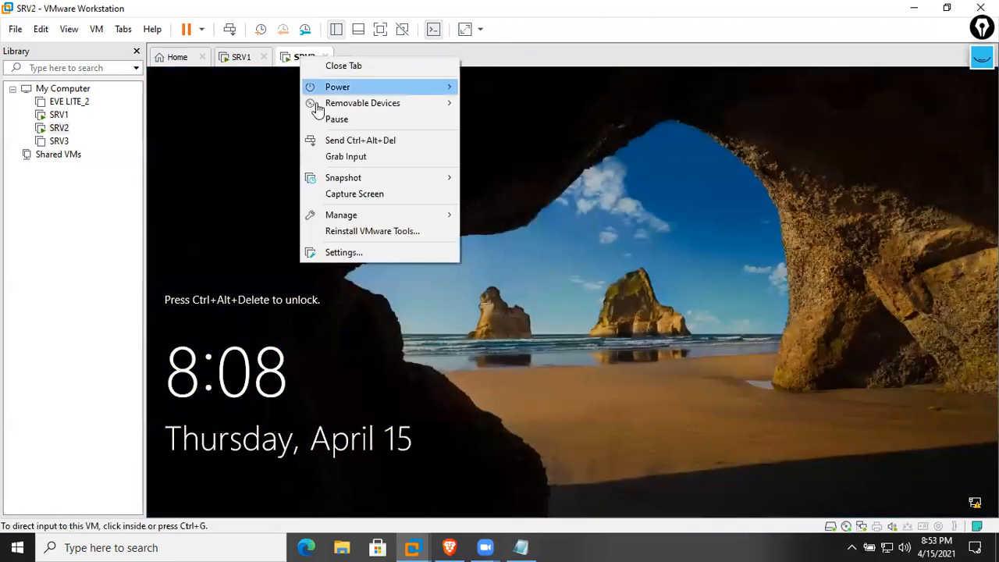
{"action": "left_click", "coordinate": [339, 140]}
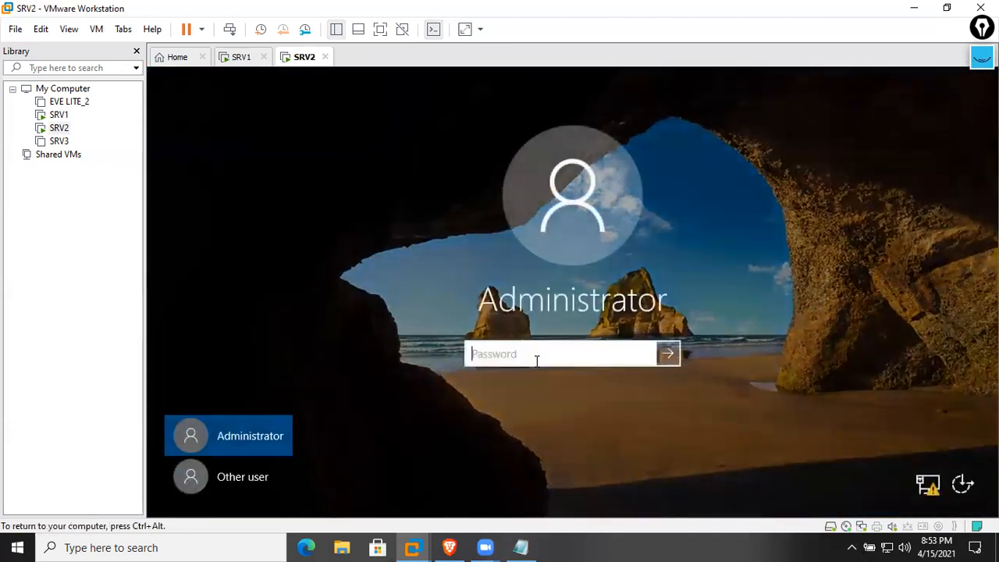
{"action": "type", "text": "••••••••"}
{"action": "key", "text": "Return"}
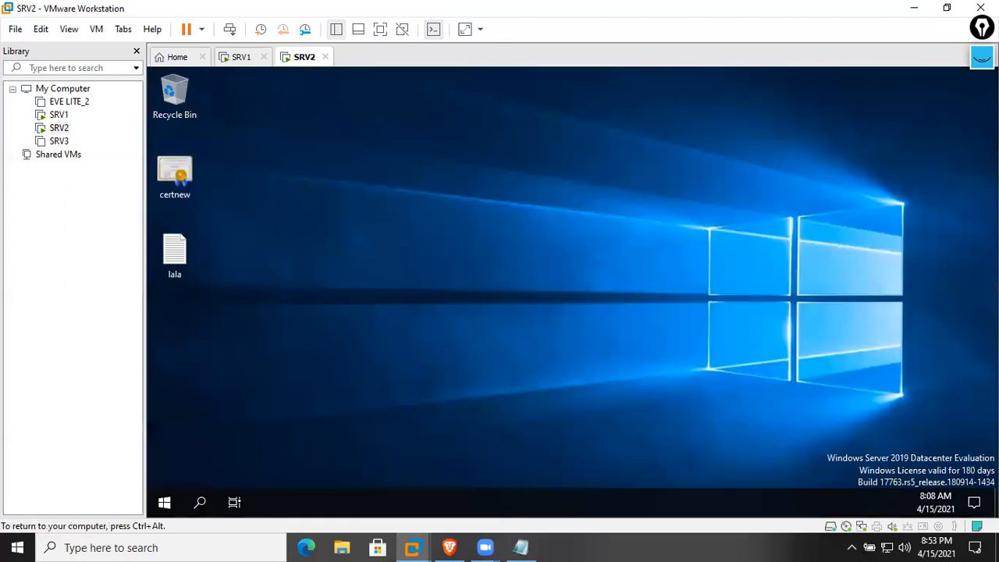
{"action": "key", "text": "super+r"}
{"action": "type", "text": "https"}
{"action": "key", "text": "Down"}
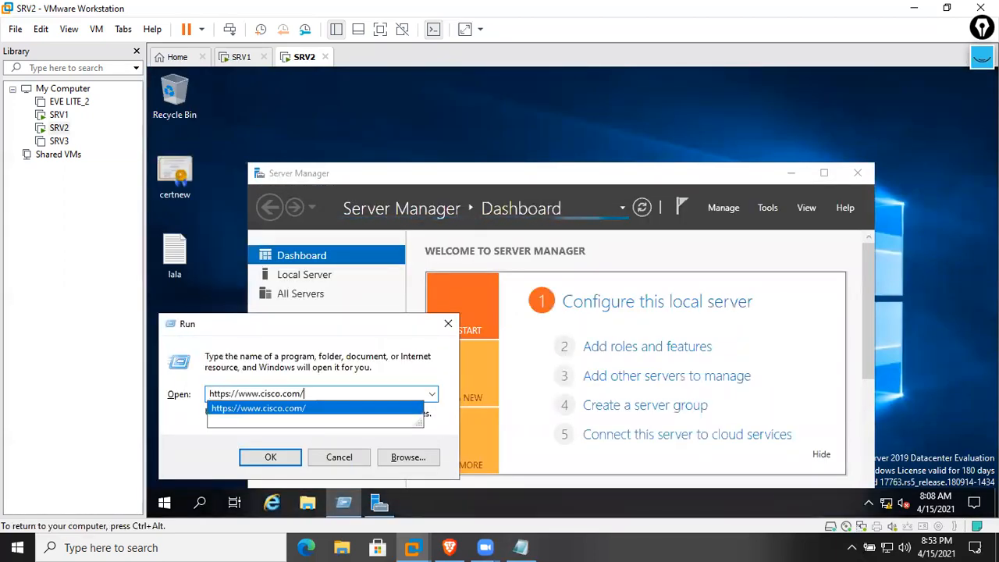
{"action": "key", "text": "Return"}
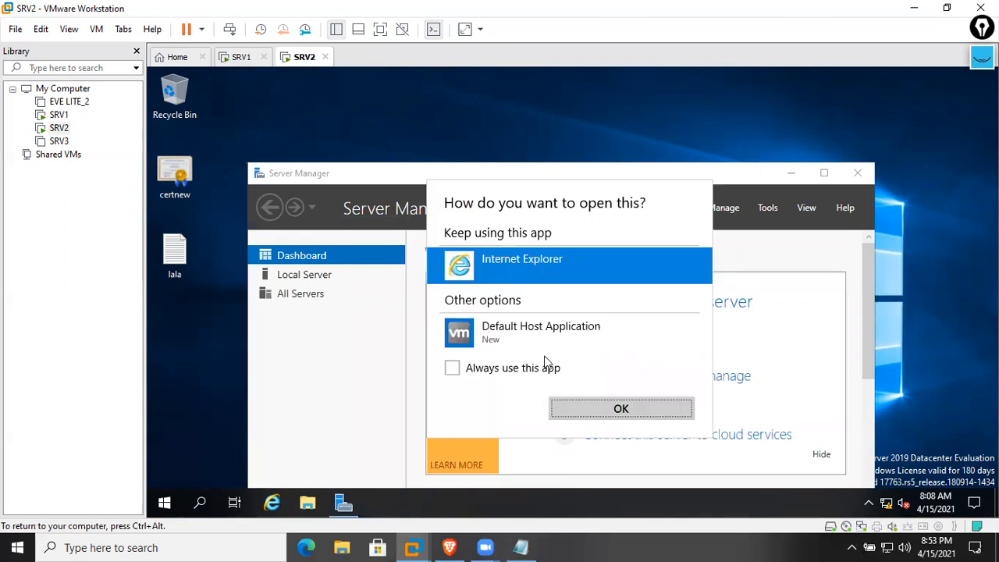
{"action": "left_click", "coordinate": [623, 409]}
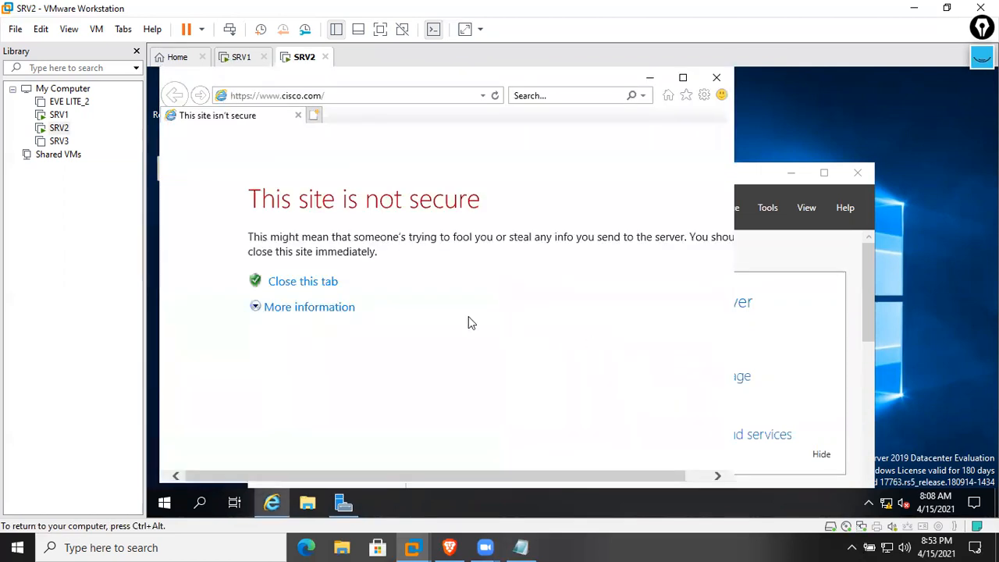
{"action": "left_click", "coordinate": [324, 289]}
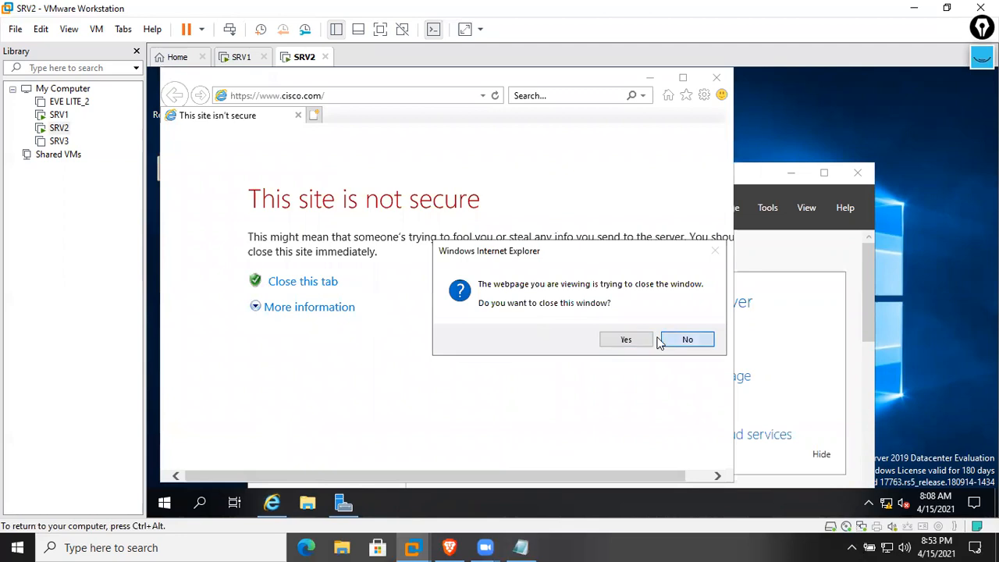
{"action": "left_click", "coordinate": [709, 342]}
{"action": "left_click", "coordinate": [347, 312]}
{"action": "left_click", "coordinate": [336, 396]}
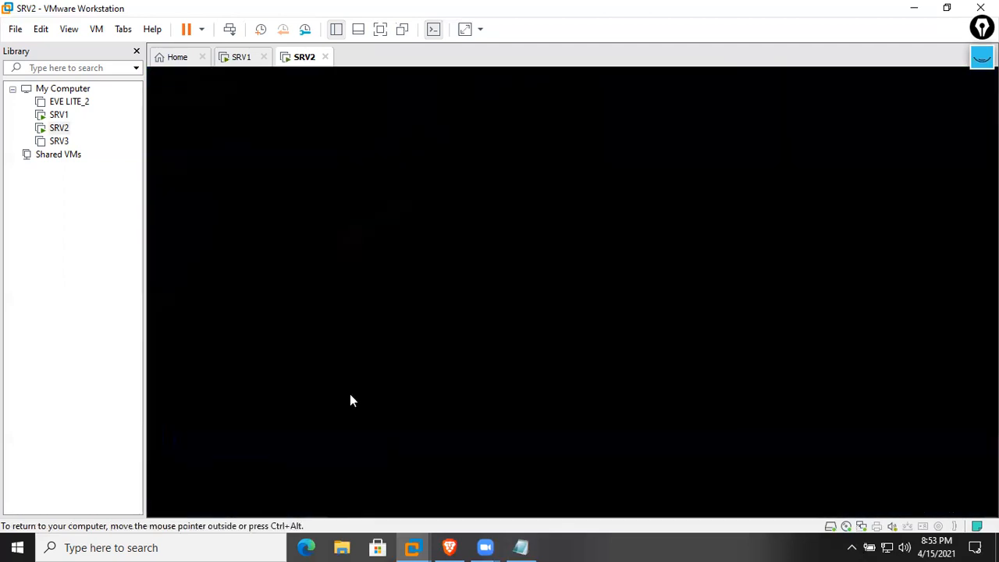
{"action": "left_click", "coordinate": [599, 322]}
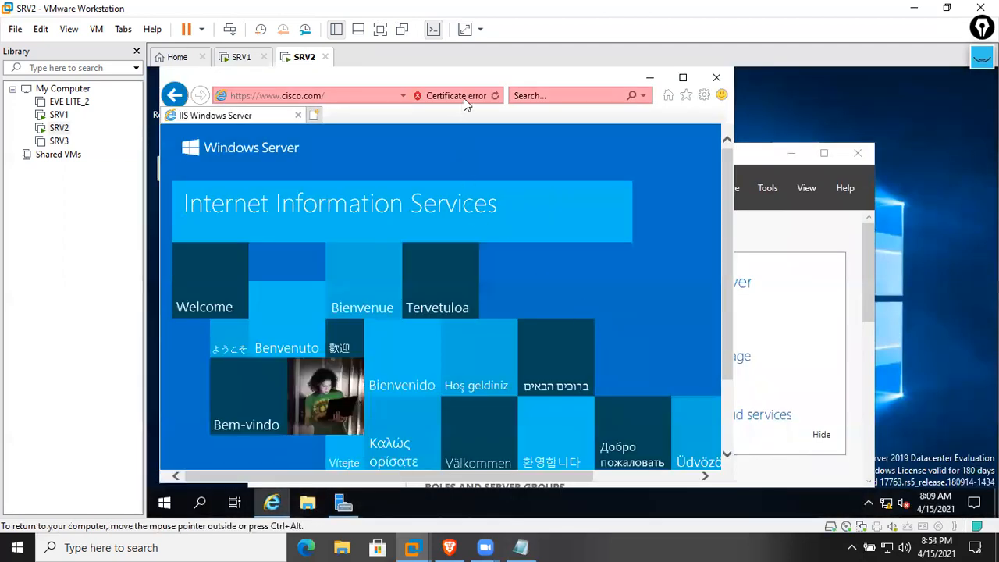
{"action": "left_click", "coordinate": [459, 97]}
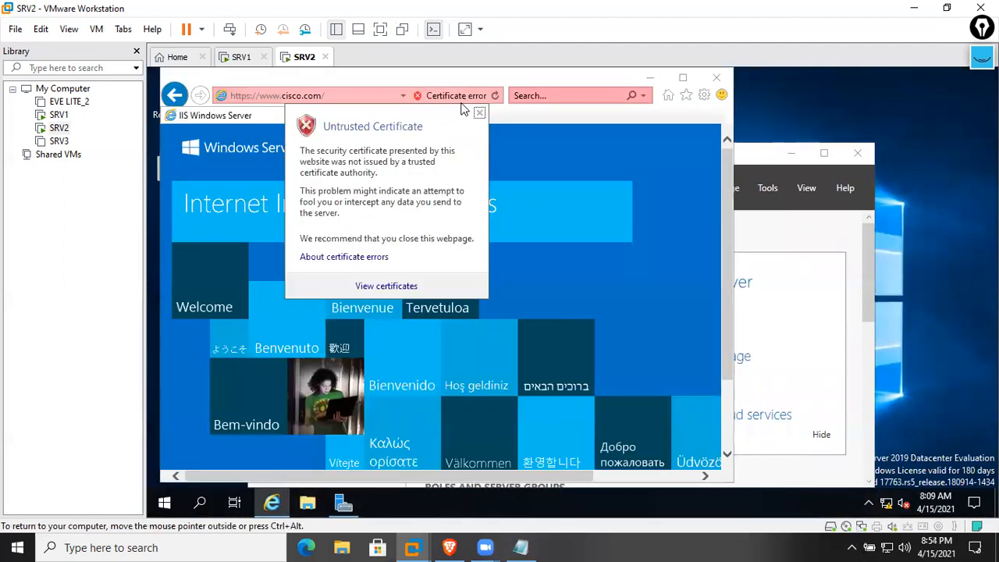
{"action": "left_click", "coordinate": [385, 258]}
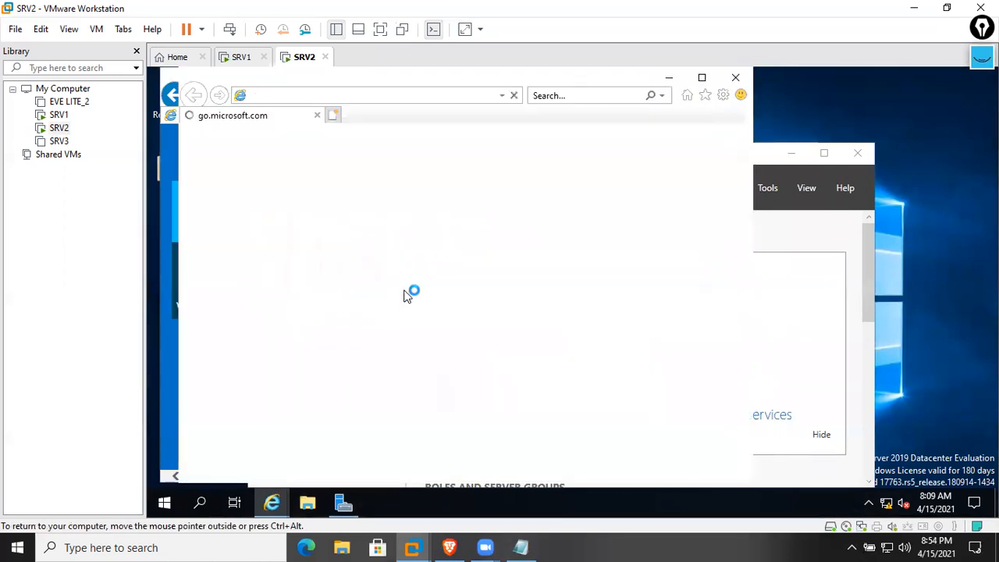
Close the help window, Server Manager, and the browser to clear the desktop
{"action": "left_click", "coordinate": [736, 82]}
{"action": "left_click", "coordinate": [815, 148]}
{"action": "left_click", "coordinate": [858, 153]}
{"action": "left_click", "coordinate": [718, 78]}
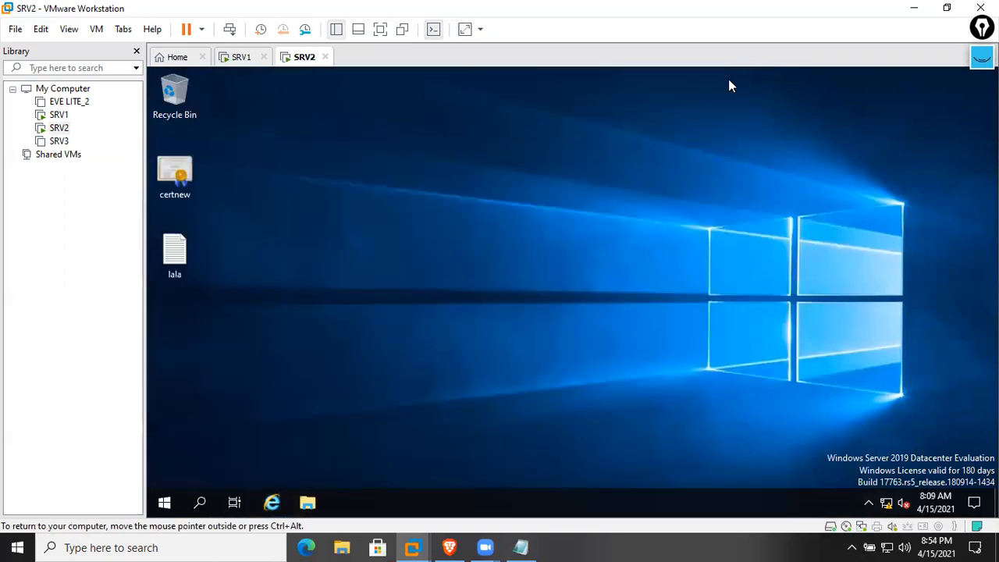
{"action": "left_click", "coordinate": [240, 57]}
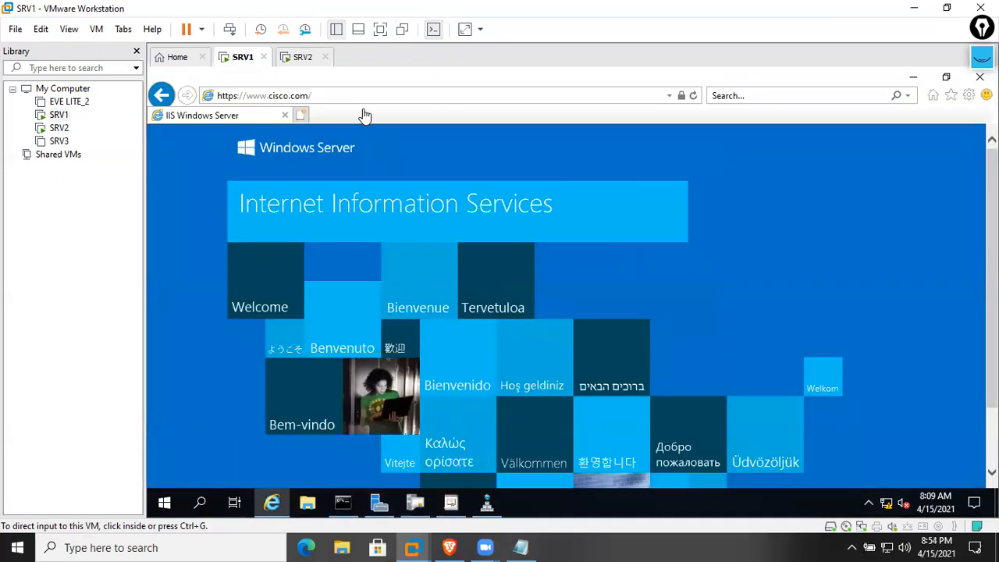
{"action": "left_click", "coordinate": [685, 97]}
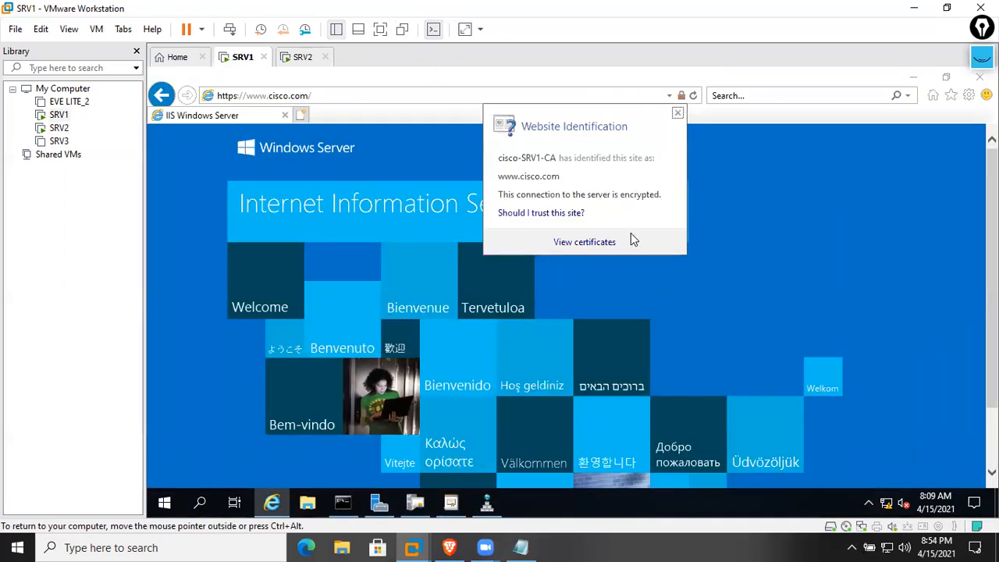
{"action": "left_click", "coordinate": [584, 243]}
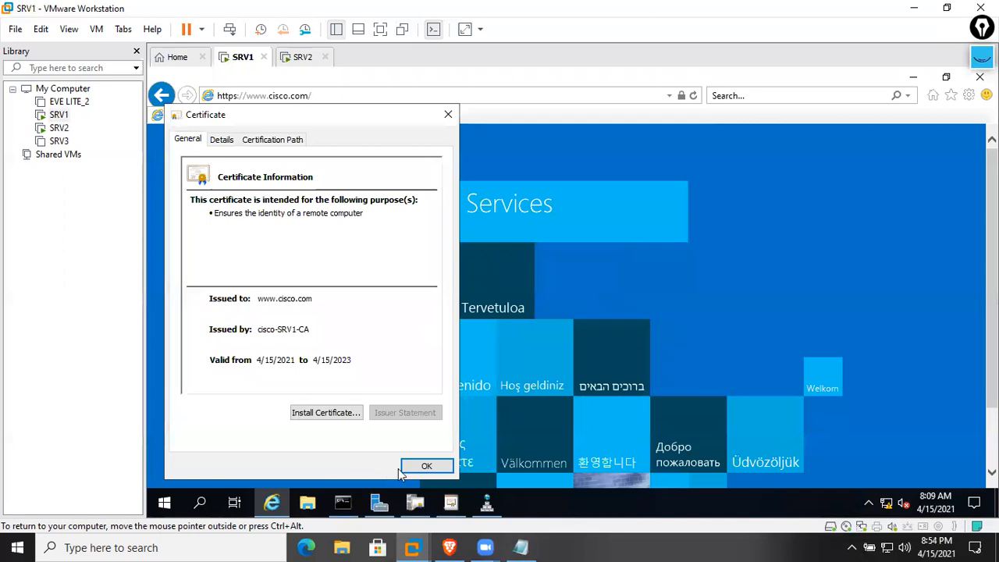